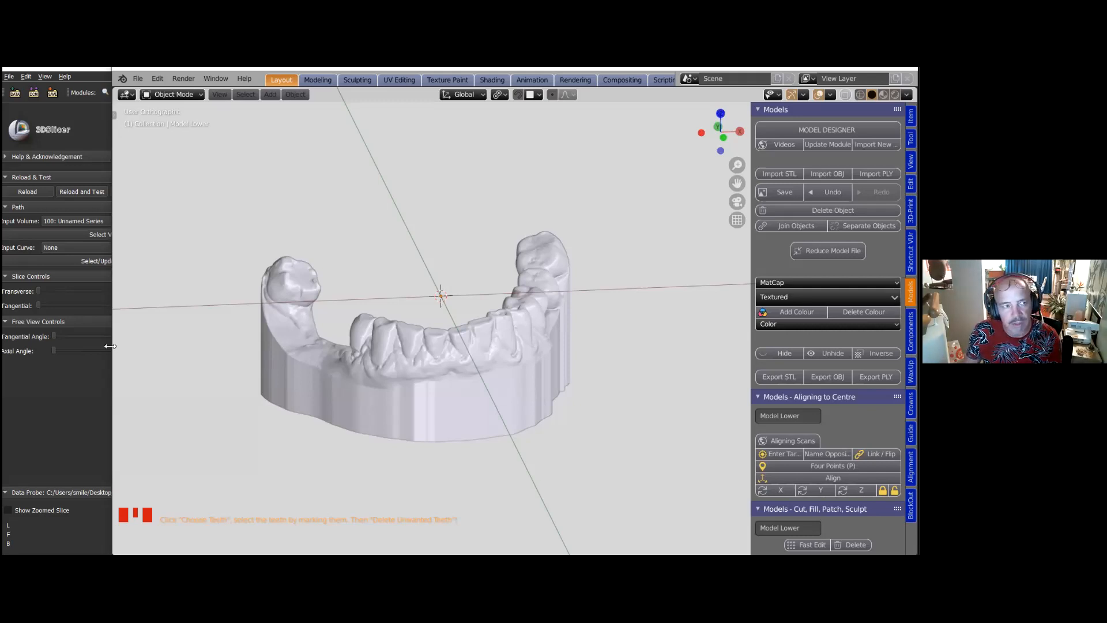
Widen the 3D Slicer window beside Blender until it covers most of the Blender window
{"action": "left_click_drag", "start_coordinate": [110, 345], "coordinate": [573, 345]}
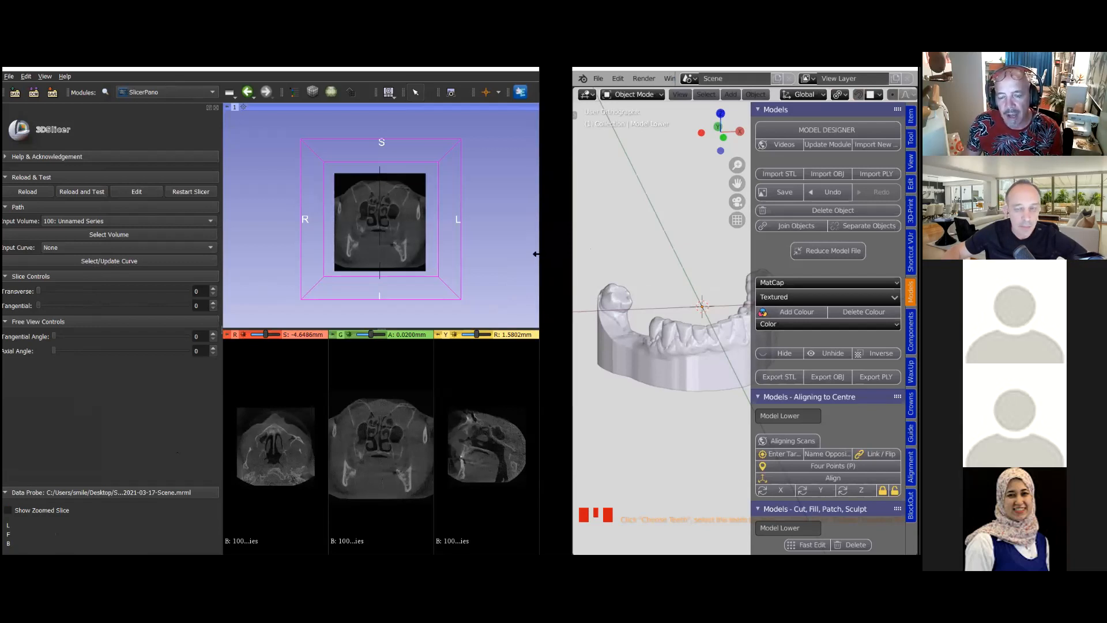
{"action": "left_click_drag", "start_coordinate": [536, 254], "coordinate": [659, 249]}
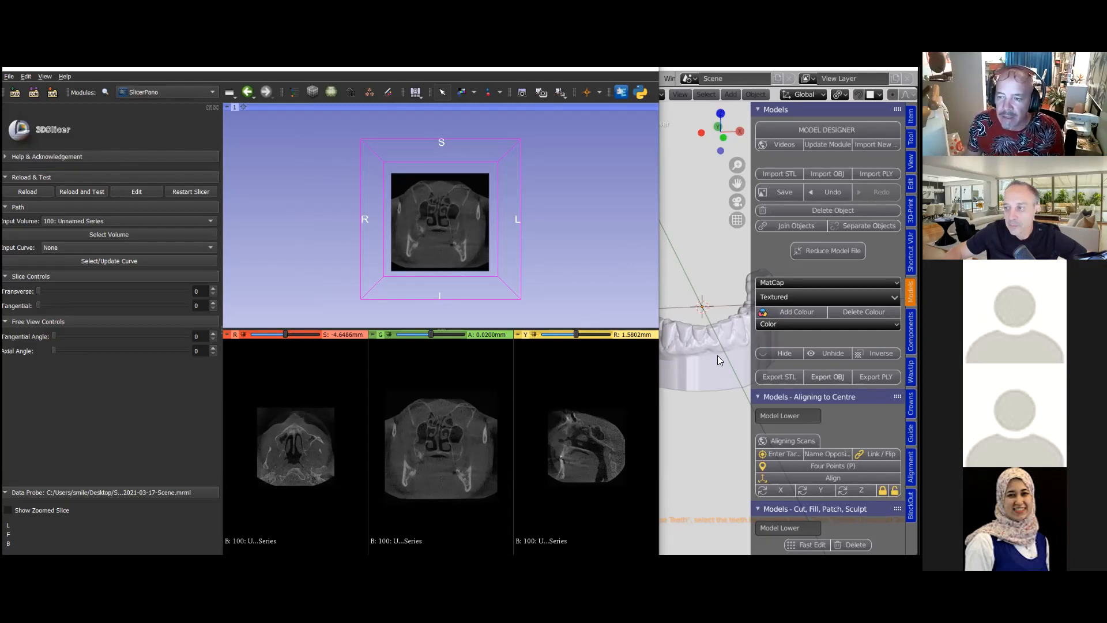
{"action": "left_click", "coordinate": [682, 292]}
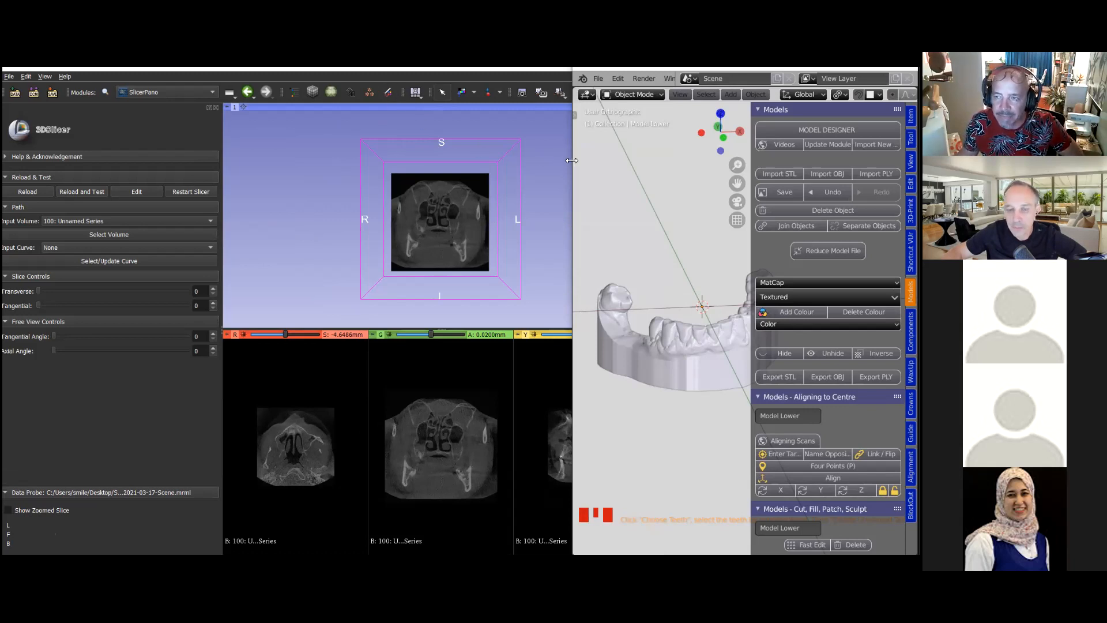
{"action": "left_click_drag", "start_coordinate": [571, 160], "coordinate": [671, 180]}
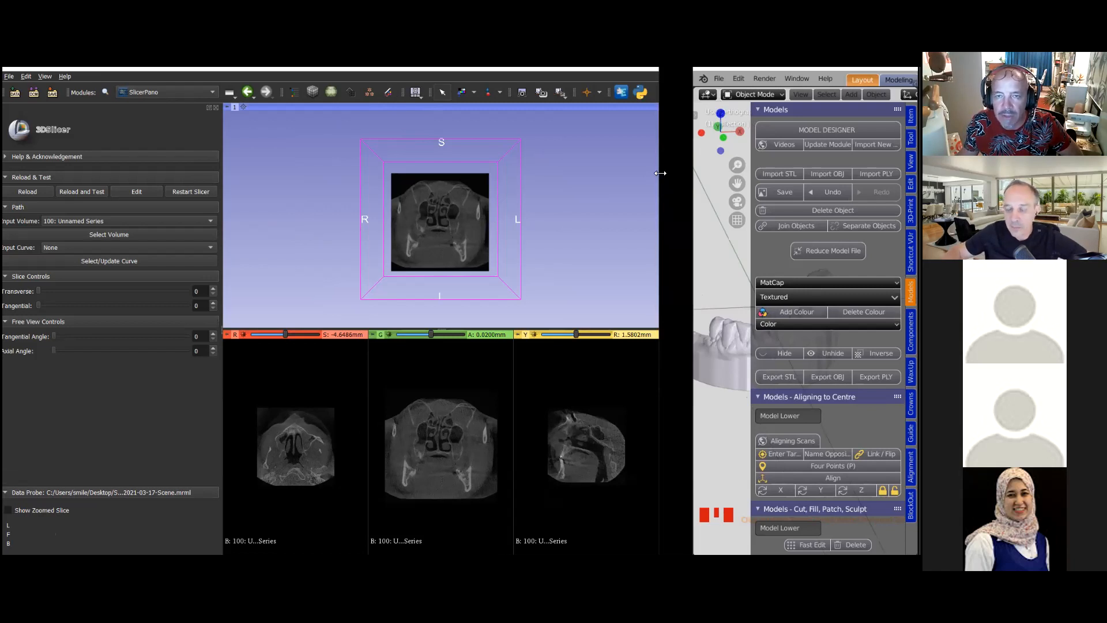
{"action": "left_click_drag", "start_coordinate": [660, 173], "coordinate": [864, 167]}
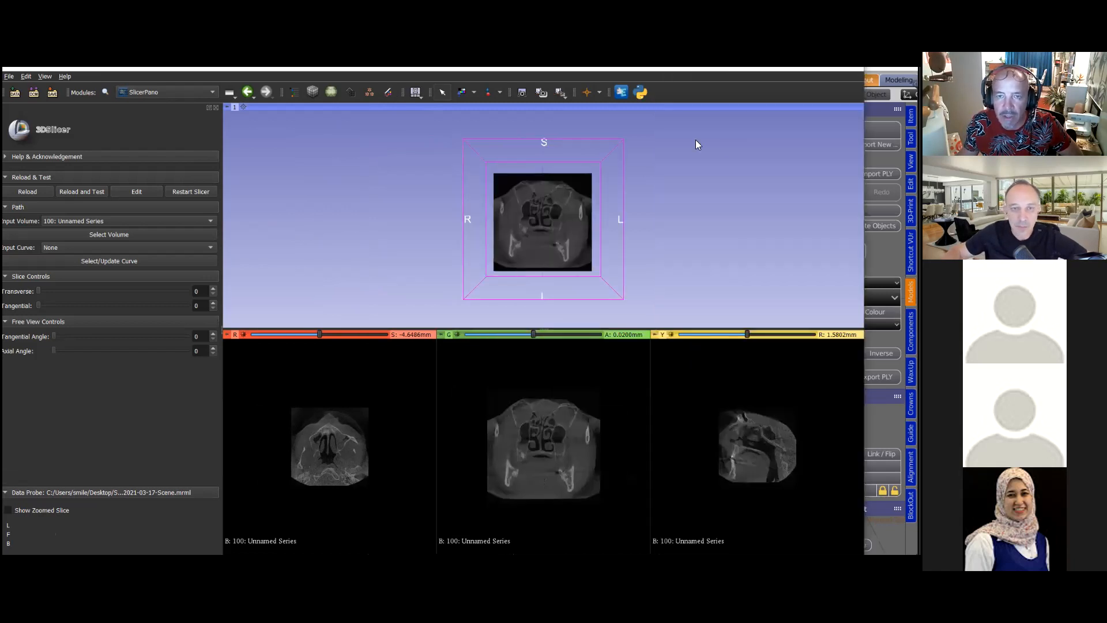
Open the Segment Editor for the loaded scan, add a new segment and name it Bone
{"action": "left_click", "coordinate": [388, 94]}
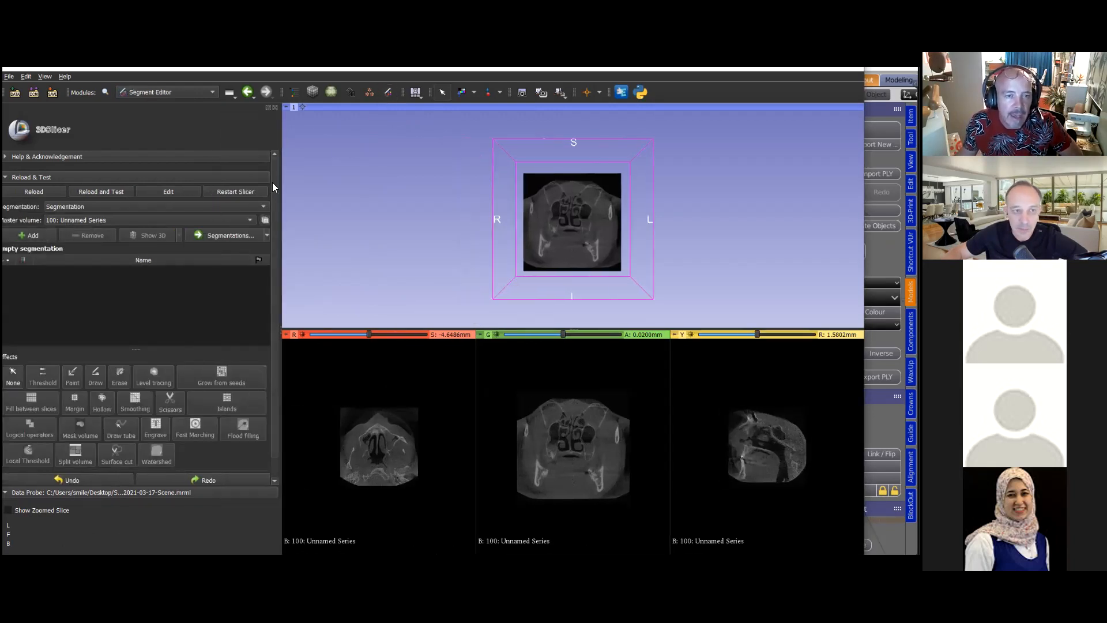
{"action": "left_click", "coordinate": [31, 236]}
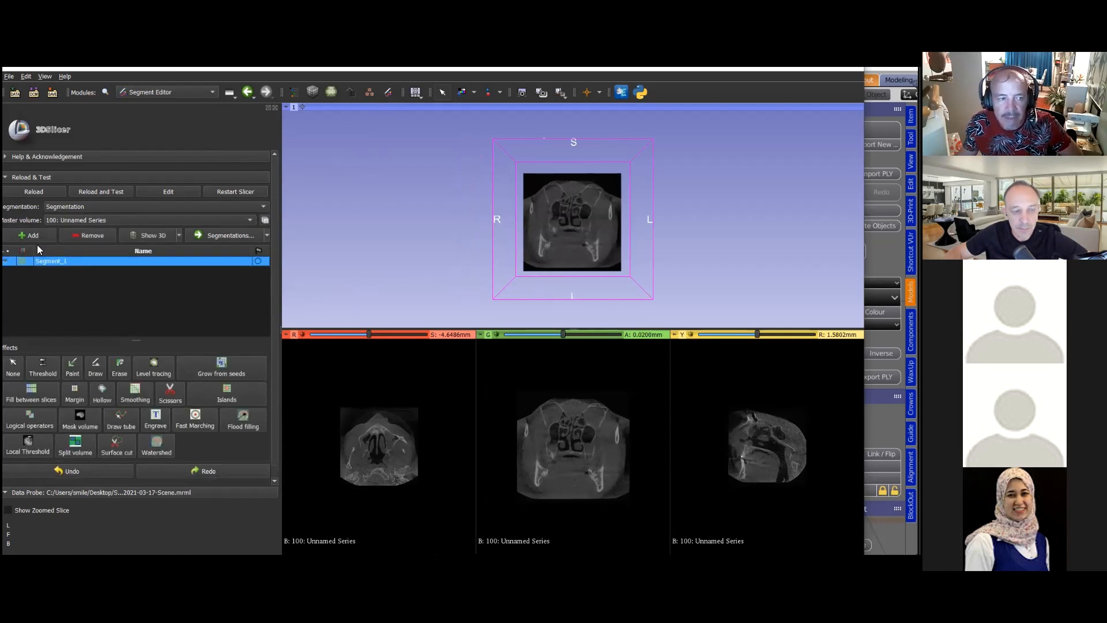
{"action": "double_click", "coordinate": [68, 262]}
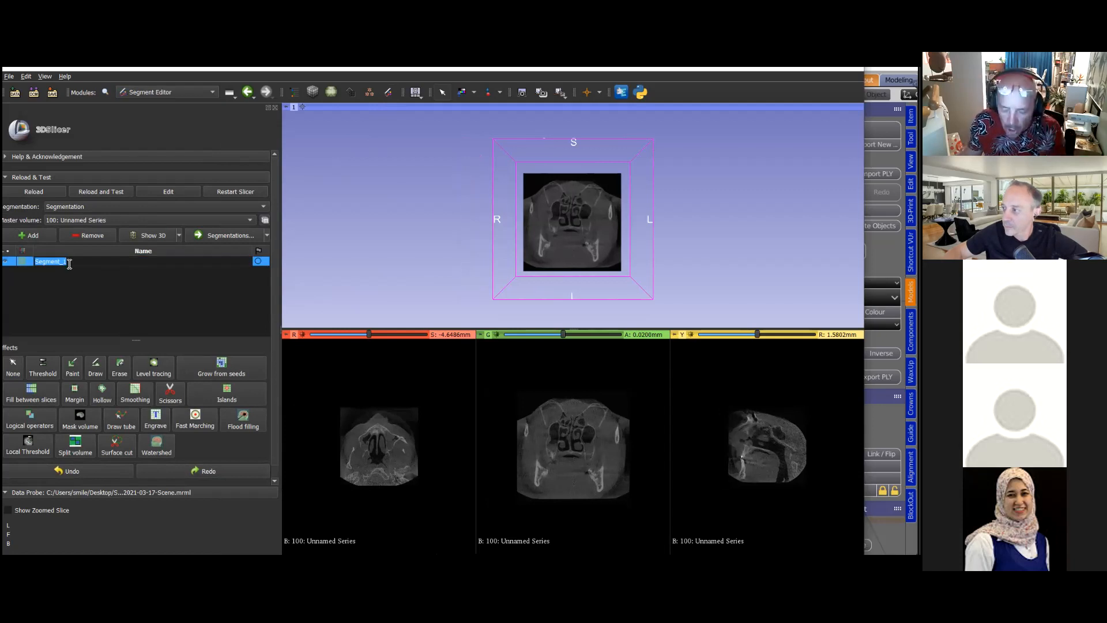
{"action": "type", "text": "Bone"}
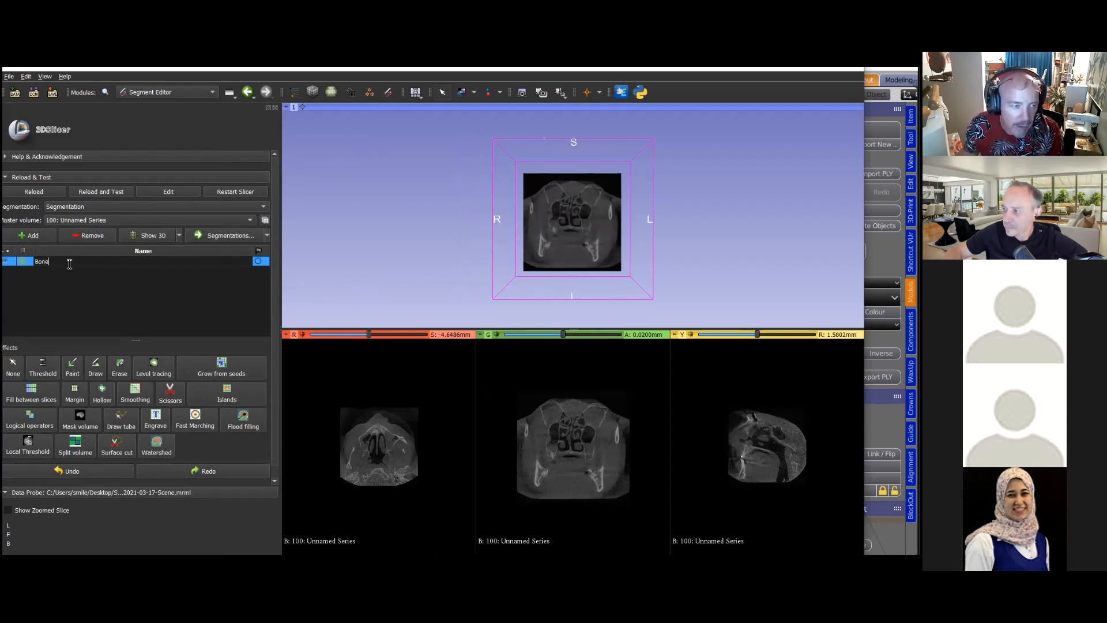
{"action": "key", "text": "Return"}
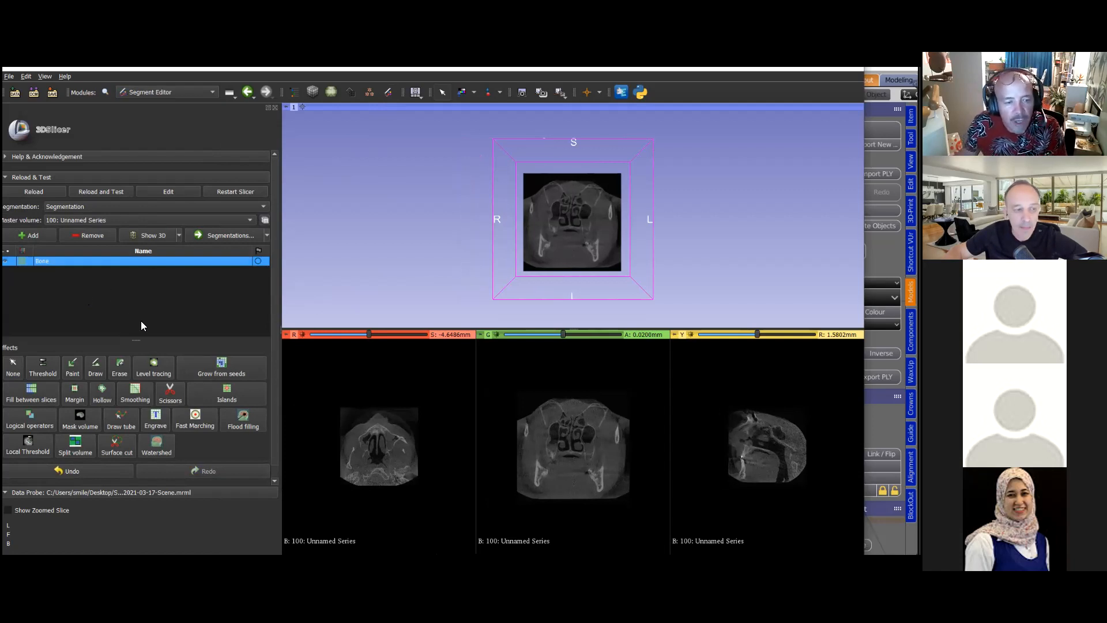
Start the Threshold effect on the Bone segment and set the lower limit of the range to 385.99
{"action": "scroll", "coordinate": [142, 322], "scroll_direction": "down", "scroll_amount": 1}
{"action": "left_click", "coordinate": [45, 353]}
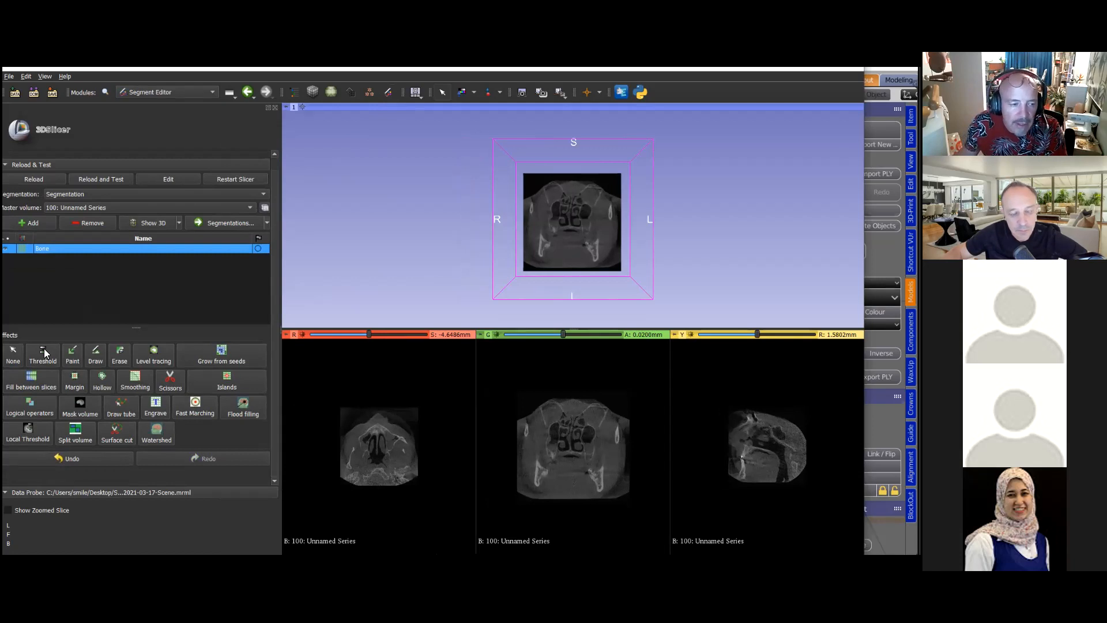
{"action": "scroll", "coordinate": [188, 287], "scroll_direction": "down", "scroll_amount": 5}
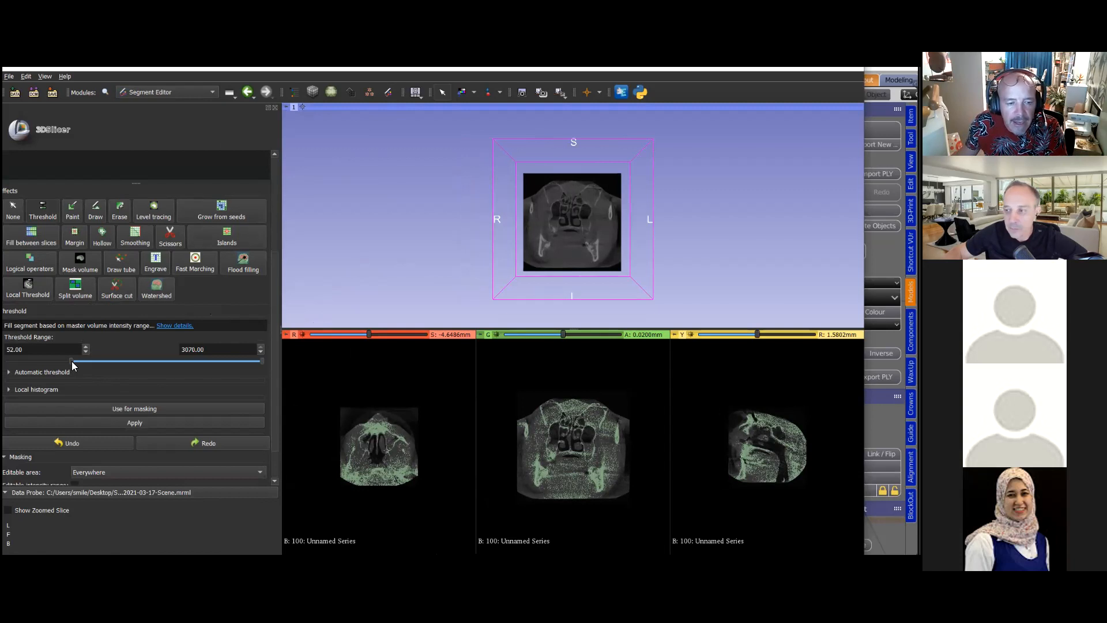
{"action": "left_click_drag", "start_coordinate": [66, 359], "coordinate": [93, 364]}
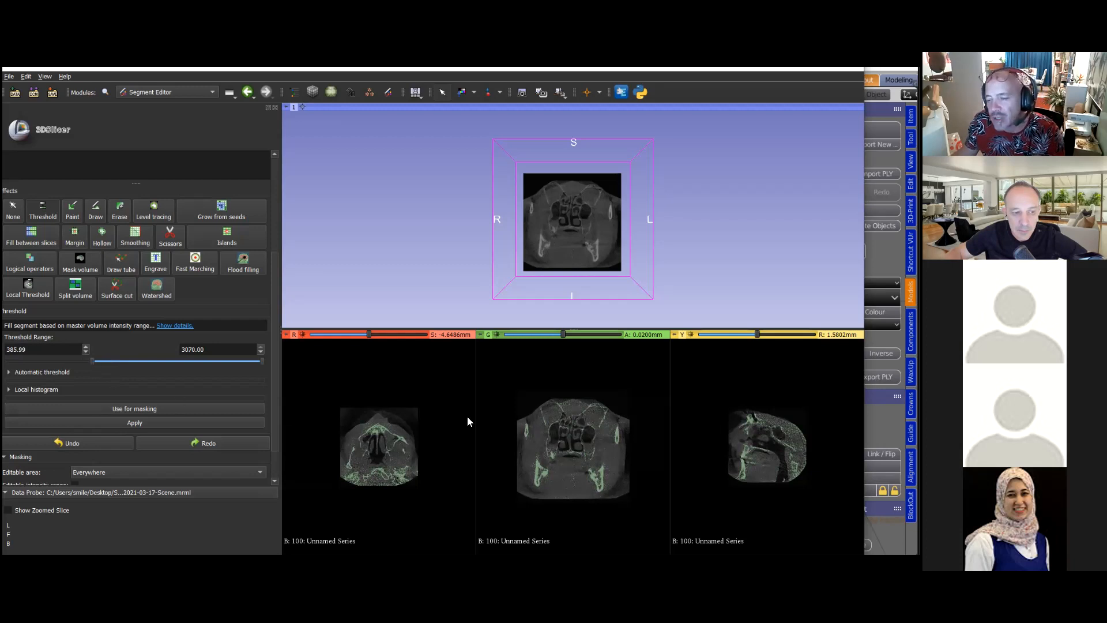
Check the threshold preview across the coronal slices and raise the lower threshold to 631.46
{"action": "right_click_drag", "start_coordinate": [574, 439], "coordinate": [567, 548]}
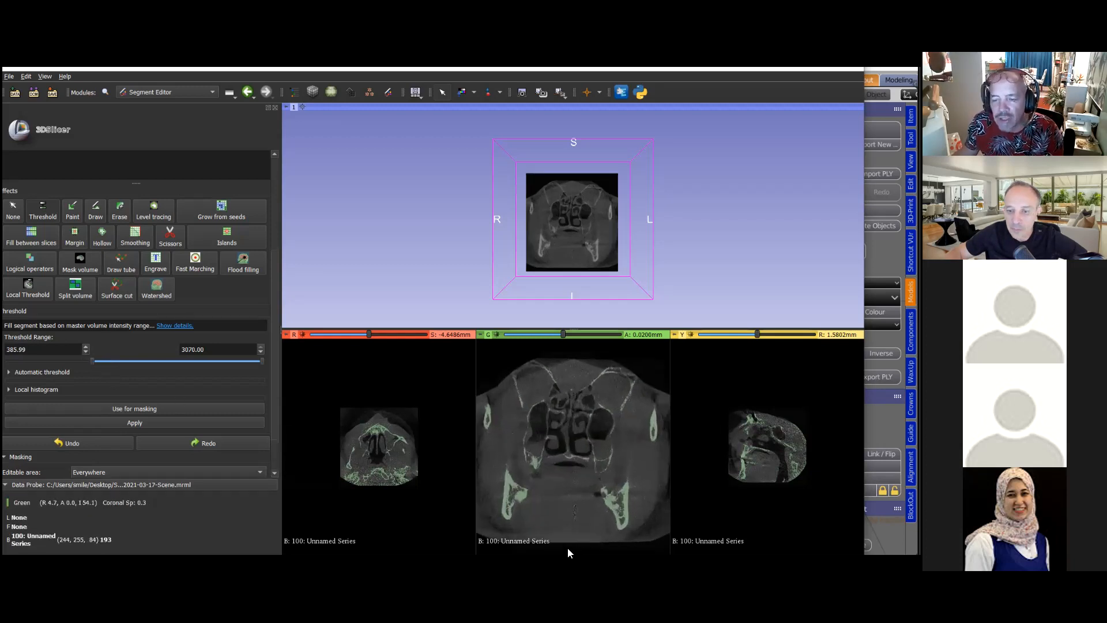
{"action": "scroll", "coordinate": [568, 547], "scroll_direction": "up", "scroll_amount": 3}
{"action": "scroll", "coordinate": [573, 439], "scroll_direction": "up", "scroll_amount": 20}
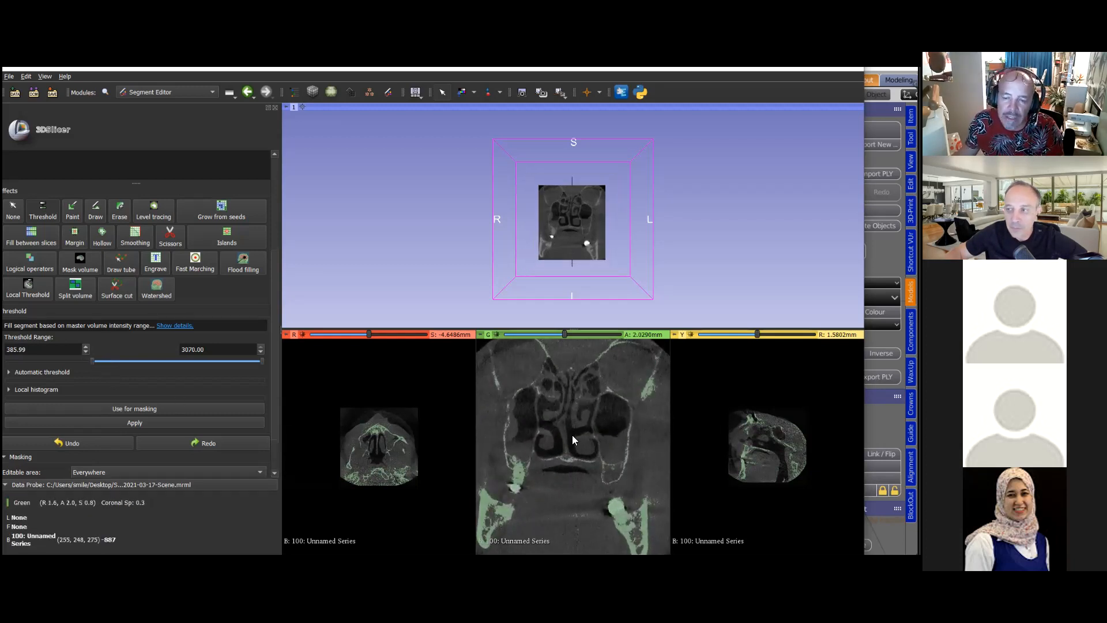
{"action": "scroll", "coordinate": [574, 440], "scroll_direction": "down", "scroll_amount": 13}
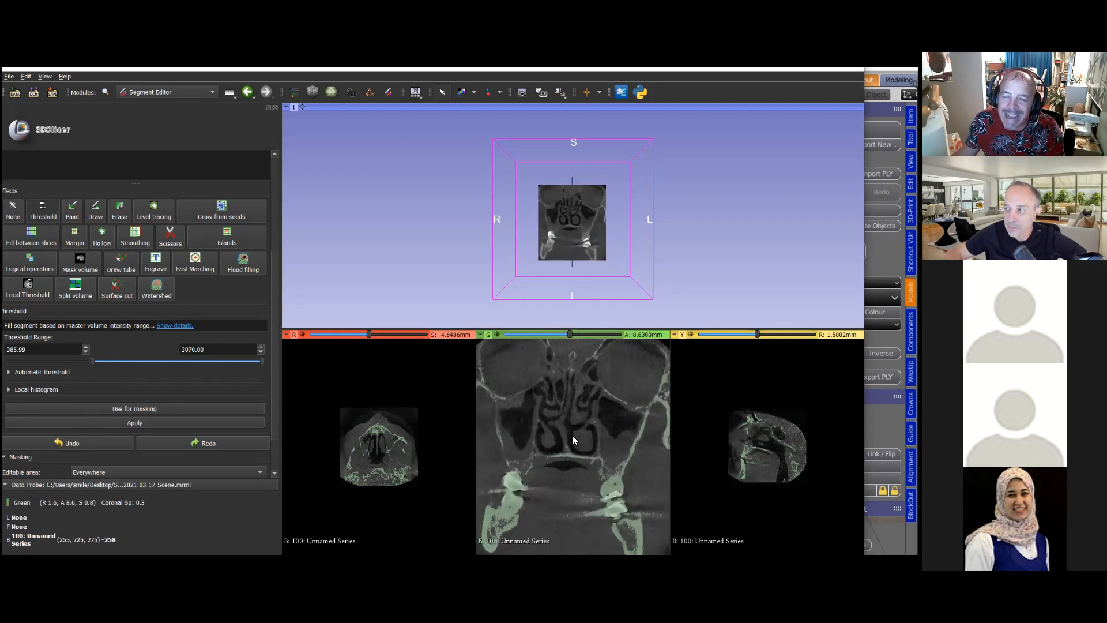
{"action": "scroll", "coordinate": [572, 435], "scroll_direction": "up", "scroll_amount": 4}
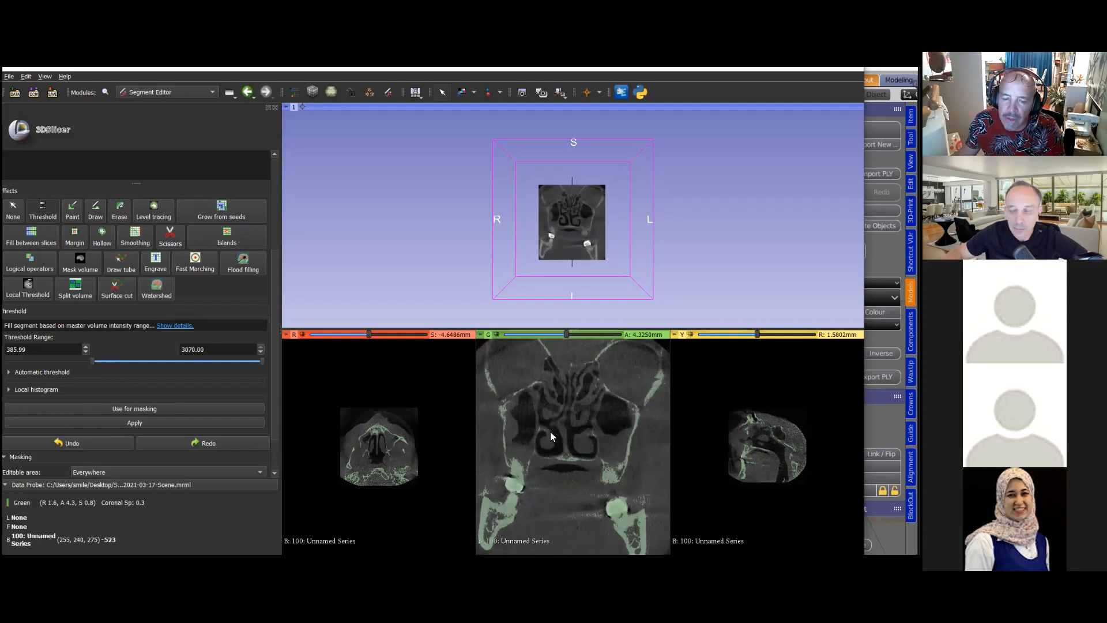
{"action": "scroll", "coordinate": [560, 470], "scroll_direction": "up", "scroll_amount": 3}
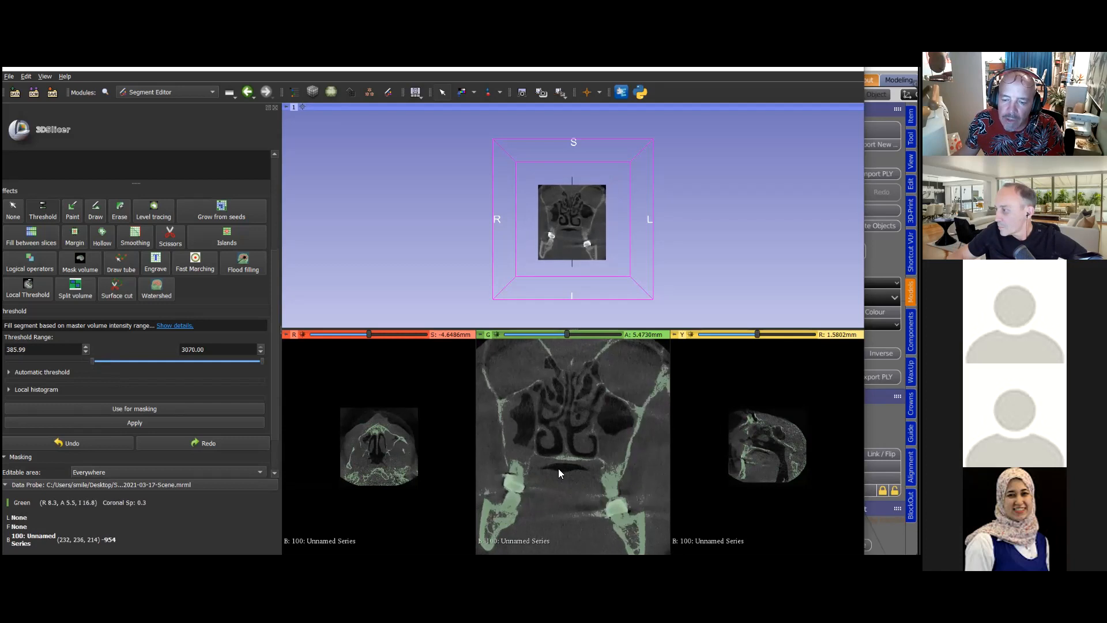
{"action": "scroll", "coordinate": [558, 468], "scroll_direction": "up", "scroll_amount": 8}
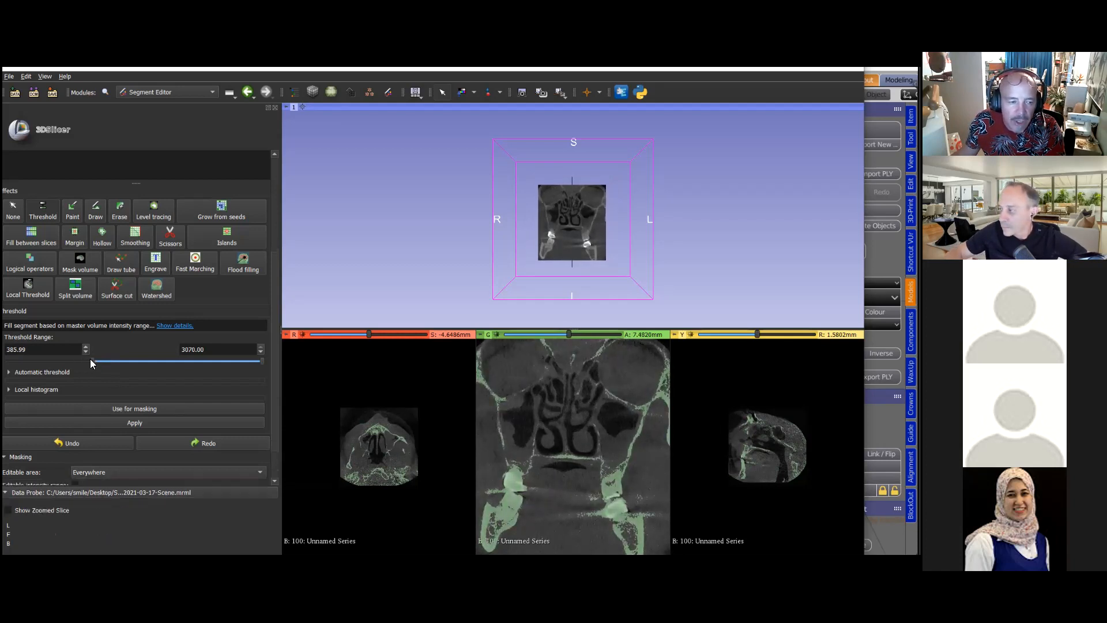
{"action": "mouse_move", "coordinate": [95, 359]}
{"action": "left_mouse_down"}
{"action": "mouse_move", "coordinate": [117, 358]}
{"action": "mouse_move", "coordinate": [90, 360]}
{"action": "mouse_move", "coordinate": [104, 363]}
{"action": "left_mouse_up"}
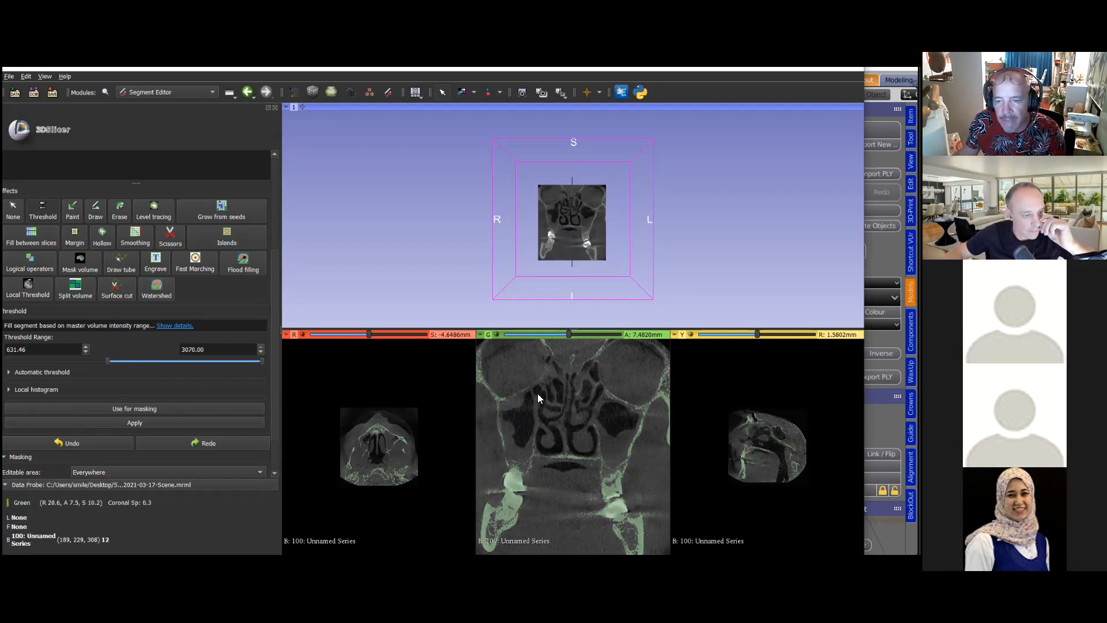
Check the preview on a more anterior coronal slice and set the lower threshold to 667.67
{"action": "left_click_drag", "start_coordinate": [570, 335], "coordinate": [588, 339]}
{"action": "scroll", "coordinate": [586, 339], "scroll_direction": "down", "scroll_amount": 5}
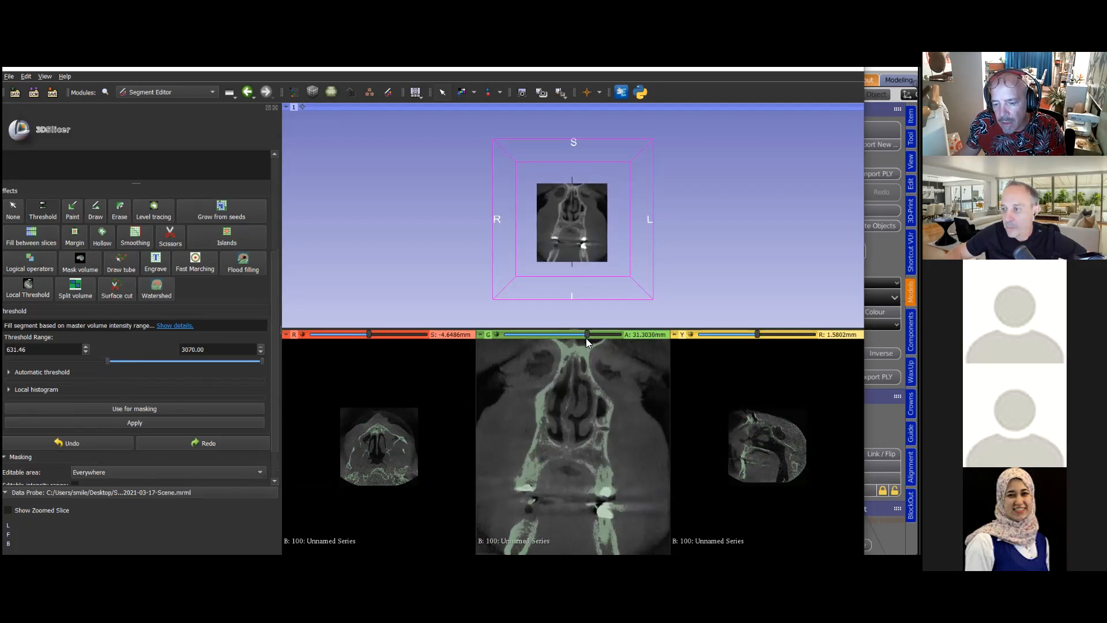
{"action": "scroll", "coordinate": [586, 340], "scroll_direction": "up", "scroll_amount": 2}
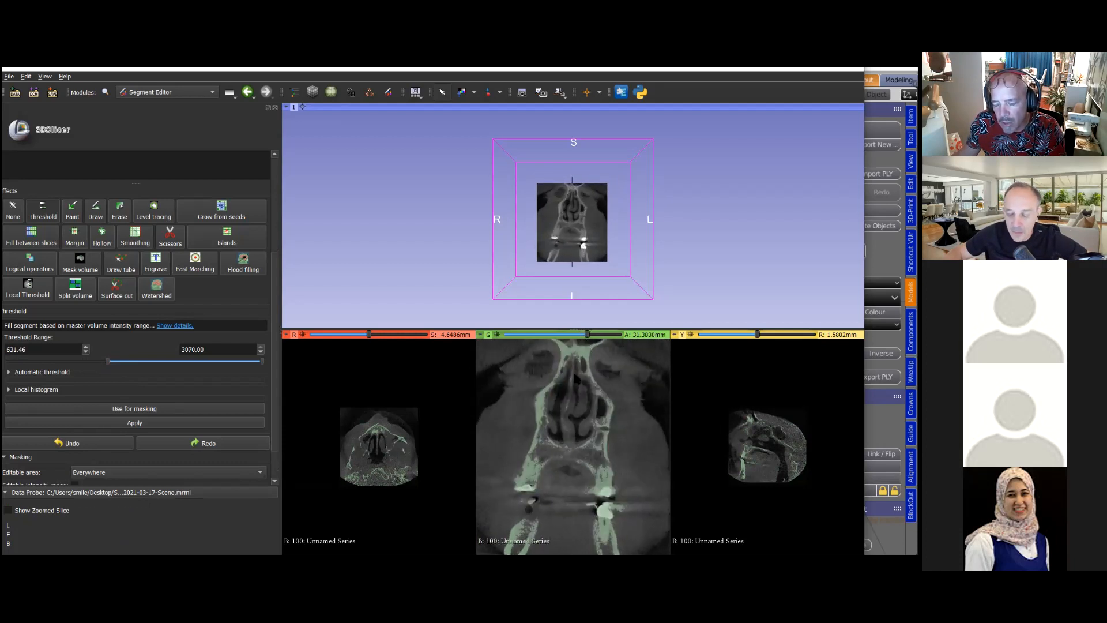
{"action": "scroll", "coordinate": [548, 522], "scroll_direction": "up", "scroll_amount": 3, "text": "ctrl"}
{"action": "scroll", "coordinate": [549, 527], "scroll_direction": "down", "scroll_amount": 2, "text": "ctrl"}
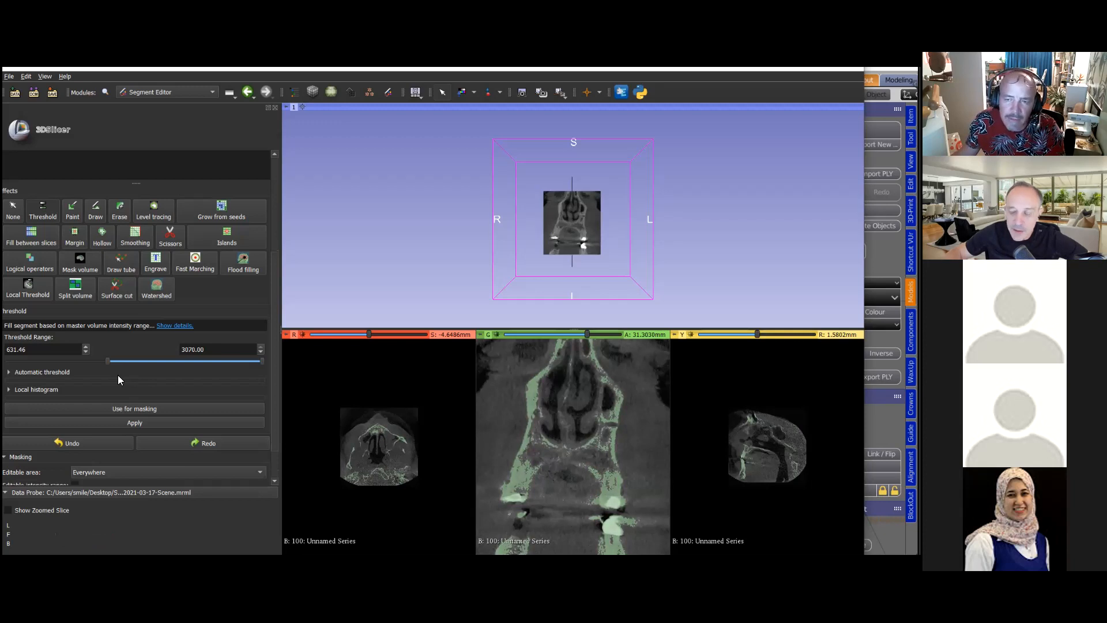
{"action": "mouse_move", "coordinate": [109, 360]}
{"action": "left_mouse_down"}
{"action": "mouse_move", "coordinate": [125, 361]}
{"action": "mouse_move", "coordinate": [109, 362]}
{"action": "left_mouse_up"}
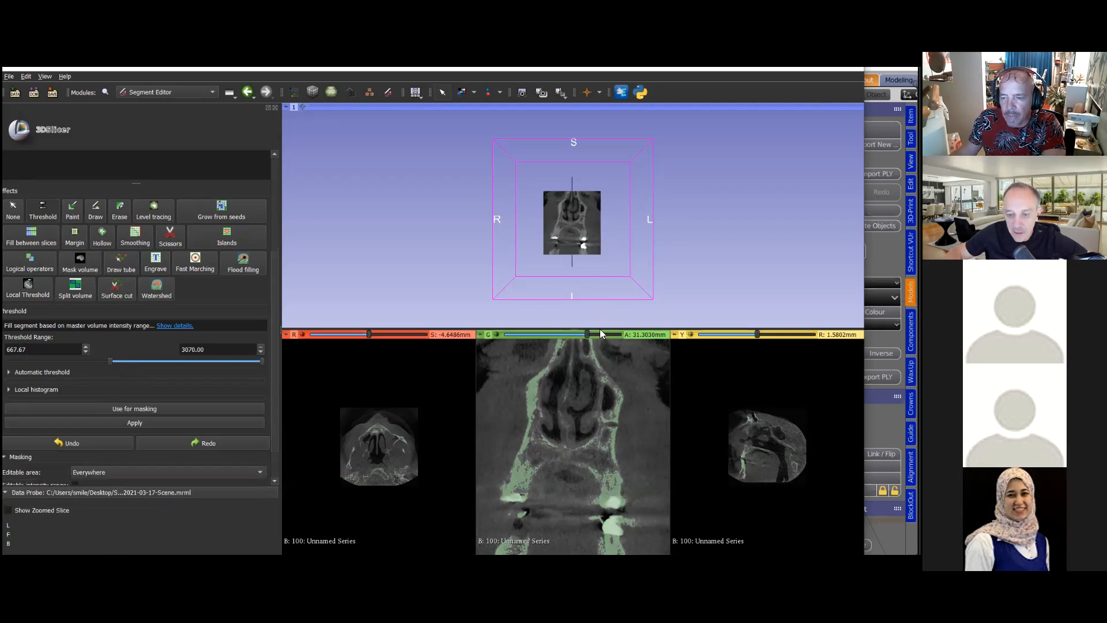
Enlarge the slice views and examine the threshold preview over the upper and lower jaws in the coronal view
{"action": "left_click_drag", "start_coordinate": [600, 330], "coordinate": [605, 228]}
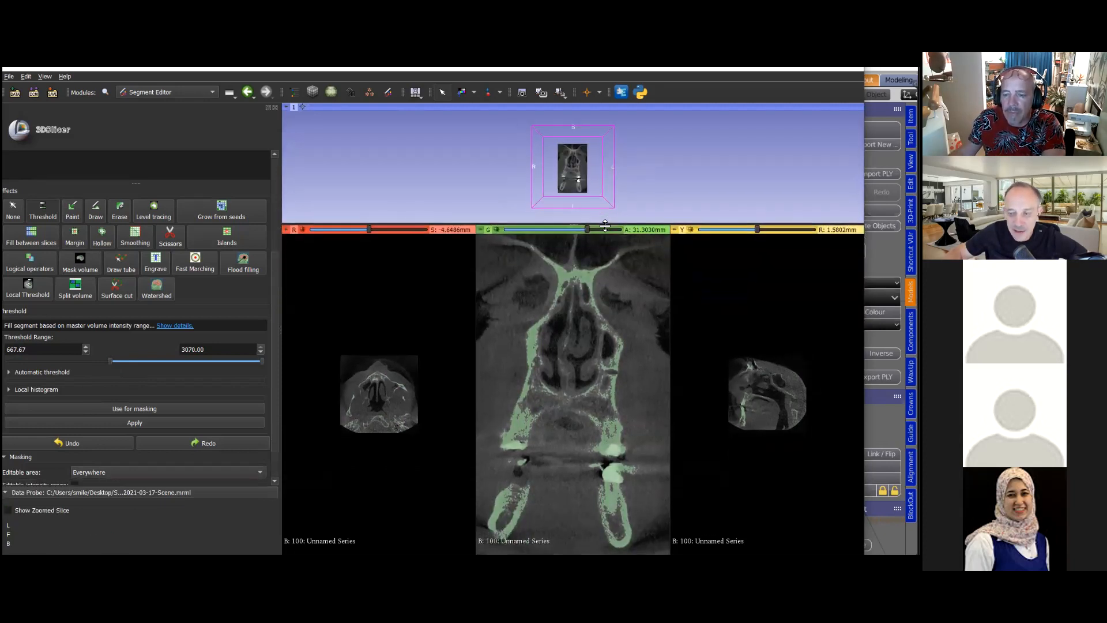
{"action": "left_click_drag", "start_coordinate": [545, 414], "coordinate": [536, 505]}
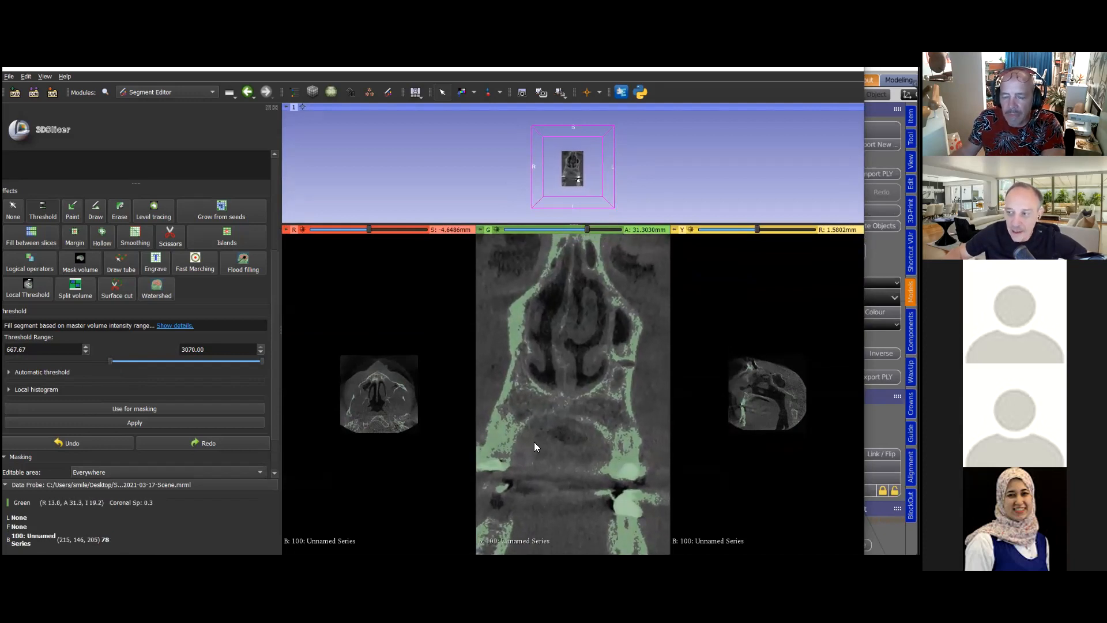
{"action": "scroll", "coordinate": [532, 480], "scroll_direction": "down", "scroll_amount": 5}
{"action": "scroll", "coordinate": [535, 479], "scroll_direction": "down", "scroll_amount": 4}
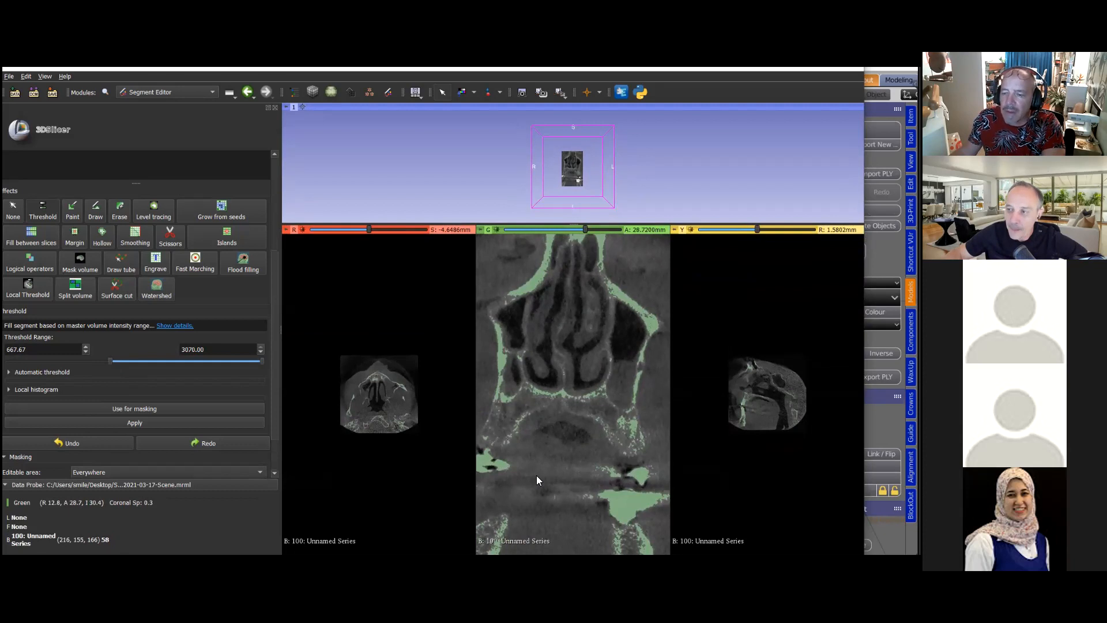
{"action": "middle_click_drag", "start_coordinate": [541, 444], "coordinate": [508, 328]}
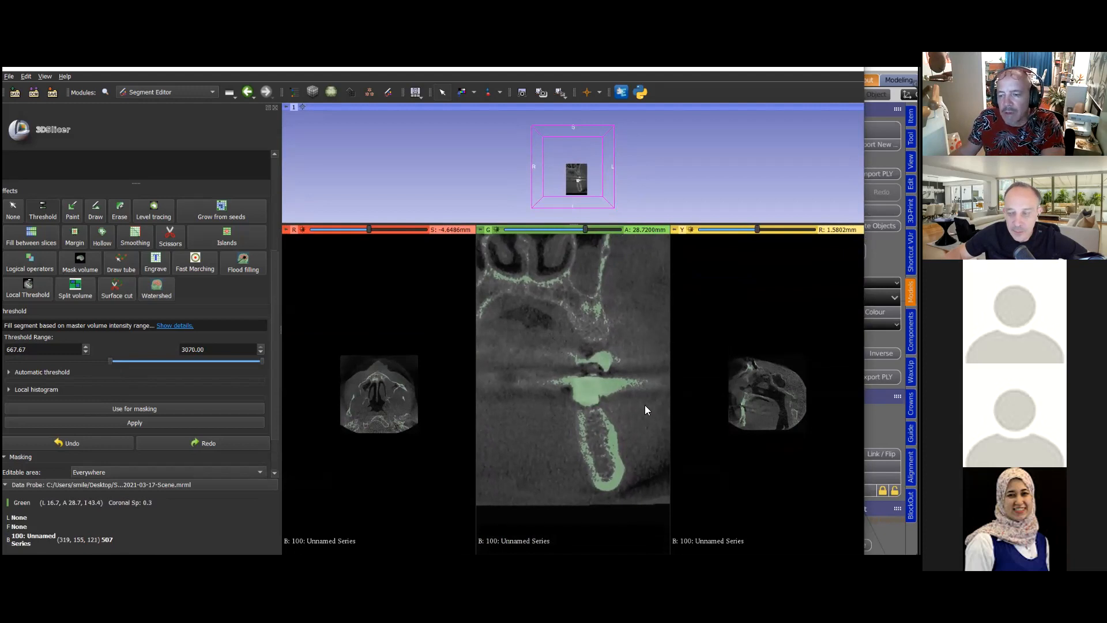
{"action": "middle_click_drag", "start_coordinate": [553, 411], "coordinate": [585, 445]}
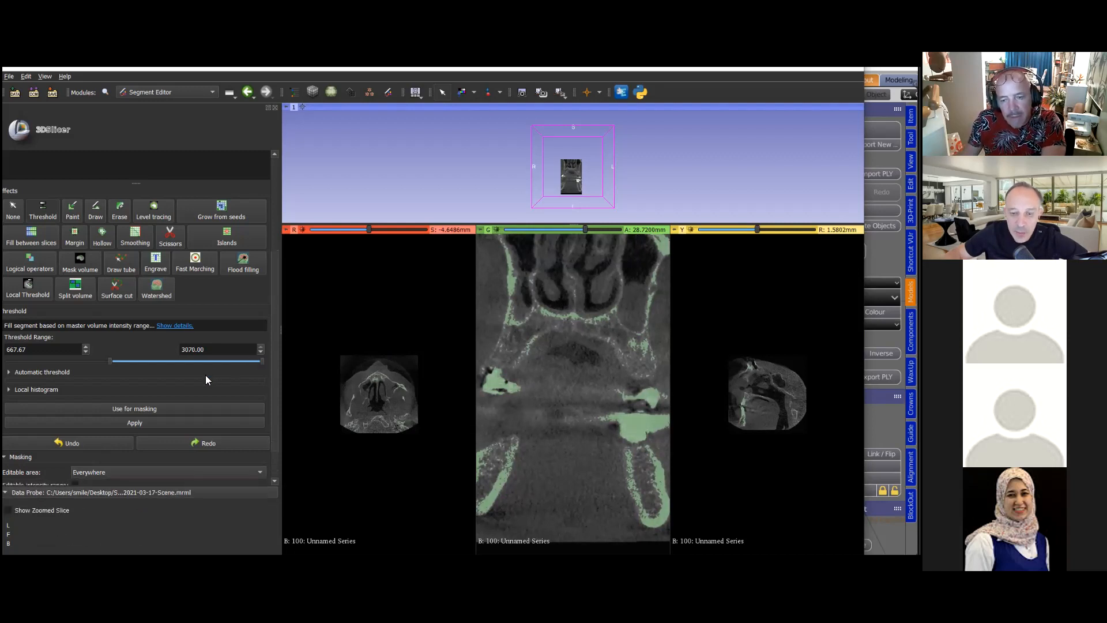
Reduce the lower threshold of the Bone segment to 273.32
{"action": "scroll", "coordinate": [204, 377], "scroll_direction": "up", "scroll_amount": 5}
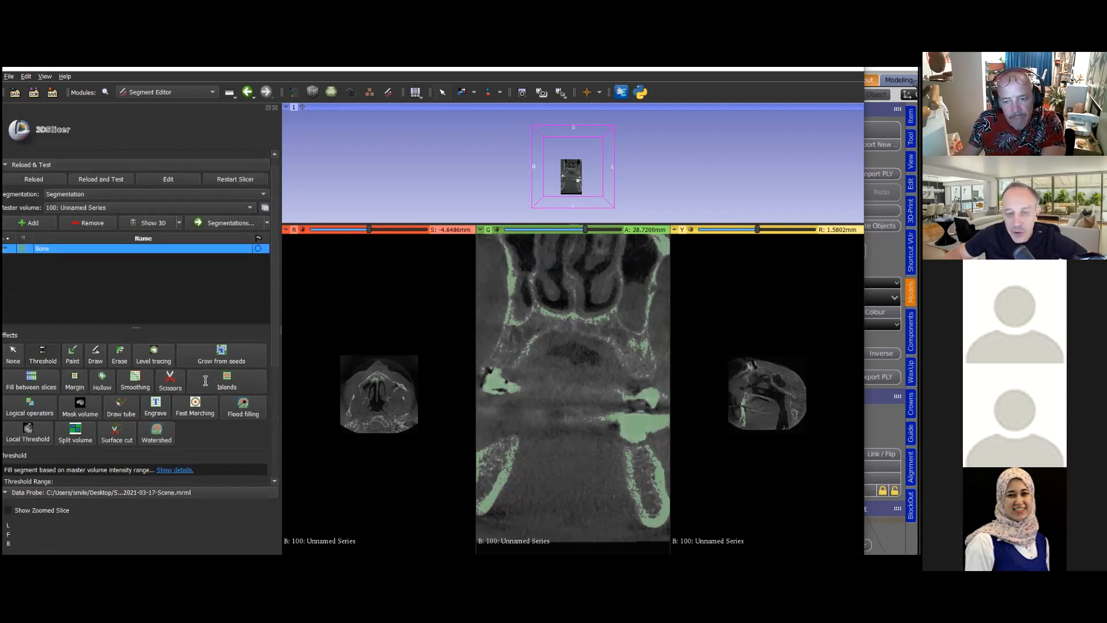
{"action": "scroll", "coordinate": [205, 380], "scroll_direction": "down", "scroll_amount": 1}
{"action": "scroll", "coordinate": [204, 380], "scroll_direction": "down", "scroll_amount": 2}
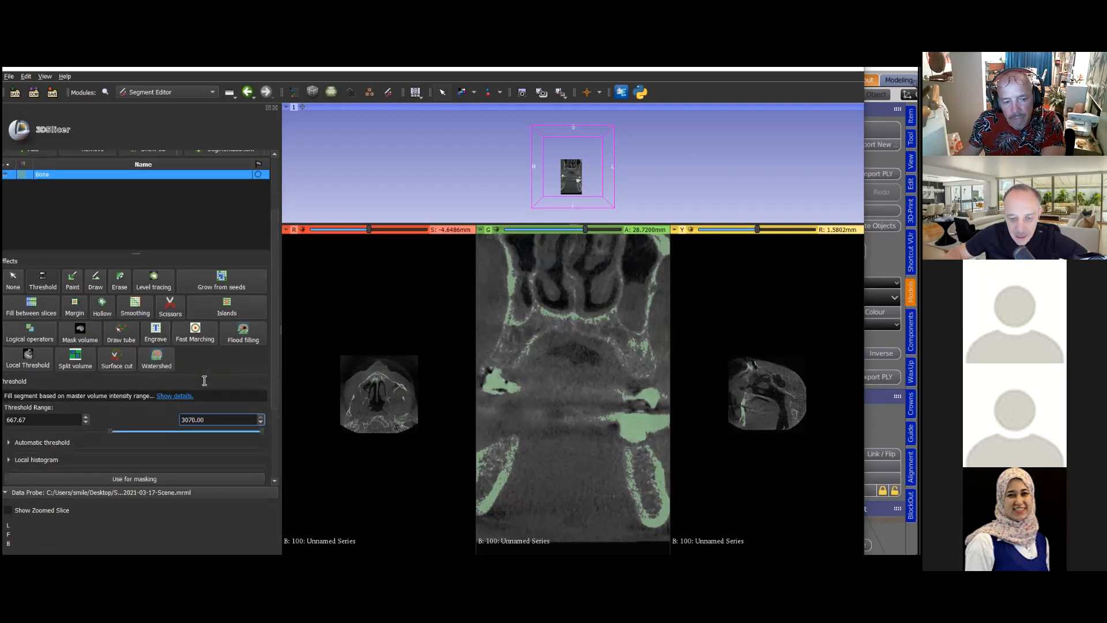
{"action": "scroll", "coordinate": [202, 381], "scroll_direction": "down", "scroll_amount": 2}
{"action": "left_click_drag", "start_coordinate": [111, 375], "coordinate": [86, 375]}
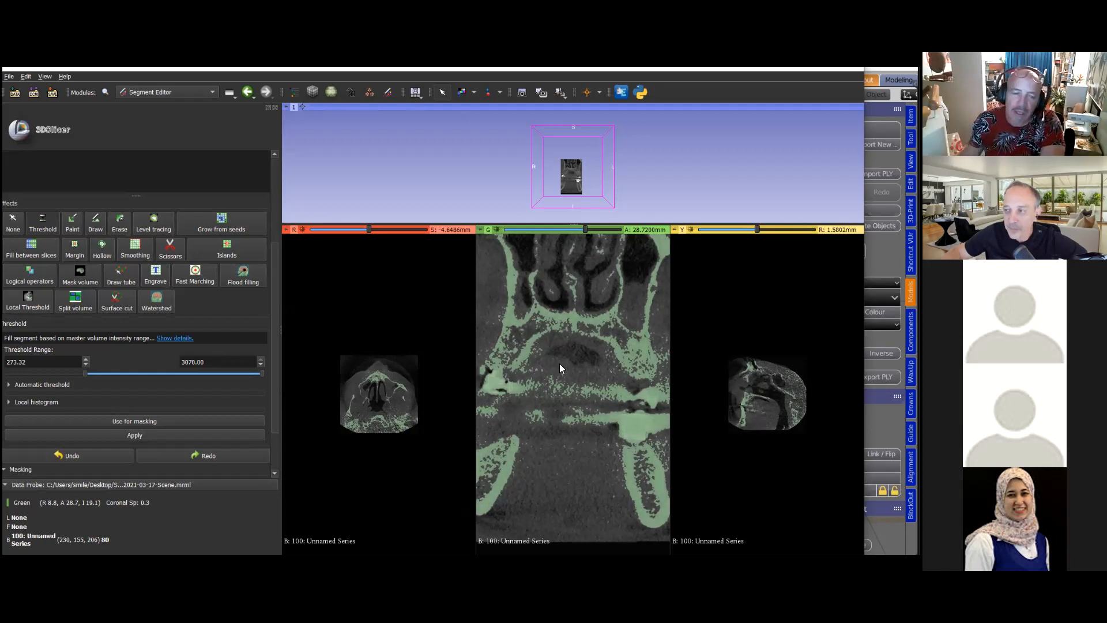
Set the lower threshold to 631.46 and inspect the resulting bone preview in the axial slices
{"action": "left_click_drag", "start_coordinate": [84, 374], "coordinate": [108, 375]}
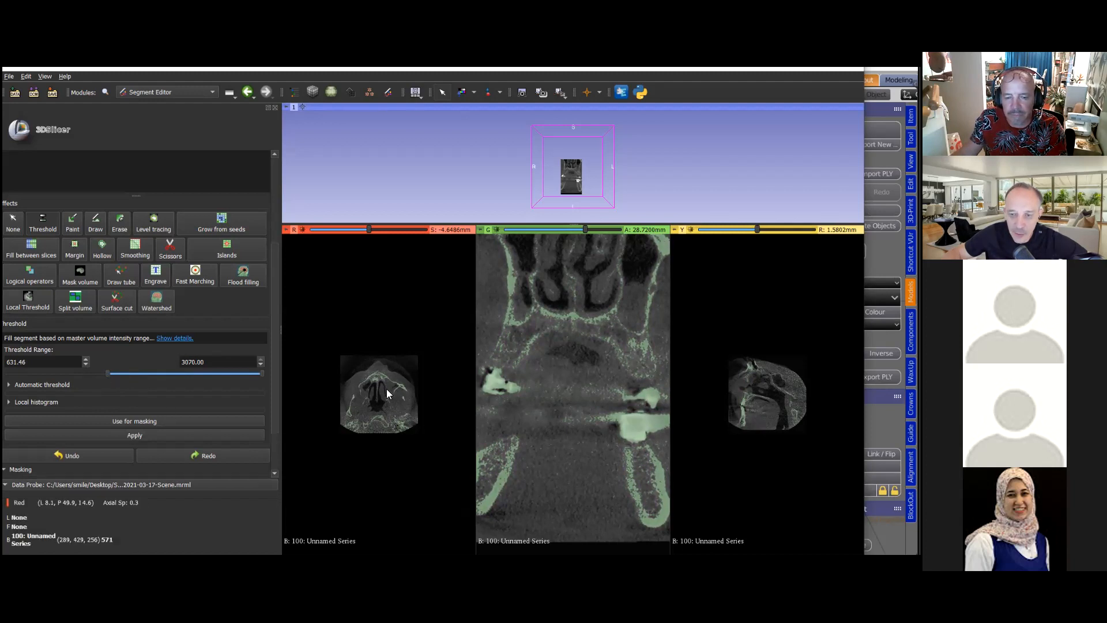
{"action": "scroll", "coordinate": [387, 388], "scroll_direction": "up", "scroll_amount": 5, "text": "ctrl"}
{"action": "scroll", "coordinate": [385, 385], "scroll_direction": "up", "scroll_amount": 3, "text": "ctrl"}
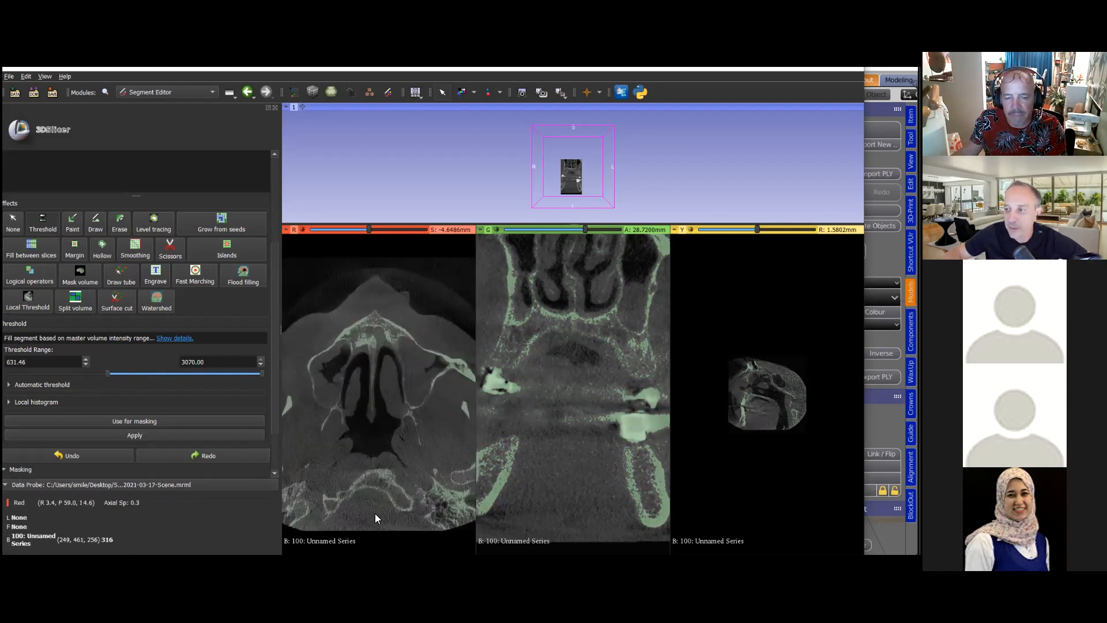
{"action": "scroll", "coordinate": [386, 386], "scroll_direction": "down", "scroll_amount": 10}
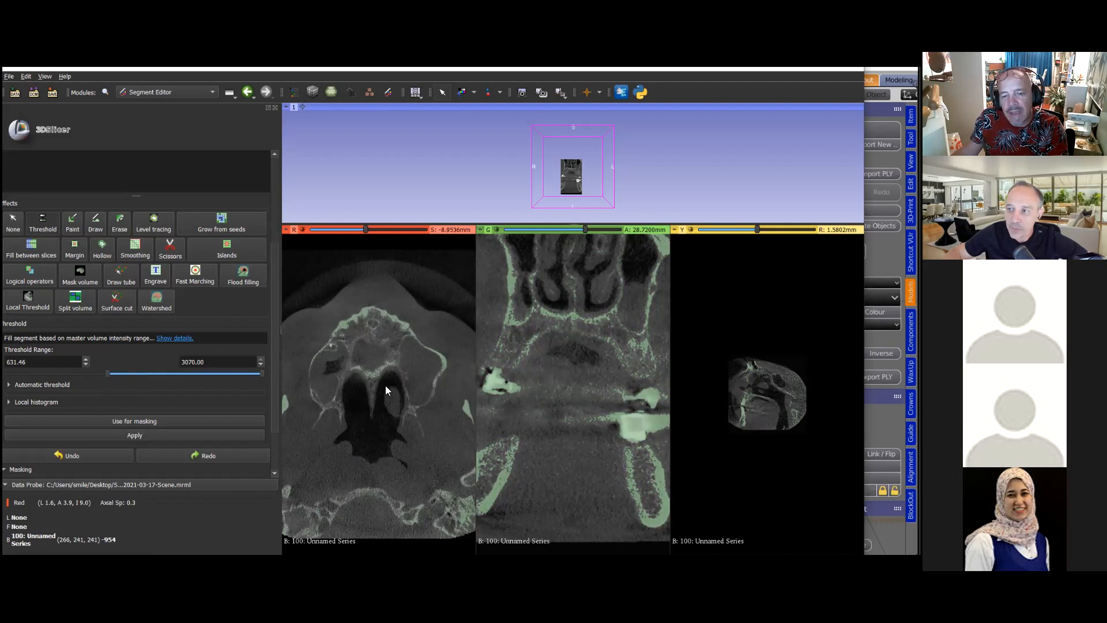
Check the threshold preview in the axial slices, apply the 631.46 to 3070.00 range to the Bone segment and show it in 3D
{"action": "scroll", "coordinate": [385, 385], "scroll_direction": "up", "scroll_amount": 15}
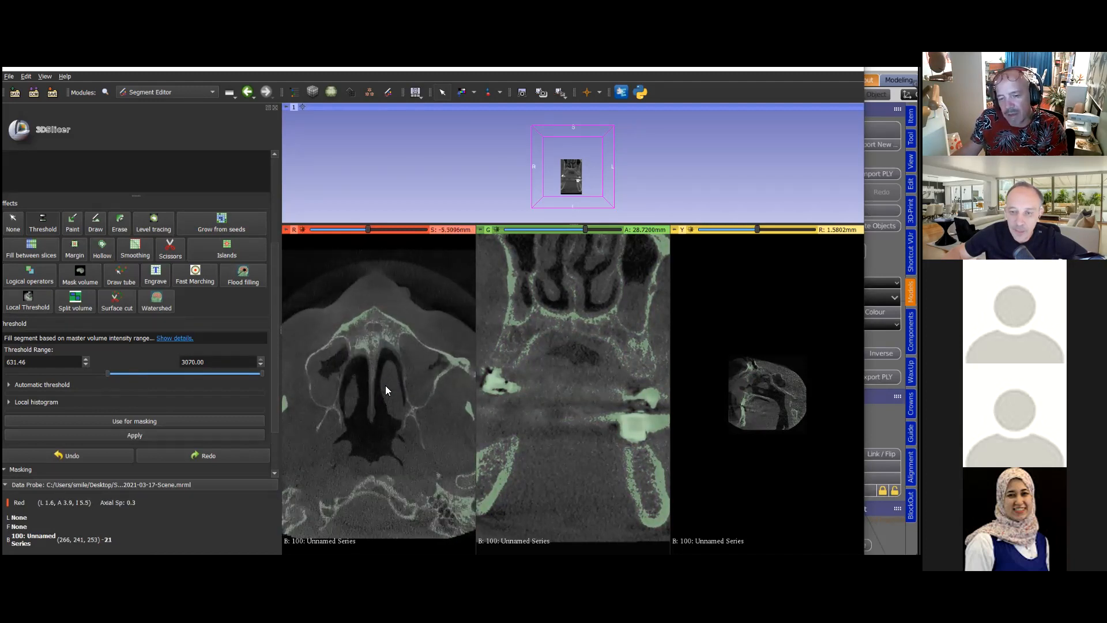
{"action": "scroll", "coordinate": [385, 385], "scroll_direction": "down", "scroll_amount": 4}
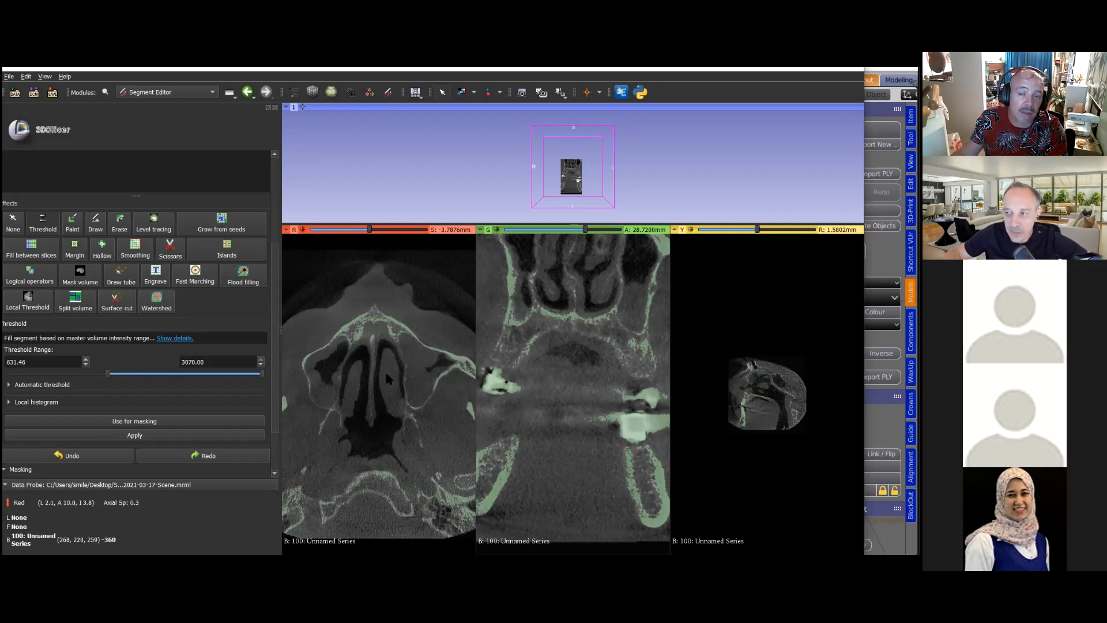
{"action": "scroll", "coordinate": [155, 367], "scroll_direction": "down", "scroll_amount": 2}
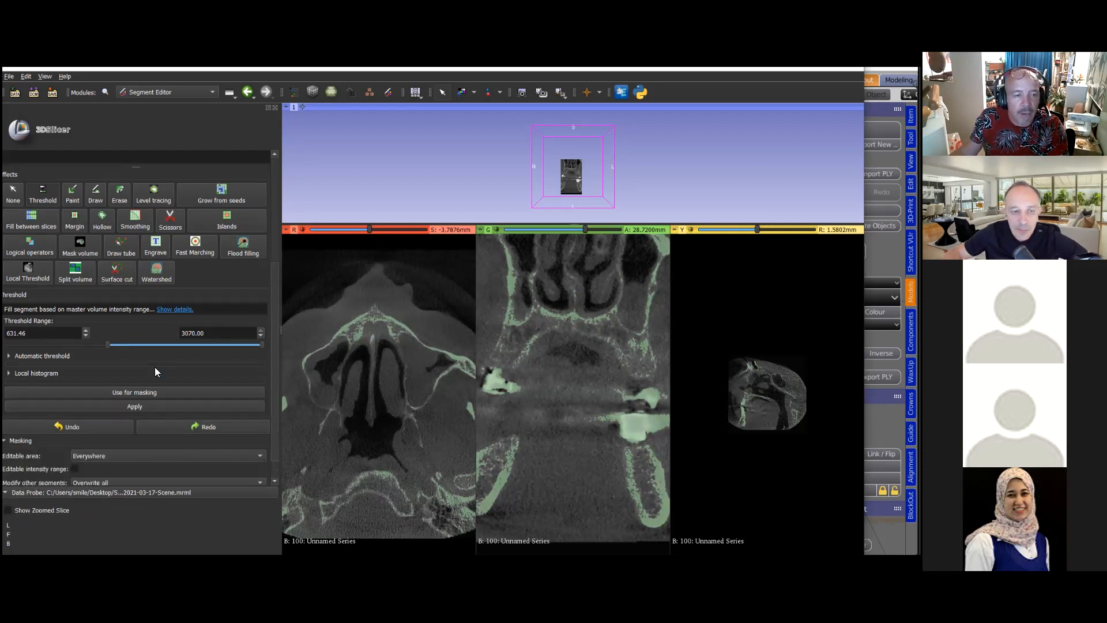
{"action": "scroll", "coordinate": [156, 372], "scroll_direction": "down", "scroll_amount": 1}
{"action": "left_click", "coordinate": [150, 381]}
{"action": "scroll", "coordinate": [203, 372], "scroll_direction": "up", "scroll_amount": 5}
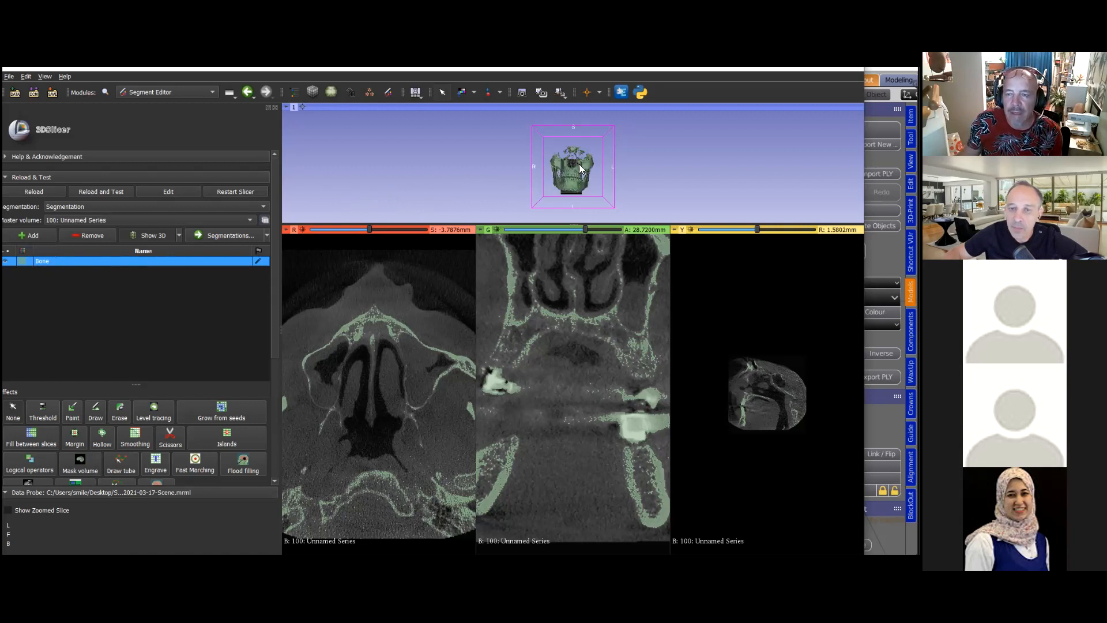
Enlarge the 3D view and examine the bone model up close from the front and its right side
{"action": "scroll", "coordinate": [646, 137], "scroll_direction": "up", "scroll_amount": 5}
{"action": "scroll", "coordinate": [644, 202], "scroll_direction": "up", "scroll_amount": 1}
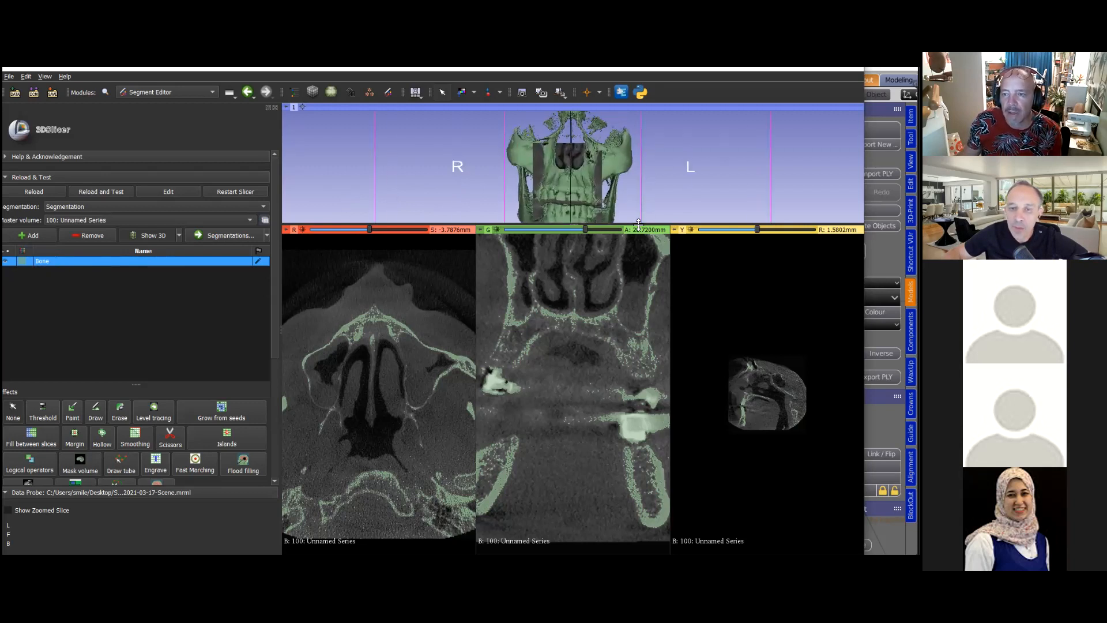
{"action": "left_click_drag", "start_coordinate": [638, 225], "coordinate": [643, 293]}
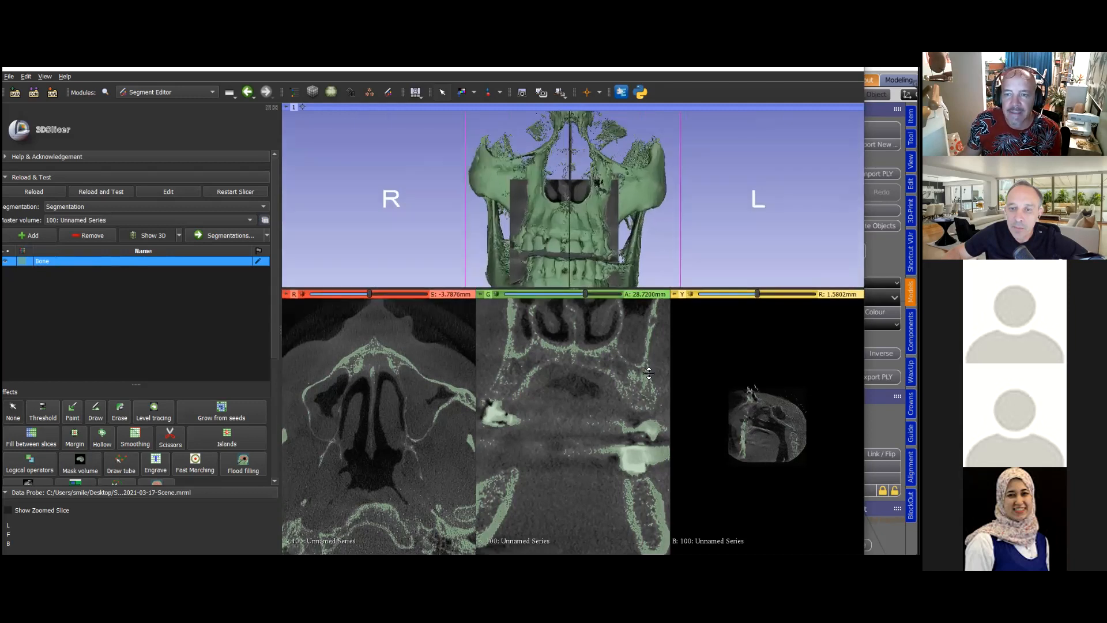
{"action": "left_click_drag", "start_coordinate": [649, 376], "coordinate": [648, 377]}
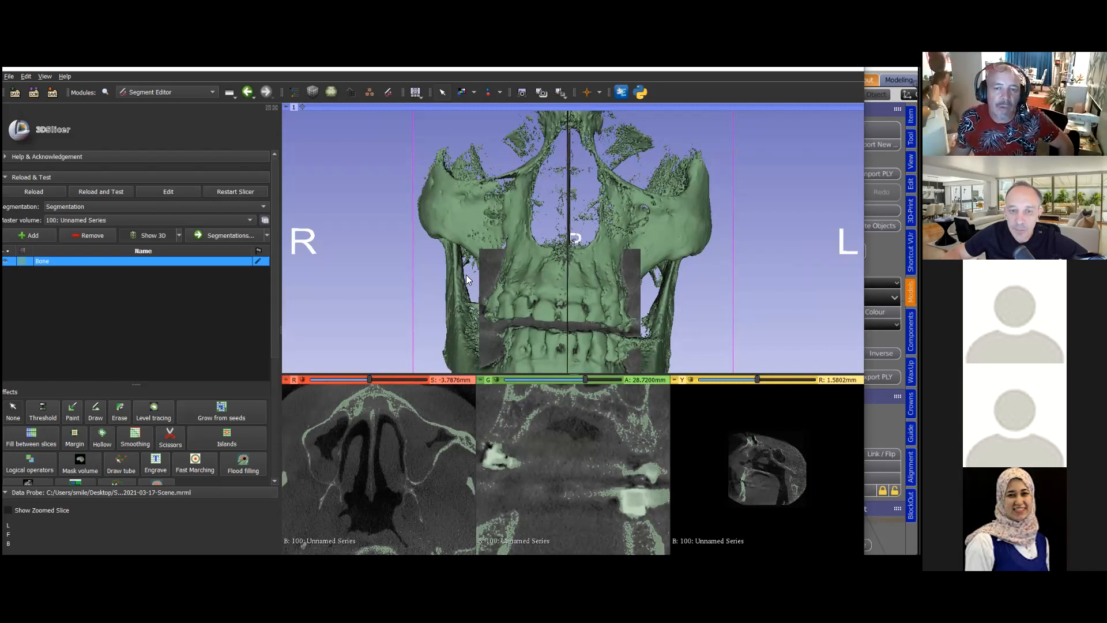
{"action": "scroll", "coordinate": [463, 270], "scroll_direction": "up", "scroll_amount": 4}
{"action": "scroll", "coordinate": [490, 275], "scroll_direction": "down", "scroll_amount": 6}
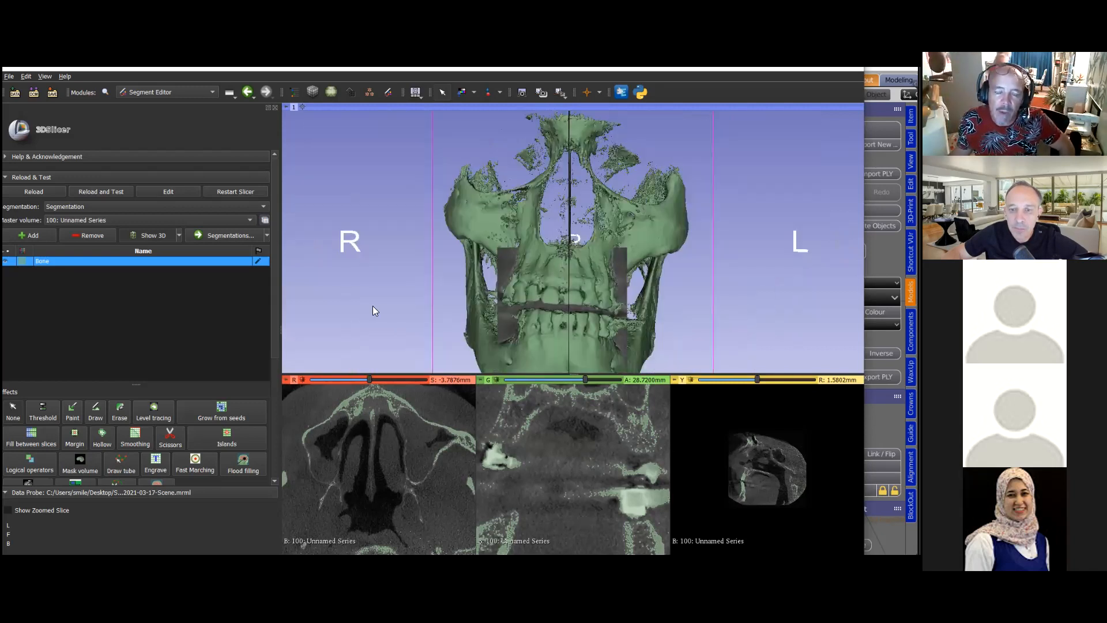
{"action": "scroll", "coordinate": [403, 306], "scroll_direction": "down", "scroll_amount": 1}
{"action": "left_click_drag", "start_coordinate": [401, 315], "coordinate": [450, 317]}
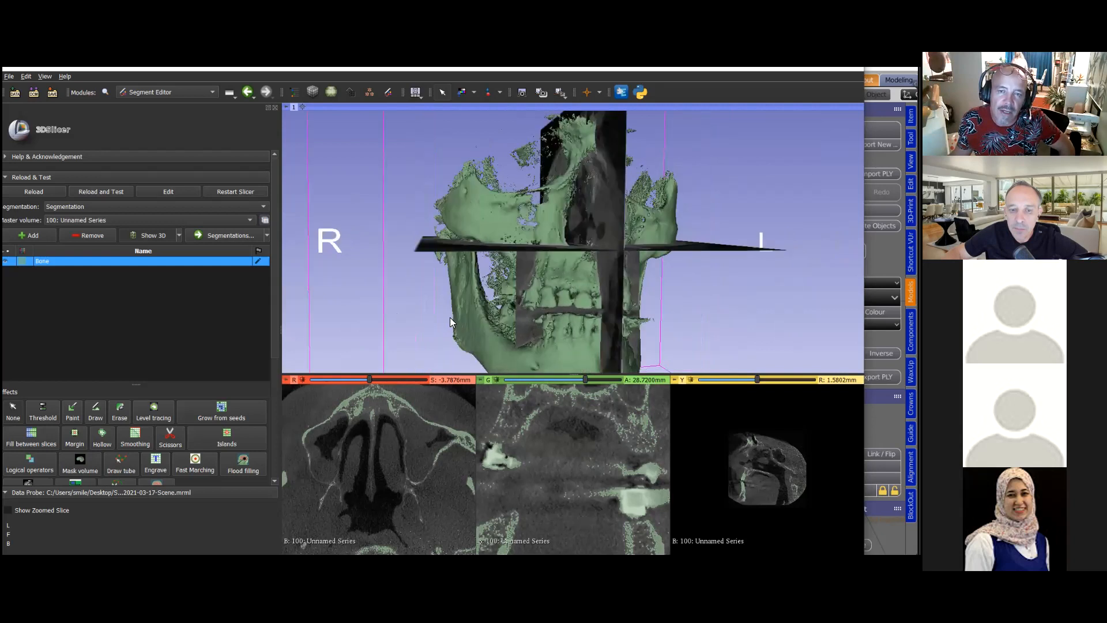
Hide the slice planes in the 3D view and inspect the whole bone model, turning it to face the front
{"action": "mouse_move", "coordinate": [285, 107]}
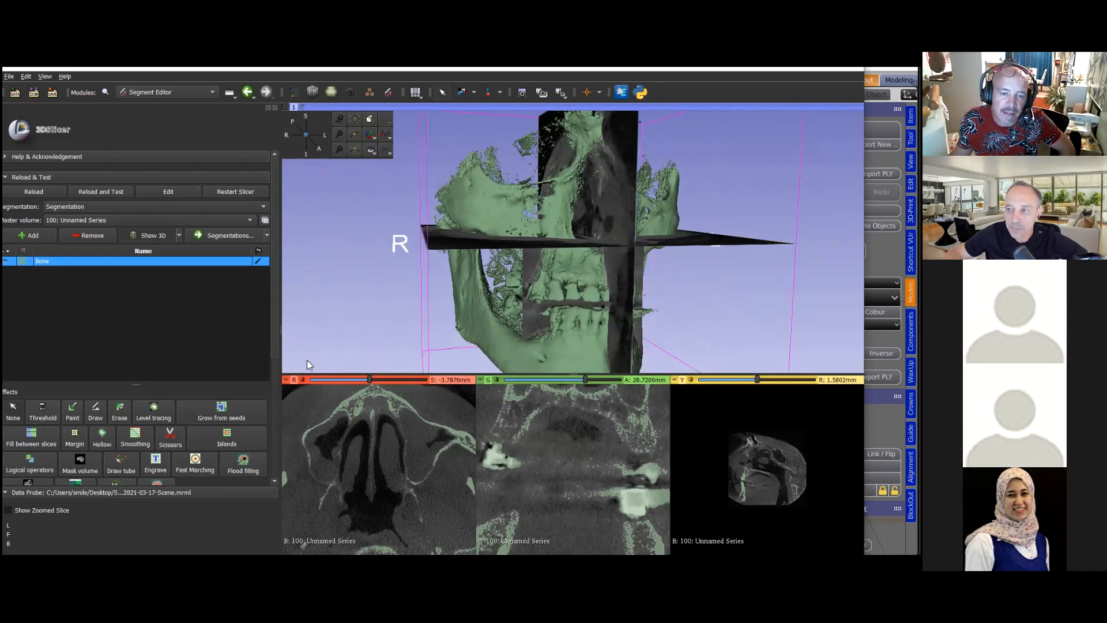
{"action": "mouse_move", "coordinate": [286, 379]}
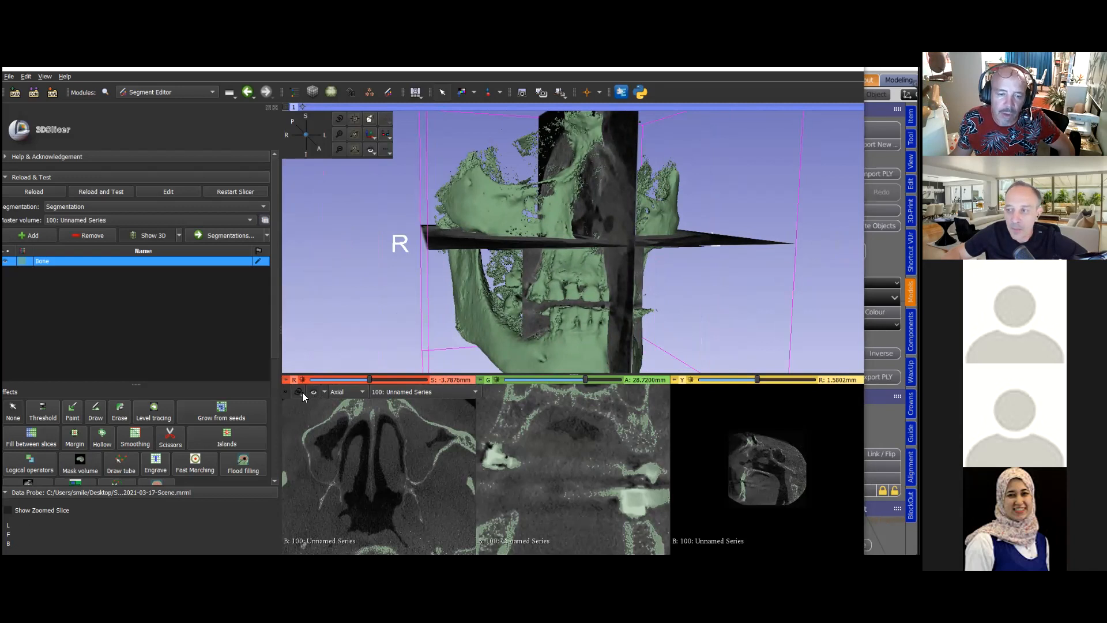
{"action": "left_click", "coordinate": [314, 394]}
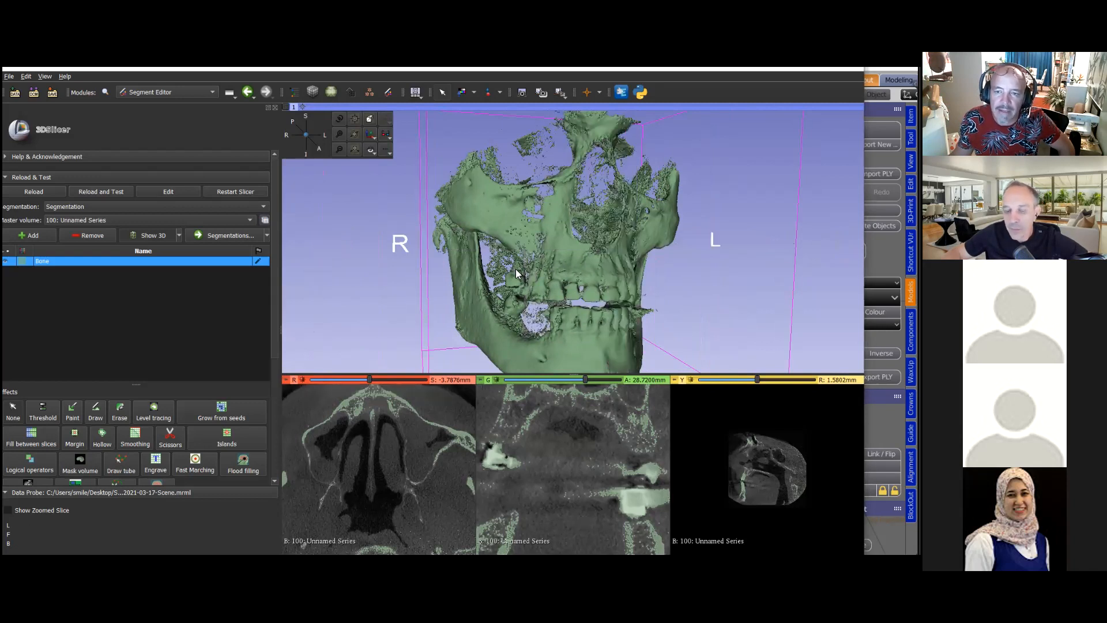
{"action": "scroll", "coordinate": [516, 269], "scroll_direction": "up", "scroll_amount": 2}
{"action": "scroll", "coordinate": [515, 271], "scroll_direction": "up", "scroll_amount": 1}
{"action": "scroll", "coordinate": [513, 282], "scroll_direction": "down", "scroll_amount": 5}
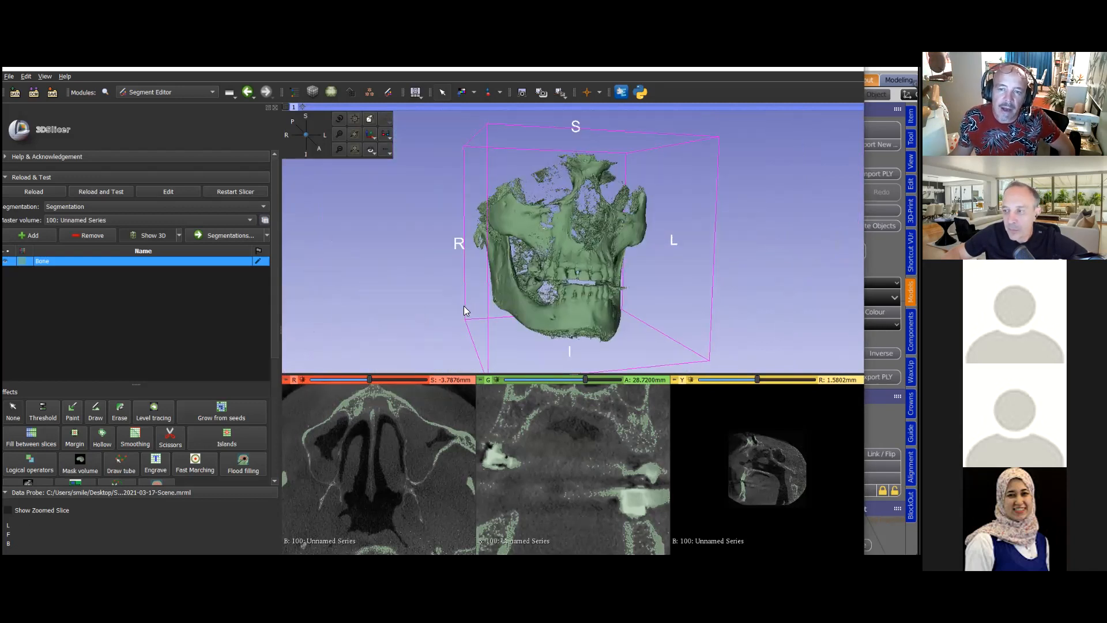
{"action": "left_click_drag", "start_coordinate": [448, 290], "coordinate": [449, 302]}
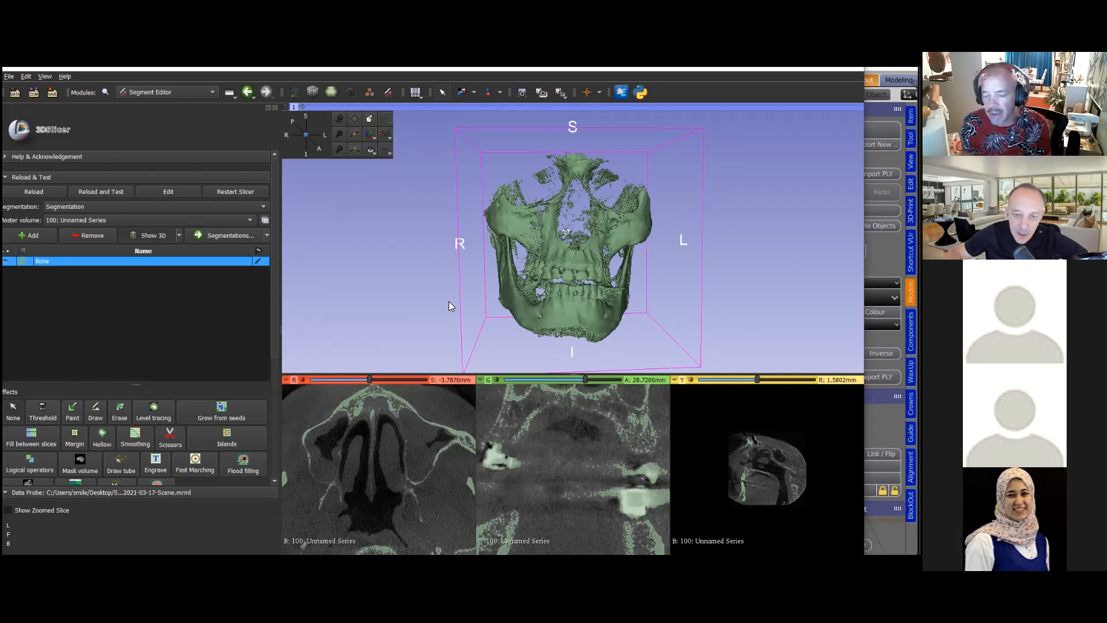
{"action": "left_click_drag", "start_coordinate": [396, 287], "coordinate": [360, 260]}
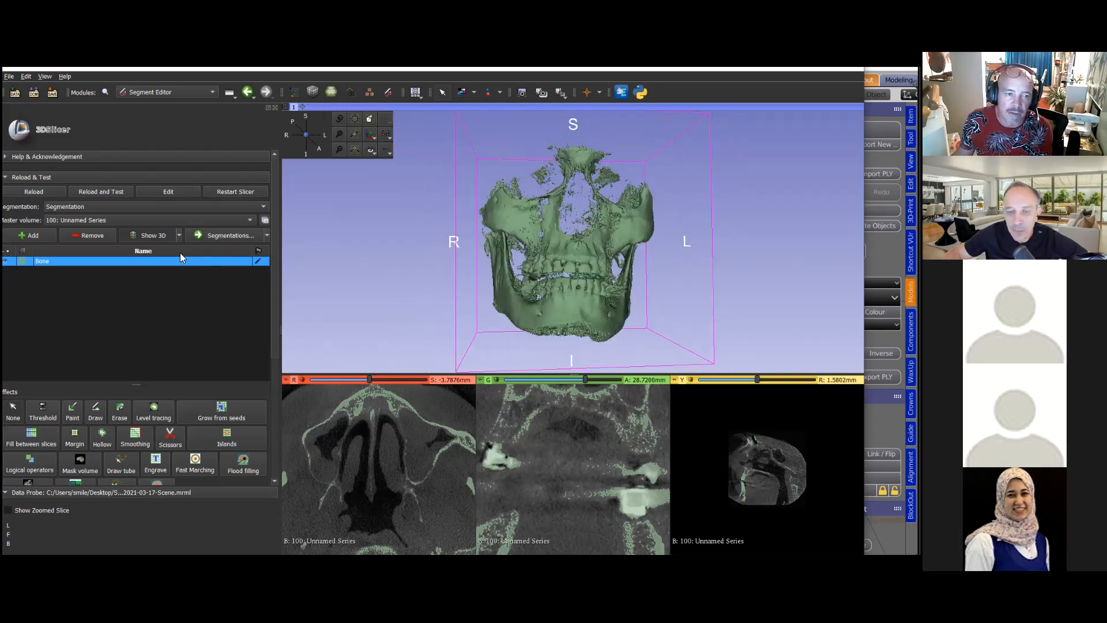
Isolate the lower jaw using free-form Scissors set to Erase outside, with the outline following the gap between the upper and lower teeth
{"action": "scroll", "coordinate": [148, 340], "scroll_direction": "down", "scroll_amount": 2}
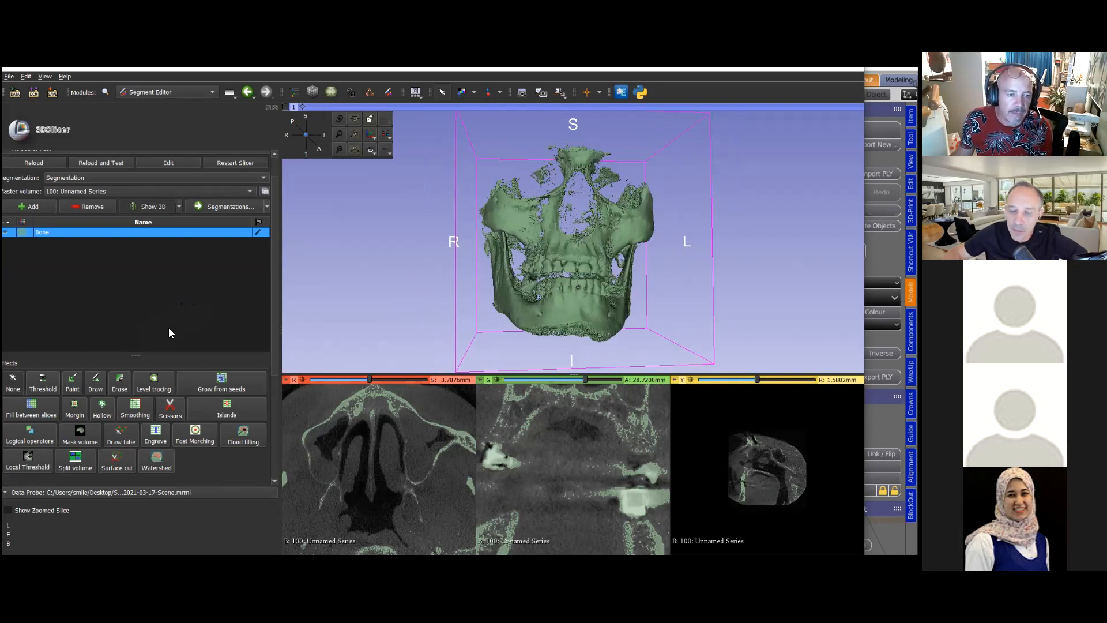
{"action": "scroll", "coordinate": [168, 328], "scroll_direction": "down", "scroll_amount": 3}
{"action": "scroll", "coordinate": [396, 295], "scroll_direction": "up", "scroll_amount": 3}
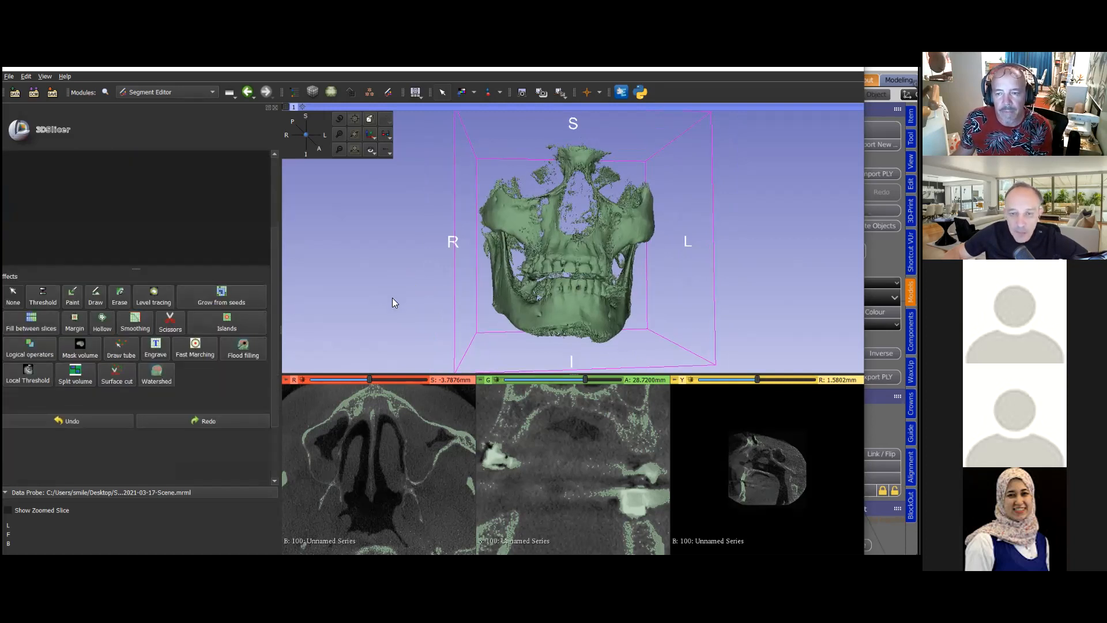
{"action": "left_click_drag", "start_coordinate": [411, 293], "coordinate": [405, 295]}
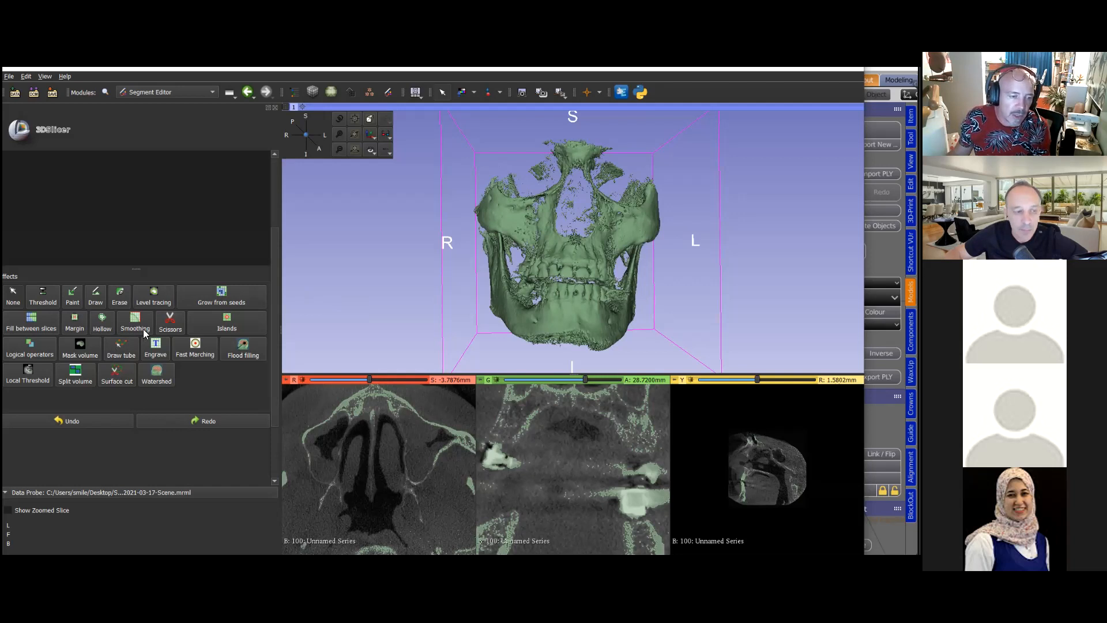
{"action": "left_click", "coordinate": [165, 332]}
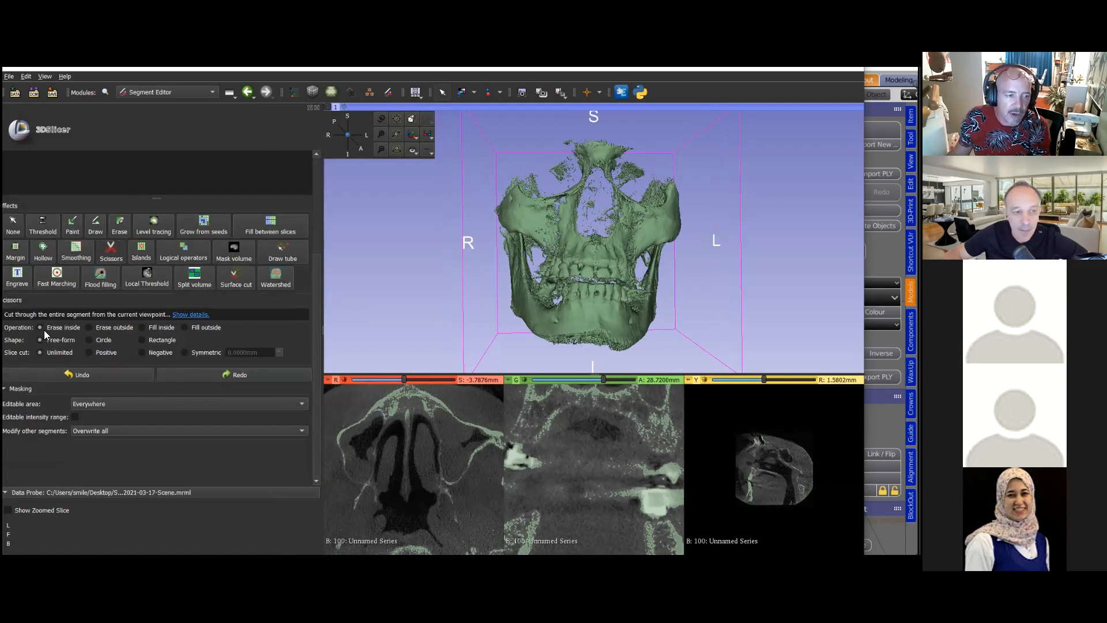
{"action": "left_click", "coordinate": [89, 327]}
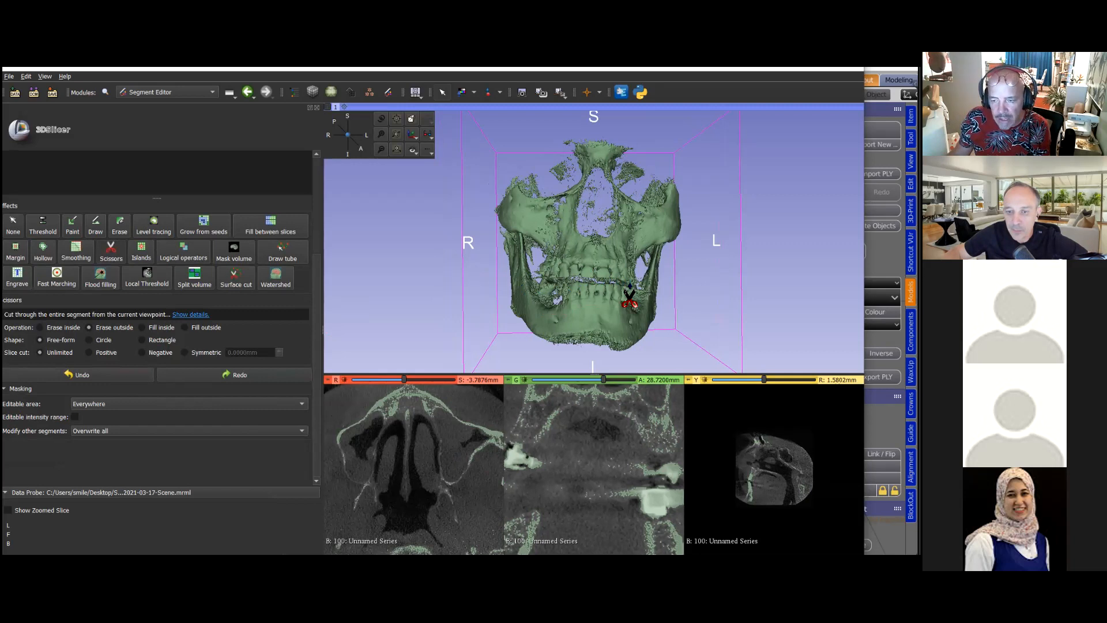
{"action": "mouse_move", "coordinate": [627, 284]}
{"action": "left_mouse_down"}
{"action": "mouse_move", "coordinate": [528, 275]}
{"action": "mouse_move", "coordinate": [510, 331]}
{"action": "mouse_move", "coordinate": [631, 349]}
{"action": "mouse_move", "coordinate": [656, 311]}
{"action": "mouse_move", "coordinate": [654, 282]}
{"action": "left_mouse_up"}
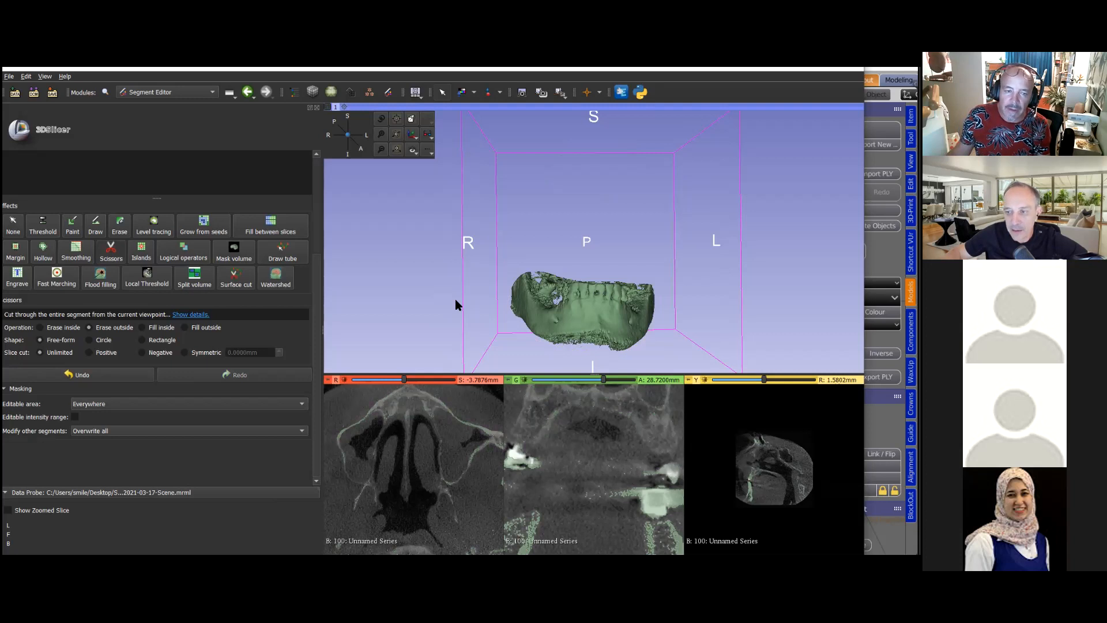
Remove the loose fragments by keeping only the largest island of the Bone segment, and inspect the remaining mandible
{"action": "left_click", "coordinate": [6, 228]}
{"action": "left_click_drag", "start_coordinate": [578, 291], "coordinate": [593, 264]}
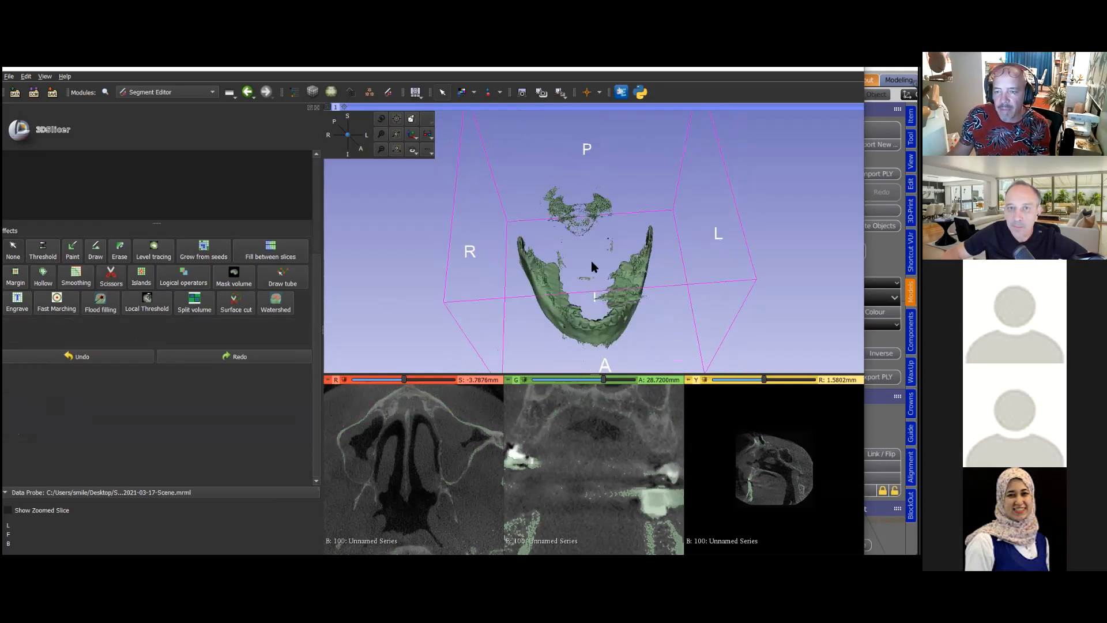
{"action": "left_click_drag", "start_coordinate": [585, 311], "coordinate": [579, 236]}
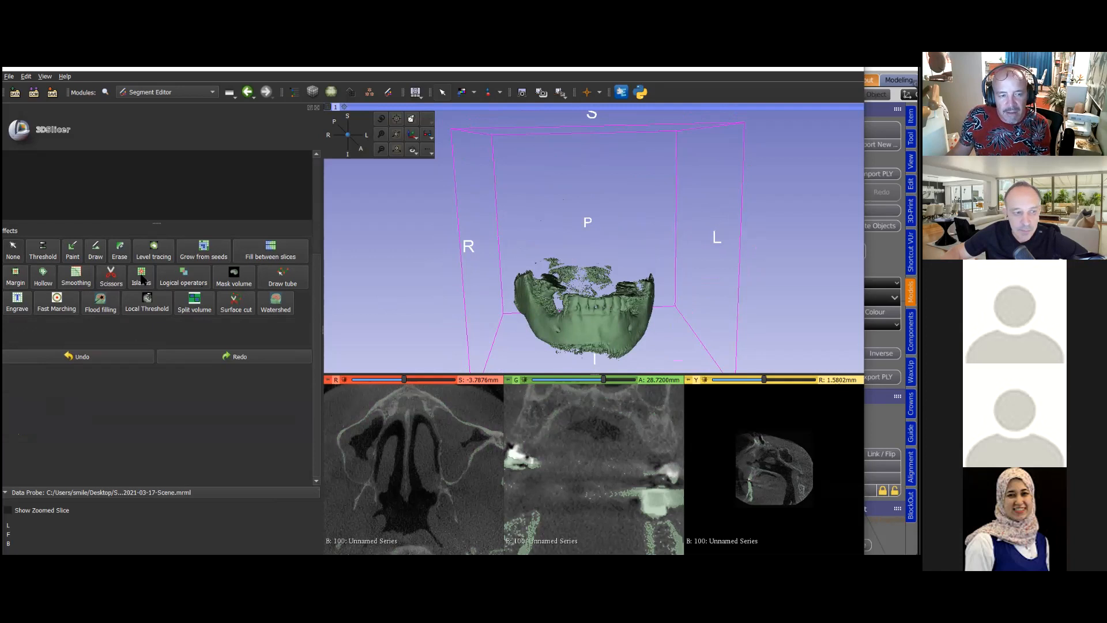
{"action": "left_click", "coordinate": [142, 277]}
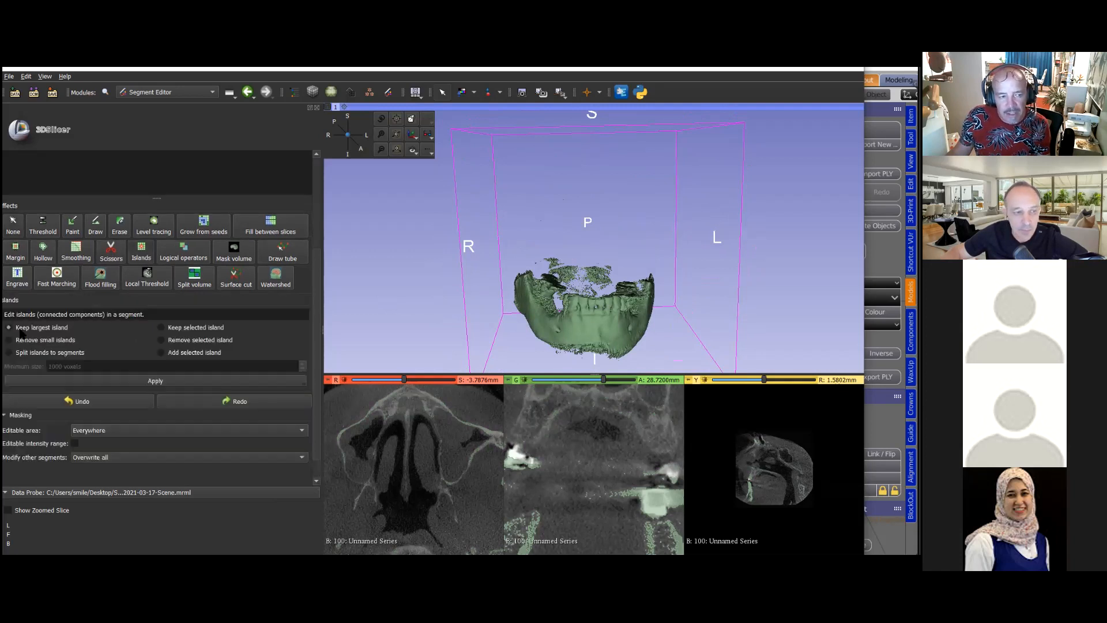
{"action": "left_click", "coordinate": [178, 382]}
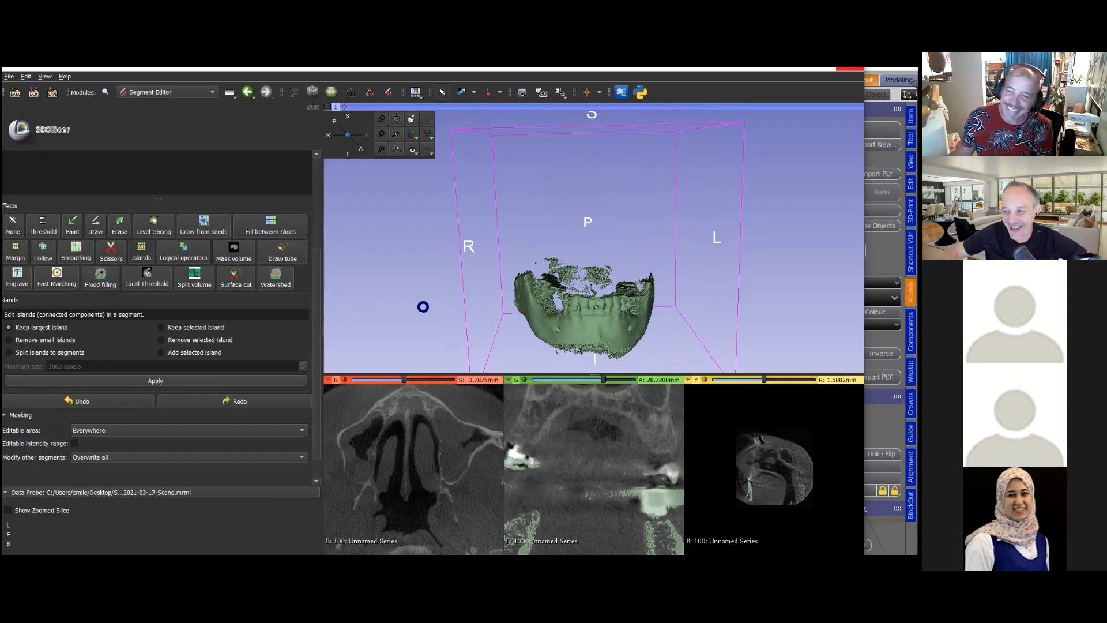
{"action": "left_click_drag", "start_coordinate": [447, 286], "coordinate": [548, 331]}
{"action": "scroll", "coordinate": [563, 307], "scroll_direction": "up", "scroll_amount": 5}
{"action": "scroll", "coordinate": [562, 312], "scroll_direction": "down", "scroll_amount": 2}
{"action": "scroll", "coordinate": [510, 319], "scroll_direction": "up", "scroll_amount": 2}
{"action": "scroll", "coordinate": [506, 330], "scroll_direction": "down", "scroll_amount": 4}
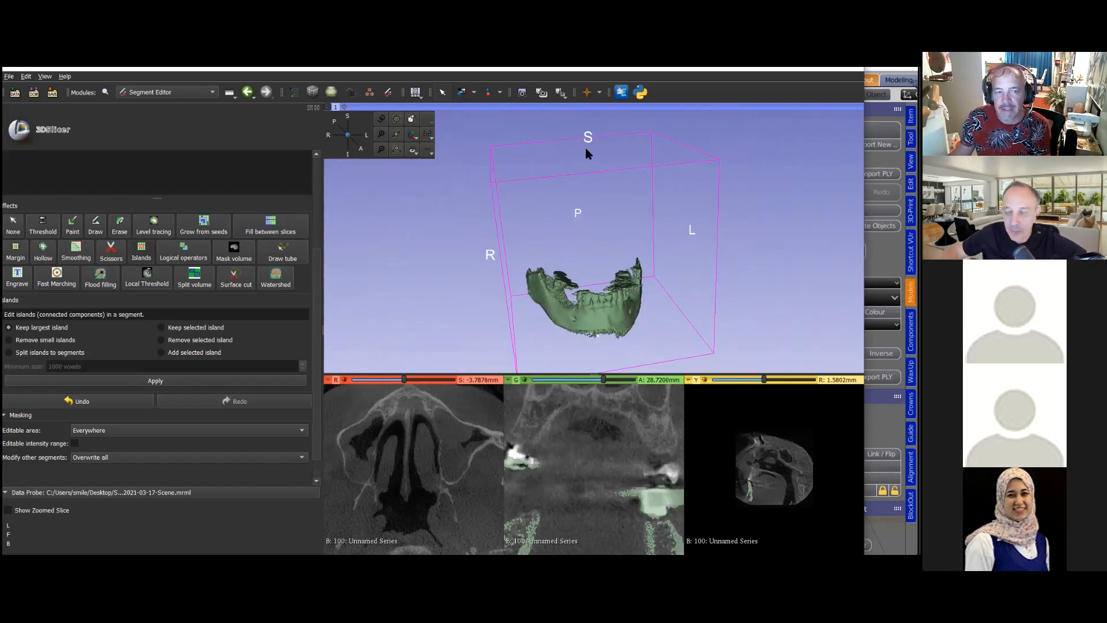
Switch to the SlicerPano module in the Dentistry category
{"action": "scroll", "coordinate": [136, 163], "scroll_direction": "up", "scroll_amount": 4}
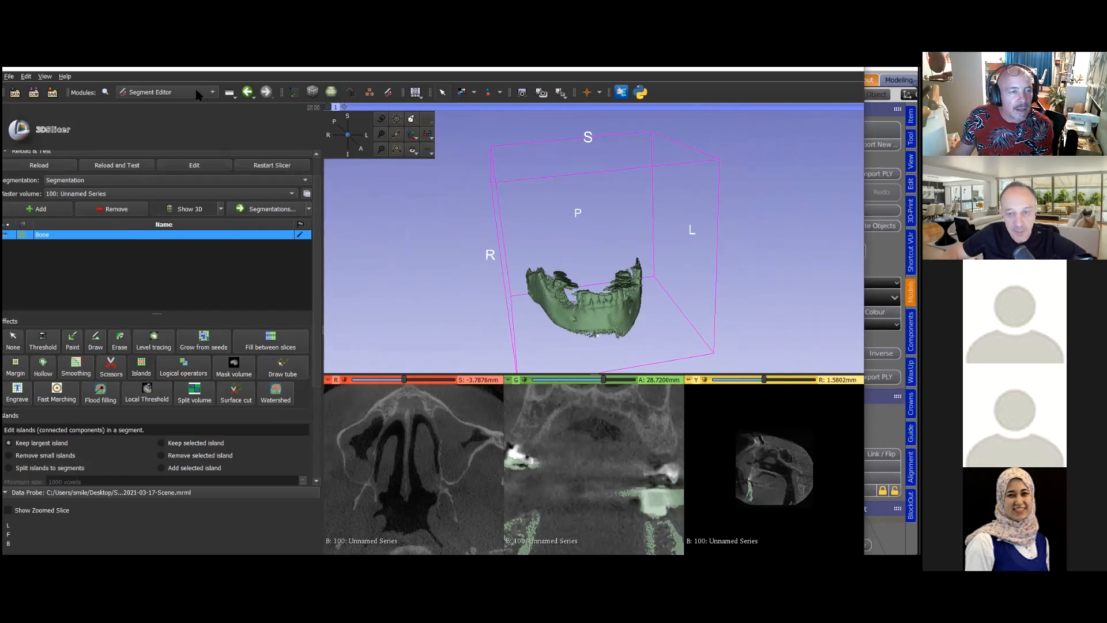
{"action": "left_click", "coordinate": [214, 95]}
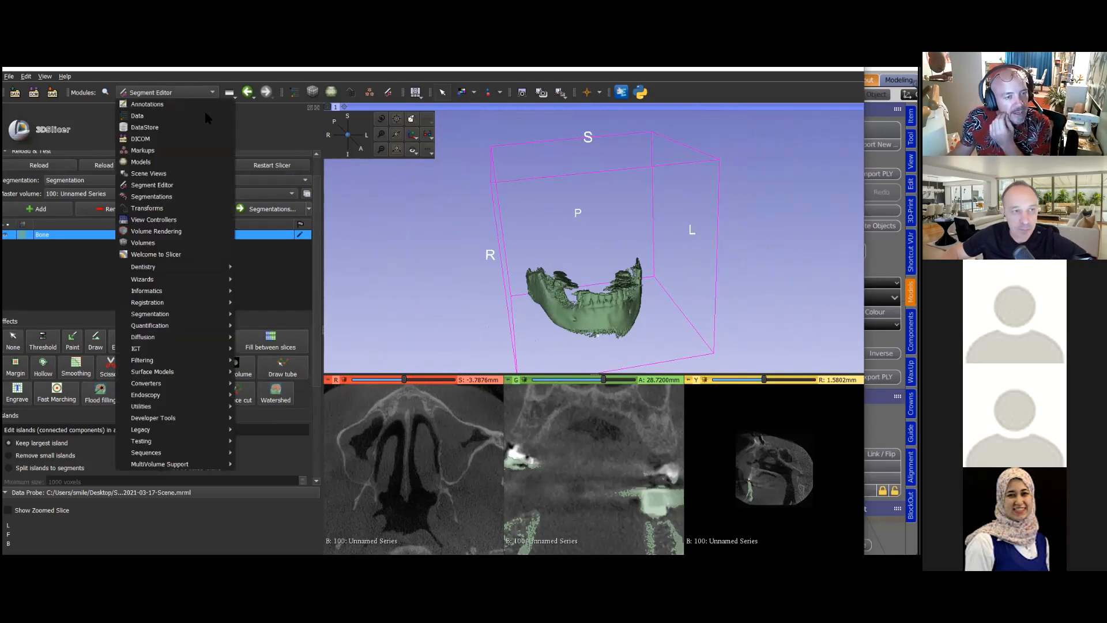
{"action": "mouse_move", "coordinate": [202, 268]}
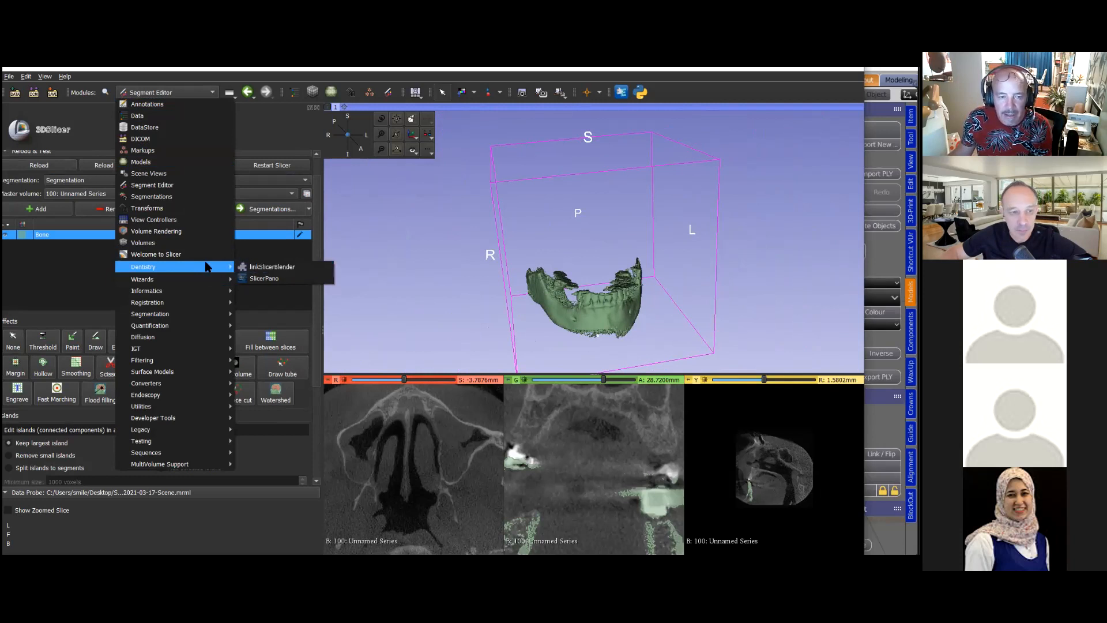
{"action": "left_click", "coordinate": [75, 259]}
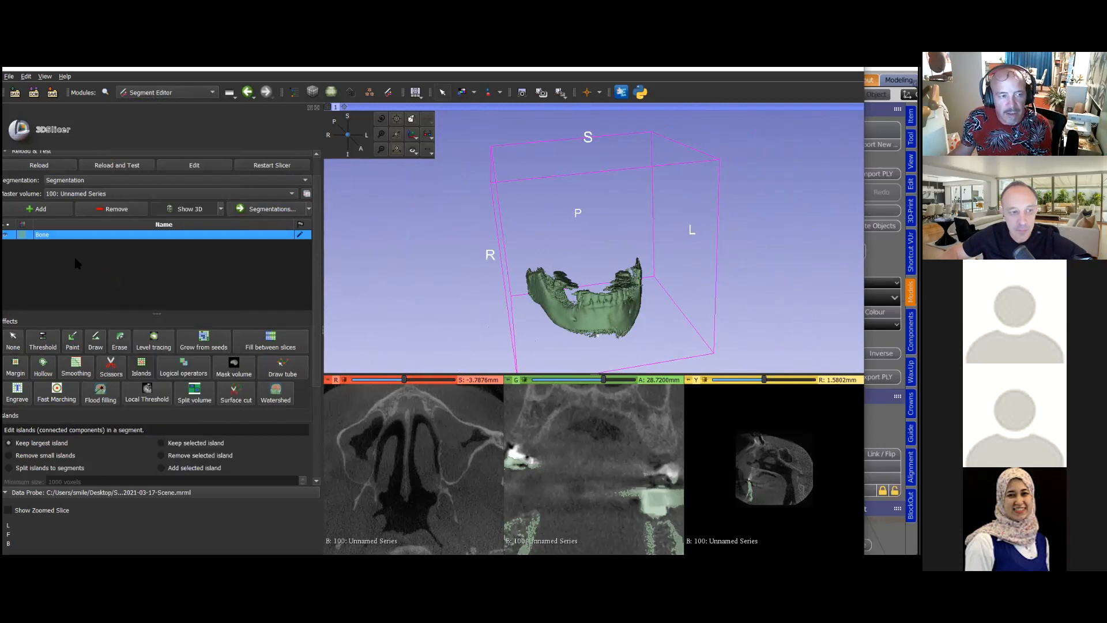
{"action": "left_click", "coordinate": [193, 94]}
{"action": "mouse_move", "coordinate": [185, 267]}
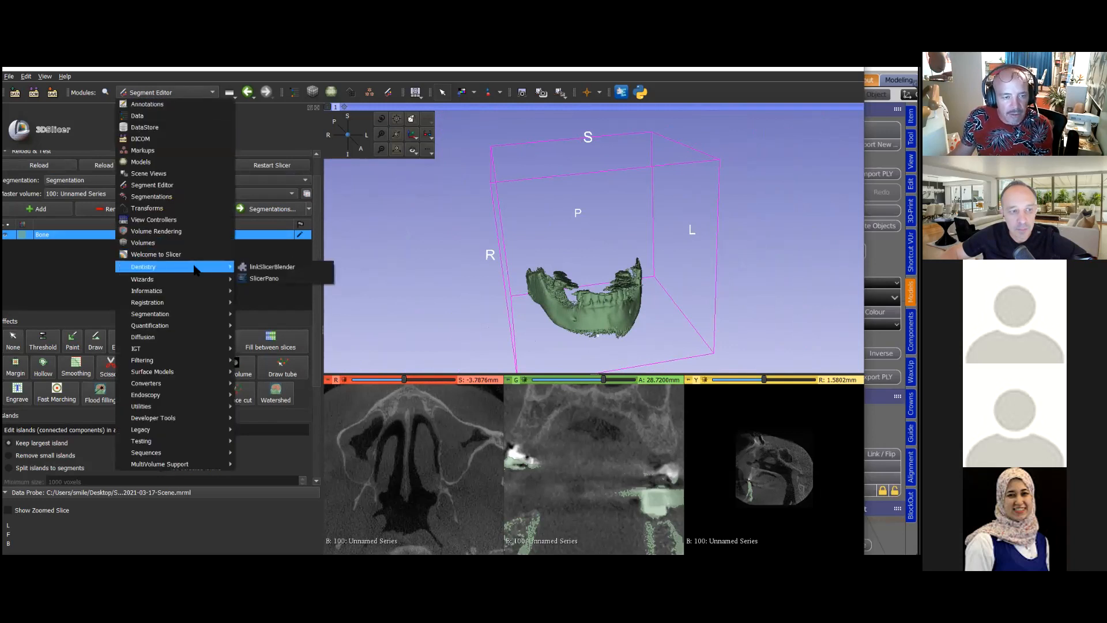
{"action": "left_click", "coordinate": [267, 279]}
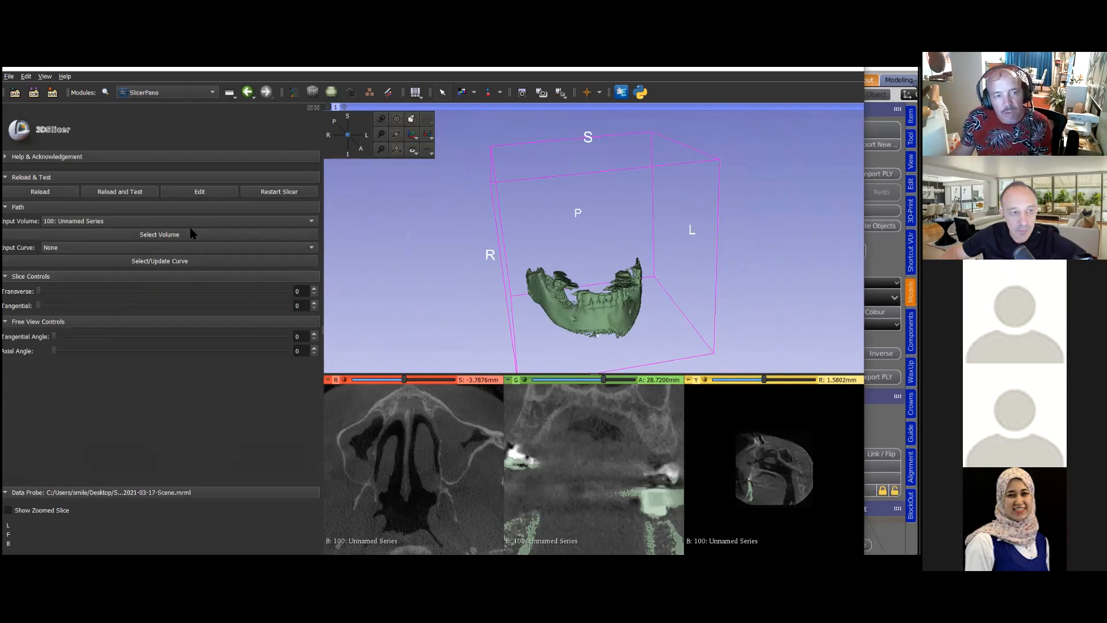
Enlarge the slice views and move the axial slice down to the lower teeth, at about S −35.6 mm
{"action": "left_click_drag", "start_coordinate": [566, 374], "coordinate": [584, 257]}
{"action": "mouse_move", "coordinate": [413, 402]}
{"action": "right_mouse_down"}
{"action": "mouse_move", "coordinate": [418, 441]}
{"action": "mouse_move", "coordinate": [425, 397]}
{"action": "right_mouse_up"}
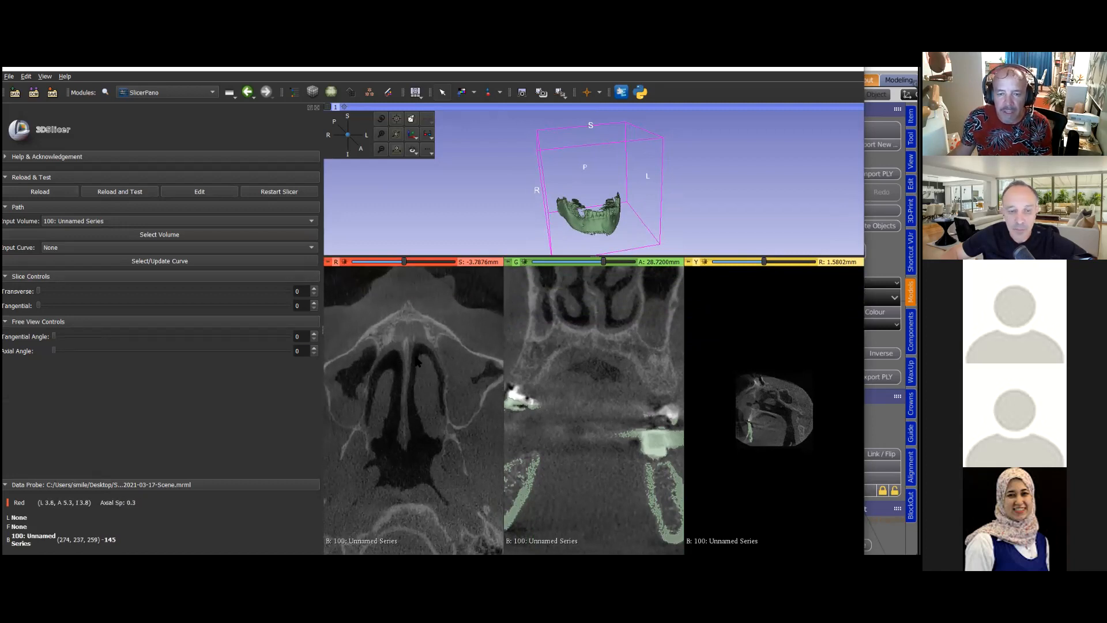
{"action": "scroll", "coordinate": [421, 381], "scroll_direction": "down", "scroll_amount": 15}
{"action": "scroll", "coordinate": [415, 359], "scroll_direction": "down", "scroll_amount": 18}
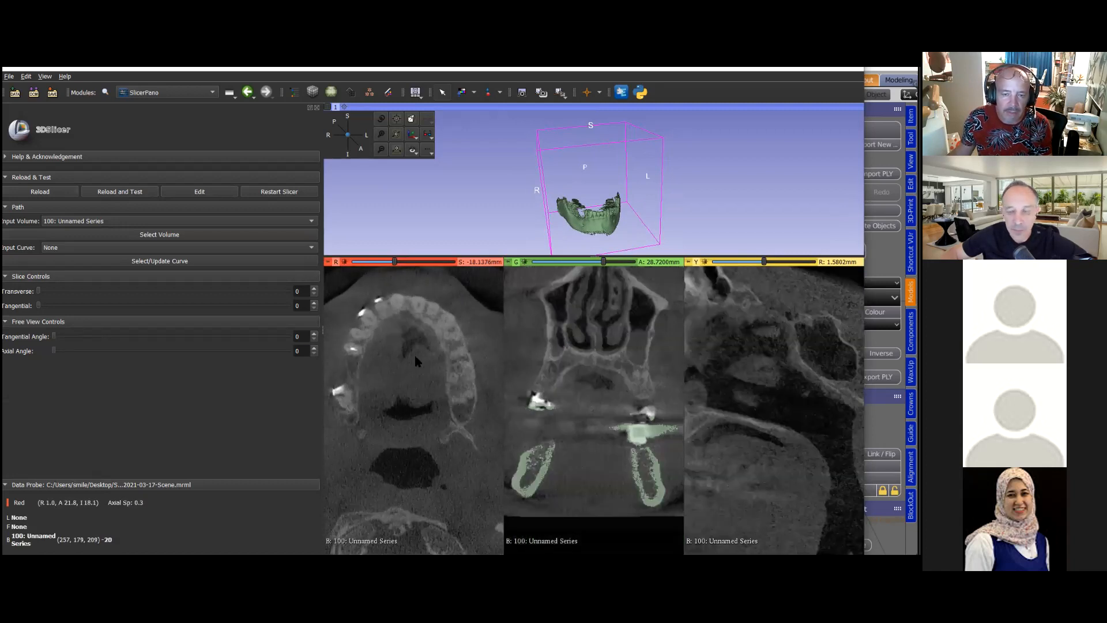
{"action": "scroll", "coordinate": [415, 361], "scroll_direction": "down", "scroll_amount": 20}
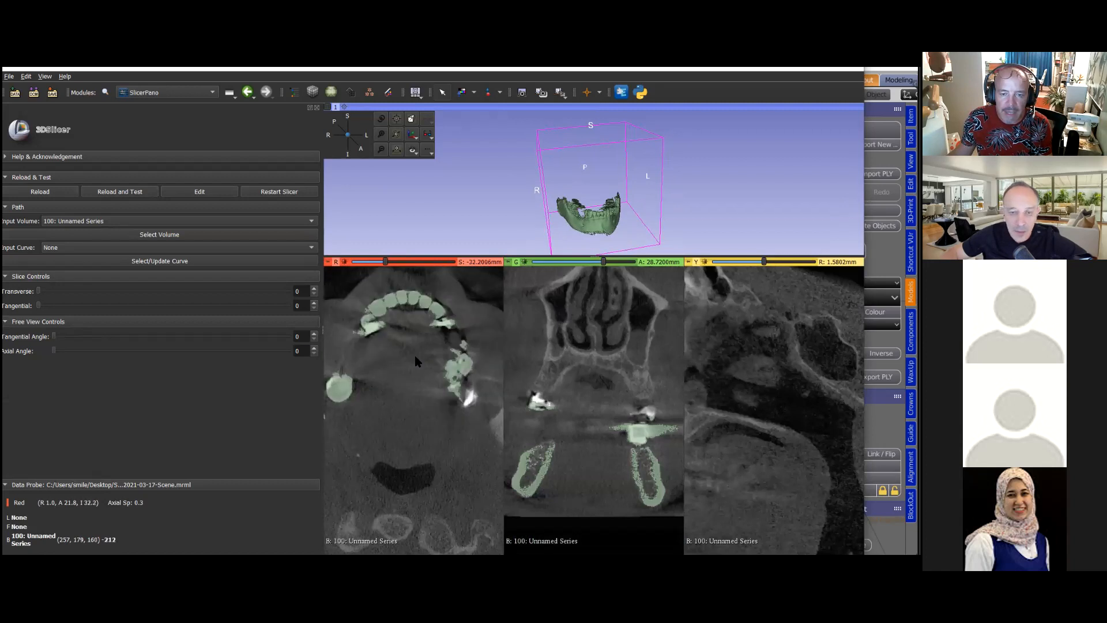
{"action": "scroll", "coordinate": [415, 361], "scroll_direction": "up", "scroll_amount": 2}
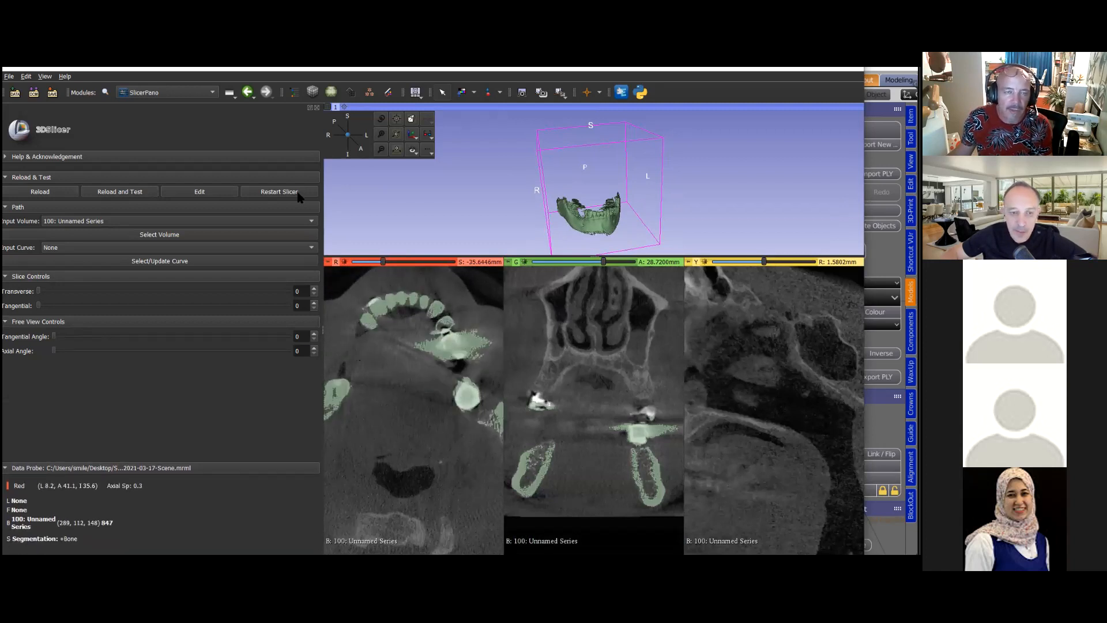
Hide the Bone segment in the Segment Editor and return to the SlicerPano module
{"action": "left_click", "coordinate": [388, 92]}
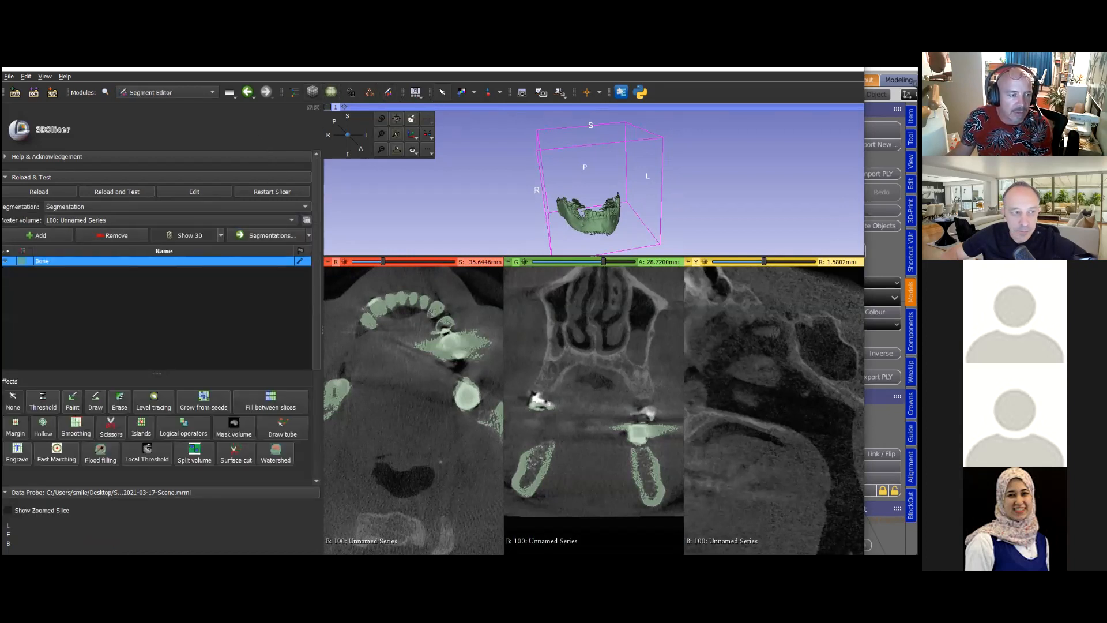
{"action": "left_click", "coordinate": [6, 261]}
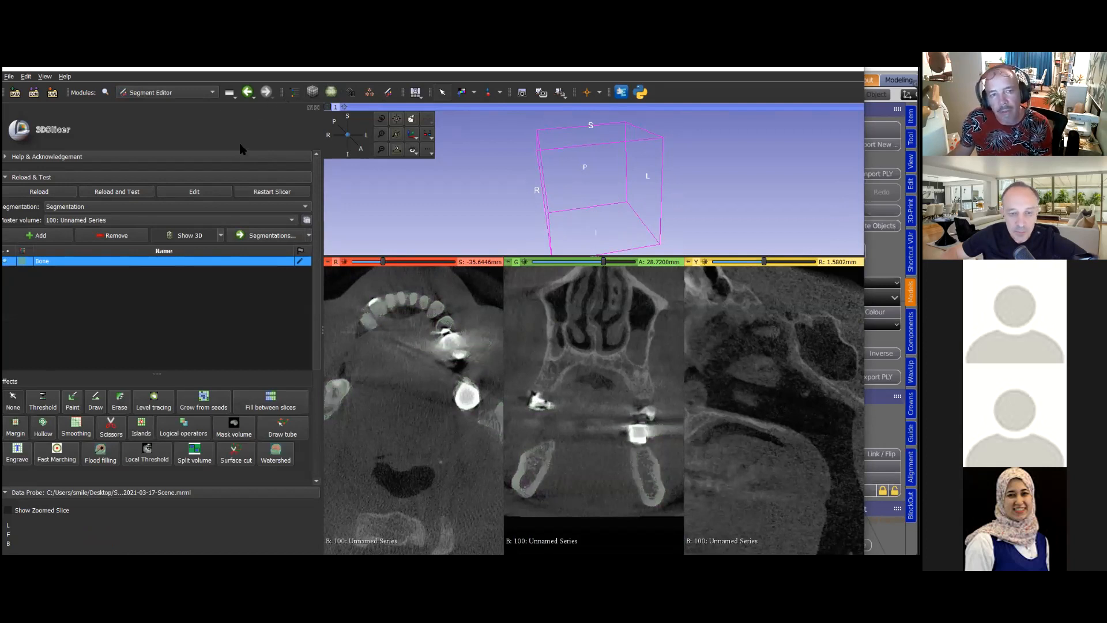
{"action": "left_click", "coordinate": [198, 96]}
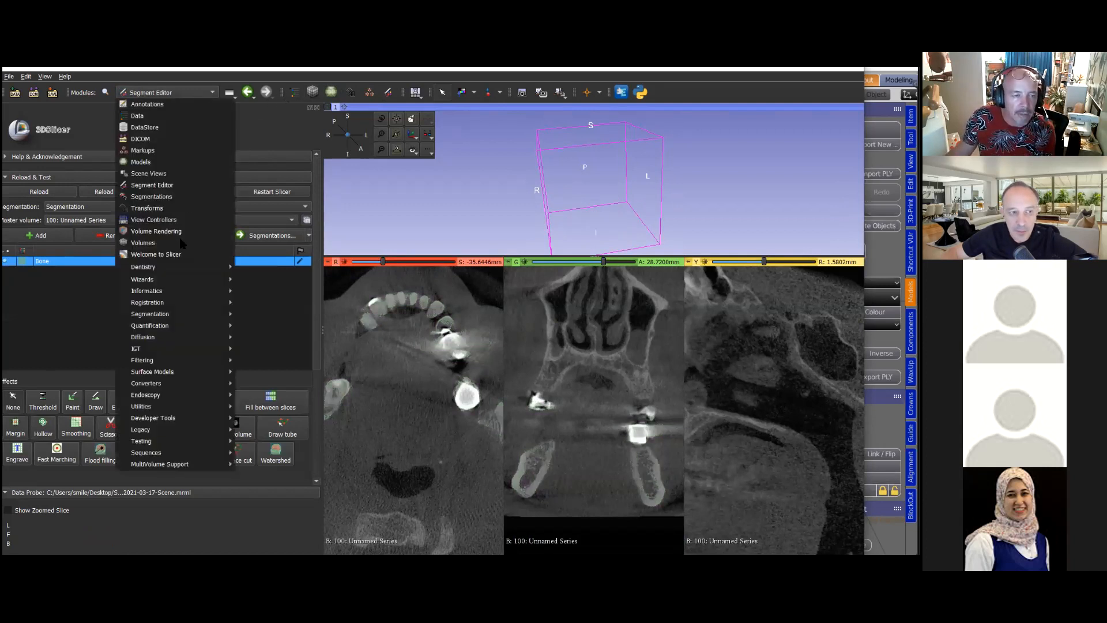
{"action": "mouse_move", "coordinate": [189, 269]}
{"action": "left_click", "coordinate": [265, 279]}
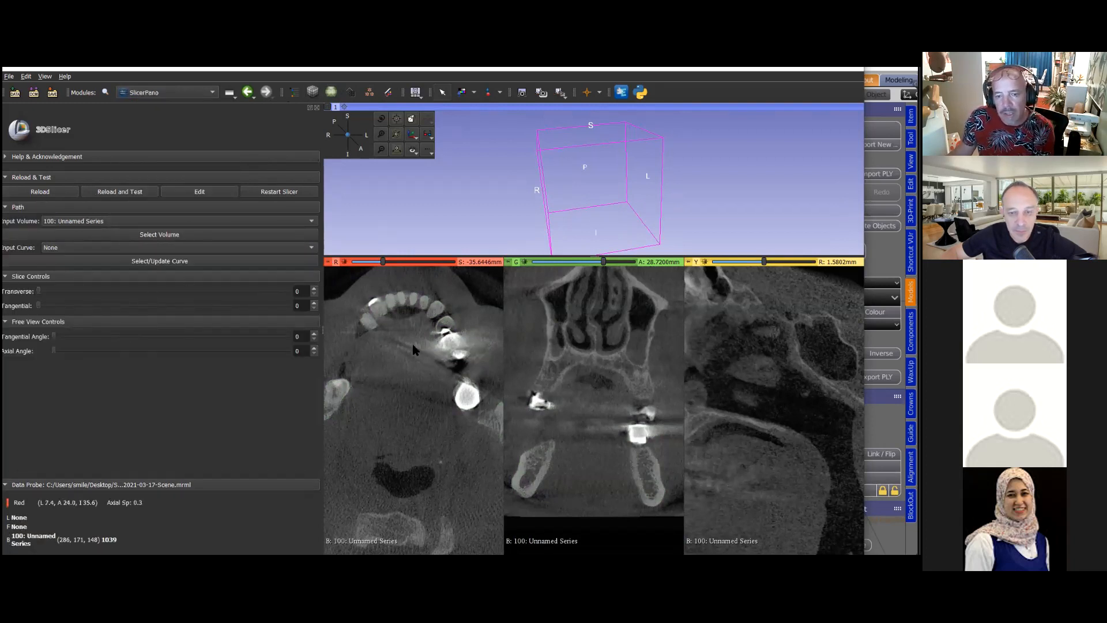
Lower the axial slice to the mandibular tooth roots at about S −44 mm, with the arch centred in view
{"action": "scroll", "coordinate": [380, 346], "scroll_direction": "down", "scroll_amount": 14}
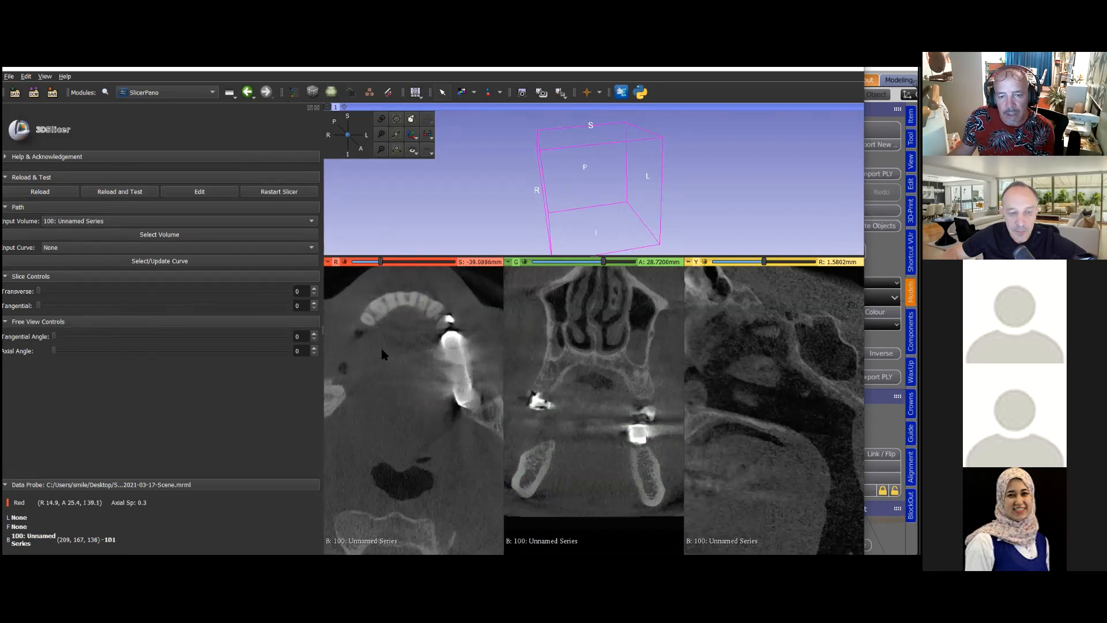
{"action": "scroll", "coordinate": [385, 353], "scroll_direction": "down", "scroll_amount": 13}
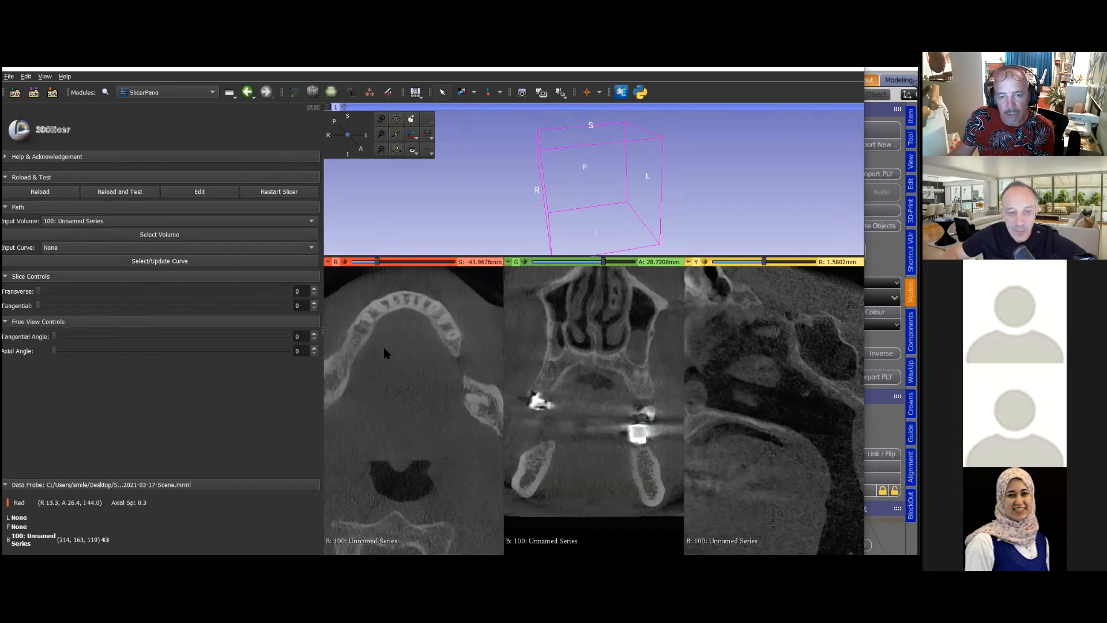
{"action": "middle_click_drag", "start_coordinate": [390, 339], "coordinate": [432, 363]}
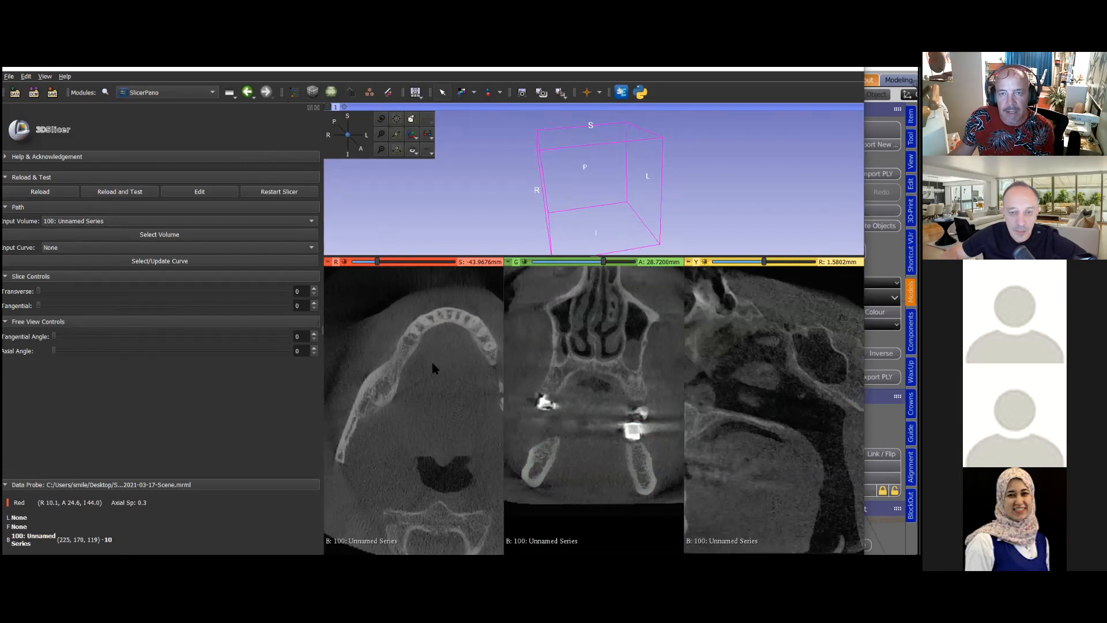
Place an open curve along the mandibular arch on the axial slice, from the patient's right ramus around the front teeth to the left side
{"action": "left_click", "coordinate": [501, 93]}
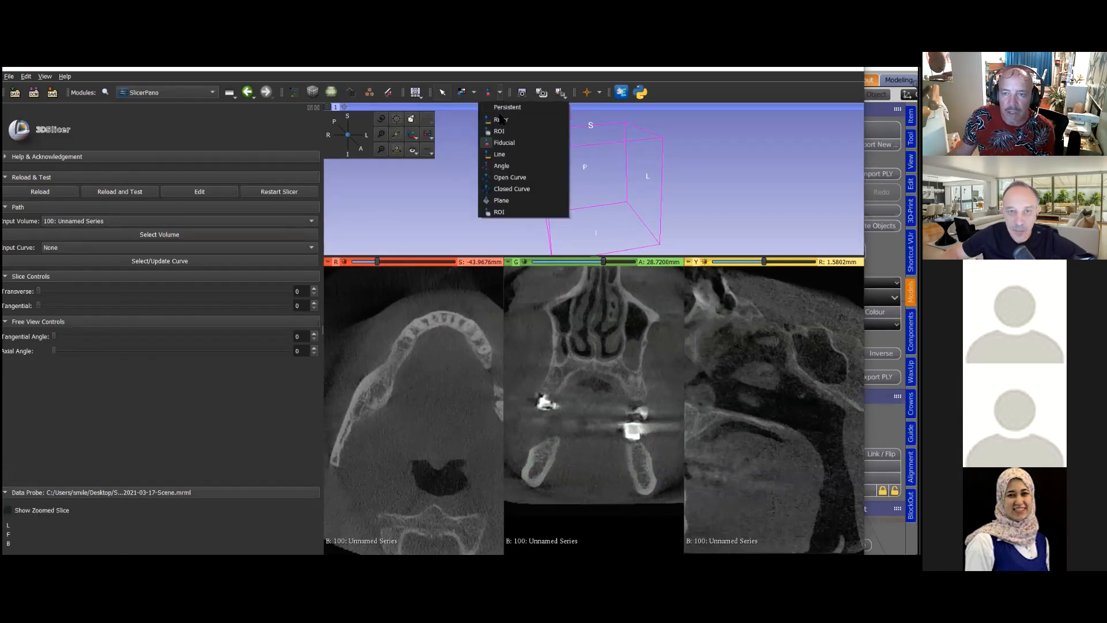
{"action": "left_click", "coordinate": [515, 178]}
{"action": "left_click", "coordinate": [384, 387]}
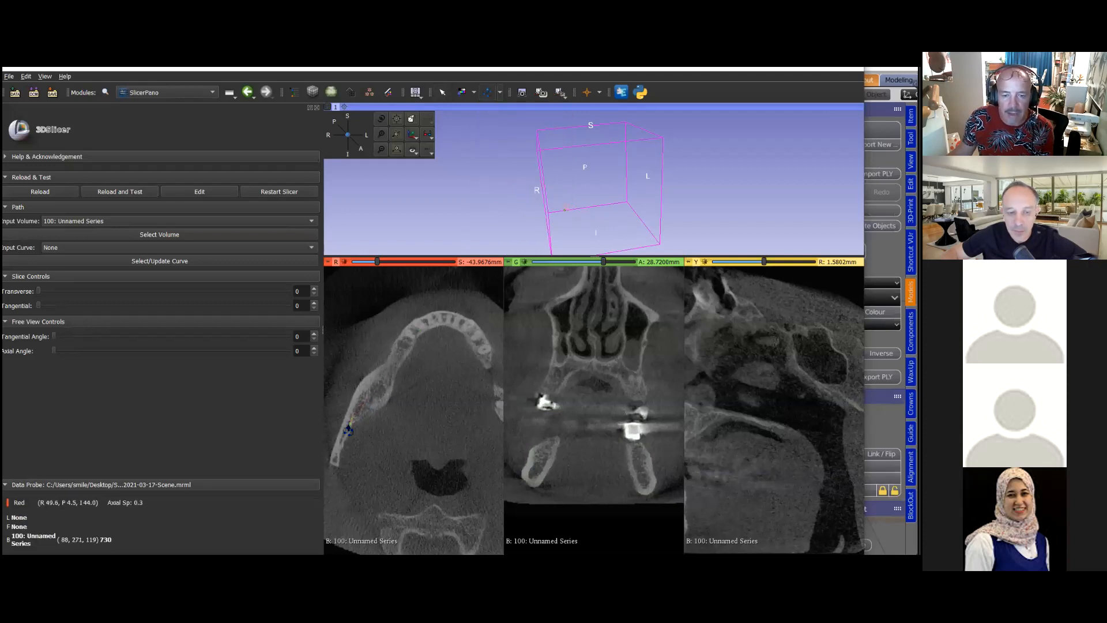
{"action": "left_click", "coordinate": [349, 429]}
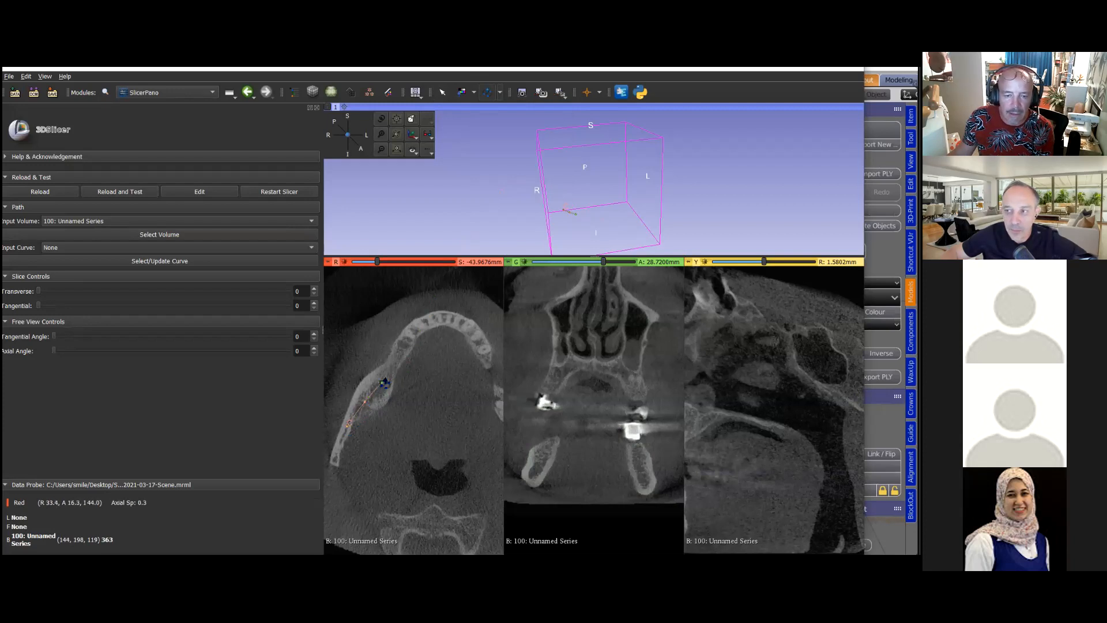
{"action": "left_click", "coordinate": [397, 362]}
{"action": "left_click", "coordinate": [408, 339]}
{"action": "left_click", "coordinate": [422, 324]}
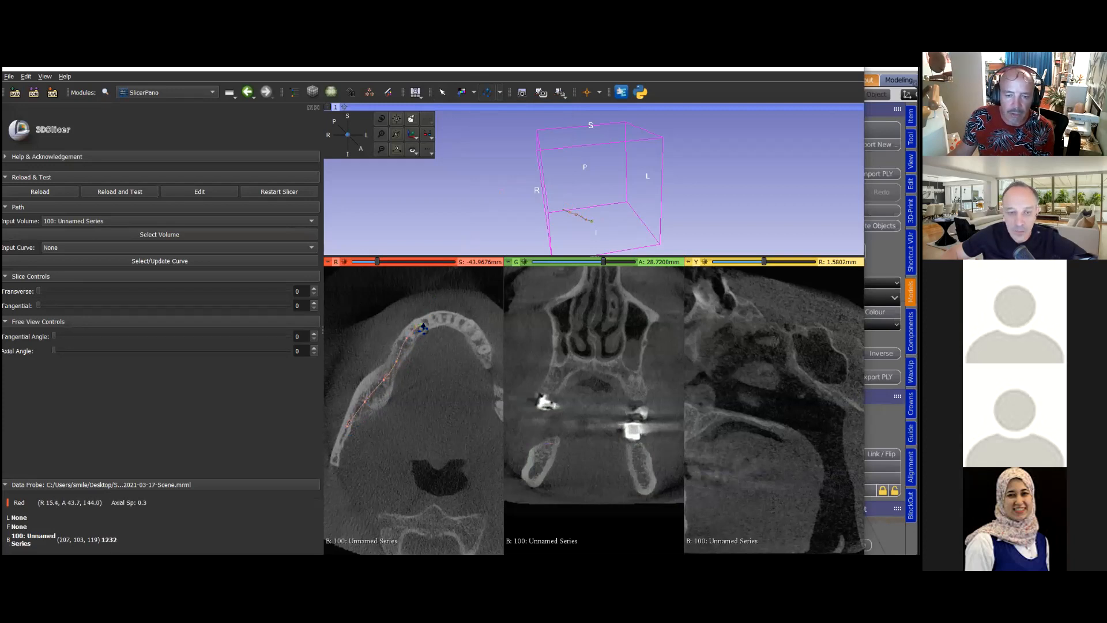
{"action": "left_click", "coordinate": [444, 319]}
{"action": "left_click", "coordinate": [461, 321]}
{"action": "left_click", "coordinate": [474, 329]}
{"action": "left_click", "coordinate": [483, 344]}
{"action": "left_click", "coordinate": [492, 378]}
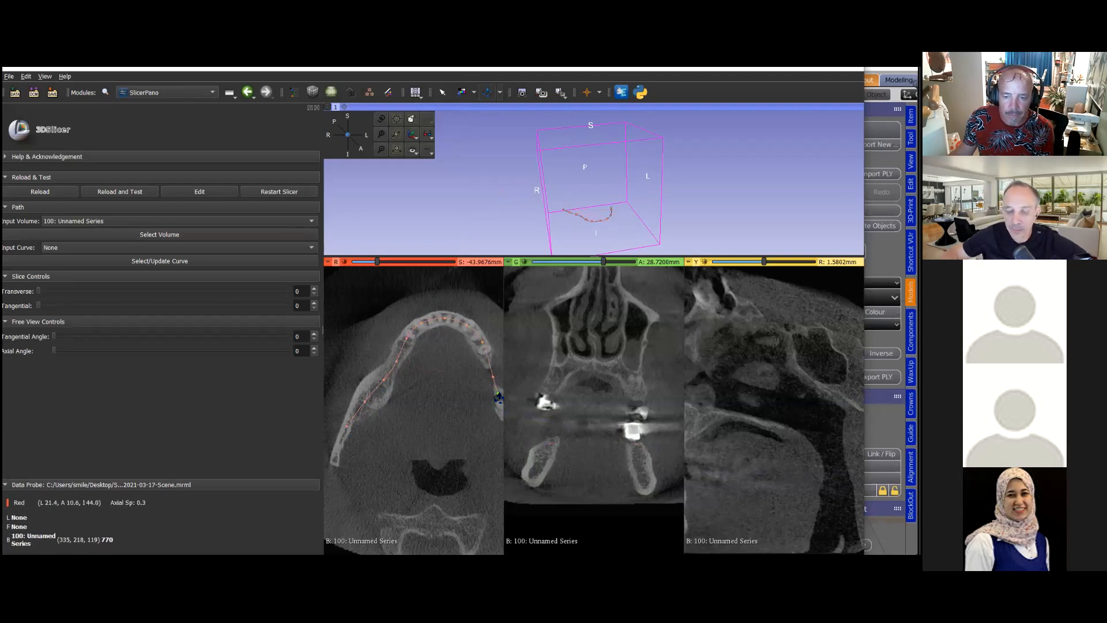
{"action": "scroll", "coordinate": [449, 399], "scroll_direction": "up", "scroll_amount": 2}
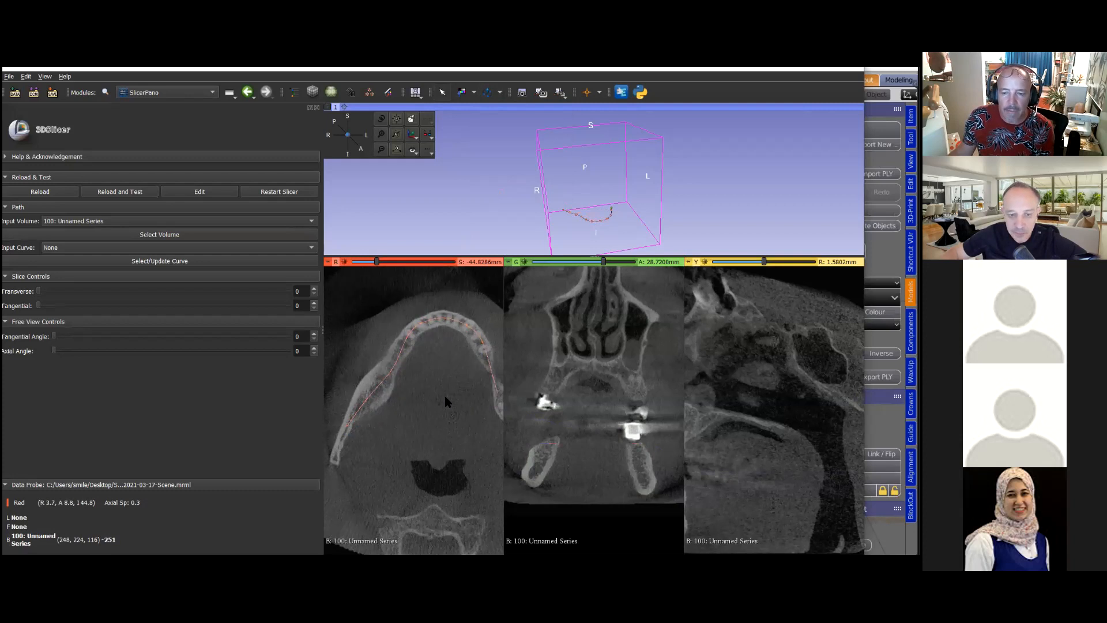
{"action": "scroll", "coordinate": [449, 398], "scroll_direction": "up", "scroll_amount": 1}
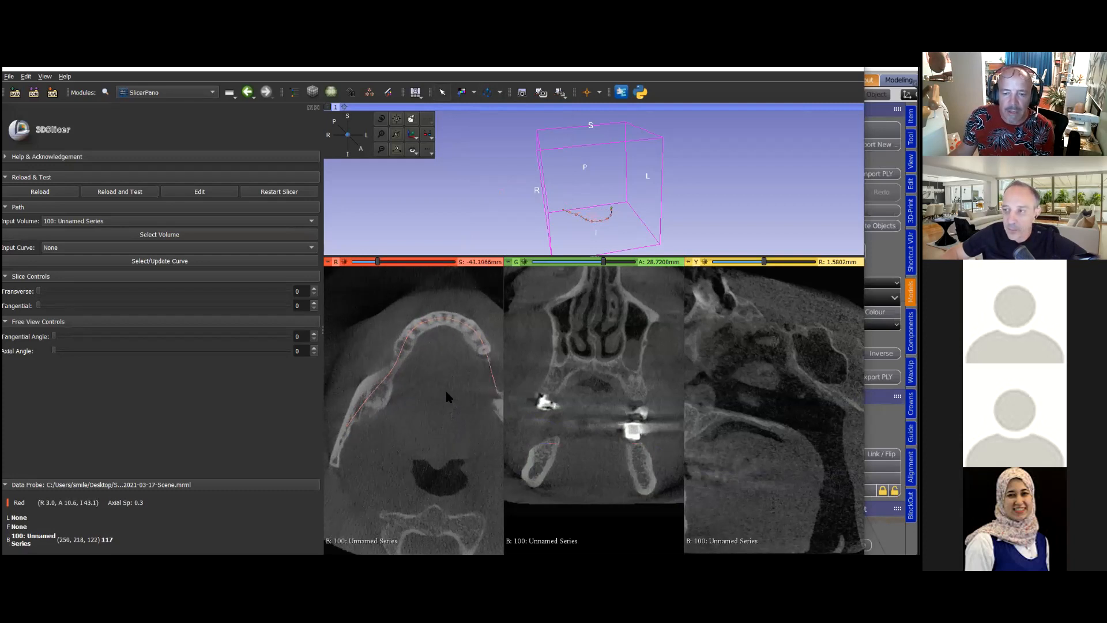
{"action": "scroll", "coordinate": [447, 392], "scroll_direction": "down", "scroll_amount": 1}
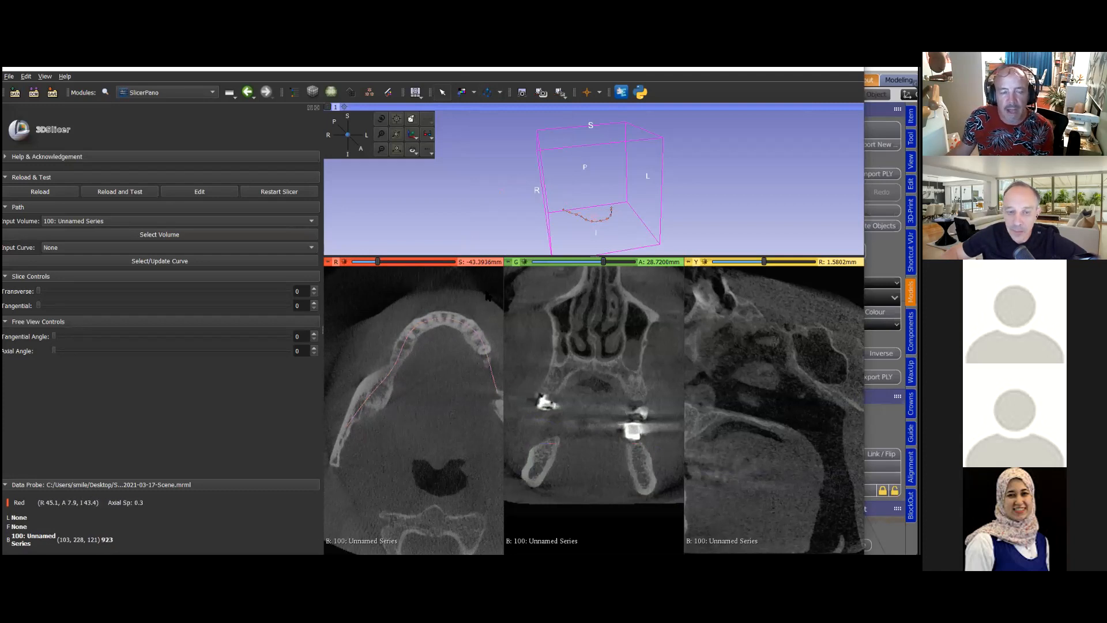
Assign 100: Unnamed Series as the input volume and C as the input curve, and apply the curve selection
{"action": "left_click", "coordinate": [101, 223]}
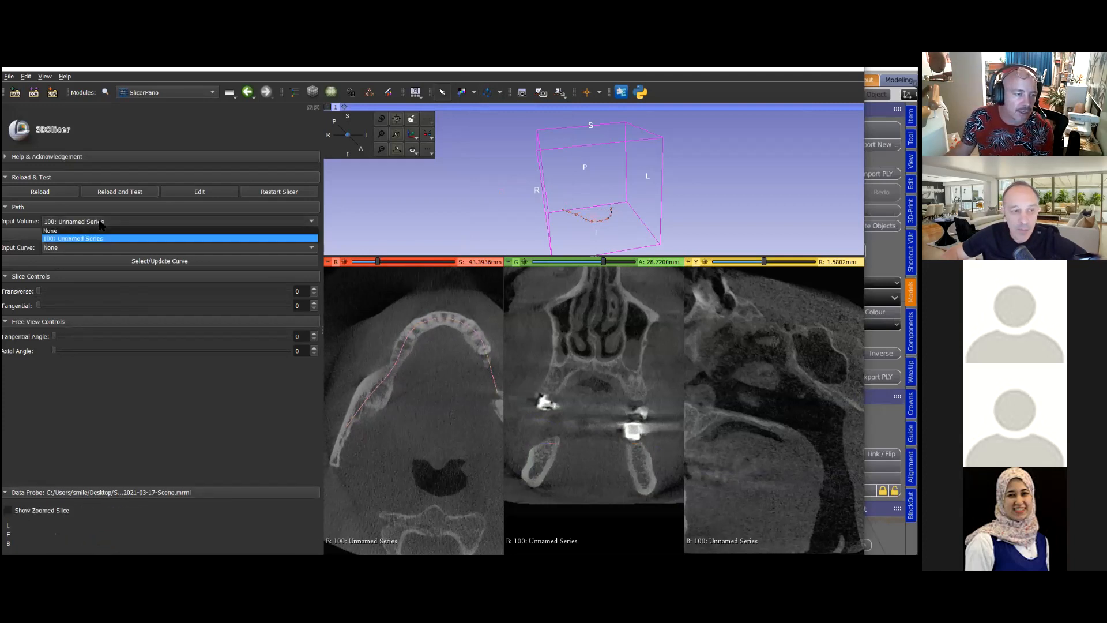
{"action": "left_click", "coordinate": [88, 240]}
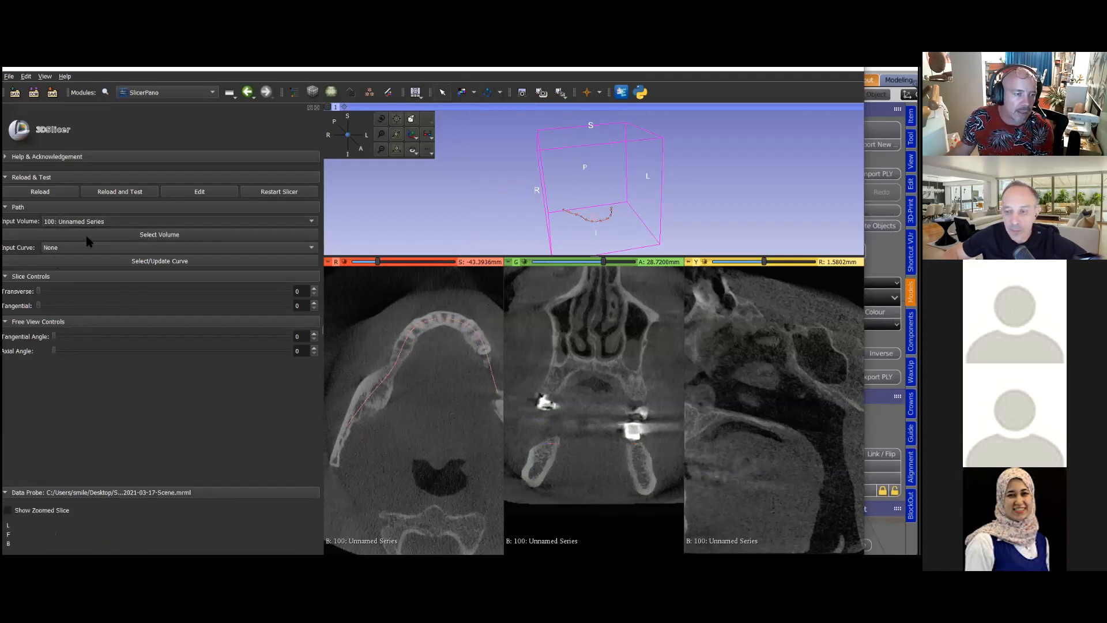
{"action": "left_click", "coordinate": [125, 250]}
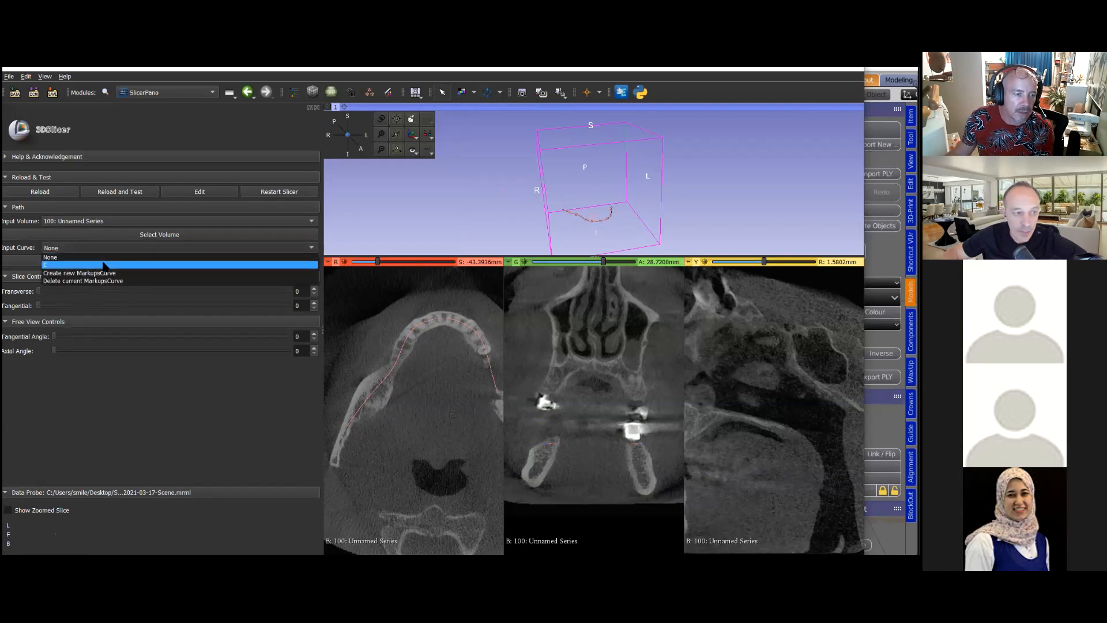
{"action": "left_click", "coordinate": [105, 265]}
{"action": "left_click", "coordinate": [139, 264]}
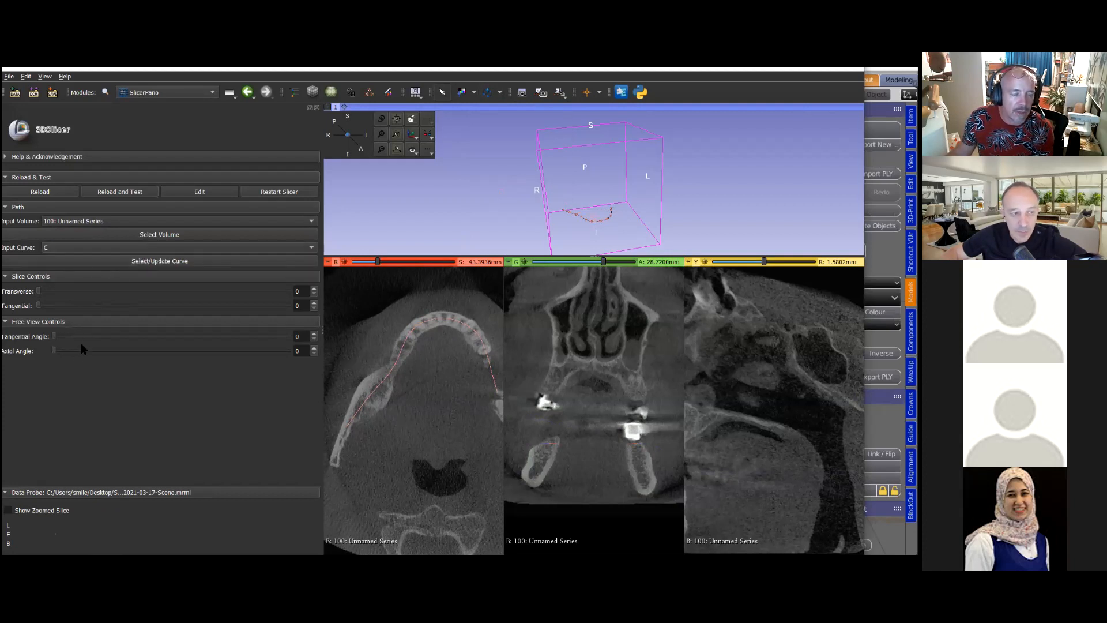
Move the transverse slice along the curve to position 17 and show the slices in the 3D view
{"action": "mouse_move", "coordinate": [48, 291]}
{"action": "left_mouse_down"}
{"action": "mouse_move", "coordinate": [129, 297]}
{"action": "mouse_move", "coordinate": [62, 306]}
{"action": "left_mouse_up"}
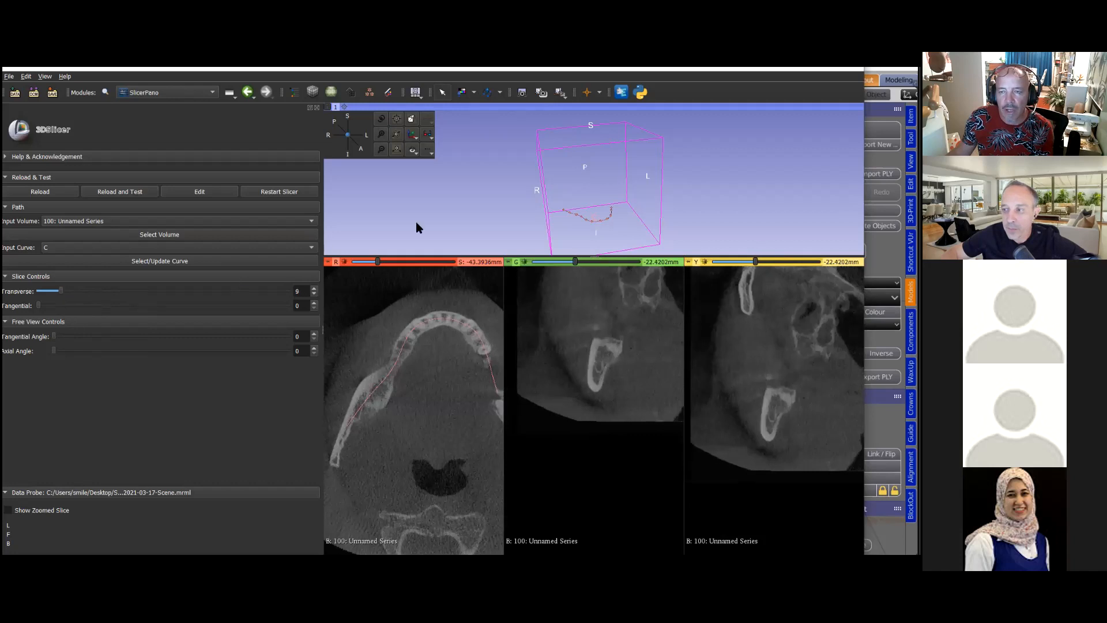
{"action": "mouse_move", "coordinate": [349, 267]}
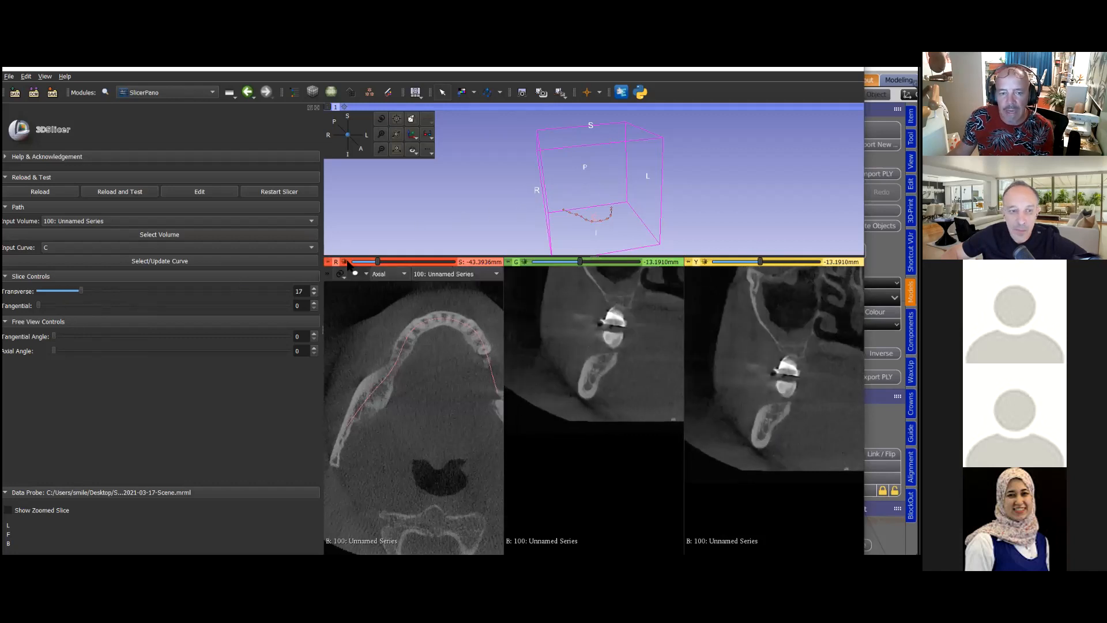
{"action": "left_click", "coordinate": [355, 275]}
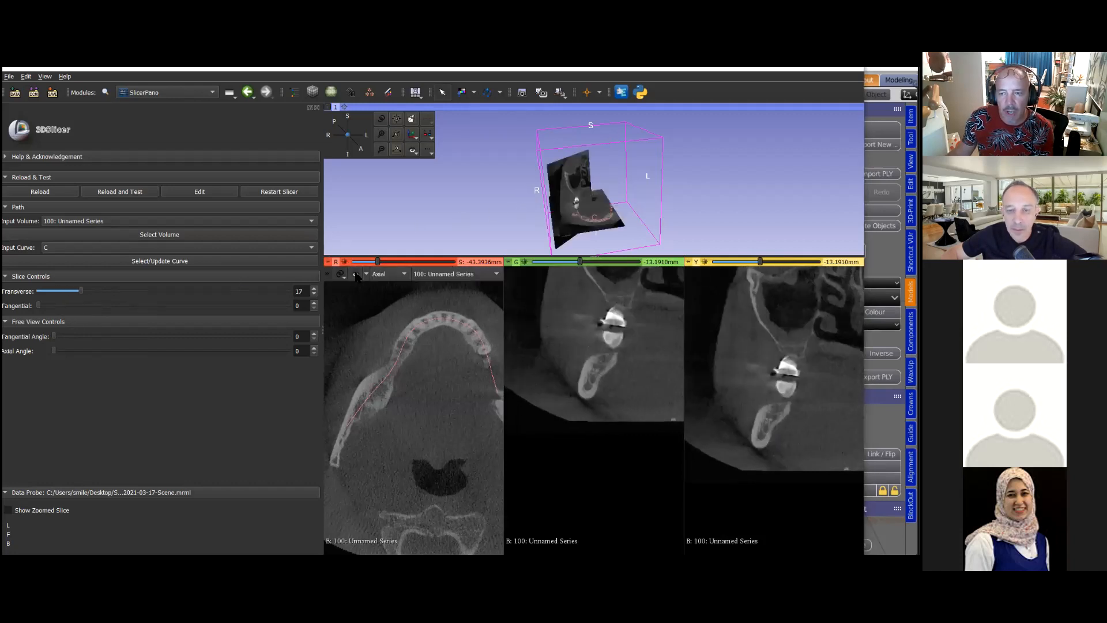
Sweep the transverse slice along the curve to 99 and back to 28, examining the cross-sections in the slice and 3D views
{"action": "left_click_drag", "start_coordinate": [80, 288], "coordinate": [271, 292]}
{"action": "left_click_drag", "start_coordinate": [332, 276], "coordinate": [336, 276]}
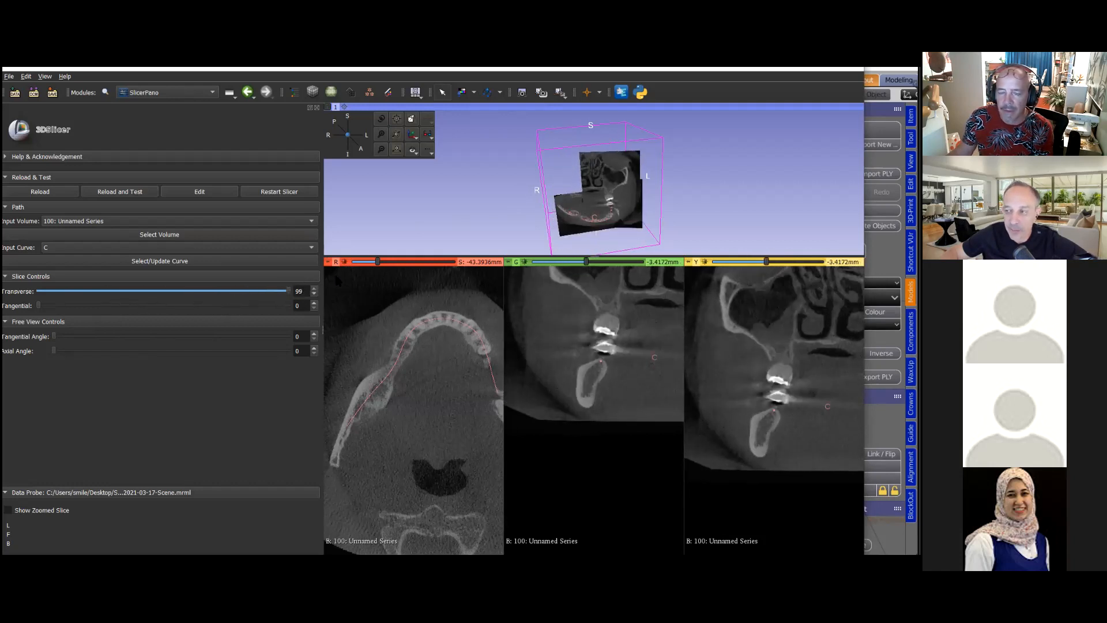
{"action": "left_click_drag", "start_coordinate": [708, 210], "coordinate": [671, 206]}
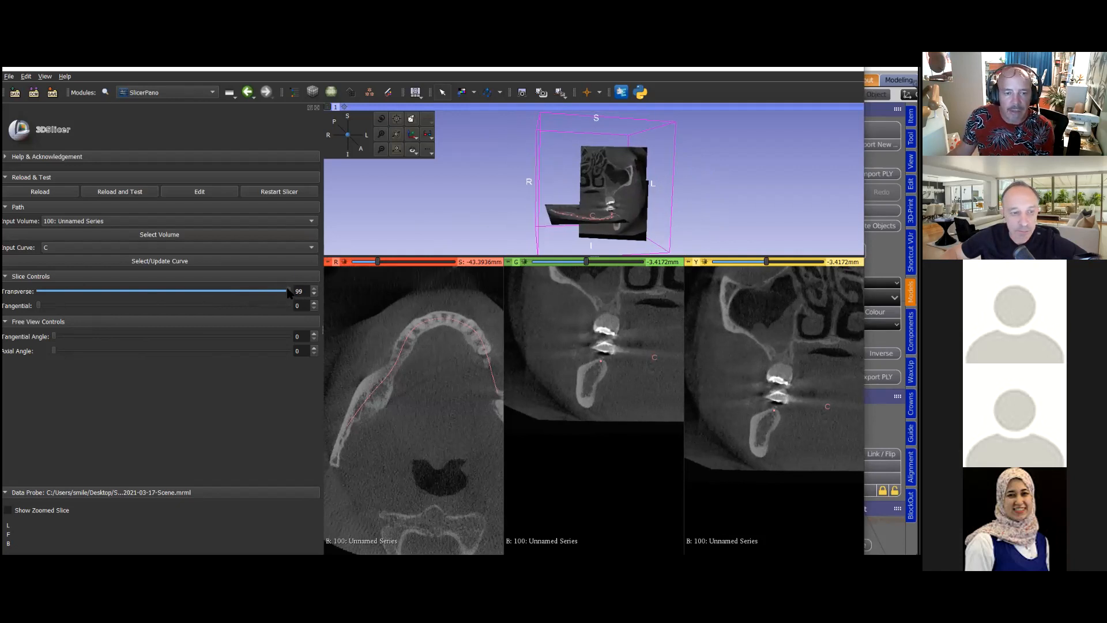
{"action": "left_click_drag", "start_coordinate": [281, 291], "coordinate": [109, 293]}
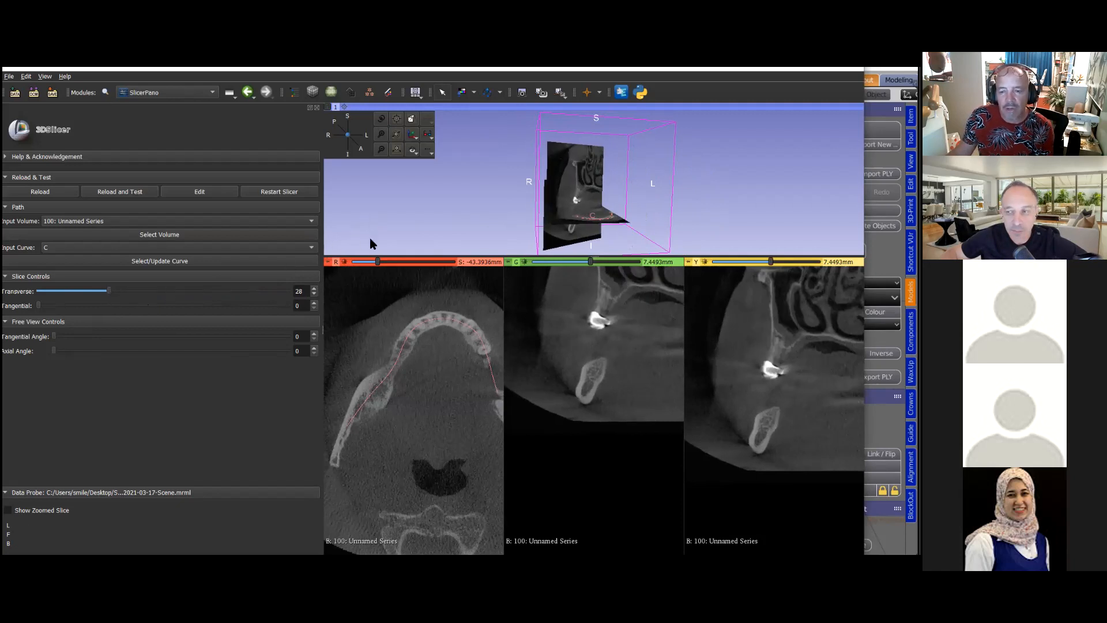
{"action": "right_click_drag", "start_coordinate": [407, 327], "coordinate": [409, 295]}
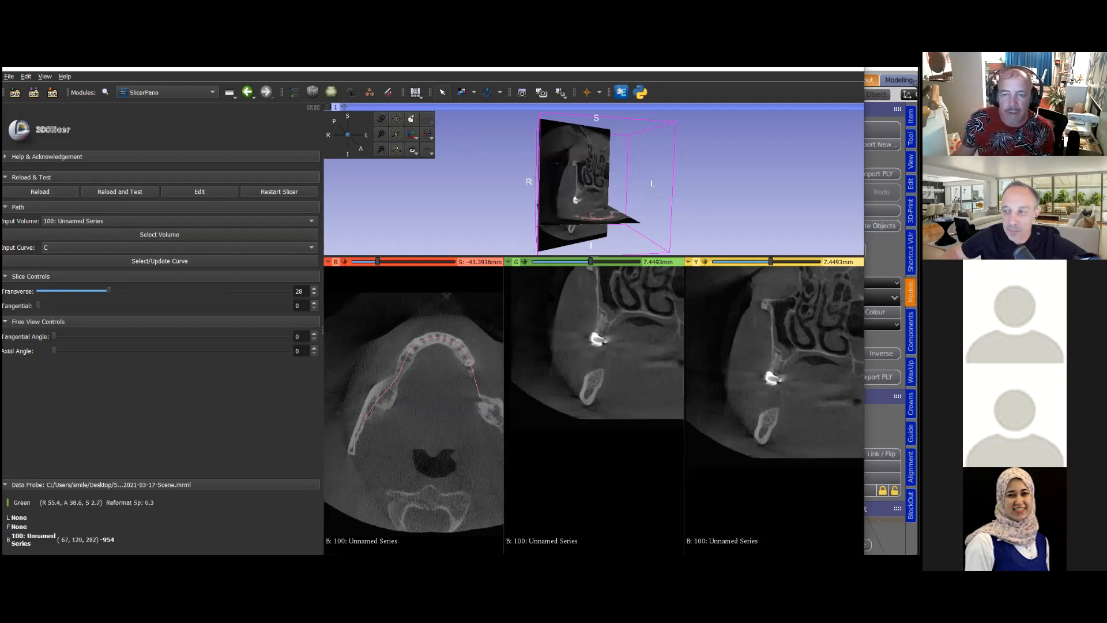
Show only the green transverse slice in the 3D view, unlinked from the other slice views
{"action": "mouse_move", "coordinate": [508, 264]}
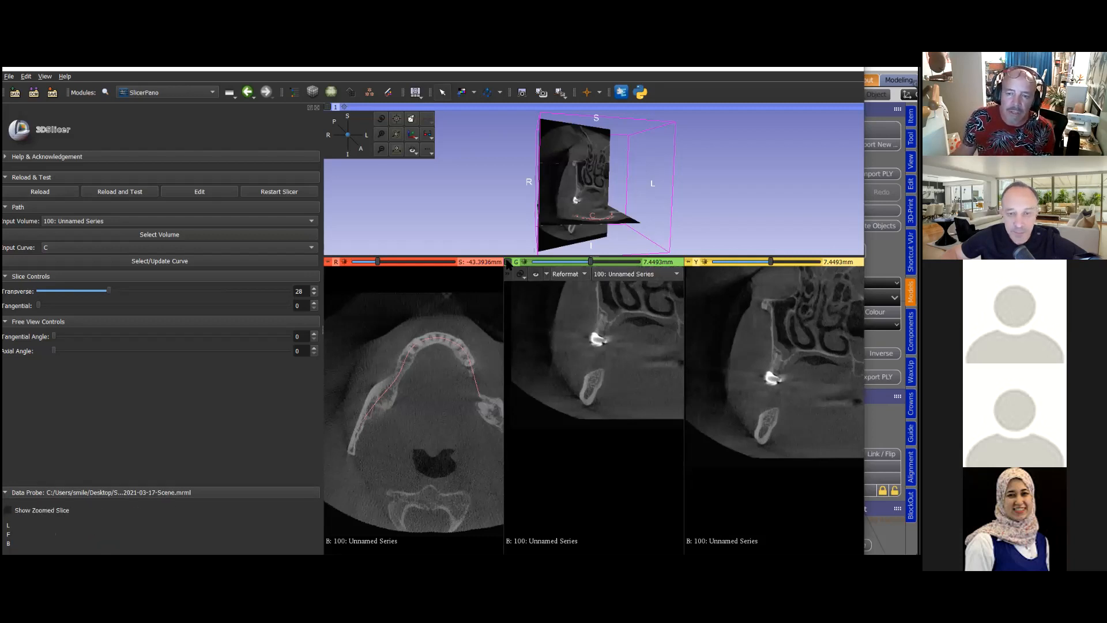
{"action": "left_click", "coordinate": [535, 274]}
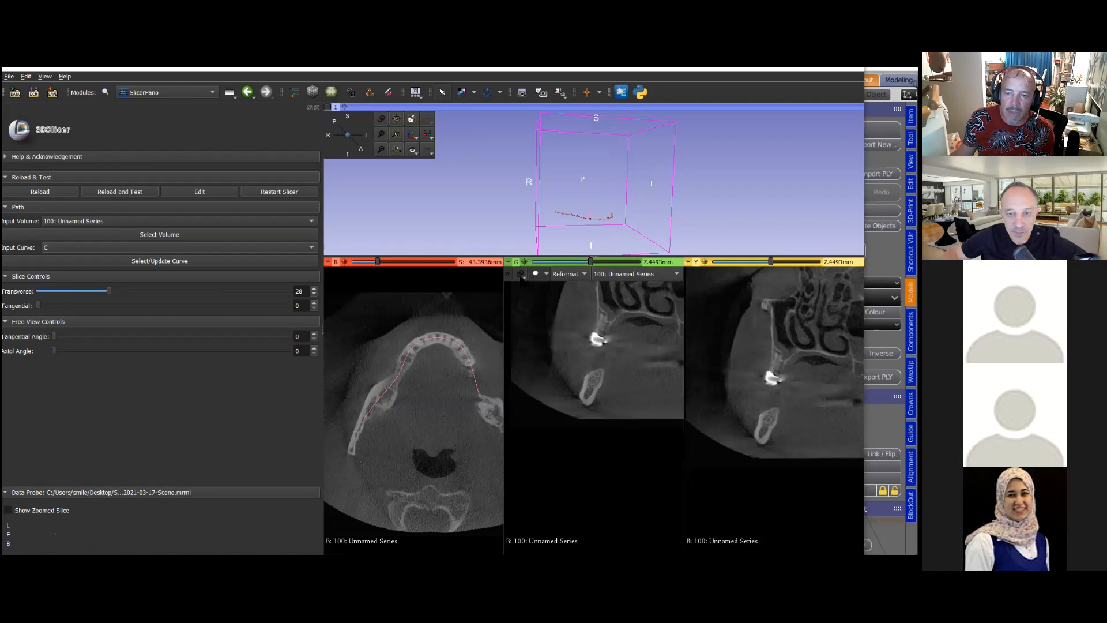
{"action": "left_click", "coordinate": [535, 275]}
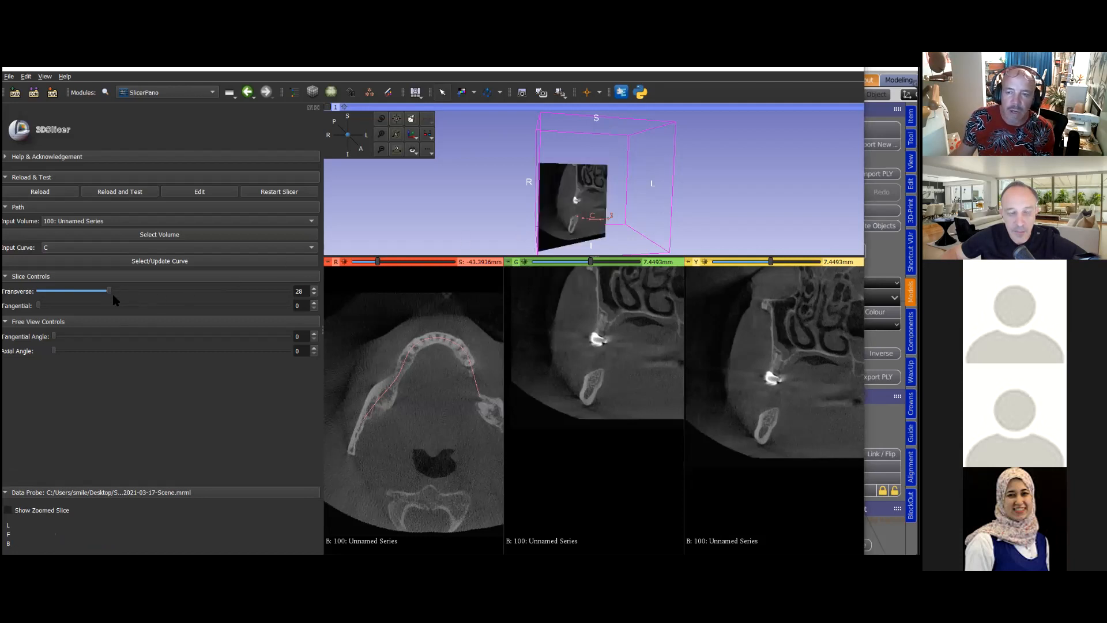
Move the transverse slice along the curve to position 41 and enlarge the 3D view
{"action": "left_click_drag", "start_coordinate": [117, 294], "coordinate": [149, 304]}
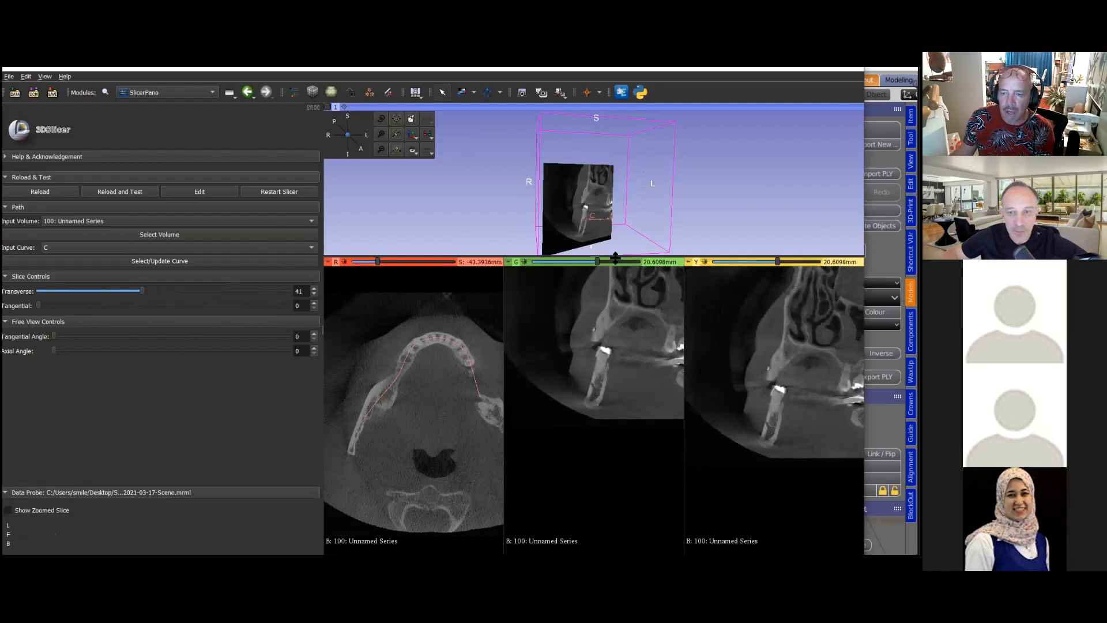
{"action": "left_click_drag", "start_coordinate": [613, 256], "coordinate": [609, 401]}
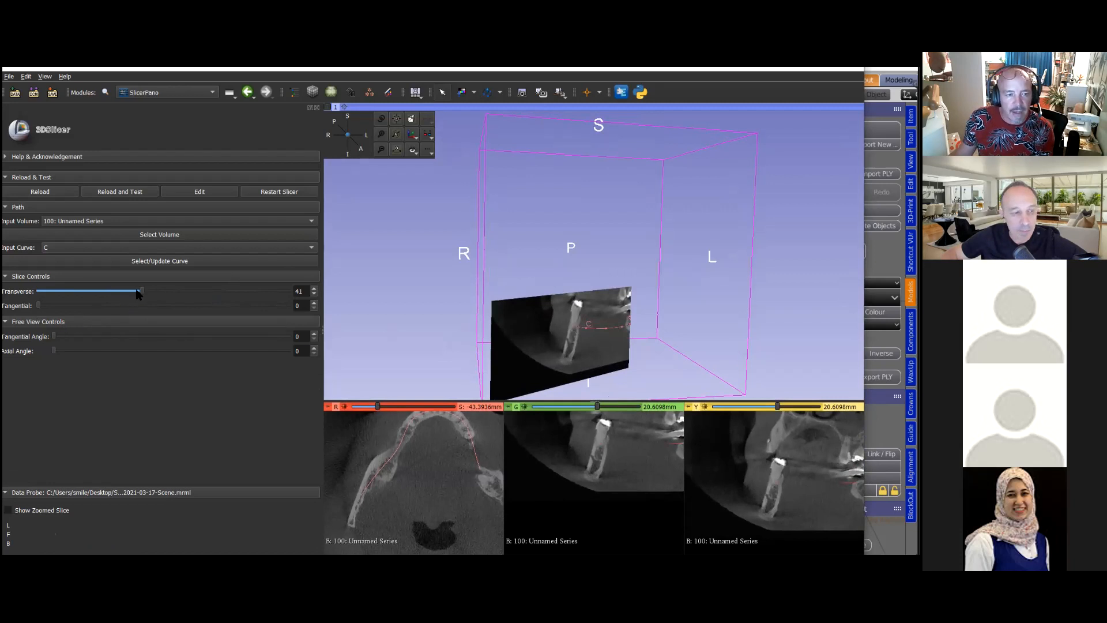
Move the transverse slice along the curve to position 17, set the tangential angle to 91 and enlarge the slice views
{"action": "left_click_drag", "start_coordinate": [140, 293], "coordinate": [79, 294]}
{"action": "left_click_drag", "start_coordinate": [53, 336], "coordinate": [113, 338]}
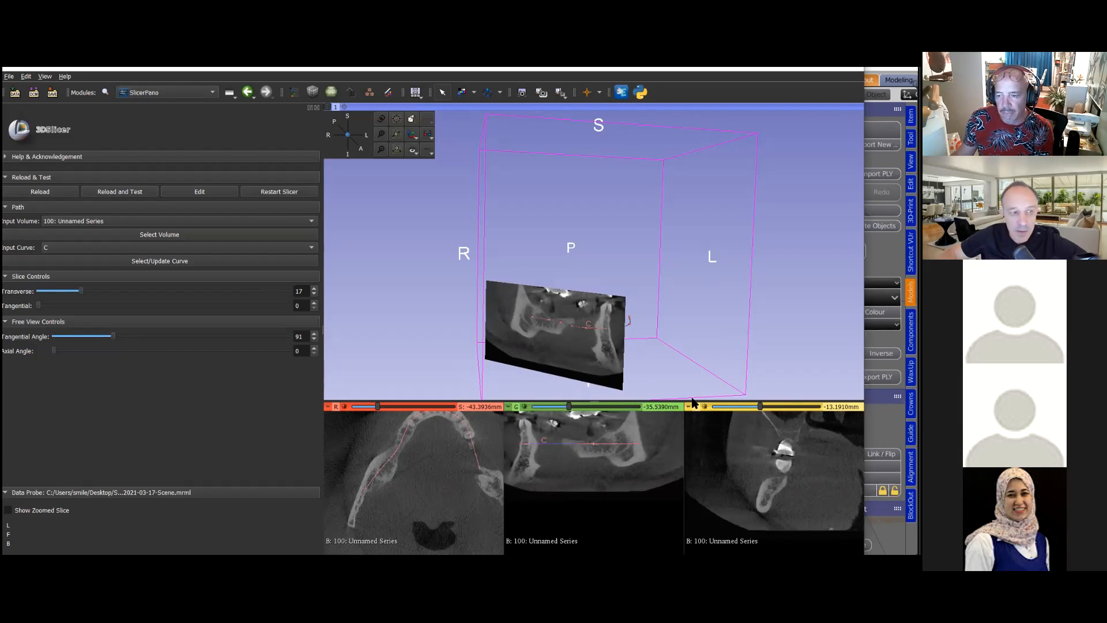
{"action": "left_click_drag", "start_coordinate": [691, 396], "coordinate": [684, 324]}
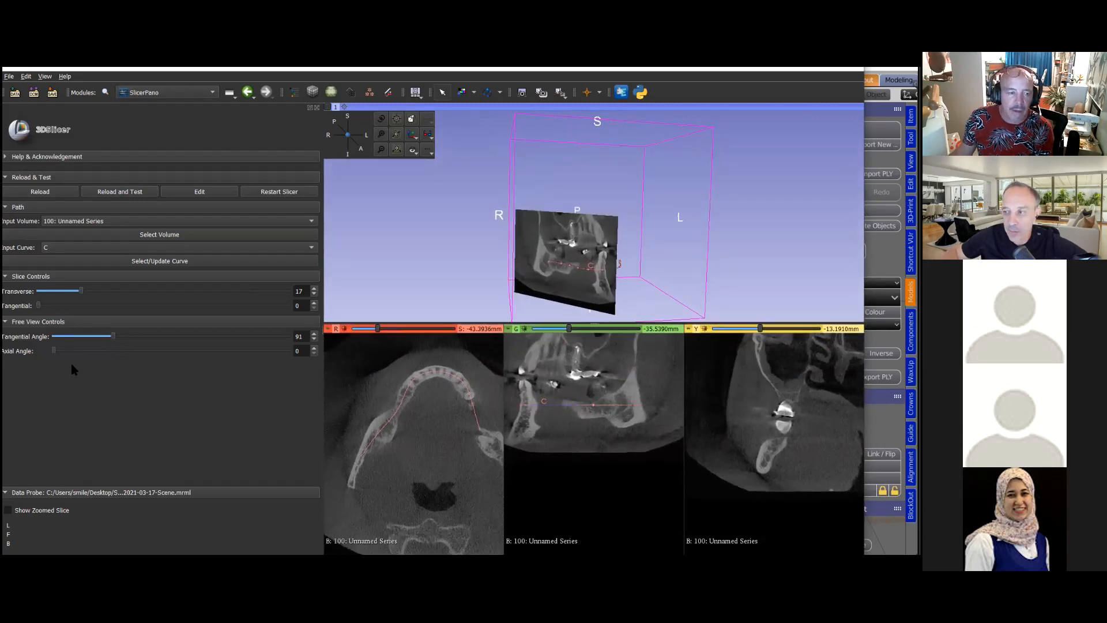
Set the axial angle to 27 and give the slice views a little more room
{"action": "left_click_drag", "start_coordinate": [55, 348], "coordinate": [71, 348]}
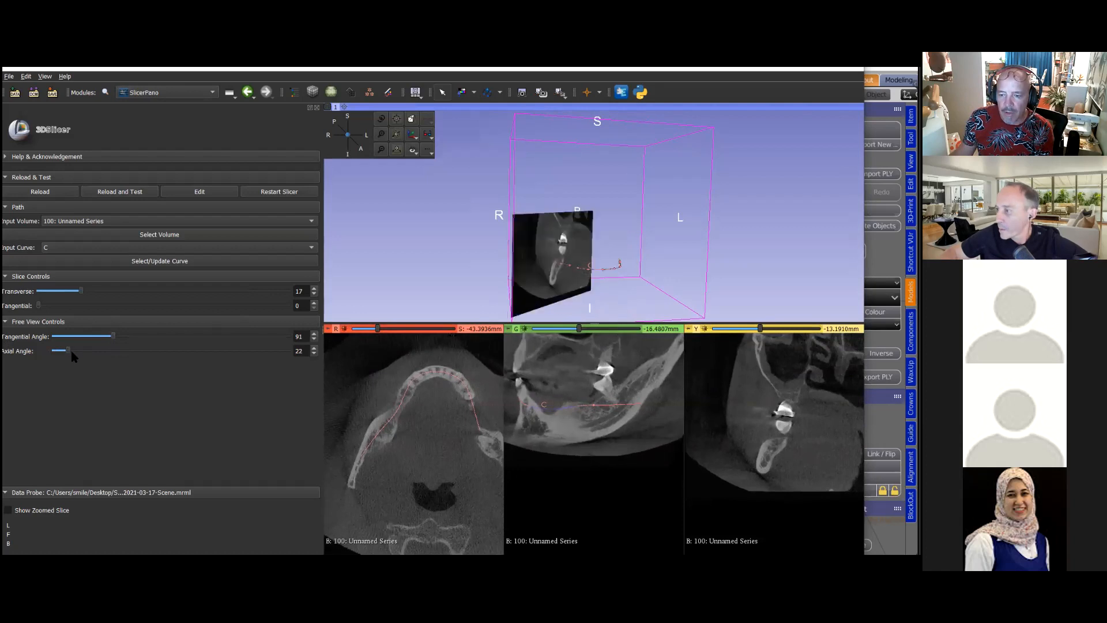
{"action": "left_click_drag", "start_coordinate": [70, 349], "coordinate": [72, 349]}
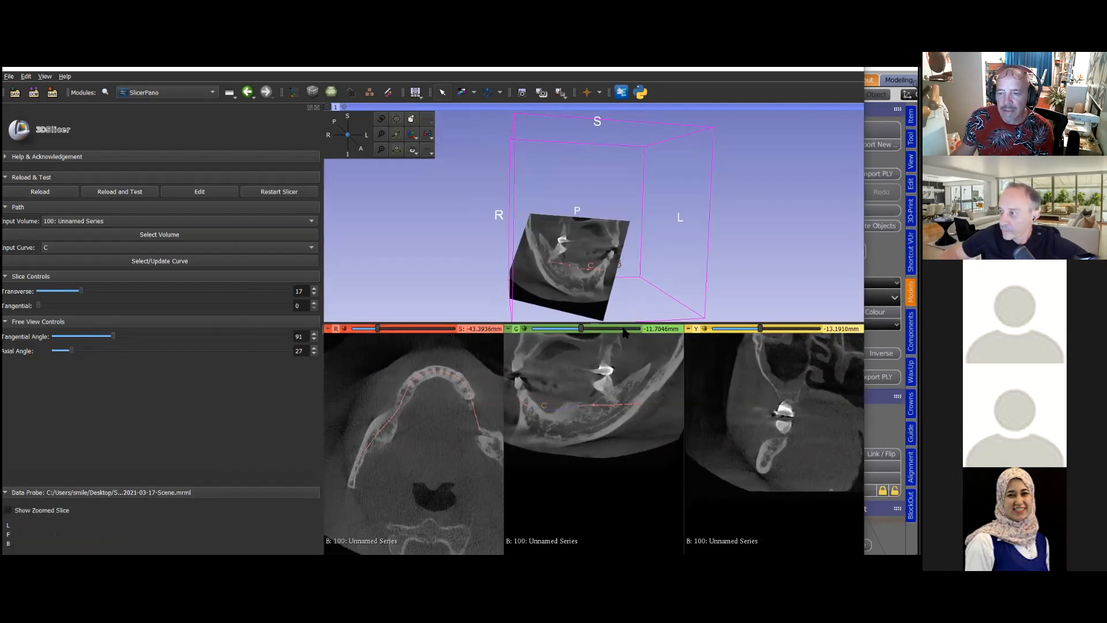
{"action": "left_click_drag", "start_coordinate": [624, 324], "coordinate": [623, 309]}
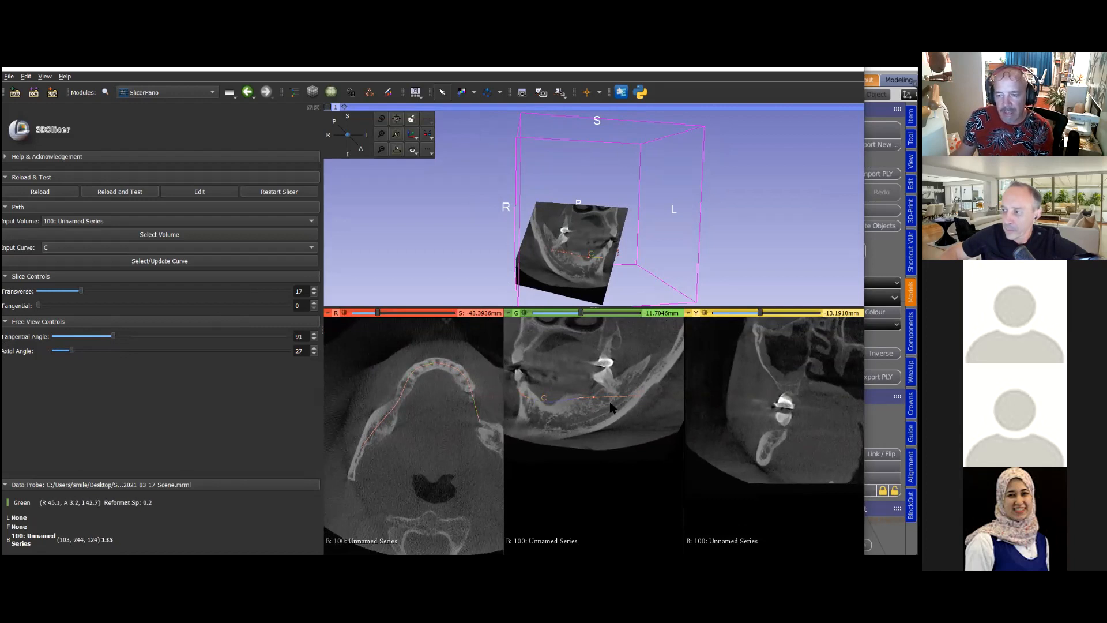
Browse back and forth through the tilted green slice, examining the lower jaw for the course of the nerve canal
{"action": "scroll", "coordinate": [578, 423], "scroll_direction": "up", "scroll_amount": 3}
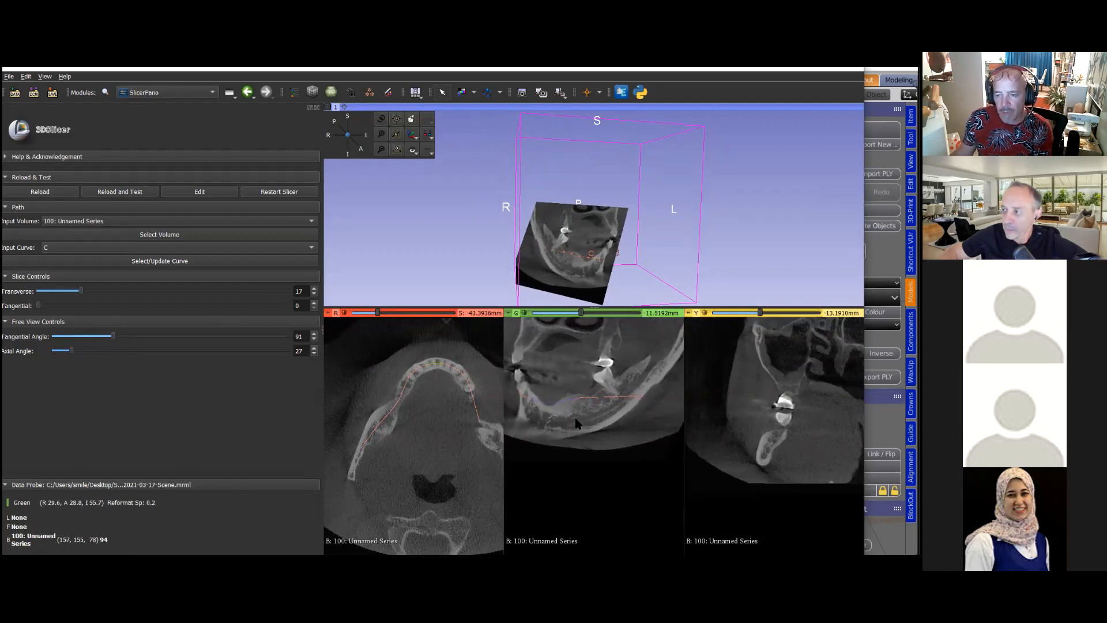
{"action": "scroll", "coordinate": [577, 423], "scroll_direction": "up", "scroll_amount": 10}
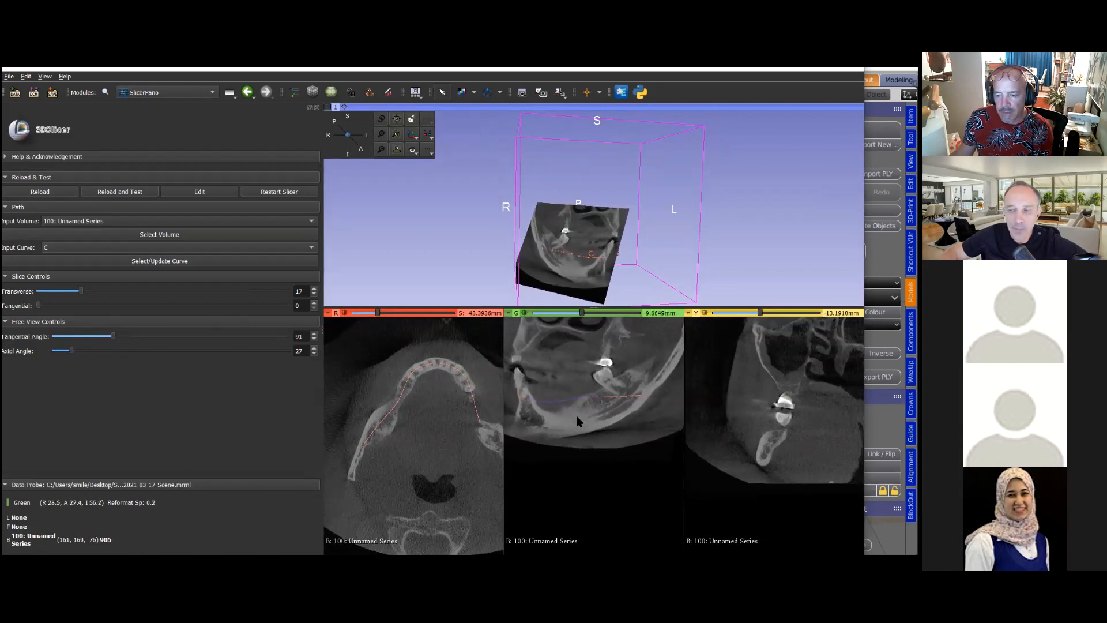
{"action": "scroll", "coordinate": [577, 423], "scroll_direction": "down", "scroll_amount": 20}
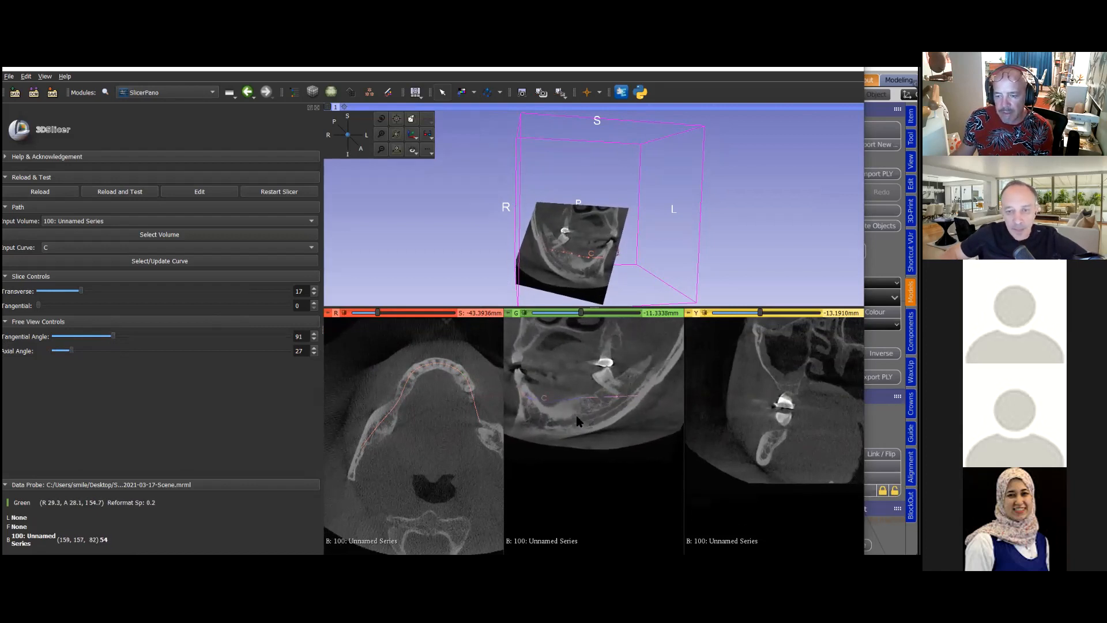
{"action": "scroll", "coordinate": [577, 422], "scroll_direction": "down", "scroll_amount": 3}
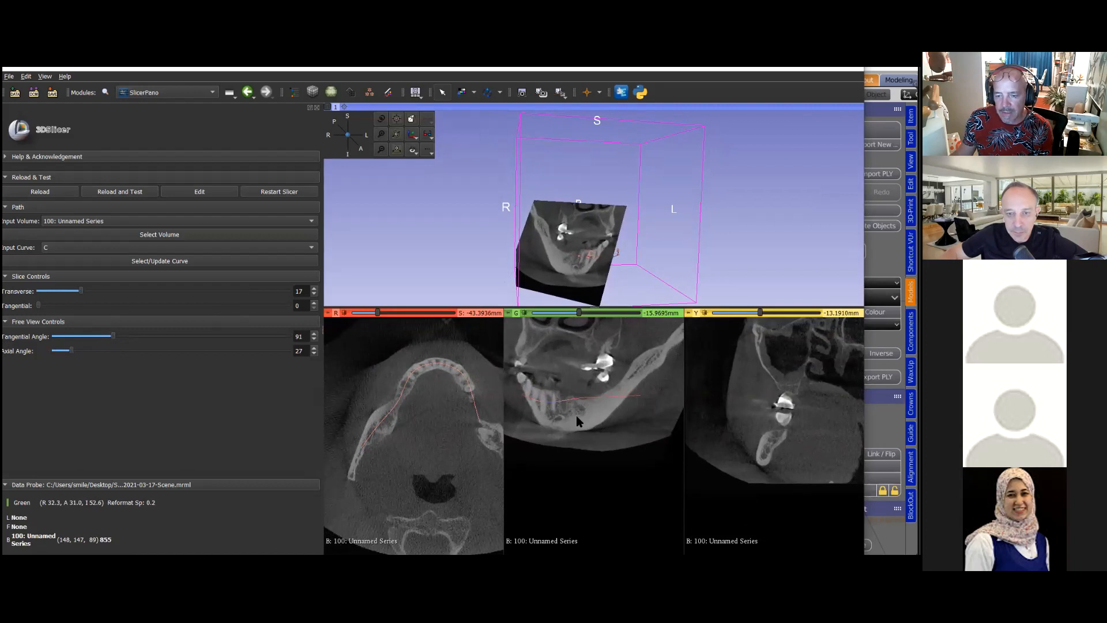
{"action": "scroll", "coordinate": [577, 421], "scroll_direction": "up", "scroll_amount": 16}
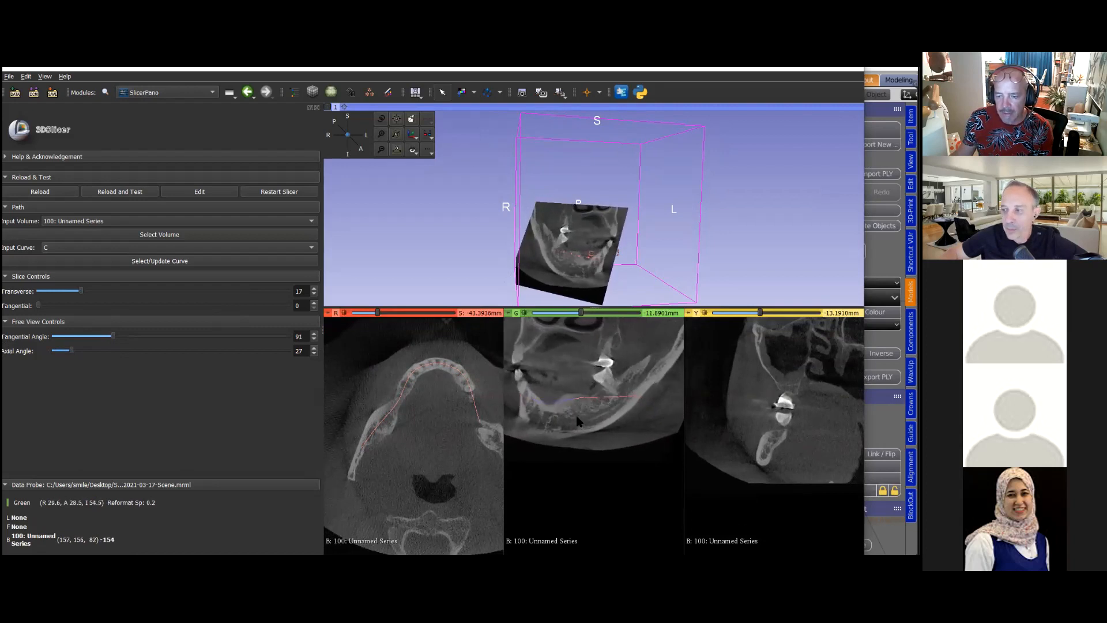
{"action": "scroll", "coordinate": [577, 421], "scroll_direction": "down", "scroll_amount": 4}
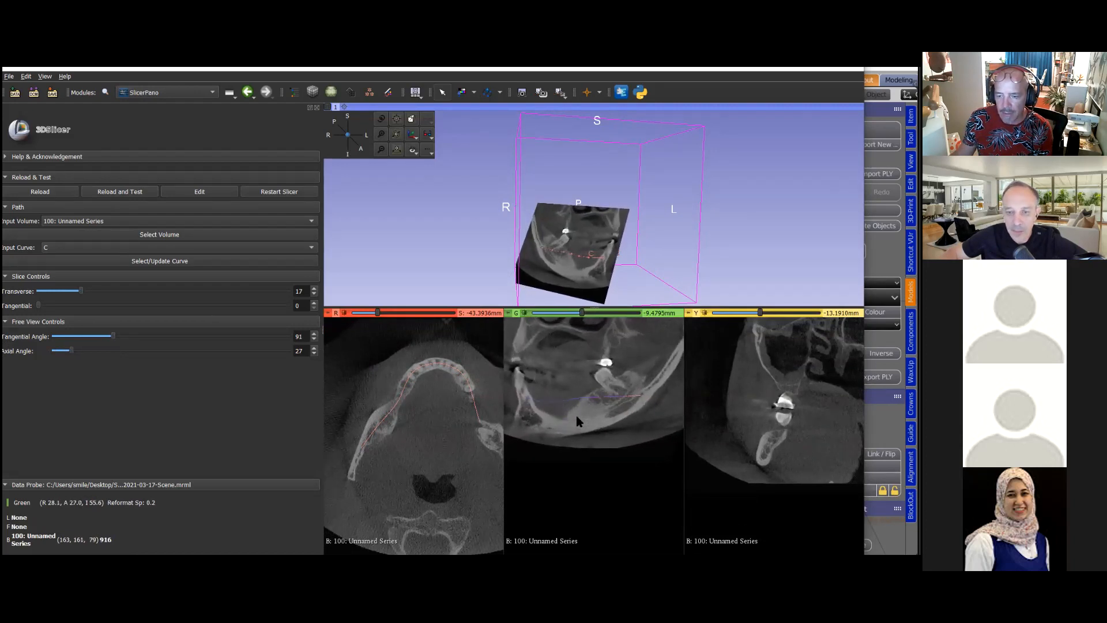
{"action": "scroll", "coordinate": [577, 421], "scroll_direction": "down", "scroll_amount": 1}
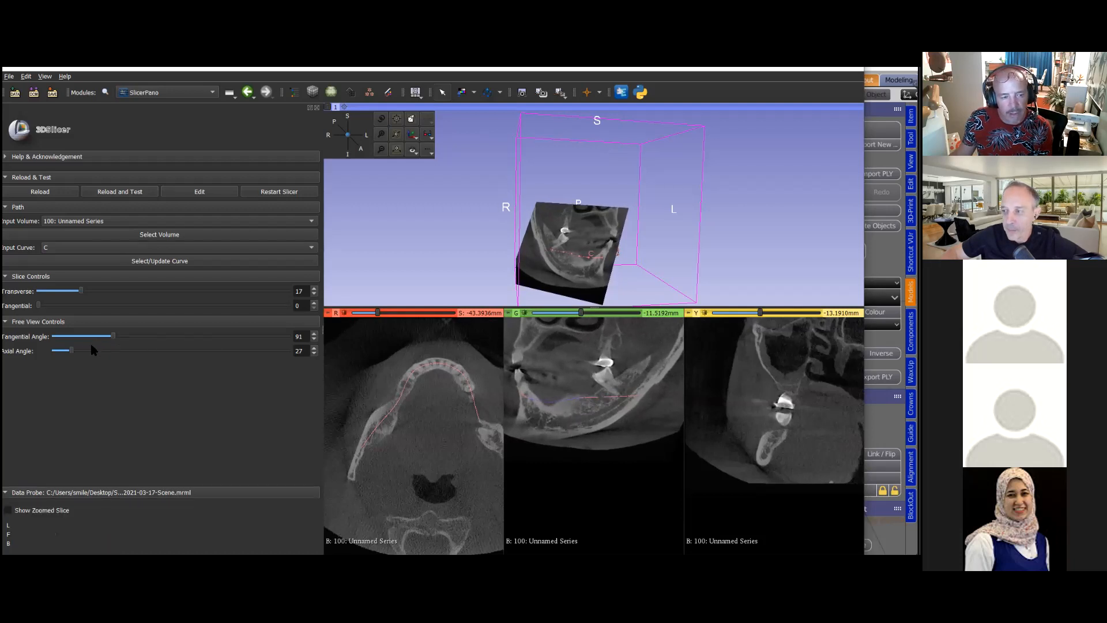
{"action": "left_click_drag", "start_coordinate": [72, 350], "coordinate": [70, 350]}
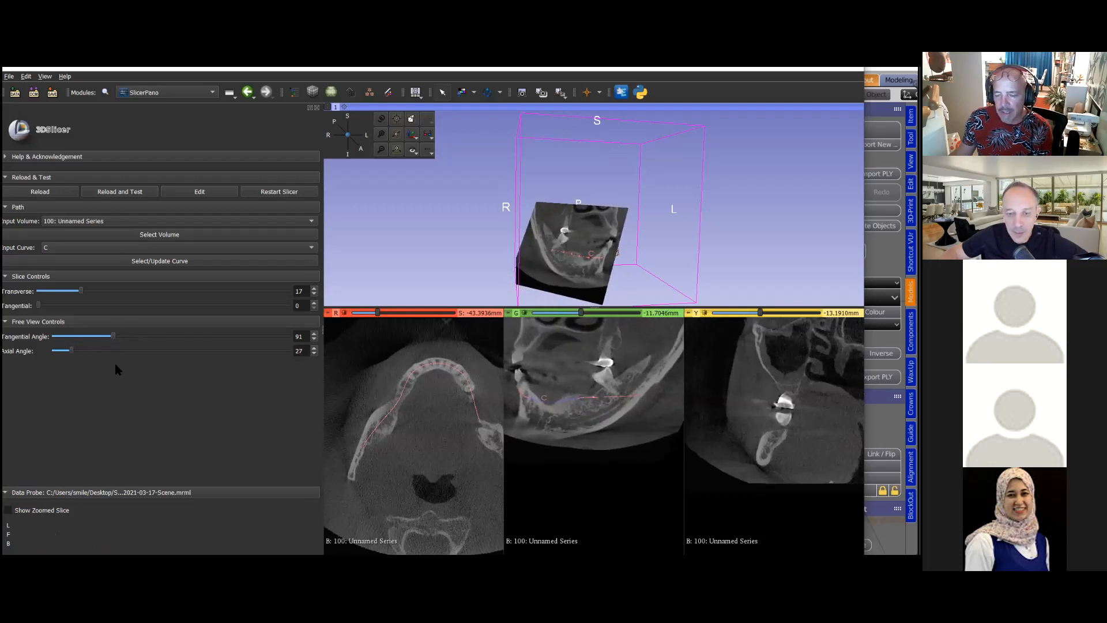
{"action": "scroll", "coordinate": [616, 423], "scroll_direction": "down", "scroll_amount": 3}
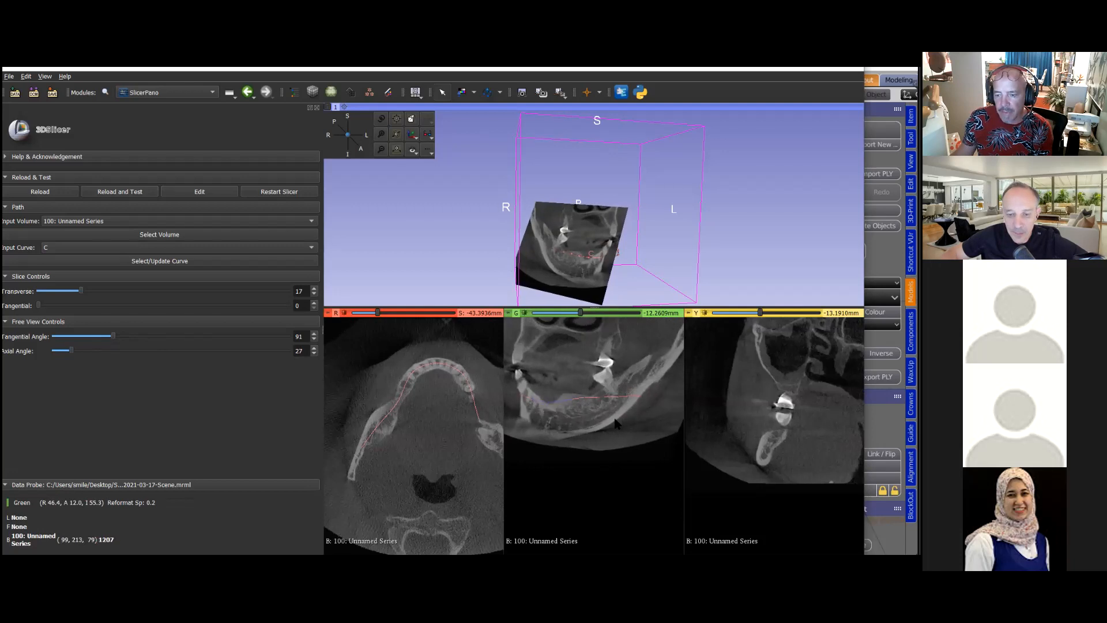
{"action": "scroll", "coordinate": [615, 424], "scroll_direction": "up", "scroll_amount": 6}
{"action": "scroll", "coordinate": [616, 423], "scroll_direction": "down", "scroll_amount": 4}
{"action": "scroll", "coordinate": [615, 423], "scroll_direction": "down", "scroll_amount": 1}
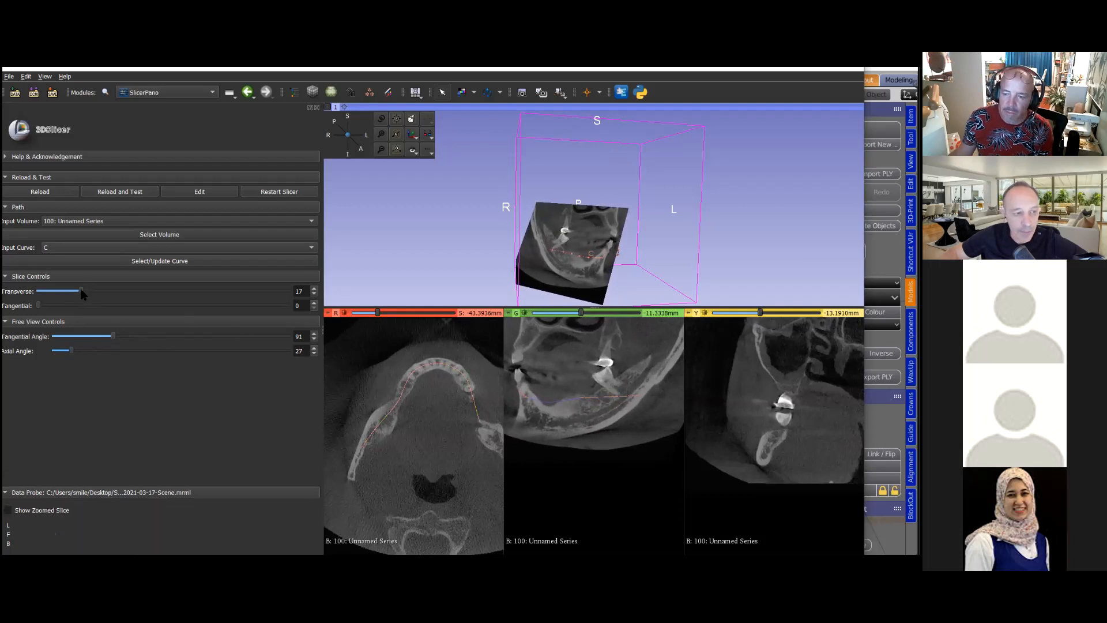
Move the transverse slice to position 22 and bring the green slice to the -12.4932 mm offset along the canal
{"action": "left_click_drag", "start_coordinate": [80, 289], "coordinate": [95, 291]}
{"action": "scroll", "coordinate": [570, 422], "scroll_direction": "down", "scroll_amount": 5}
{"action": "scroll", "coordinate": [571, 423], "scroll_direction": "down", "scroll_amount": 5}
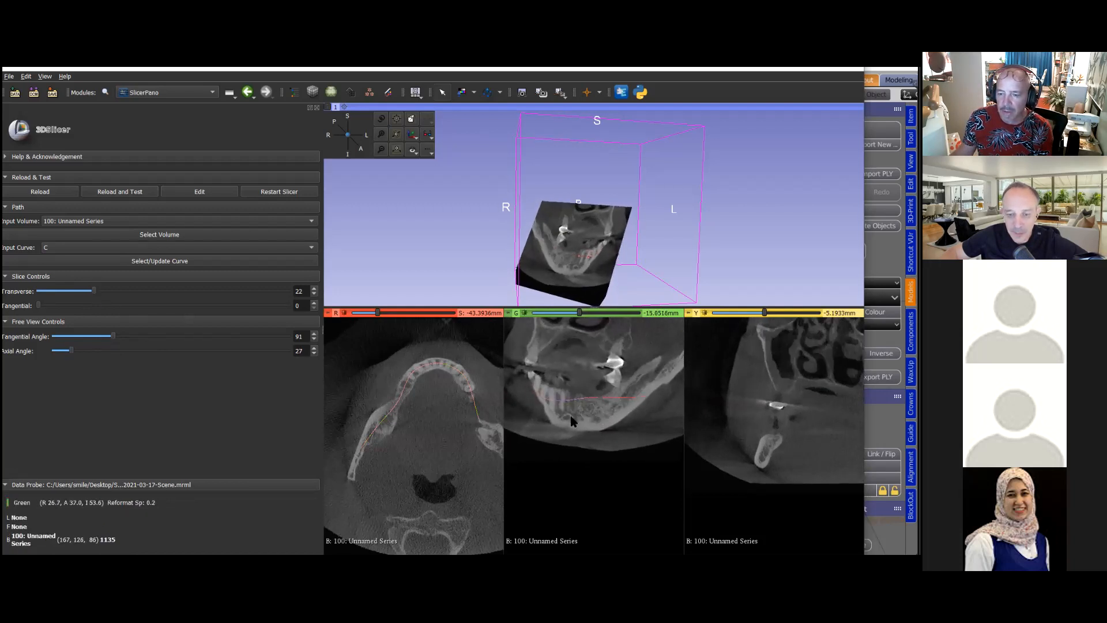
{"action": "scroll", "coordinate": [572, 421], "scroll_direction": "down", "scroll_amount": 1}
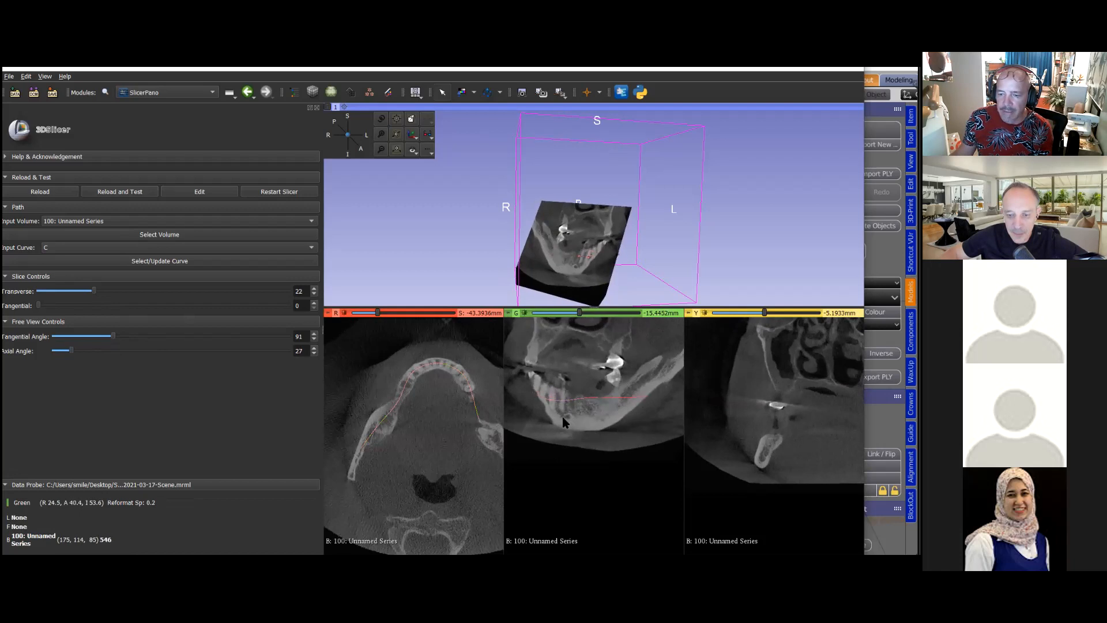
{"action": "scroll", "coordinate": [563, 418], "scroll_direction": "up", "scroll_amount": 10}
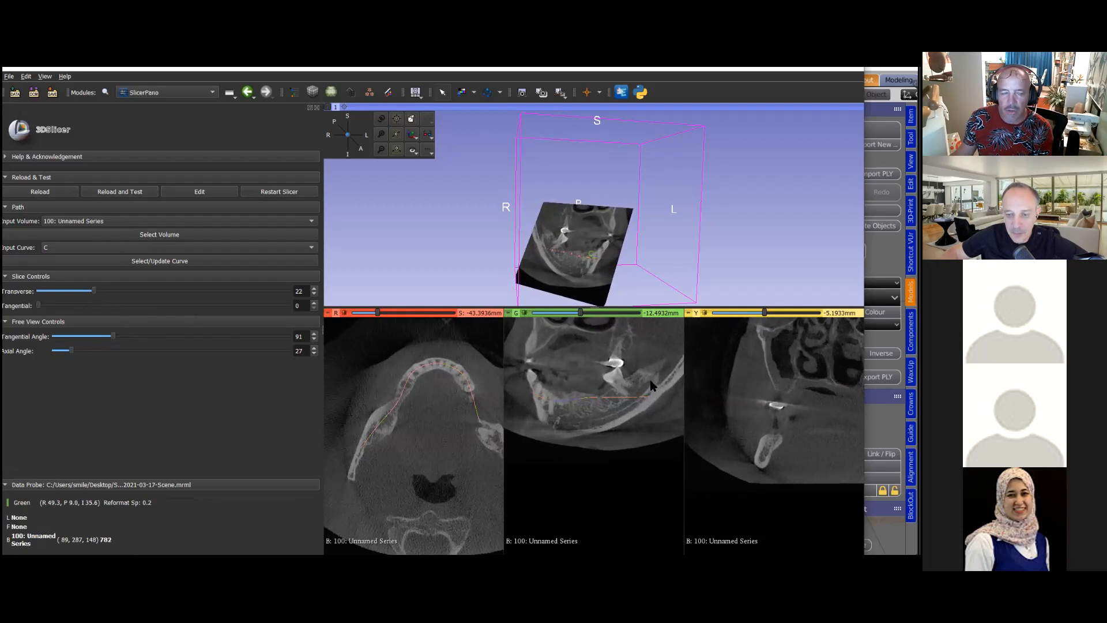
Switch to the Segment Editor and add a new segment below Bone
{"action": "left_click", "coordinate": [388, 92]}
{"action": "scroll", "coordinate": [140, 297], "scroll_direction": "down", "scroll_amount": 2}
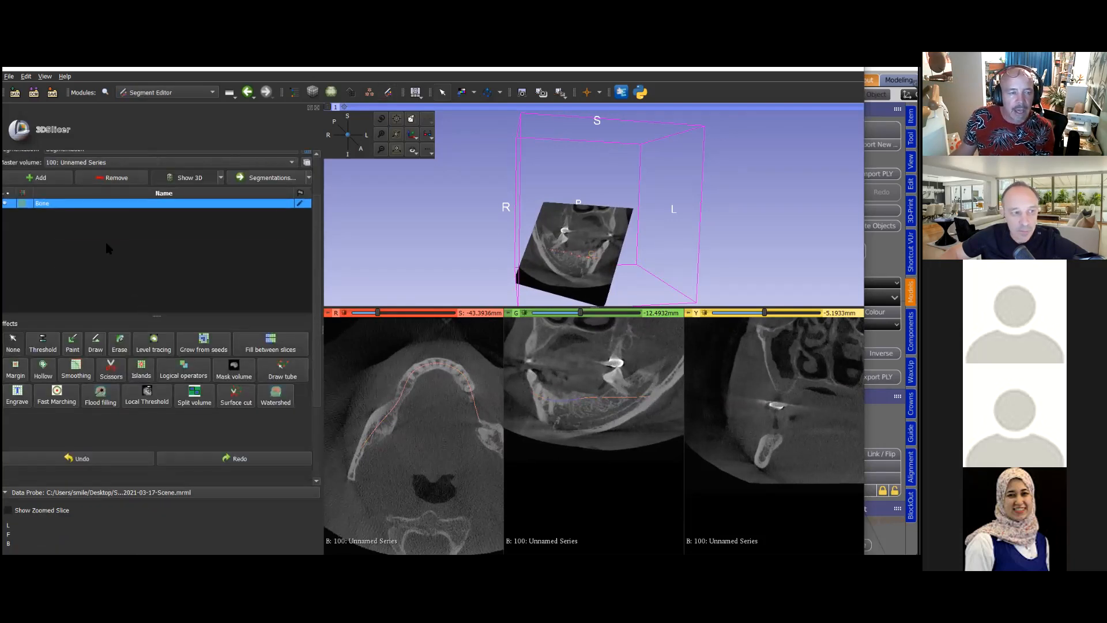
{"action": "left_click", "coordinate": [30, 179]}
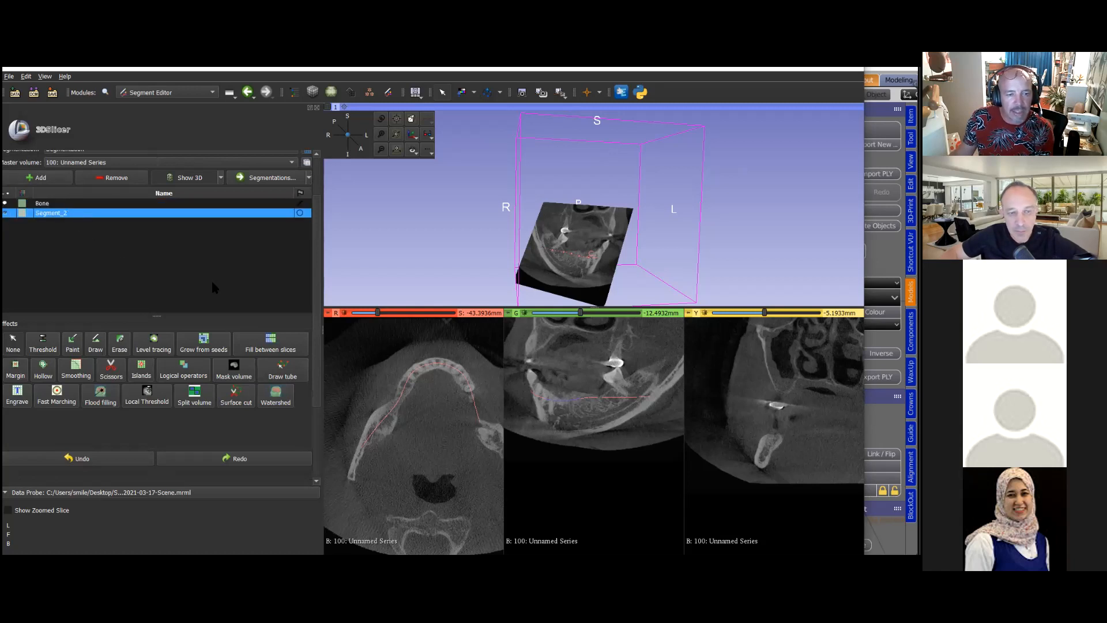
Activate the Draw tube effect for the new segment and set the tube radius to 1.50
{"action": "scroll", "coordinate": [214, 287], "scroll_direction": "down", "scroll_amount": 2}
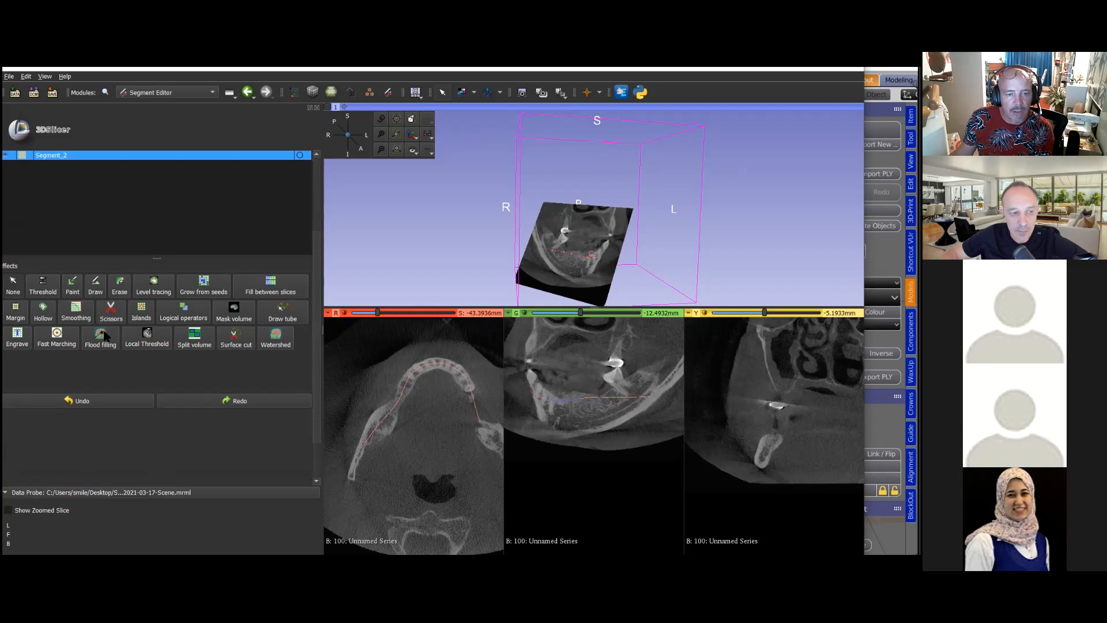
{"action": "left_click", "coordinate": [275, 311]}
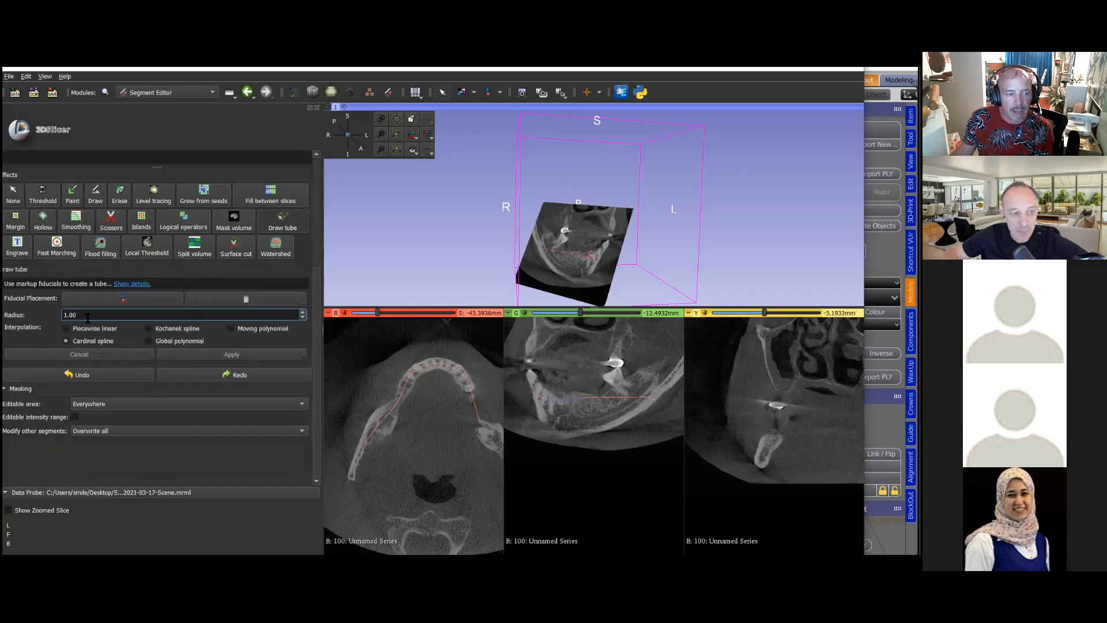
{"action": "double_click", "coordinate": [58, 314]}
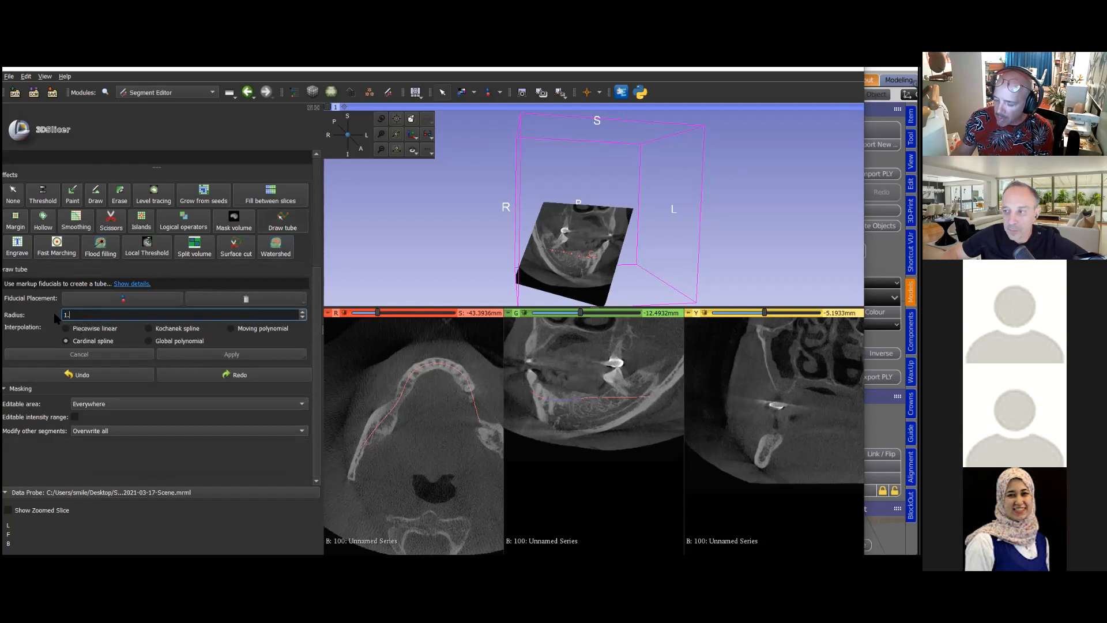
{"action": "left_click", "coordinate": [201, 283]}
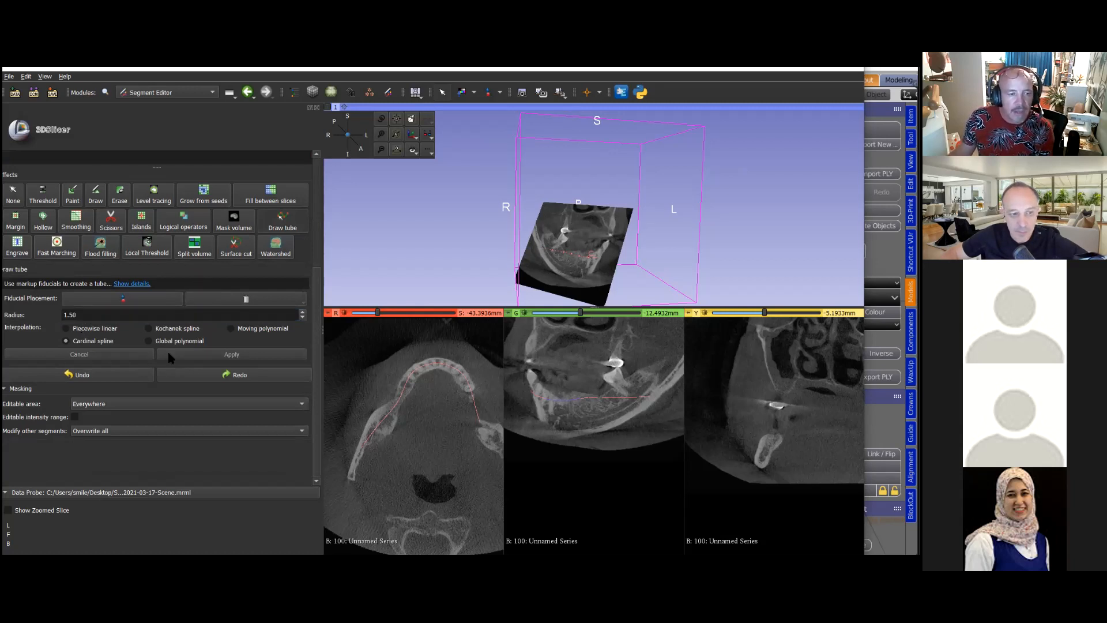
Place tube points along the mandibular canal in the green slice, adjusting the slice depth between points, and apply the tube
{"action": "left_click", "coordinate": [123, 300]}
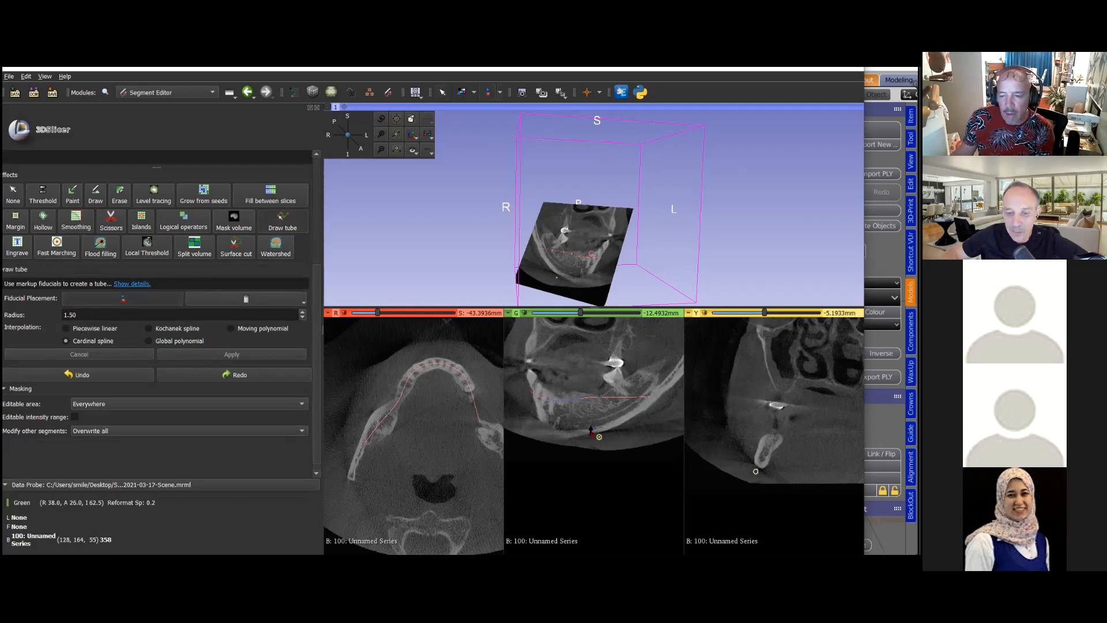
{"action": "scroll", "coordinate": [580, 426], "scroll_direction": "up", "scroll_amount": 4}
{"action": "scroll", "coordinate": [580, 426], "scroll_direction": "down", "scroll_amount": 16}
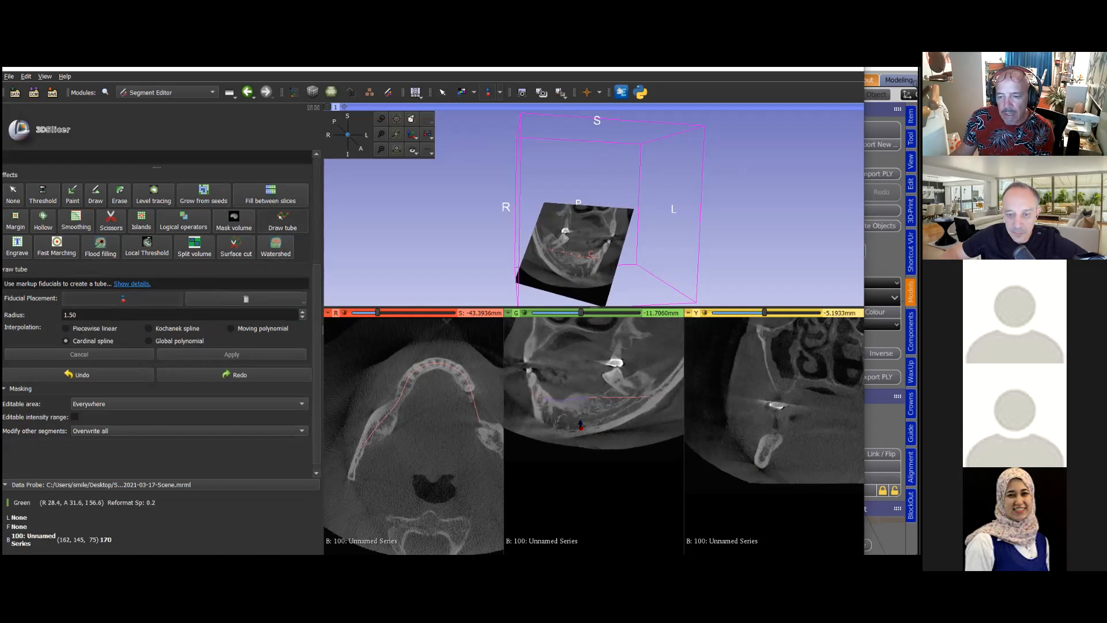
{"action": "scroll", "coordinate": [580, 425], "scroll_direction": "down", "scroll_amount": 1}
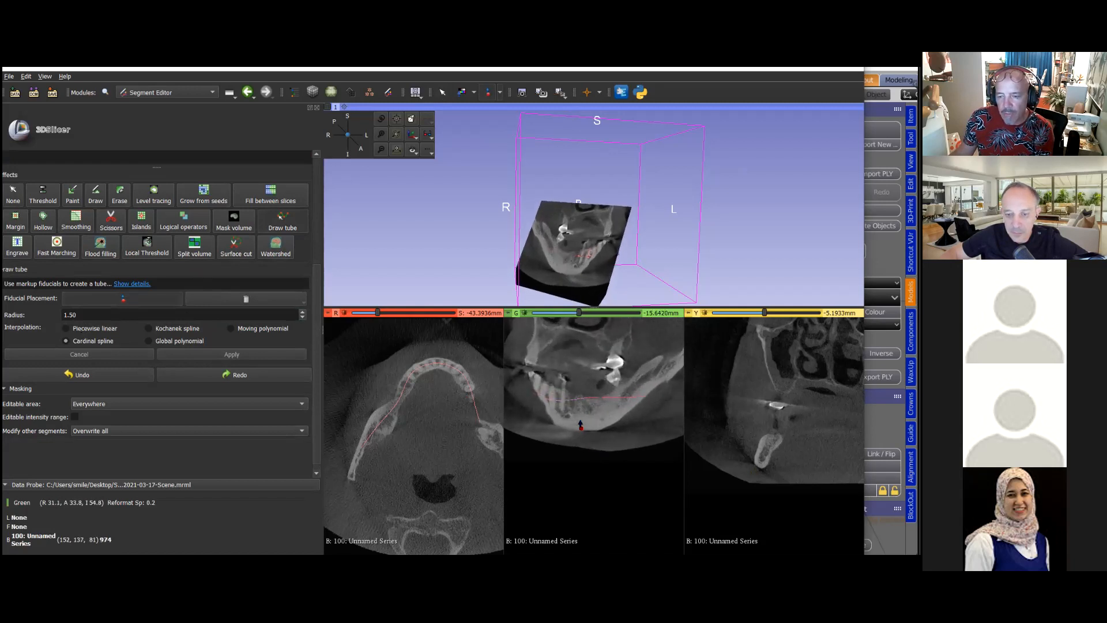
{"action": "scroll", "coordinate": [568, 421], "scroll_direction": "up", "scroll_amount": 9}
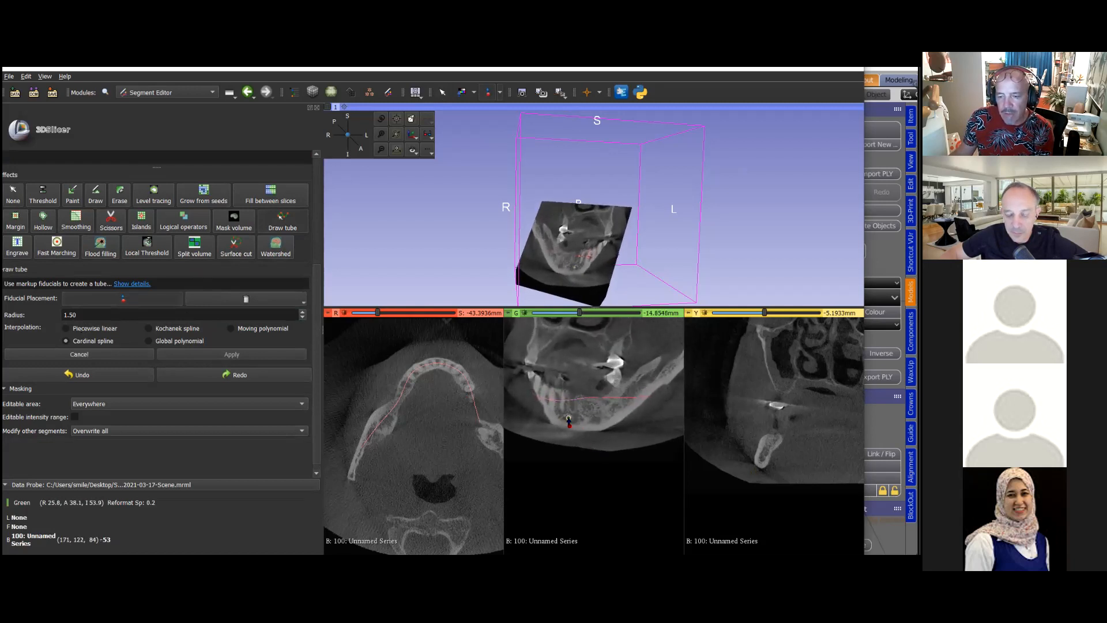
{"action": "scroll", "coordinate": [571, 423], "scroll_direction": "up", "scroll_amount": 3}
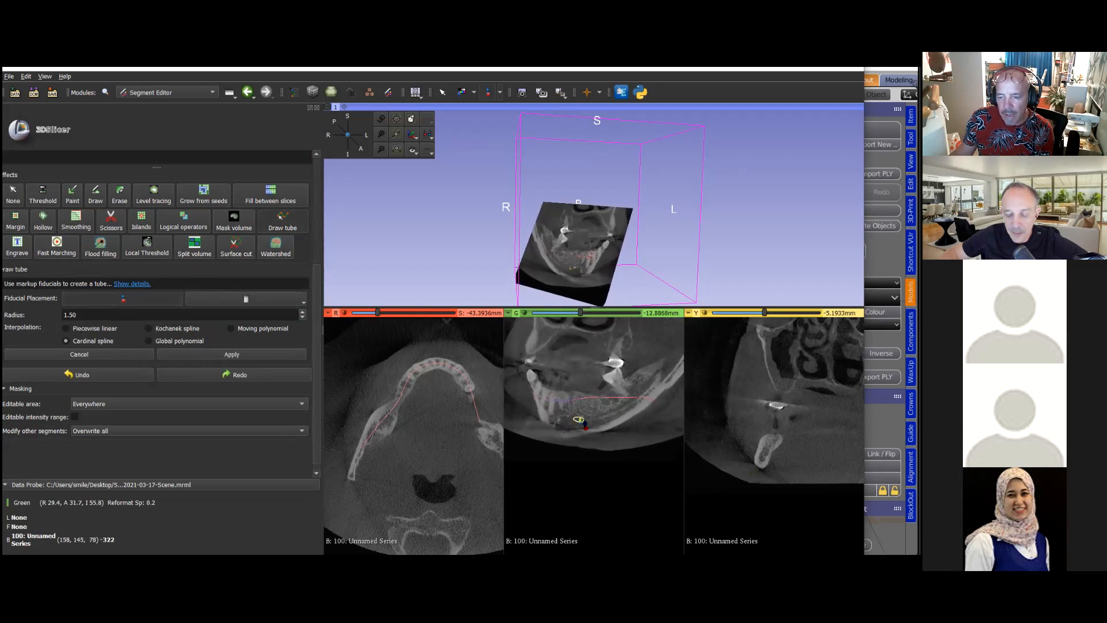
{"action": "scroll", "coordinate": [584, 422], "scroll_direction": "up", "scroll_amount": 2}
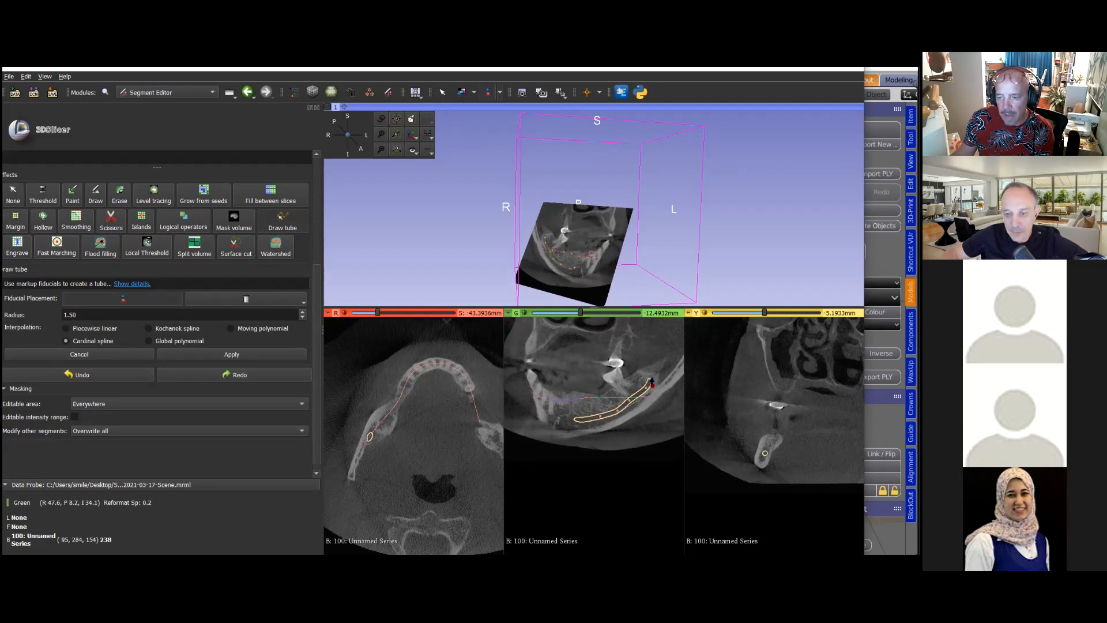
{"action": "left_click", "coordinate": [653, 379]}
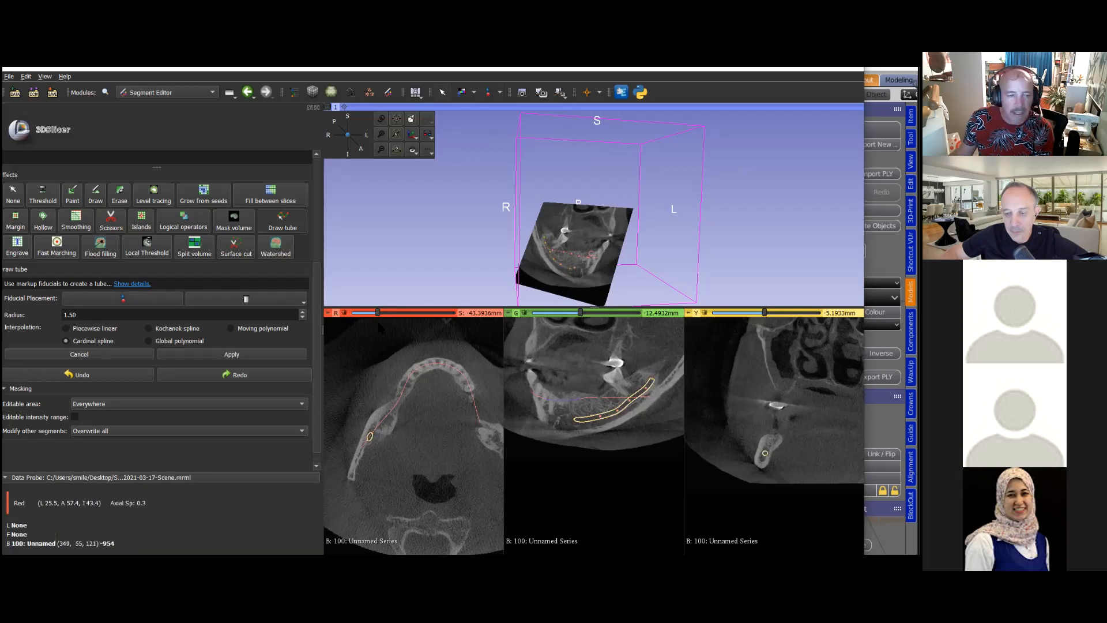
{"action": "left_click", "coordinate": [225, 355]}
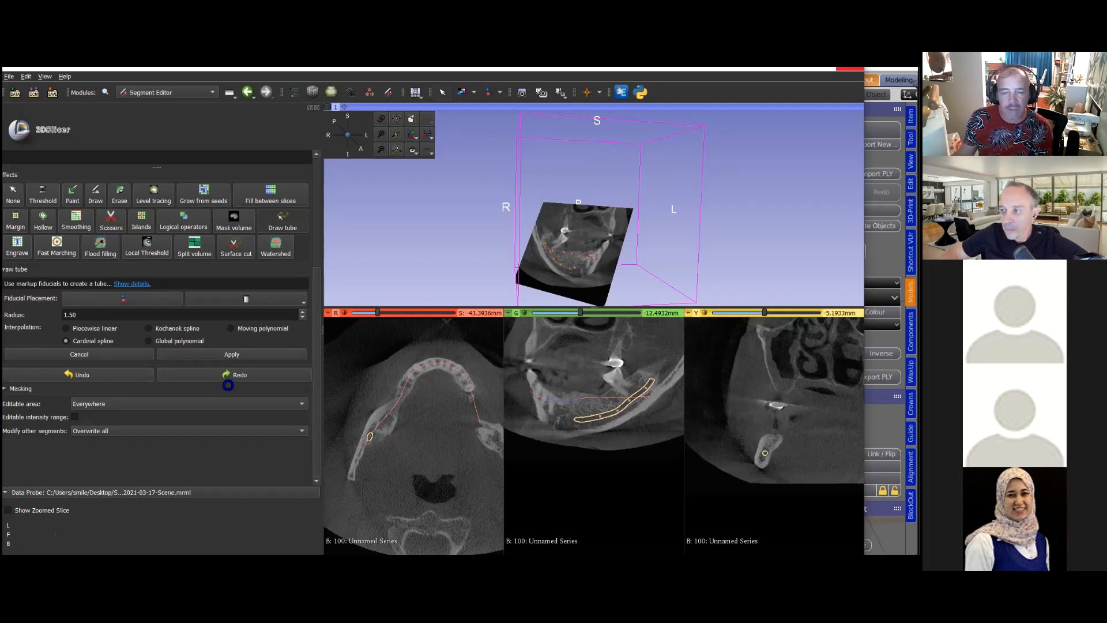
Rename the new tube segment below Bone as Nerve
{"action": "scroll", "coordinate": [199, 277], "scroll_direction": "up", "scroll_amount": 5}
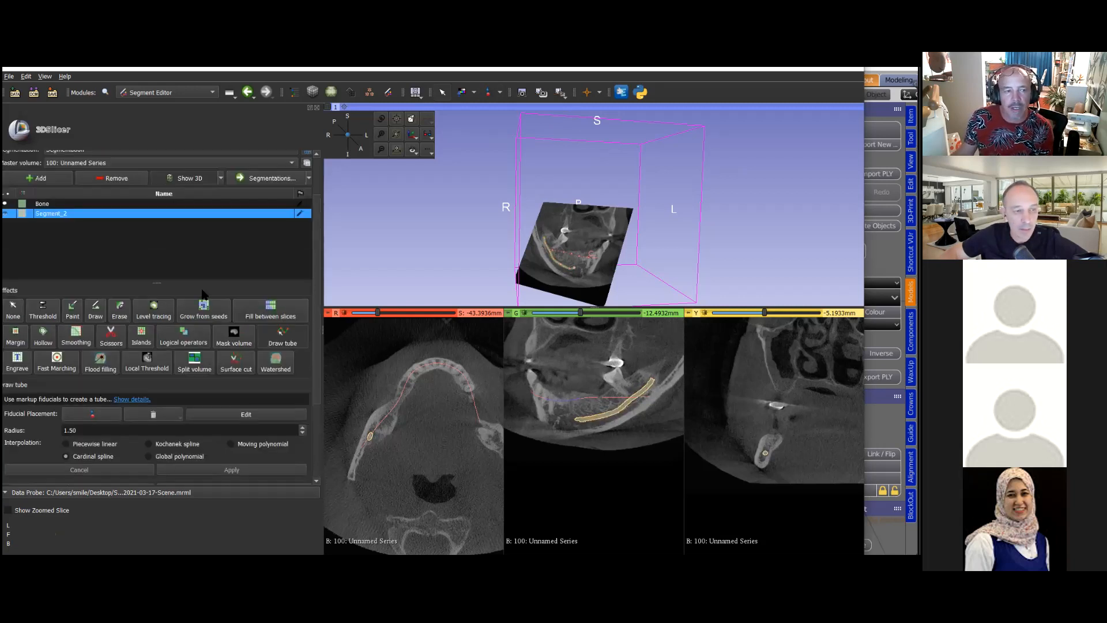
{"action": "double_click", "coordinate": [61, 243]}
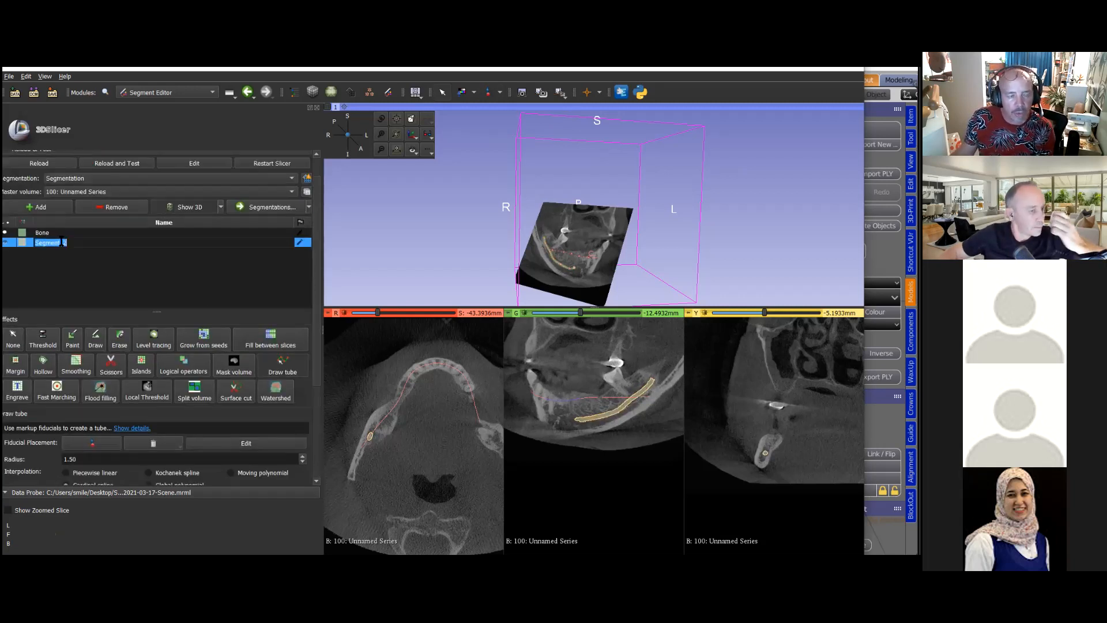
{"action": "type", "text": "Ne"}
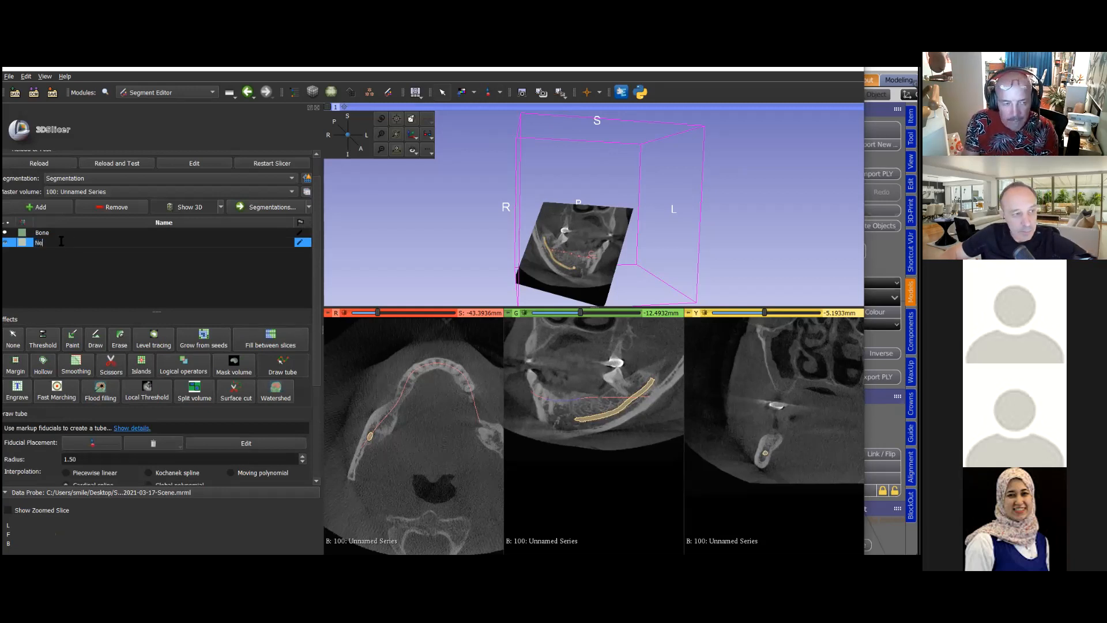
{"action": "type", "text": "rve"}
{"action": "key", "text": "Return"}
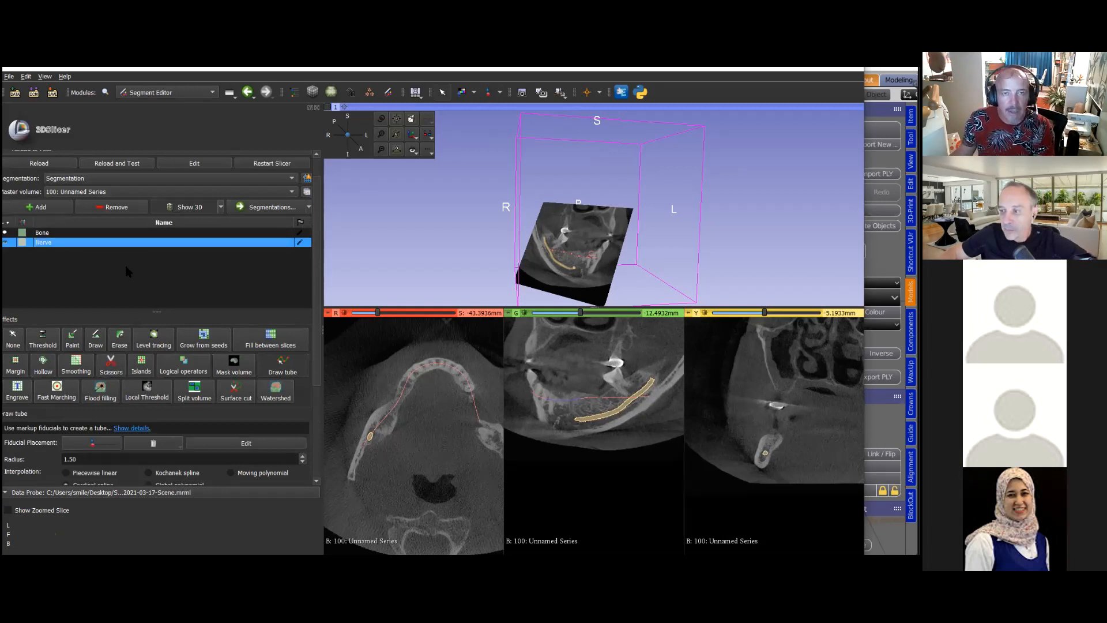
Select the Bone segment and export the segmentation to STL files in the Desktop Zoom folder at size scale 1.000
{"action": "scroll", "coordinate": [187, 269], "scroll_direction": "up", "scroll_amount": 2}
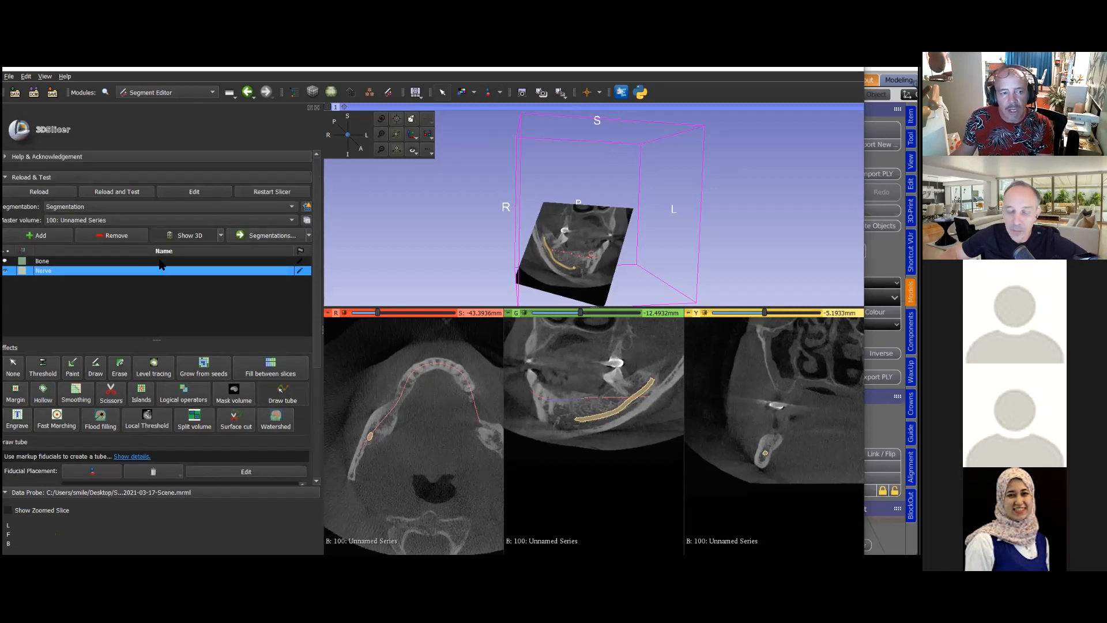
{"action": "left_click", "coordinate": [168, 262]}
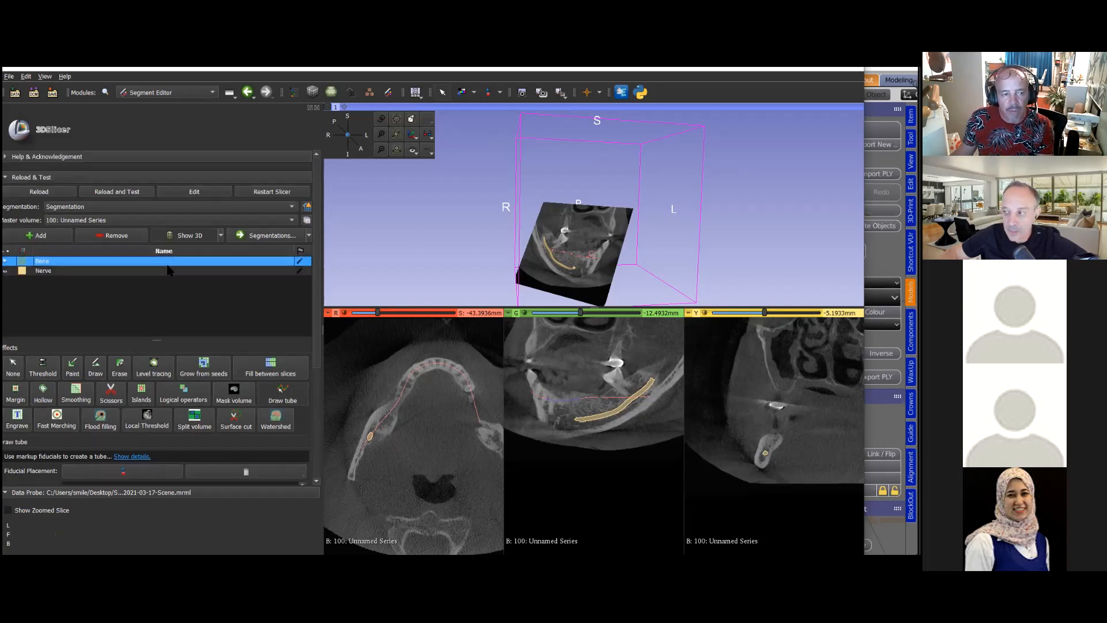
{"action": "left_click", "coordinate": [309, 236]}
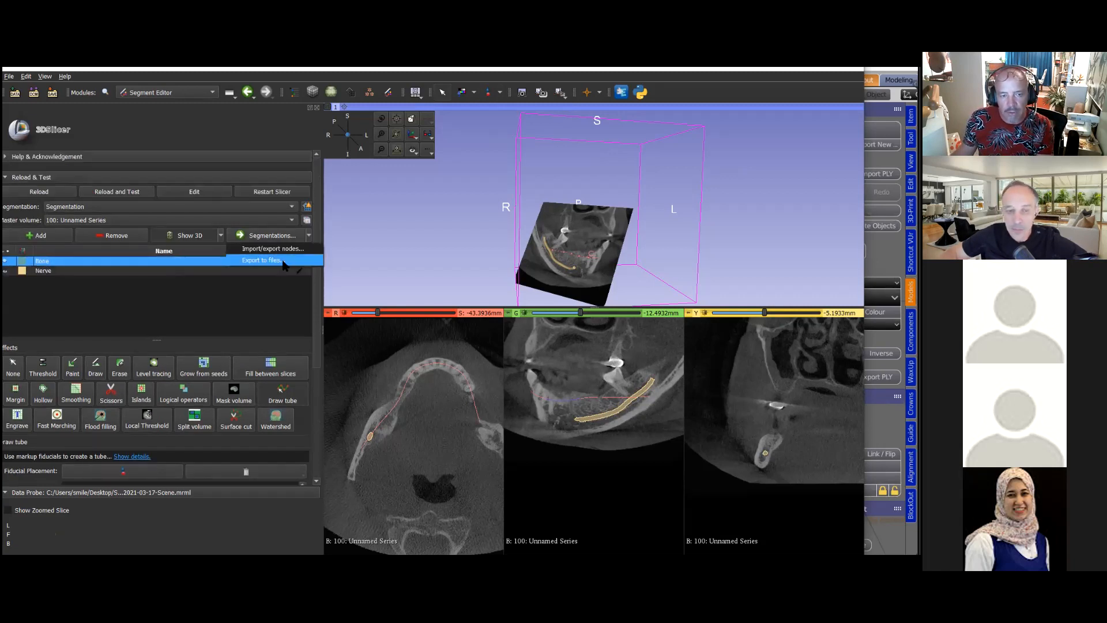
{"action": "left_click", "coordinate": [283, 262]}
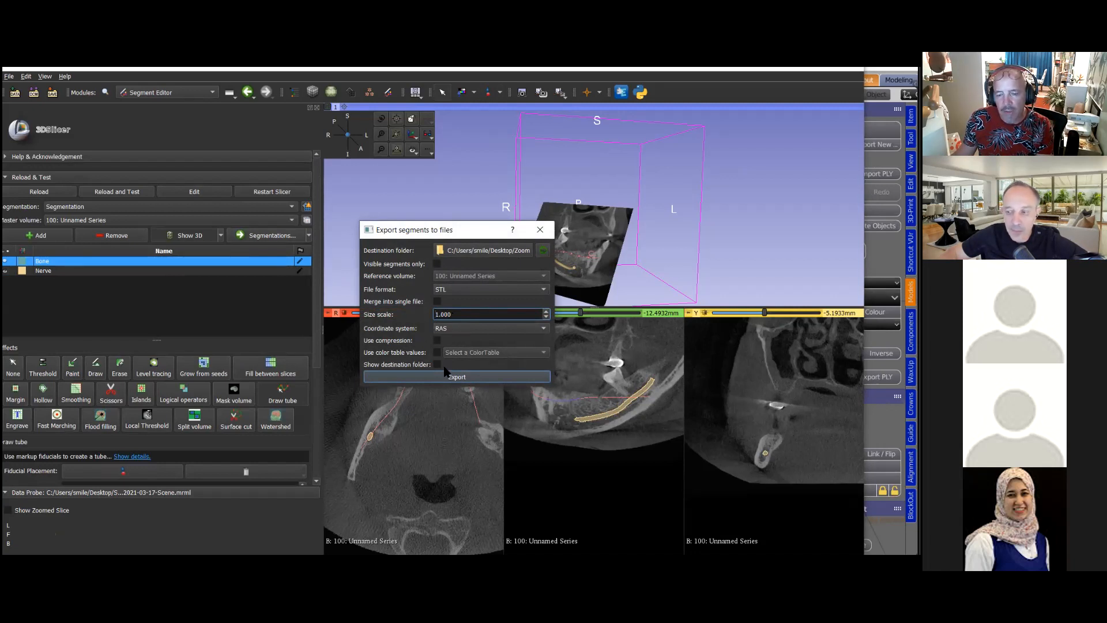
{"action": "left_click", "coordinate": [459, 377]}
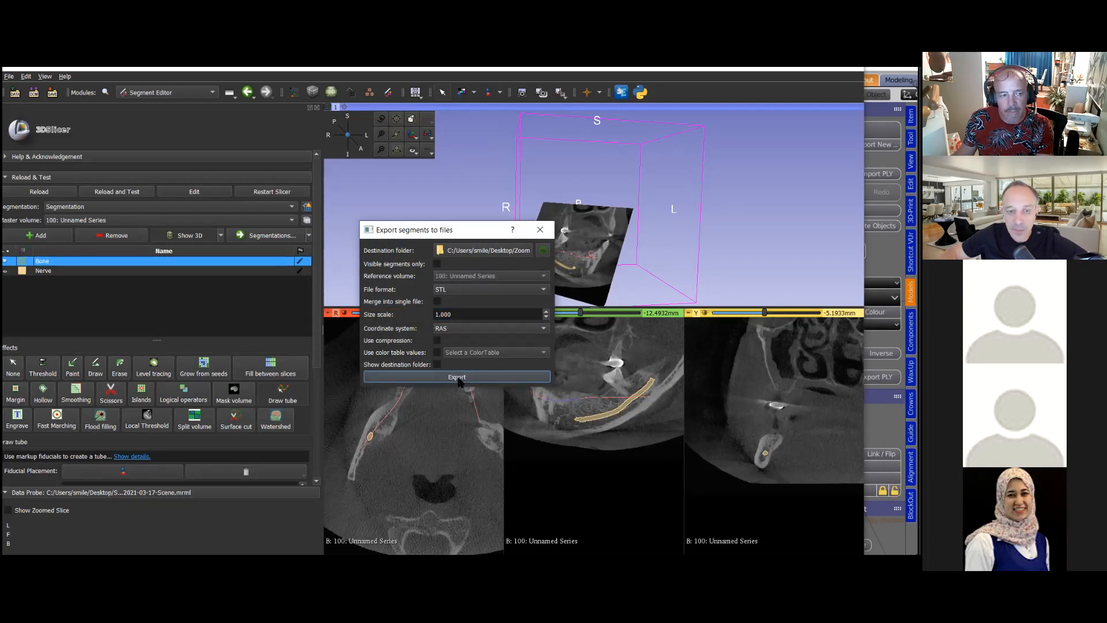
Select the Nerve segment and export it to an STL file in the same Zoom folder
{"action": "left_click", "coordinate": [73, 271]}
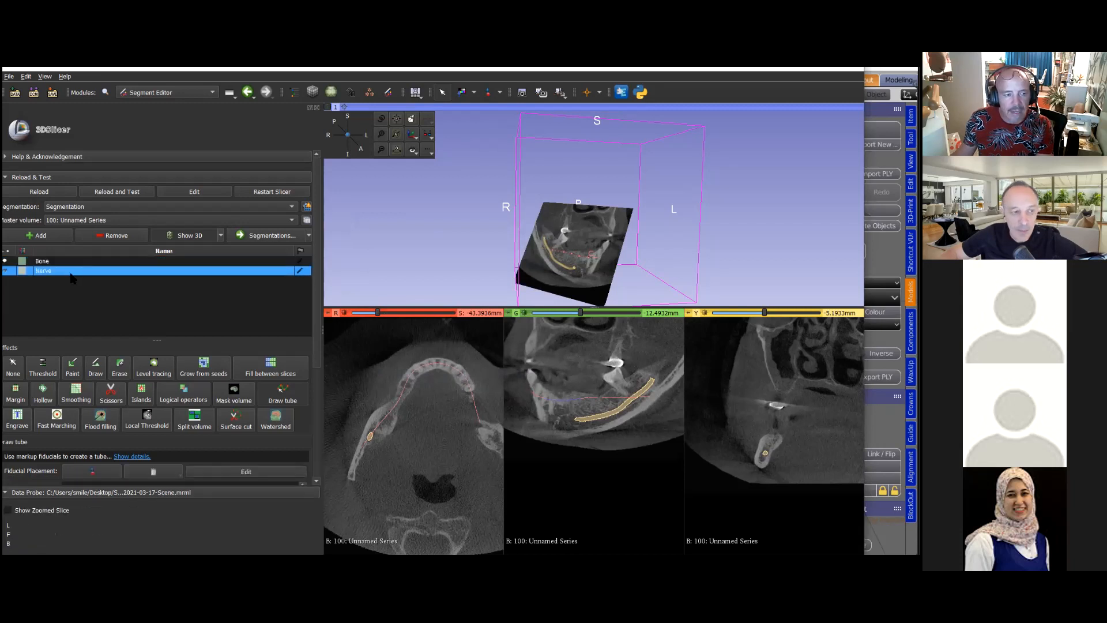
{"action": "left_click", "coordinate": [309, 235]}
{"action": "left_click", "coordinate": [282, 263]}
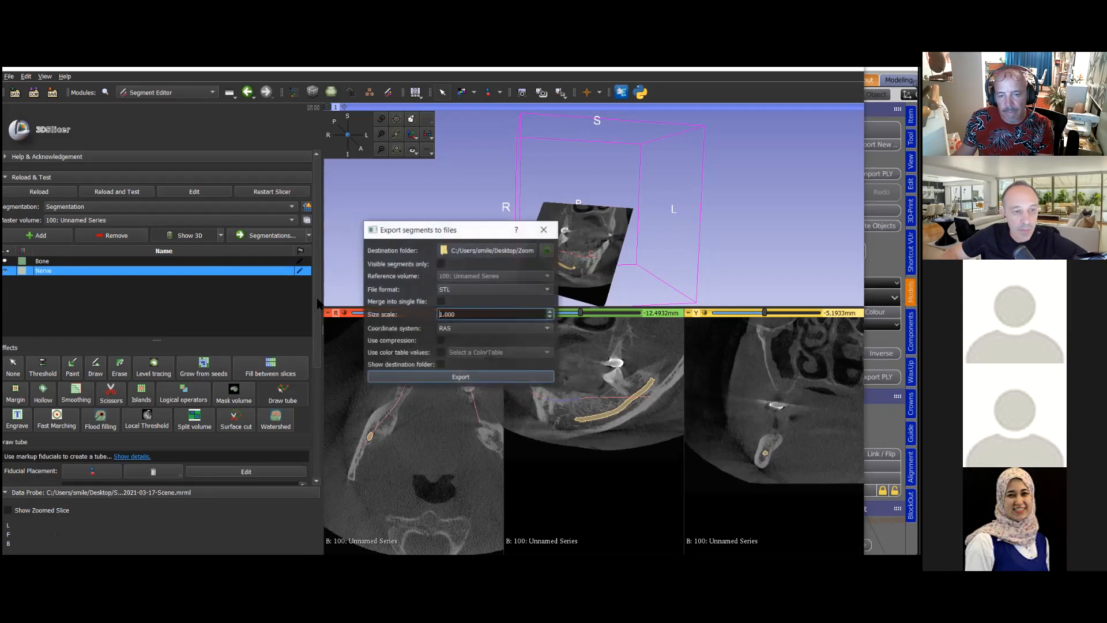
{"action": "left_click", "coordinate": [460, 378]}
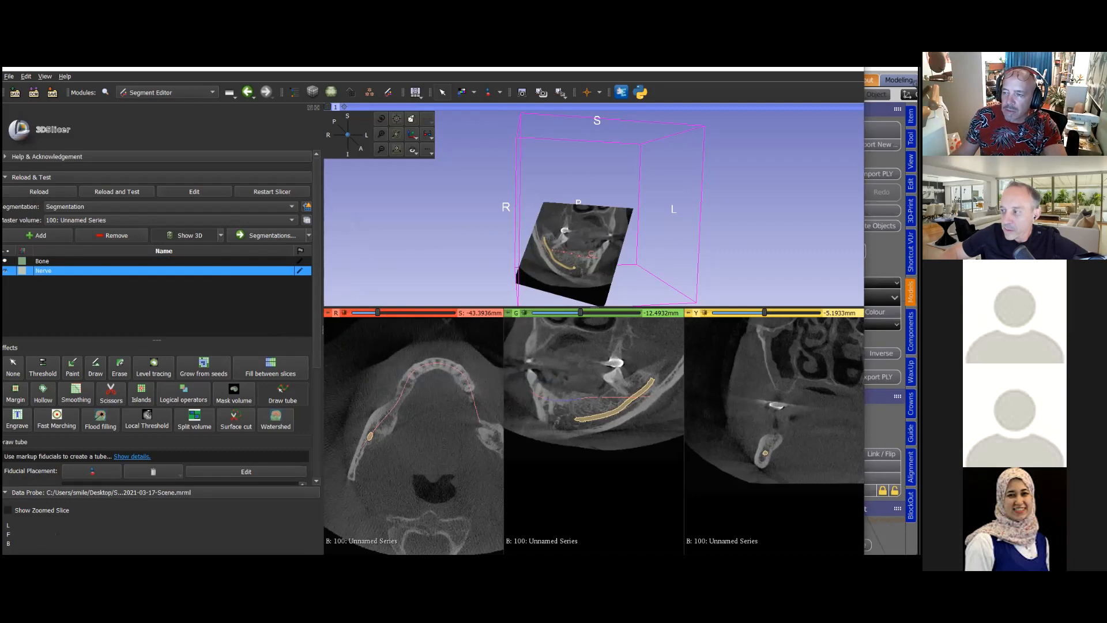
Switch to Blender, enlarge its window, and import Segmentation_Bone.stl and Segmentation_Nerve.stl together from the Zoom folder
{"action": "key", "text": "super+Left"}
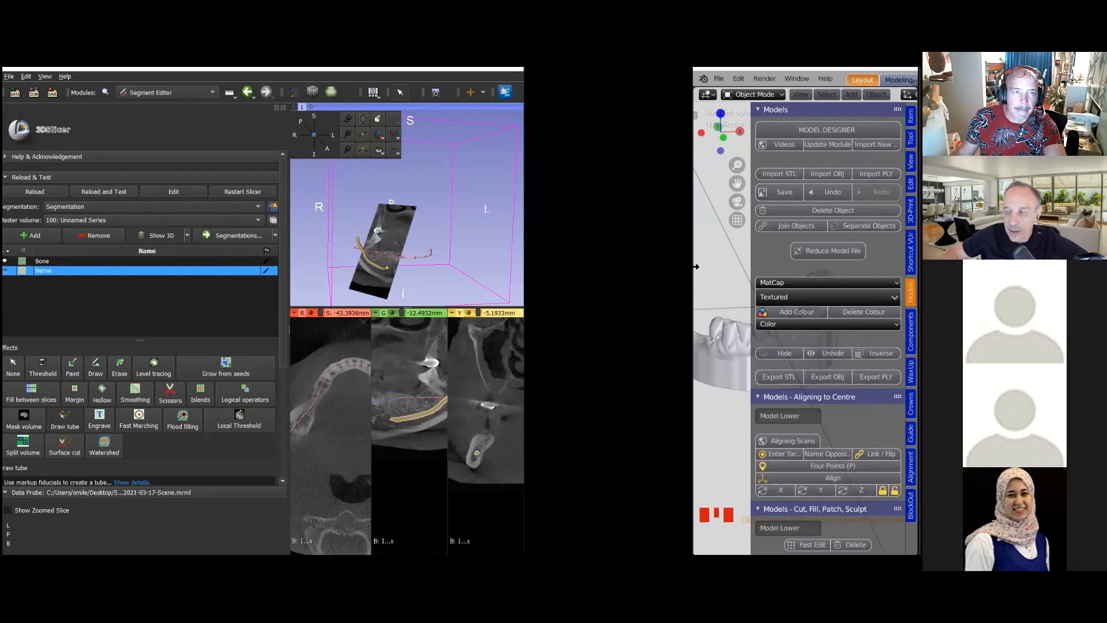
{"action": "left_click_drag", "start_coordinate": [696, 267], "coordinate": [128, 266]}
{"action": "left_click", "coordinate": [153, 78]}
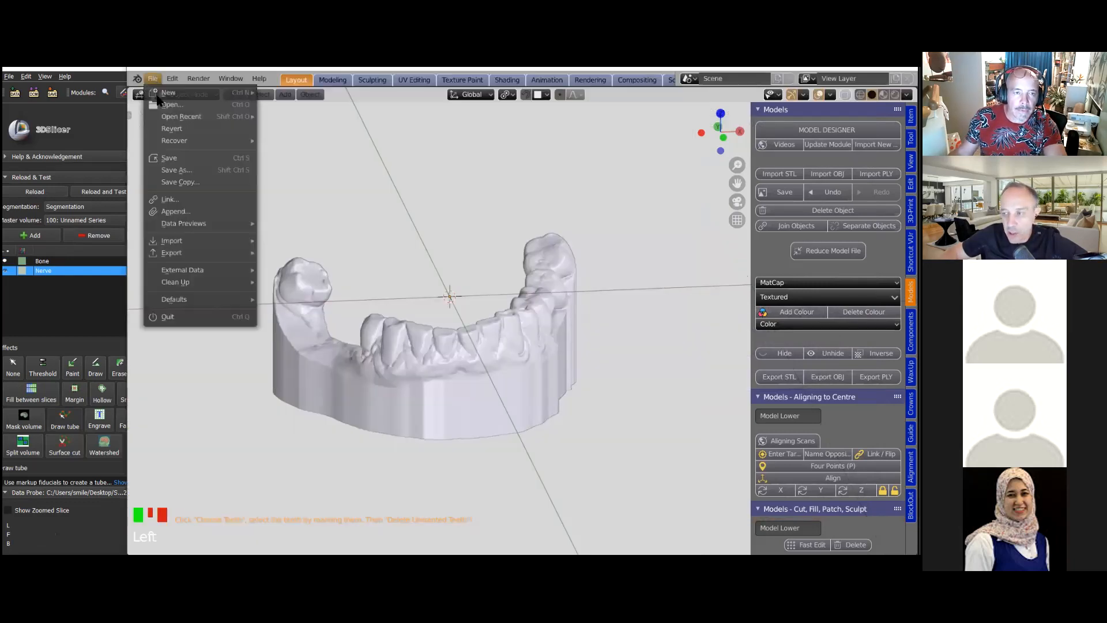
{"action": "mouse_move", "coordinate": [173, 241]}
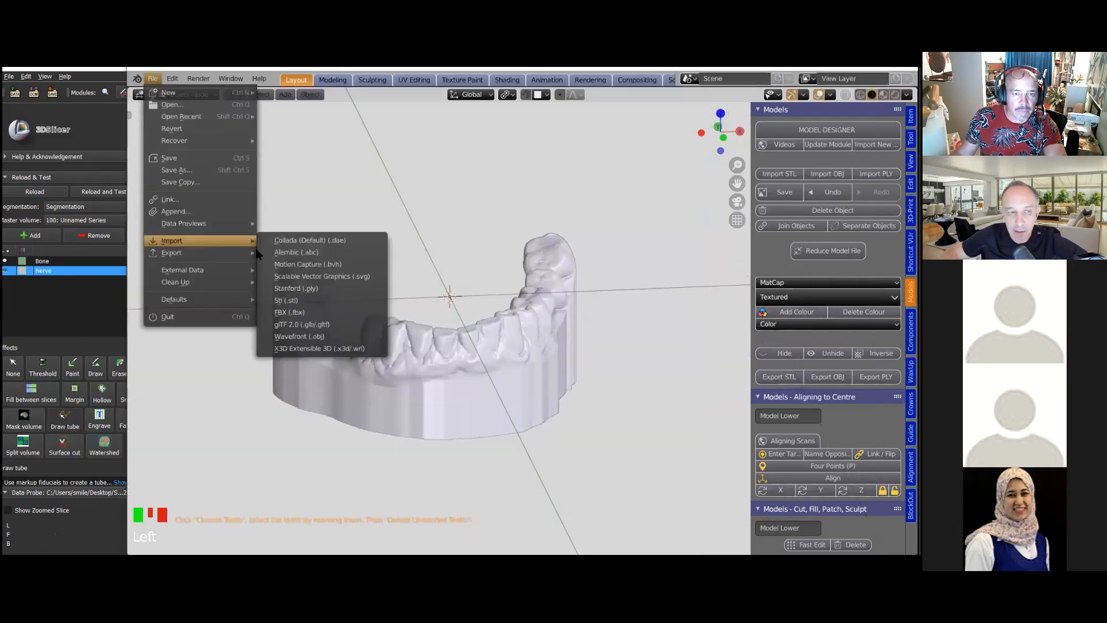
{"action": "left_click", "coordinate": [294, 290]}
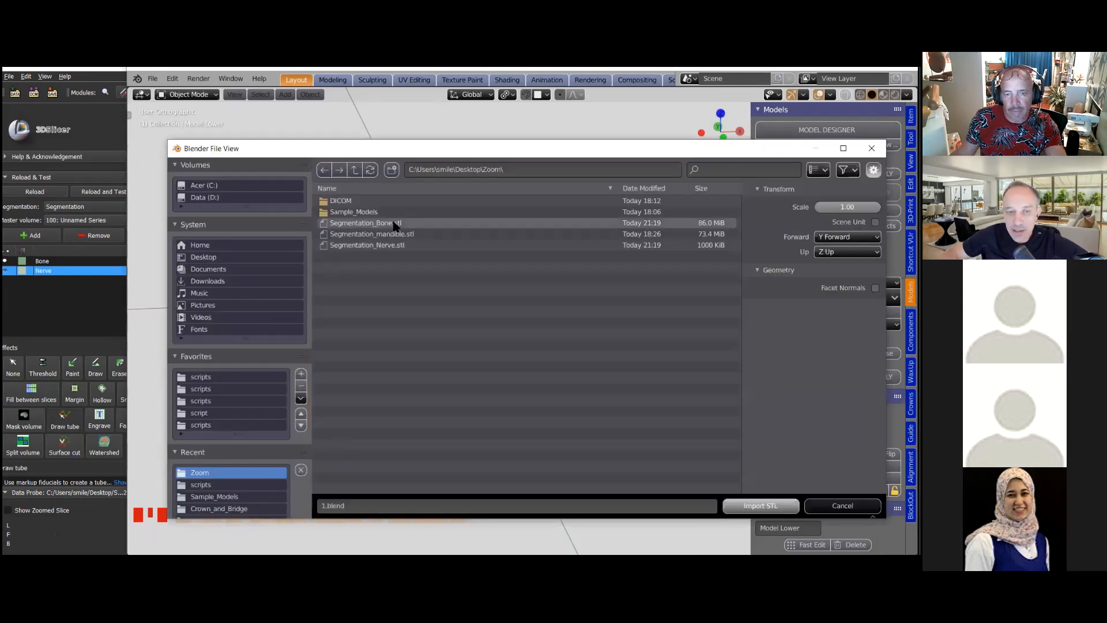
{"action": "left_click", "coordinate": [393, 223]}
{"action": "left_click", "coordinate": [397, 245], "text": "shift"}
{"action": "left_click", "coordinate": [402, 225]}
{"action": "left_click", "coordinate": [400, 246], "text": "ctrl"}
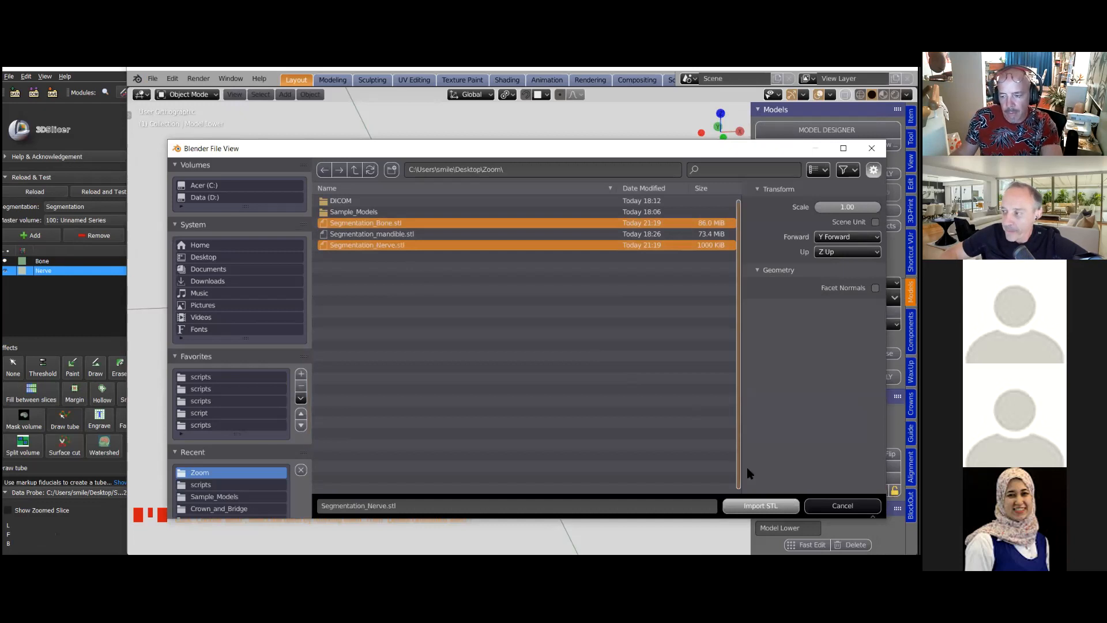
{"action": "left_click", "coordinate": [759, 505]}
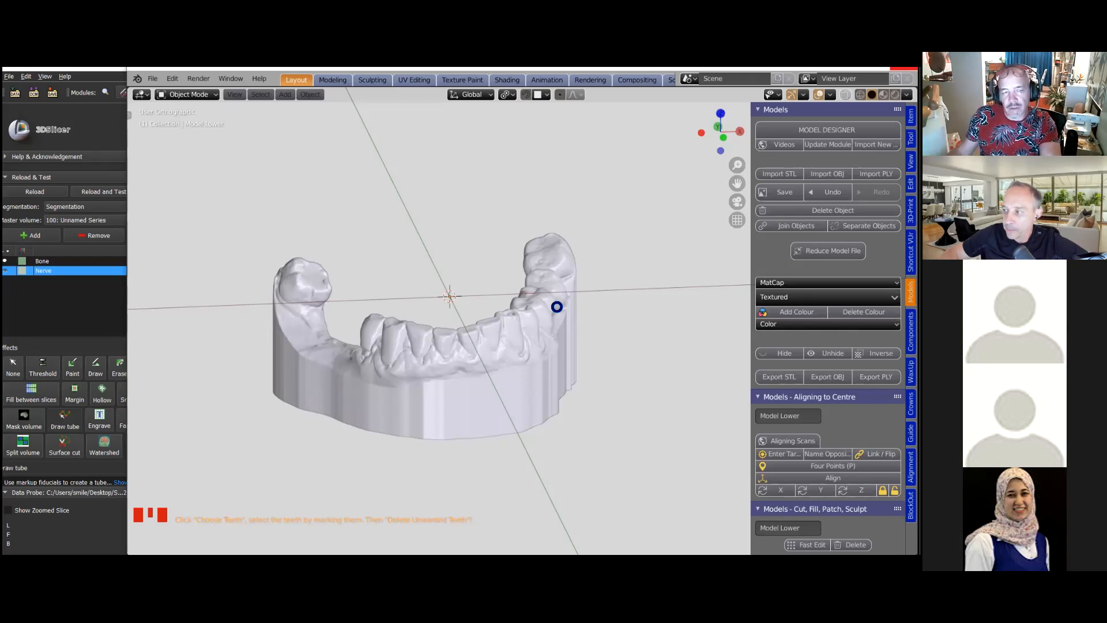
Examine the imported bone and nerve meshes from several sides relative to the lower dental model
{"action": "scroll", "coordinate": [556, 317], "scroll_direction": "down", "scroll_amount": 3}
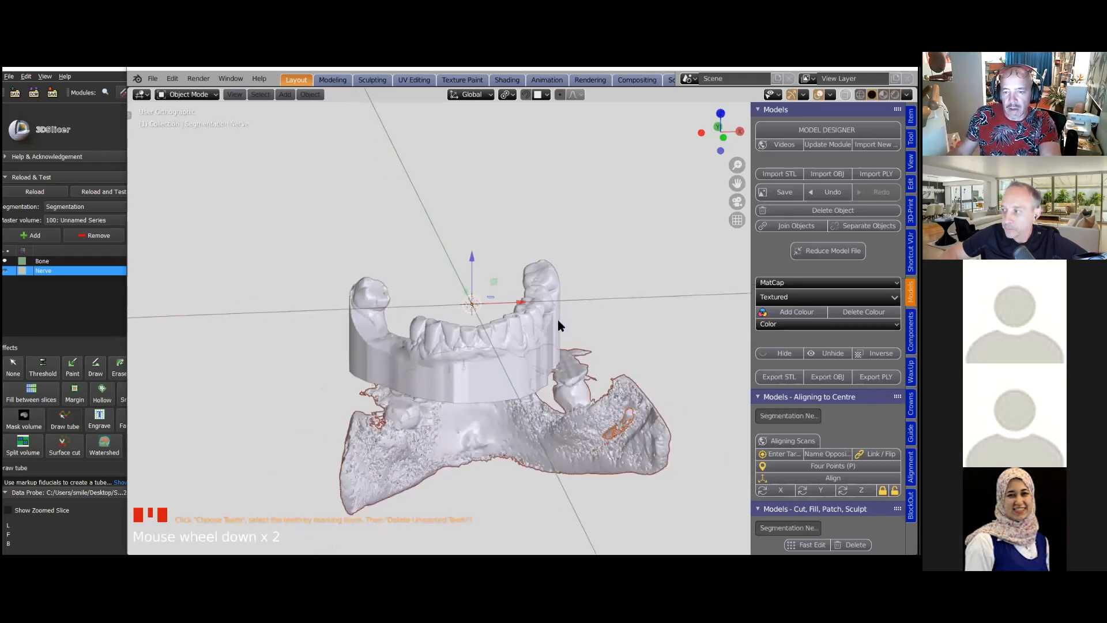
{"action": "middle_click_drag", "start_coordinate": [397, 334], "coordinate": [462, 359]}
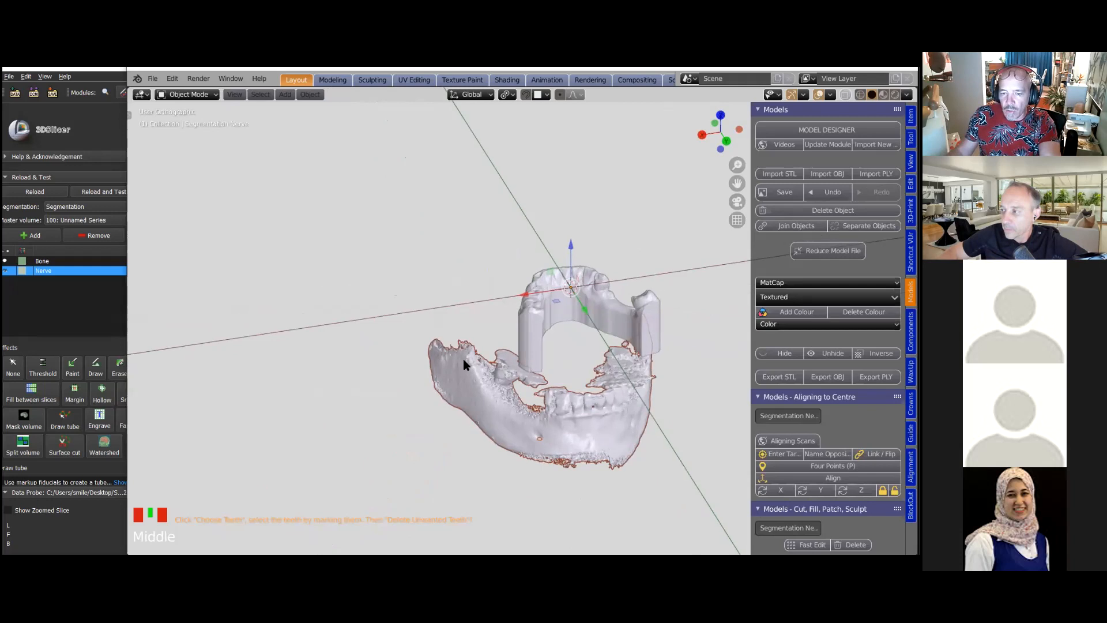
{"action": "scroll", "coordinate": [467, 363], "scroll_direction": "up", "scroll_amount": 5}
{"action": "middle_click_drag", "start_coordinate": [577, 356], "coordinate": [570, 415]}
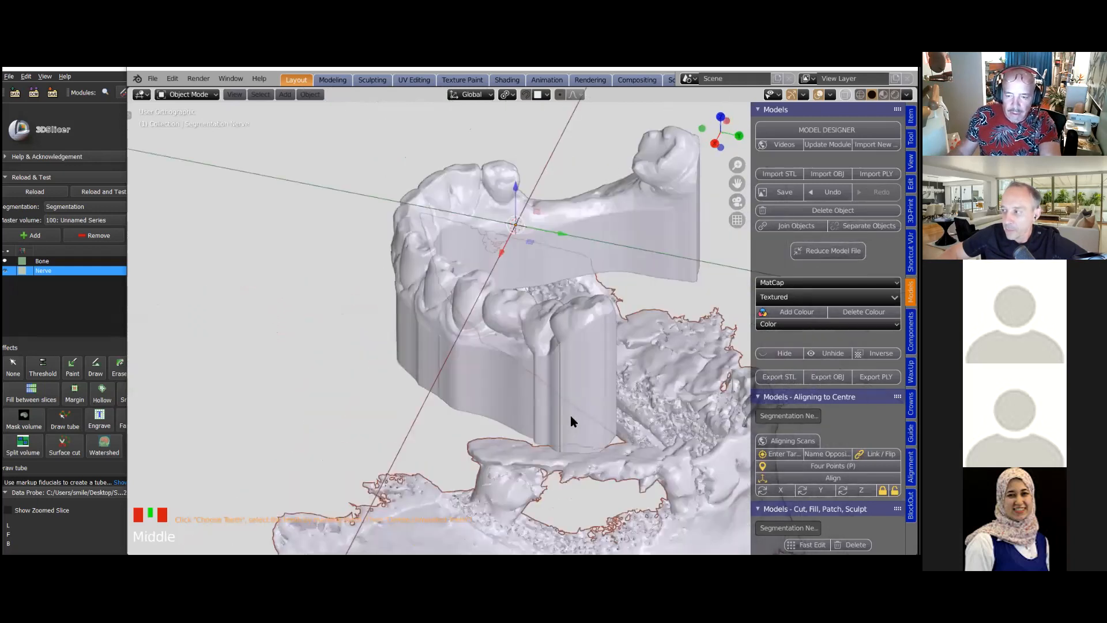
{"action": "scroll", "coordinate": [642, 377], "scroll_direction": "down", "scroll_amount": 3}
{"action": "mouse_move", "coordinate": [641, 378]}
{"action": "middle_mouse_down"}
{"action": "mouse_move", "coordinate": [656, 365]}
{"action": "mouse_move", "coordinate": [648, 384]}
{"action": "middle_mouse_up"}
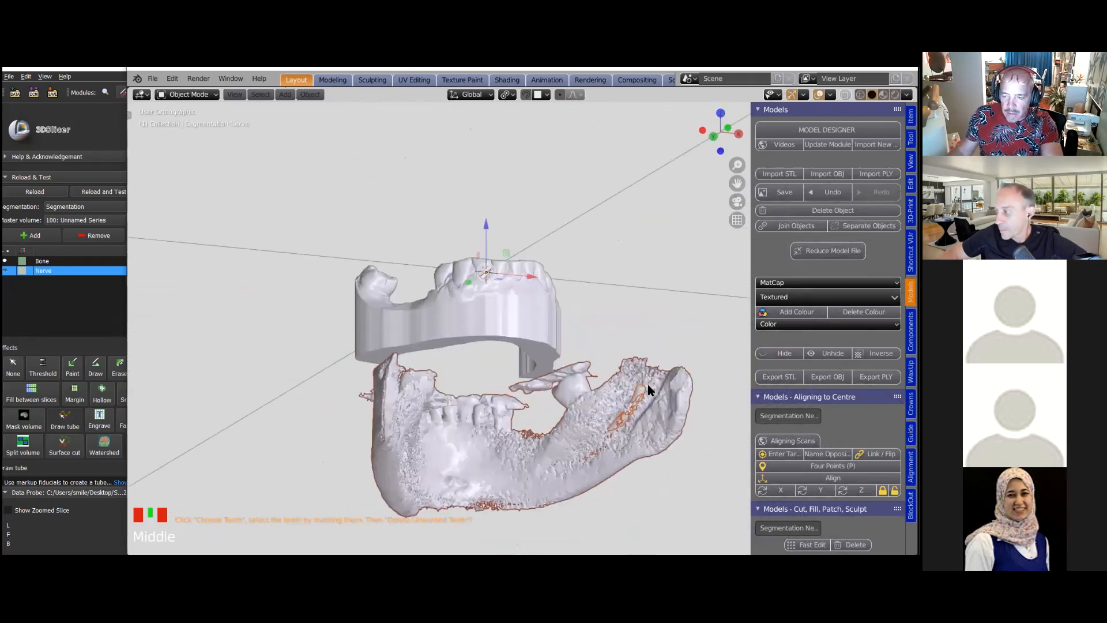
Select the nerve mesh inside the jaw bone and add a red colour to it
{"action": "scroll", "coordinate": [645, 378], "scroll_direction": "up", "scroll_amount": 3}
{"action": "middle_click_drag", "start_coordinate": [492, 291], "coordinate": [555, 339], "text": "shift"}
{"action": "left_click", "coordinate": [555, 342]}
{"action": "left_click", "coordinate": [554, 338]}
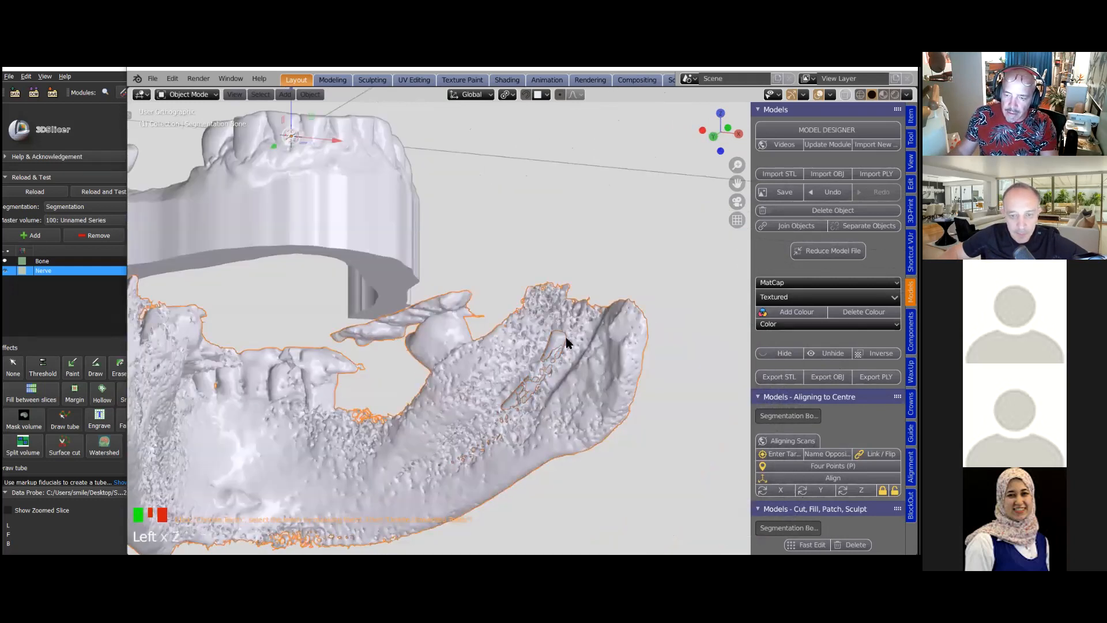
{"action": "left_click", "coordinate": [797, 311]}
{"action": "left_click", "coordinate": [876, 312]}
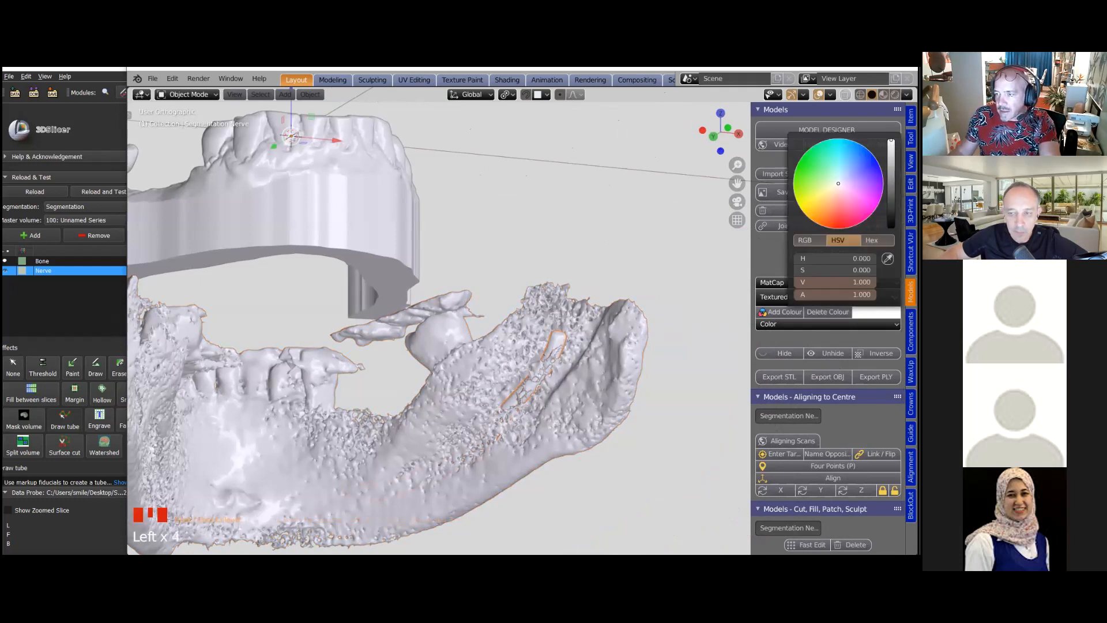
{"action": "left_click", "coordinate": [839, 213]}
{"action": "middle_click_drag", "start_coordinate": [475, 312], "coordinate": [504, 325]}
{"action": "scroll", "coordinate": [503, 327], "scroll_direction": "up", "scroll_amount": 2}
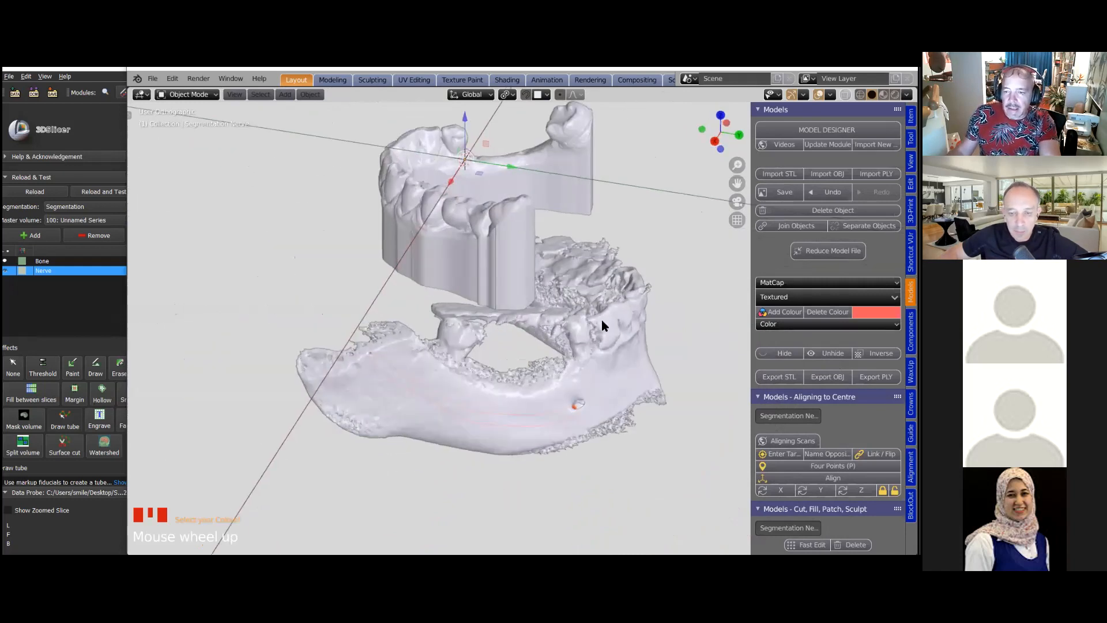
Select the lower dental model and open the Alignment module tools, widening them until their labels are readable
{"action": "middle_click_drag", "start_coordinate": [600, 330], "coordinate": [535, 260]}
{"action": "left_click", "coordinate": [536, 261]}
{"action": "scroll", "coordinate": [614, 297], "scroll_direction": "down", "scroll_amount": 4}
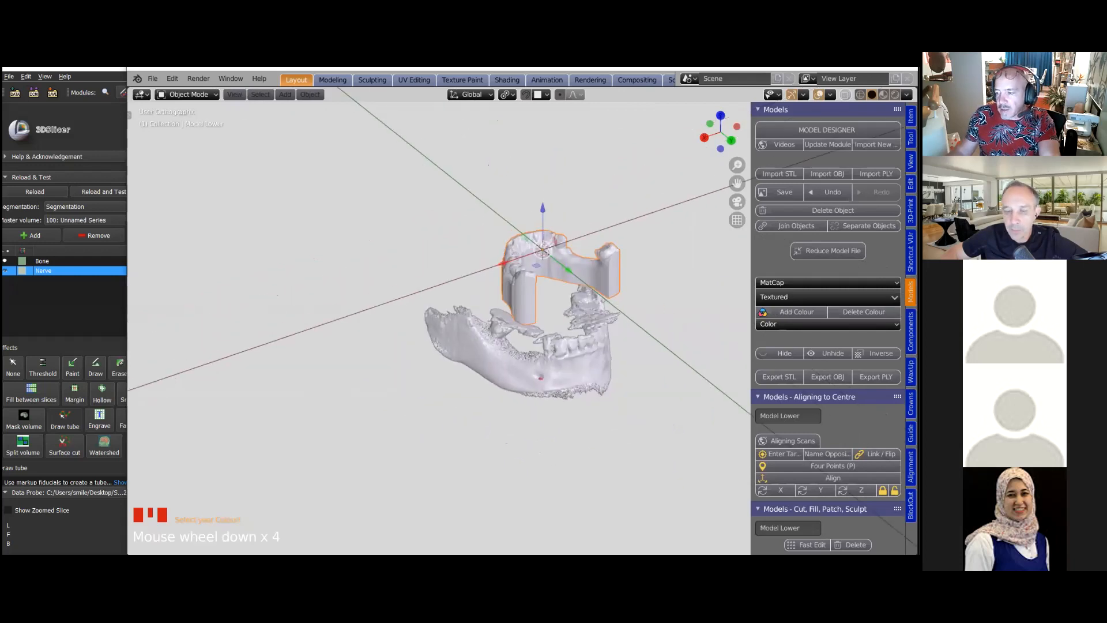
{"action": "left_click", "coordinate": [911, 466]}
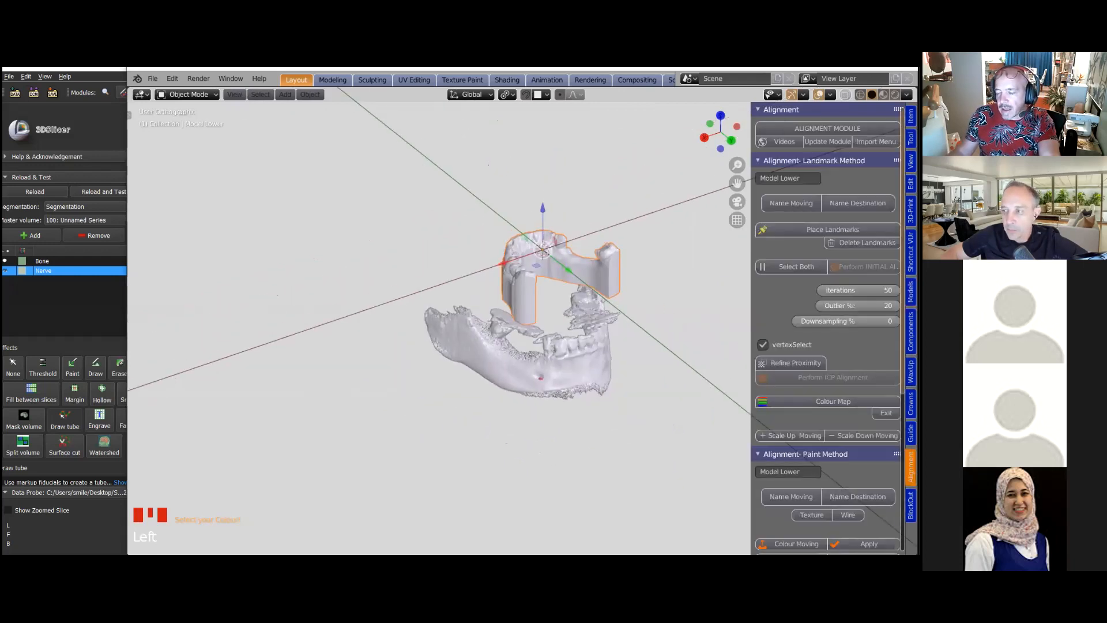
{"action": "left_click_drag", "start_coordinate": [752, 319], "coordinate": [718, 318]}
From above, rotate the lower dental model to face the same way as the jaw bone and move it towards the bone
{"action": "middle_click_drag", "start_coordinate": [505, 334], "coordinate": [641, 281]}
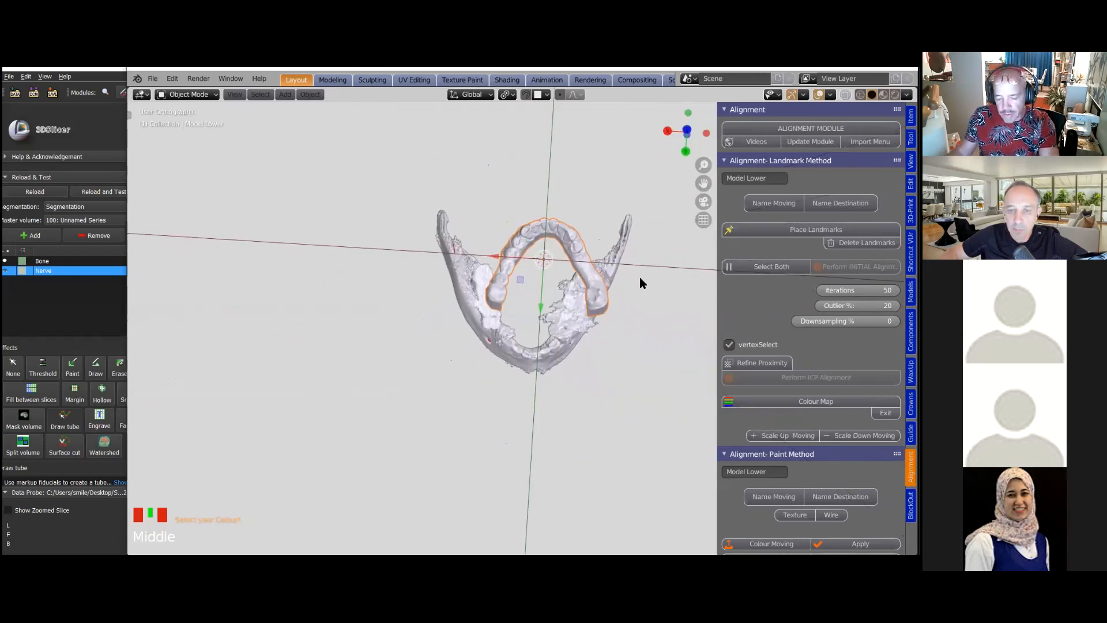
{"action": "key", "text": "r"}
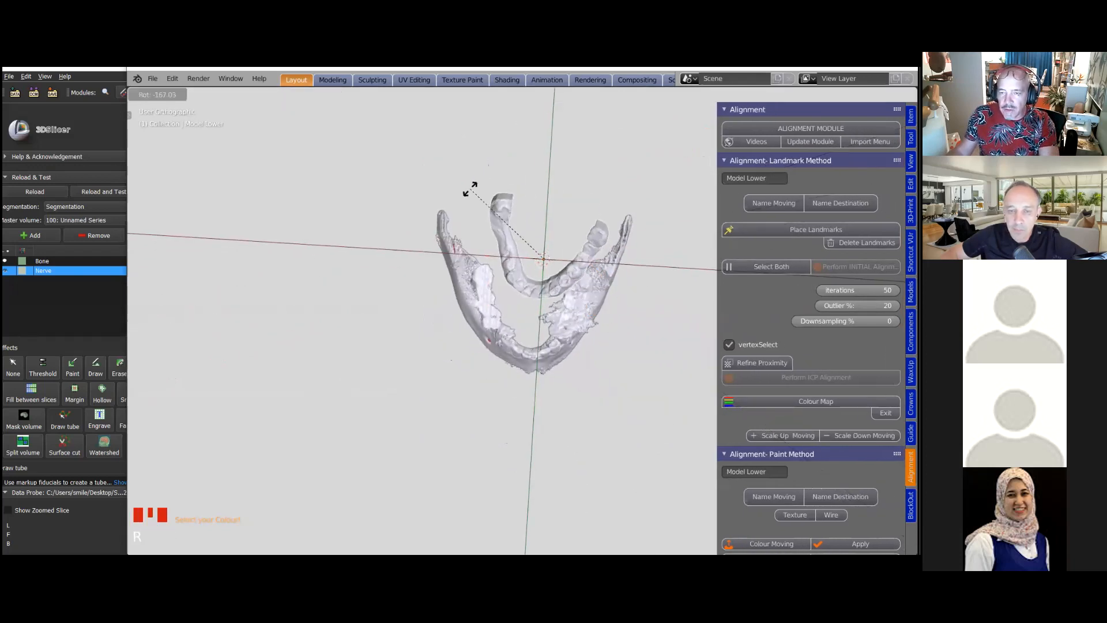
{"action": "left_click", "coordinate": [453, 196]}
{"action": "key", "text": "g"}
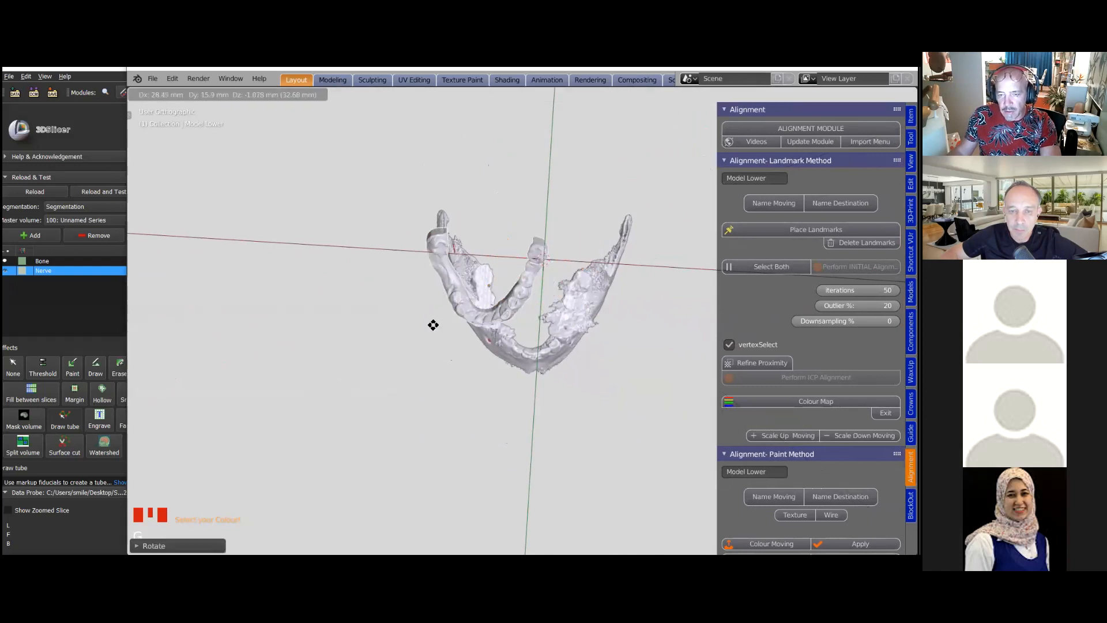
{"action": "left_click", "coordinate": [417, 365]}
Rotate the lower dental model again from another view and move it down beside the jaw bone
{"action": "middle_click_drag", "start_coordinate": [417, 365], "coordinate": [507, 329]}
{"action": "middle_click_drag", "start_coordinate": [438, 357], "coordinate": [412, 390]}
{"action": "key", "text": "r"}
{"action": "left_click", "coordinate": [515, 352]}
{"action": "scroll", "coordinate": [475, 378], "scroll_direction": "up", "scroll_amount": 3}
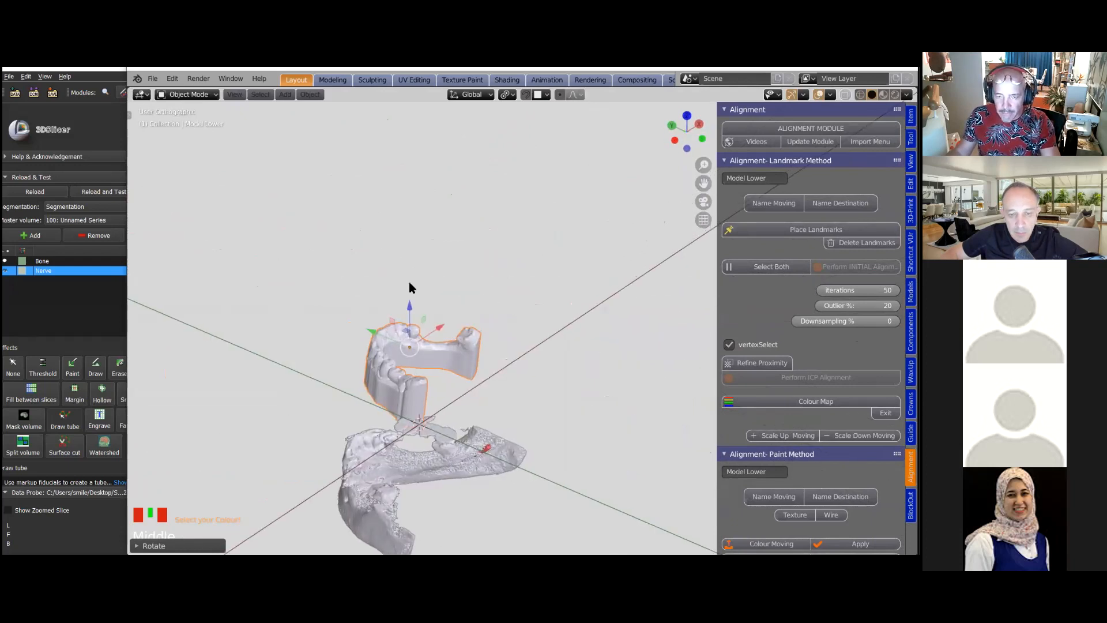
{"action": "middle_click_drag", "start_coordinate": [413, 282], "coordinate": [419, 241], "text": "shift"}
{"action": "key", "text": "g"}
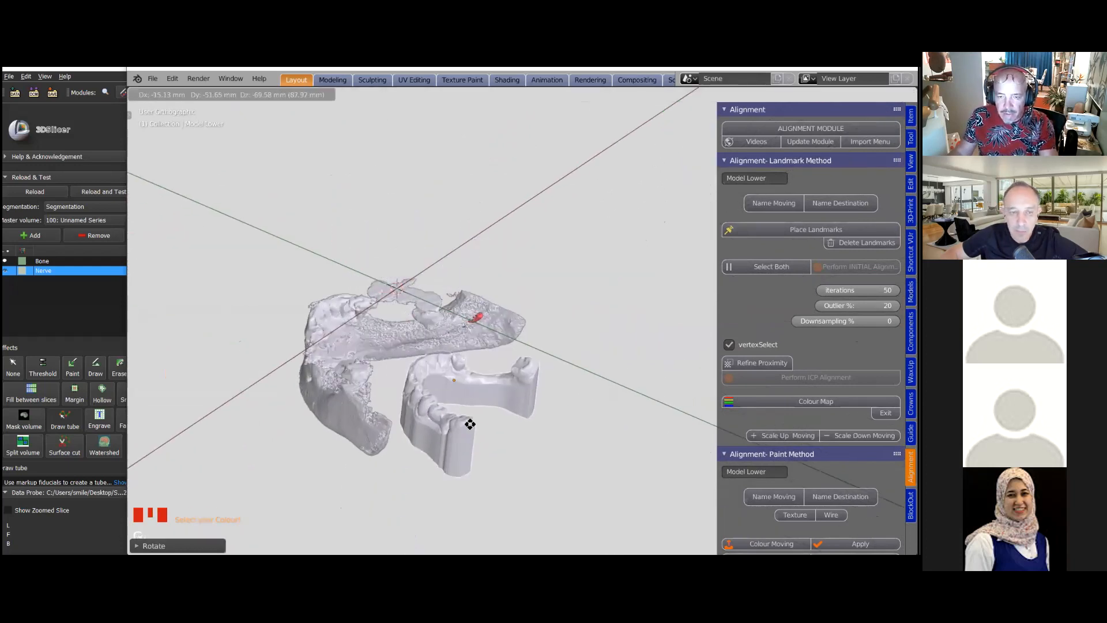
{"action": "left_click", "coordinate": [470, 429]}
Name the lower dental model as the moving object and the jaw bone as the destination for the landmark alignment
{"action": "middle_click_drag", "start_coordinate": [469, 429], "coordinate": [583, 369]}
{"action": "scroll", "coordinate": [420, 431], "scroll_direction": "down", "scroll_amount": 1}
{"action": "scroll", "coordinate": [358, 424], "scroll_direction": "up", "scroll_amount": 3}
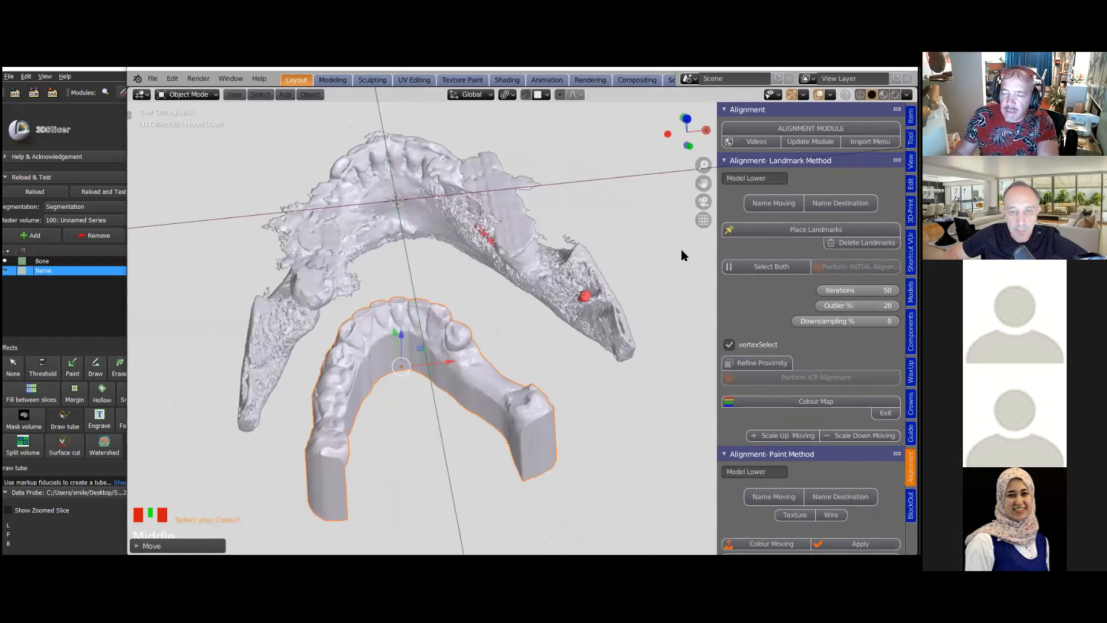
{"action": "left_click", "coordinate": [774, 203]}
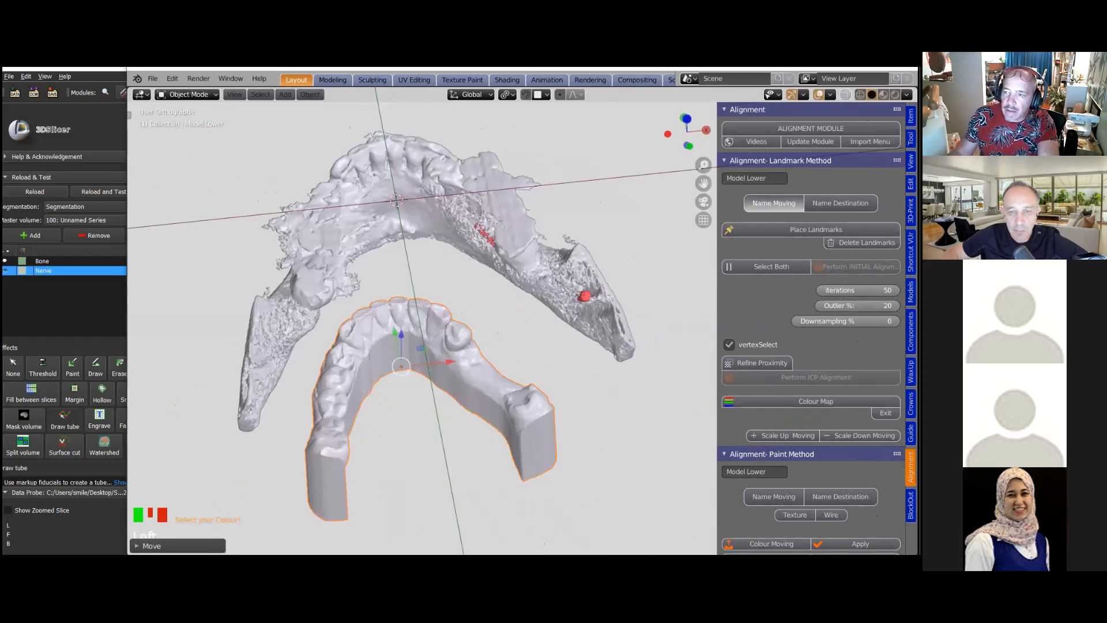
{"action": "left_click", "coordinate": [533, 297]}
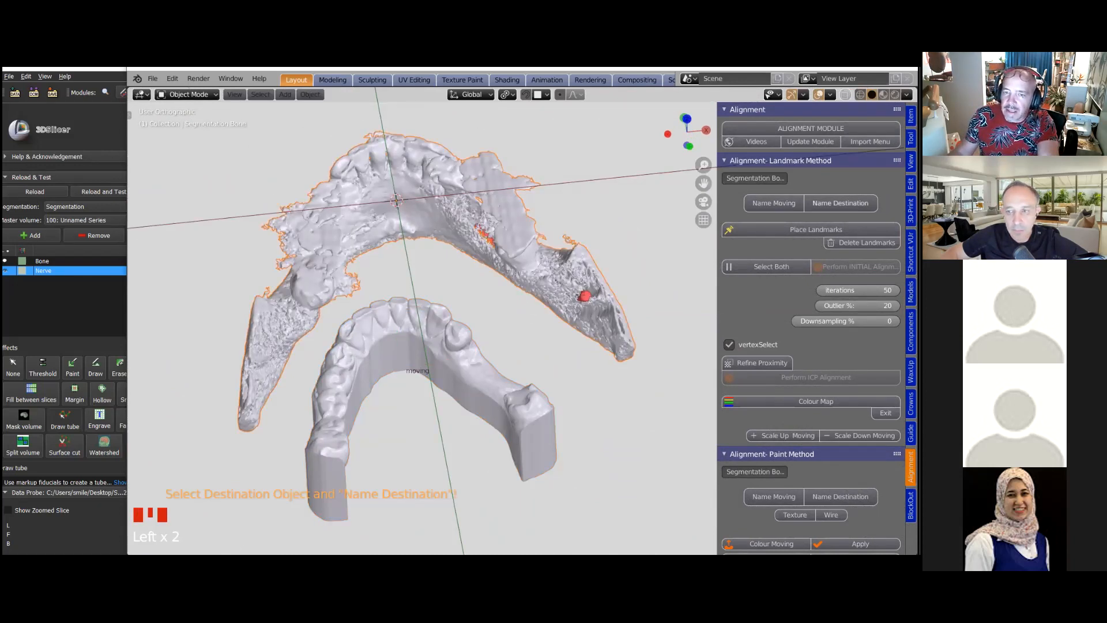
{"action": "left_click", "coordinate": [839, 203]}
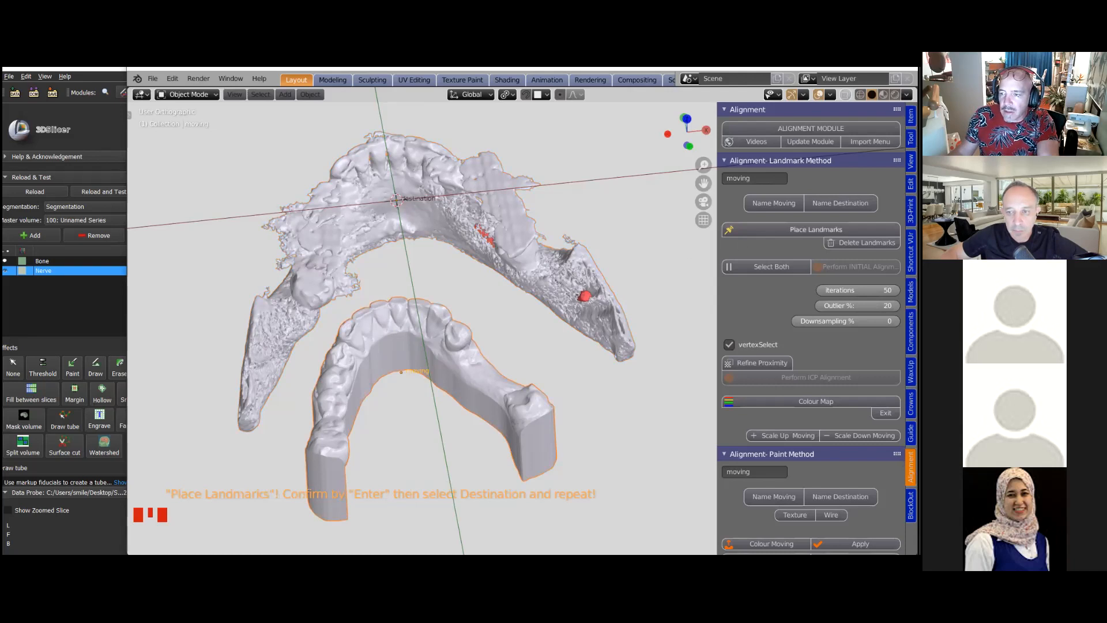
Place four landmarks around the dental arch of the lower model, from one back molar across the front teeth to the other
{"action": "left_click", "coordinate": [816, 230]}
{"action": "middle_click_drag", "start_coordinate": [463, 348], "coordinate": [505, 333]}
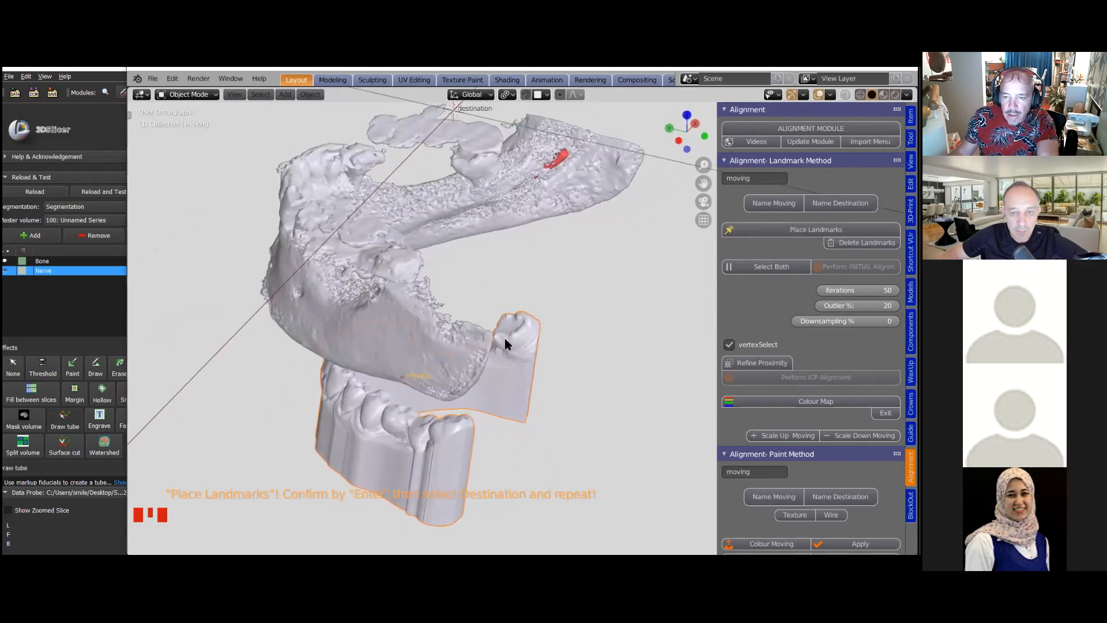
{"action": "middle_click_drag", "start_coordinate": [441, 356], "coordinate": [423, 402]}
{"action": "scroll", "coordinate": [458, 389], "scroll_direction": "up", "scroll_amount": 2}
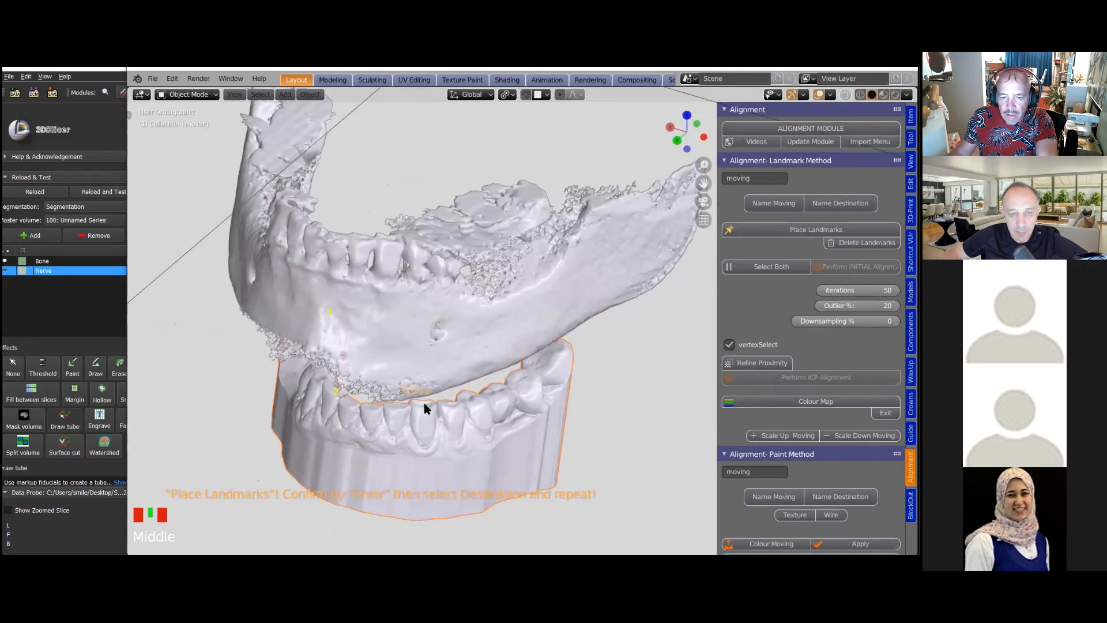
{"action": "scroll", "coordinate": [496, 390], "scroll_direction": "down", "scroll_amount": 1}
{"action": "scroll", "coordinate": [507, 386], "scroll_direction": "down", "scroll_amount": 1}
{"action": "middle_click_drag", "start_coordinate": [506, 384], "coordinate": [331, 360]}
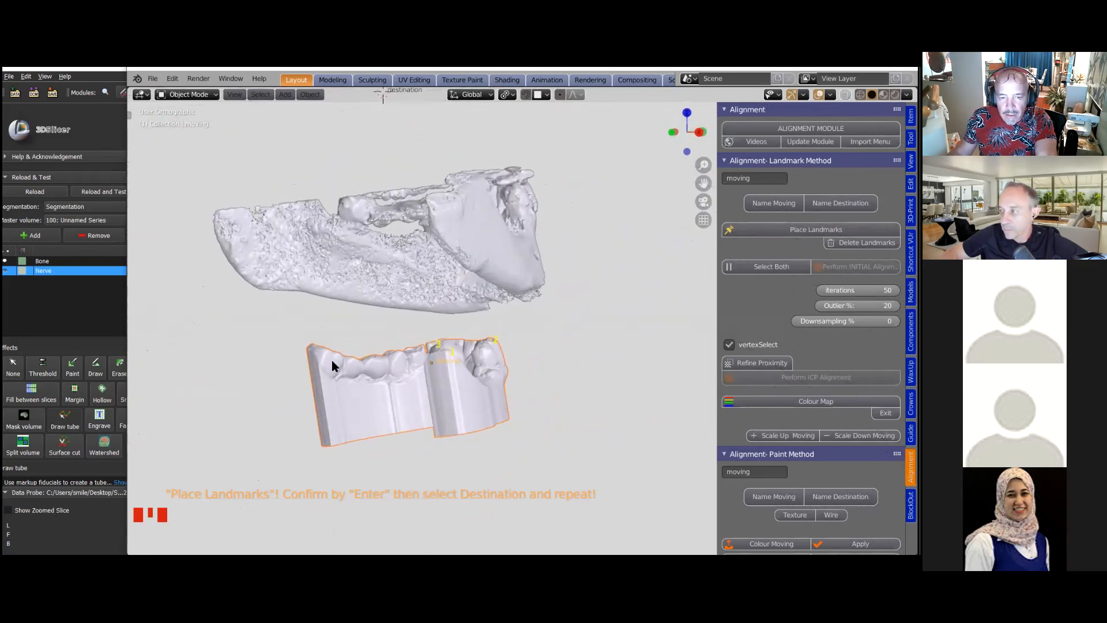
{"action": "middle_click_drag", "start_coordinate": [244, 354], "coordinate": [295, 396]}
{"action": "middle_click_drag", "start_coordinate": [298, 409], "coordinate": [601, 324]}
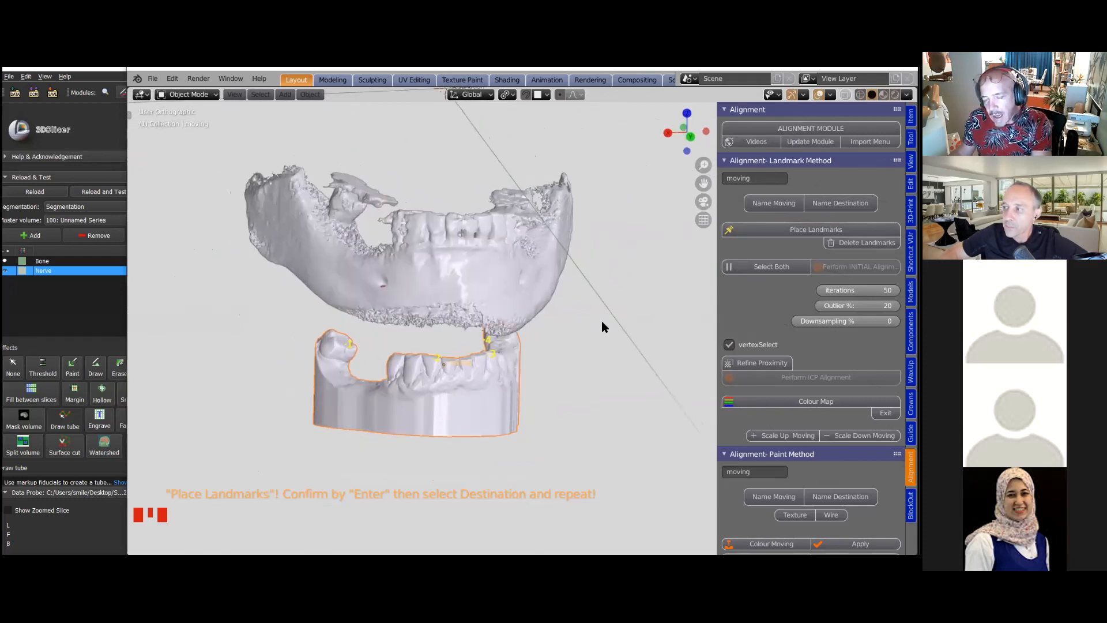
Select the jaw bone and place four landmarks on its teeth, matching the points and order used on the dental model
{"action": "left_click", "coordinate": [472, 267]}
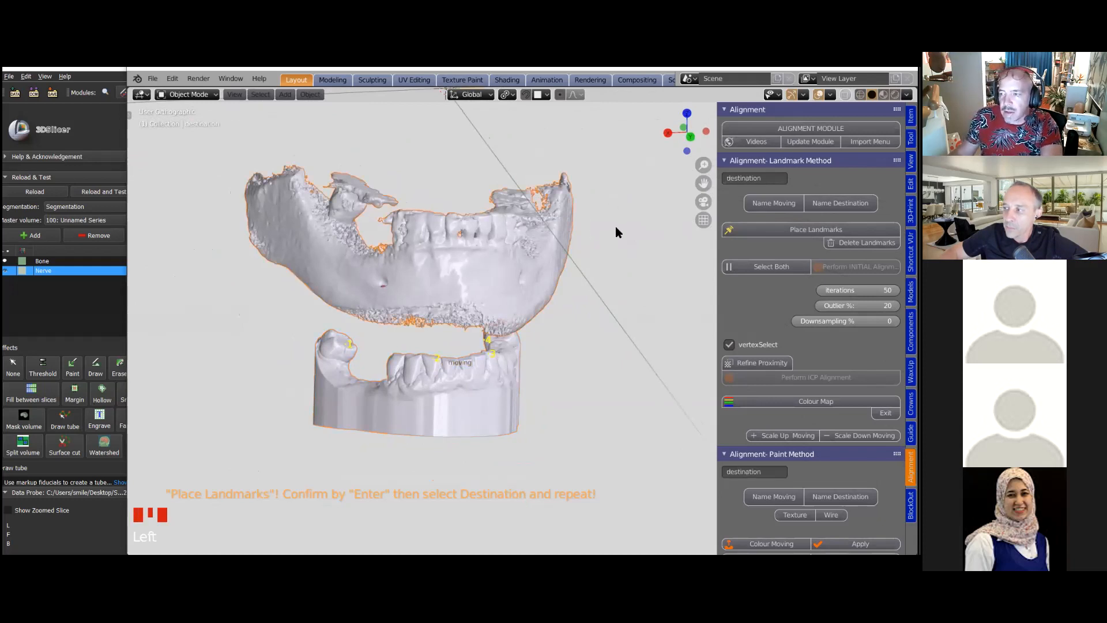
{"action": "left_click", "coordinate": [527, 235]}
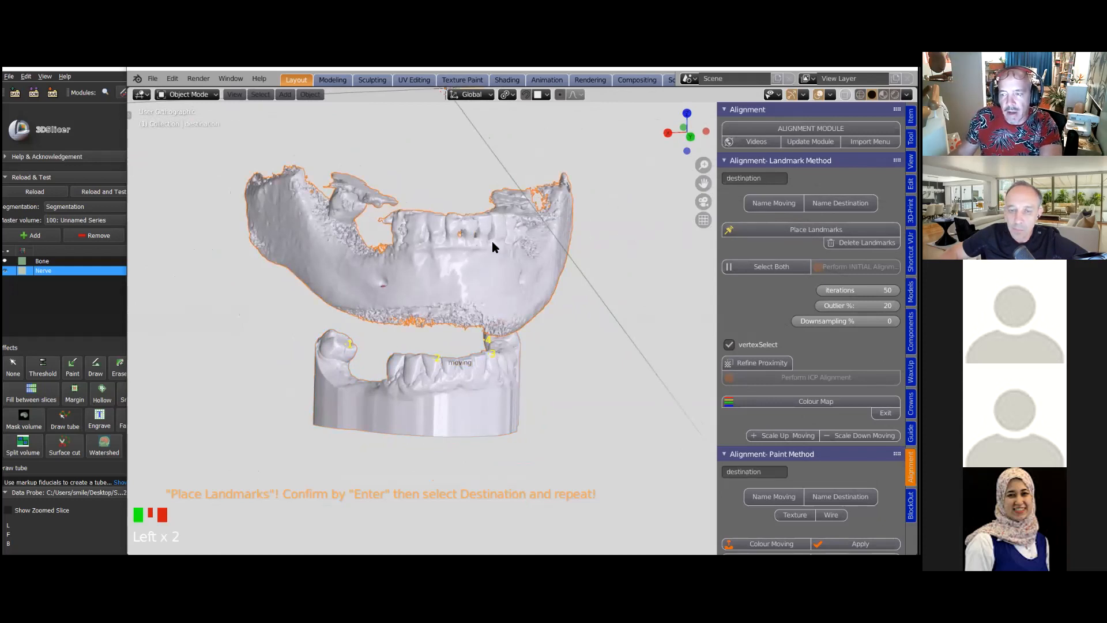
{"action": "middle_click_drag", "start_coordinate": [463, 282], "coordinate": [476, 253]}
{"action": "scroll", "coordinate": [493, 234], "scroll_direction": "up", "scroll_amount": 2}
{"action": "middle_click_drag", "start_coordinate": [508, 213], "coordinate": [464, 147]}
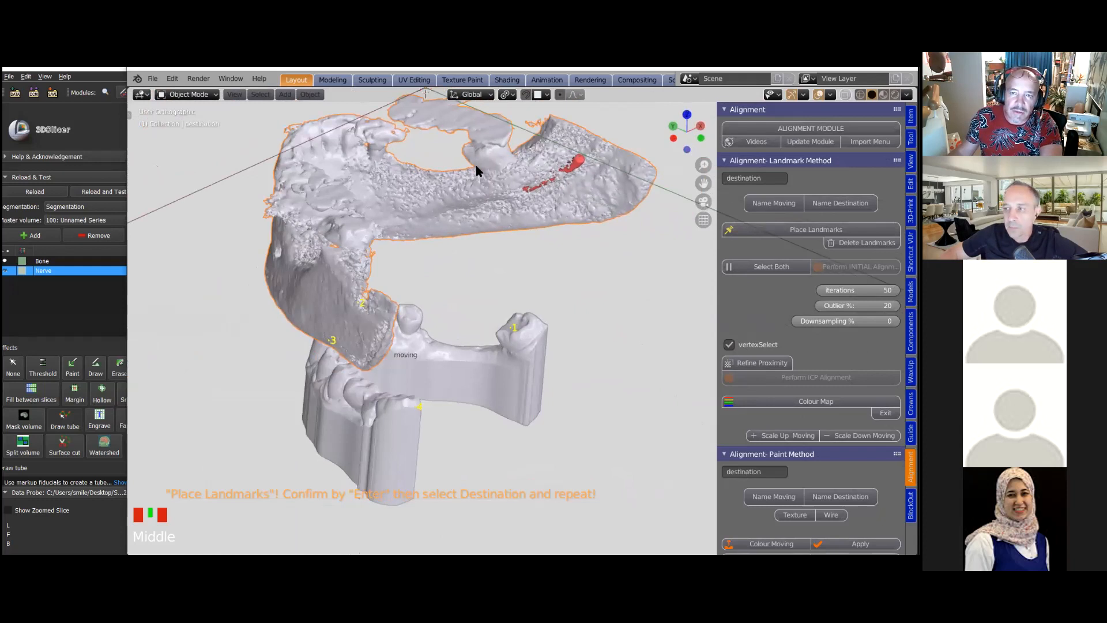
{"action": "middle_click_drag", "start_coordinate": [441, 165], "coordinate": [461, 244]}
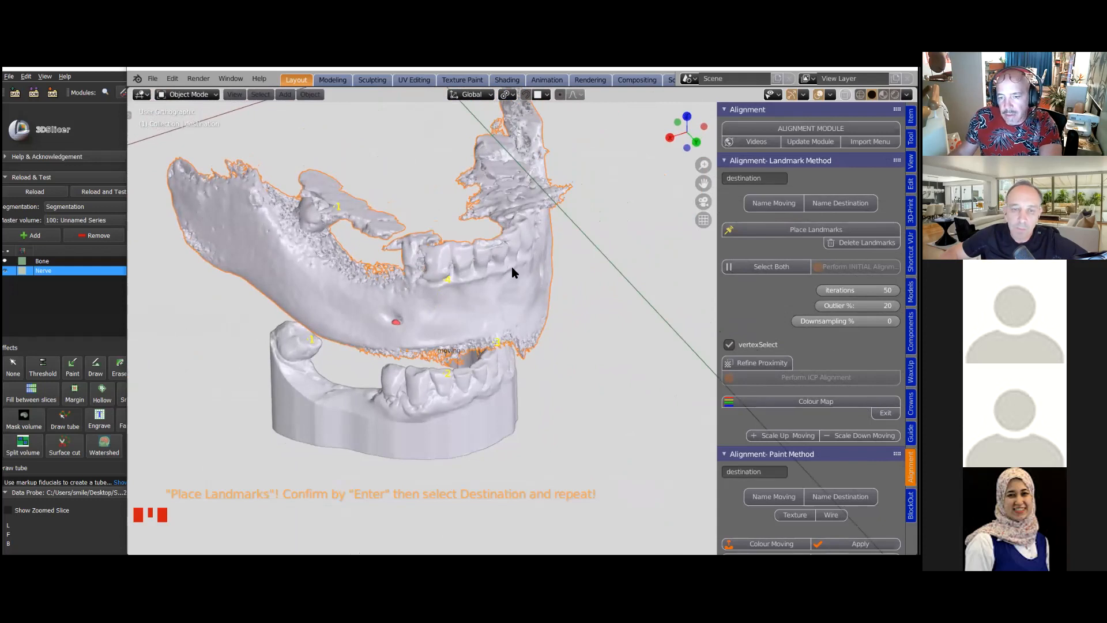
{"action": "middle_click_drag", "start_coordinate": [464, 247], "coordinate": [307, 198]}
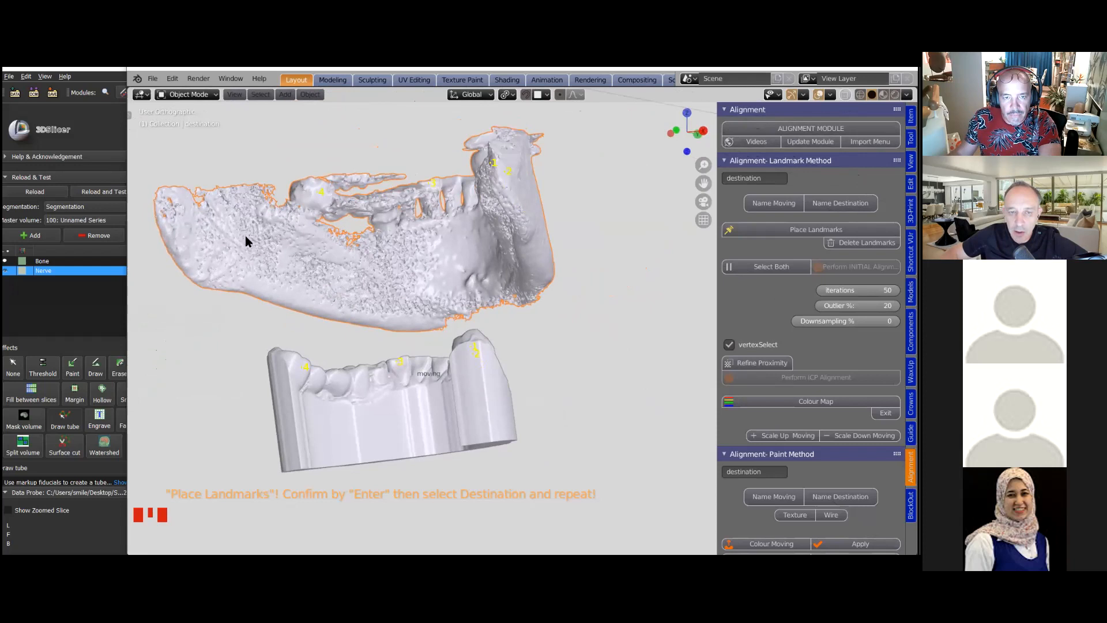
{"action": "middle_click_drag", "start_coordinate": [399, 291], "coordinate": [464, 291]}
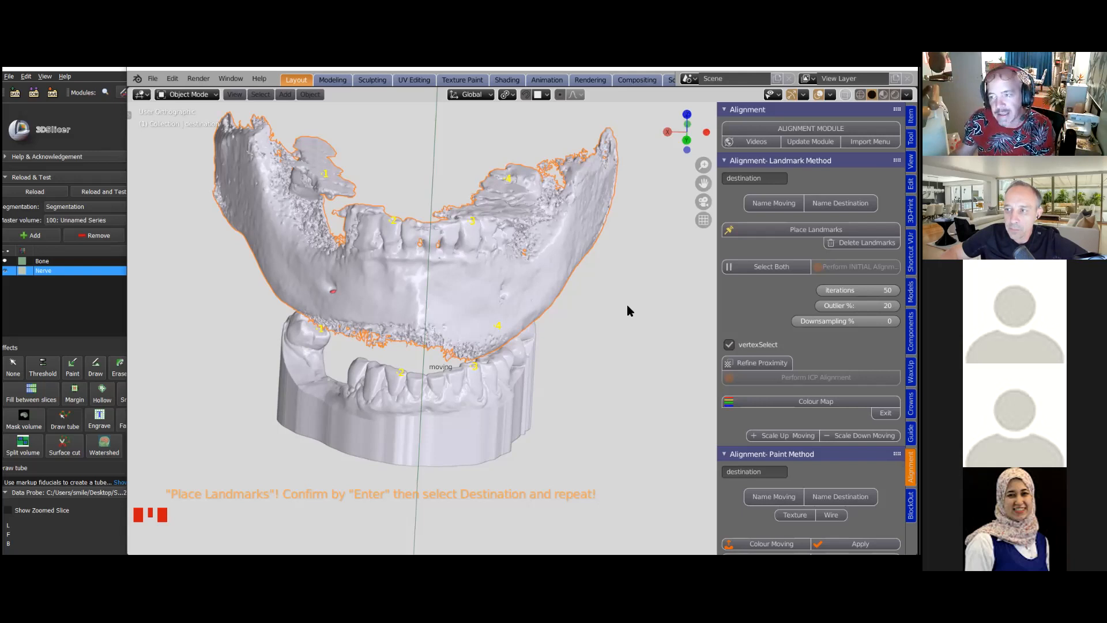
Select both models and perform the initial alignment of the dental model to the jaw bone
{"action": "middle_click_drag", "start_coordinate": [589, 296], "coordinate": [729, 278]}
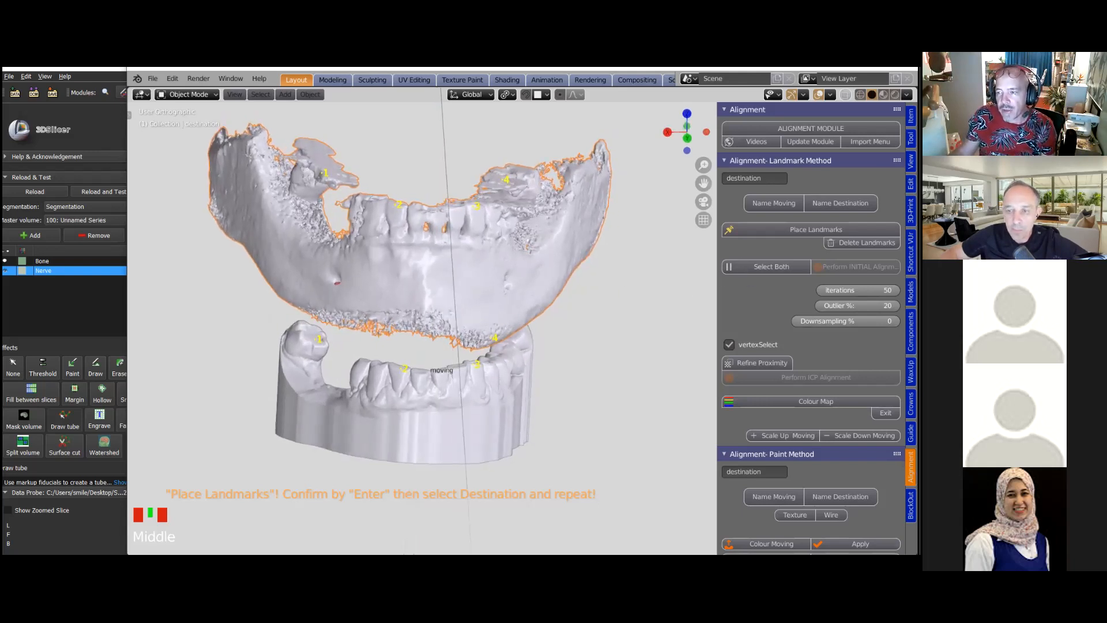
{"action": "left_click", "coordinate": [771, 267]}
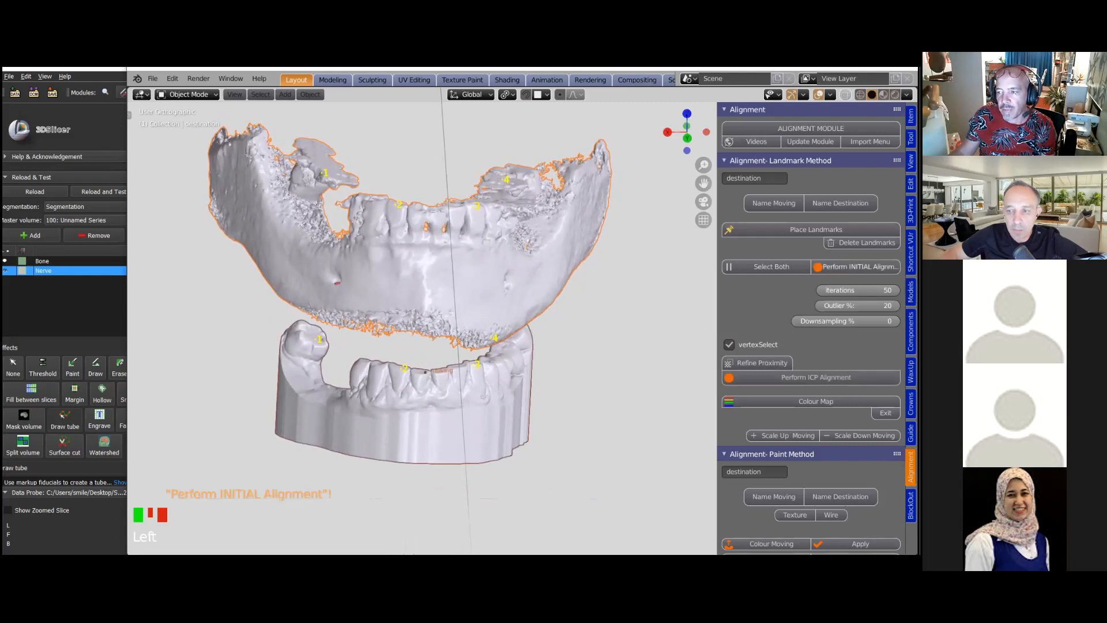
{"action": "left_click", "coordinate": [857, 266]}
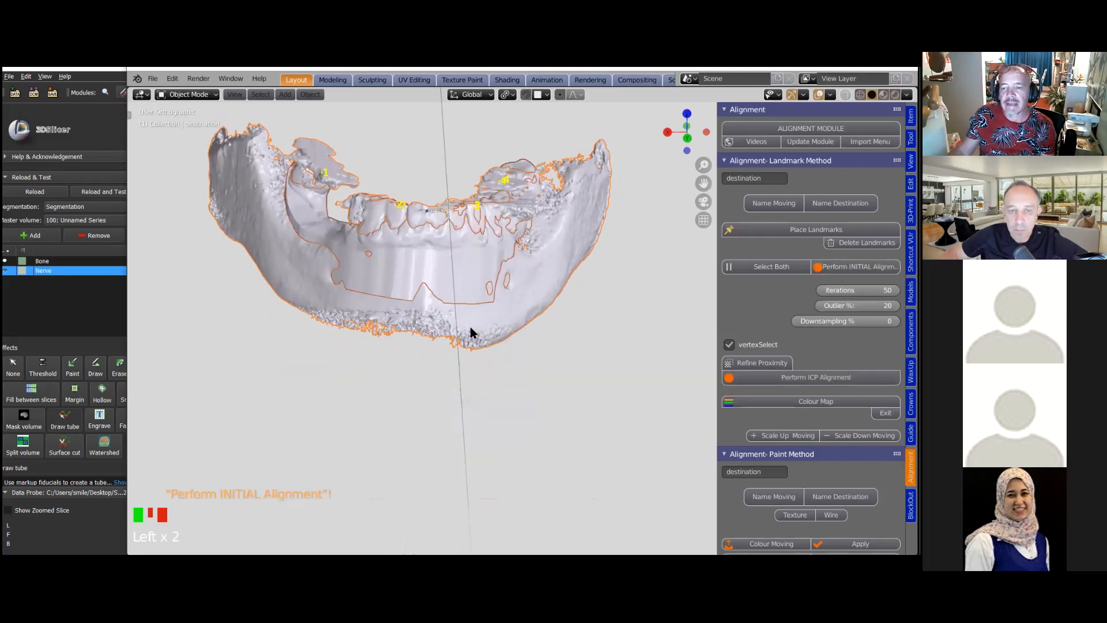
Examine from several angles how the dental model fits the bone's teeth after the initial alignment
{"action": "middle_click", "coordinate": [433, 402]}
{"action": "middle_click", "coordinate": [433, 403]}
{"action": "middle_click", "coordinate": [433, 403]}
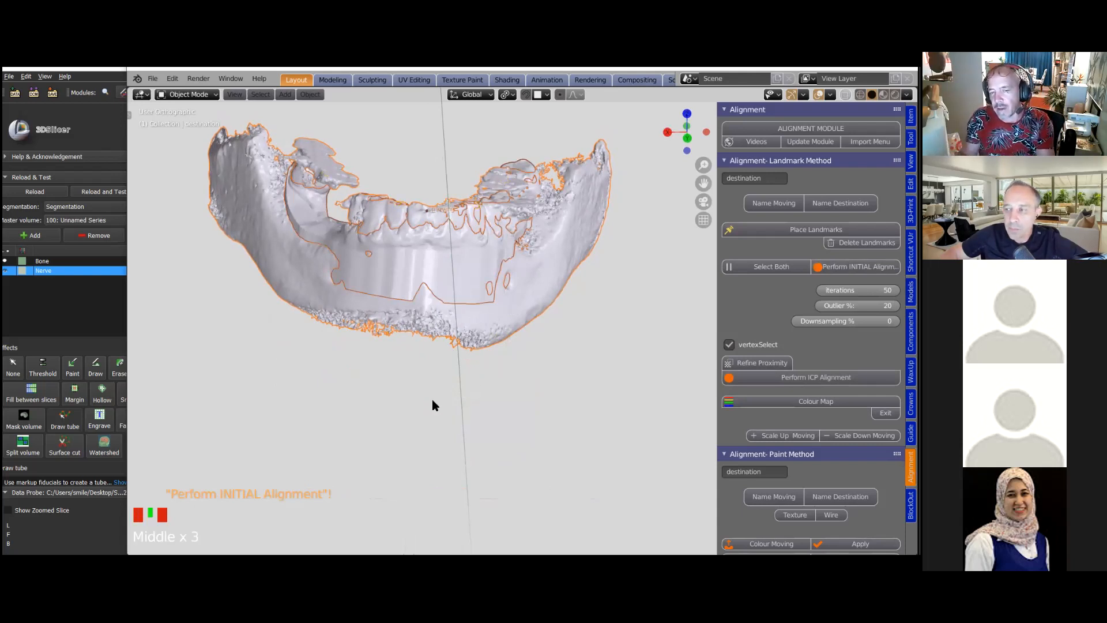
{"action": "middle_click_drag", "start_coordinate": [416, 356], "coordinate": [425, 394]}
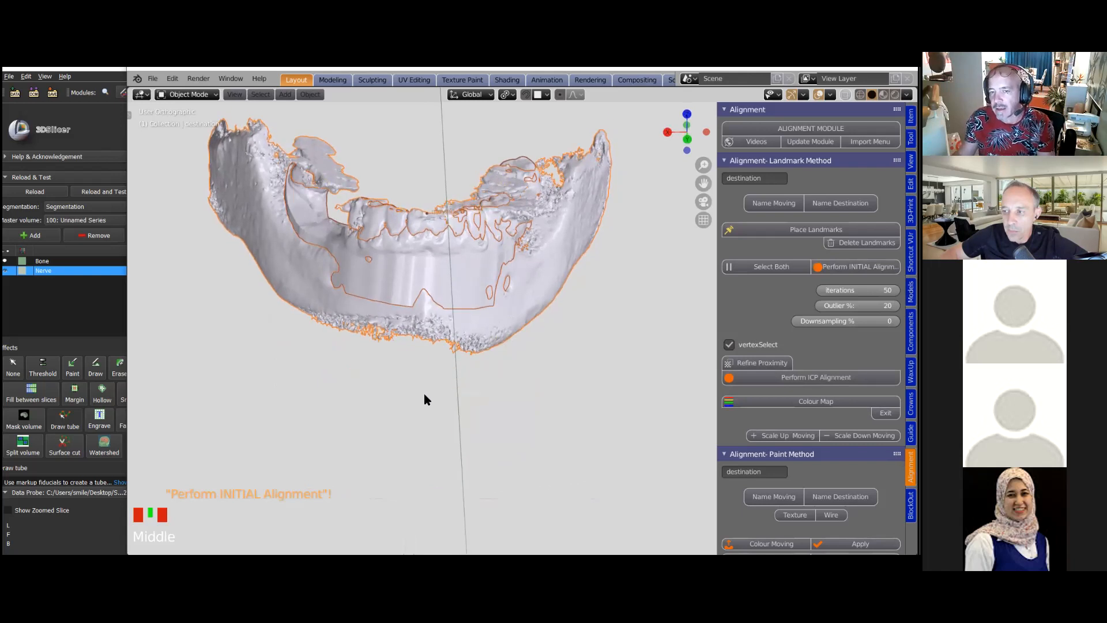
{"action": "scroll", "coordinate": [425, 398], "scroll_direction": "up", "scroll_amount": 2}
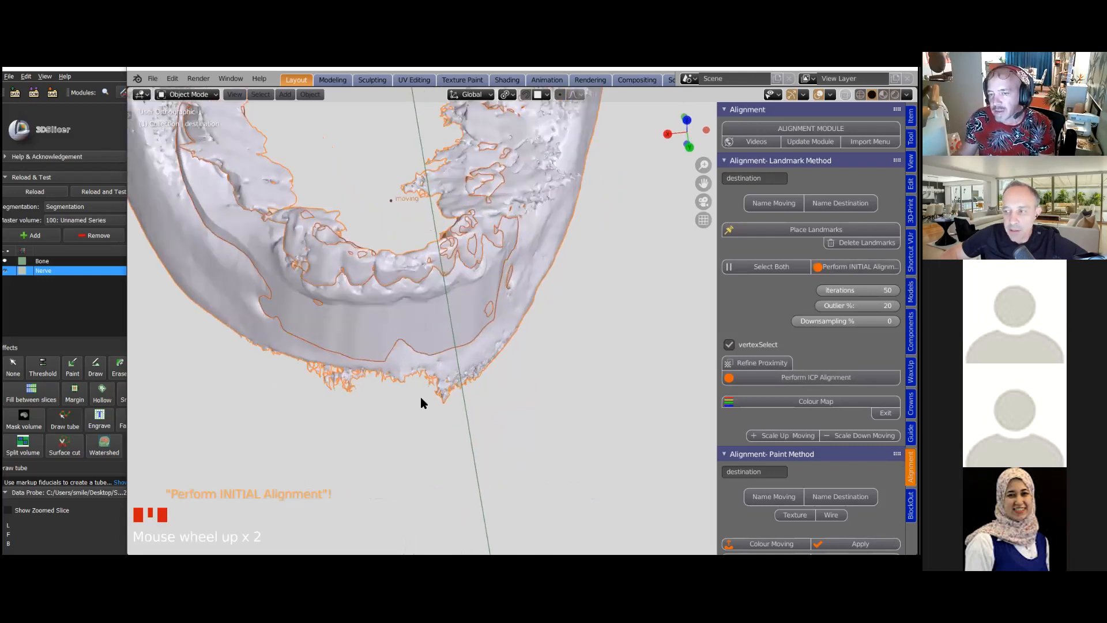
{"action": "scroll", "coordinate": [419, 389], "scroll_direction": "down", "scroll_amount": 2}
{"action": "middle_click_drag", "start_coordinate": [430, 330], "coordinate": [411, 350]}
{"action": "scroll", "coordinate": [410, 349], "scroll_direction": "up", "scroll_amount": 2}
{"action": "scroll", "coordinate": [420, 330], "scroll_direction": "up", "scroll_amount": 1}
{"action": "scroll", "coordinate": [428, 311], "scroll_direction": "down", "scroll_amount": 2}
{"action": "middle_click_drag", "start_coordinate": [430, 304], "coordinate": [439, 319]}
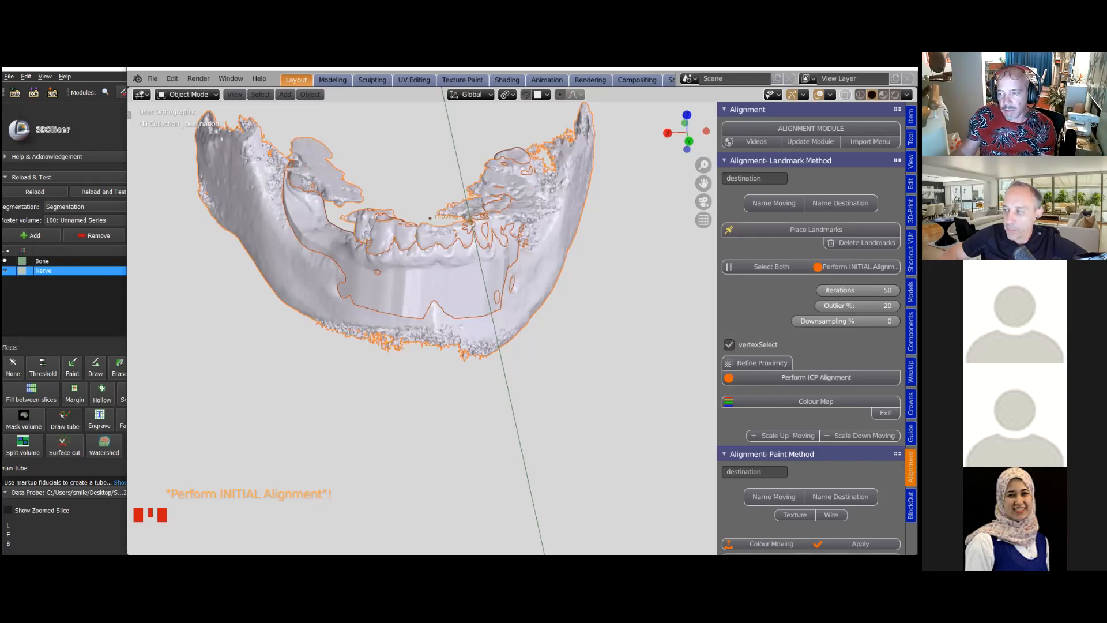
Perform the ICP alignment of the dental model to the bone and inspect the fit around the teeth
{"action": "left_click", "coordinate": [816, 377]}
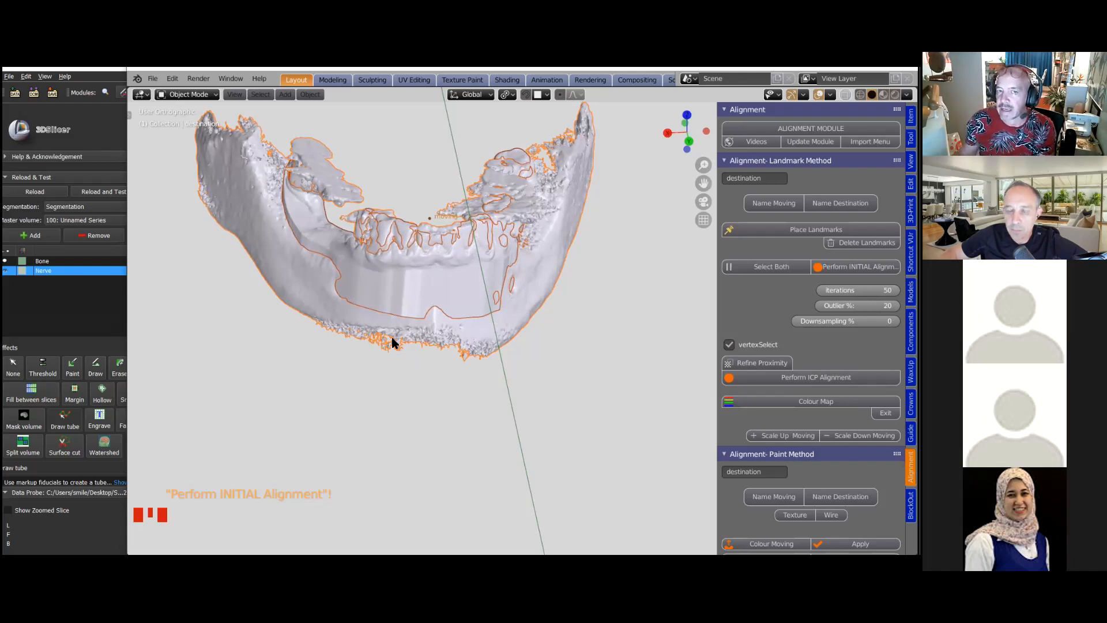
{"action": "middle_click_drag", "start_coordinate": [402, 291], "coordinate": [406, 245], "text": "shift"}
{"action": "mouse_move", "coordinate": [417, 331]}
{"action": "middle_mouse_down", "text": "shift"}
{"action": "mouse_move", "coordinate": [408, 388]}
{"action": "mouse_move", "coordinate": [371, 353]}
{"action": "mouse_move", "coordinate": [284, 323]}
{"action": "mouse_move", "coordinate": [185, 322]}
{"action": "mouse_move", "coordinate": [158, 340]}
{"action": "mouse_move", "coordinate": [403, 321]}
{"action": "mouse_move", "coordinate": [421, 324]}
{"action": "mouse_move", "coordinate": [417, 337]}
{"action": "middle_mouse_up", "text": "shift"}
{"action": "scroll", "coordinate": [424, 338], "scroll_direction": "up", "scroll_amount": 2}
{"action": "scroll", "coordinate": [420, 329], "scroll_direction": "down", "scroll_amount": 2}
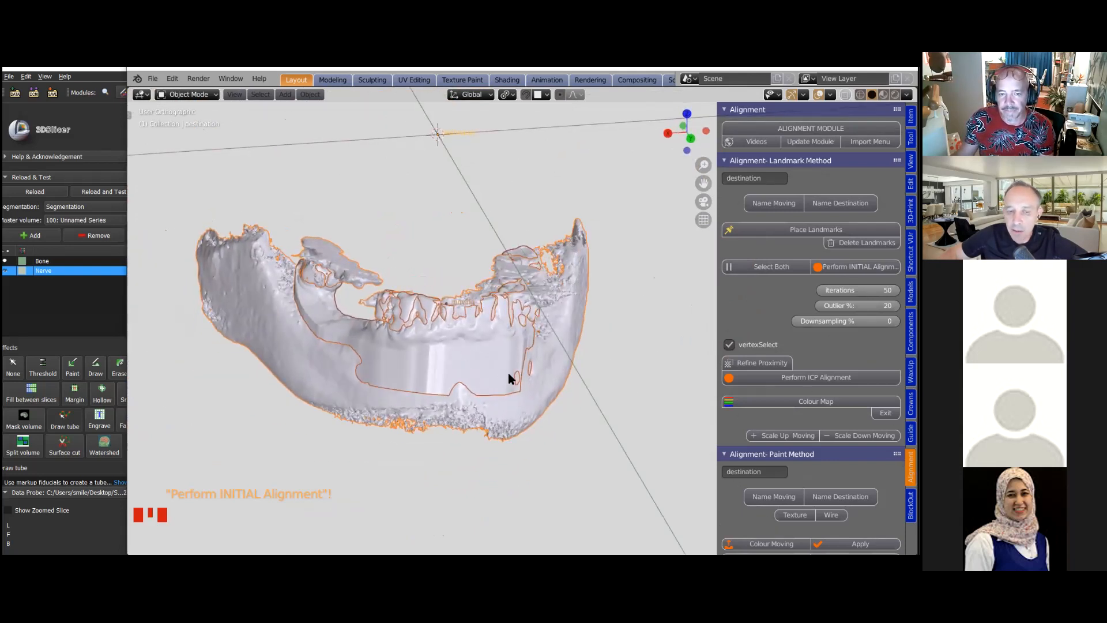
{"action": "middle_click_drag", "start_coordinate": [598, 376], "coordinate": [490, 346]}
Generate the colour map to check the distance between the two surfaces around the teeth, and exit it
{"action": "left_click", "coordinate": [816, 402]}
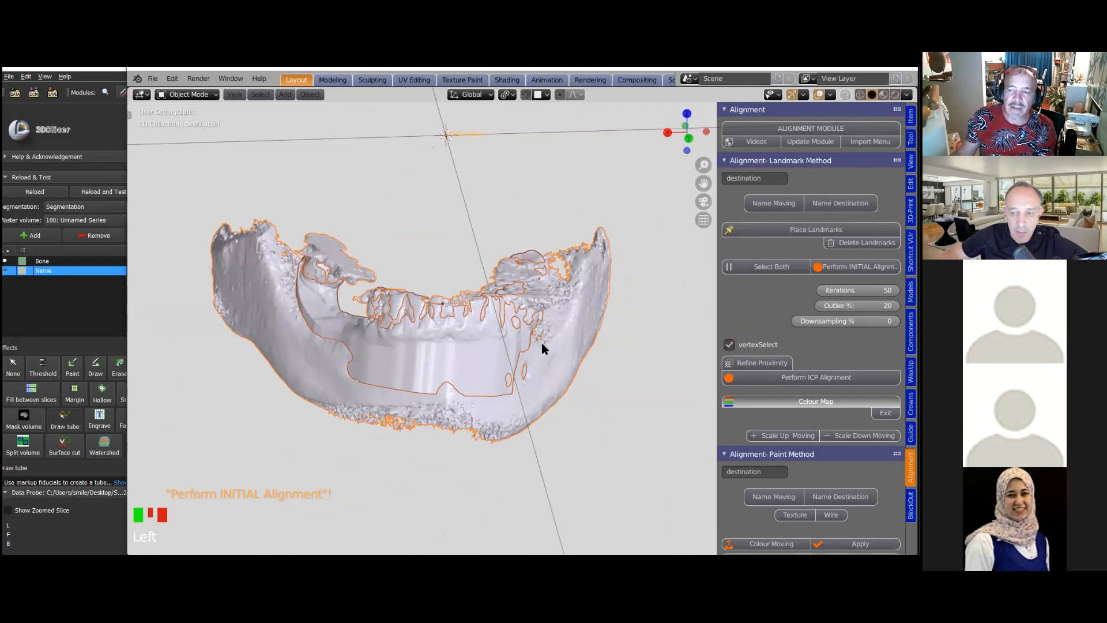
{"action": "mouse_move", "coordinate": [468, 329]}
{"action": "middle_mouse_down"}
{"action": "mouse_move", "coordinate": [470, 373]}
{"action": "mouse_move", "coordinate": [320, 358]}
{"action": "mouse_move", "coordinate": [362, 358]}
{"action": "mouse_move", "coordinate": [315, 302]}
{"action": "mouse_move", "coordinate": [423, 328]}
{"action": "middle_mouse_up"}
{"action": "scroll", "coordinate": [469, 373], "scroll_direction": "up", "scroll_amount": 2}
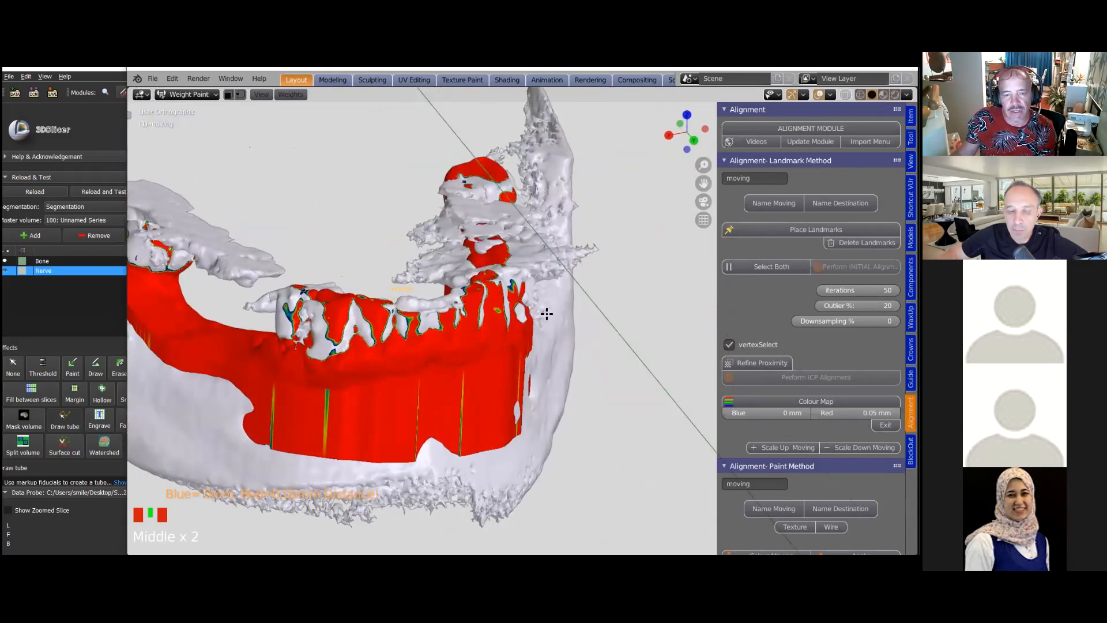
{"action": "mouse_move", "coordinate": [551, 302]}
{"action": "middle_mouse_down"}
{"action": "mouse_move", "coordinate": [526, 286]}
{"action": "mouse_move", "coordinate": [421, 305]}
{"action": "mouse_move", "coordinate": [346, 285]}
{"action": "middle_mouse_up"}
{"action": "left_click", "coordinate": [886, 424]}
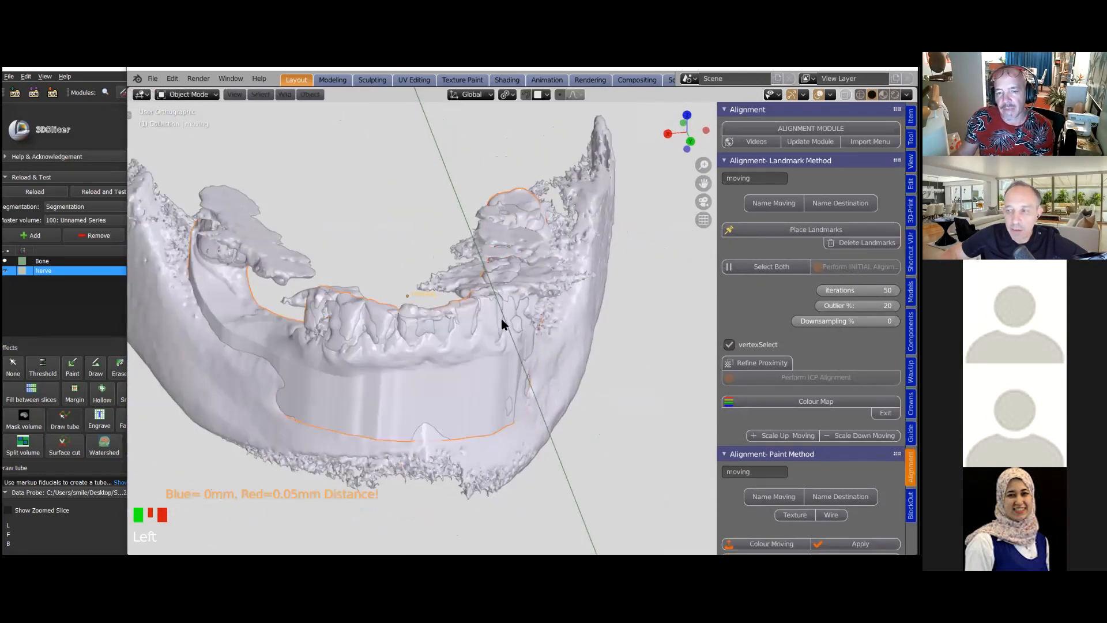
Refine the proximity of the two models, perform the ICP alignment again and check the improved fit
{"action": "scroll", "coordinate": [500, 321], "scroll_direction": "up", "scroll_amount": 2}
{"action": "scroll", "coordinate": [486, 303], "scroll_direction": "down", "scroll_amount": 1}
{"action": "middle_click_drag", "start_coordinate": [486, 314], "coordinate": [631, 337]}
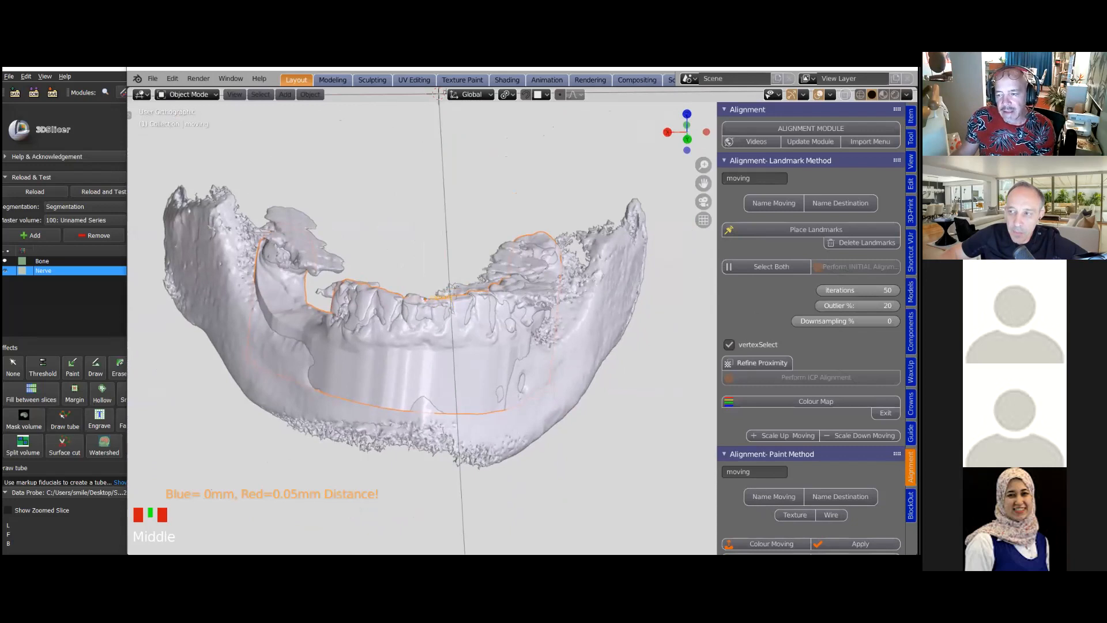
{"action": "left_click", "coordinate": [751, 364]}
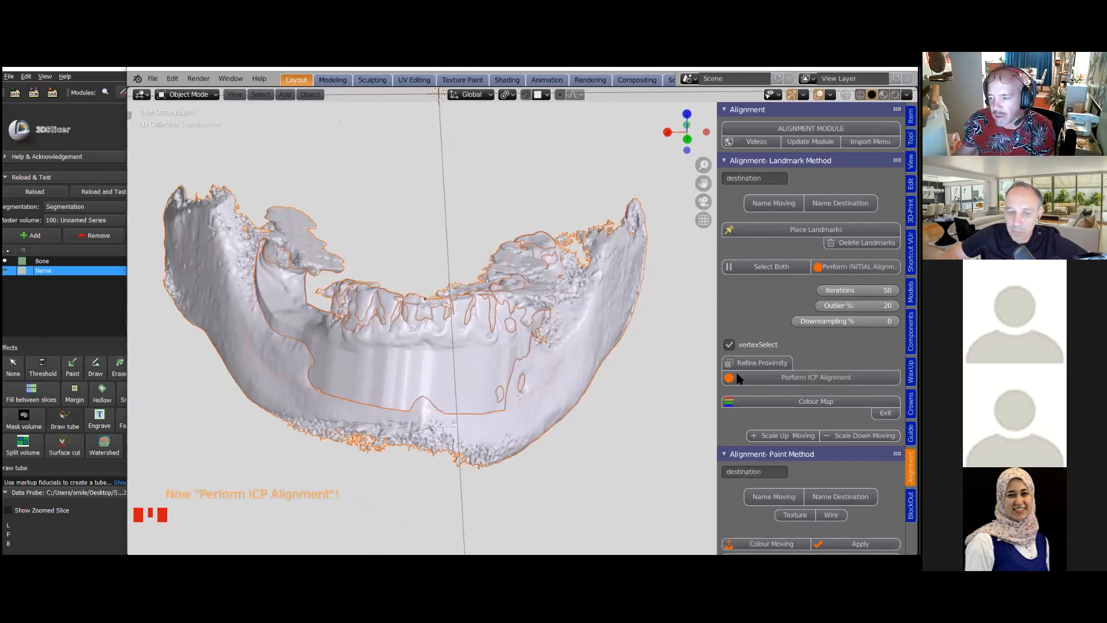
{"action": "left_click", "coordinate": [816, 378]}
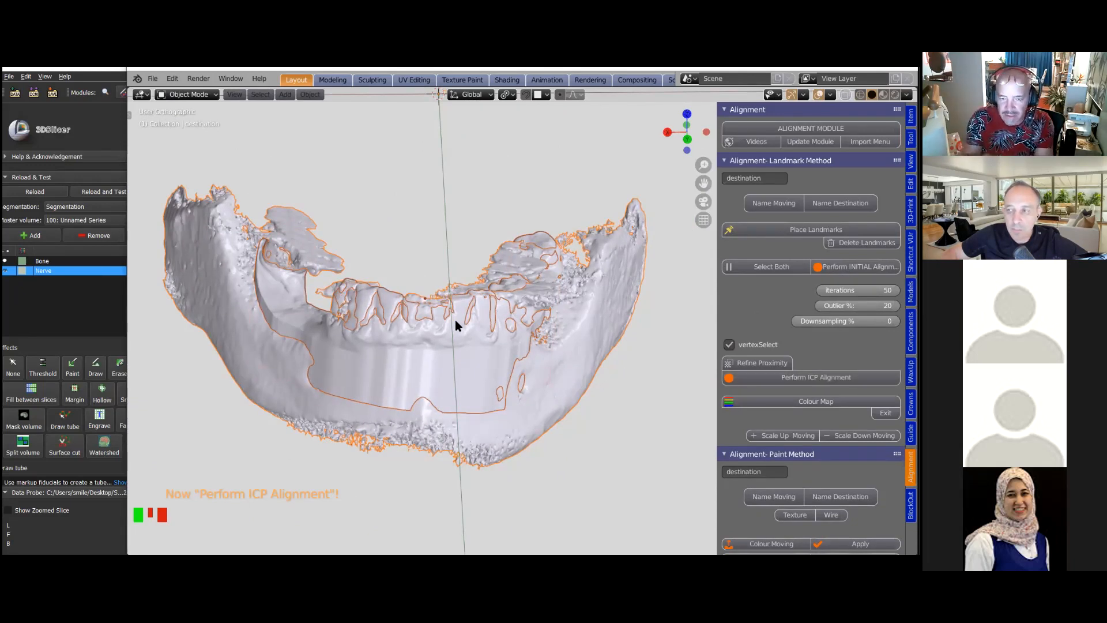
{"action": "left_click", "coordinate": [456, 321]}
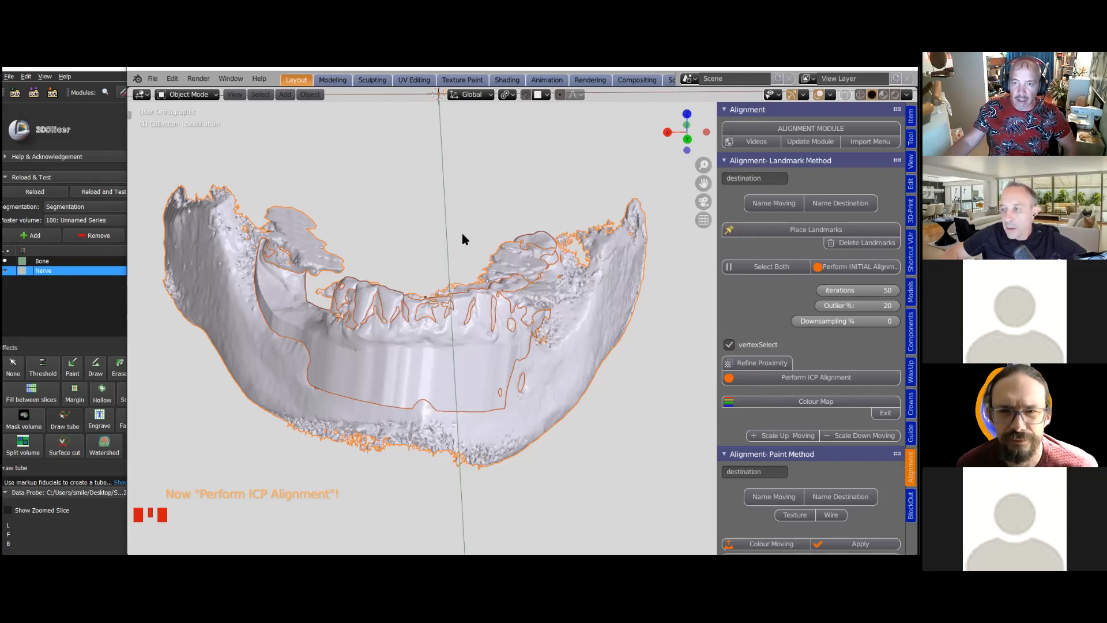
{"action": "scroll", "coordinate": [471, 361], "scroll_direction": "up", "scroll_amount": 1}
{"action": "scroll", "coordinate": [472, 361], "scroll_direction": "down", "scroll_amount": 3}
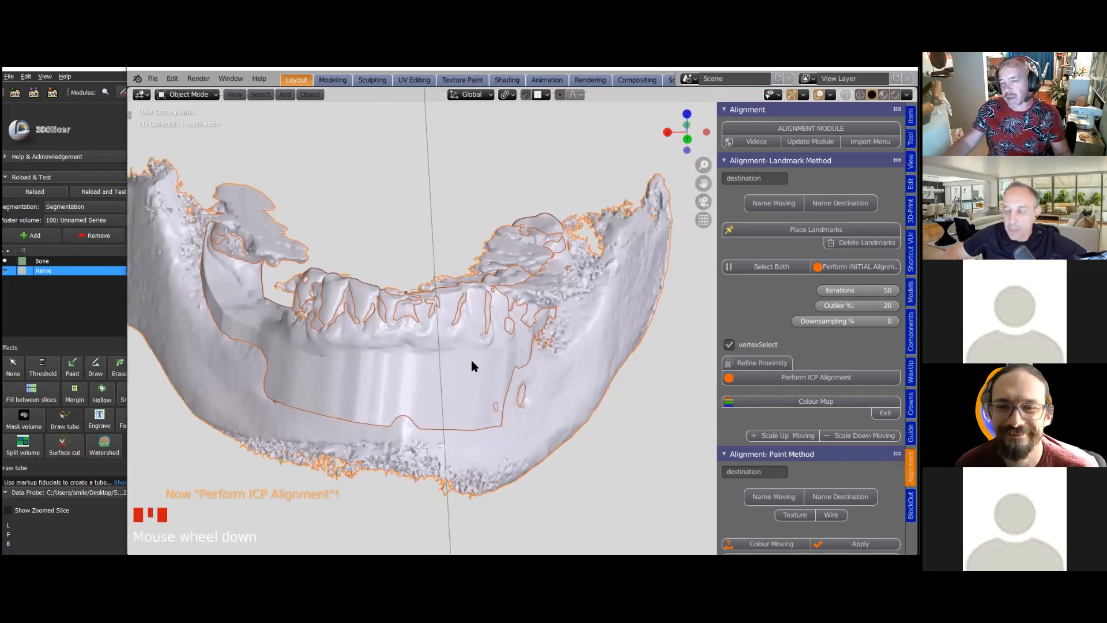
{"action": "middle_click_drag", "start_coordinate": [471, 361], "coordinate": [474, 379]}
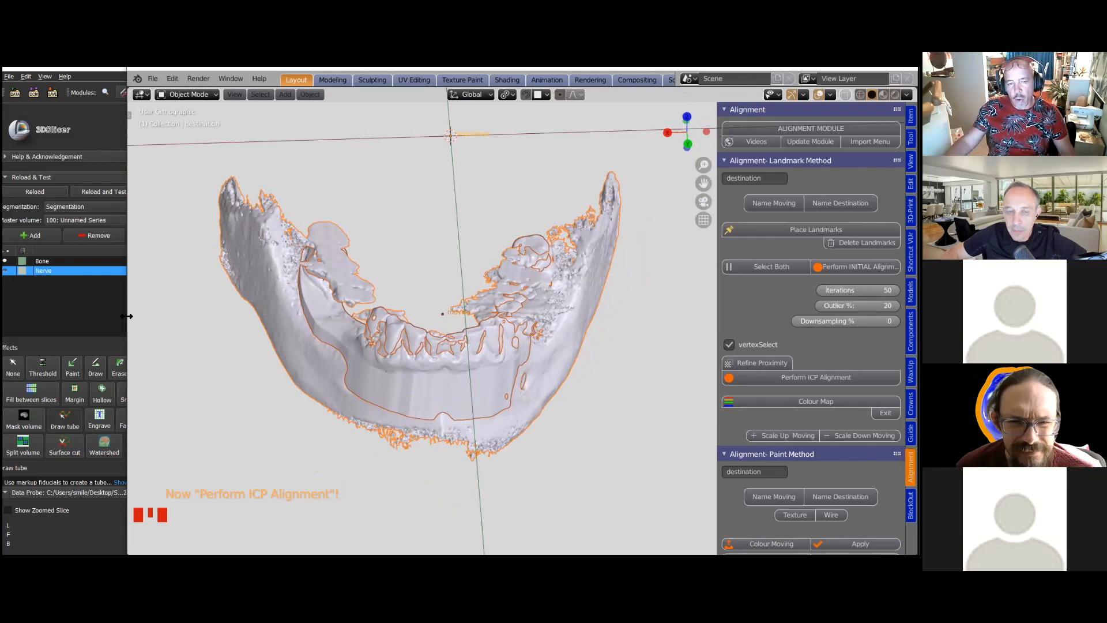
Select the jaw bone and reveal the outliner listing the destination, moving and nerve objects beside the alignment tools
{"action": "left_click_drag", "start_coordinate": [126, 315], "coordinate": [145, 345]}
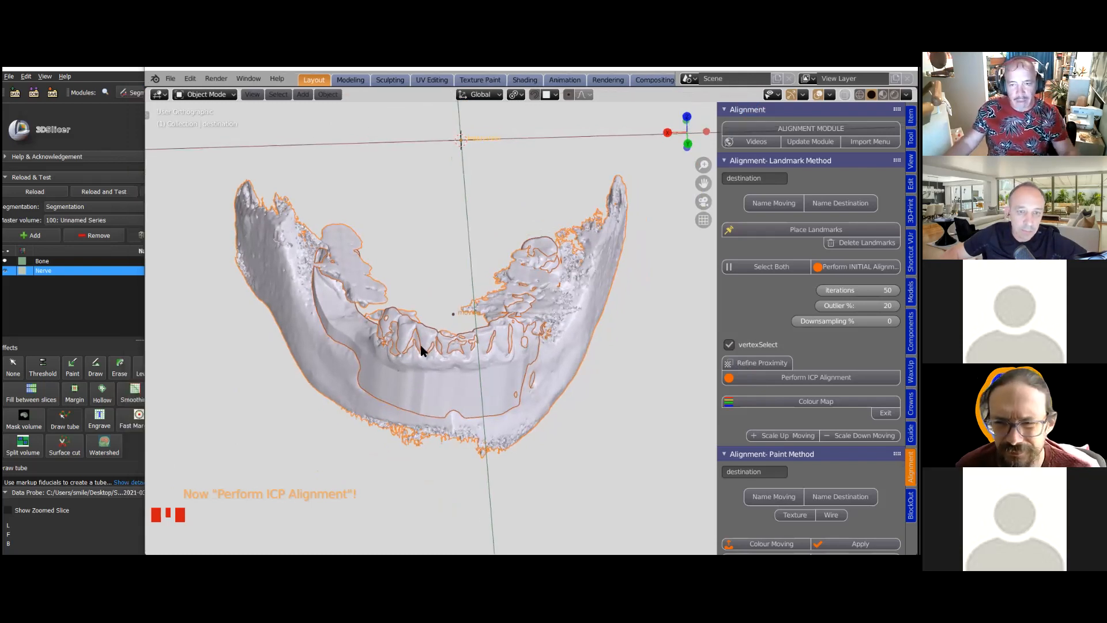
{"action": "middle_click_drag", "start_coordinate": [455, 352], "coordinate": [456, 341]}
{"action": "left_click", "coordinate": [452, 365]}
{"action": "left_click", "coordinate": [580, 348]}
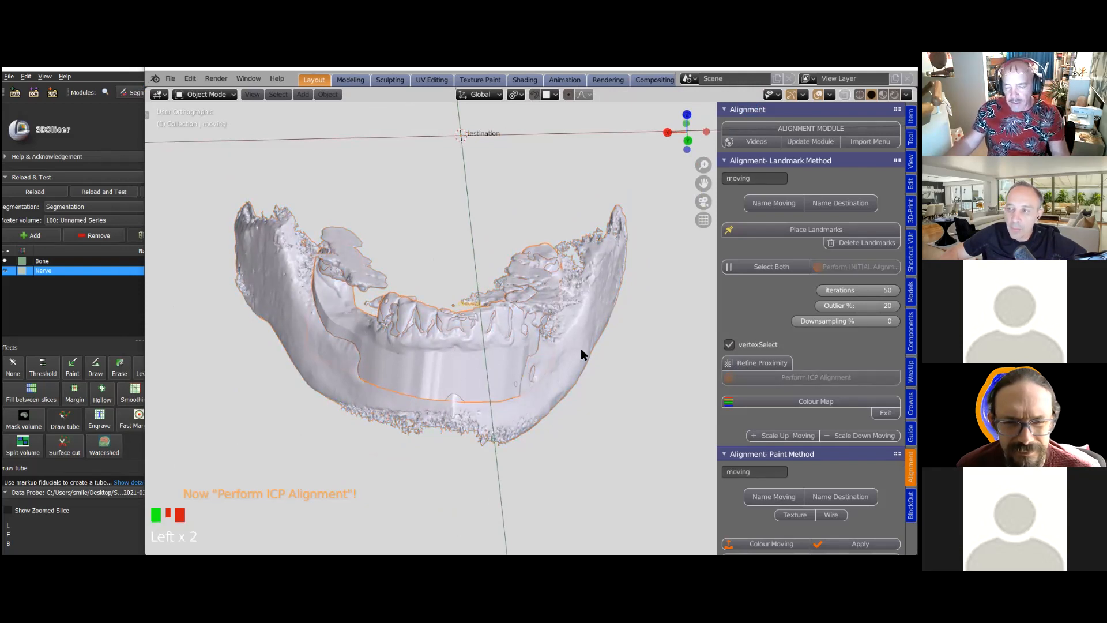
{"action": "left_click_drag", "start_coordinate": [914, 104], "coordinate": [691, 138]}
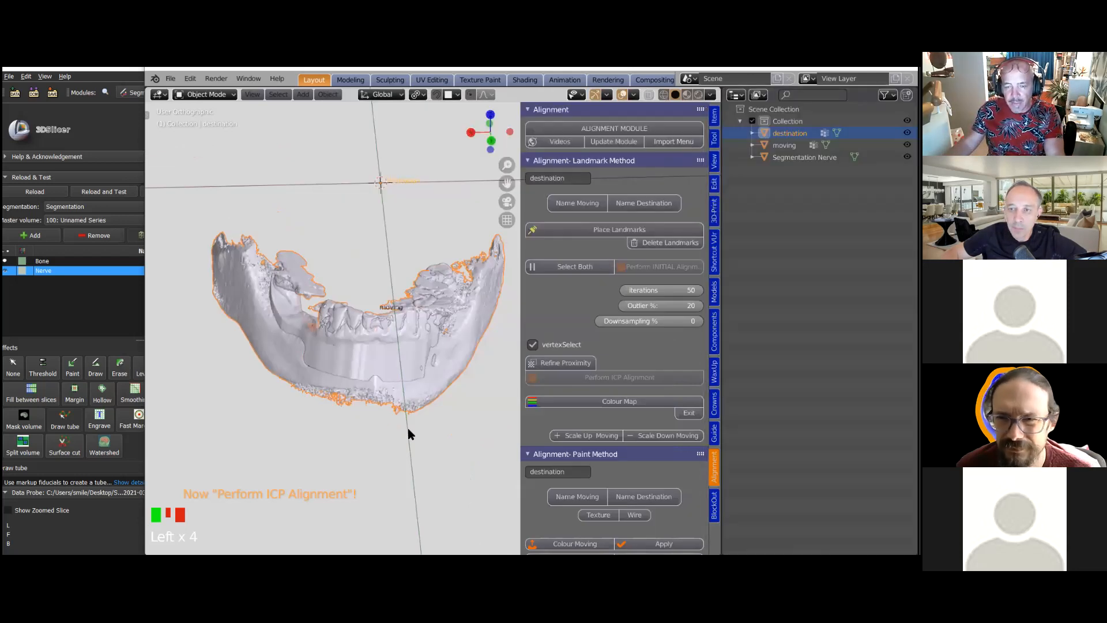
Move the destination jaw bone into a new collection named ICP
{"action": "left_click", "coordinate": [261, 349]}
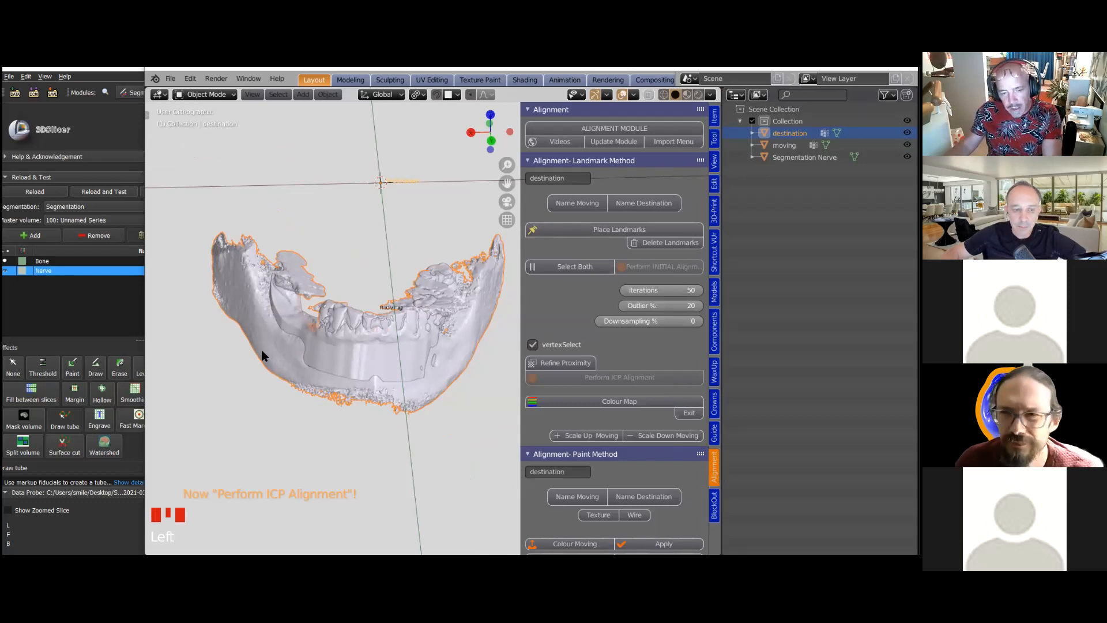
{"action": "key", "text": "m"}
{"action": "left_click", "coordinate": [242, 384]}
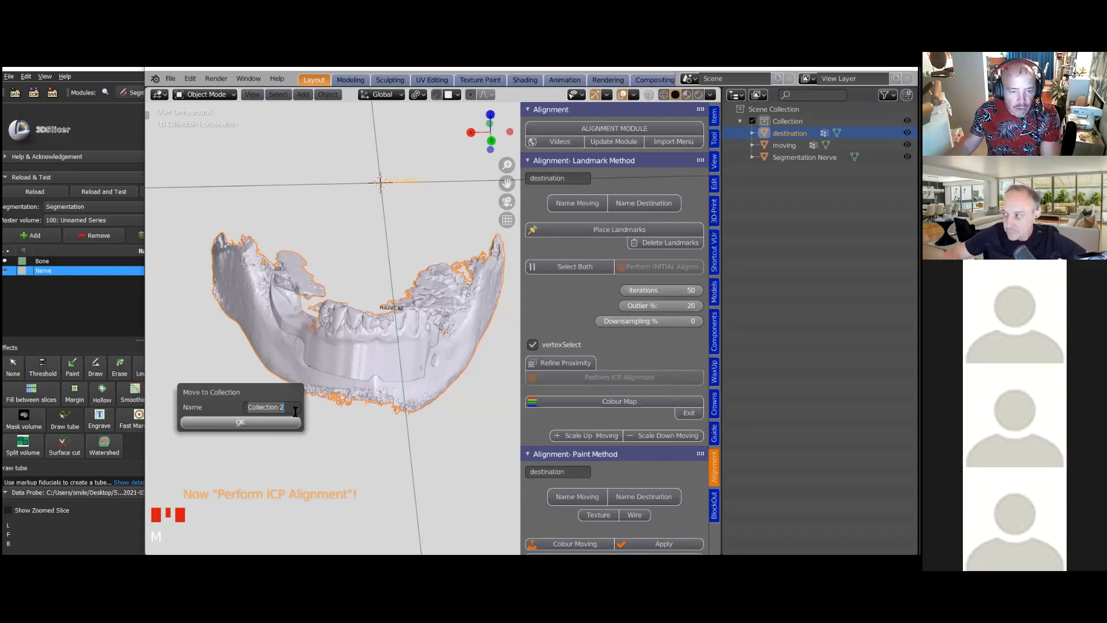
{"action": "key", "text": "BackSpace"}
{"action": "type", "text": "ICP"}
{"action": "left_click", "coordinate": [264, 426]}
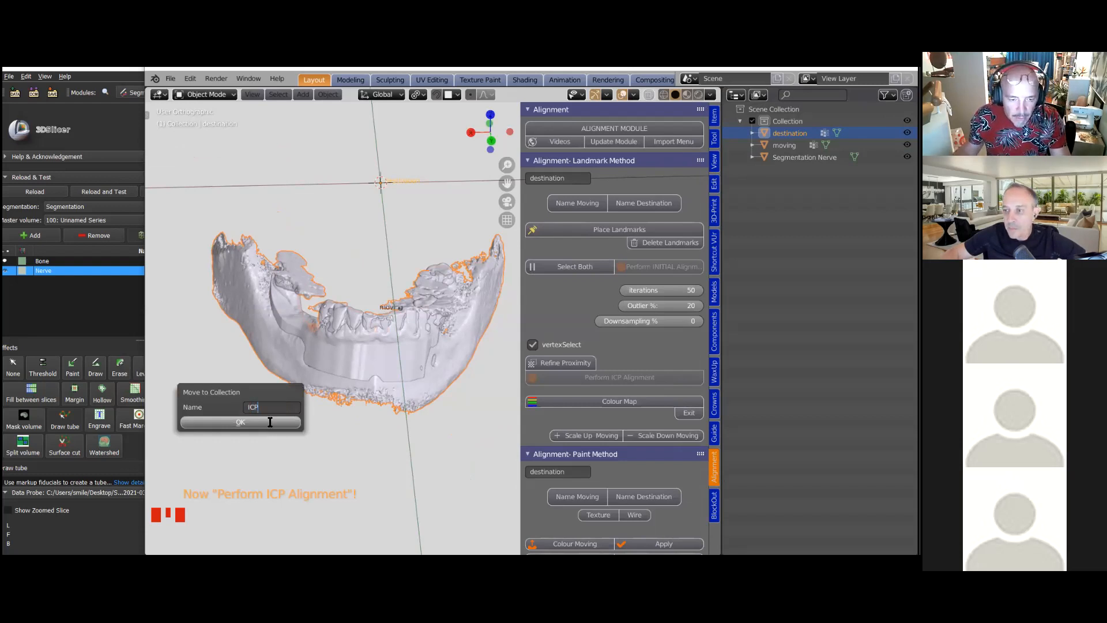
{"action": "left_click", "coordinate": [271, 425]}
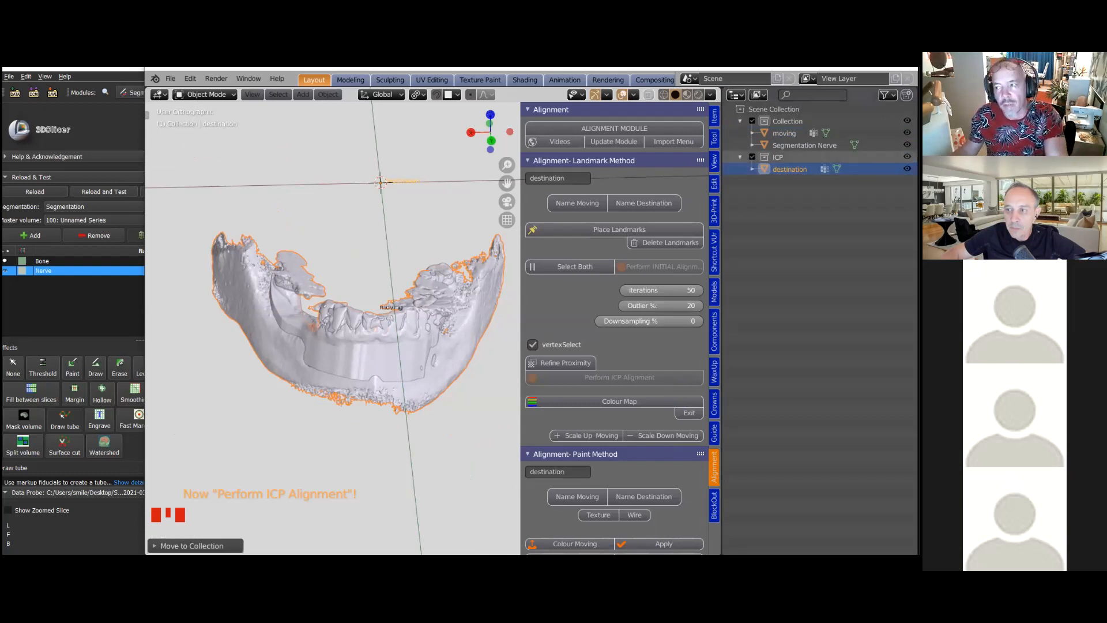
Show the selectability and viewport-disable toggles in the outliner, and hide the ICP collection
{"action": "left_click", "coordinate": [883, 94]}
{"action": "left_click", "coordinate": [805, 133]}
{"action": "left_click", "coordinate": [829, 133]}
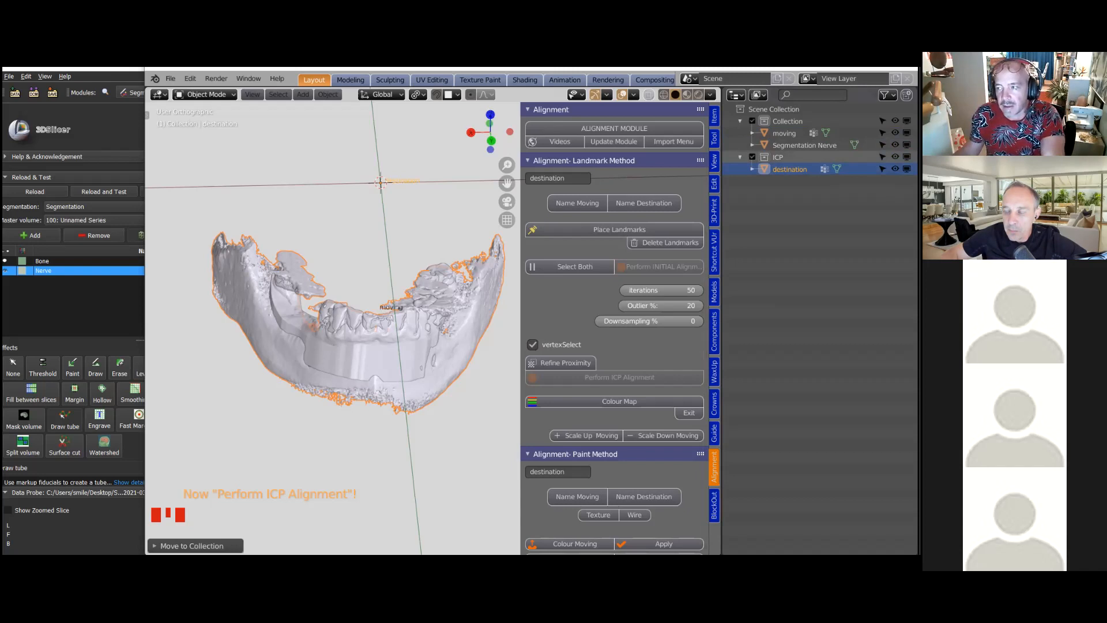
{"action": "left_click", "coordinate": [894, 157]}
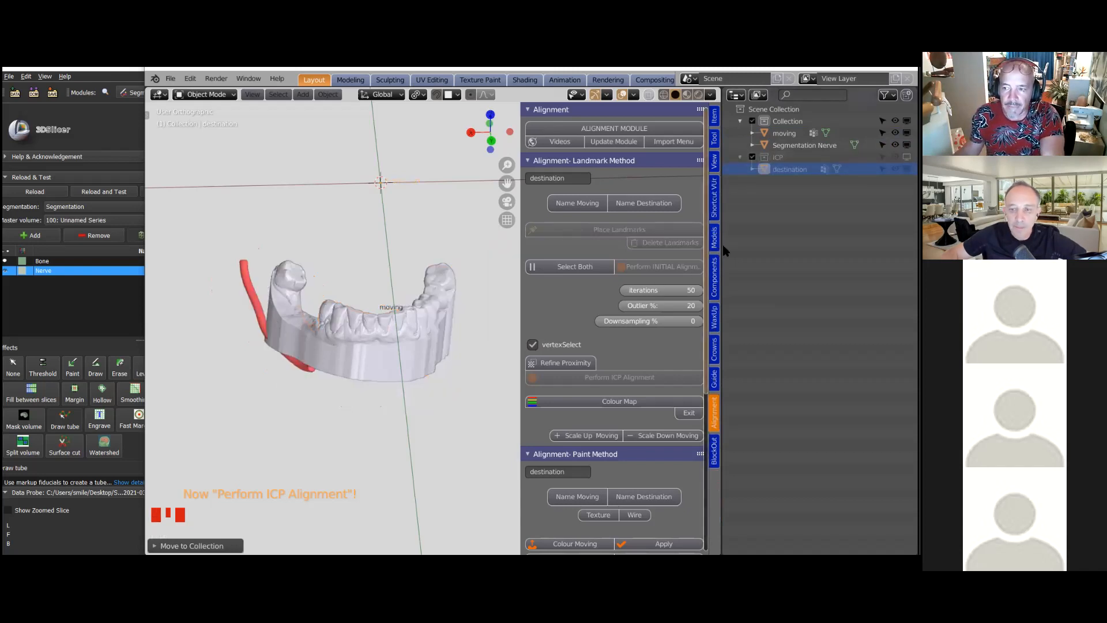
Select the lower dental model and bring up the implant Guide tools
{"action": "left_click_drag", "start_coordinate": [723, 247], "coordinate": [819, 246]}
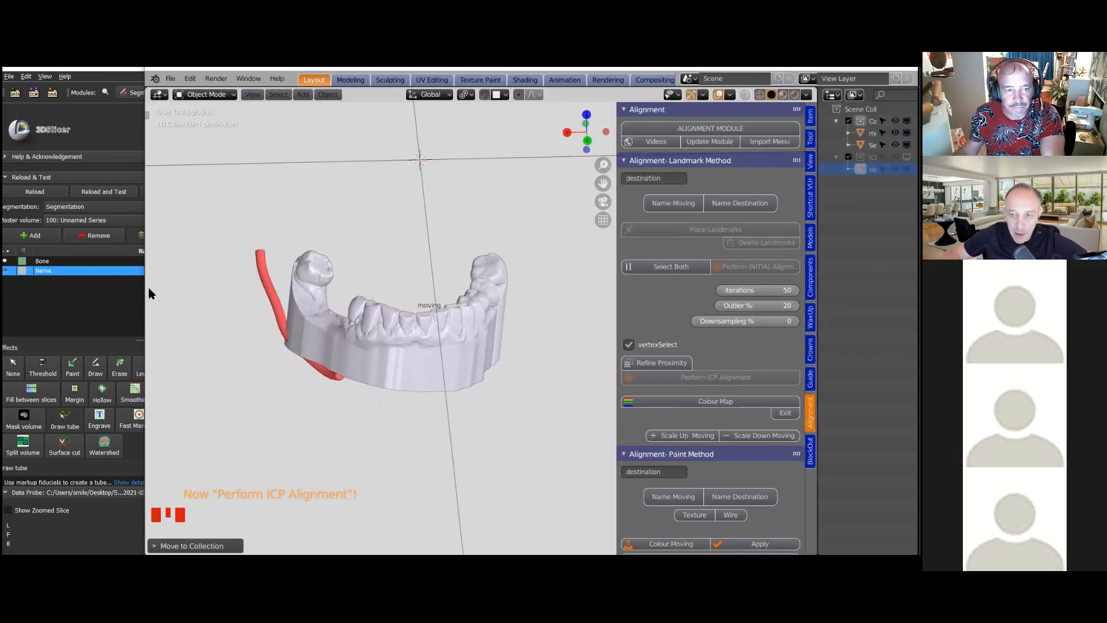
{"action": "scroll", "coordinate": [692, 346], "scroll_direction": "down", "scroll_amount": 2}
{"action": "scroll", "coordinate": [691, 349], "scroll_direction": "up", "scroll_amount": 4}
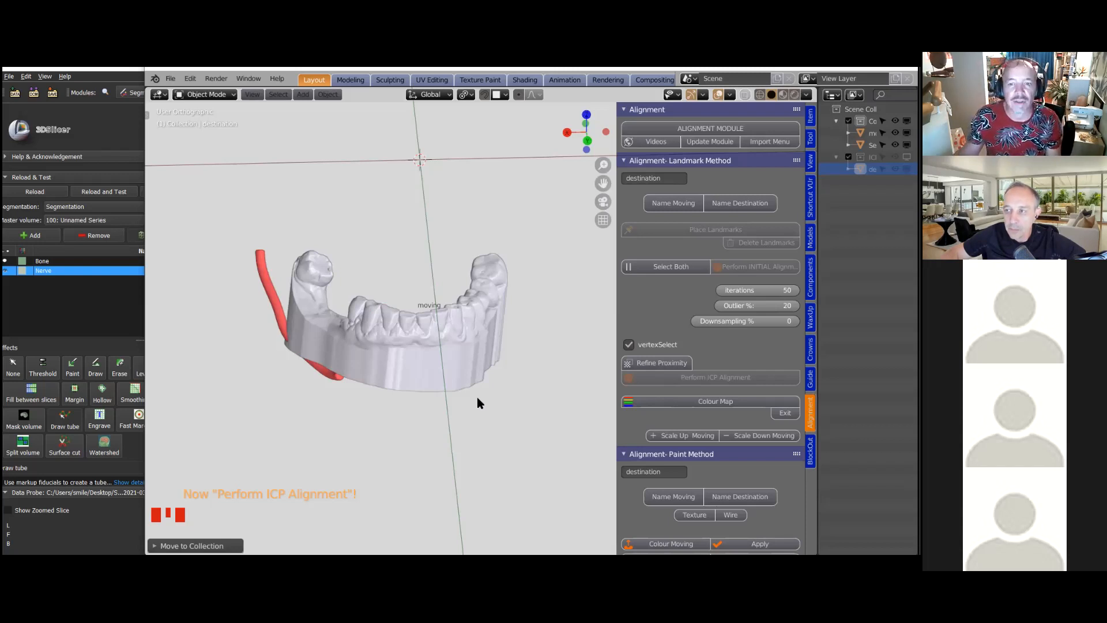
{"action": "left_click", "coordinate": [416, 374]}
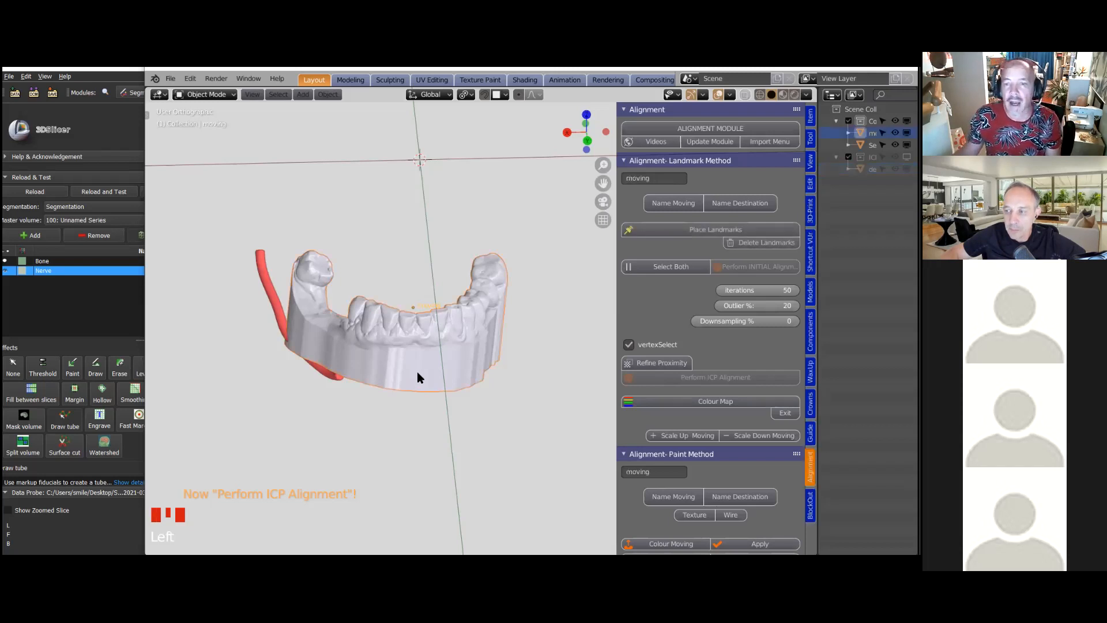
{"action": "scroll", "coordinate": [683, 371], "scroll_direction": "up", "scroll_amount": 5}
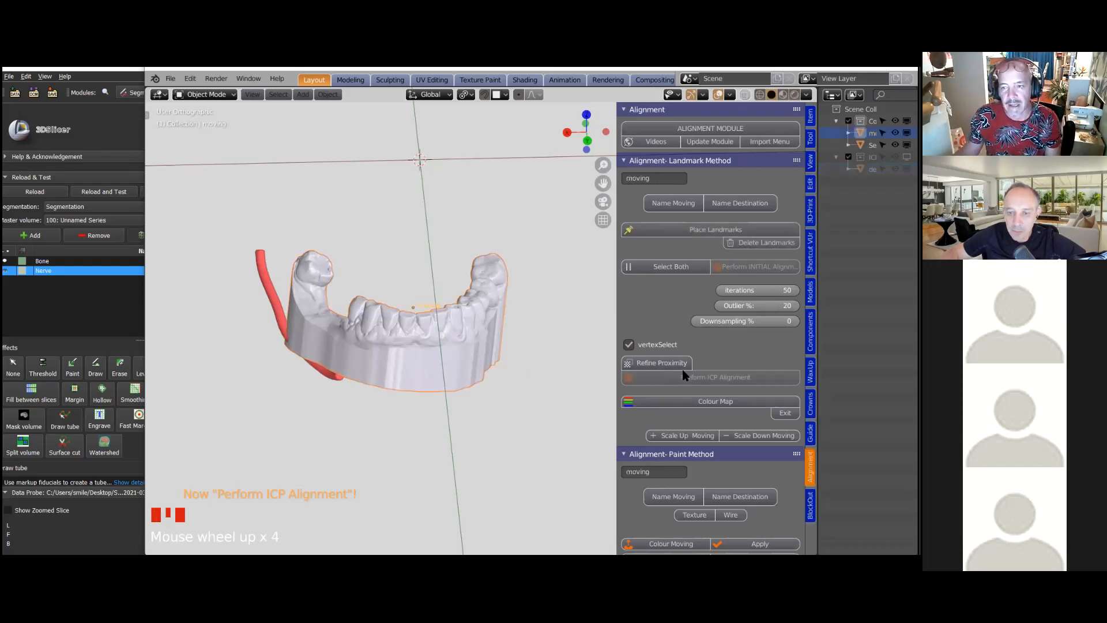
{"action": "scroll", "coordinate": [675, 346], "scroll_direction": "down", "scroll_amount": 6}
{"action": "scroll", "coordinate": [669, 305], "scroll_direction": "up", "scroll_amount": 11}
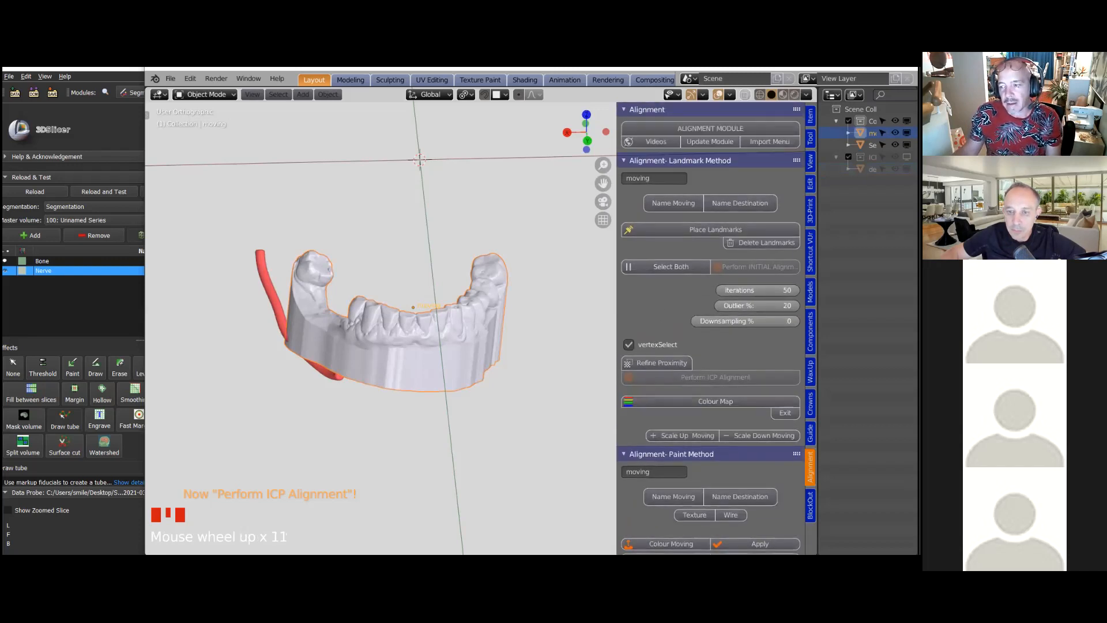
{"action": "left_click", "coordinate": [810, 433]}
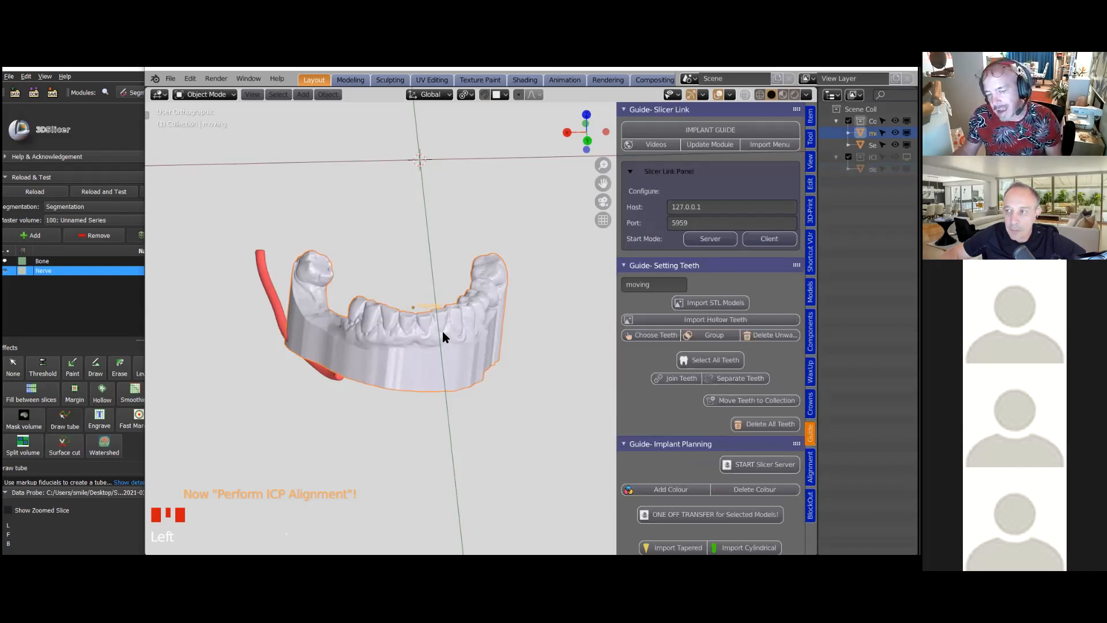
Import the hollow teeth set for the tooth setup
{"action": "middle_click_drag", "start_coordinate": [441, 331], "coordinate": [440, 357]}
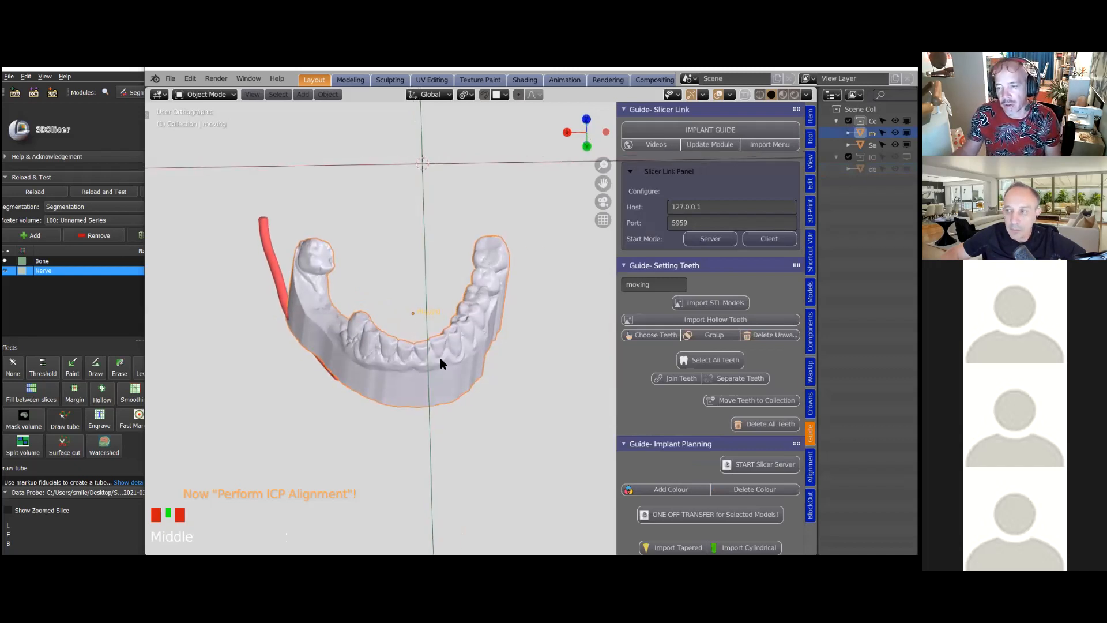
{"action": "scroll", "coordinate": [686, 346], "scroll_direction": "up", "scroll_amount": 5}
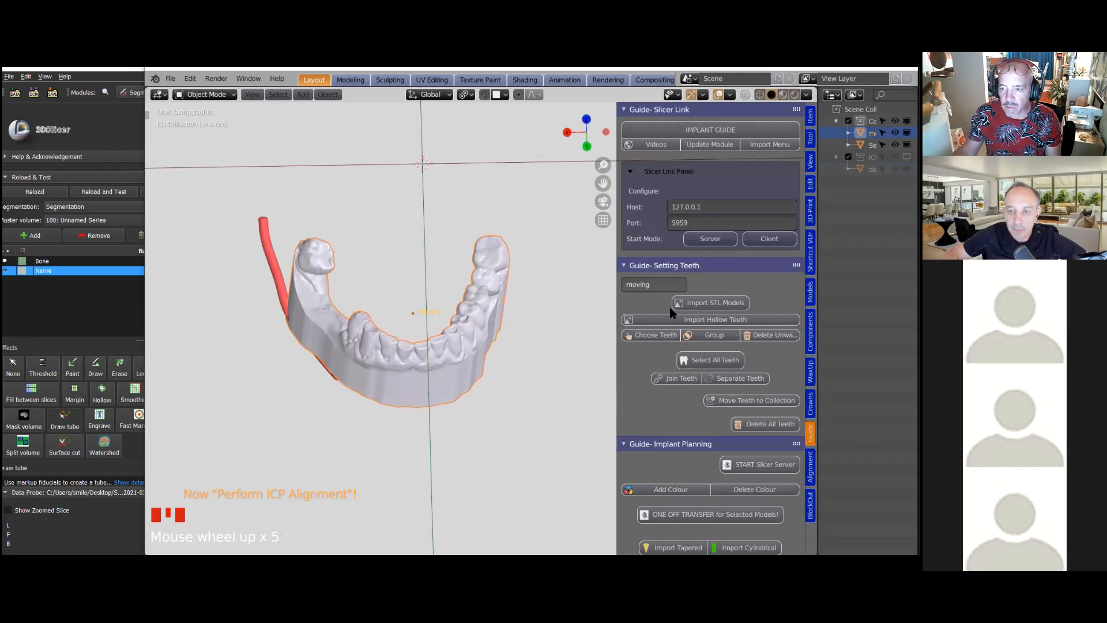
{"action": "left_click", "coordinate": [583, 331]}
{"action": "left_click", "coordinate": [686, 322]}
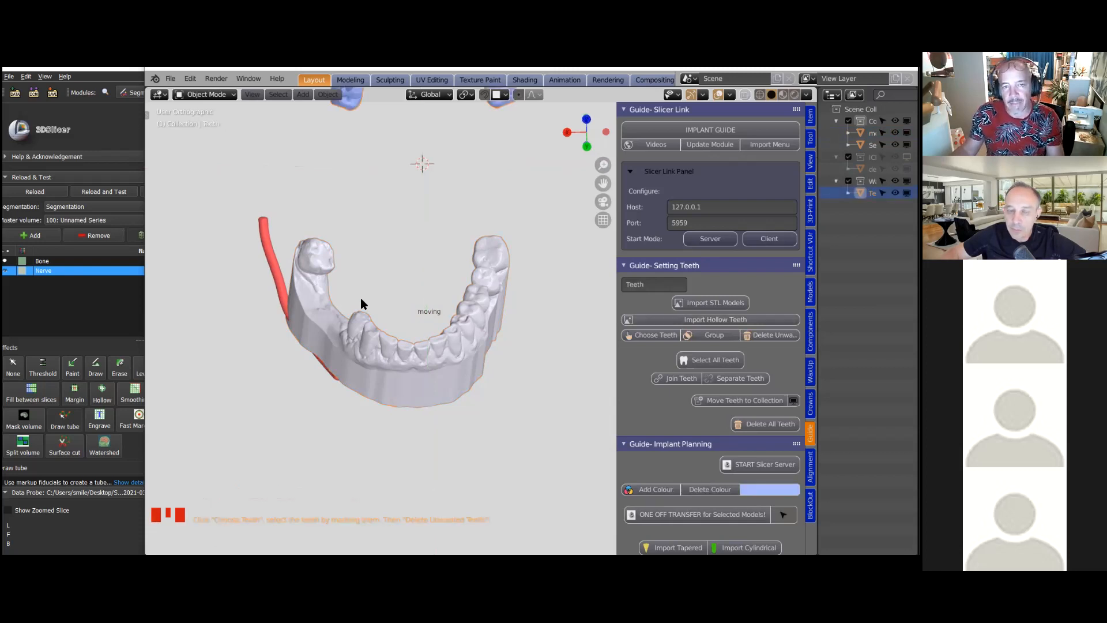
Choose a lower molar and the adjacent premolar from the imported teeth, and delete the unwanted teeth
{"action": "scroll", "coordinate": [369, 288], "scroll_direction": "down", "scroll_amount": 1}
{"action": "middle_click_drag", "start_coordinate": [382, 280], "coordinate": [294, 233]}
{"action": "scroll", "coordinate": [388, 240], "scroll_direction": "up", "scroll_amount": 4}
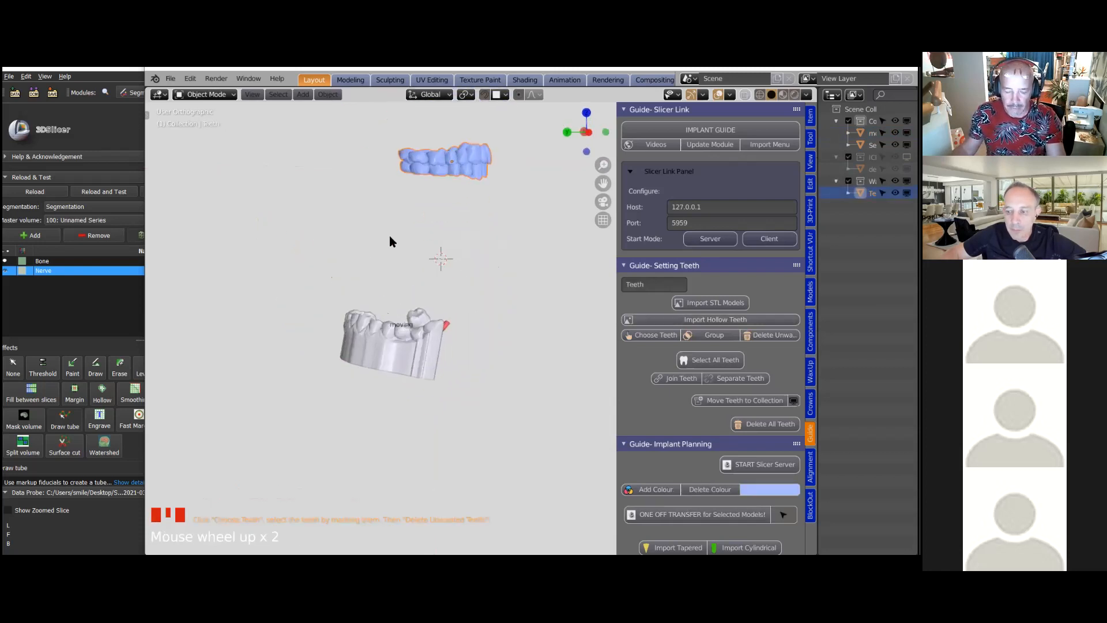
{"action": "middle_click_drag", "start_coordinate": [403, 215], "coordinate": [419, 349], "text": "shift"}
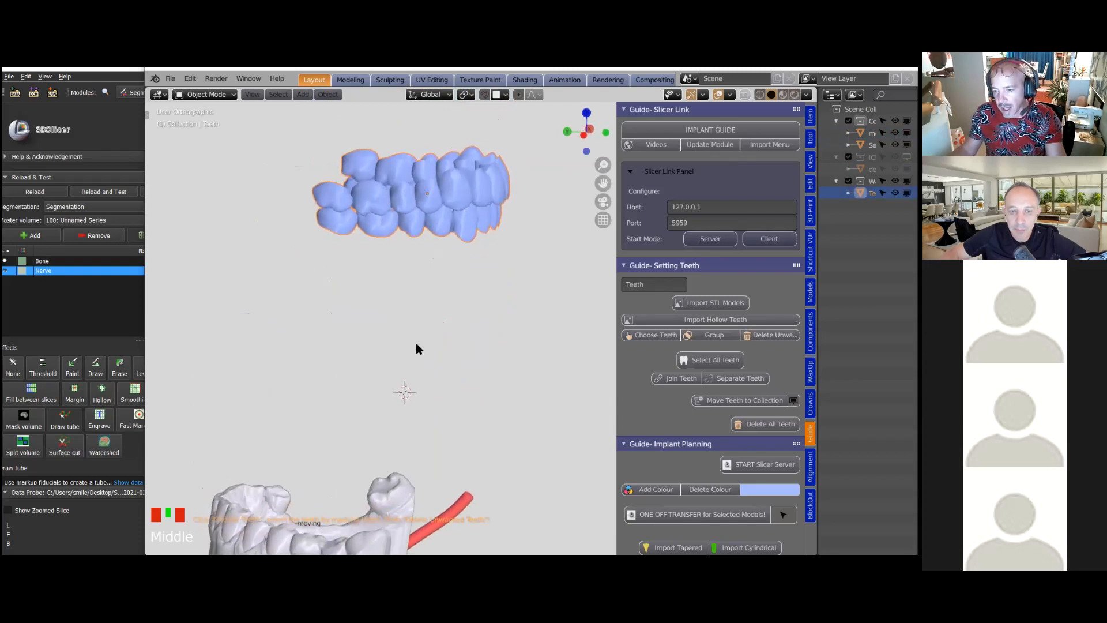
{"action": "left_click", "coordinate": [654, 335]}
{"action": "left_click", "coordinate": [386, 220]}
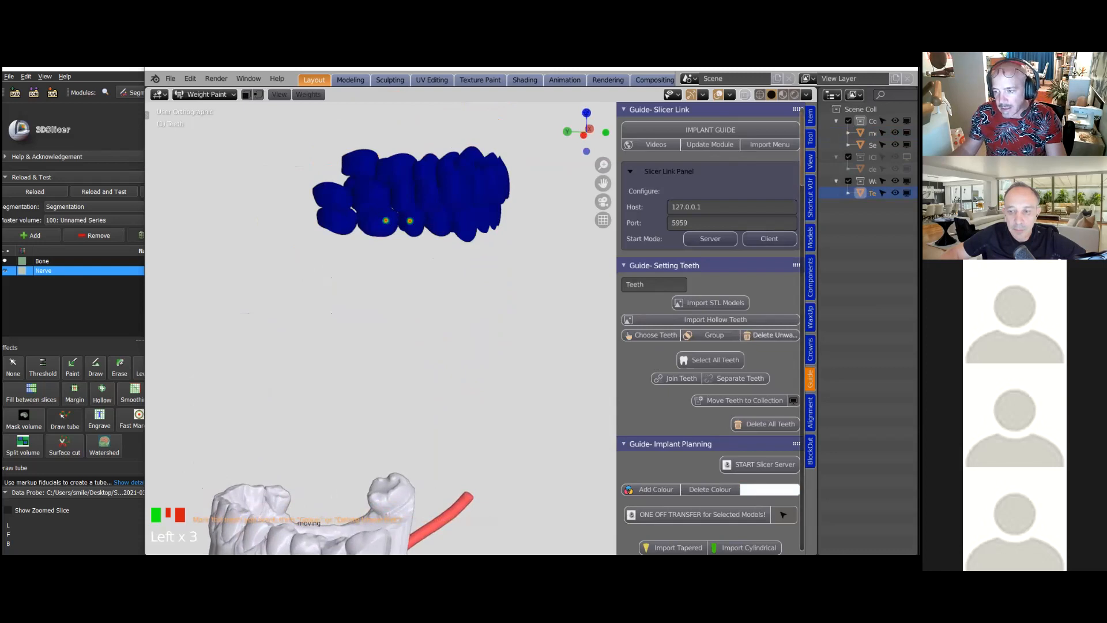
{"action": "left_click", "coordinate": [770, 335]}
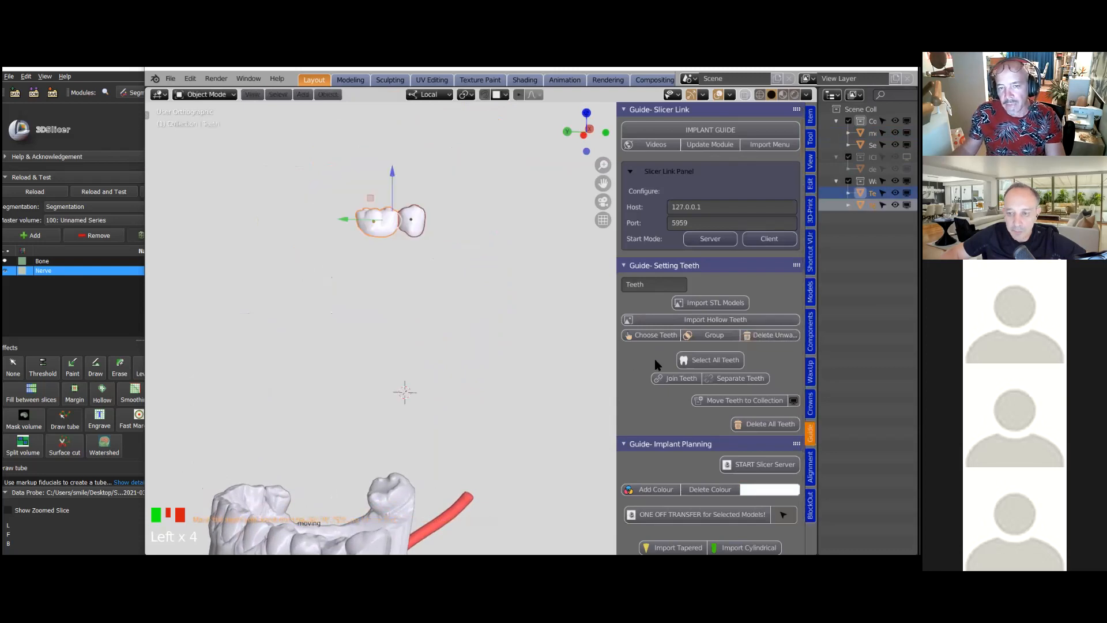
Select all the remaining teeth and lower them about 75 mm along local Z to the level of the dental model
{"action": "left_click", "coordinate": [701, 360]}
{"action": "scroll", "coordinate": [417, 266], "scroll_direction": "down", "scroll_amount": 2}
{"action": "scroll", "coordinate": [418, 266], "scroll_direction": "down", "scroll_amount": 1}
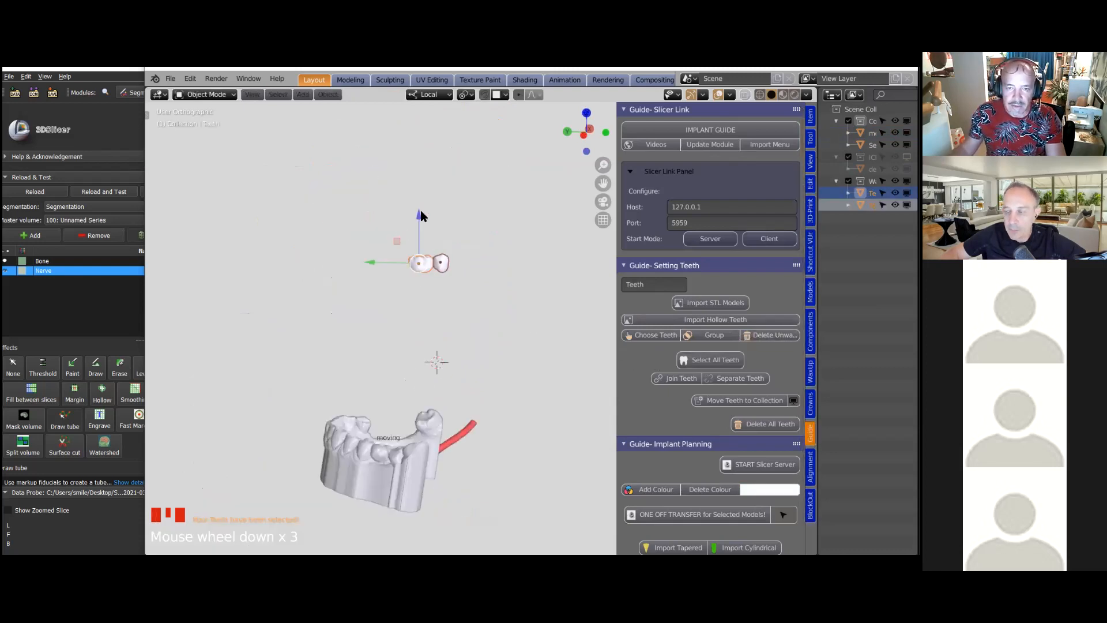
{"action": "left_click_drag", "start_coordinate": [415, 258], "coordinate": [417, 391]}
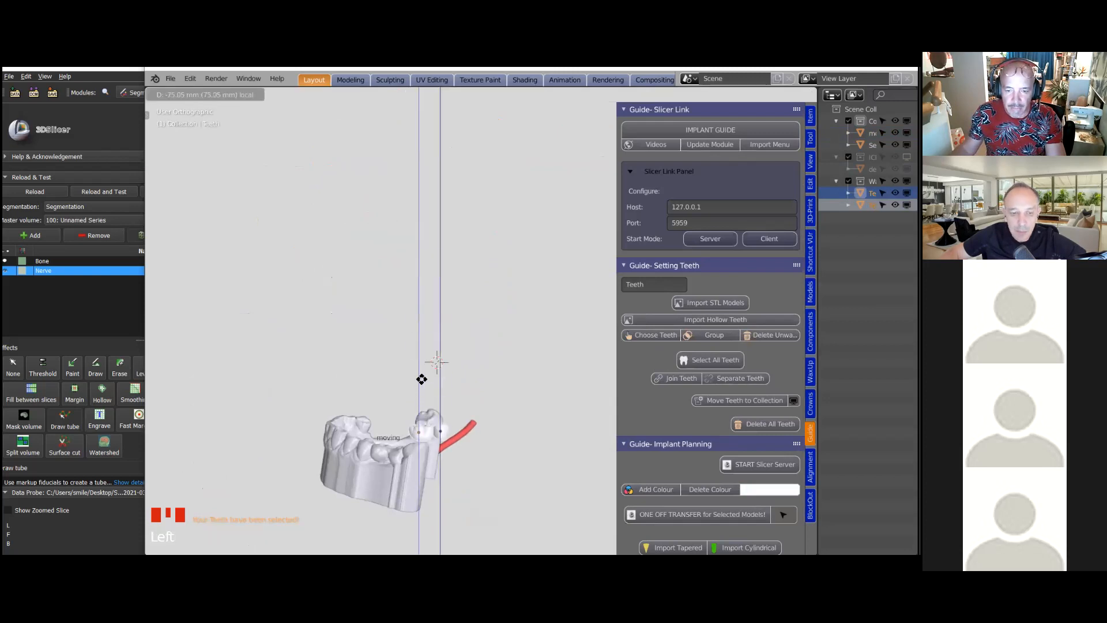
{"action": "left_click", "coordinate": [484, 377]}
Move the two teeth across the arch beside the gap on the nerve side, and rotate them about 105° in the occlusal view
{"action": "middle_click_drag", "start_coordinate": [485, 377], "coordinate": [382, 472]}
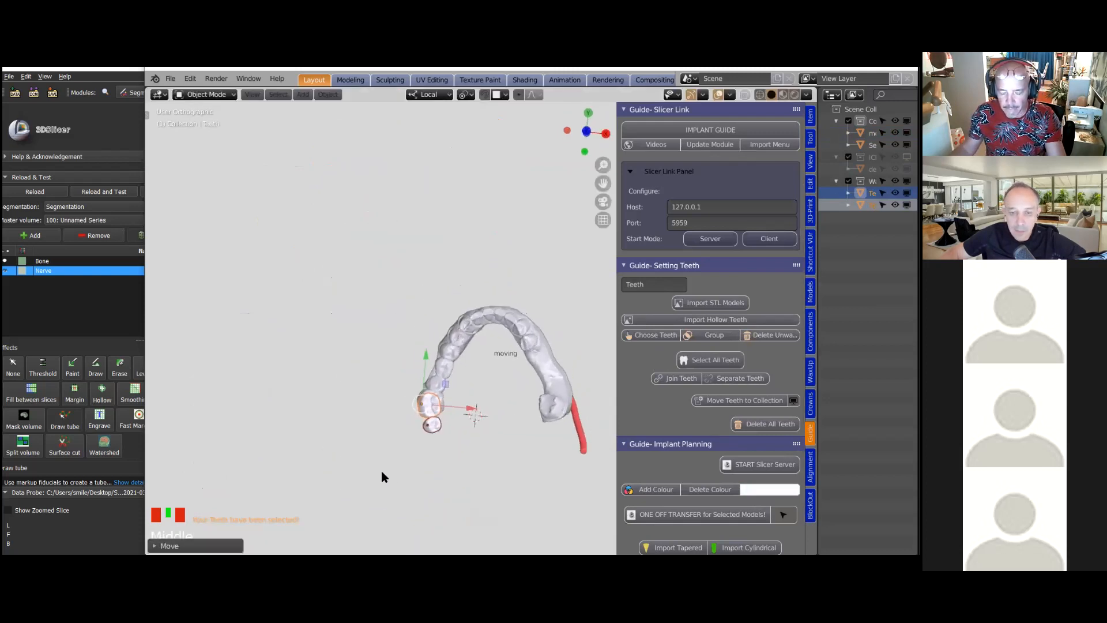
{"action": "key", "text": "g"}
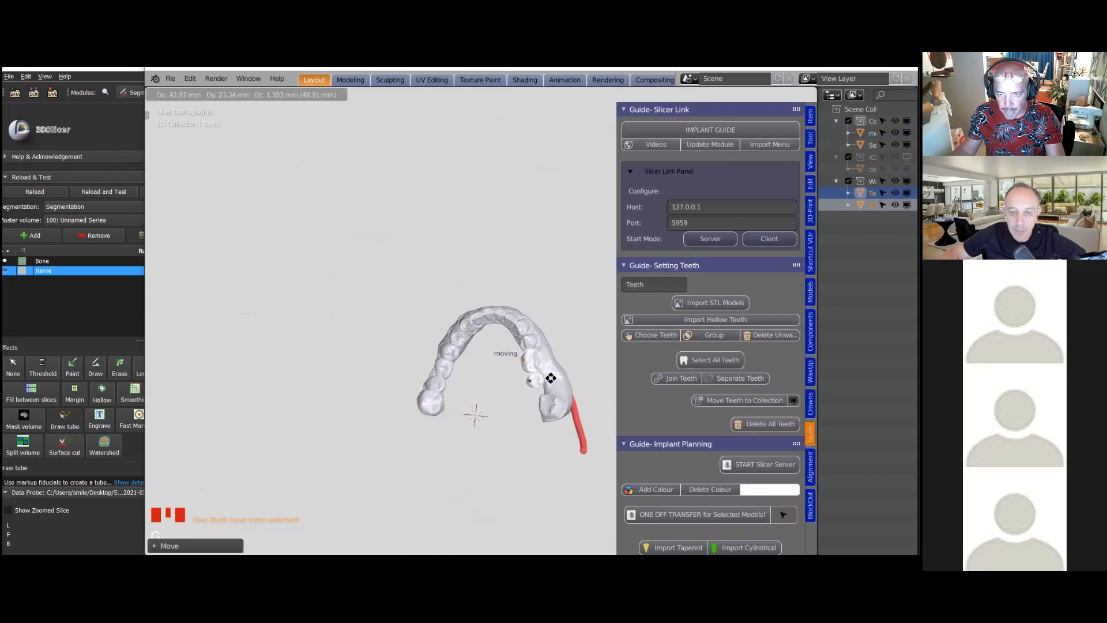
{"action": "left_click", "coordinate": [379, 374]}
{"action": "middle_click_drag", "start_coordinate": [379, 374], "coordinate": [467, 362]}
{"action": "scroll", "coordinate": [372, 413], "scroll_direction": "up", "scroll_amount": 3}
{"action": "scroll", "coordinate": [466, 363], "scroll_direction": "down", "scroll_amount": 3}
{"action": "key", "text": "r"}
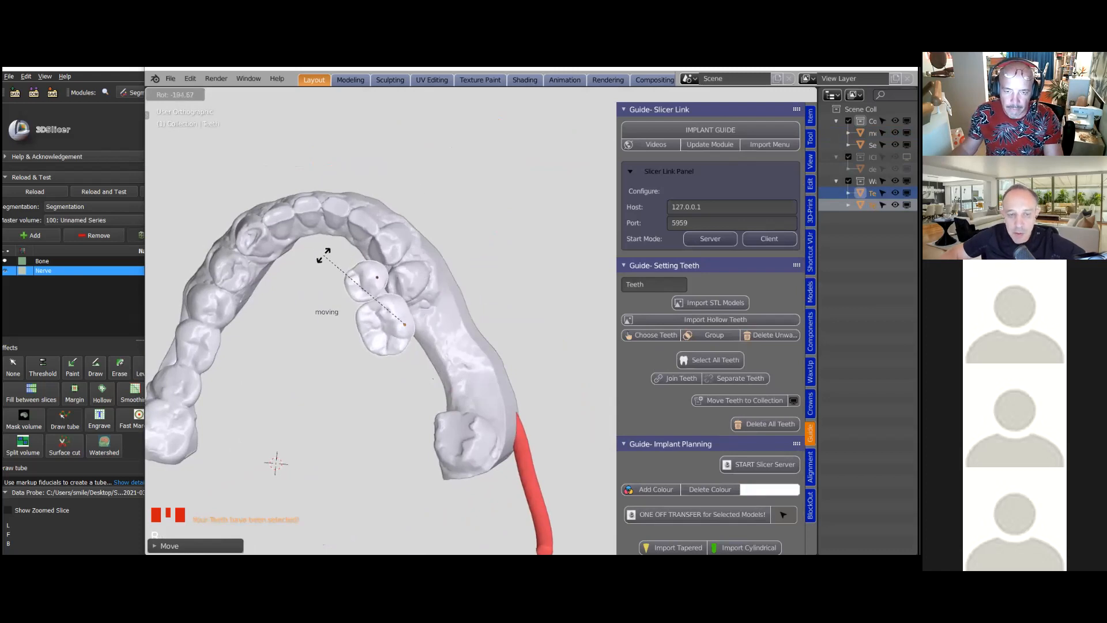
{"action": "left_click", "coordinate": [322, 261]}
Move the molar and premolar into the gap, then rotate and enlarge them to follow the arch
{"action": "key", "text": "g"}
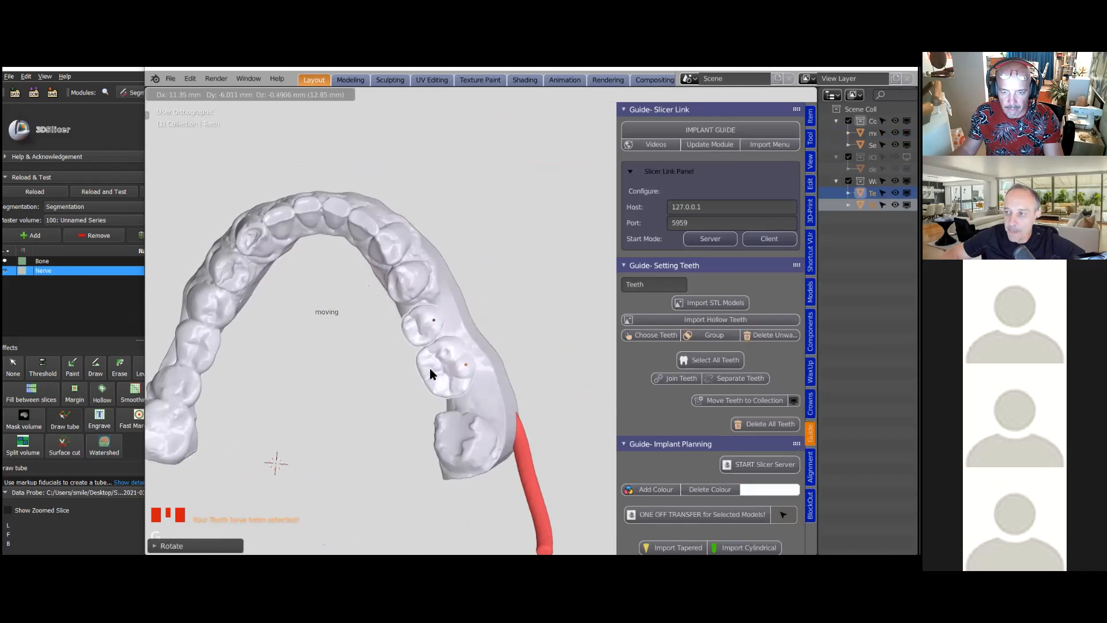
{"action": "left_click", "coordinate": [430, 368]}
{"action": "key", "text": "r"}
{"action": "left_click", "coordinate": [479, 427]}
{"action": "key", "text": "s"}
{"action": "left_click", "coordinate": [522, 317]}
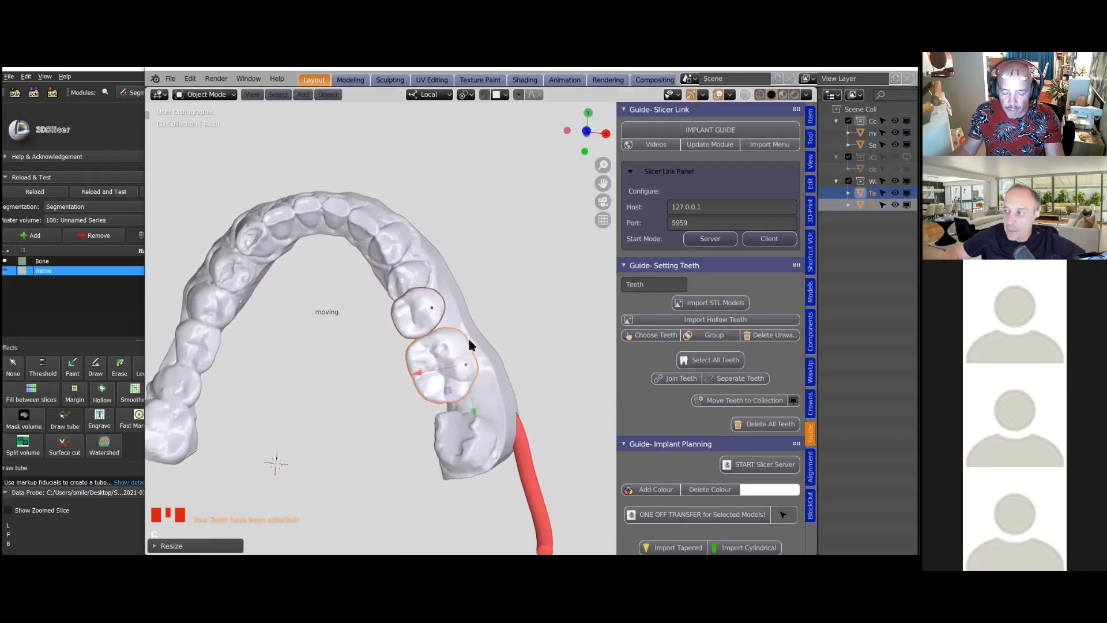
Centre the two teeth in the gap and fine-tune their overall scale to fit between the neighbouring teeth
{"action": "key", "text": "g"}
{"action": "left_click", "coordinate": [470, 351]}
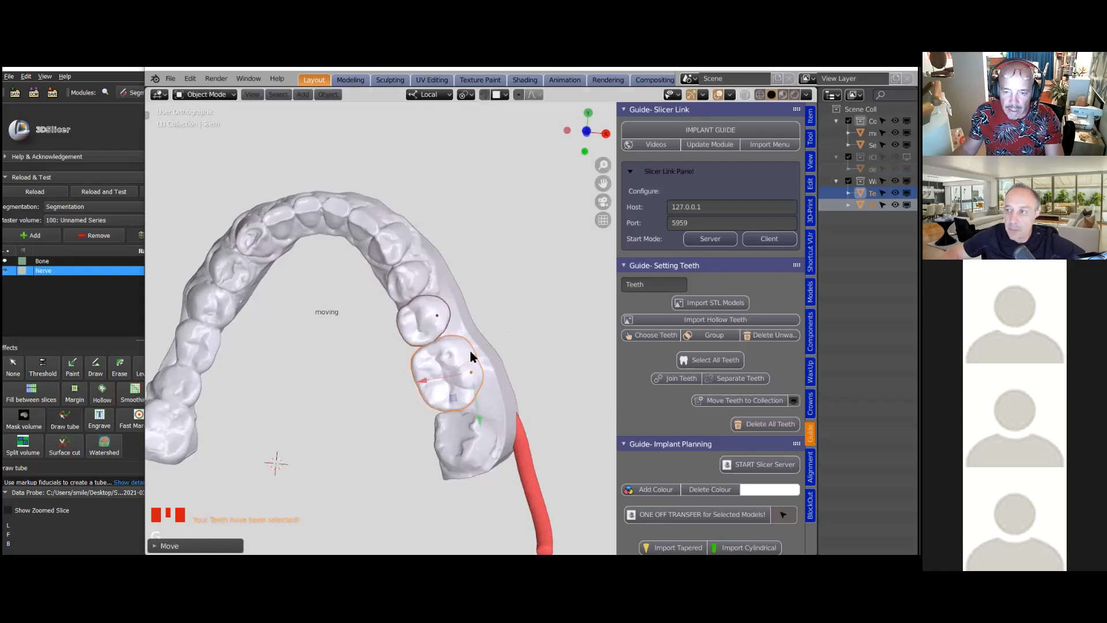
{"action": "key", "text": "s"}
{"action": "left_click", "coordinate": [517, 350]}
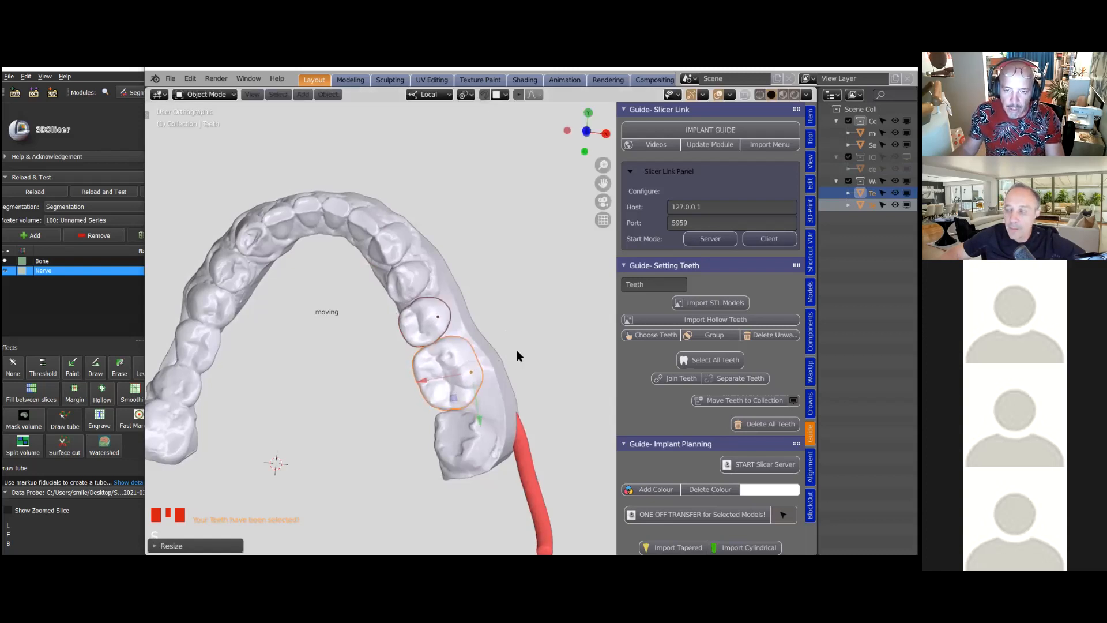
{"action": "key", "text": "s"}
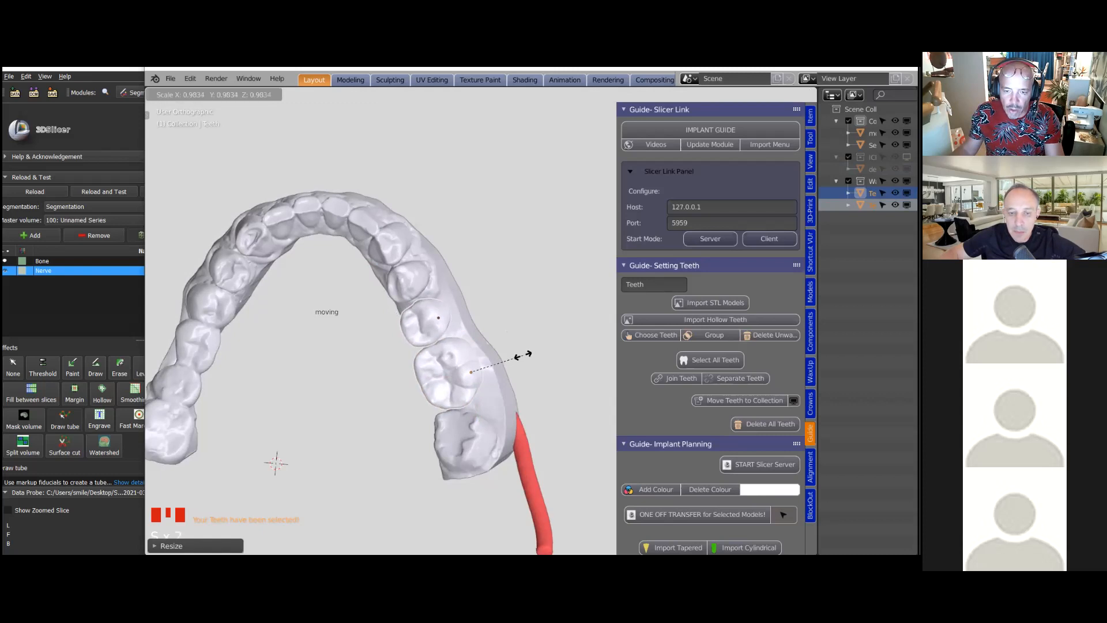
{"action": "left_click", "coordinate": [523, 353]}
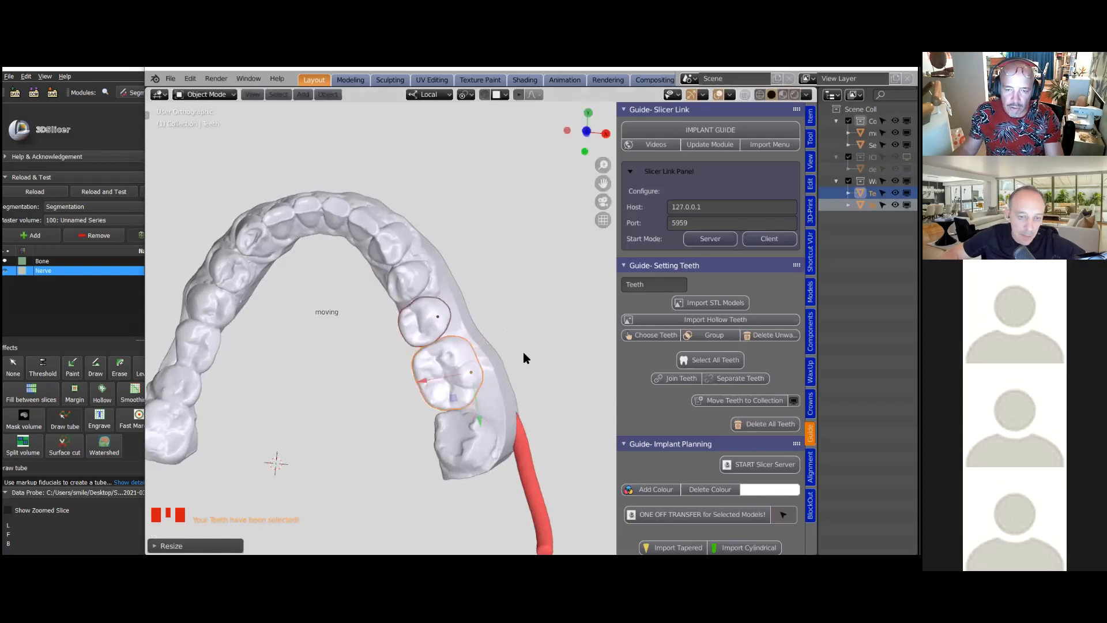
Adjust the height of the two teeth in a side view and shift them about 1.4 mm along the arch
{"action": "middle_click_drag", "start_coordinate": [500, 380], "coordinate": [380, 273]}
{"action": "left_click_drag", "start_coordinate": [351, 215], "coordinate": [364, 300]}
{"action": "key", "text": "g"}
{"action": "key", "text": "x"}
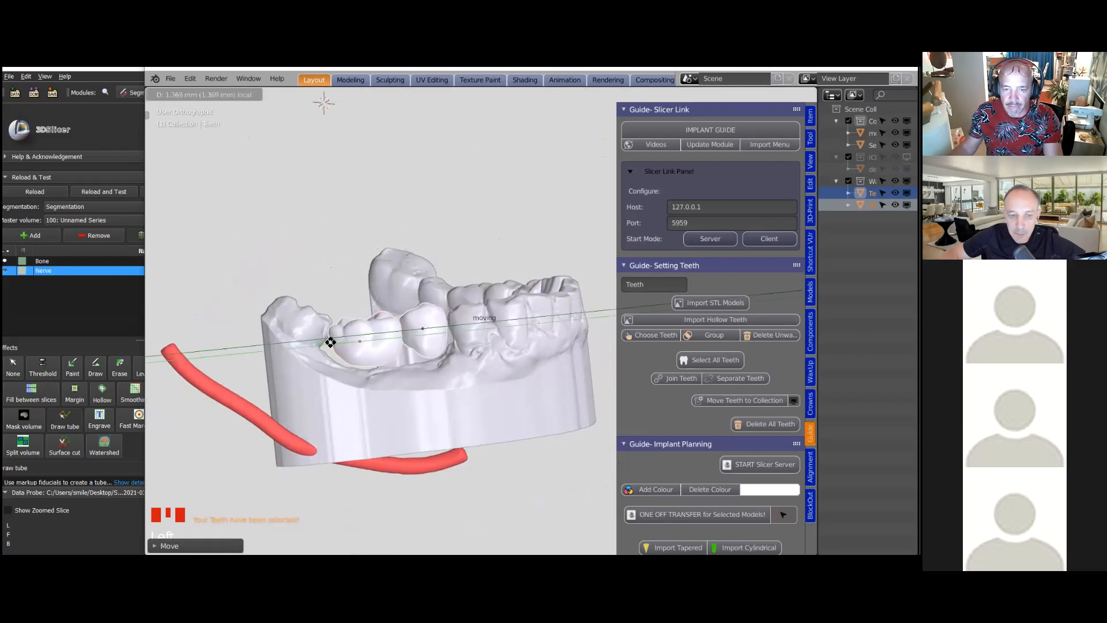
{"action": "left_click", "coordinate": [333, 338]}
Tilt the two teeth slightly in the side view to follow the ridge, and nudge them into place
{"action": "key", "text": "r"}
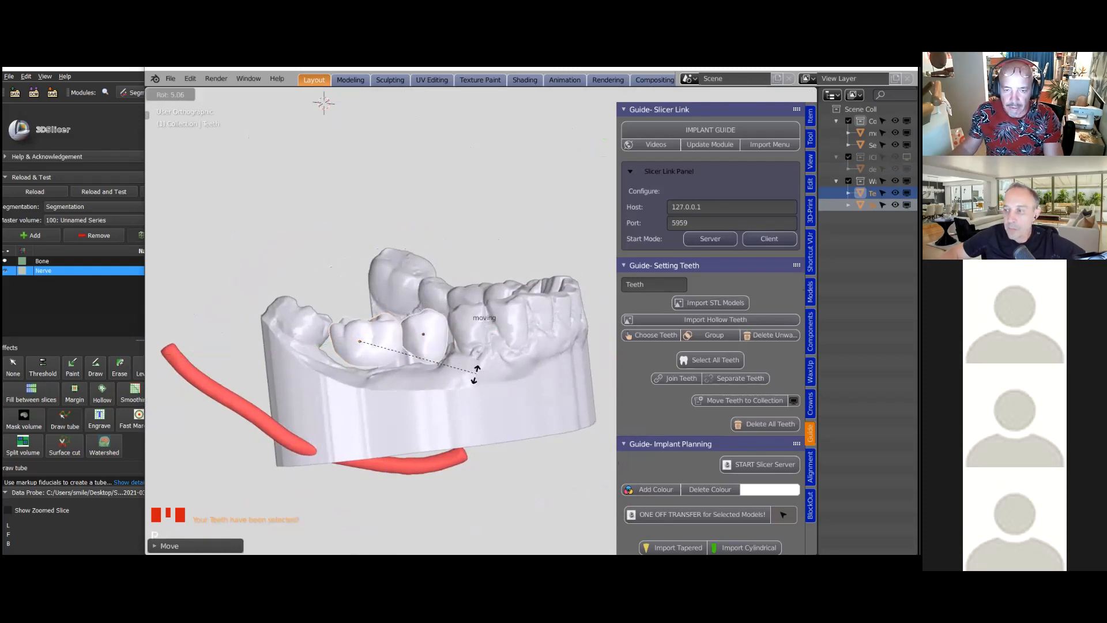
{"action": "left_click", "coordinate": [421, 372]}
{"action": "key", "text": "g"}
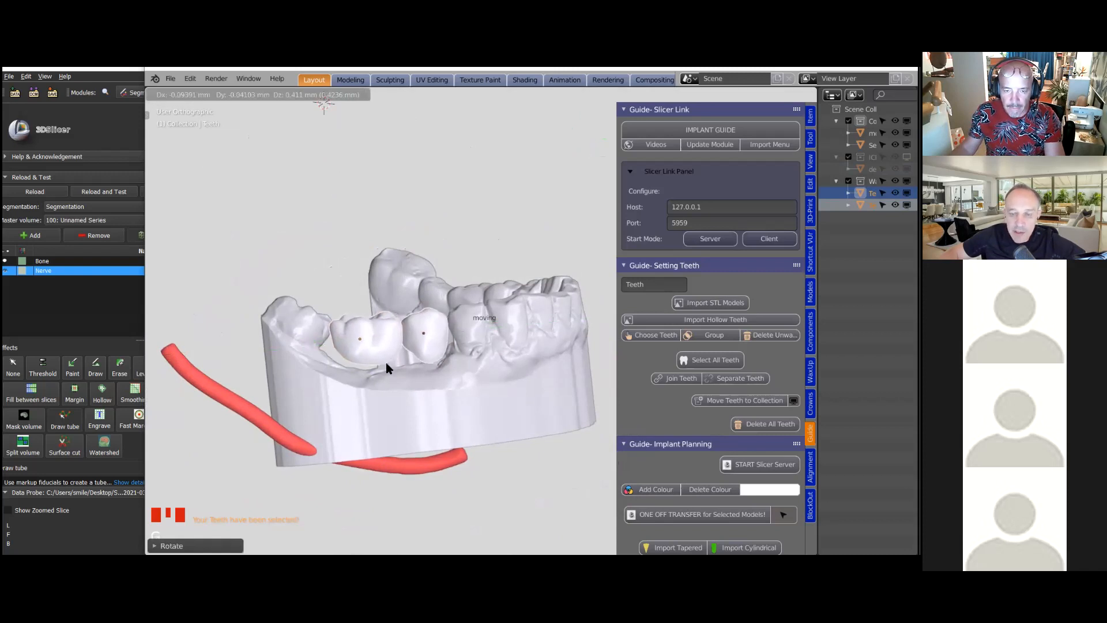
{"action": "left_click", "coordinate": [386, 362]}
Stretch the two teeth along the Z axis so their crowns are taller
{"action": "key", "text": "s"}
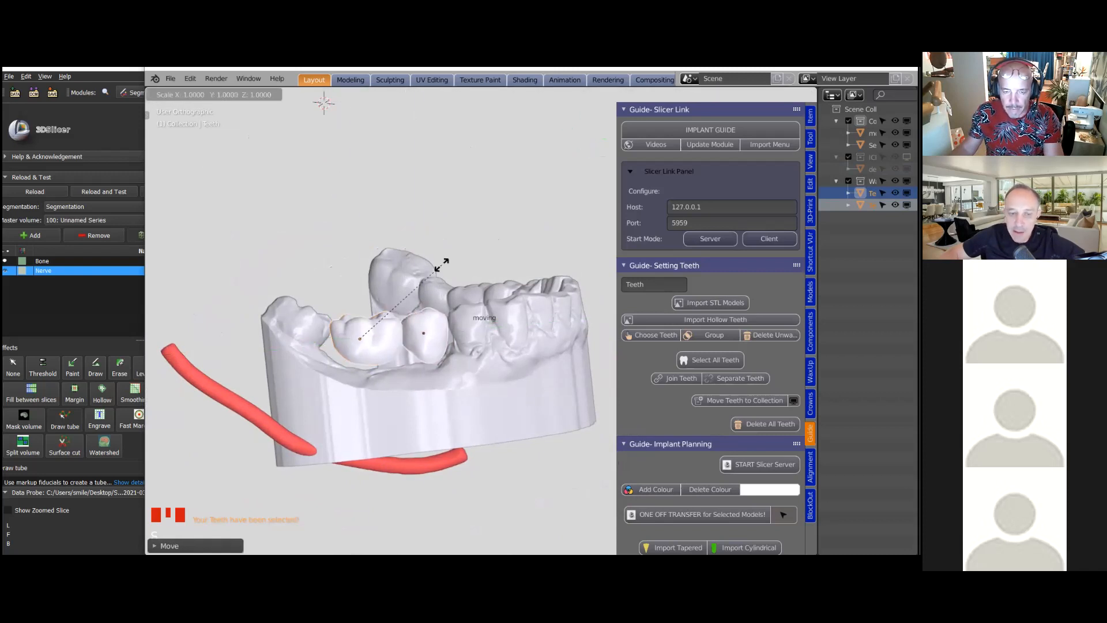
{"action": "key", "text": "z"}
{"action": "left_click", "coordinate": [452, 240]}
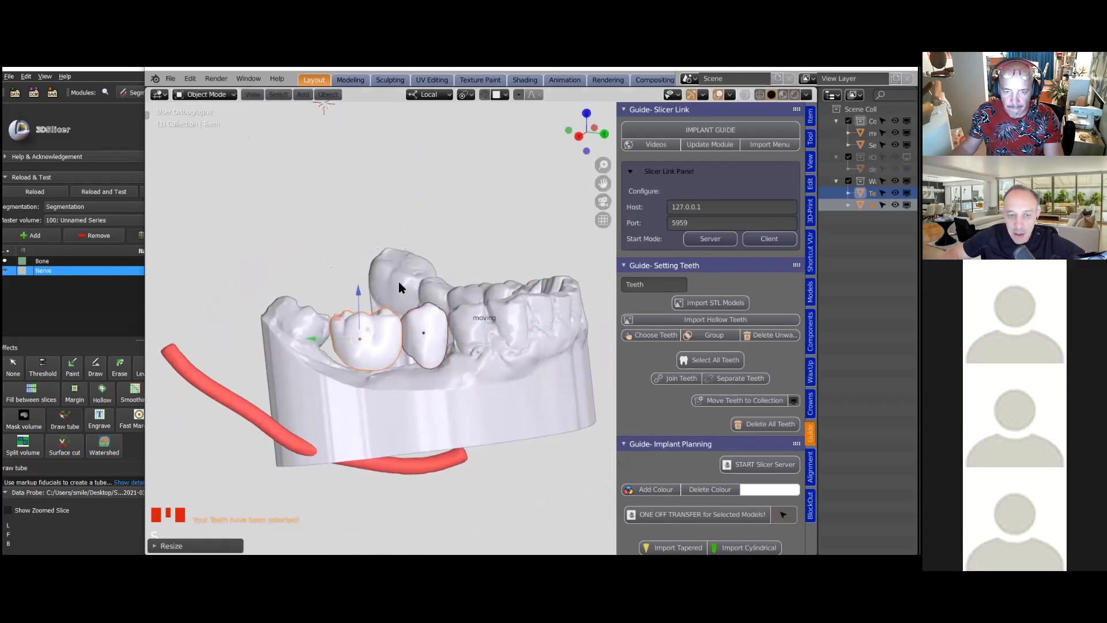
Lower the two virtual teeth about 0.8 mm along their local Z axis and check their fit from above and the side
{"action": "key", "text": "g"}
{"action": "key", "text": "z"}
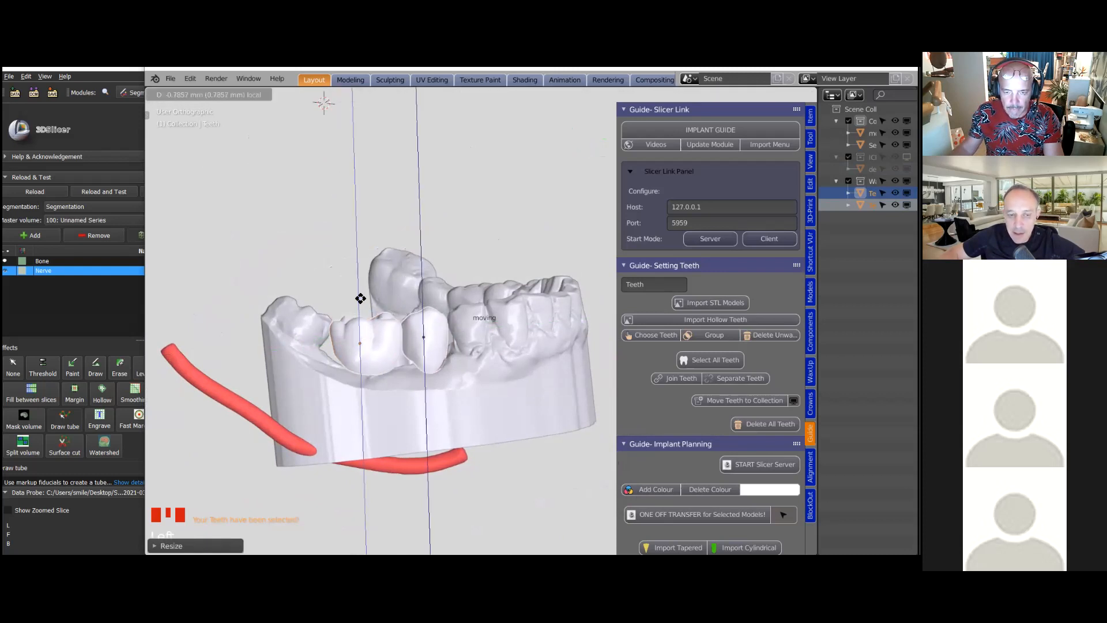
{"action": "left_click", "coordinate": [361, 298]}
{"action": "middle_click_drag", "start_coordinate": [383, 298], "coordinate": [388, 355]}
{"action": "scroll", "coordinate": [389, 352], "scroll_direction": "up", "scroll_amount": 1}
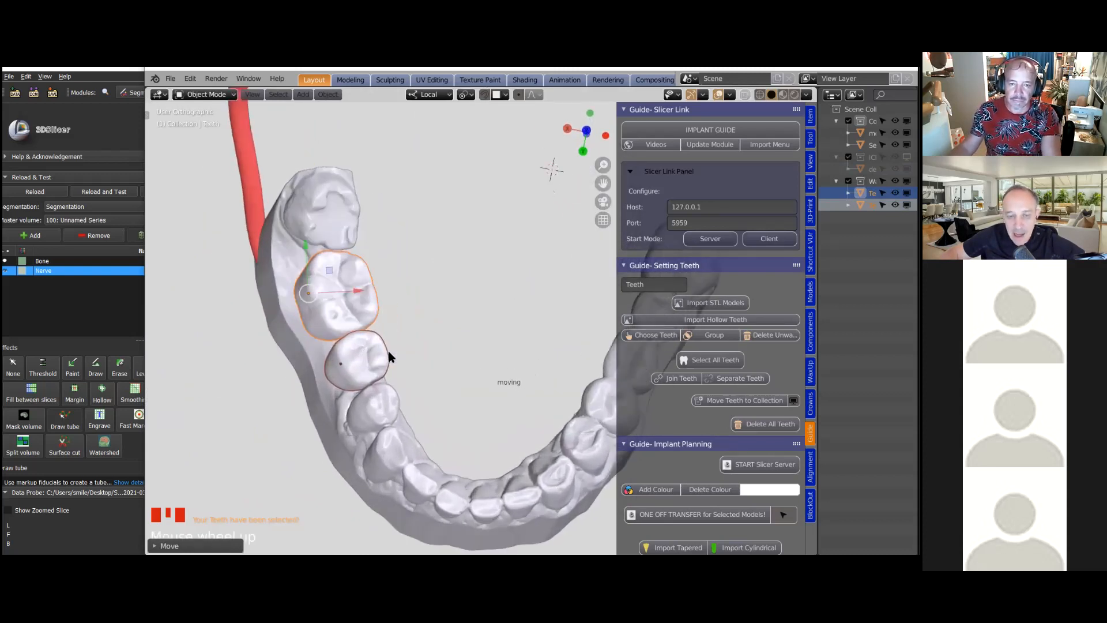
{"action": "scroll", "coordinate": [369, 363], "scroll_direction": "down", "scroll_amount": 1}
{"action": "middle_click_drag", "start_coordinate": [369, 357], "coordinate": [409, 353]}
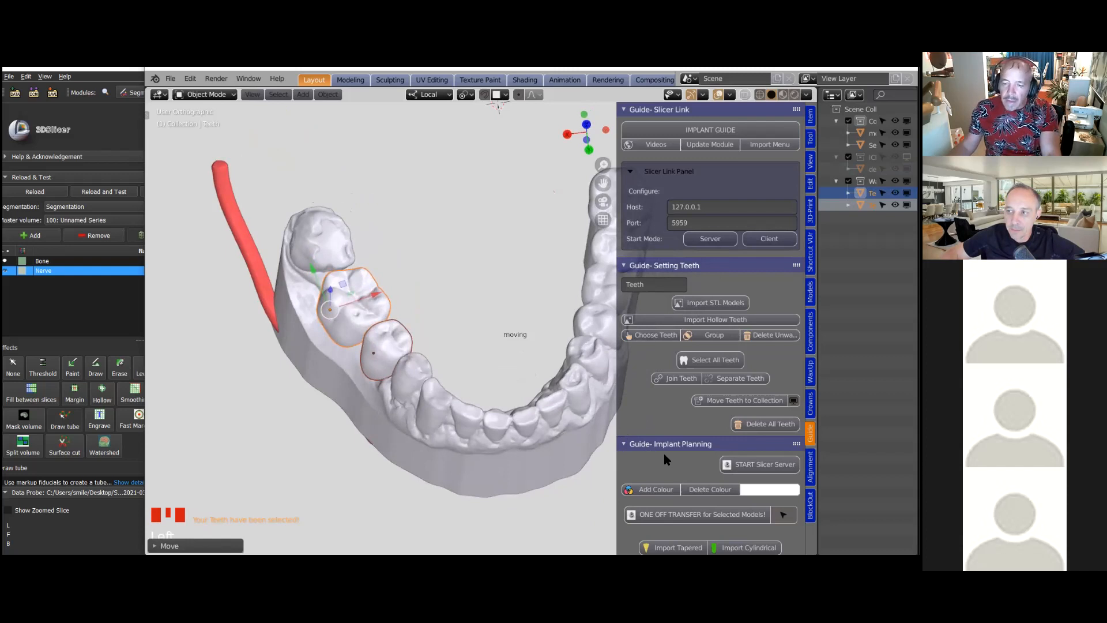
{"action": "middle_click_drag", "start_coordinate": [397, 346], "coordinate": [422, 300]}
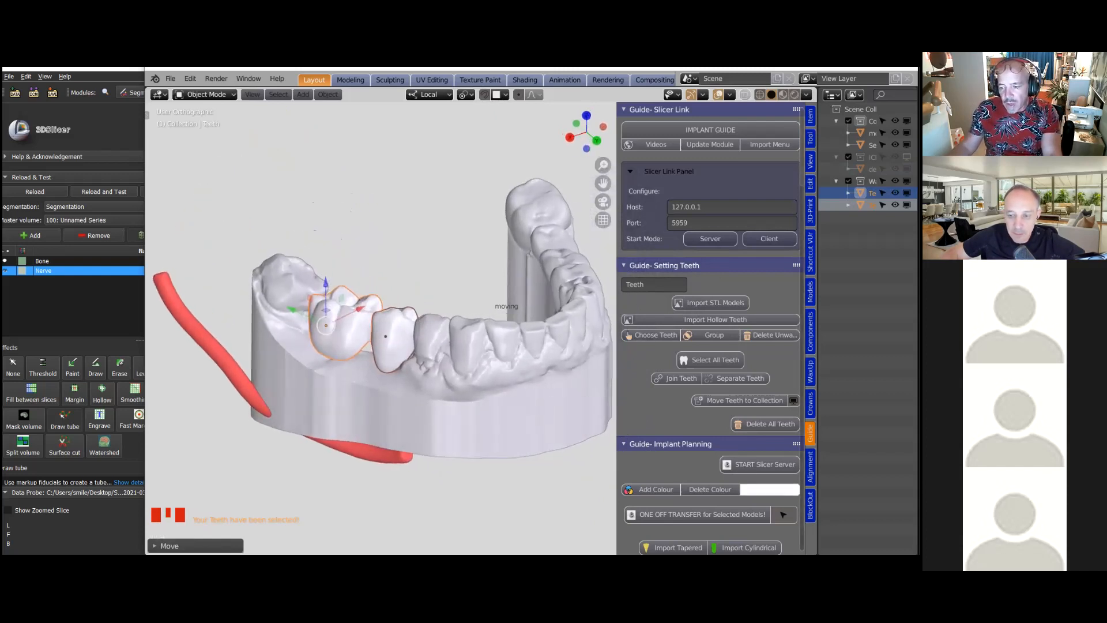
Colour the two virtual teeth blue with hue 0.651 and saturation 0.598, and make them semi-transparent with alpha 0.678
{"action": "left_click", "coordinate": [769, 489]}
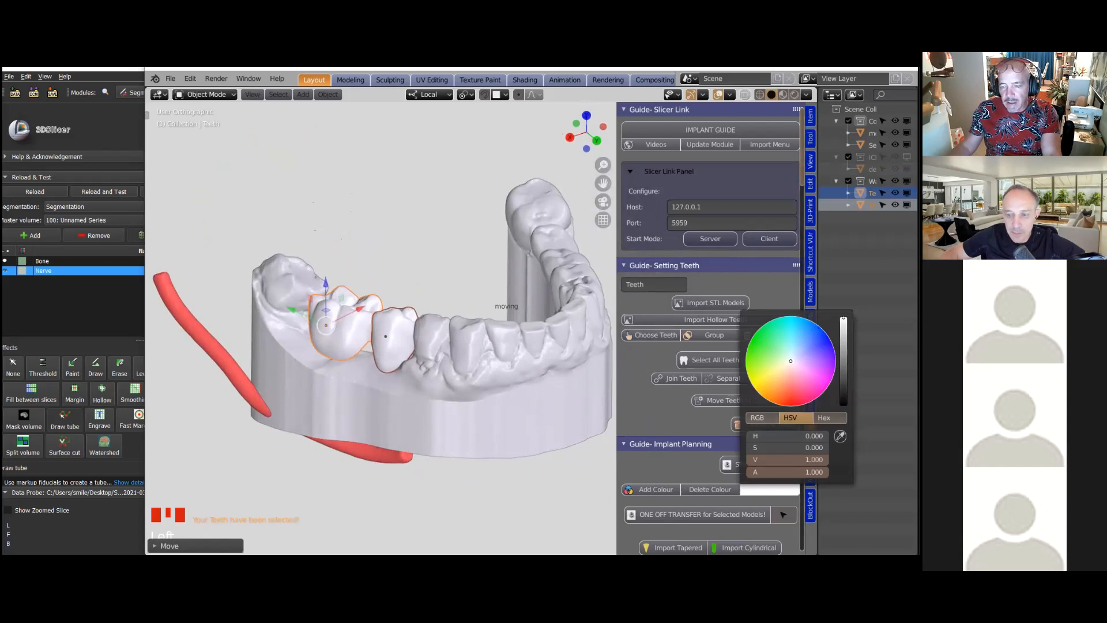
{"action": "left_click", "coordinate": [811, 345]}
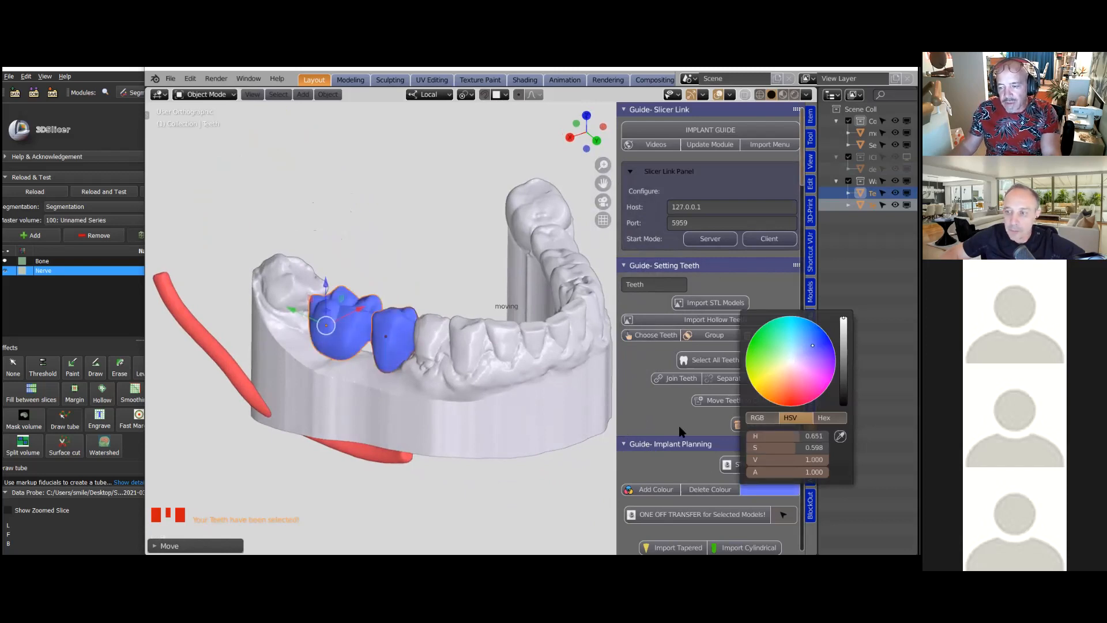
{"action": "left_click_drag", "start_coordinate": [799, 472], "coordinate": [770, 471]}
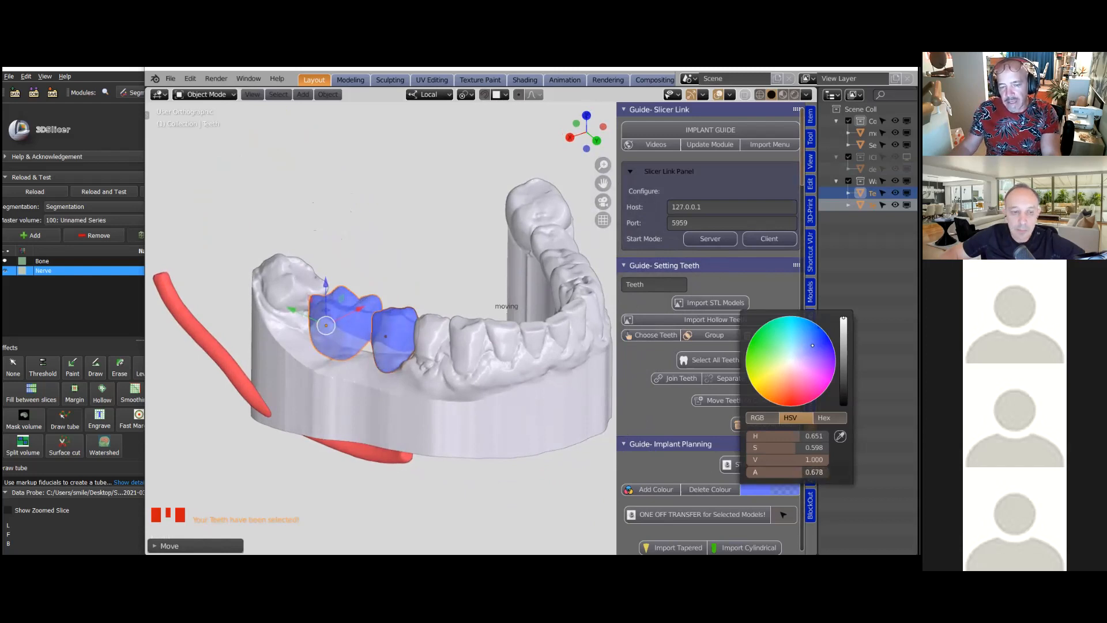
Add a colour to the dental cast, set it to pale yellow and lower its alpha so the cast is see-through
{"action": "left_click", "coordinate": [535, 381]}
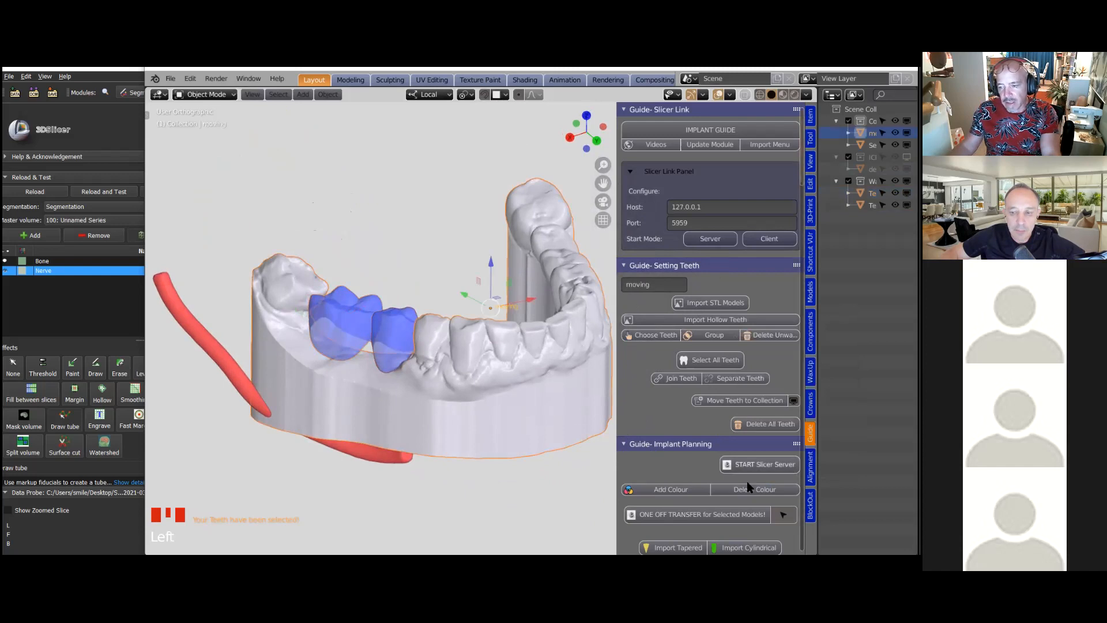
{"action": "scroll", "coordinate": [724, 448], "scroll_direction": "down", "scroll_amount": 3}
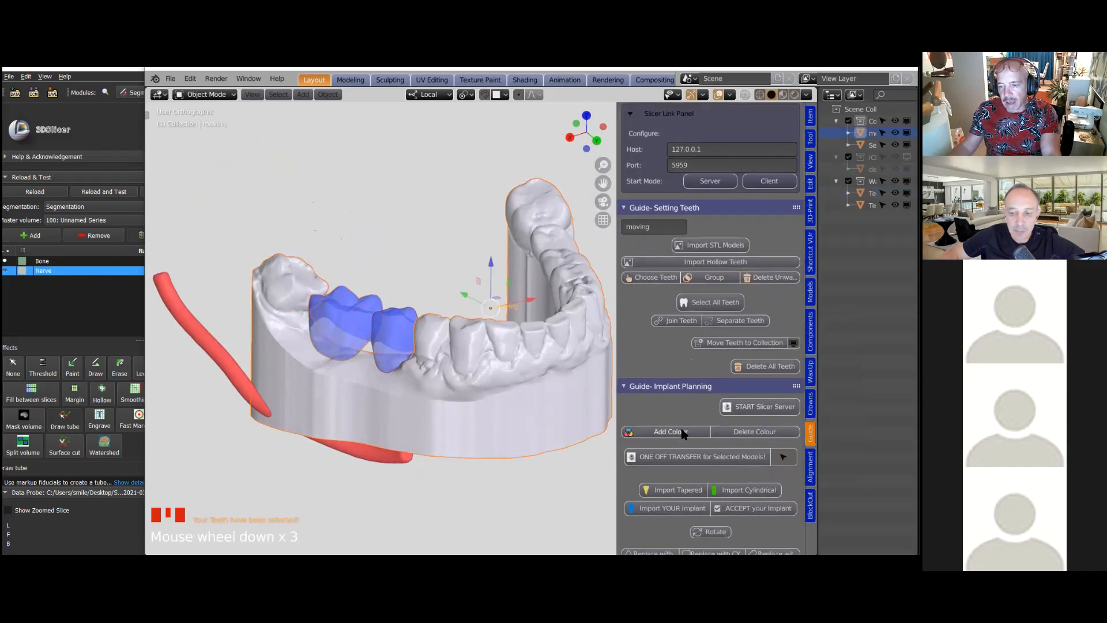
{"action": "left_click", "coordinate": [681, 433]}
{"action": "left_click", "coordinate": [770, 431]}
{"action": "left_click_drag", "start_coordinate": [790, 303], "coordinate": [800, 308]}
{"action": "left_click", "coordinate": [743, 433]}
{"action": "left_click_drag", "start_coordinate": [807, 414], "coordinate": [781, 414]}
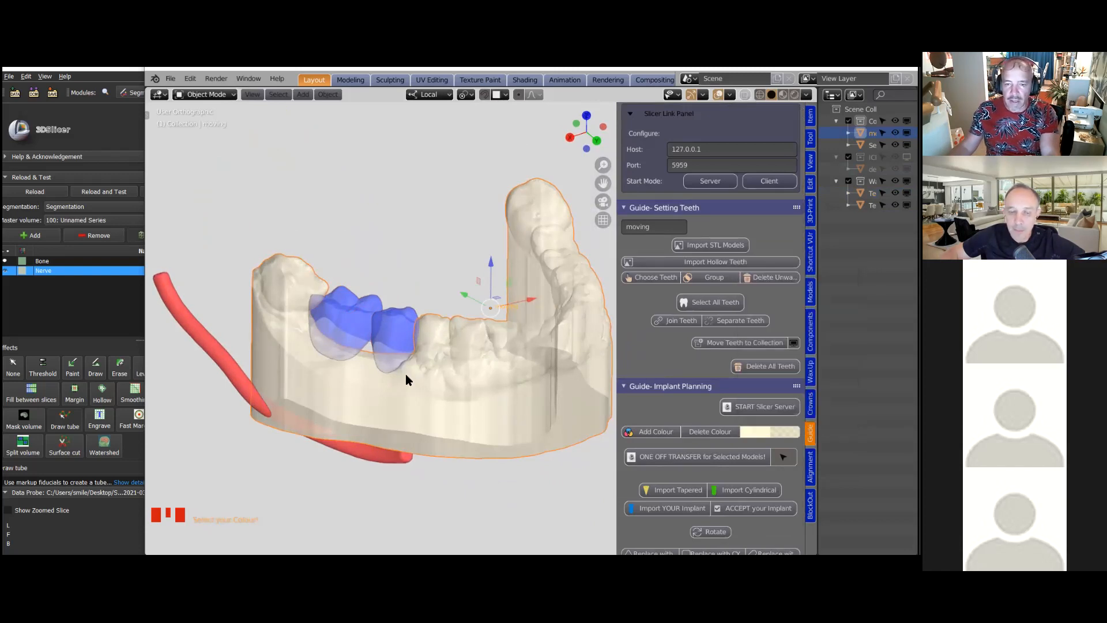
{"action": "left_click", "coordinate": [334, 305]}
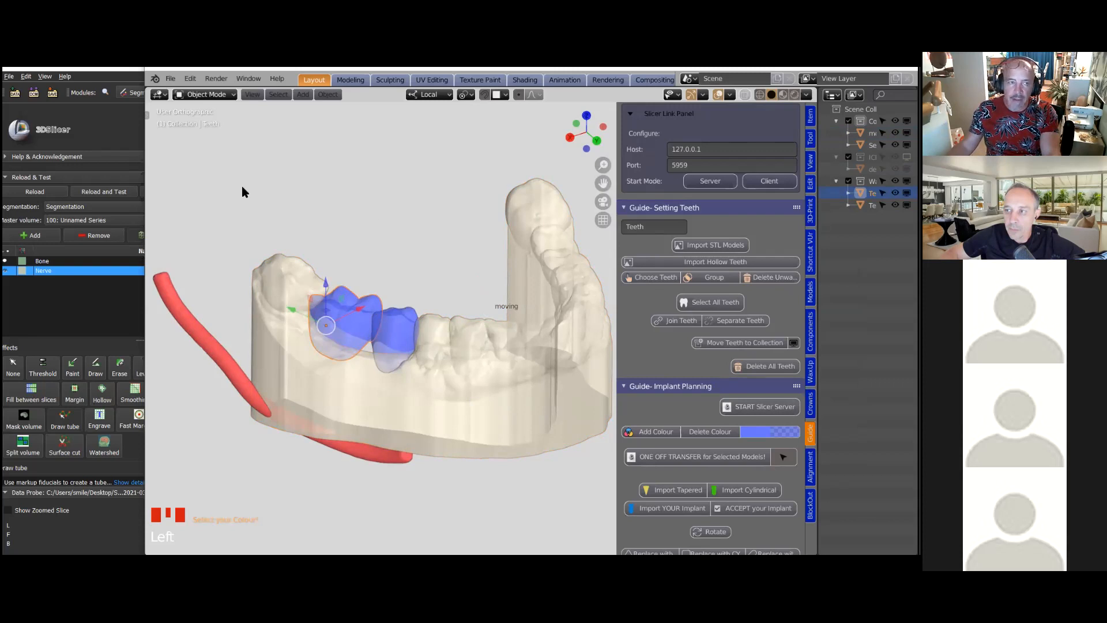
Switch 3D Slicer to the linkSlicerBlender module, start Blender's Slicer link in server mode and connect 3D Slicer to it
{"action": "left_click_drag", "start_coordinate": [146, 256], "coordinate": [524, 256]}
{"action": "left_click", "coordinate": [157, 93]}
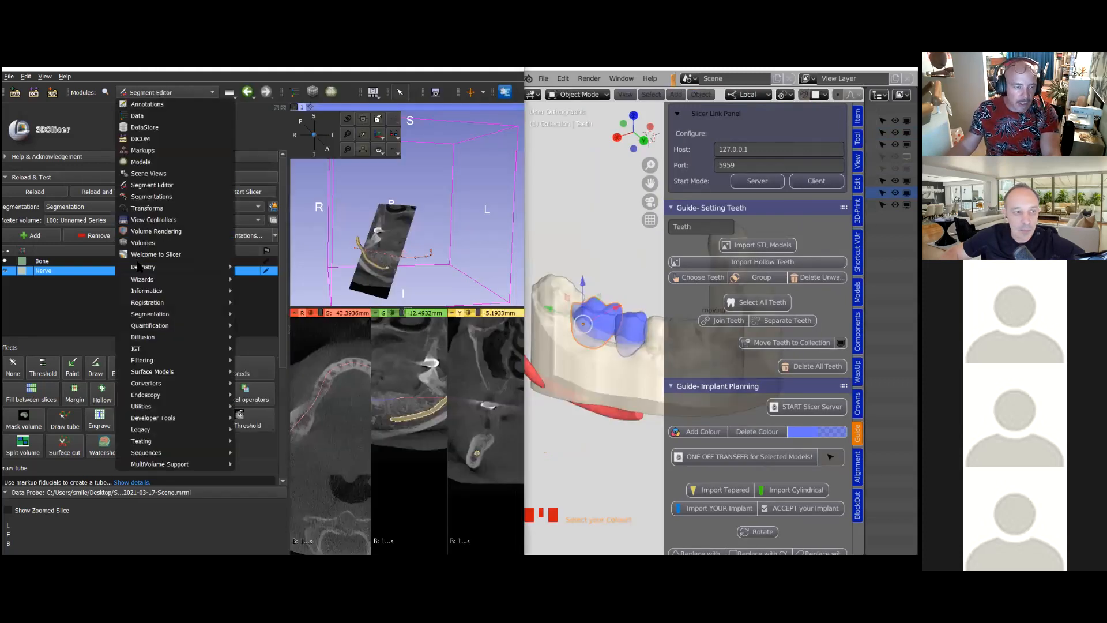
{"action": "mouse_move", "coordinate": [144, 266]}
{"action": "left_click", "coordinate": [272, 267]}
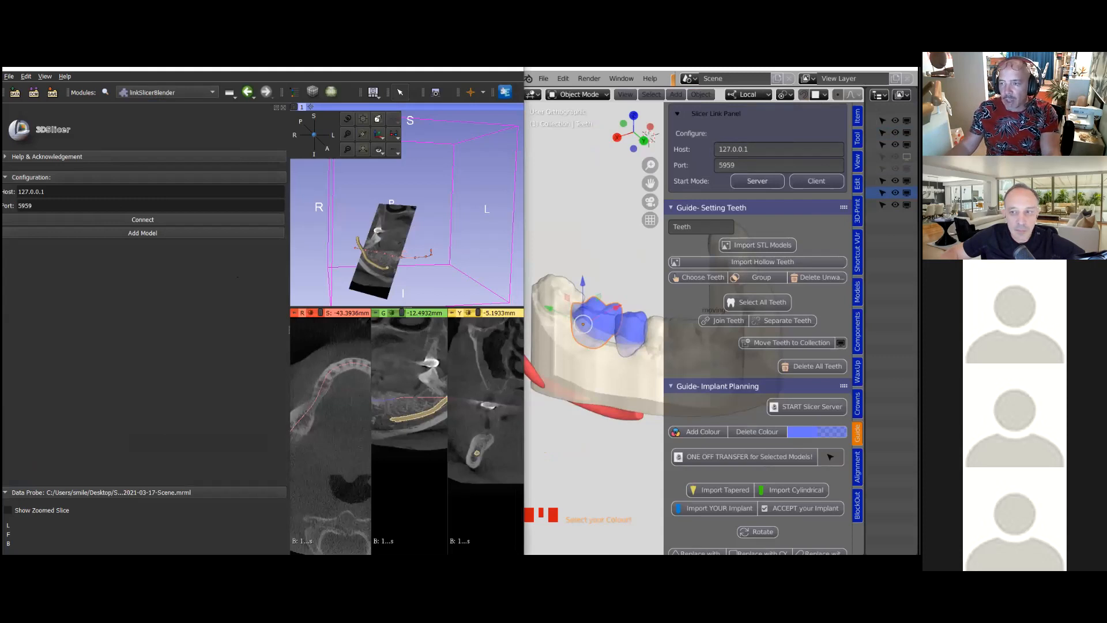
{"action": "left_click", "coordinate": [756, 181]}
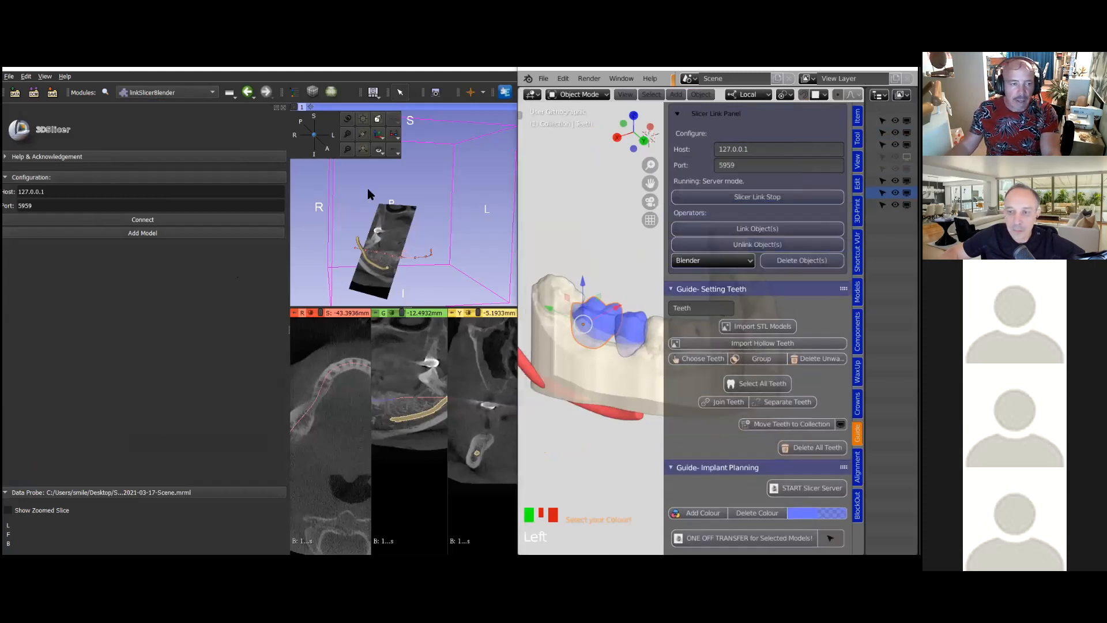
{"action": "left_click", "coordinate": [147, 222]}
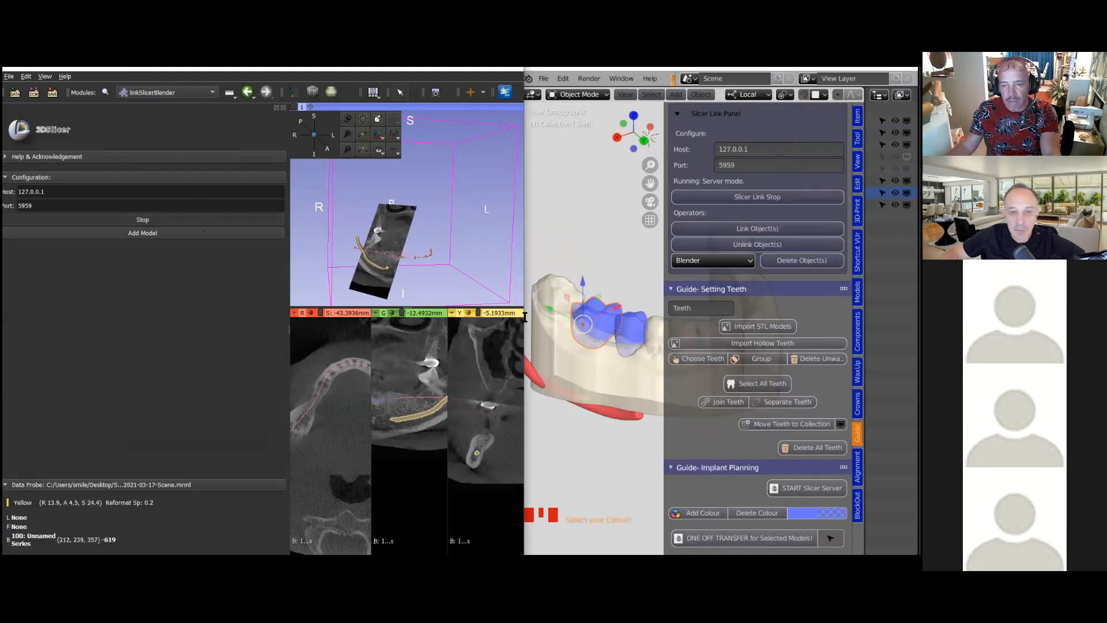
Select the dental cast and both virtual teeth in Blender and send them to 3D Slicer with the one-off transfer for selected models
{"action": "left_click_drag", "start_coordinate": [526, 308], "coordinate": [331, 339]}
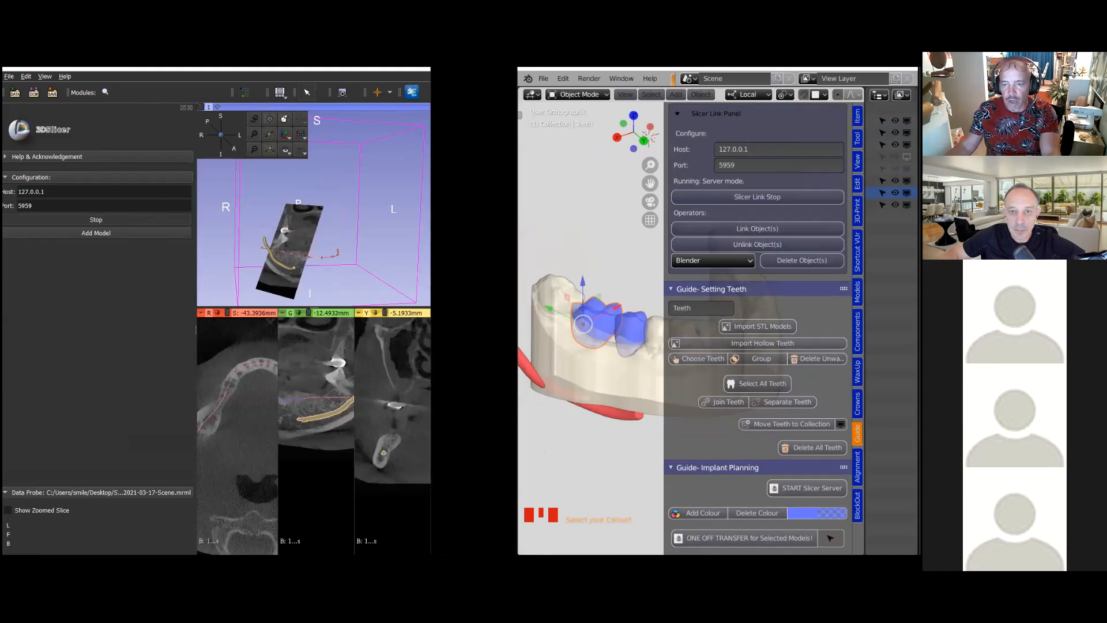
{"action": "left_click_drag", "start_coordinate": [517, 346], "coordinate": [402, 349]}
{"action": "left_click", "coordinate": [571, 371]}
{"action": "left_click", "coordinate": [548, 334], "text": "shift"}
{"action": "left_click", "coordinate": [531, 319], "text": "shift"}
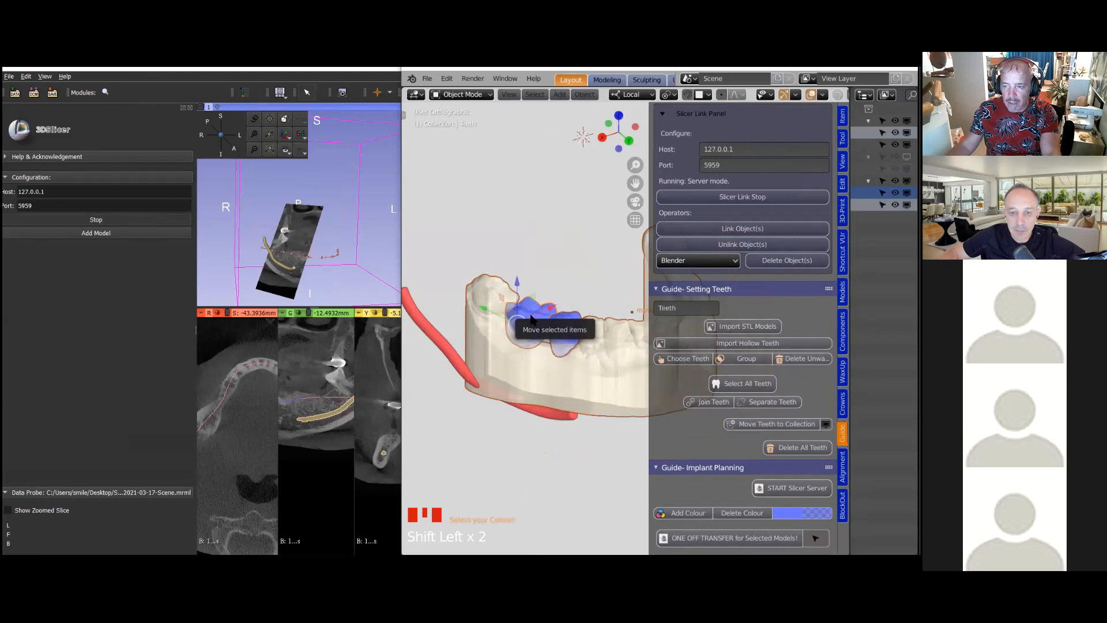
{"action": "scroll", "coordinate": [710, 424], "scroll_direction": "down", "scroll_amount": 7}
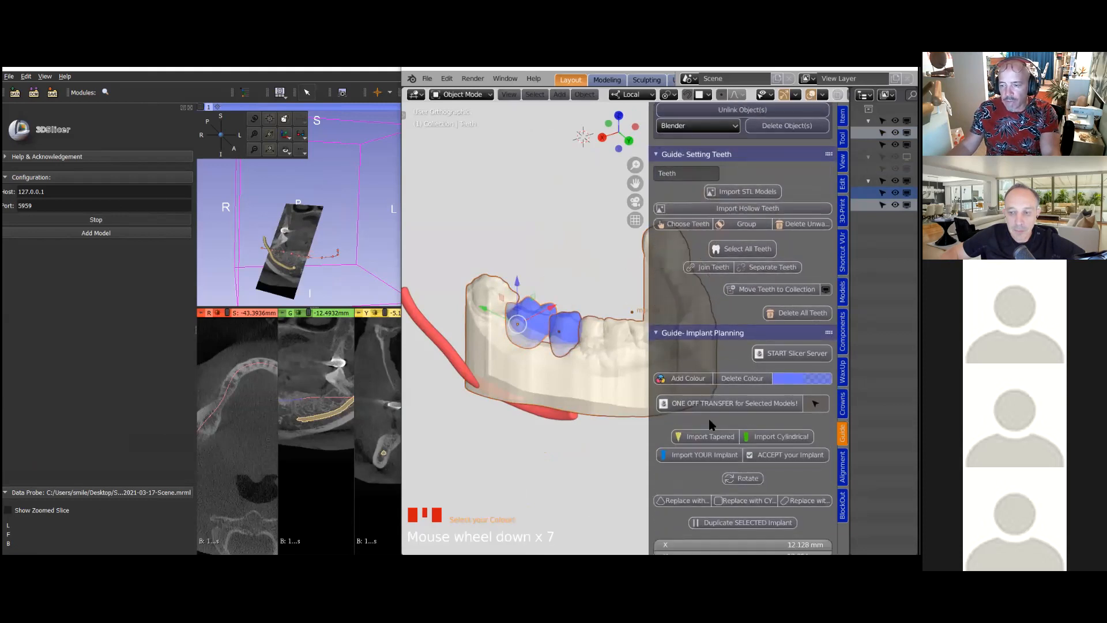
{"action": "left_click", "coordinate": [740, 406]}
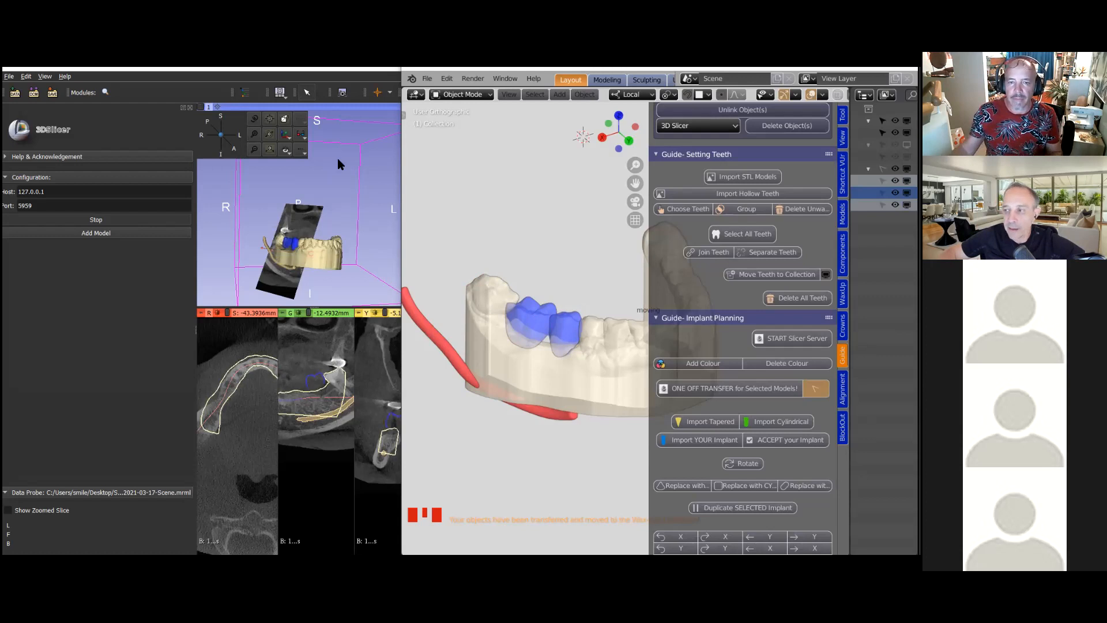
{"action": "left_click", "coordinate": [487, 277]}
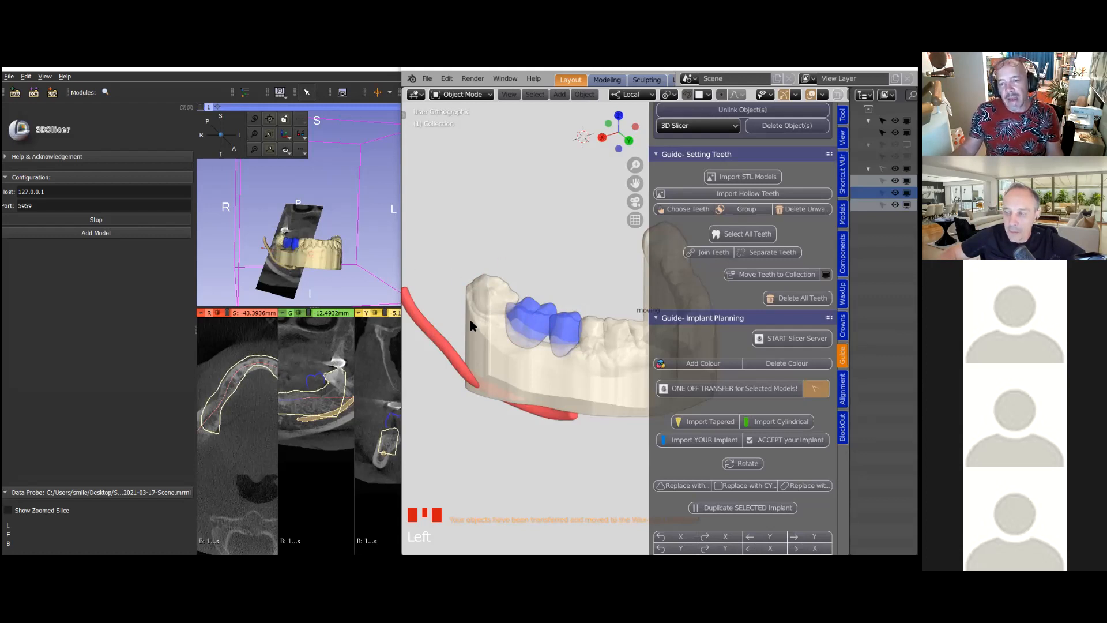
{"action": "triple_click", "coordinate": [460, 357]}
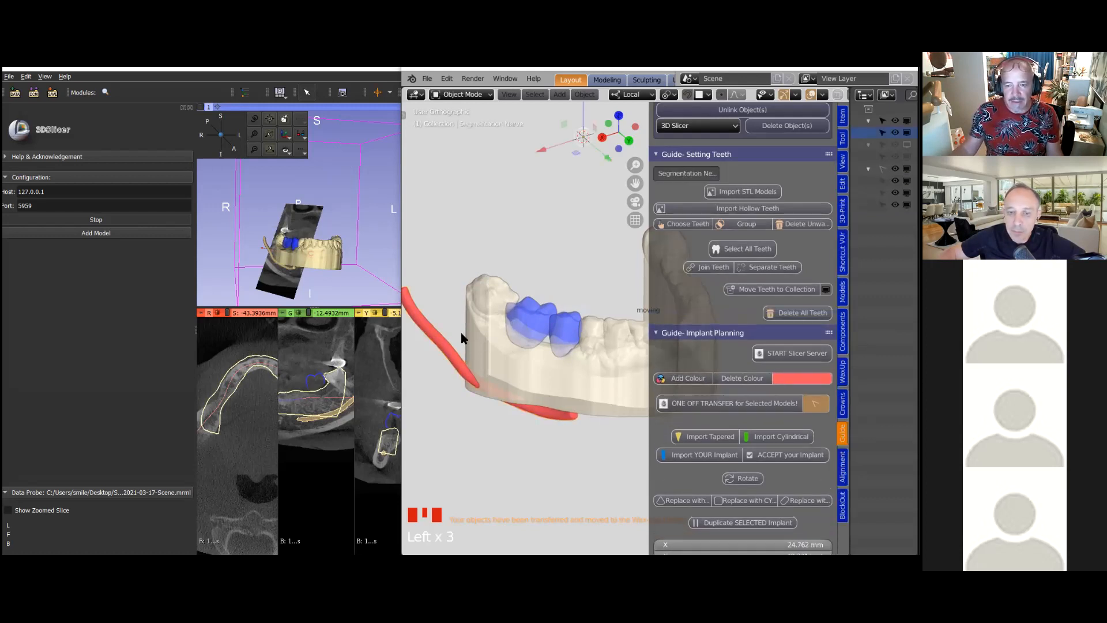
{"action": "left_click", "coordinate": [446, 336]}
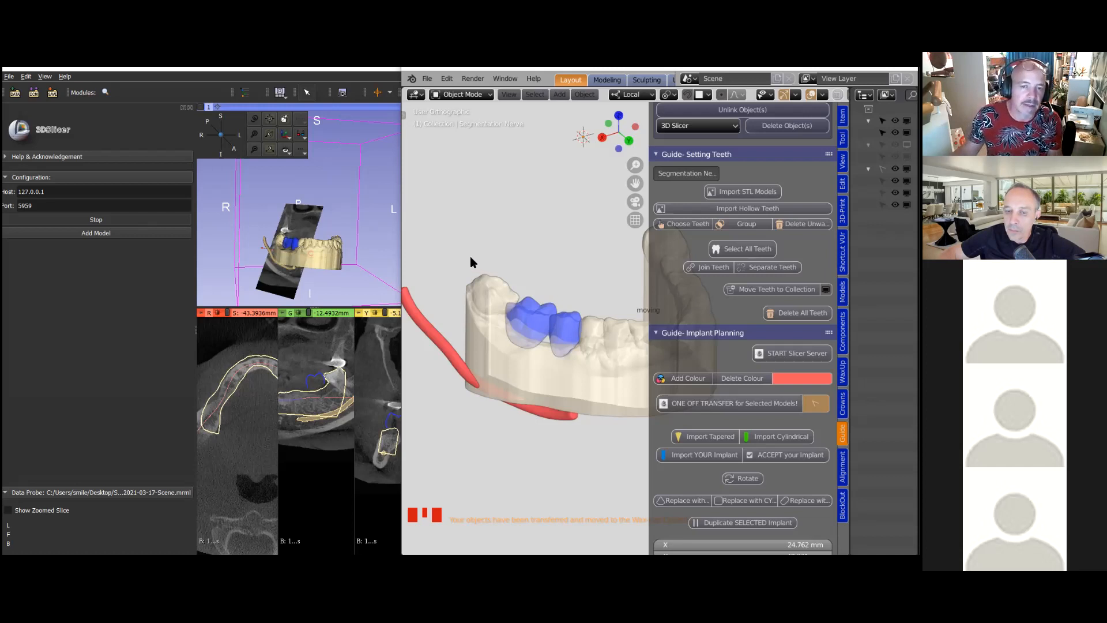
{"action": "left_click", "coordinate": [502, 275]}
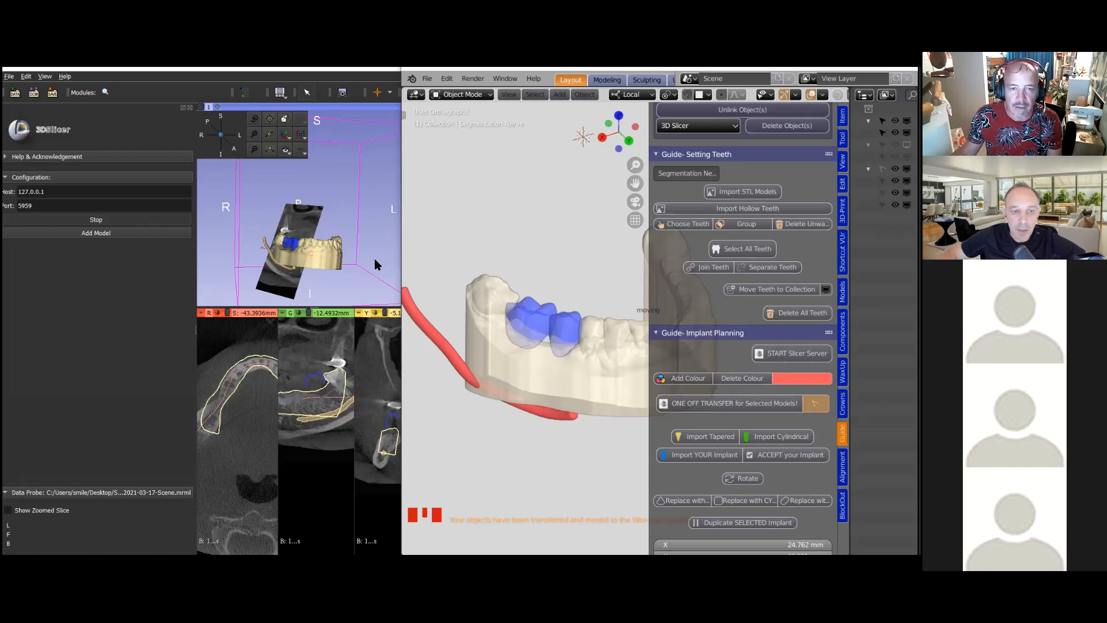
Enlarge the 3D Slicer window and examine the transferred cast and teeth outlines through the axial slices of the jaw
{"action": "left_click_drag", "start_coordinate": [401, 239], "coordinate": [432, 225]}
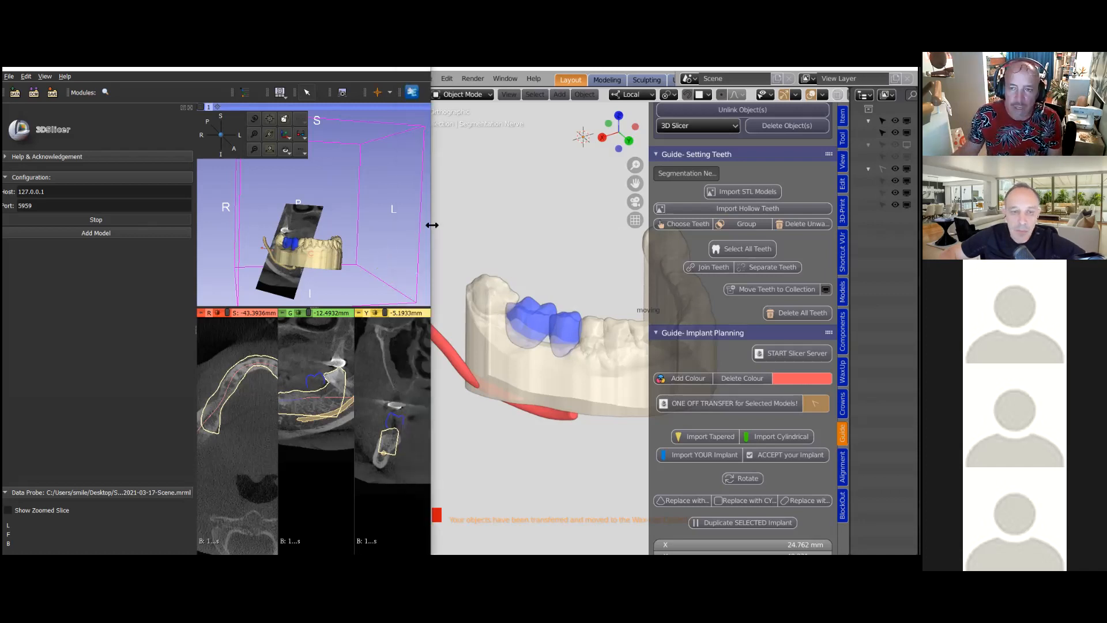
{"action": "left_click_drag", "start_coordinate": [432, 225], "coordinate": [692, 225]}
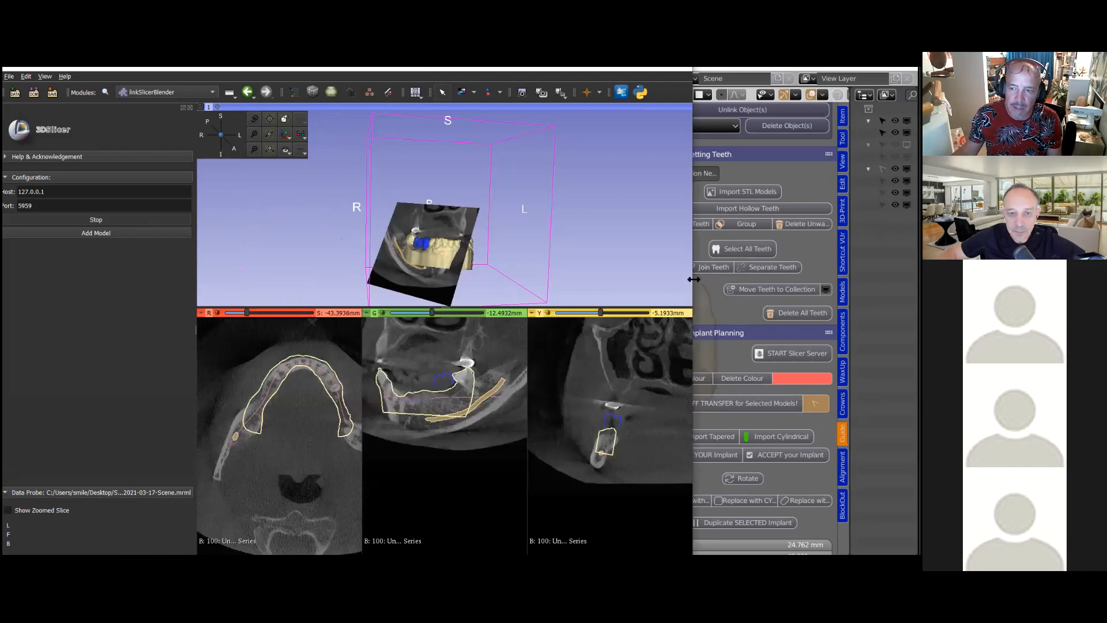
{"action": "left_click_drag", "start_coordinate": [694, 279], "coordinate": [786, 279]}
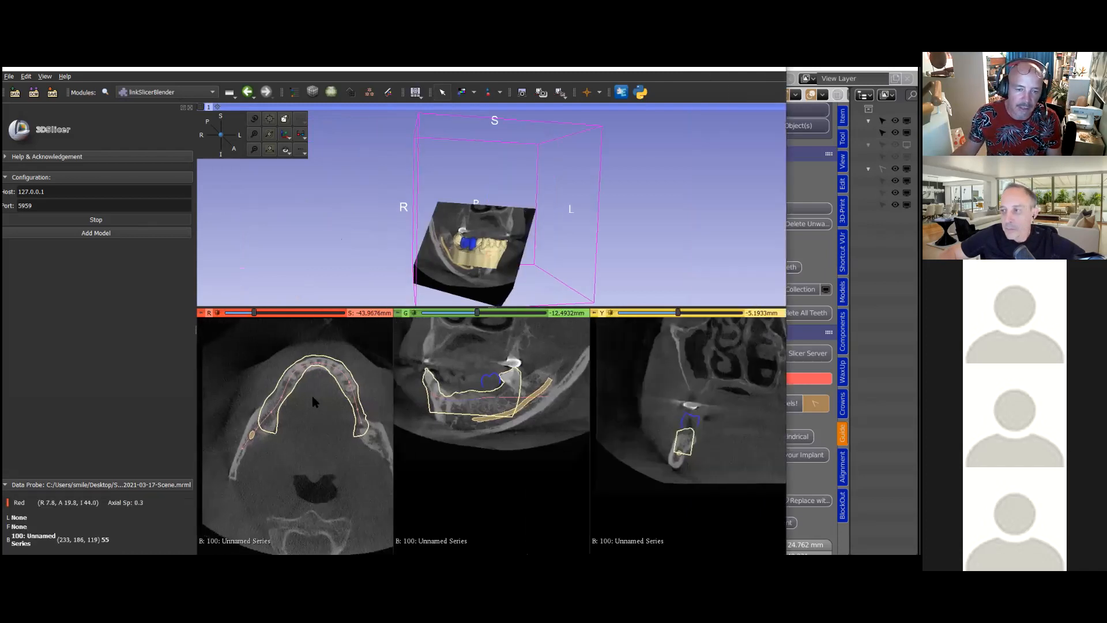
{"action": "scroll", "coordinate": [312, 403], "scroll_direction": "down", "scroll_amount": 20}
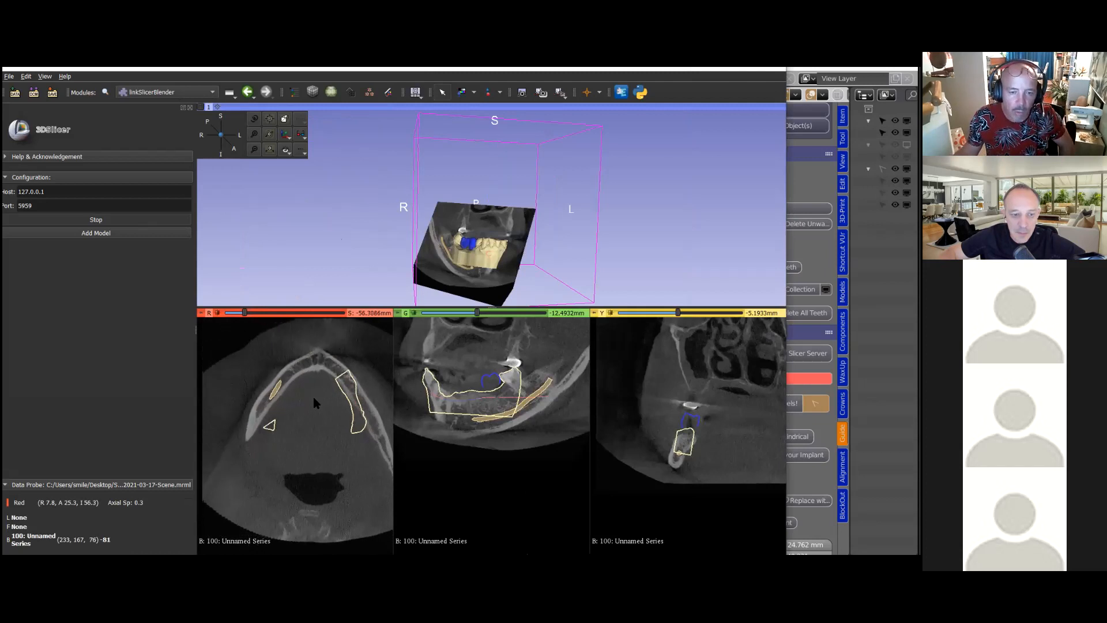
{"action": "scroll", "coordinate": [313, 402], "scroll_direction": "up", "scroll_amount": 20}
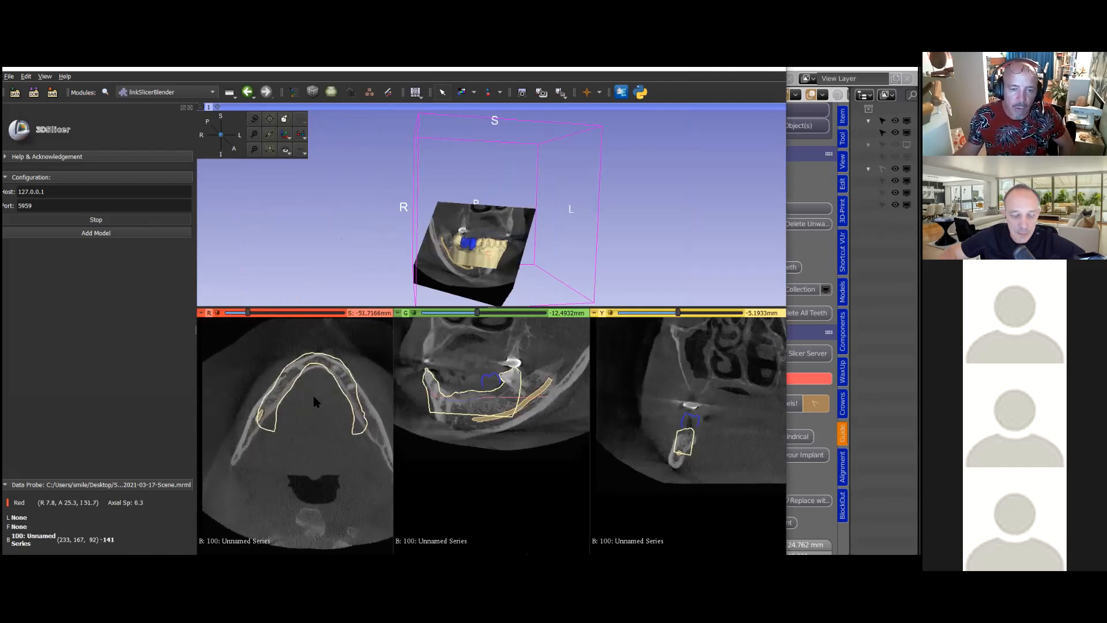
{"action": "scroll", "coordinate": [314, 402], "scroll_direction": "up", "scroll_amount": 20}
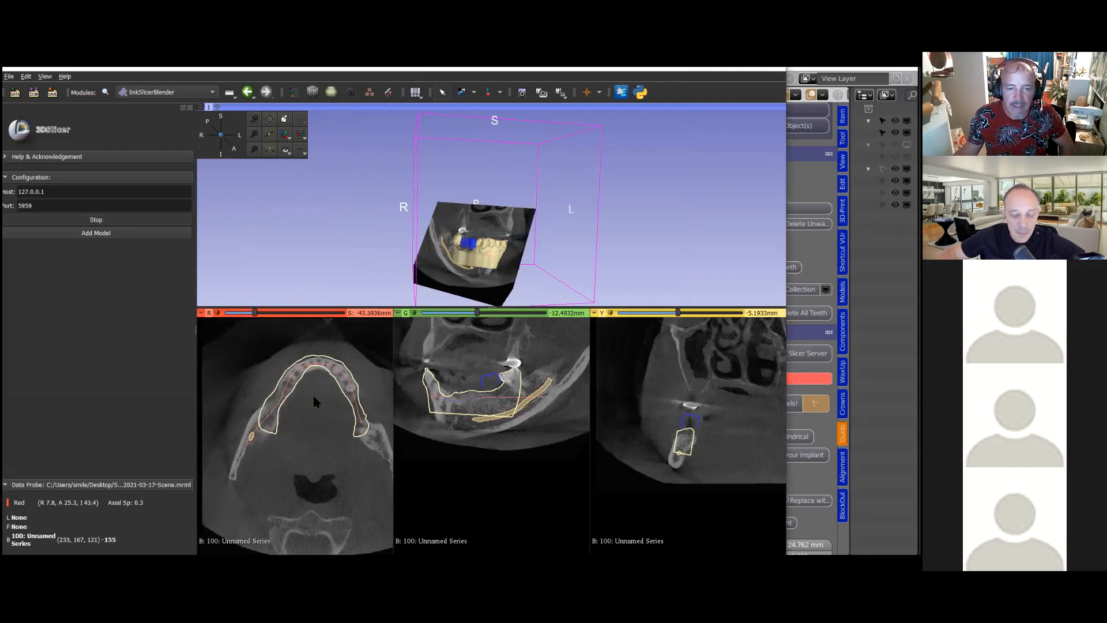
{"action": "scroll", "coordinate": [314, 396], "scroll_direction": "up", "scroll_amount": 20}
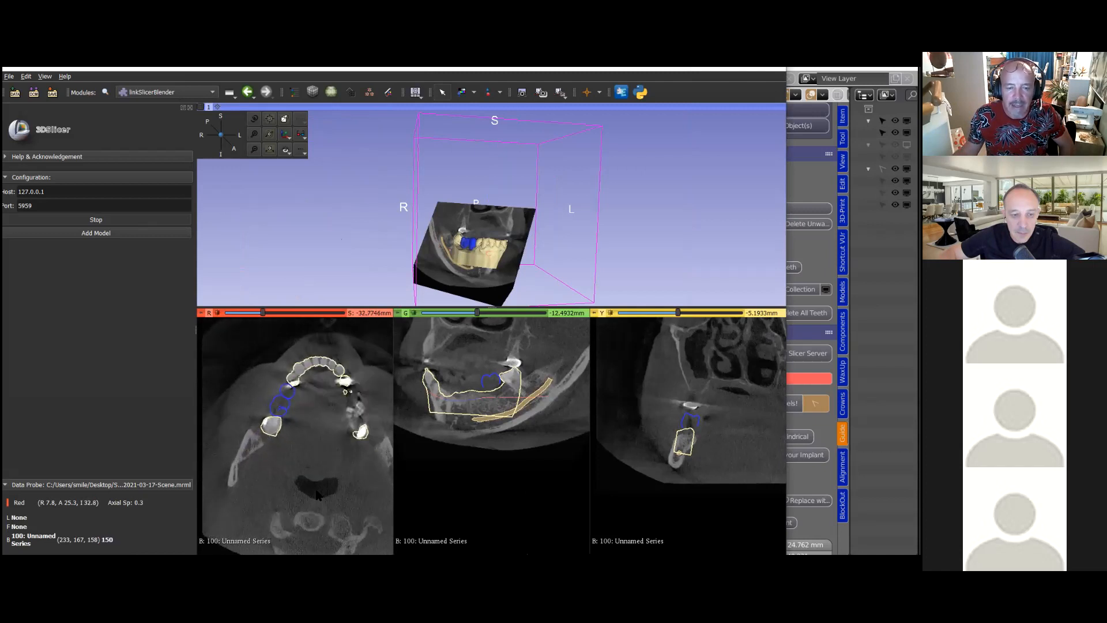
Zoom the axial view in on the lower teeth and compare the cast outline with the scanned crowns at several levels
{"action": "middle_click_drag", "start_coordinate": [337, 409], "coordinate": [320, 539]}
{"action": "right_click_drag", "start_coordinate": [320, 539], "coordinate": [300, 423]}
{"action": "scroll", "coordinate": [300, 424], "scroll_direction": "up", "scroll_amount": 1}
{"action": "scroll", "coordinate": [301, 425], "scroll_direction": "down", "scroll_amount": 12}
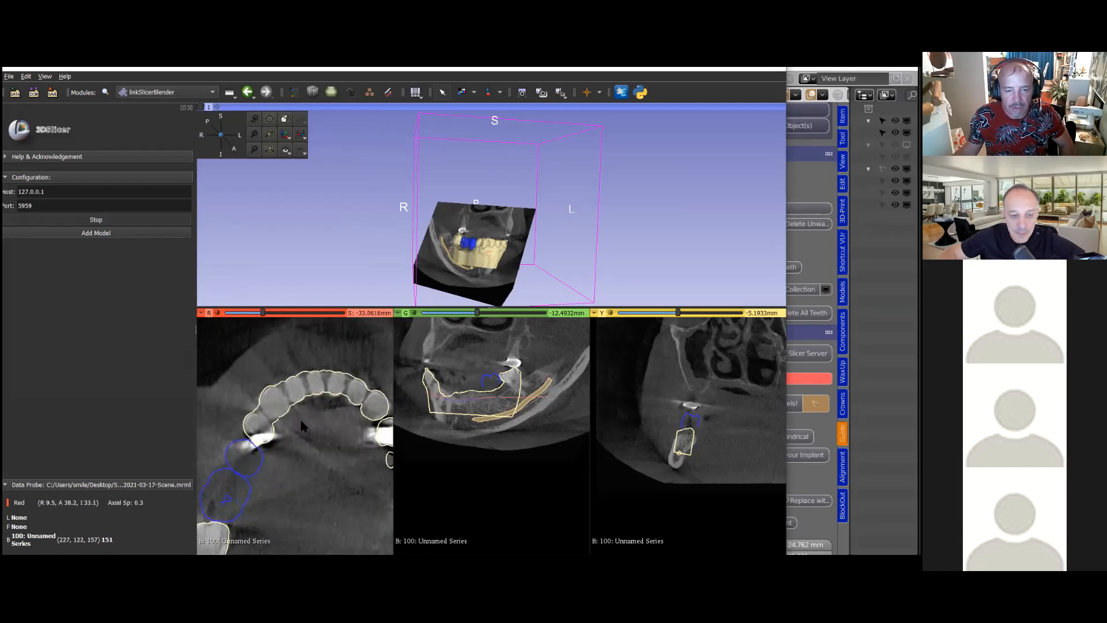
{"action": "scroll", "coordinate": [301, 425], "scroll_direction": "up", "scroll_amount": 10}
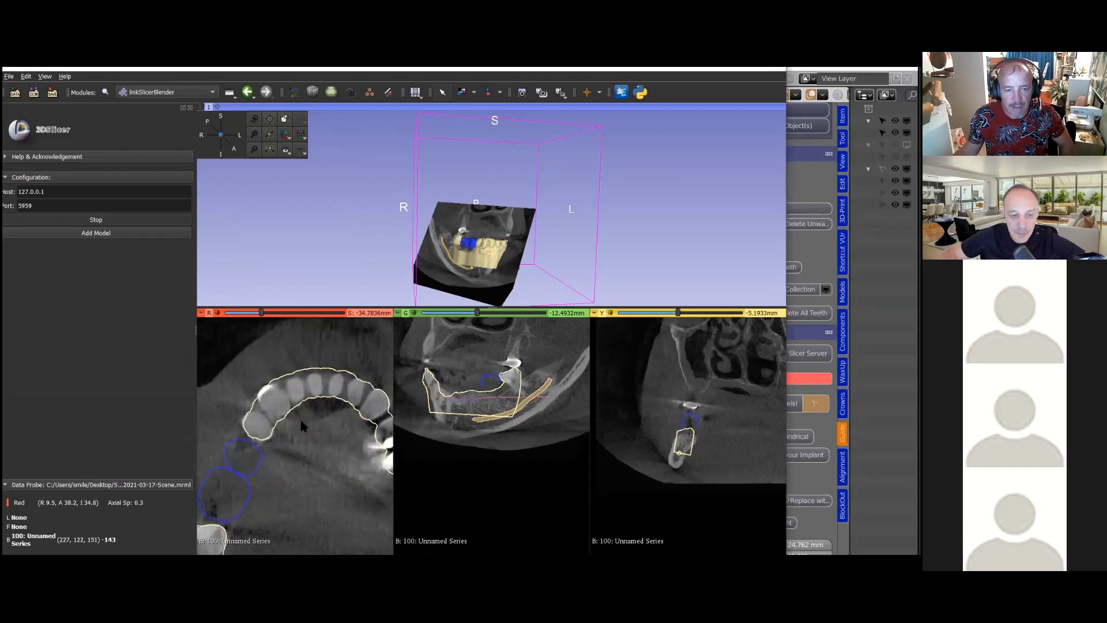
{"action": "scroll", "coordinate": [301, 425], "scroll_direction": "up", "scroll_amount": 2}
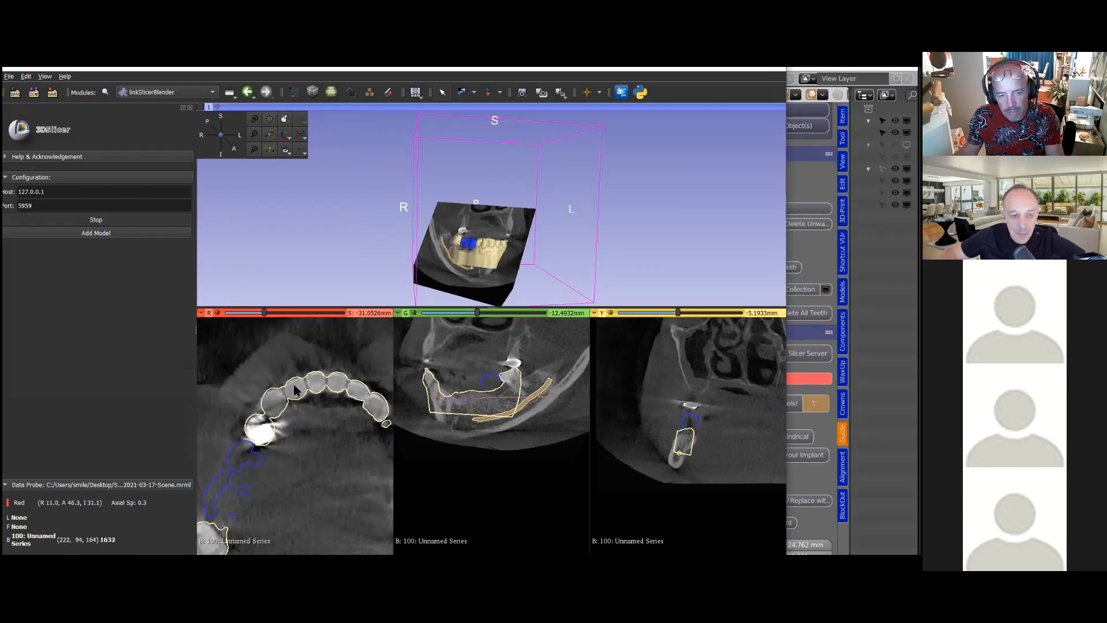
Centre the other slice views on a lower front tooth and inspect its outline through the cross-sectional slices
{"action": "key", "text": "shift"}
{"action": "key", "text": "shift"}
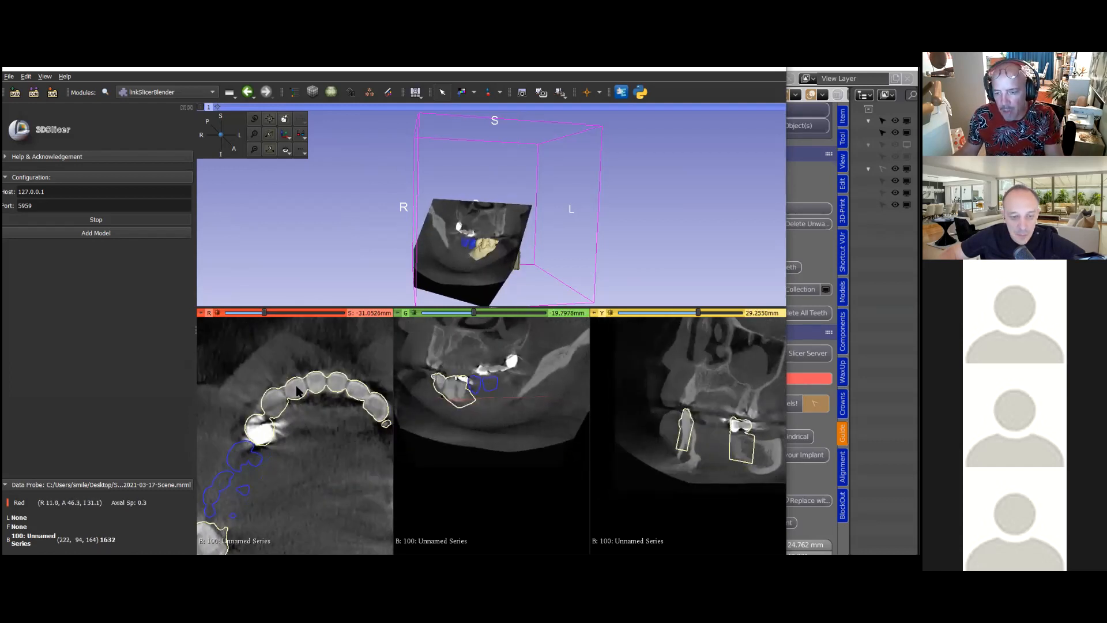
{"action": "scroll", "coordinate": [688, 428], "scroll_direction": "down", "scroll_amount": 5}
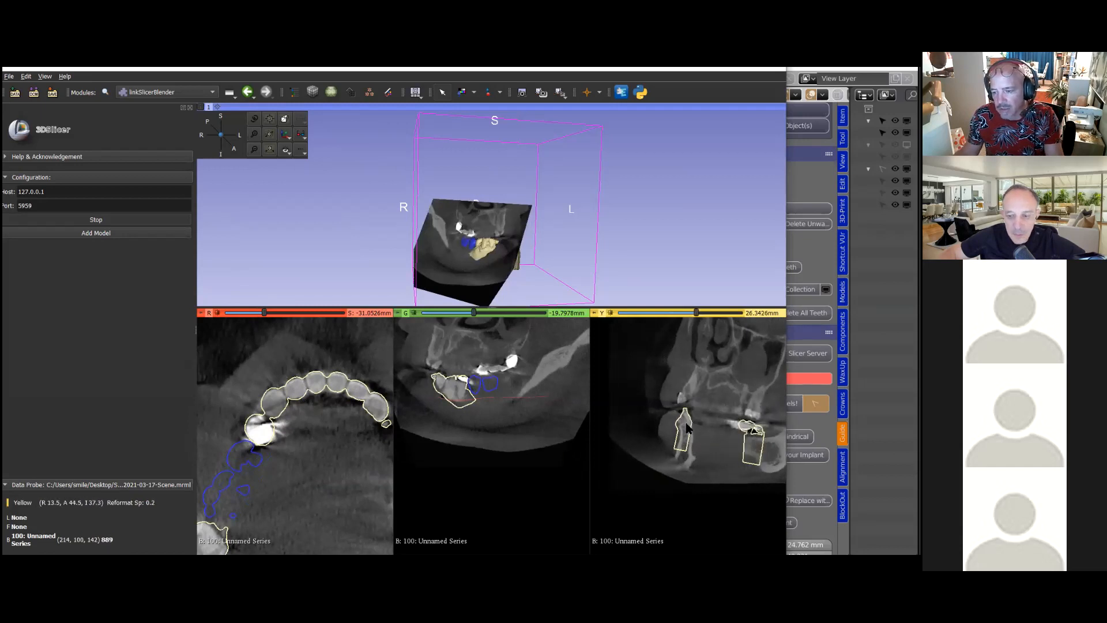
Examine how the cast outline follows the lower front tooth through neighbouring sagittal slices
{"action": "scroll", "coordinate": [689, 421], "scroll_direction": "down", "scroll_amount": 3}
{"action": "scroll", "coordinate": [691, 414], "scroll_direction": "down", "scroll_amount": 12}
{"action": "scroll", "coordinate": [691, 414], "scroll_direction": "up", "scroll_amount": 15}
{"action": "scroll", "coordinate": [691, 413], "scroll_direction": "down", "scroll_amount": 2}
{"action": "scroll", "coordinate": [691, 413], "scroll_direction": "down", "scroll_amount": 2}
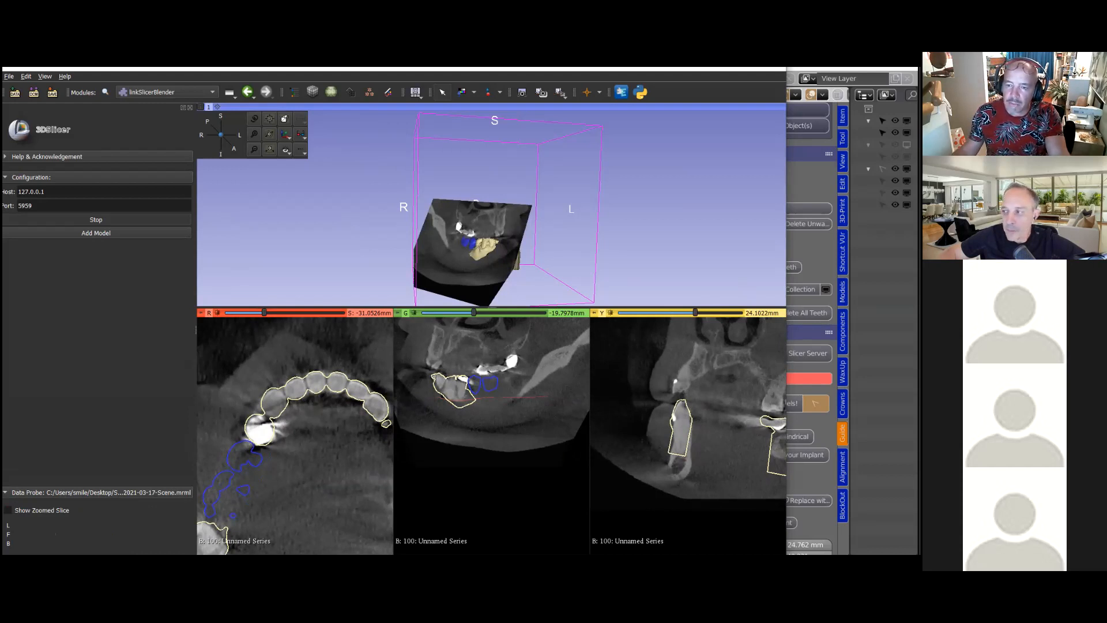
Return to Blender, enlarge its window and show the Components library with the Medentika Microcone RI implants
{"action": "left_click_drag", "start_coordinate": [786, 236], "coordinate": [403, 273]}
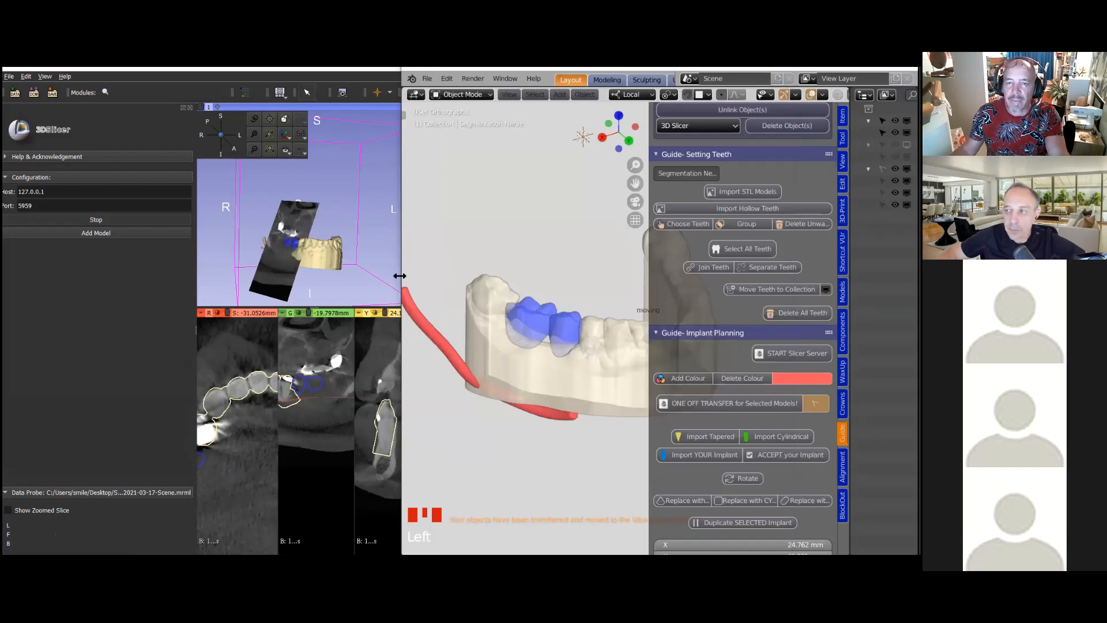
{"action": "left_click_drag", "start_coordinate": [400, 275], "coordinate": [273, 318]}
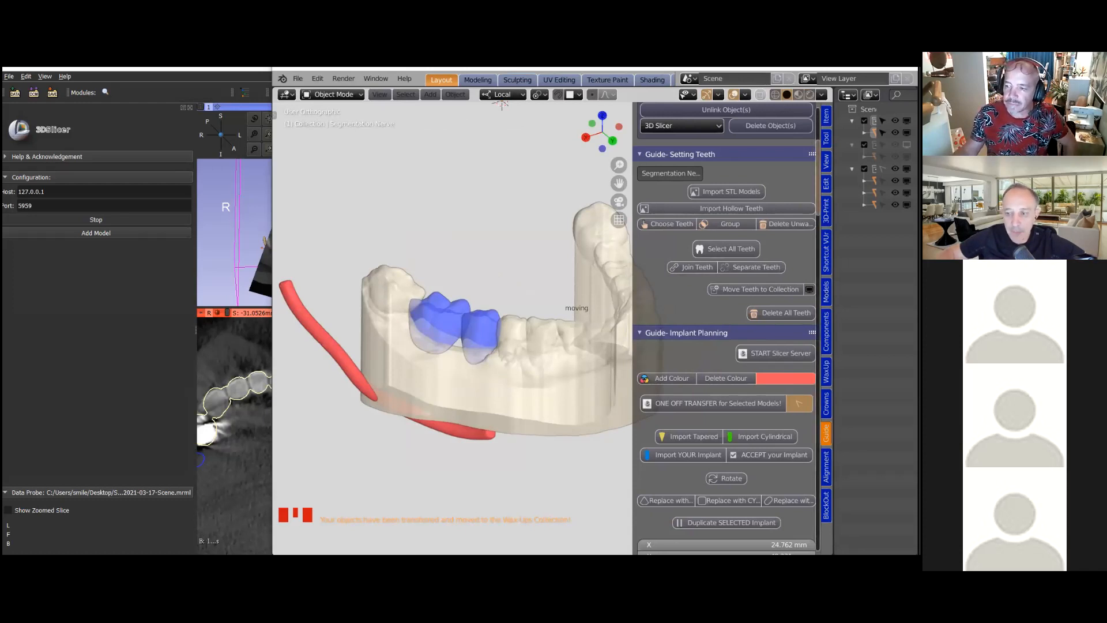
{"action": "left_click", "coordinate": [825, 331]}
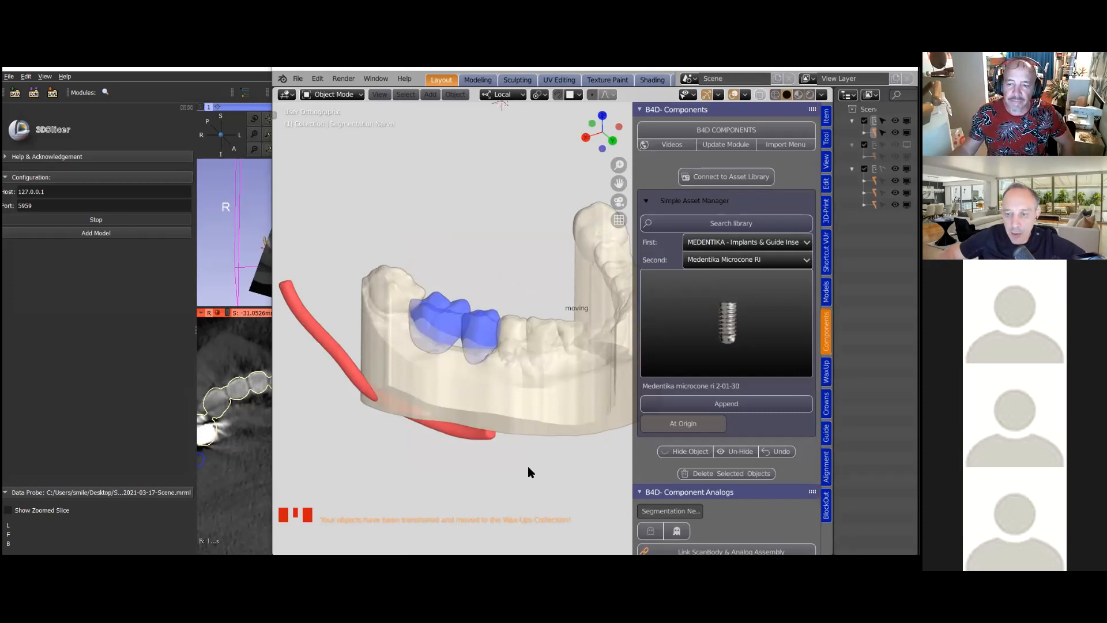
{"action": "left_click", "coordinate": [641, 449]}
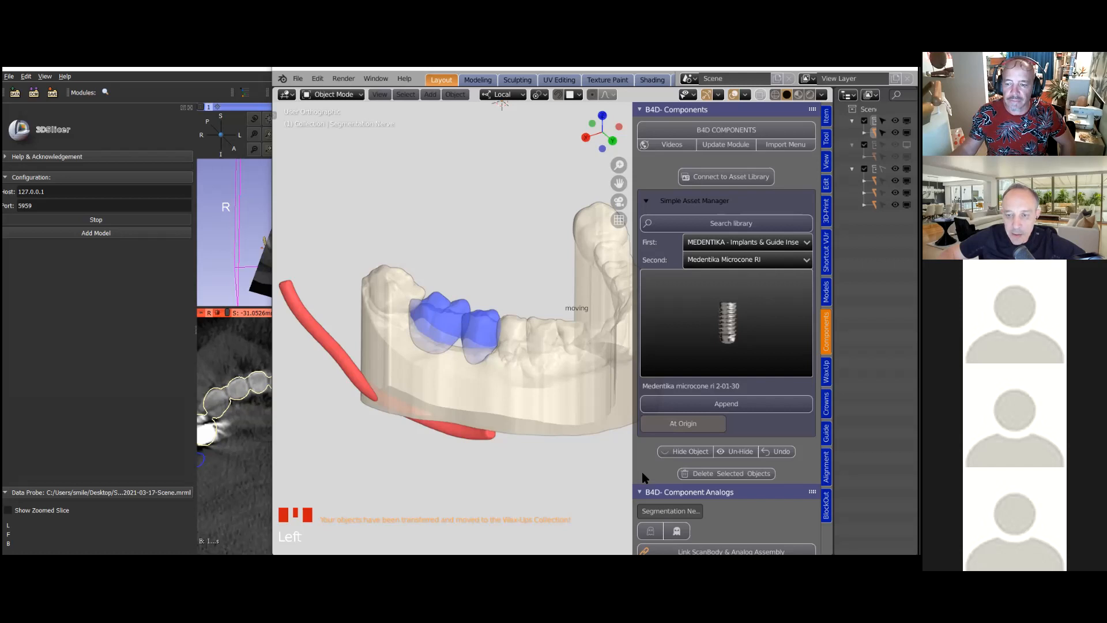
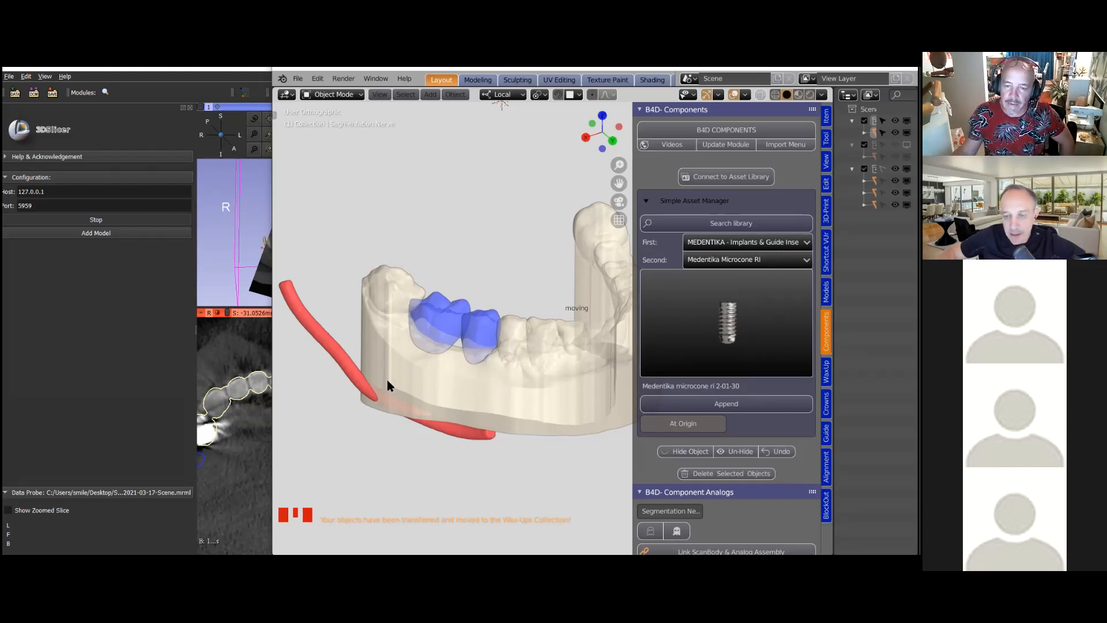
Enlarge the Blender window further, widen the outliner and make the ICP collection with the bone model visible
{"action": "scroll", "coordinate": [364, 384], "scroll_direction": "down", "scroll_amount": 1}
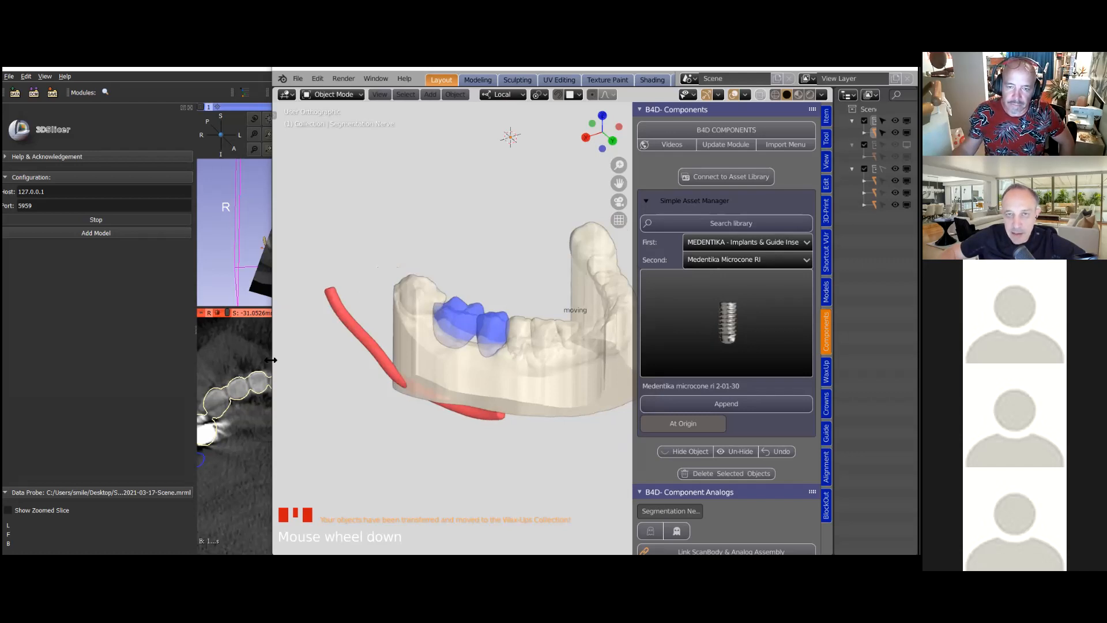
{"action": "left_click_drag", "start_coordinate": [271, 360], "coordinate": [145, 379]}
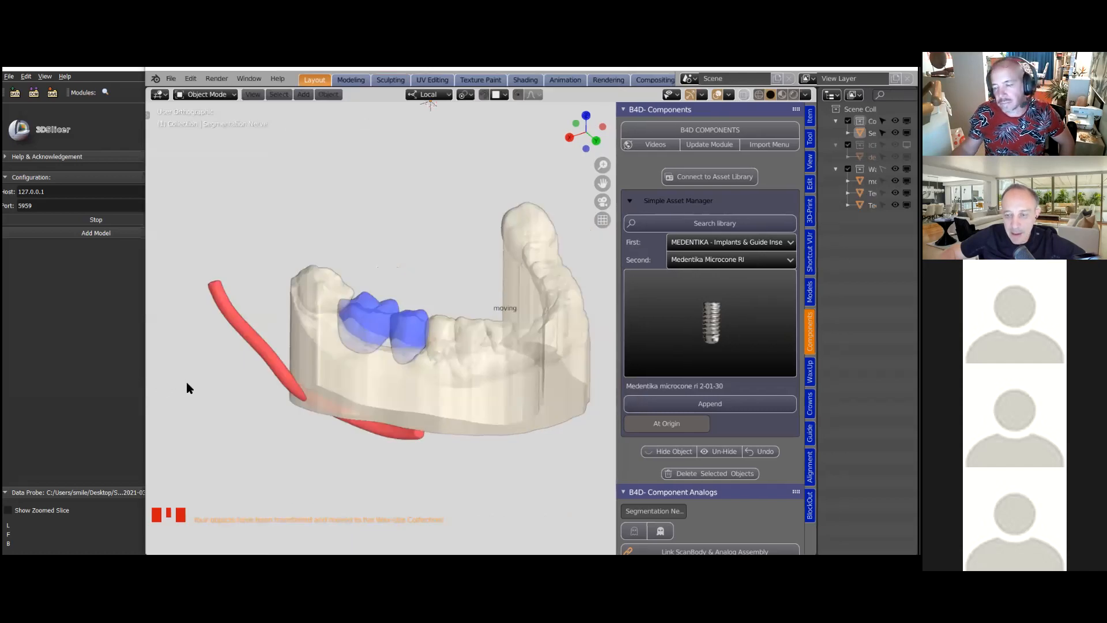
{"action": "middle_click_drag", "start_coordinate": [421, 361], "coordinate": [451, 351]}
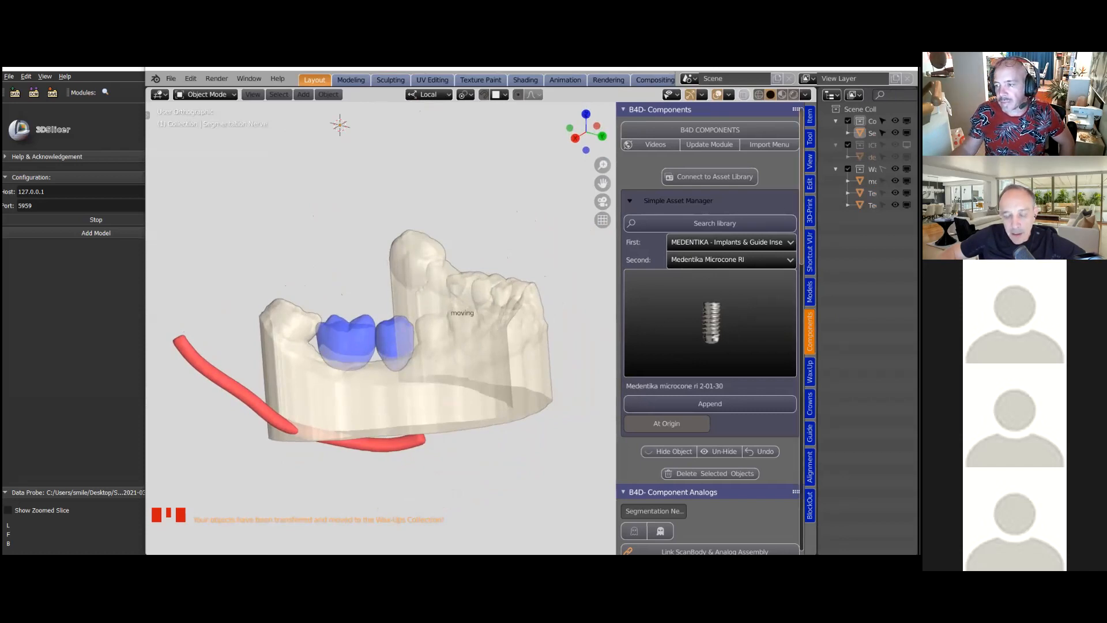
{"action": "left_click_drag", "start_coordinate": [817, 288], "coordinate": [782, 289]}
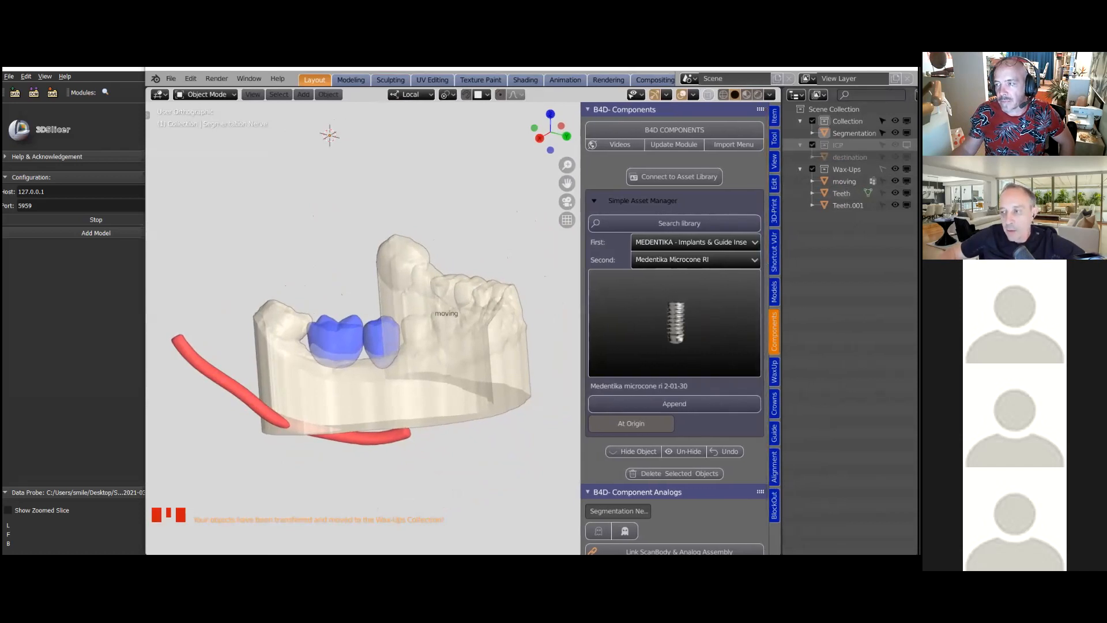
{"action": "left_click", "coordinate": [907, 145]}
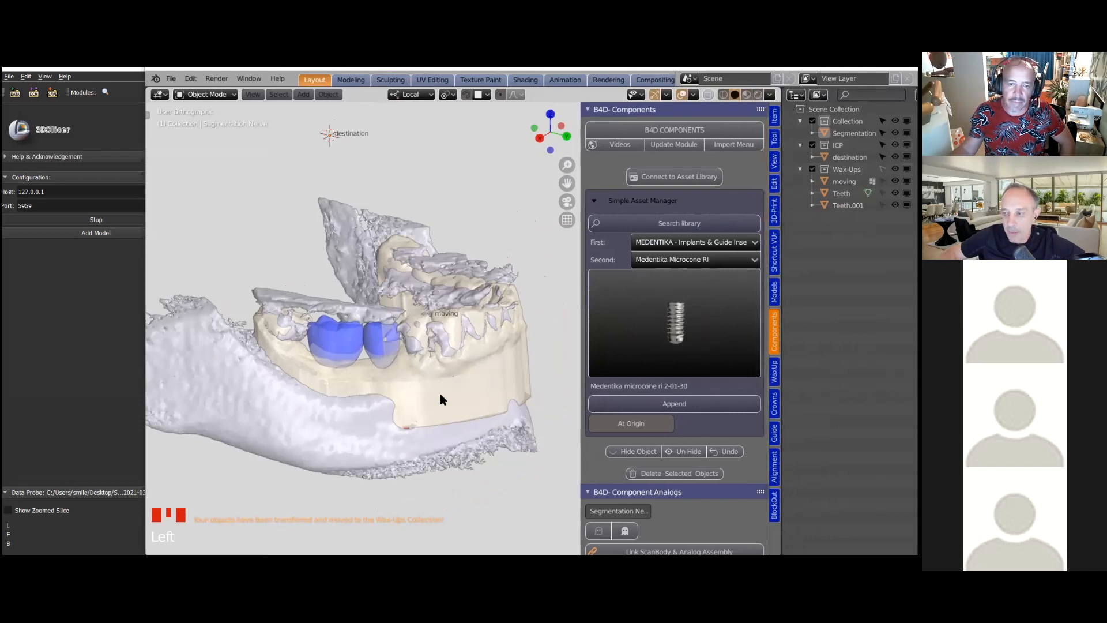
Clip the view to a thin vertical slice through the larger blue tooth and turn it to face the jaw cross-section
{"action": "mouse_move", "coordinate": [354, 412]}
{"action": "middle_mouse_down"}
{"action": "mouse_move", "coordinate": [353, 386]}
{"action": "mouse_move", "coordinate": [357, 404]}
{"action": "middle_mouse_up"}
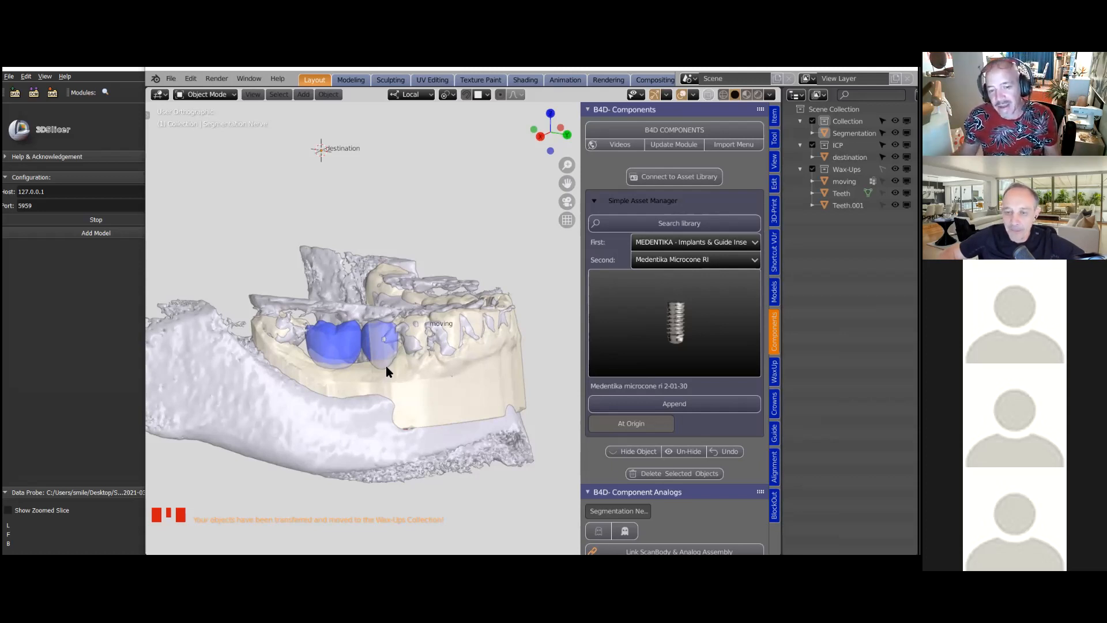
{"action": "scroll", "coordinate": [331, 349], "scroll_direction": "down", "scroll_amount": 2}
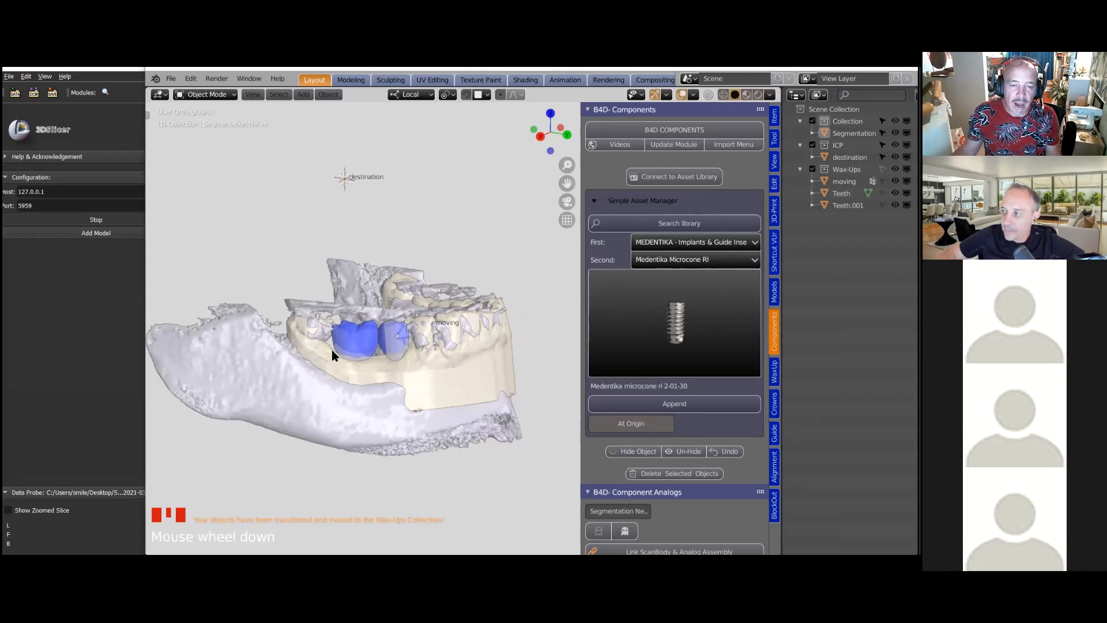
{"action": "middle_click_drag", "start_coordinate": [334, 346], "coordinate": [271, 374]}
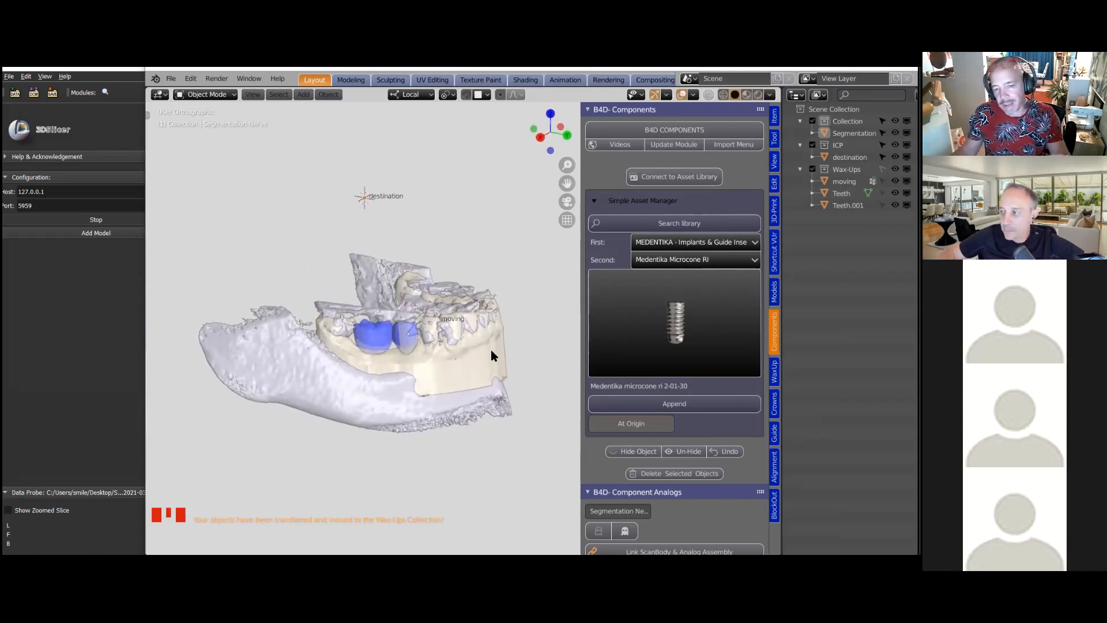
{"action": "scroll", "coordinate": [389, 417], "scroll_direction": "up", "scroll_amount": 3}
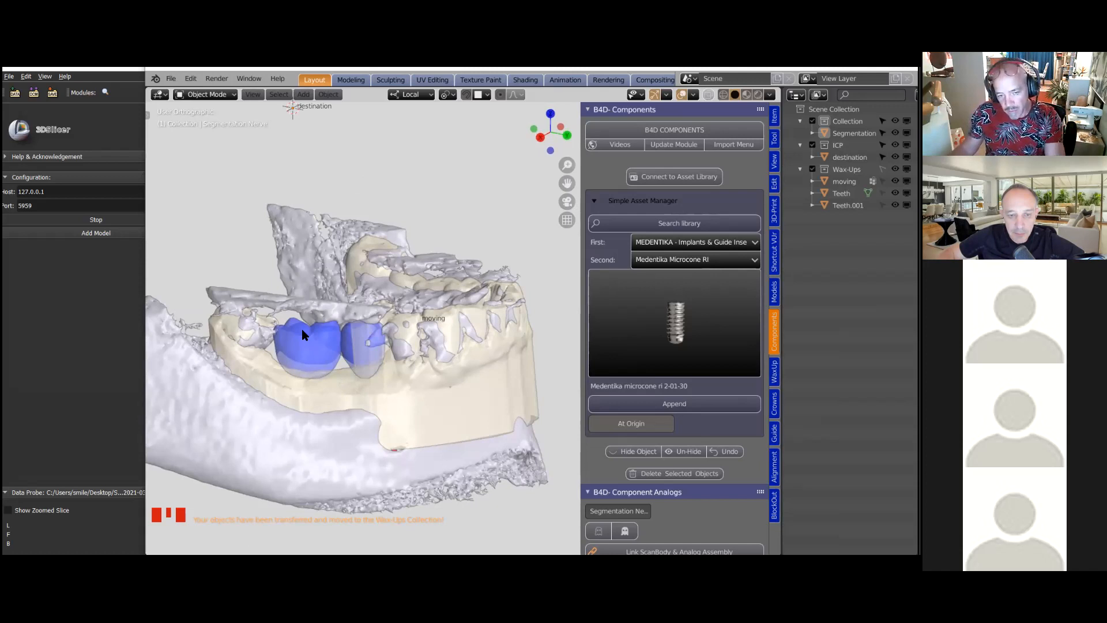
{"action": "scroll", "coordinate": [302, 334], "scroll_direction": "down", "scroll_amount": 1}
{"action": "middle_click_drag", "start_coordinate": [302, 333], "coordinate": [307, 330]}
{"action": "key", "text": "alt+b"}
{"action": "left_click_drag", "start_coordinate": [327, 284], "coordinate": [334, 518]}
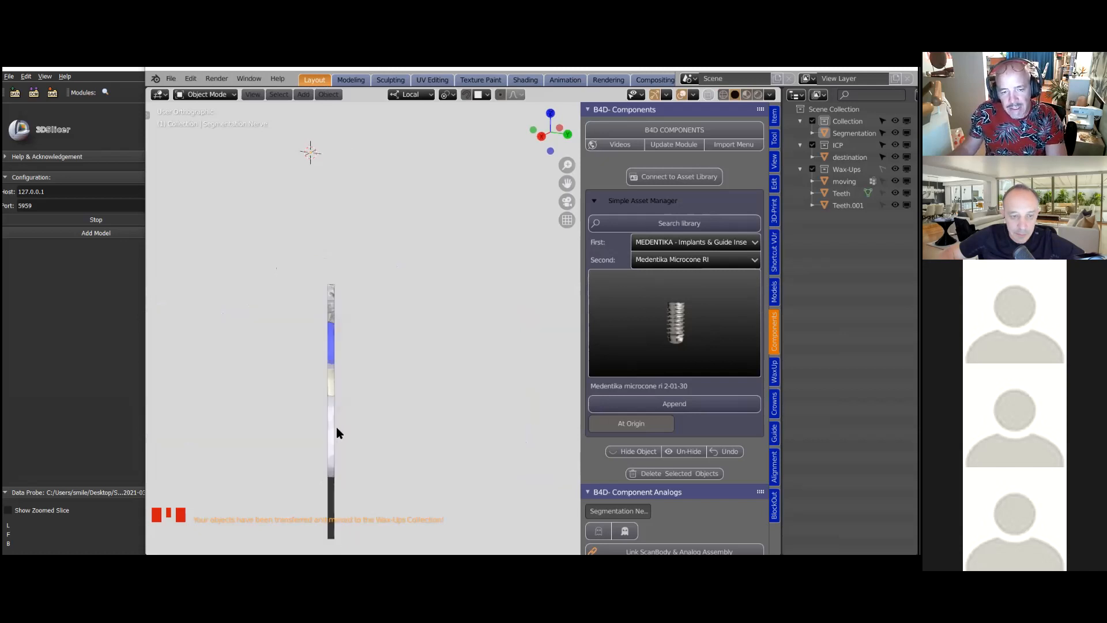
{"action": "middle_click_drag", "start_coordinate": [331, 412], "coordinate": [432, 327]}
{"action": "scroll", "coordinate": [400, 370], "scroll_direction": "down", "scroll_amount": 1}
{"action": "scroll", "coordinate": [335, 381], "scroll_direction": "up", "scroll_amount": 6}
{"action": "middle_click_drag", "start_coordinate": [337, 384], "coordinate": [452, 357]}
{"action": "middle_click_drag", "start_coordinate": [374, 300], "coordinate": [344, 266], "text": "shift"}
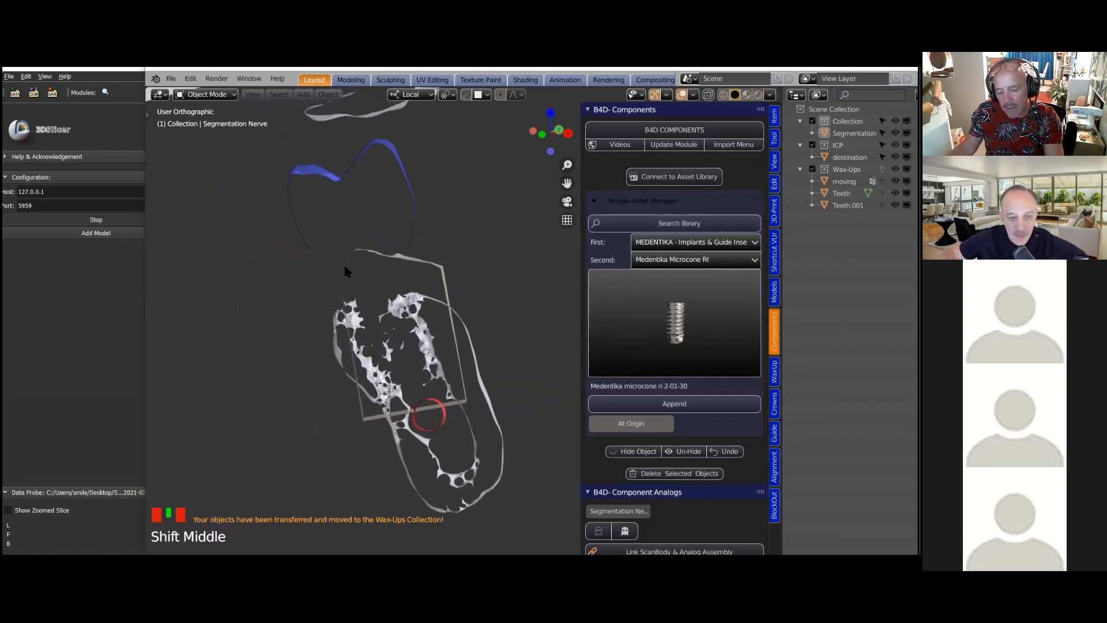
Measure the bone depth from the ridge to the nerve and the bone width across the jaw cross-section
{"action": "key", "text": "t"}
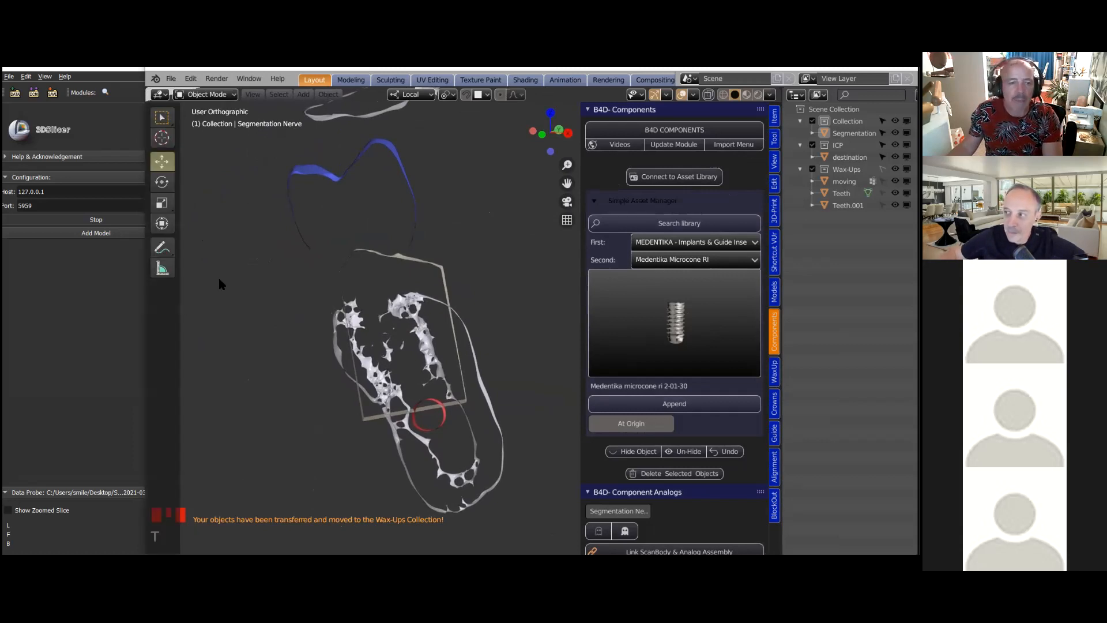
{"action": "left_click", "coordinate": [162, 268]}
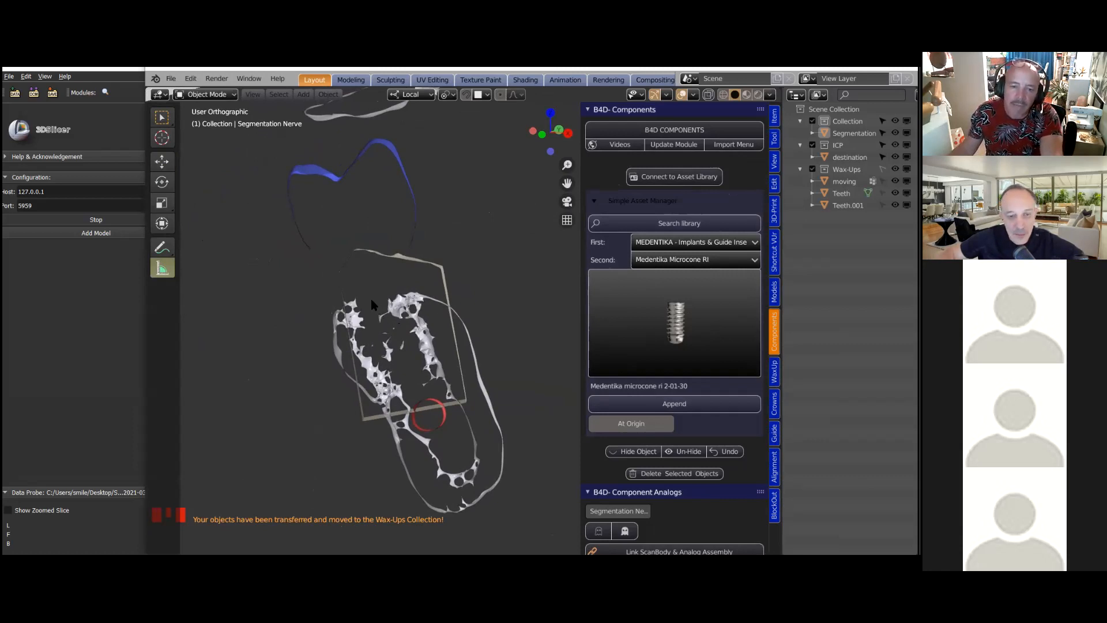
{"action": "left_click", "coordinate": [372, 317]}
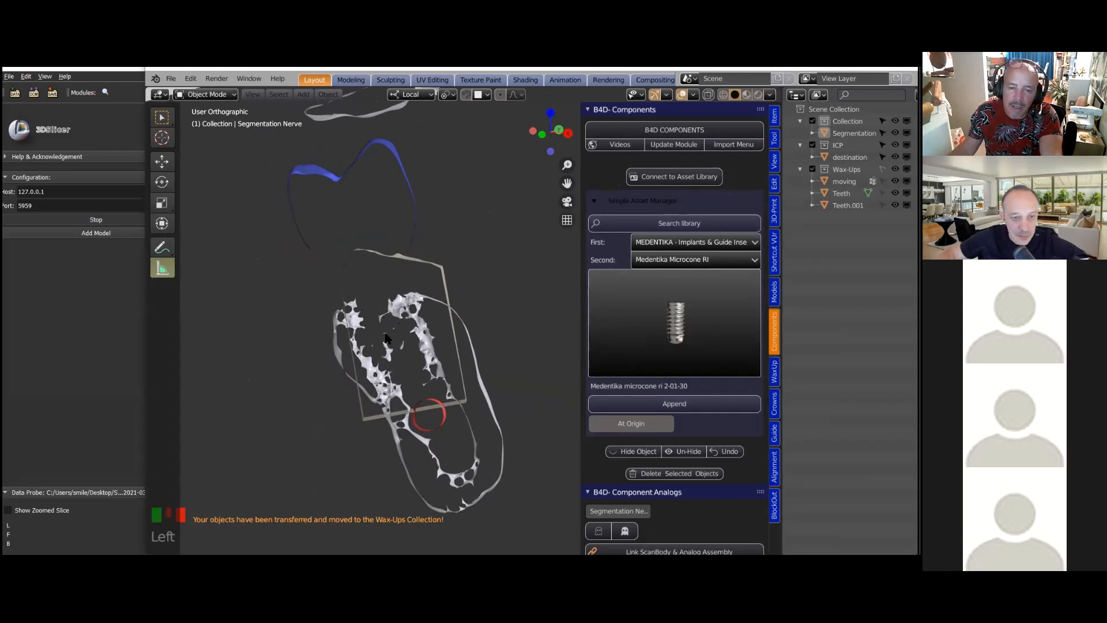
{"action": "left_click_drag", "start_coordinate": [387, 341], "coordinate": [337, 297]}
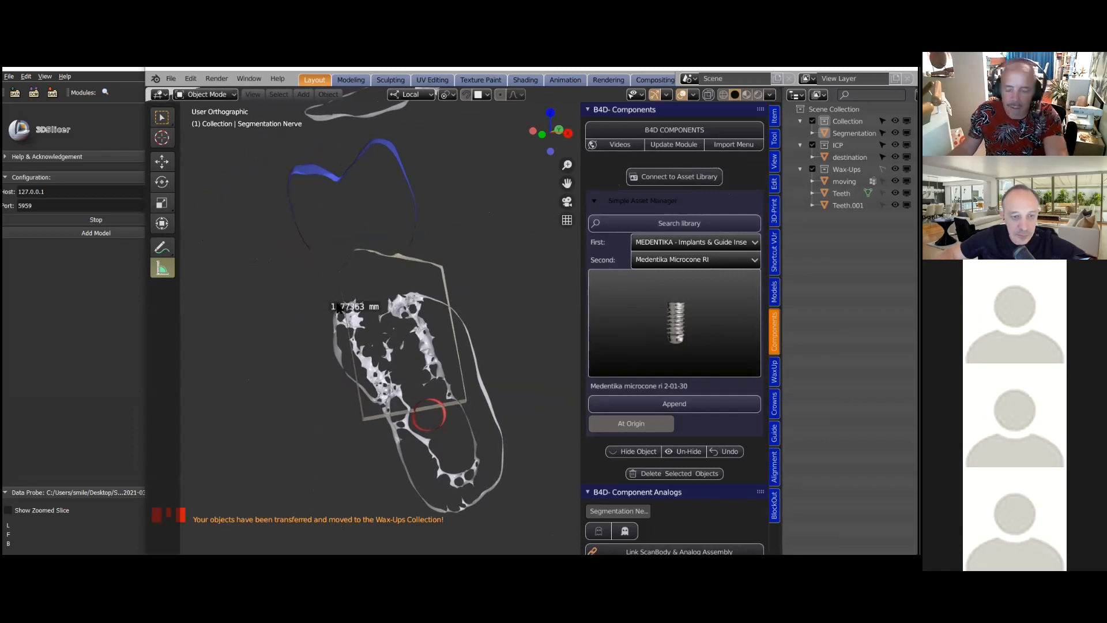
{"action": "key", "text": "Delete"}
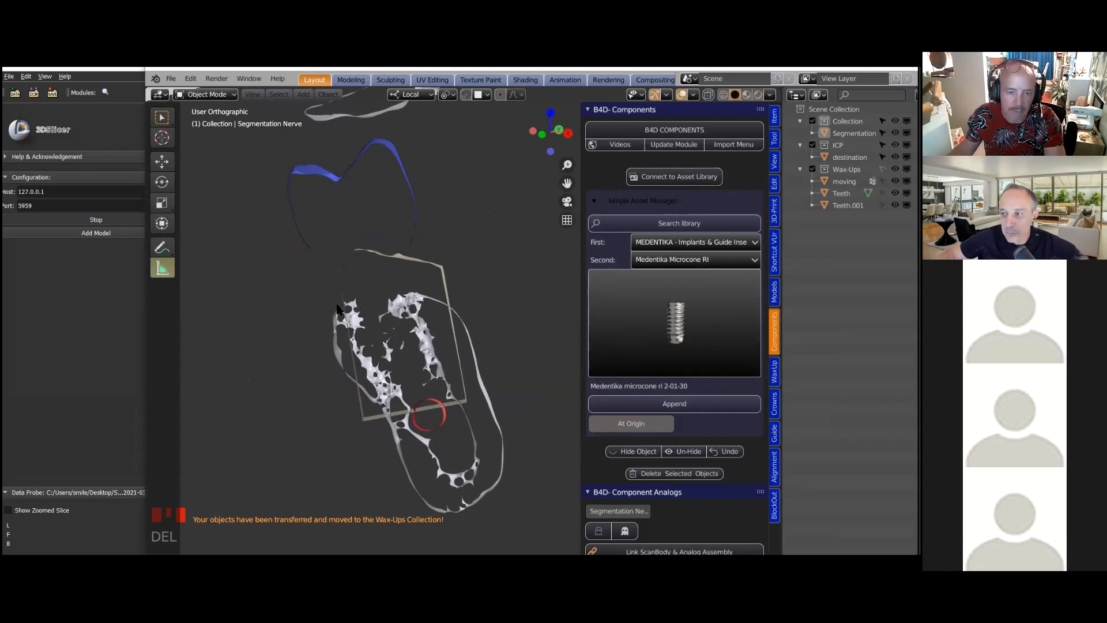
{"action": "left_click_drag", "start_coordinate": [368, 295], "coordinate": [418, 400]}
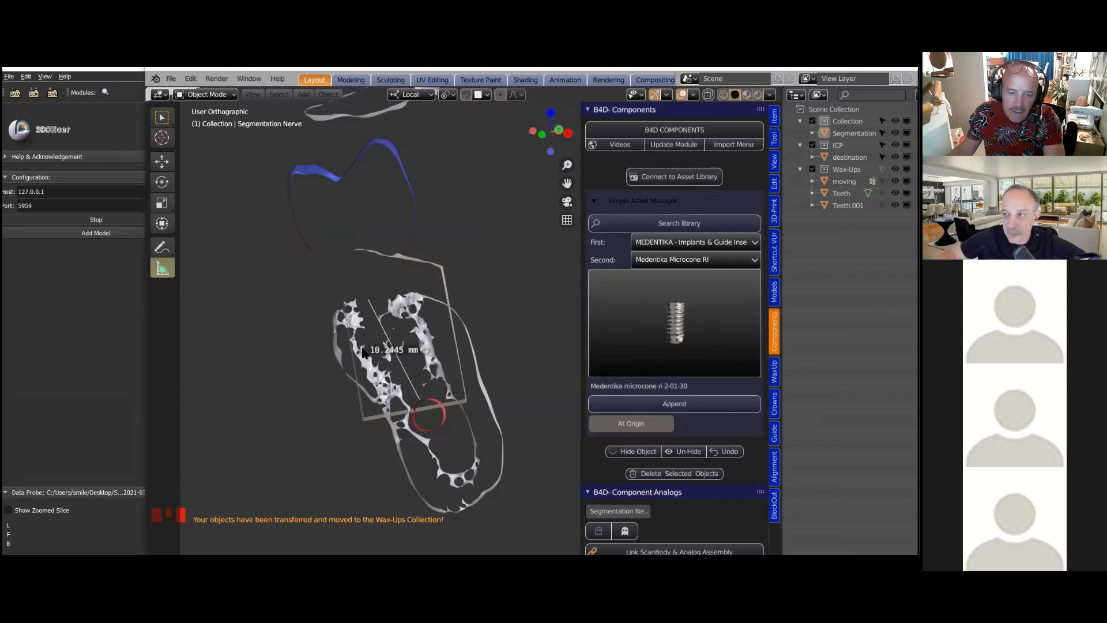
{"action": "left_click_drag", "start_coordinate": [360, 353], "coordinate": [425, 327]}
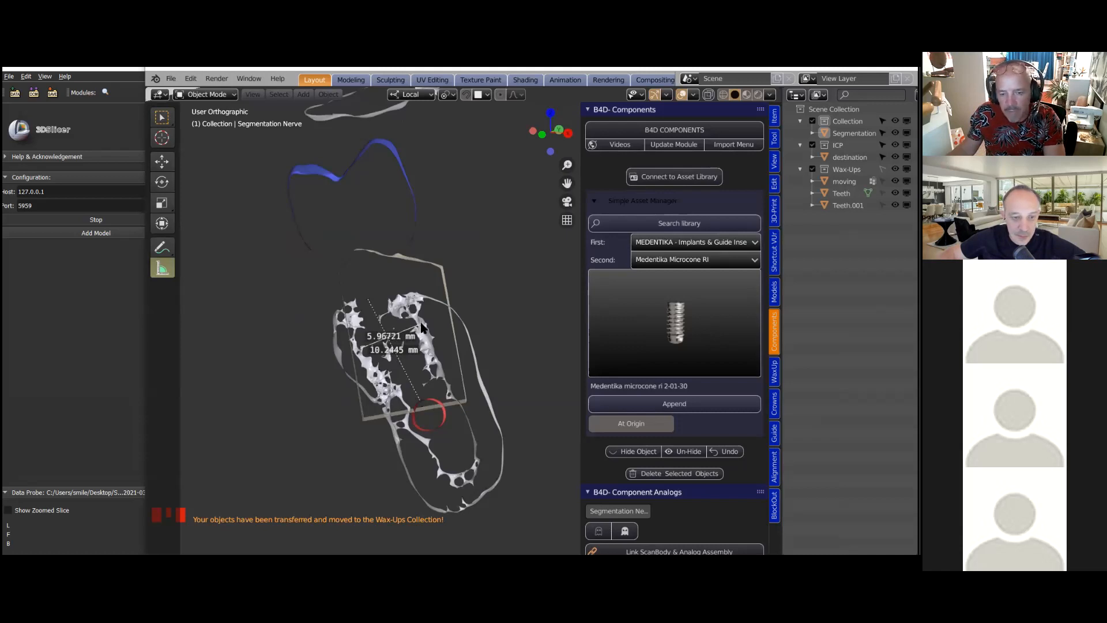
{"action": "left_click_drag", "start_coordinate": [361, 353], "coordinate": [360, 357]}
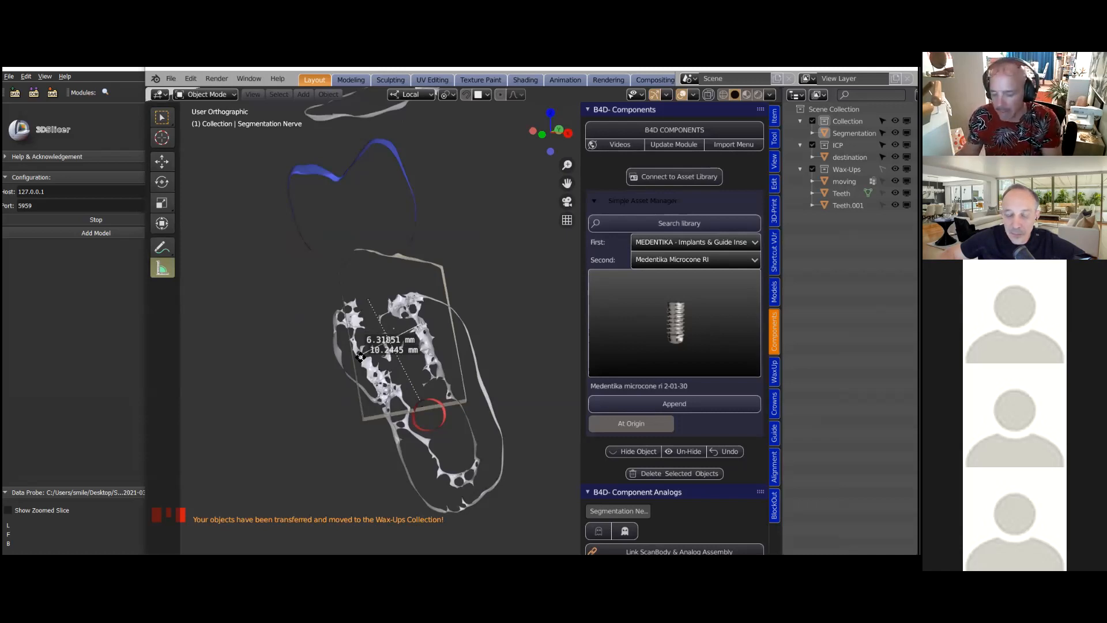
Delete both rulers and clear the clipping region to show the full jaw models again
{"action": "key", "text": "Delete"}
{"action": "left_click", "coordinate": [368, 302]}
{"action": "key", "text": "Delete"}
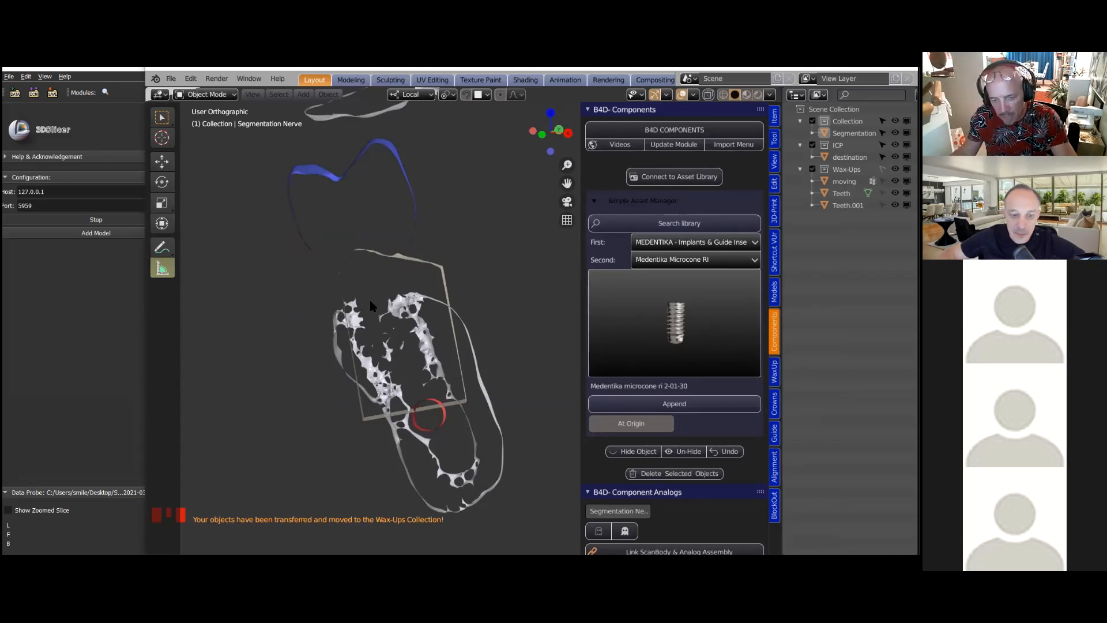
{"action": "key", "text": "alt+b"}
{"action": "scroll", "coordinate": [462, 271], "scroll_direction": "down", "scroll_amount": 6}
{"action": "middle_click_drag", "start_coordinate": [422, 281], "coordinate": [421, 323]}
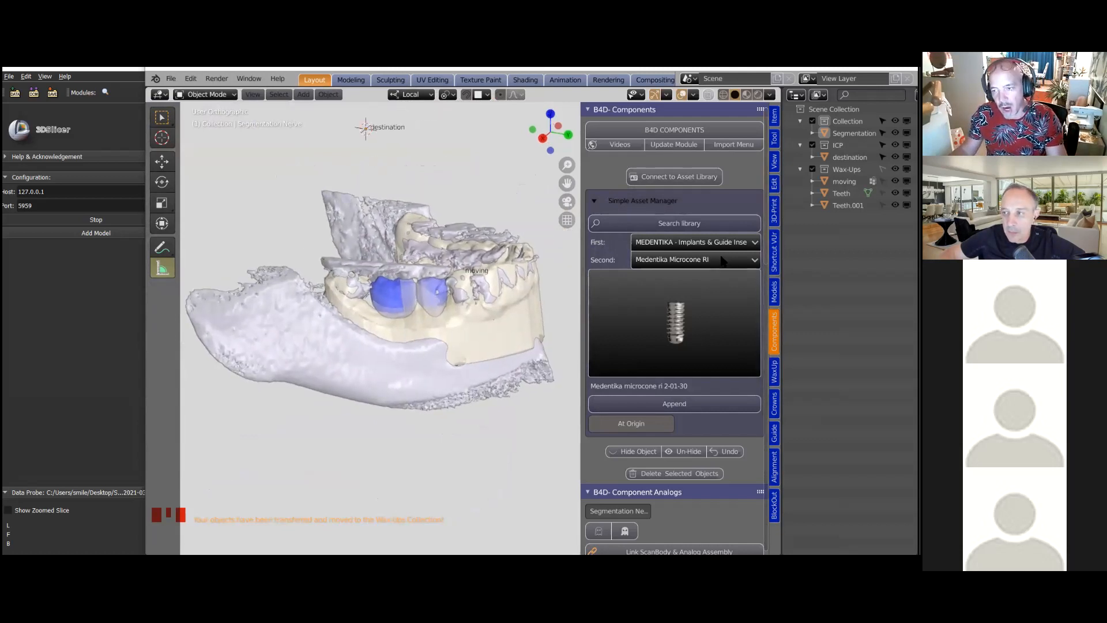
Append the Medentika microcone ri 2-01-30 implant from the component library and select it in the scene
{"action": "left_click", "coordinate": [673, 316]}
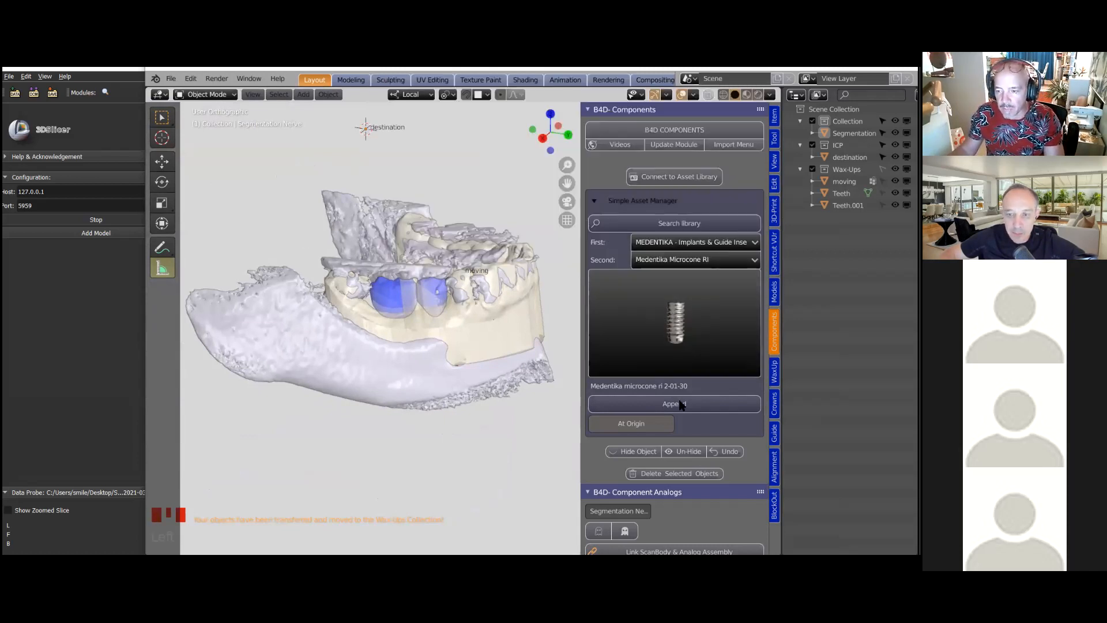
{"action": "left_click", "coordinate": [675, 403]}
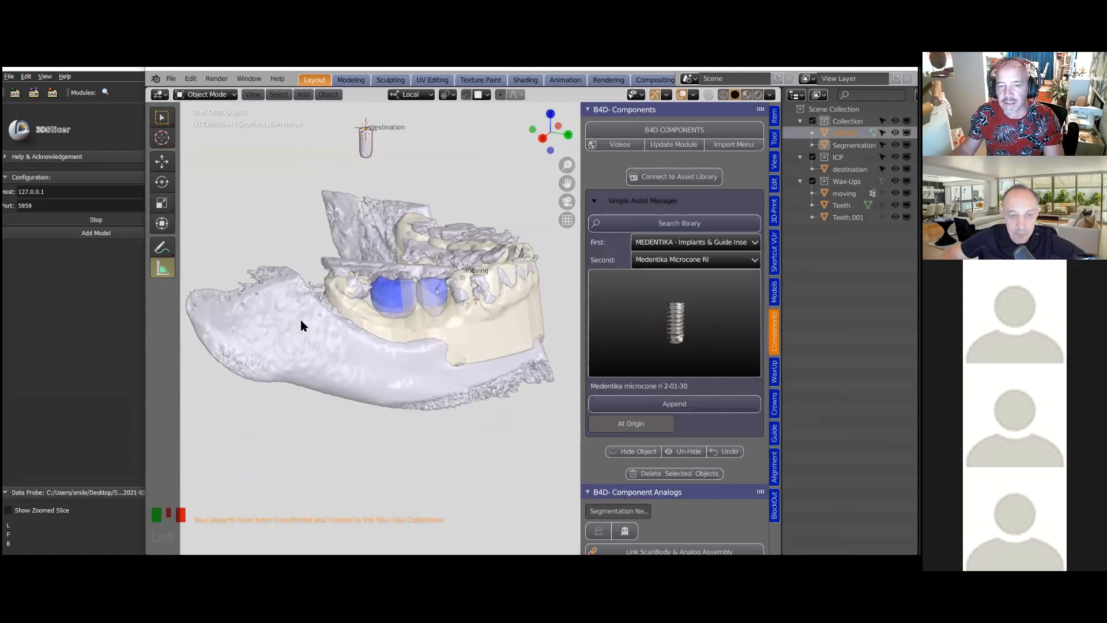
{"action": "middle_click_drag", "start_coordinate": [345, 267], "coordinate": [380, 362]}
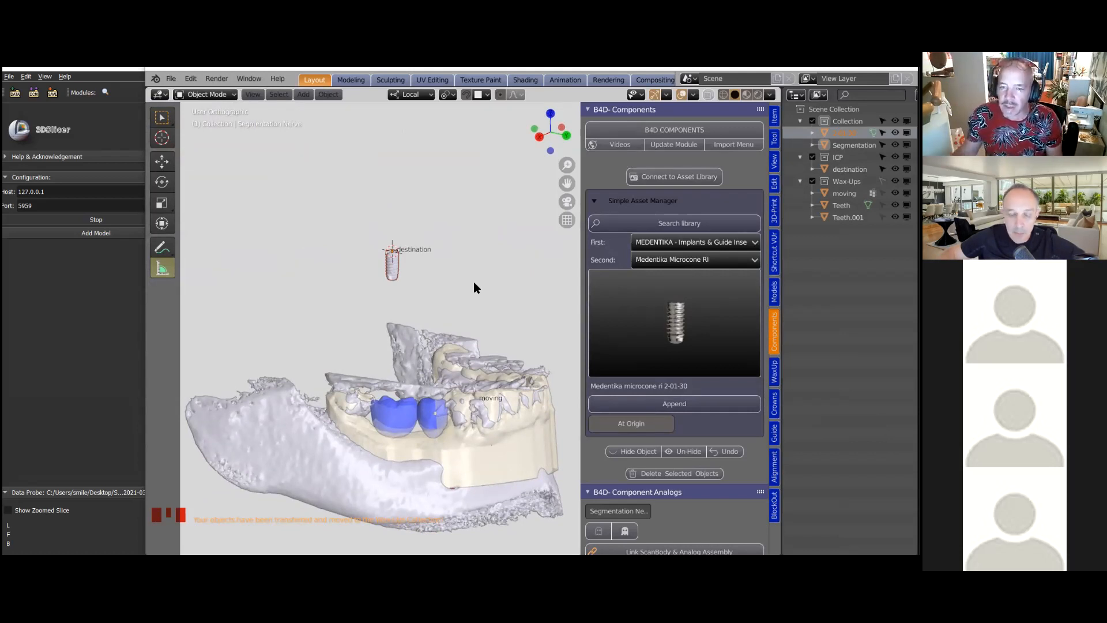
{"action": "left_click", "coordinate": [390, 276]}
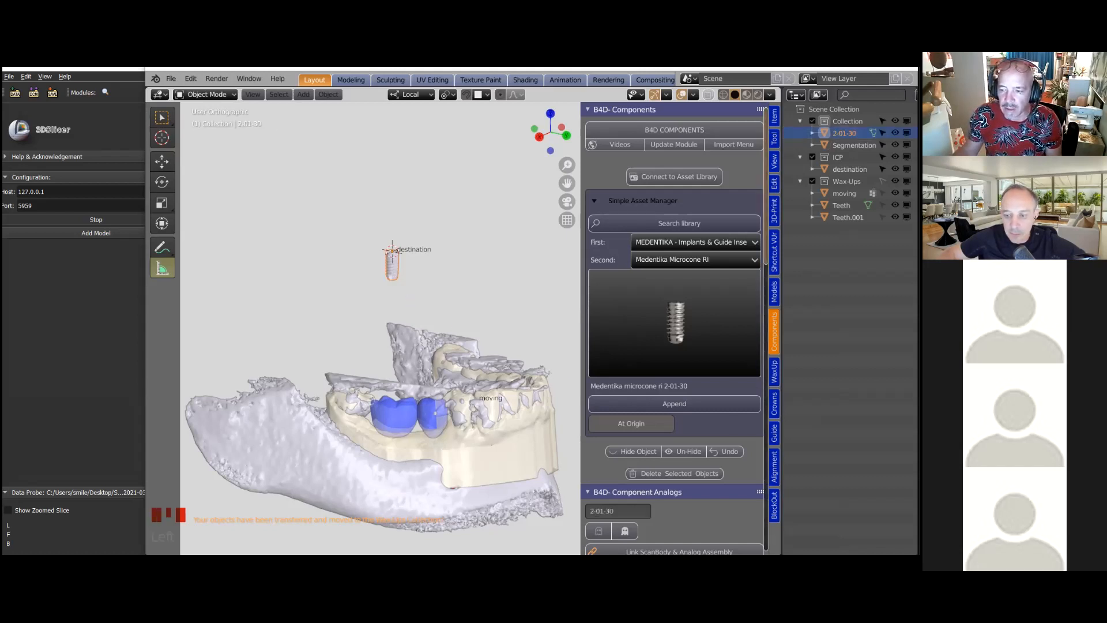
Accept the selected 2-01-30 model as your own implant in the Guide module's implant planning
{"action": "left_click", "coordinate": [774, 432]}
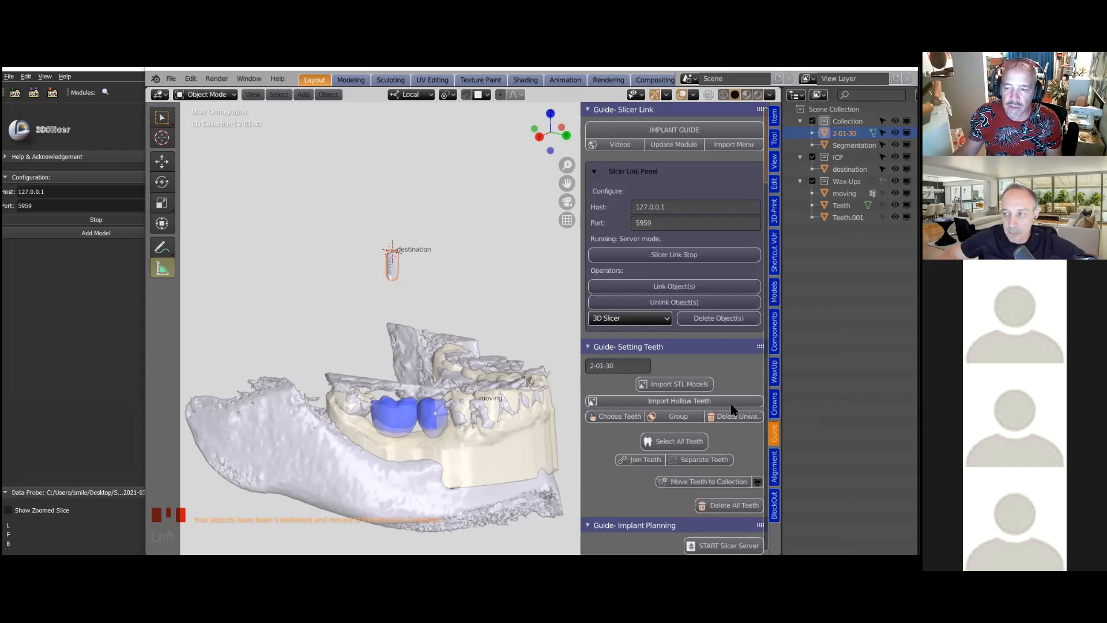
{"action": "scroll", "coordinate": [731, 417], "scroll_direction": "down", "scroll_amount": 18}
{"action": "scroll", "coordinate": [731, 417], "scroll_direction": "down", "scroll_amount": 4}
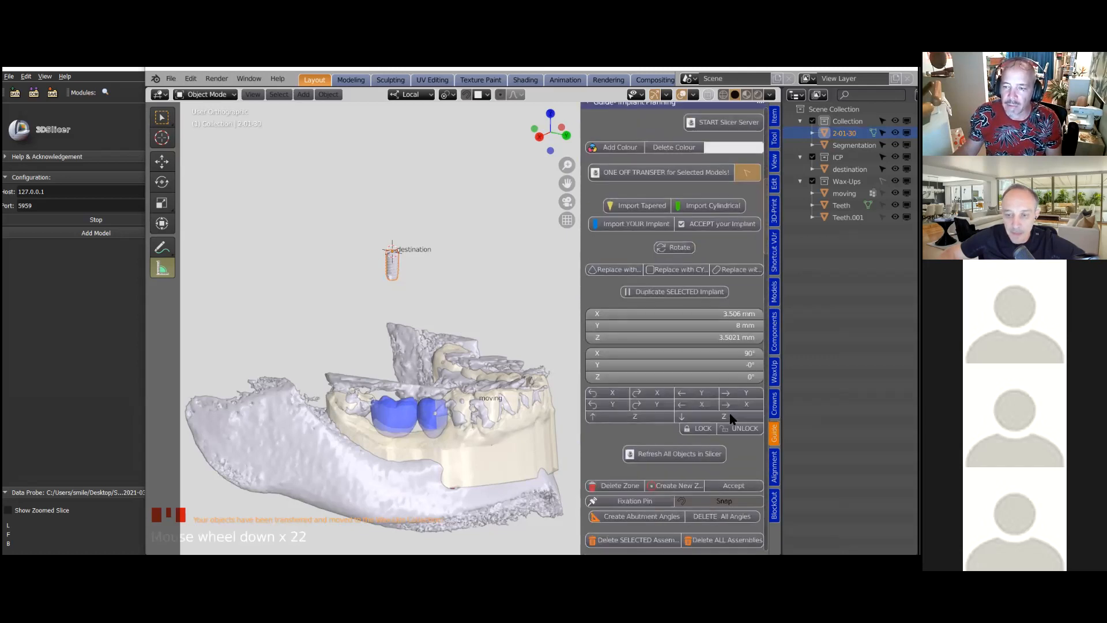
{"action": "left_click", "coordinate": [721, 225]}
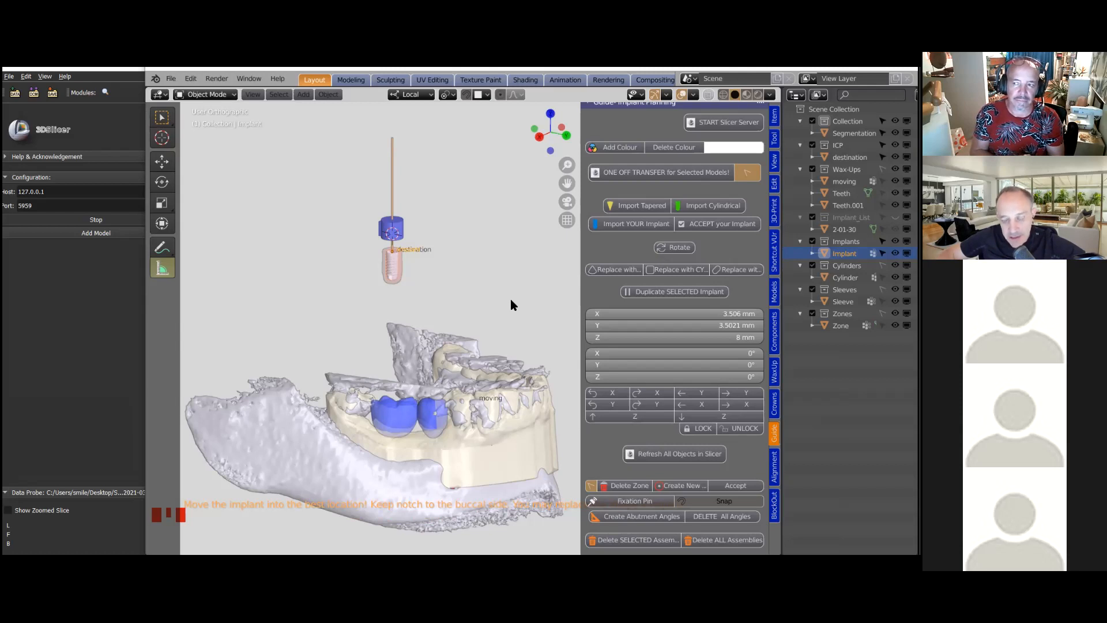
{"action": "scroll", "coordinate": [511, 299], "scroll_direction": "up", "scroll_amount": 1}
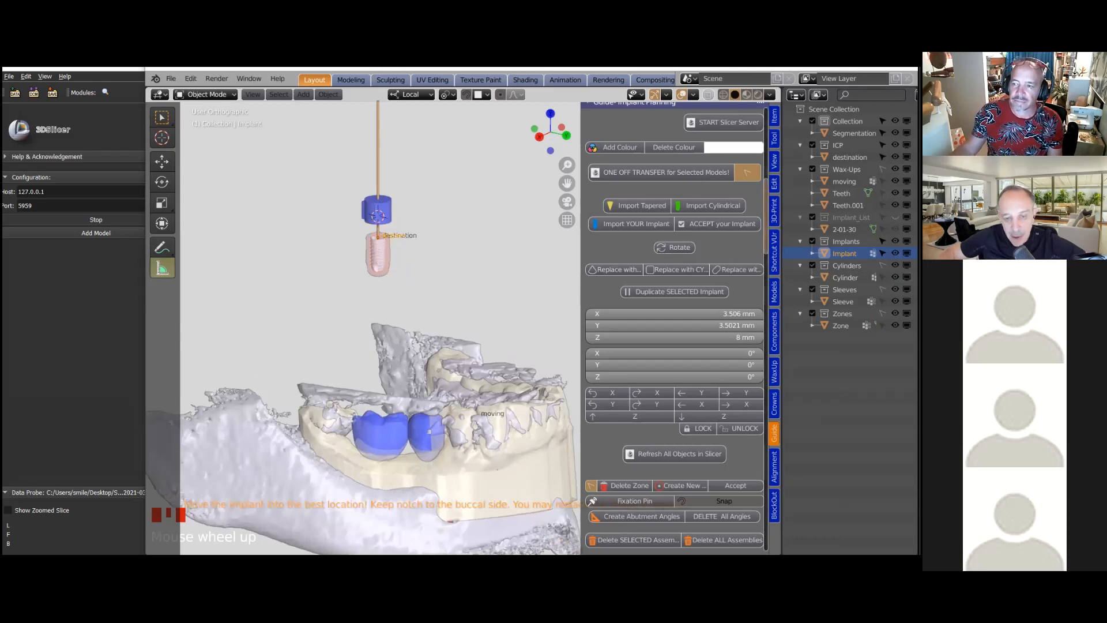
Widen the 3D viewport and examine the imported implant assembly above the jaw, including its safety zone, cylinder and notched sleeve
{"action": "left_click_drag", "start_coordinate": [782, 288], "coordinate": [840, 288]}
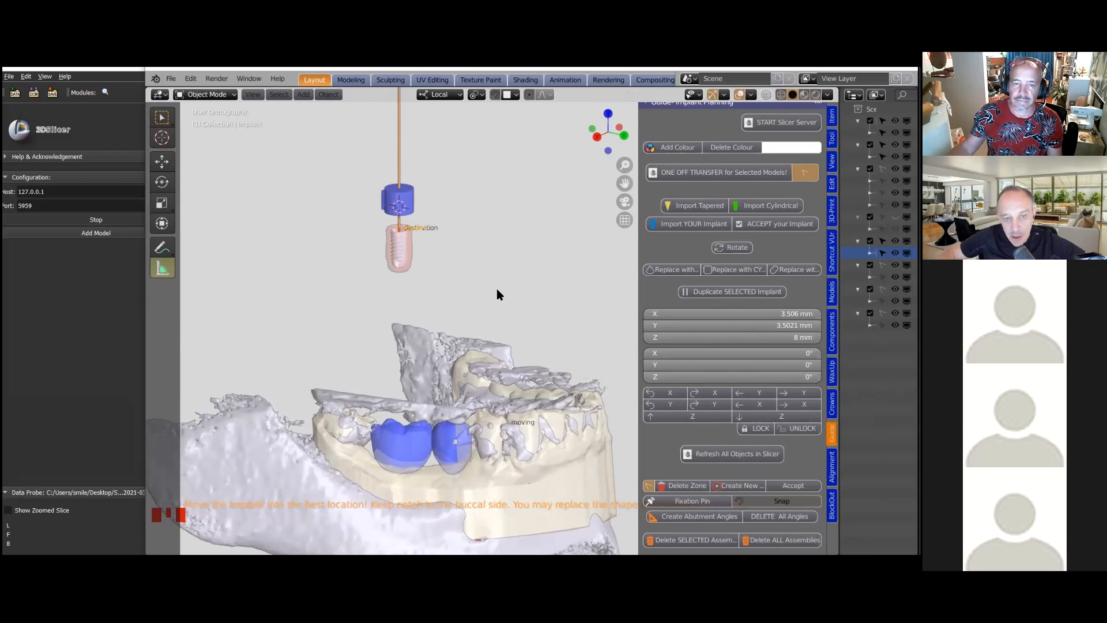
{"action": "middle_click_drag", "start_coordinate": [479, 285], "coordinate": [473, 302]}
{"action": "scroll", "coordinate": [472, 301], "scroll_direction": "down", "scroll_amount": 2}
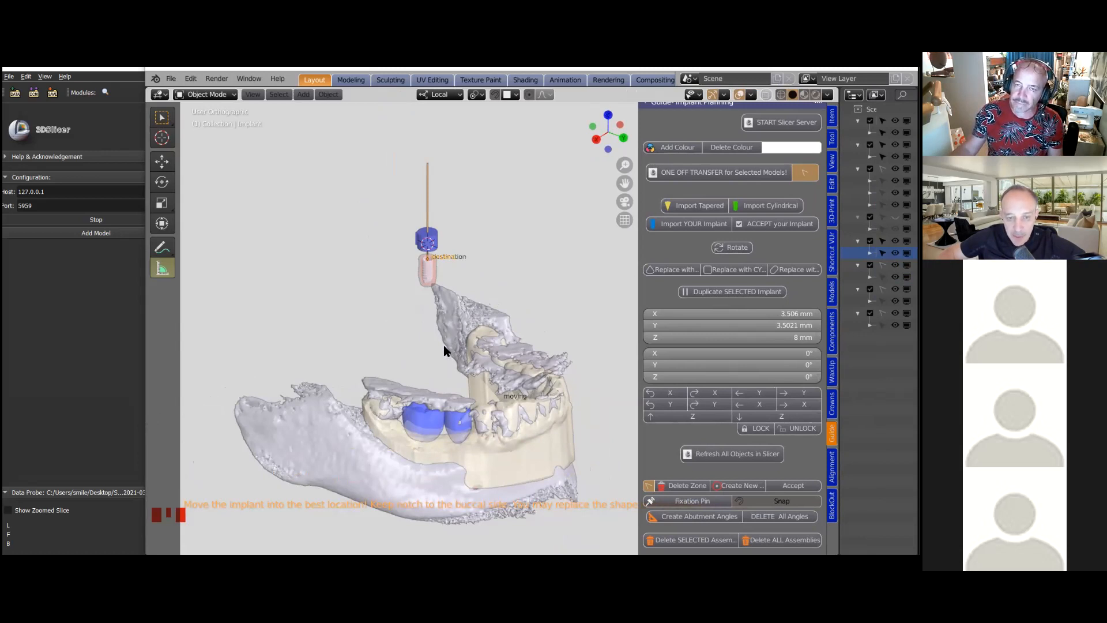
{"action": "scroll", "coordinate": [443, 350], "scroll_direction": "up", "scroll_amount": 2}
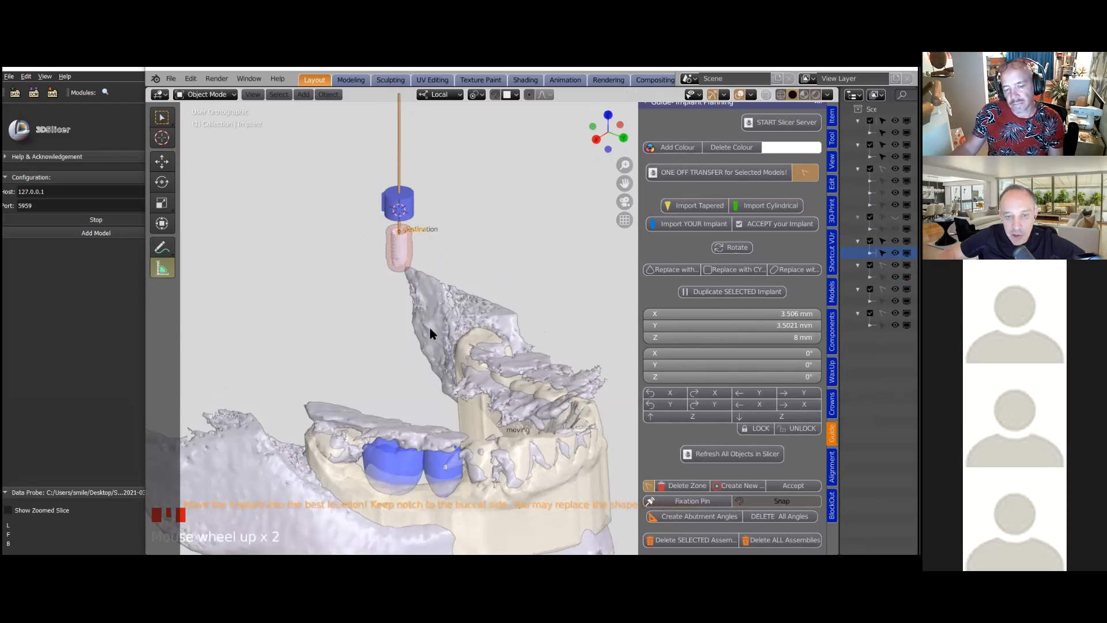
{"action": "scroll", "coordinate": [430, 334], "scroll_direction": "down", "scroll_amount": 1}
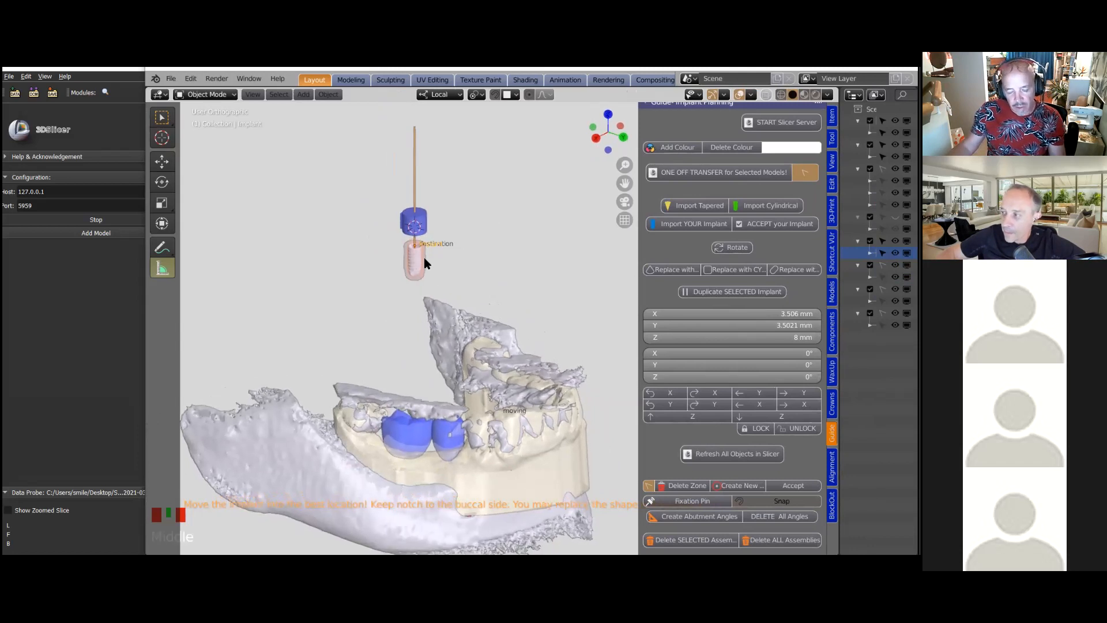
{"action": "scroll", "coordinate": [422, 266], "scroll_direction": "up", "scroll_amount": 3}
{"action": "scroll", "coordinate": [422, 267], "scroll_direction": "up", "scroll_amount": 4}
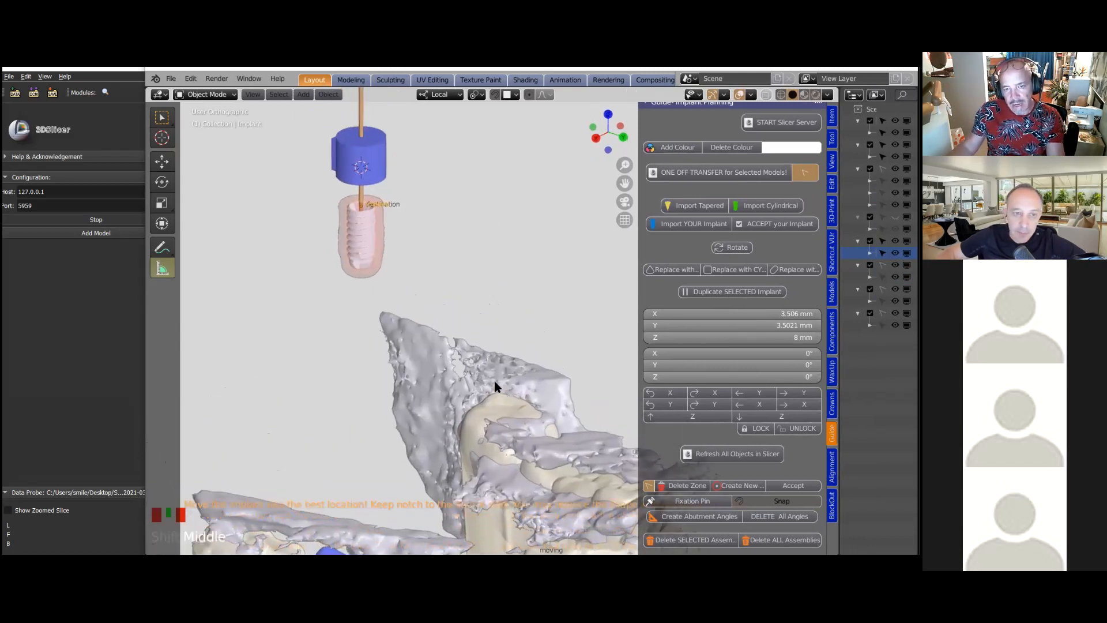
{"action": "scroll", "coordinate": [390, 311], "scroll_direction": "up", "scroll_amount": 3}
{"action": "middle_click_drag", "start_coordinate": [418, 303], "coordinate": [446, 303], "text": "shift"}
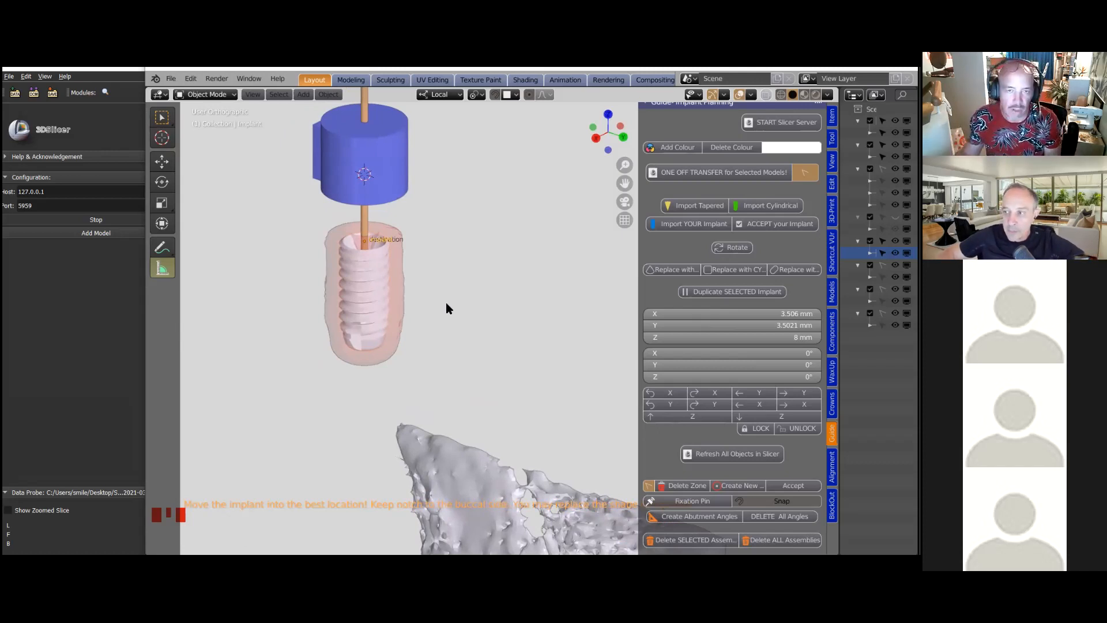
{"action": "left_click", "coordinate": [369, 234]}
{"action": "left_click", "coordinate": [364, 207]}
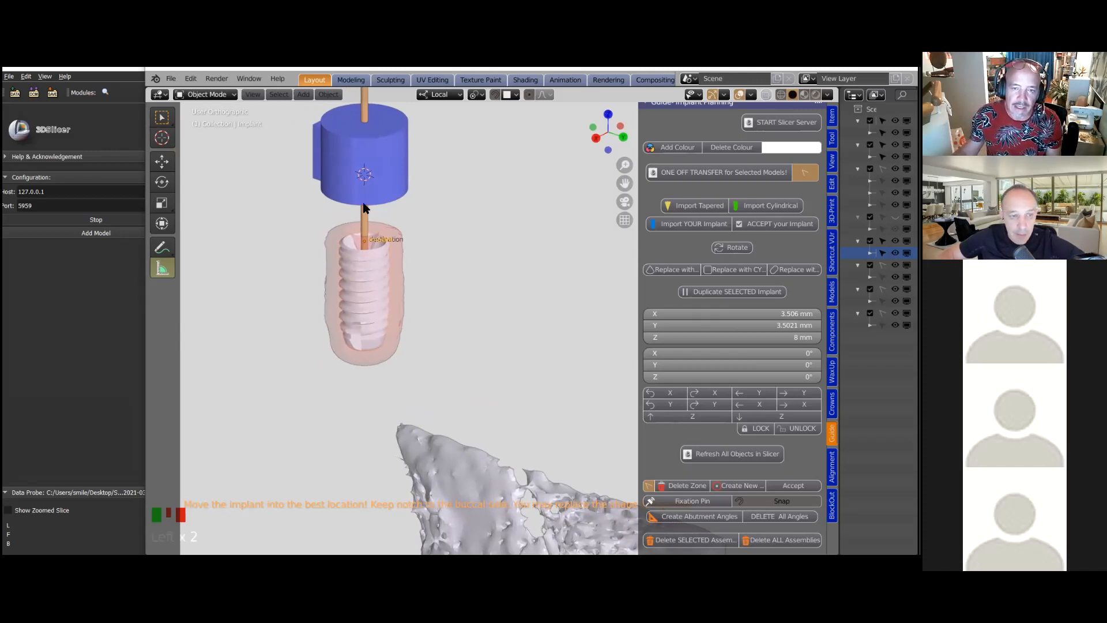
{"action": "left_click", "coordinate": [378, 165]}
{"action": "left_click", "coordinate": [374, 281]}
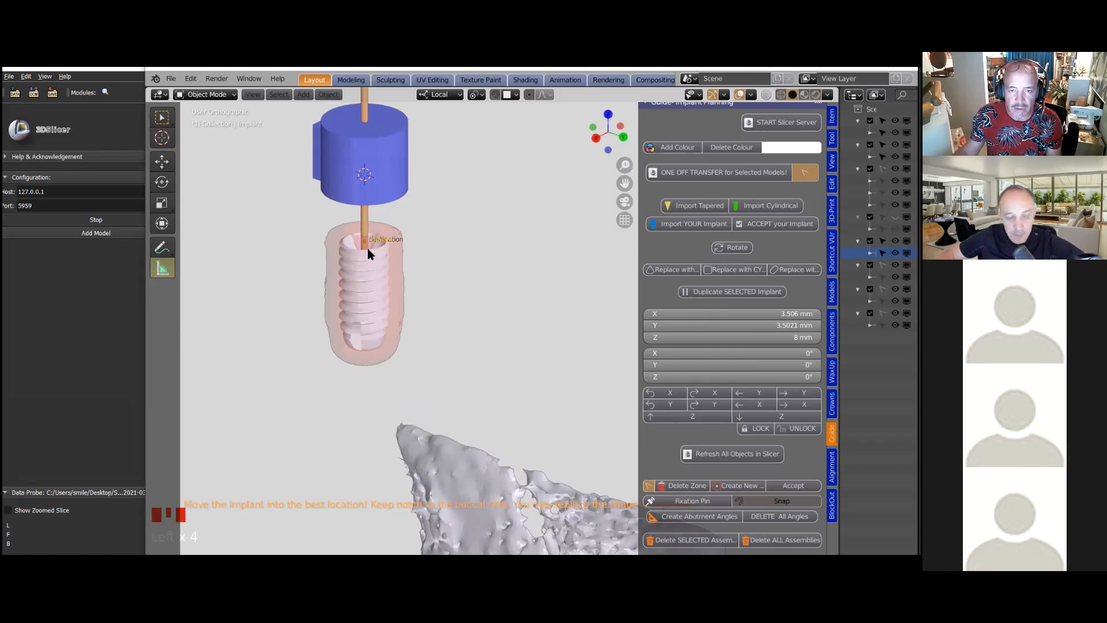
{"action": "scroll", "coordinate": [407, 275], "scroll_direction": "down", "scroll_amount": 6}
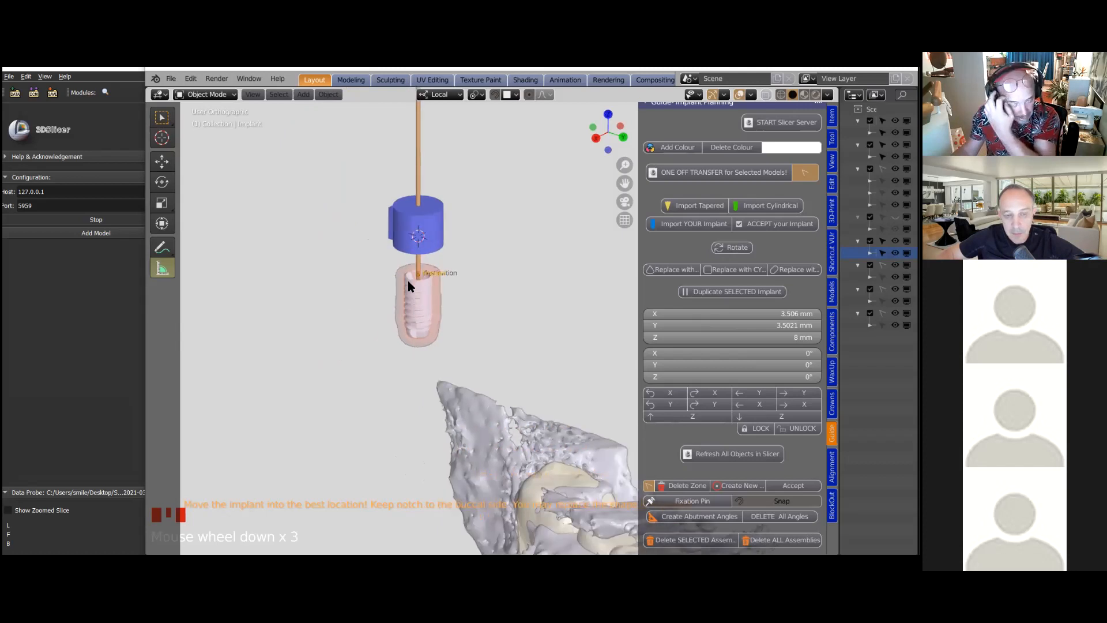
{"action": "scroll", "coordinate": [407, 304], "scroll_direction": "down", "scroll_amount": 2}
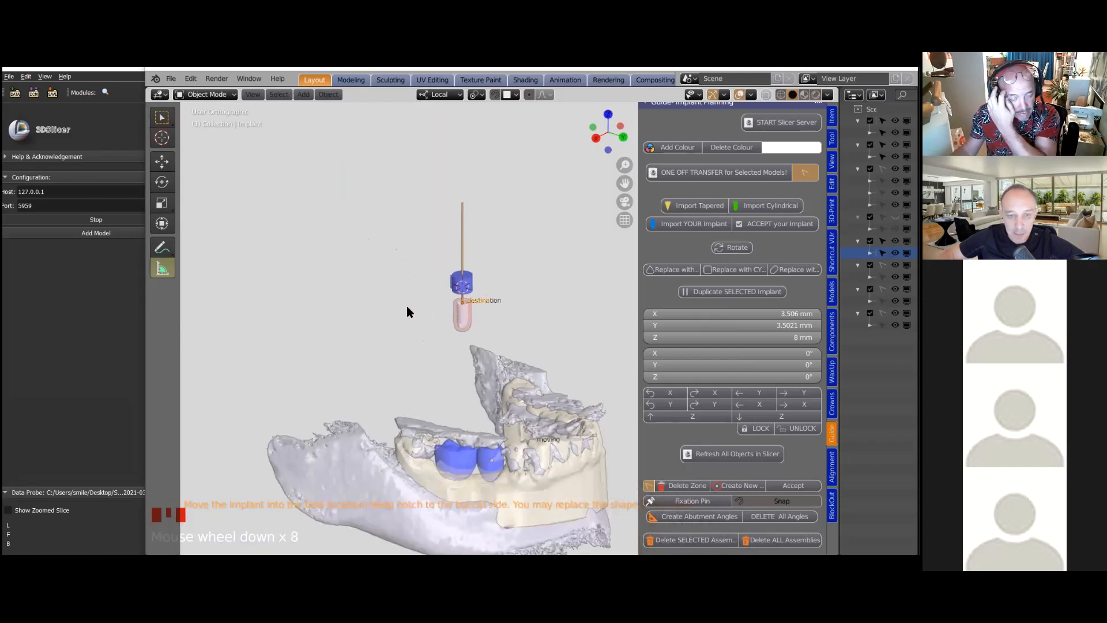
From above, move the implant assembly over the blue virtual molar and rotate it to about 125° on Z, with its notch toward the buccal side
{"action": "middle_click_drag", "start_coordinate": [424, 295], "coordinate": [406, 346]}
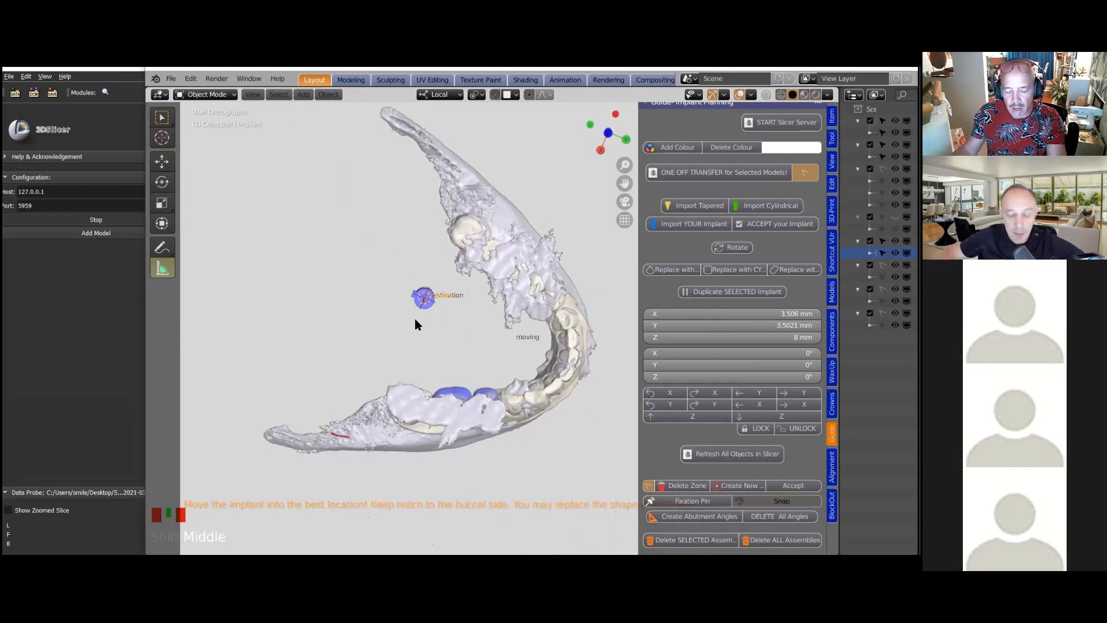
{"action": "key", "text": "g"}
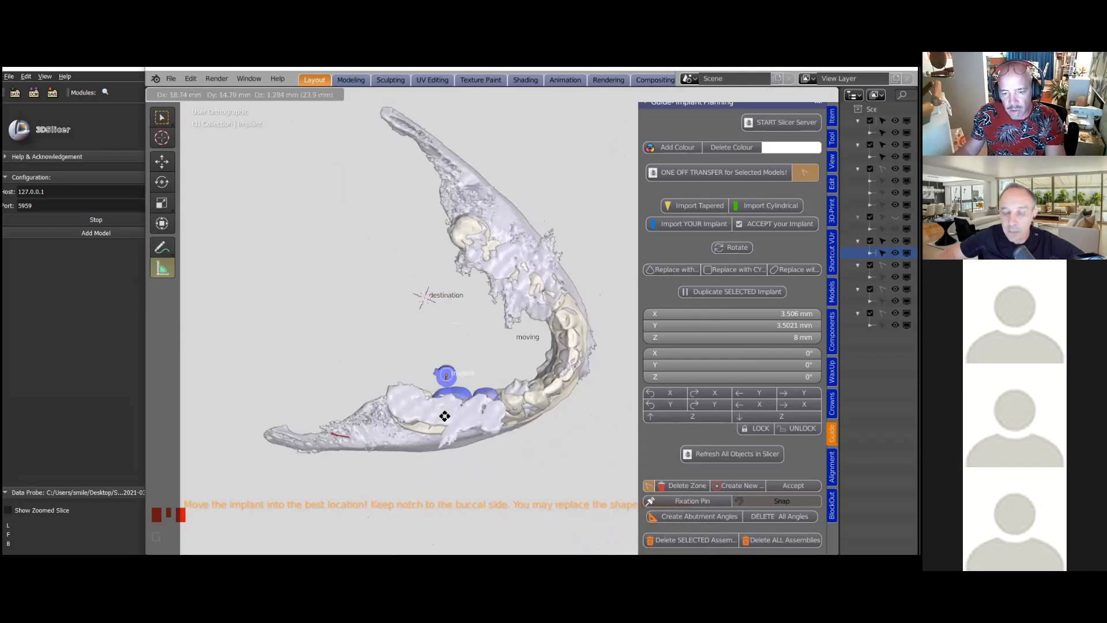
{"action": "left_click", "coordinate": [448, 441]}
{"action": "key", "text": "r"}
{"action": "left_click", "coordinate": [476, 378]}
Lower the implant along its axis into the bone beneath the blue virtual molar and shift it sideways to centre it under that tooth
{"action": "middle_click_drag", "start_coordinate": [437, 349], "coordinate": [392, 275]}
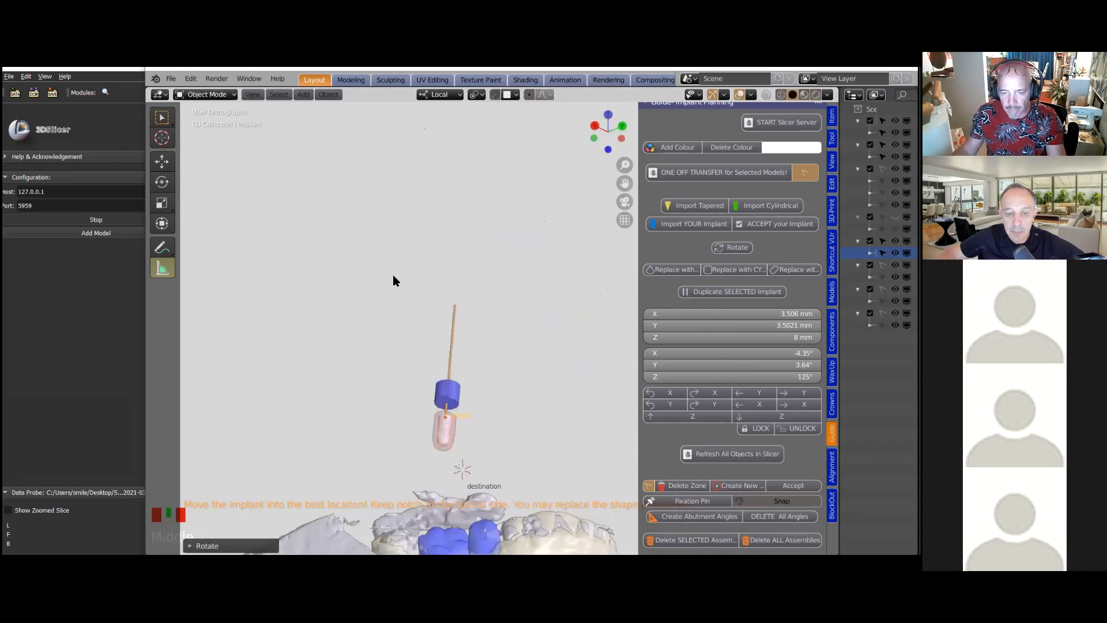
{"action": "scroll", "coordinate": [393, 274], "scroll_direction": "up", "scroll_amount": 3}
{"action": "scroll", "coordinate": [434, 339], "scroll_direction": "down", "scroll_amount": 3}
{"action": "mouse_move", "coordinate": [447, 430]}
{"action": "middle_mouse_down"}
{"action": "mouse_move", "coordinate": [467, 455]}
{"action": "mouse_move", "coordinate": [405, 432]}
{"action": "mouse_move", "coordinate": [452, 437]}
{"action": "middle_mouse_up"}
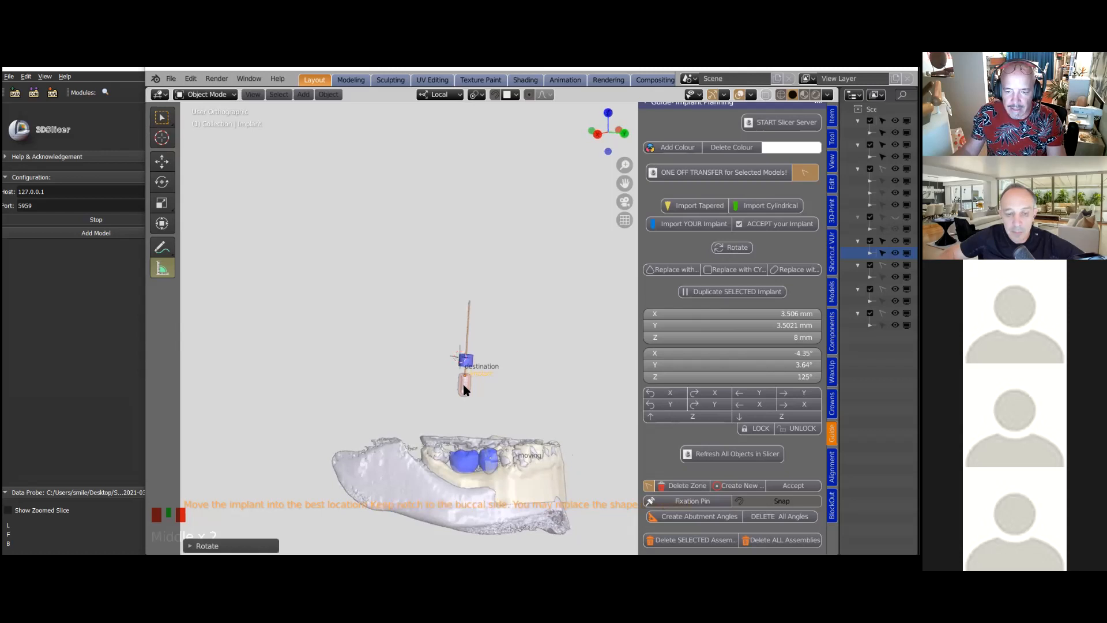
{"action": "middle_click_drag", "start_coordinate": [467, 401], "coordinate": [467, 397], "text": "shift"}
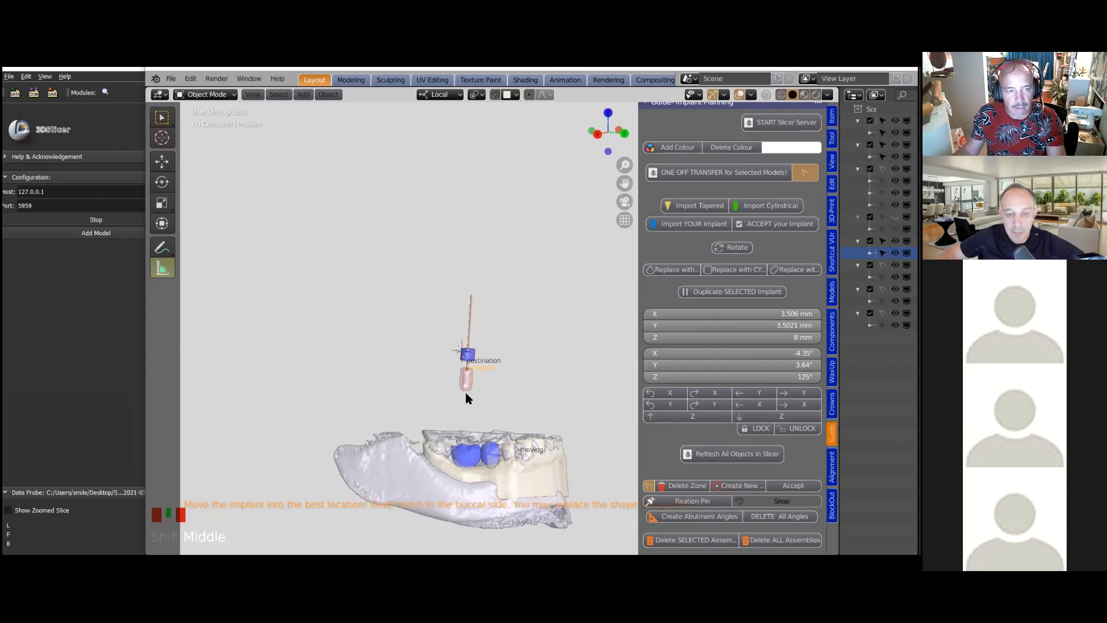
{"action": "left_click", "coordinate": [162, 161]}
{"action": "left_click_drag", "start_coordinate": [469, 334], "coordinate": [462, 440]}
{"action": "scroll", "coordinate": [461, 450], "scroll_direction": "up", "scroll_amount": 3}
{"action": "middle_click_drag", "start_coordinate": [462, 451], "coordinate": [404, 159], "text": "shift"}
{"action": "scroll", "coordinate": [394, 398], "scroll_direction": "up", "scroll_amount": 2}
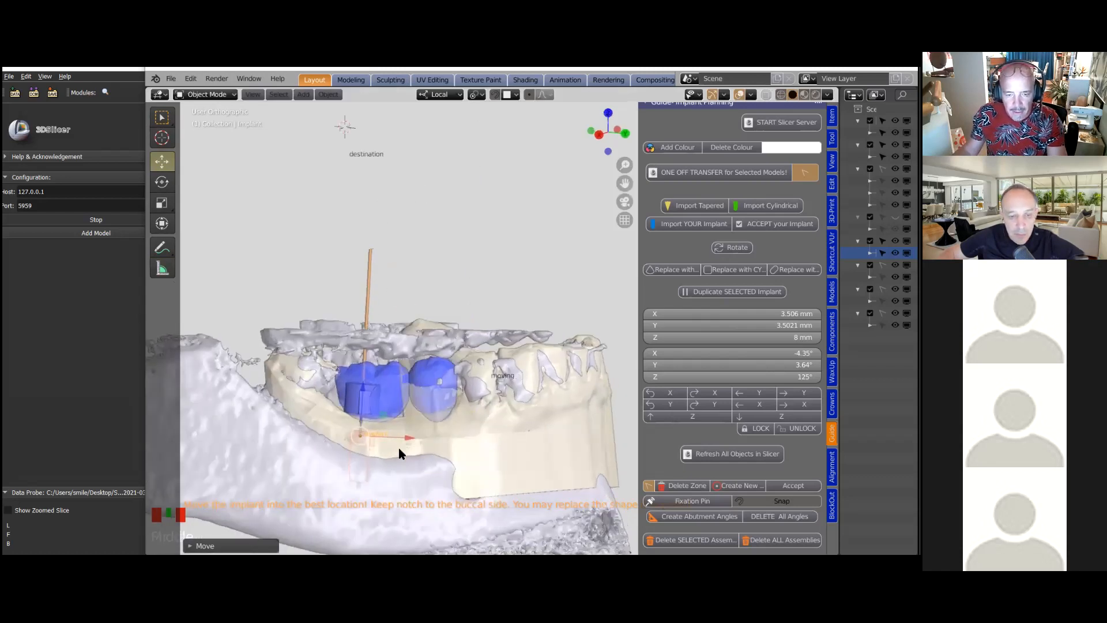
{"action": "left_click_drag", "start_coordinate": [400, 443], "coordinate": [421, 437]}
{"action": "scroll", "coordinate": [379, 394], "scroll_direction": "down", "scroll_amount": 2}
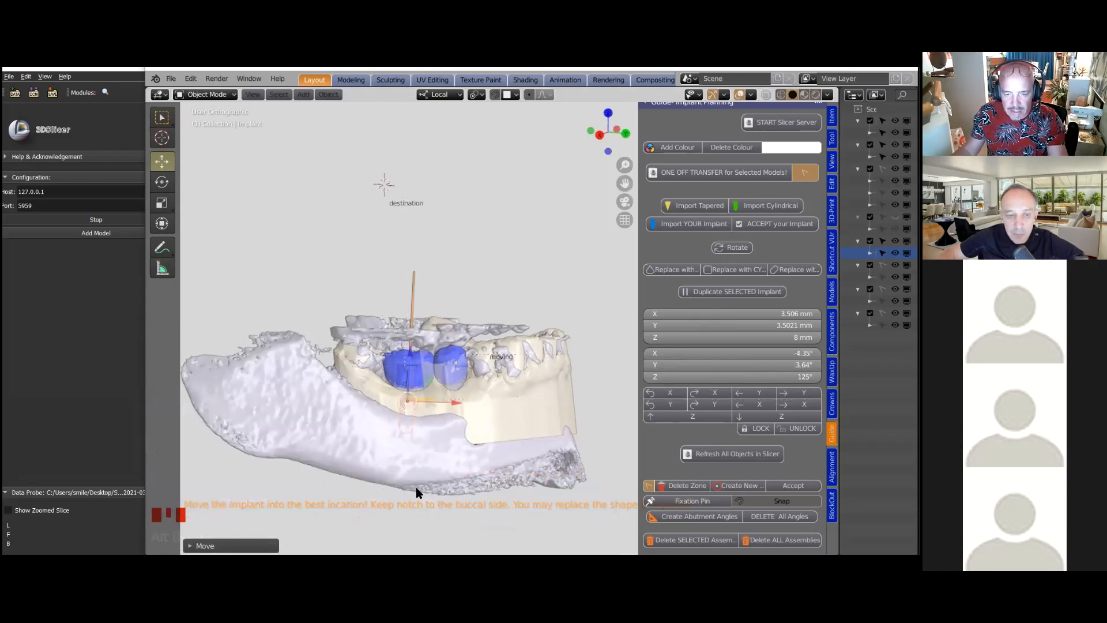
Clip the view to a thin slice through the implant and face the jaw's cross-section
{"action": "left_click_drag", "start_coordinate": [407, 537], "coordinate": [408, 538]}
{"action": "middle_click_drag", "start_coordinate": [385, 450], "coordinate": [461, 443]}
{"action": "scroll", "coordinate": [409, 441], "scroll_direction": "down", "scroll_amount": 1}
{"action": "scroll", "coordinate": [406, 441], "scroll_direction": "up", "scroll_amount": 2}
{"action": "middle_click_drag", "start_coordinate": [352, 429], "coordinate": [480, 279], "text": "shift"}
{"action": "scroll", "coordinate": [461, 338], "scroll_direction": "up", "scroll_amount": 2}
{"action": "scroll", "coordinate": [461, 337], "scroll_direction": "up", "scroll_amount": 2}
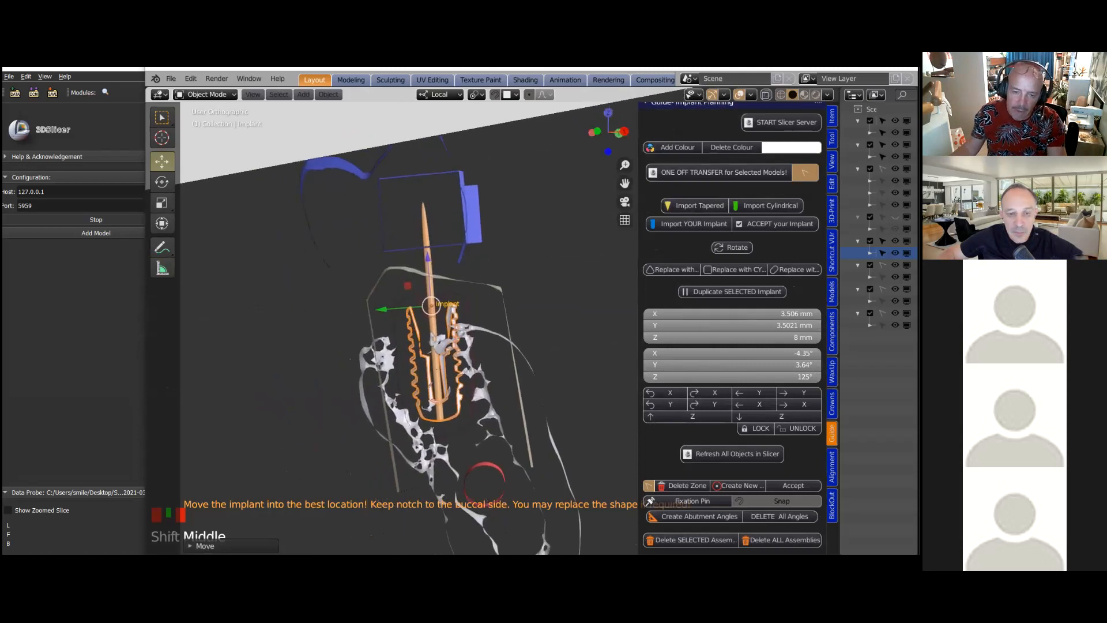
In the cross-section, tilt the implant to about -26.4° on X and move it between the bone walls above the nerve
{"action": "key", "text": "r"}
{"action": "left_click", "coordinate": [443, 294]}
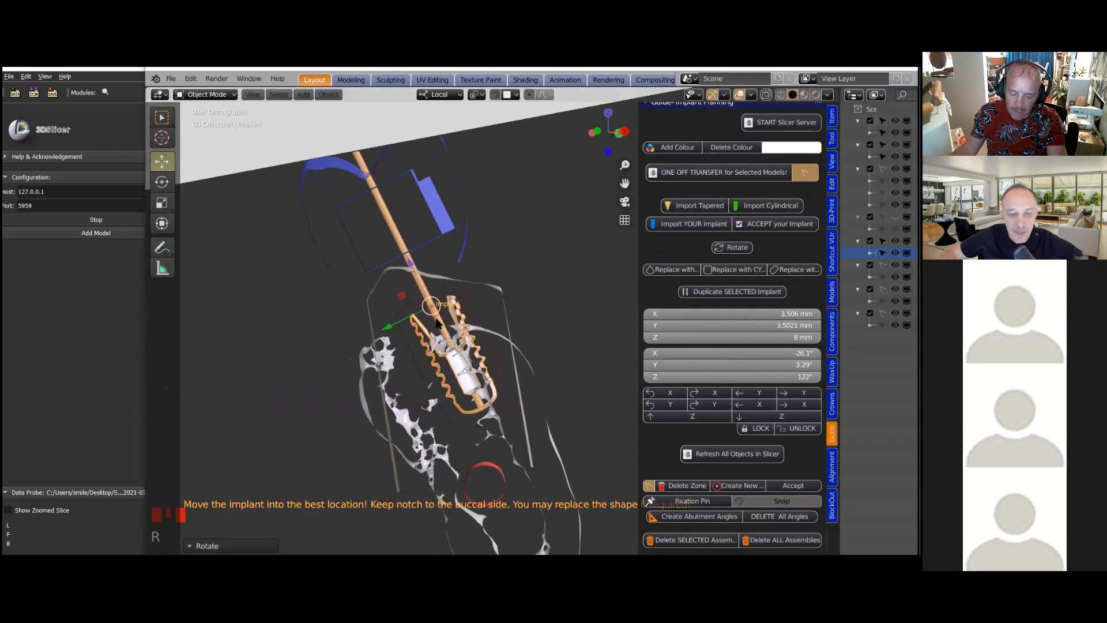
{"action": "key", "text": "g"}
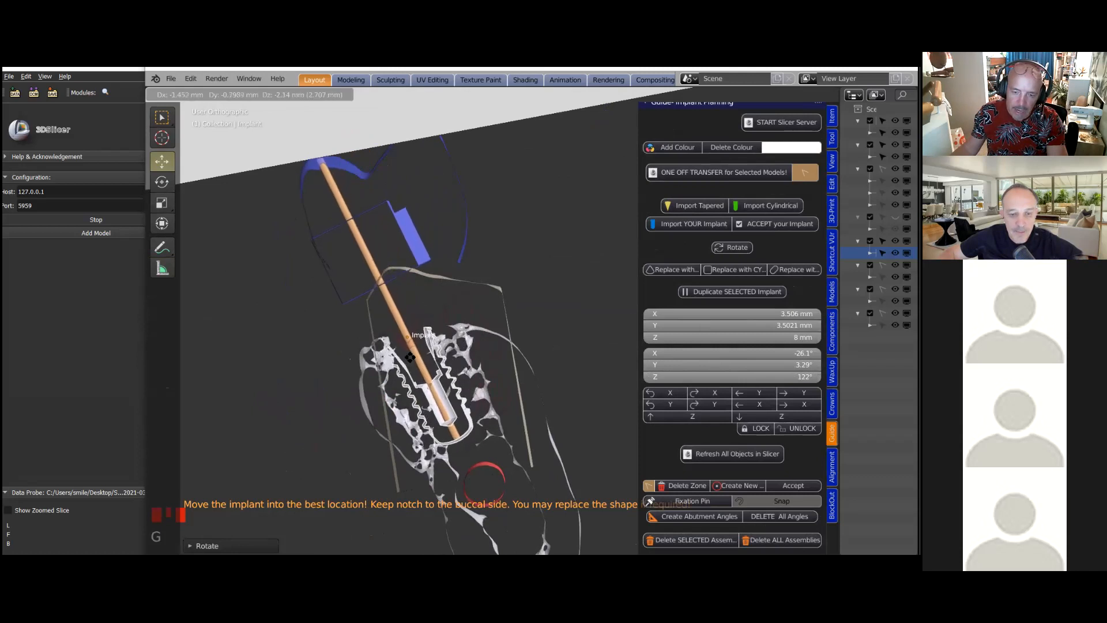
{"action": "left_click", "coordinate": [411, 360]}
{"action": "key", "text": "r"}
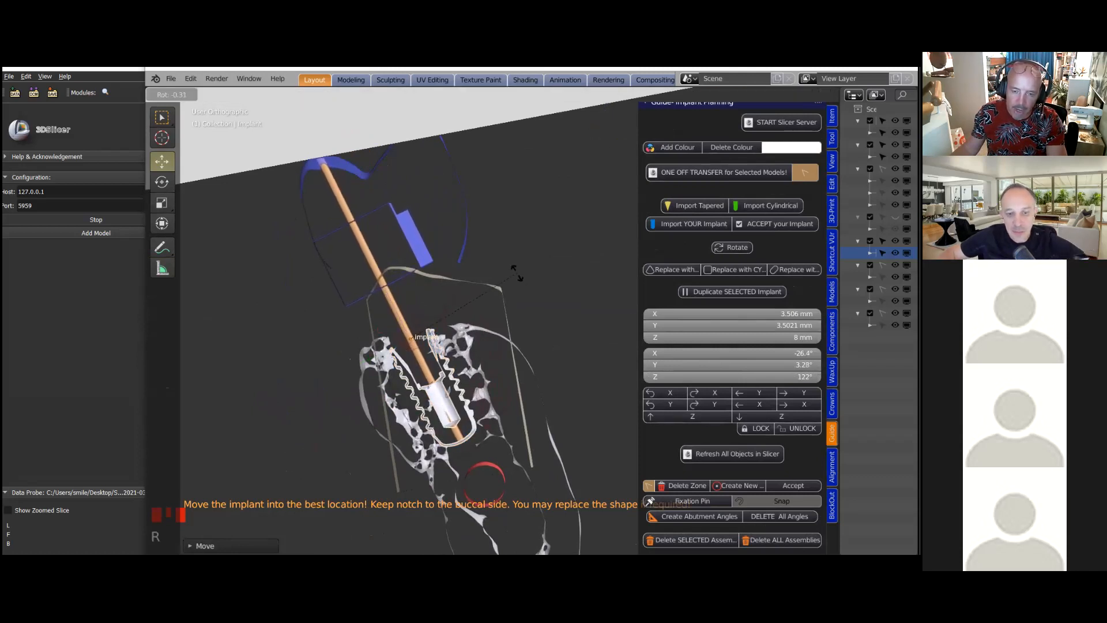
{"action": "left_click", "coordinate": [516, 274]}
{"action": "key", "text": "g"}
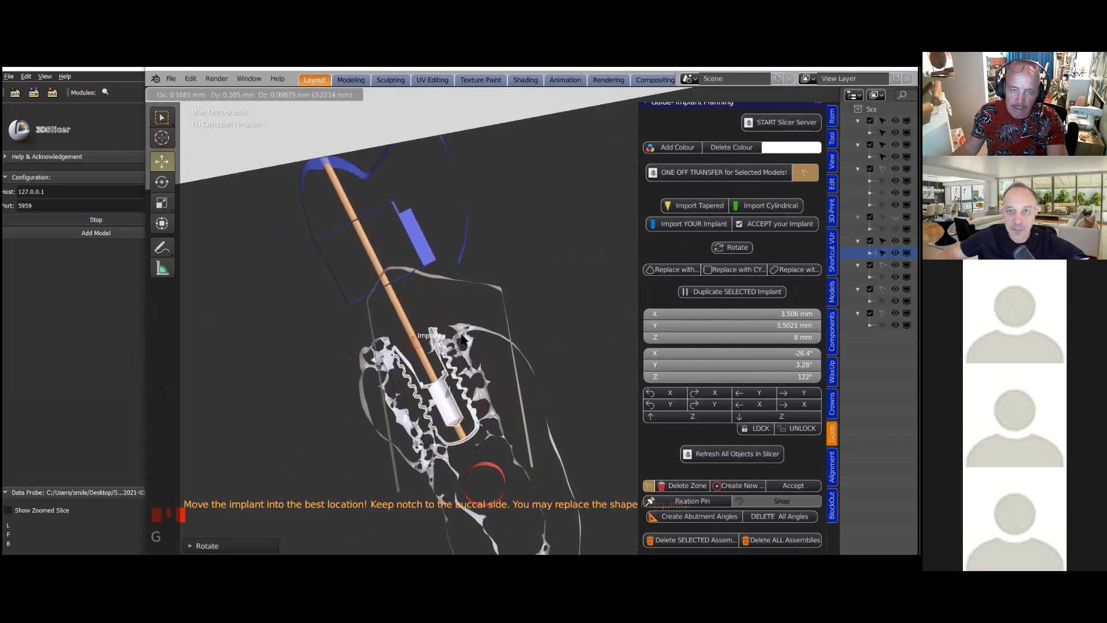
{"action": "left_click", "coordinate": [461, 334]}
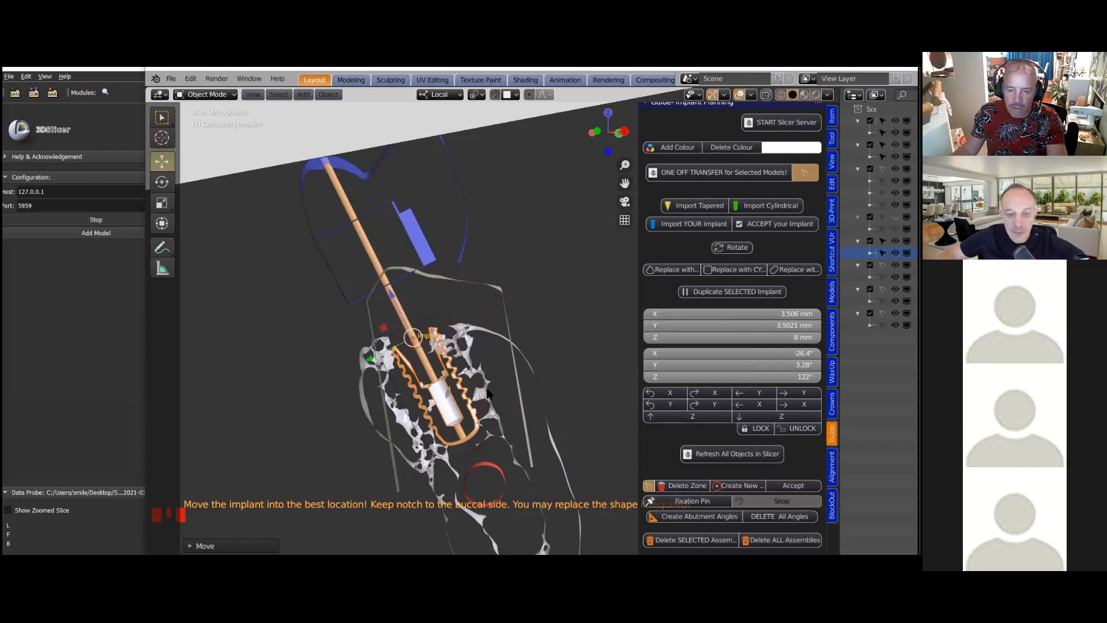
Clear the clipping region to show the full jaw models and duplicate the positioned implant
{"action": "scroll", "coordinate": [506, 340], "scroll_direction": "down", "scroll_amount": 4}
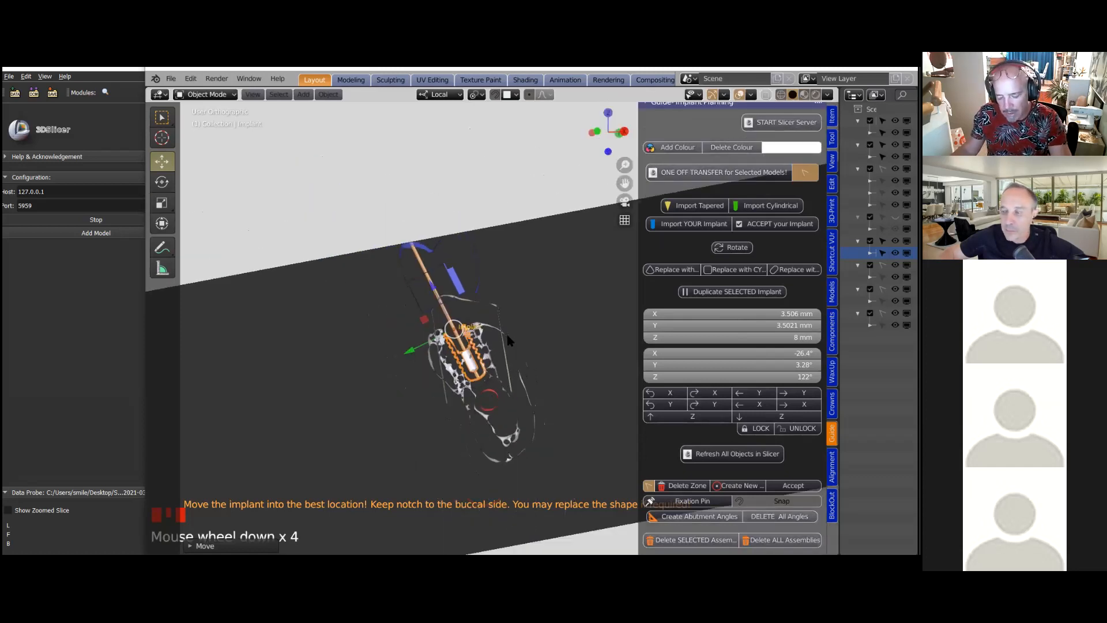
{"action": "scroll", "coordinate": [508, 340], "scroll_direction": "down", "scroll_amount": 3}
{"action": "middle_click_drag", "start_coordinate": [424, 349], "coordinate": [428, 375]}
{"action": "scroll", "coordinate": [476, 357], "scroll_direction": "up", "scroll_amount": 2}
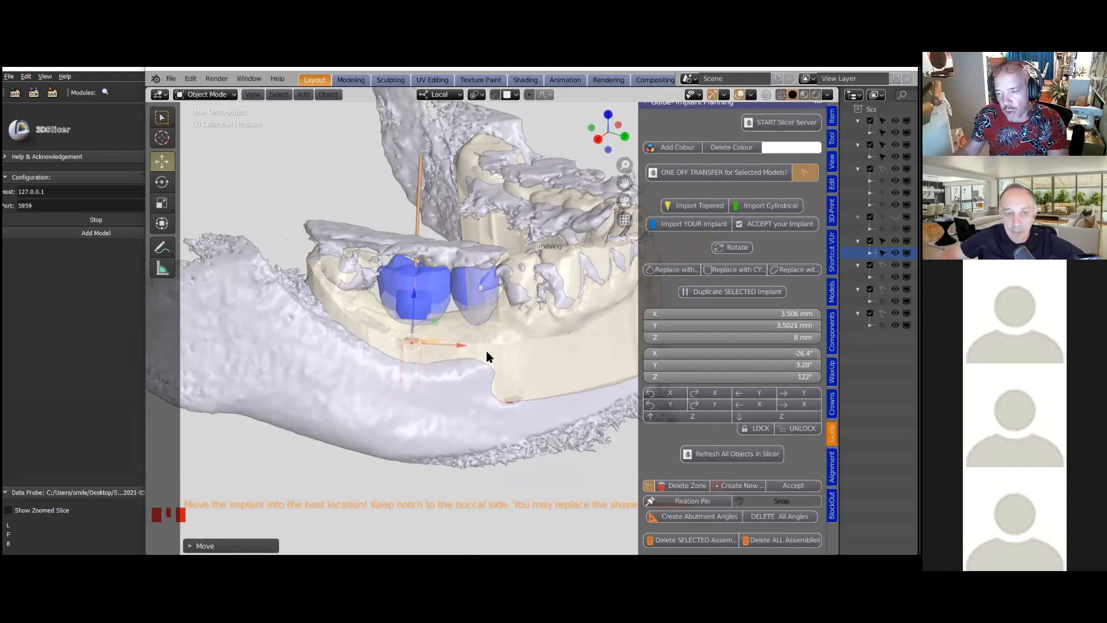
{"action": "left_click", "coordinate": [744, 293]}
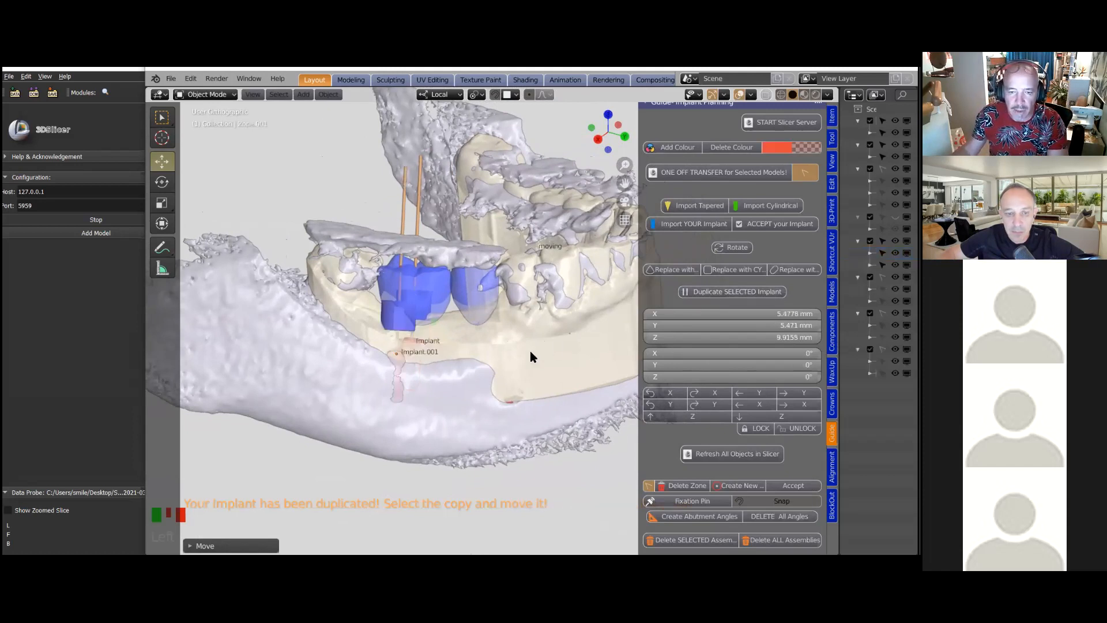
Select the duplicated implant and move it along the jaw to beneath the blue virtual premolar
{"action": "scroll", "coordinate": [382, 375], "scroll_direction": "up", "scroll_amount": 1}
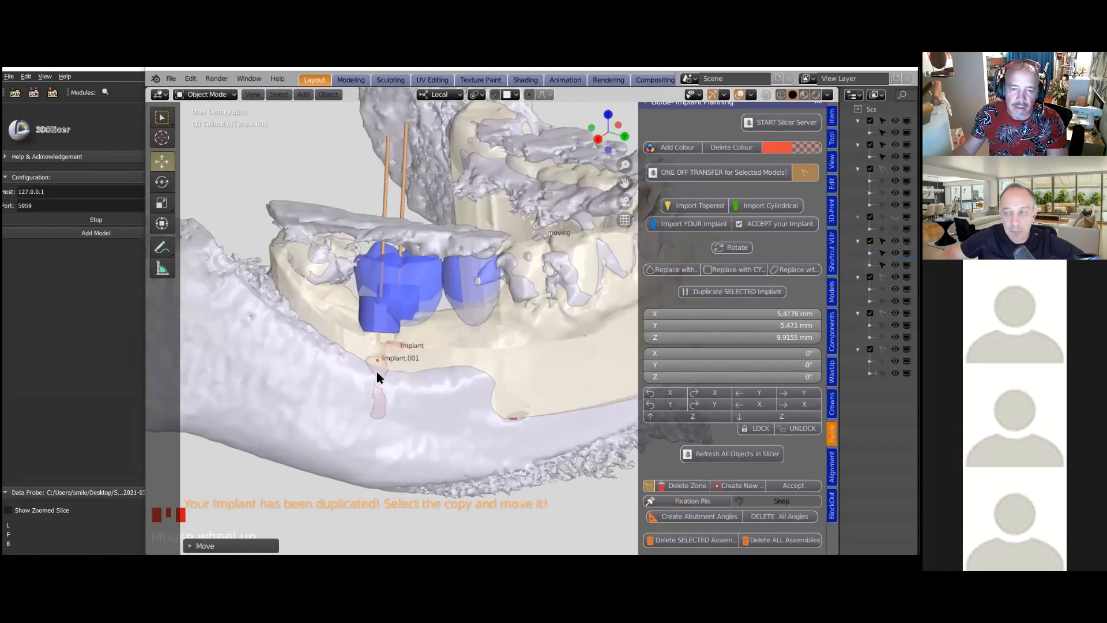
{"action": "left_click", "coordinate": [377, 374]}
{"action": "left_click", "coordinate": [377, 376]}
{"action": "middle_click_drag", "start_coordinate": [400, 377], "coordinate": [471, 358]}
{"action": "left_click_drag", "start_coordinate": [471, 357], "coordinate": [486, 369]}
{"action": "middle_click_drag", "start_coordinate": [485, 368], "coordinate": [459, 320]}
{"action": "scroll", "coordinate": [458, 319], "scroll_direction": "down", "scroll_amount": 2}
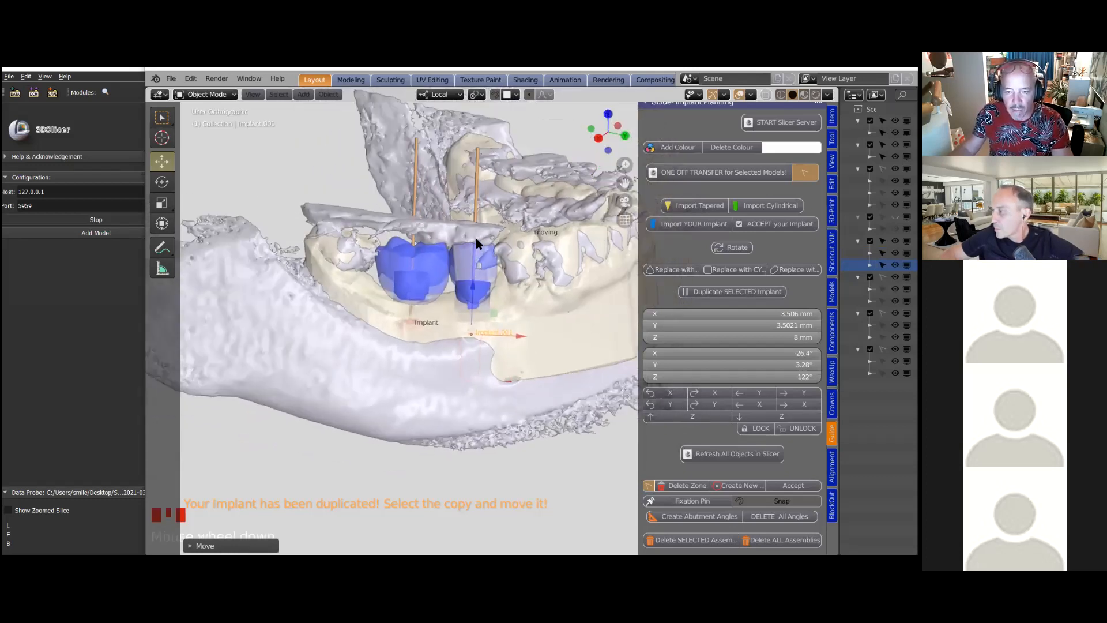
Clip the view to a thin slice through the duplicated implant and move and tilt it in cross-section to about -17° on X
{"action": "left_click_drag", "start_coordinate": [478, 472], "coordinate": [466, 371]}
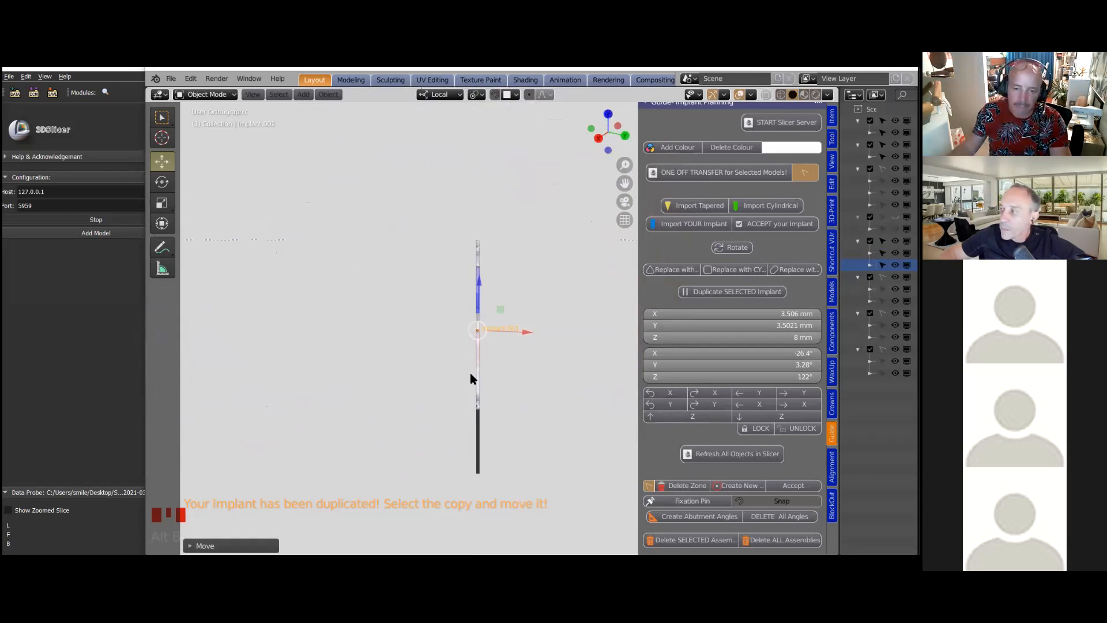
{"action": "middle_click_drag", "start_coordinate": [497, 354], "coordinate": [486, 369]}
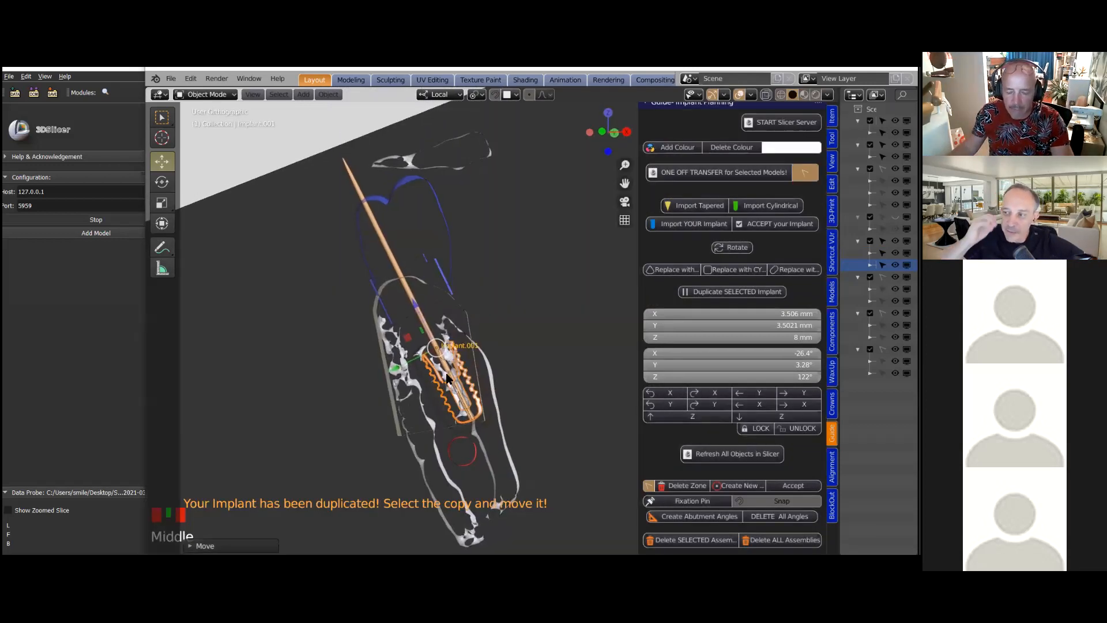
{"action": "key", "text": "g"}
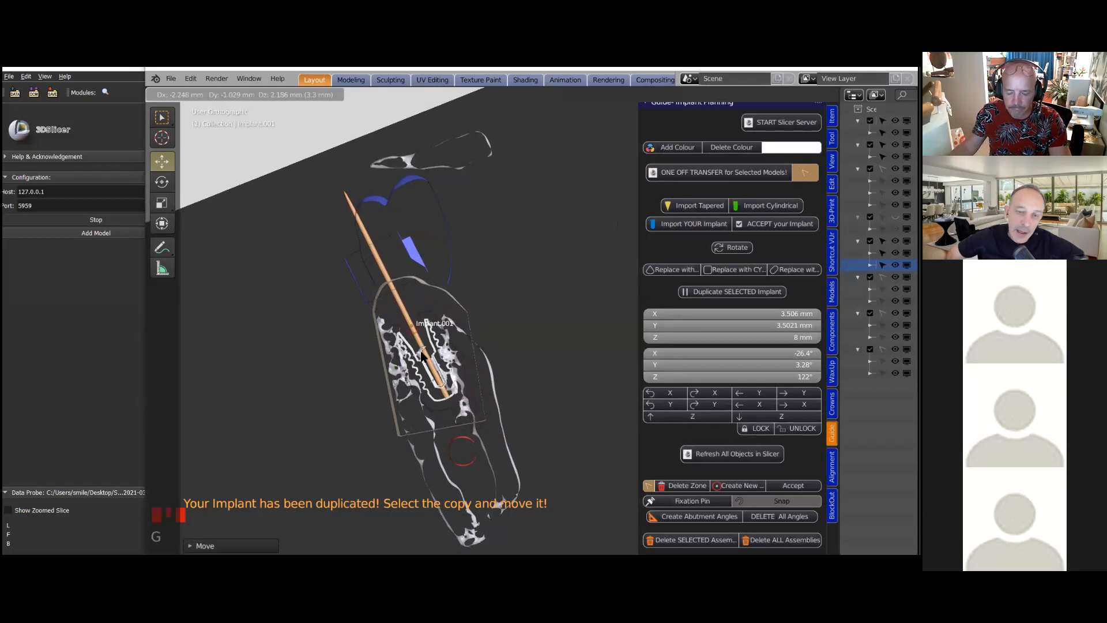
{"action": "left_click", "coordinate": [444, 369]}
{"action": "key", "text": "r"}
{"action": "left_click", "coordinate": [428, 381]}
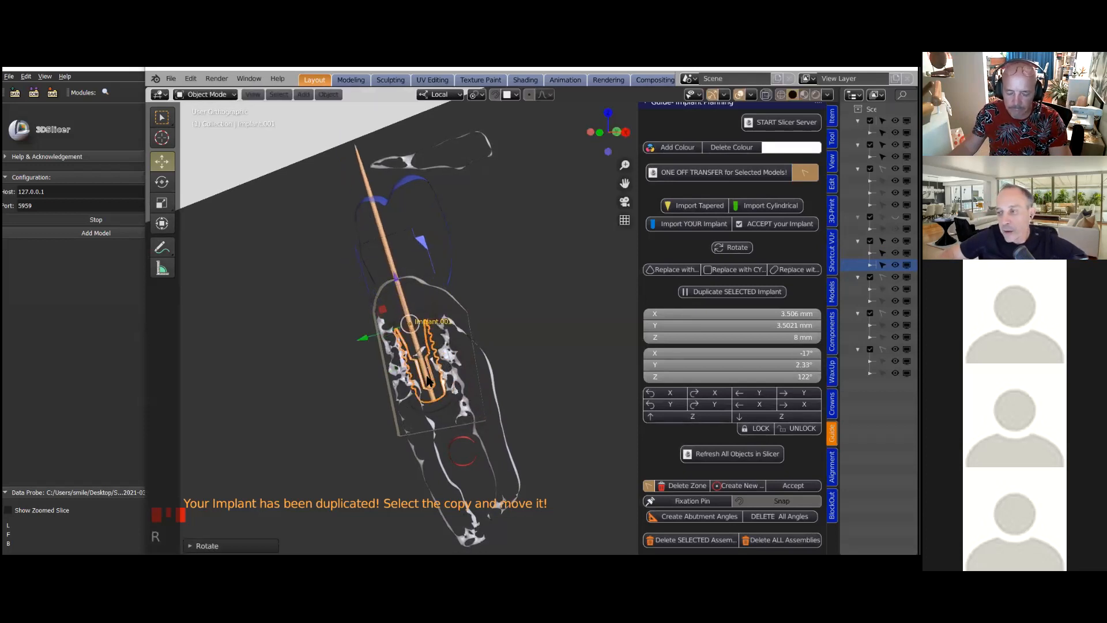
Fine-tune the duplicated implant's tilt to about -17.9° on X and centre it between the bone walls above the nerve
{"action": "key", "text": "g"}
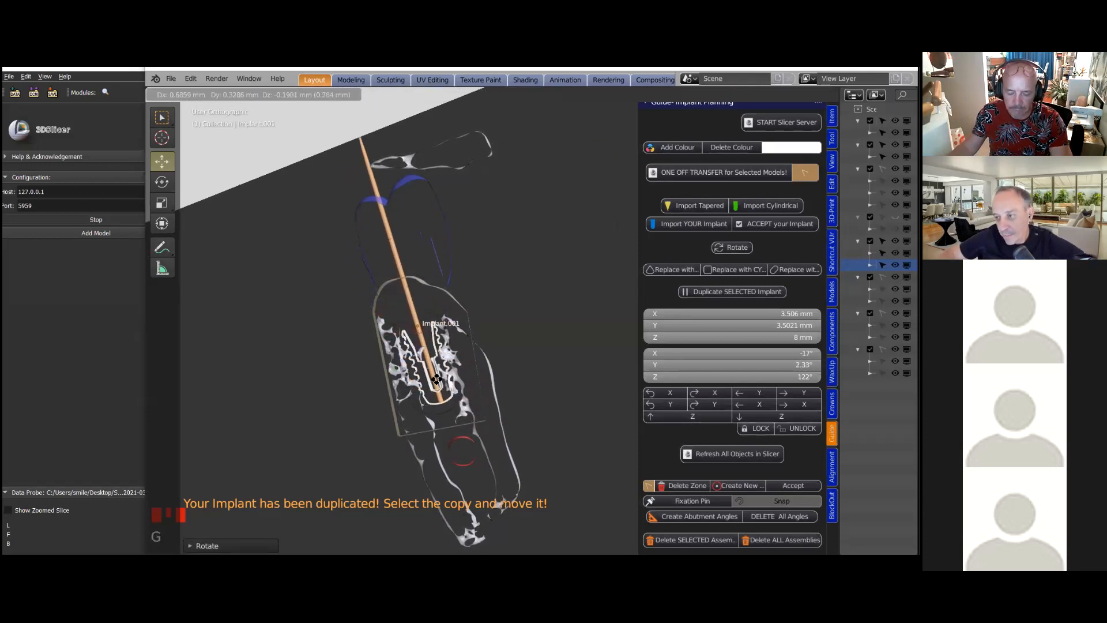
{"action": "left_click", "coordinate": [496, 363]}
{"action": "key", "text": "r"}
{"action": "left_click", "coordinate": [456, 358]}
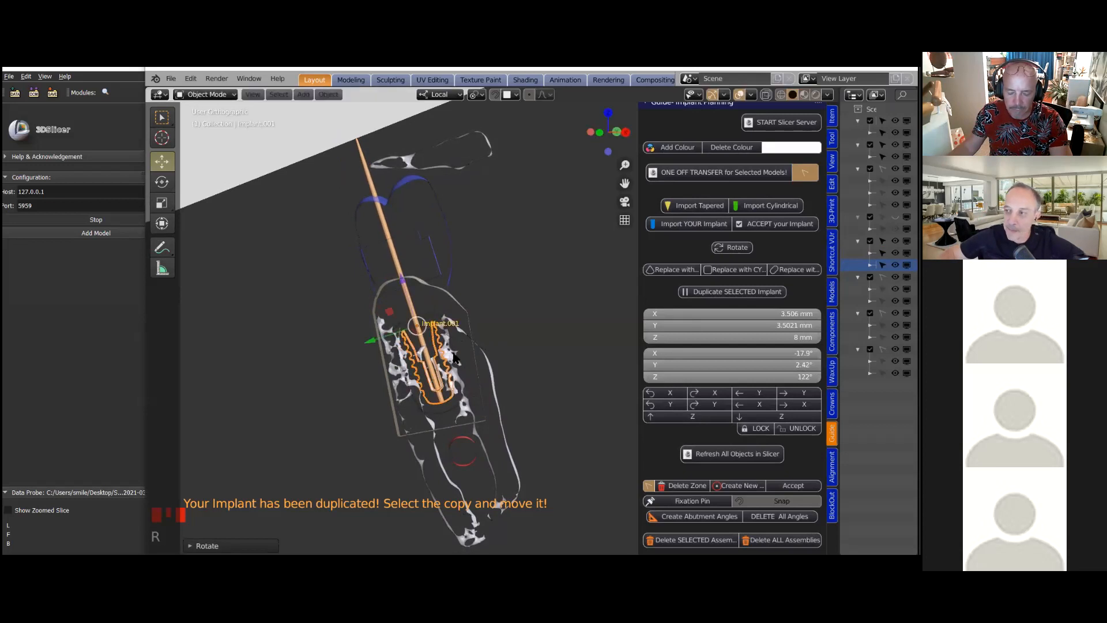
{"action": "key", "text": "g"}
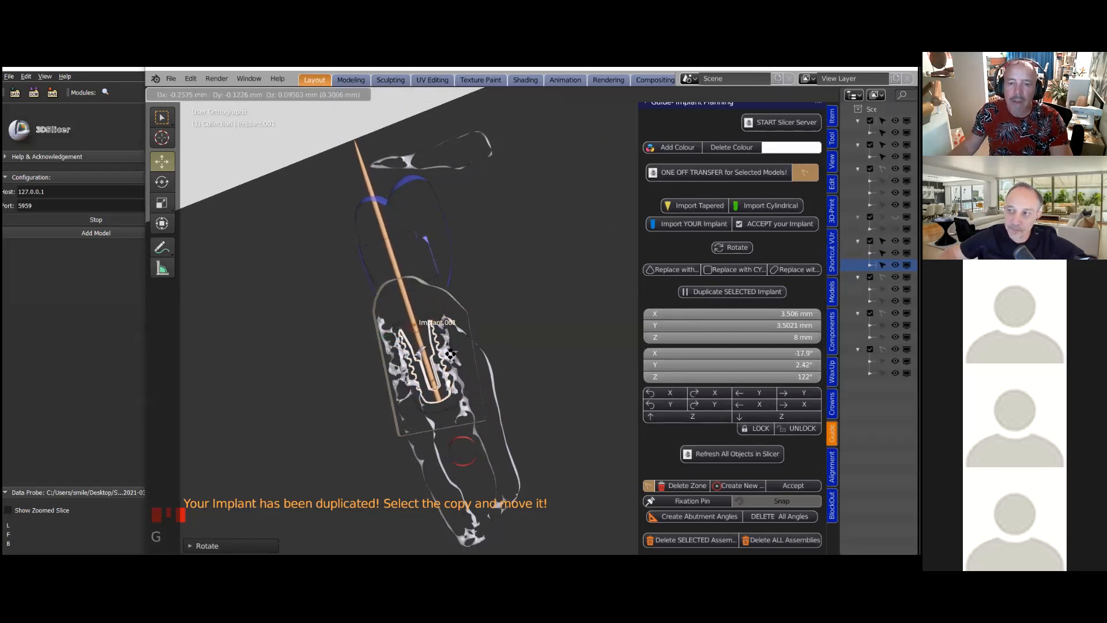
{"action": "left_click", "coordinate": [451, 356]}
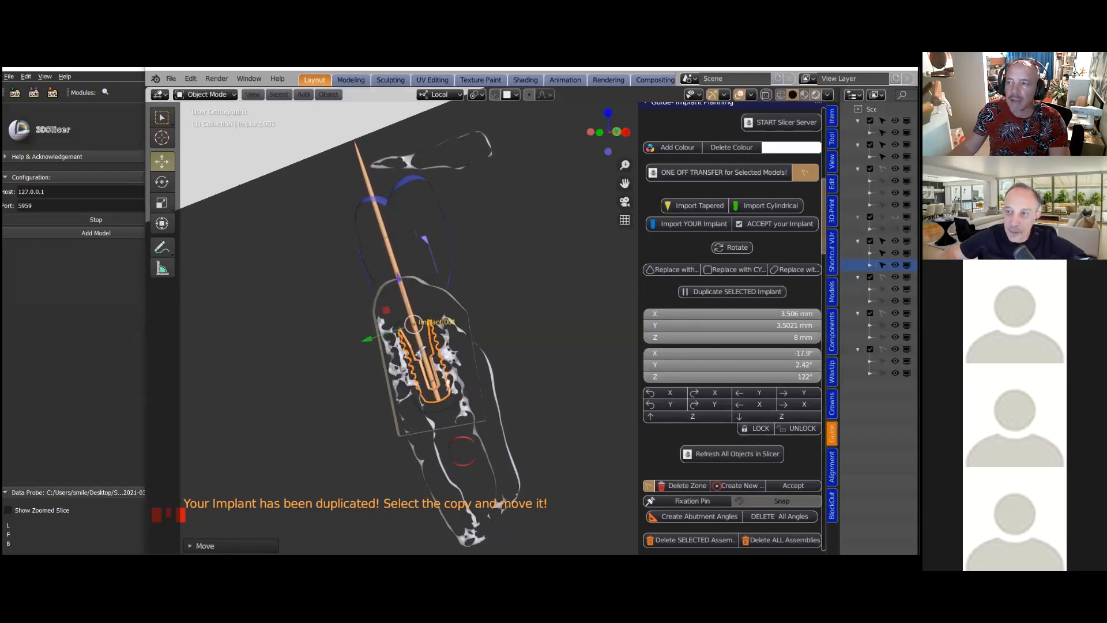
Split off a second 3D view beside the cross-section, hide its sidebar and clear its clipping to show the full jaw models
{"action": "left_click_drag", "start_coordinate": [836, 89], "coordinate": [594, 128]}
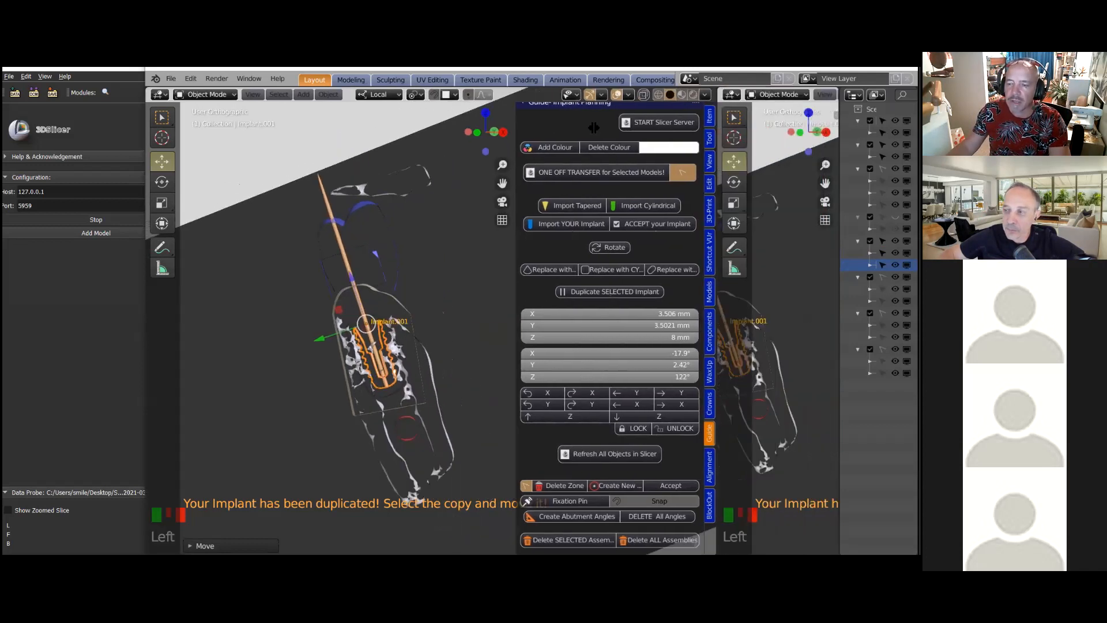
{"action": "left_click_drag", "start_coordinate": [716, 128], "coordinate": [595, 128]}
{"action": "key", "text": "n"}
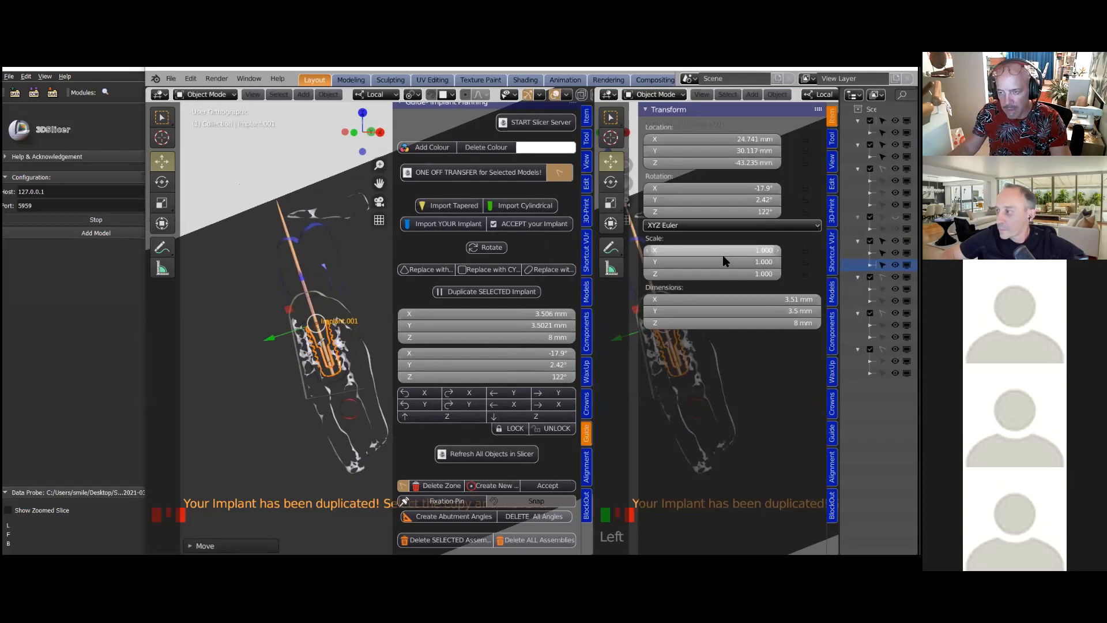
{"action": "key", "text": "n"}
{"action": "scroll", "coordinate": [746, 342], "scroll_direction": "down", "scroll_amount": 3}
{"action": "middle_click", "coordinate": [746, 346]}
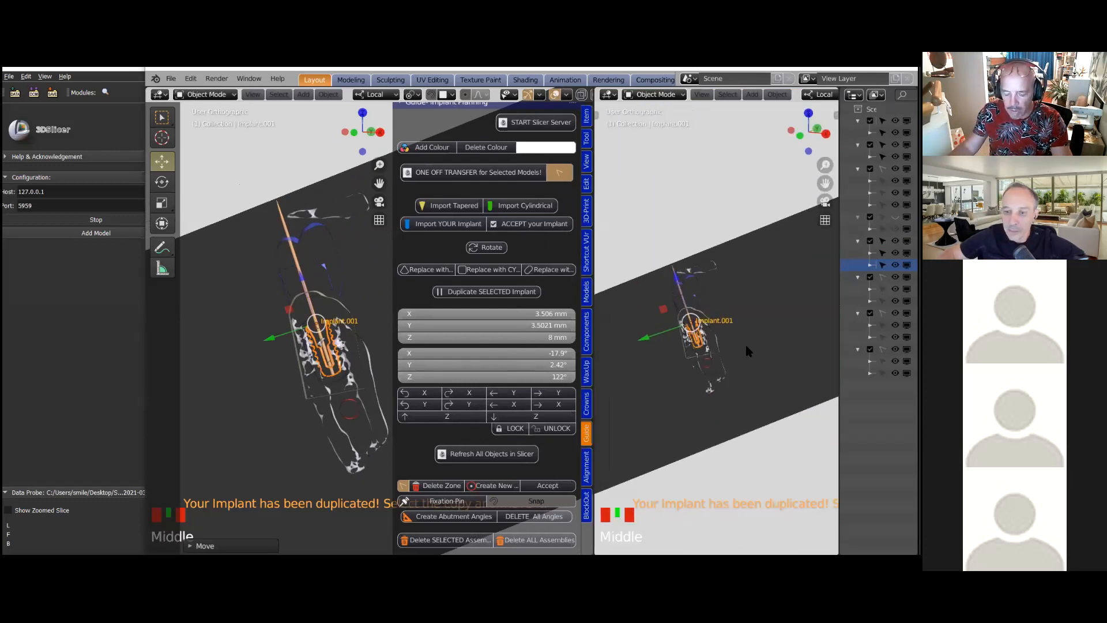
{"action": "scroll", "coordinate": [745, 343], "scroll_direction": "up", "scroll_amount": 2}
{"action": "key", "text": "alt+b"}
{"action": "middle_click_drag", "start_coordinate": [719, 317], "coordinate": [710, 225]}
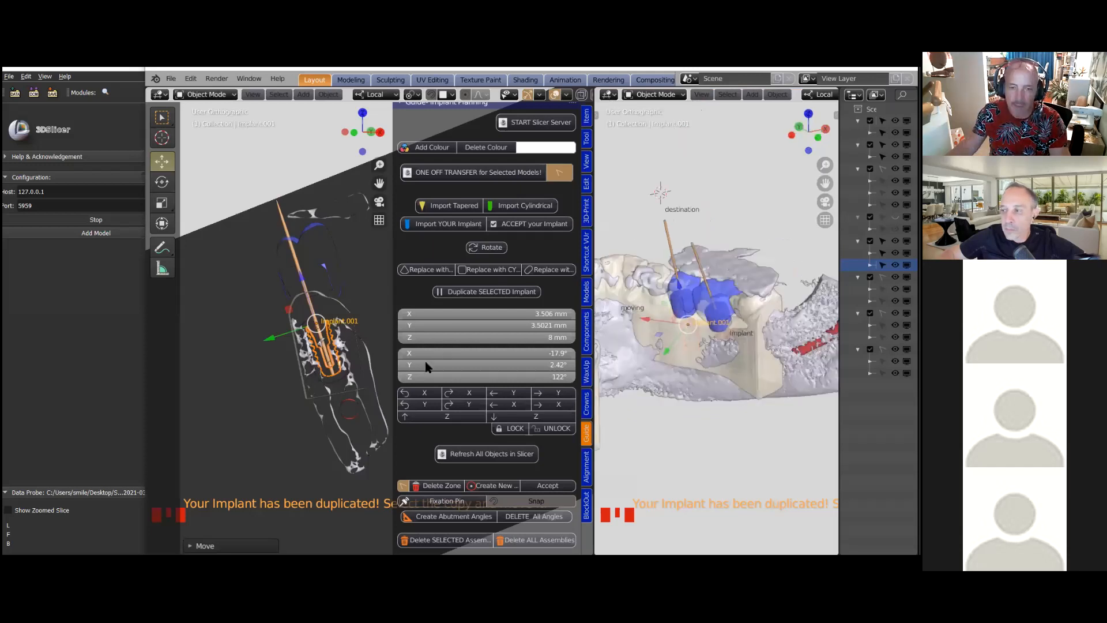
Merge the two 3D views back into one, keeping the clipped cross-section of the implant
{"action": "left_click_drag", "start_coordinate": [519, 372], "coordinate": [370, 280]}
{"action": "scroll", "coordinate": [365, 279], "scroll_direction": "up", "scroll_amount": 2}
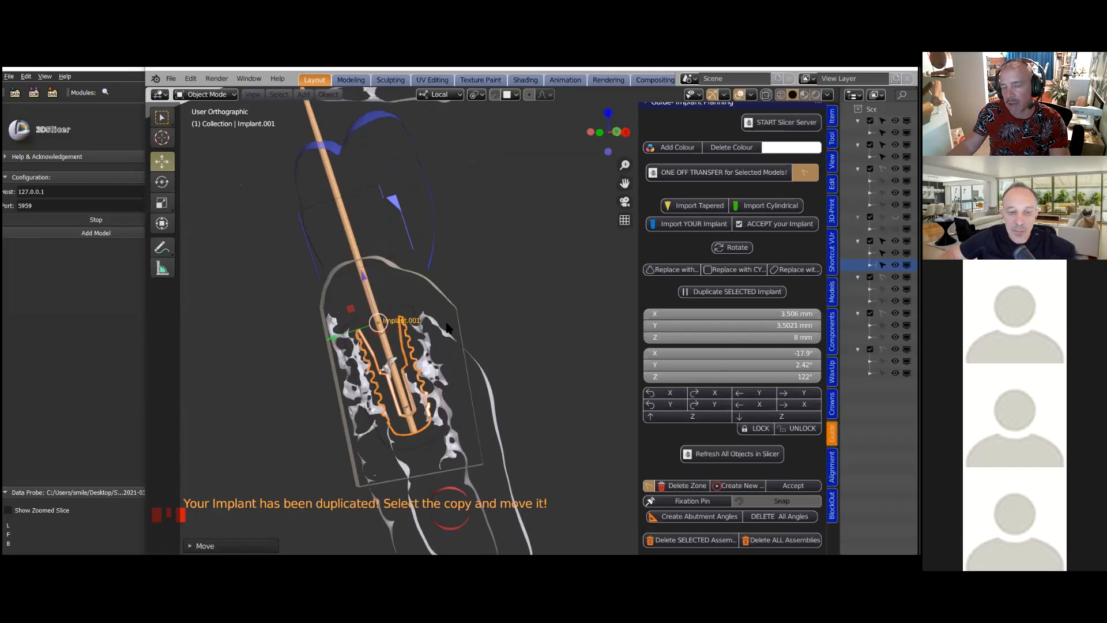
{"action": "scroll", "coordinate": [456, 324], "scroll_direction": "down", "scroll_amount": 3}
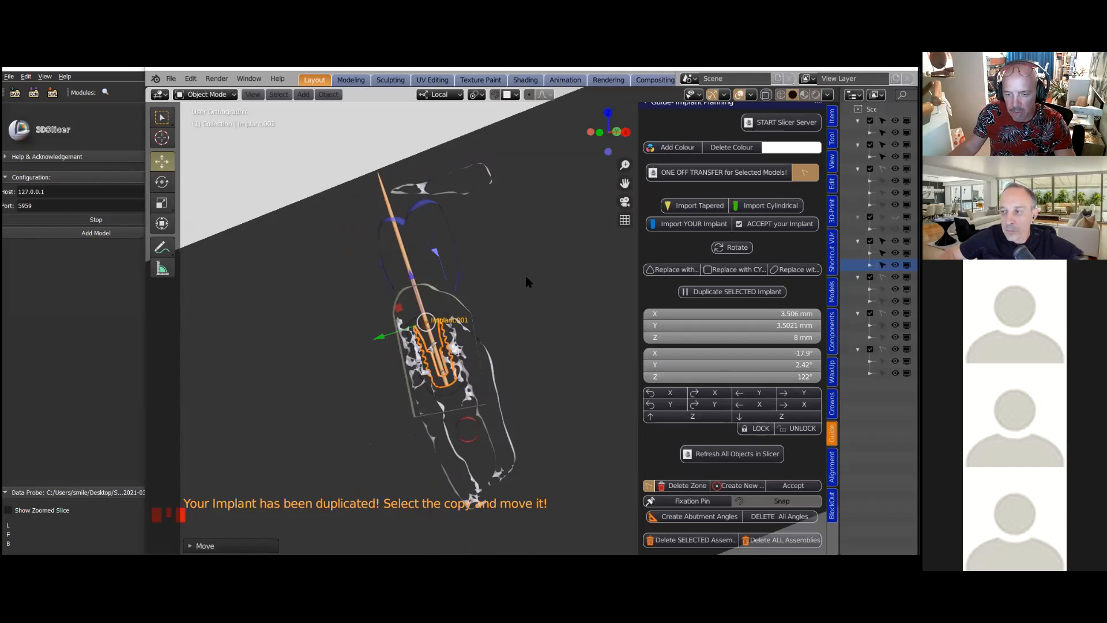
Clear the clipping region to show the full jaw models and widen the 3D Slicer window over Blender to view the scan slices
{"action": "key", "text": "alt+b"}
{"action": "middle_click_drag", "start_coordinate": [517, 287], "coordinate": [139, 317]}
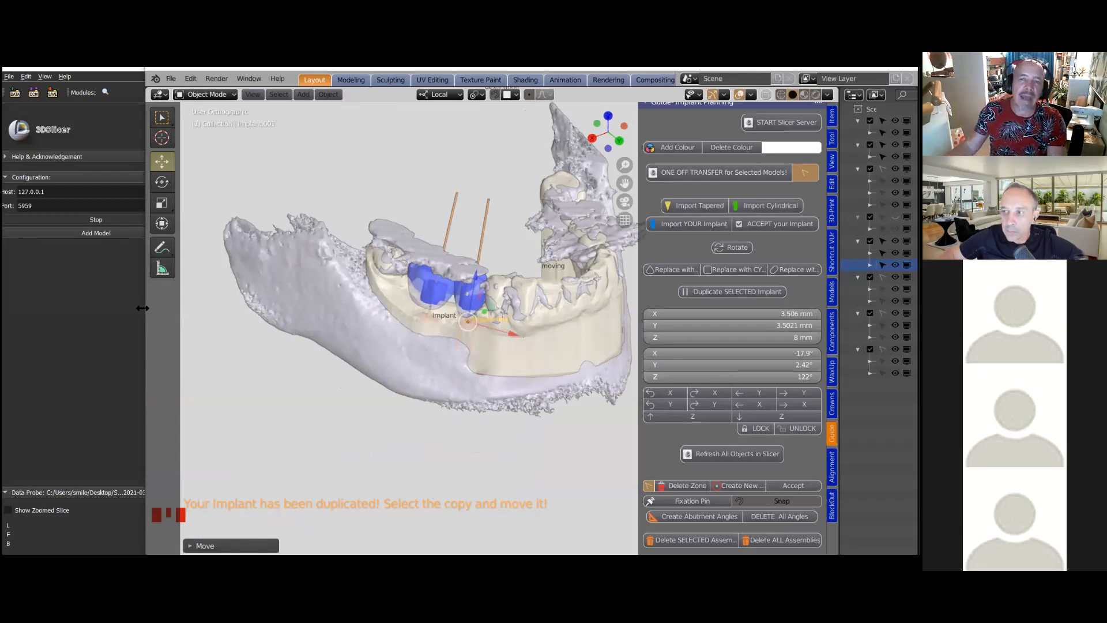
{"action": "left_click_drag", "start_coordinate": [145, 294], "coordinate": [507, 288]}
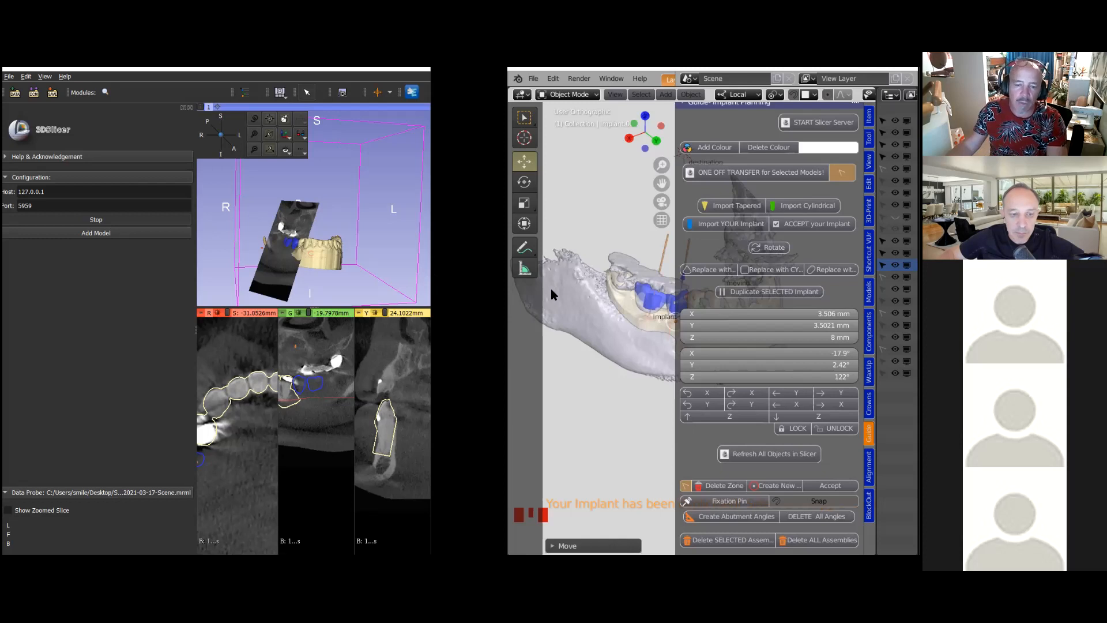
{"action": "left_click_drag", "start_coordinate": [551, 289], "coordinate": [559, 289]}
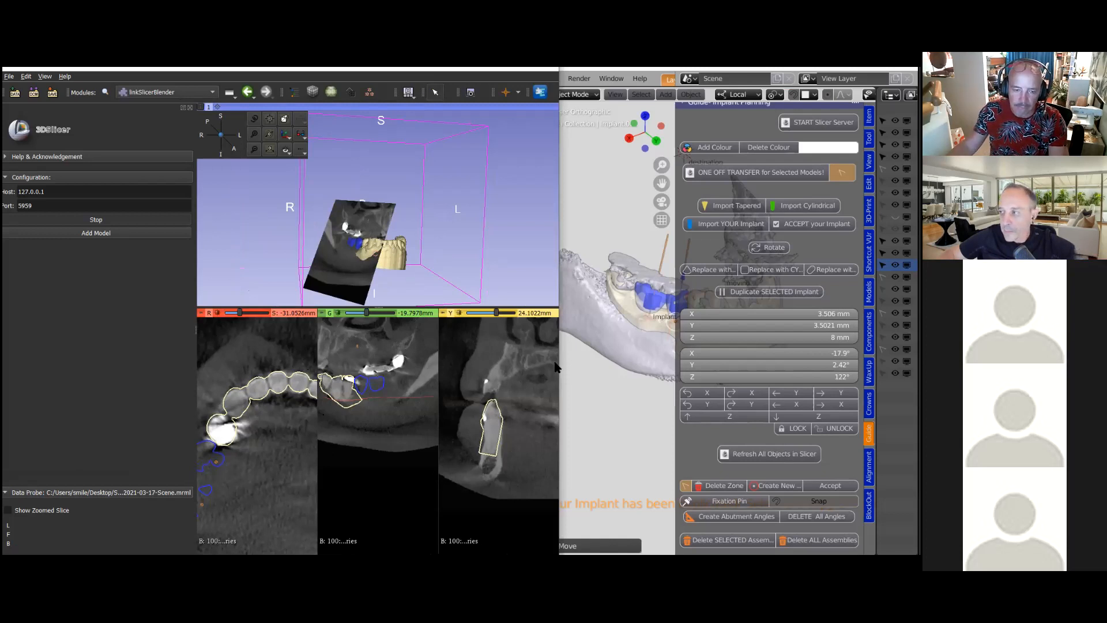
{"action": "left_click_drag", "start_coordinate": [557, 368], "coordinate": [763, 367]}
Centre the scan slices on each implant in turn and examine their positions relative to the bone and the nerve
{"action": "scroll", "coordinate": [240, 466], "scroll_direction": "down", "scroll_amount": 8}
{"action": "scroll", "coordinate": [240, 465], "scroll_direction": "down", "scroll_amount": 19}
{"action": "scroll", "coordinate": [239, 466], "scroll_direction": "up", "scroll_amount": 8}
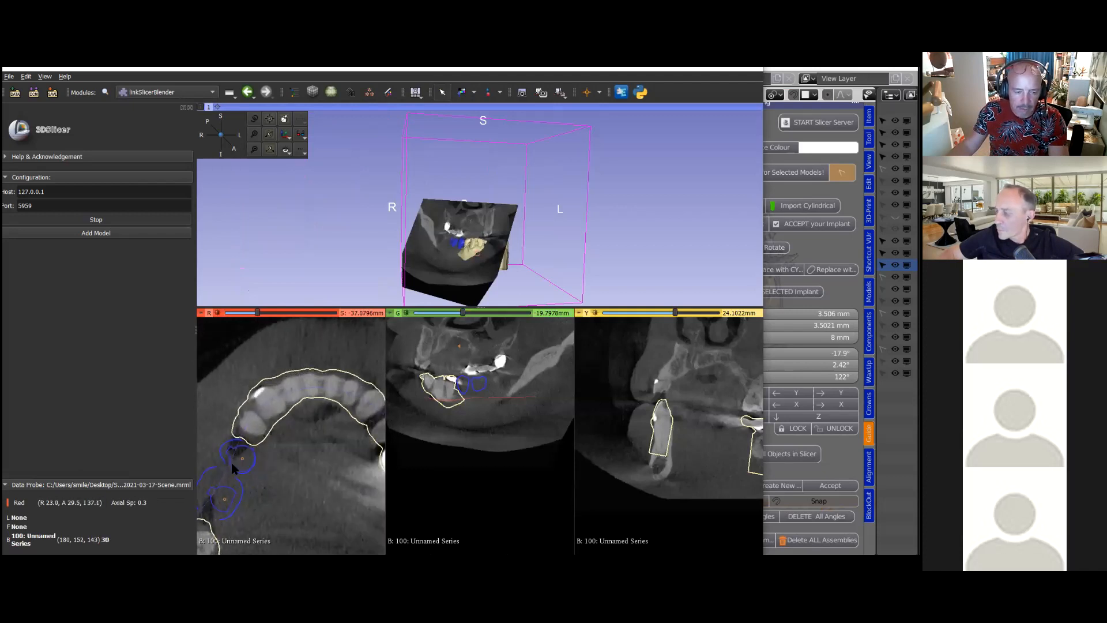
{"action": "key", "text": "shift"}
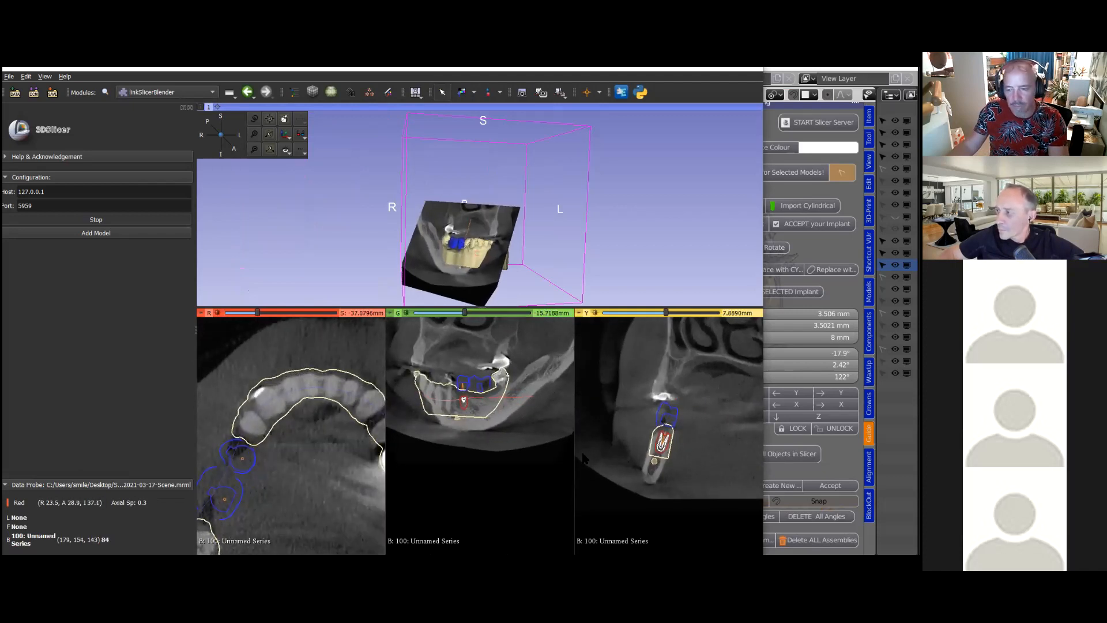
{"action": "right_click_drag", "start_coordinate": [699, 449], "coordinate": [698, 510]}
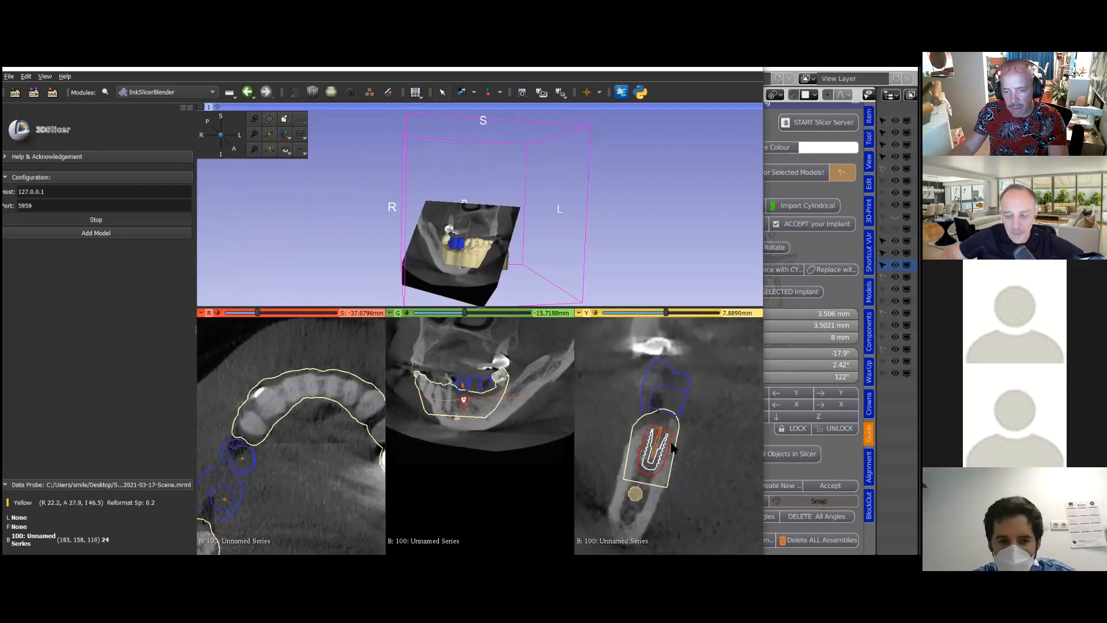
{"action": "key", "text": "shift"}
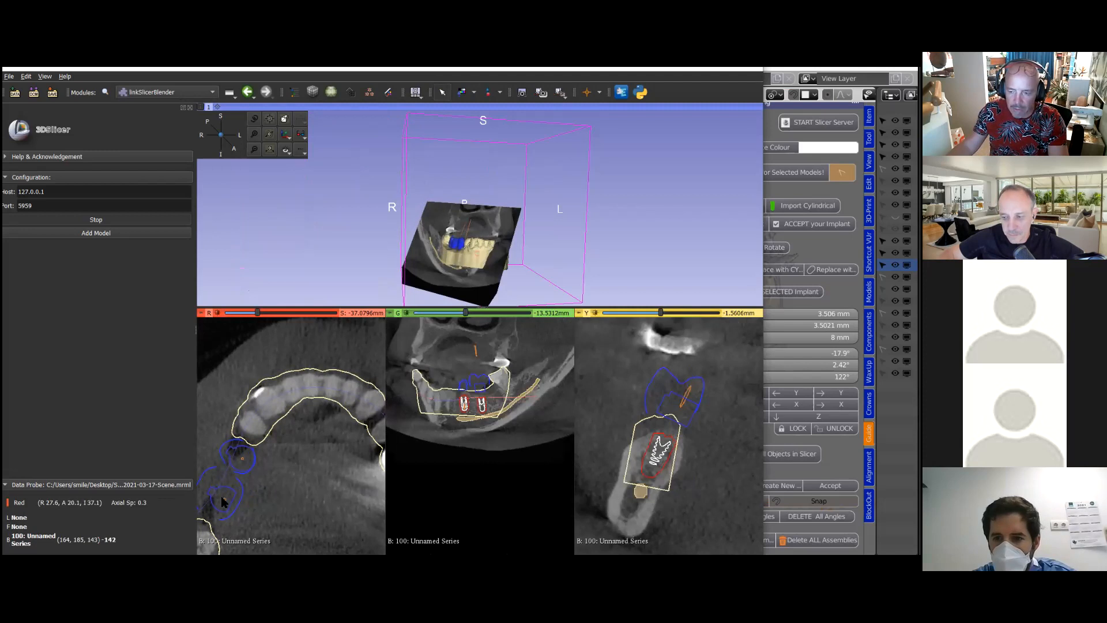
{"action": "scroll", "coordinate": [671, 480], "scroll_direction": "down", "scroll_amount": 4}
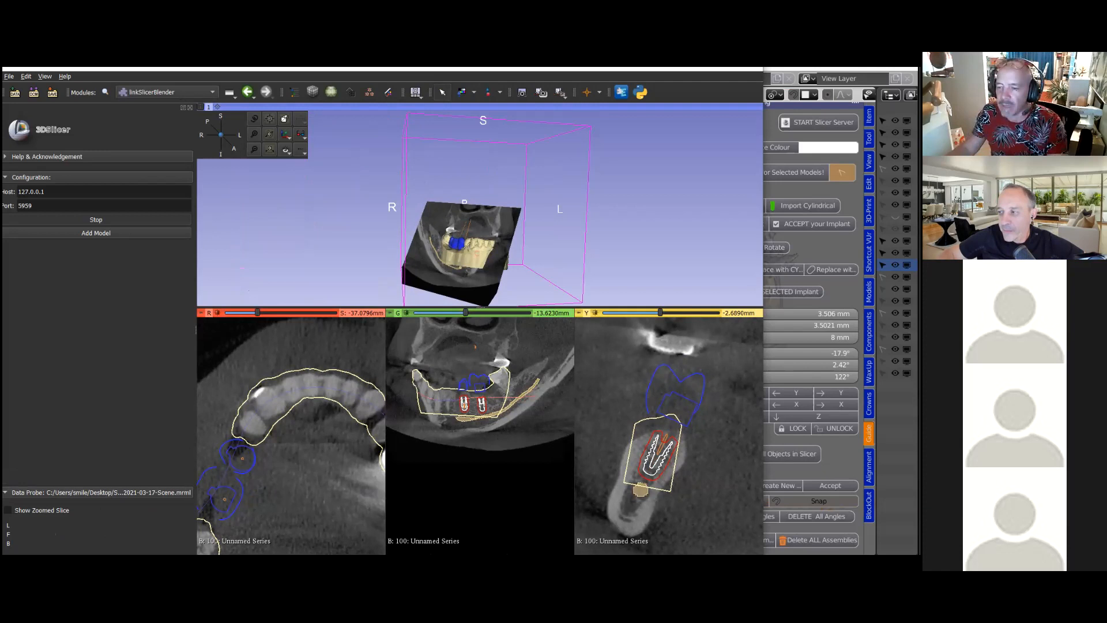
Arrange 3D Slicer and Blender side by side and nudge the duplicated implant upwards along Z, checking it in the scan slices
{"action": "left_click_drag", "start_coordinate": [764, 308], "coordinate": [653, 308]}
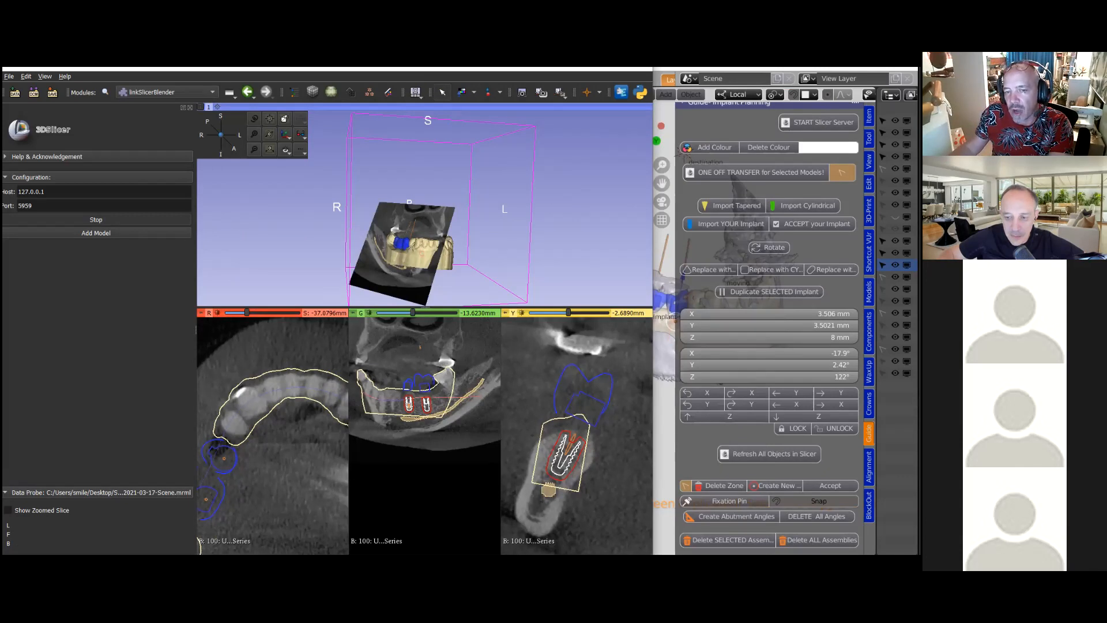
{"action": "left_click", "coordinate": [721, 417]}
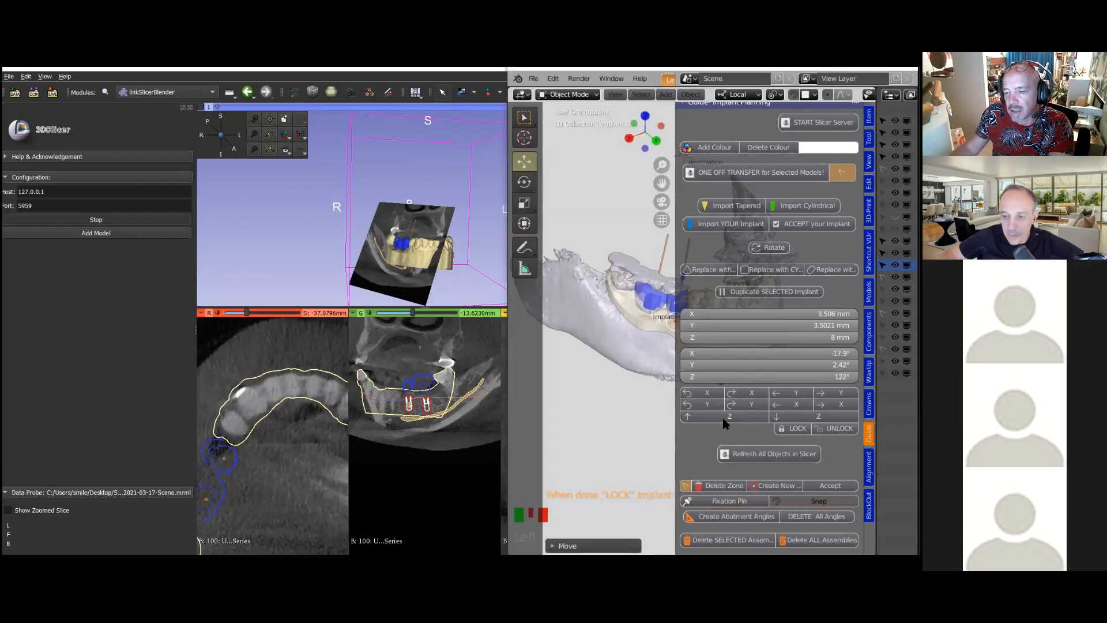
{"action": "left_click", "coordinate": [480, 395]}
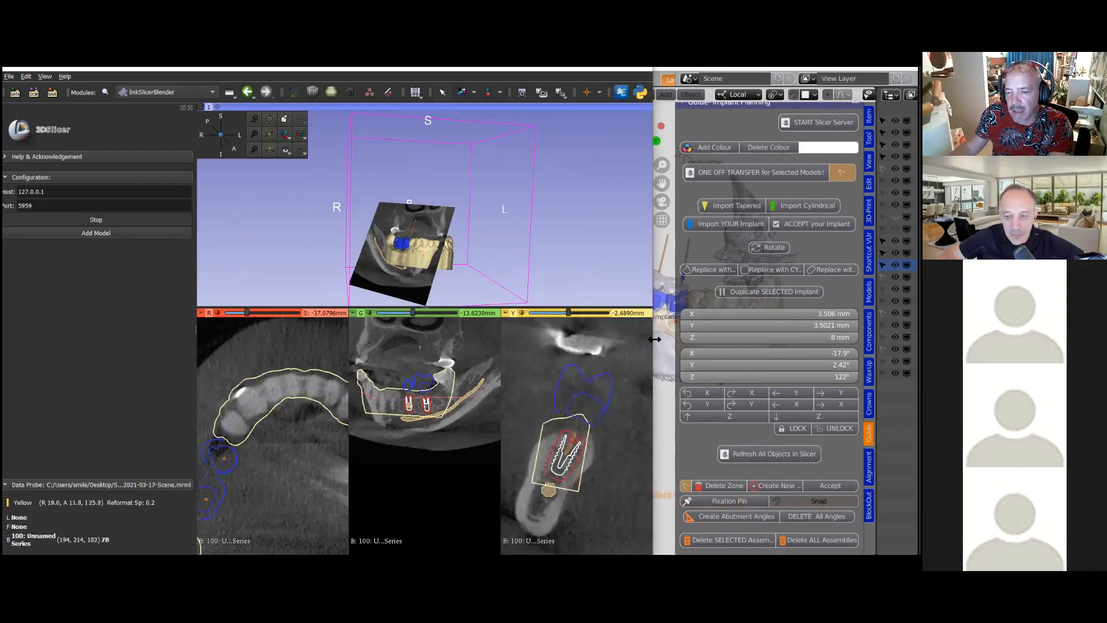
{"action": "left_click", "coordinate": [657, 397]}
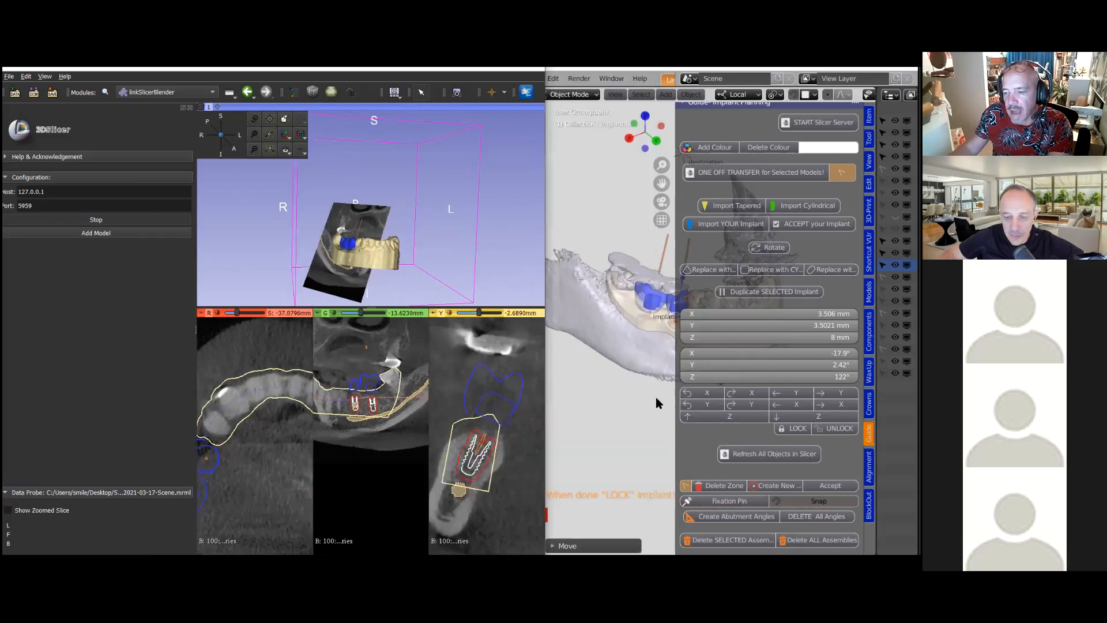
{"action": "left_click", "coordinate": [710, 421]}
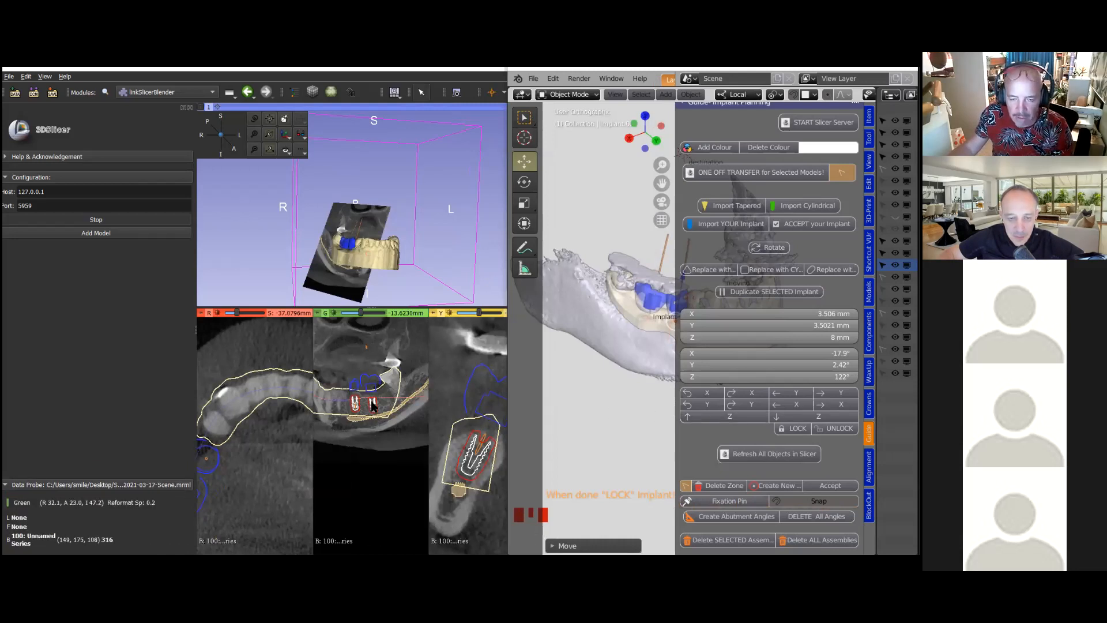
{"action": "key", "text": "shift"}
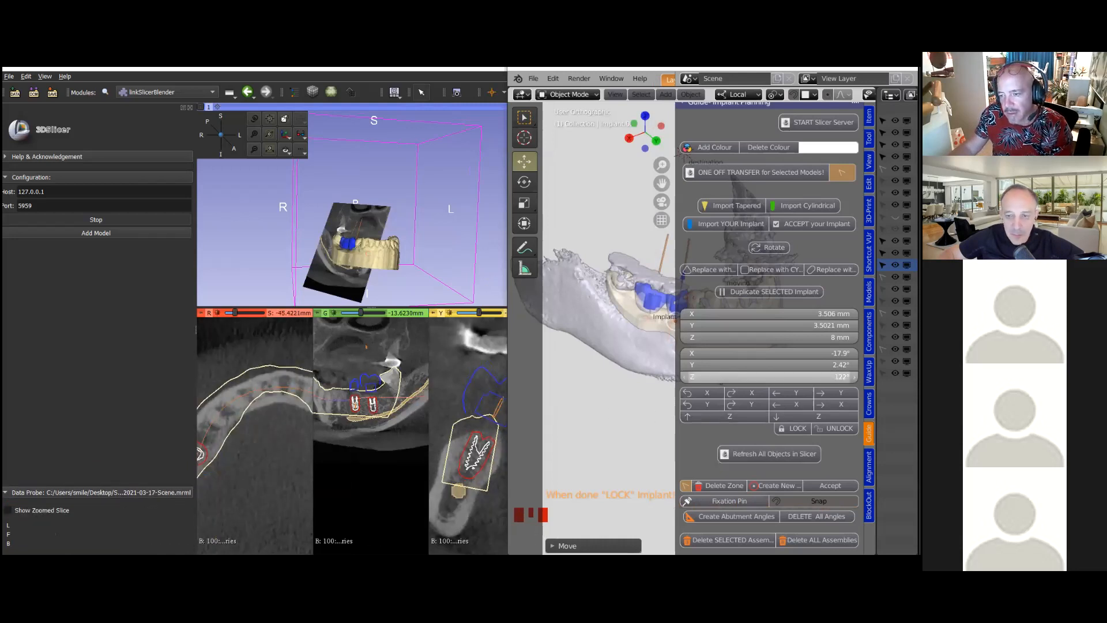
Raise Implant.001 in small increments along its local Z axis, with the Slicer slices centred on the implant
{"action": "left_click", "coordinate": [737, 421]}
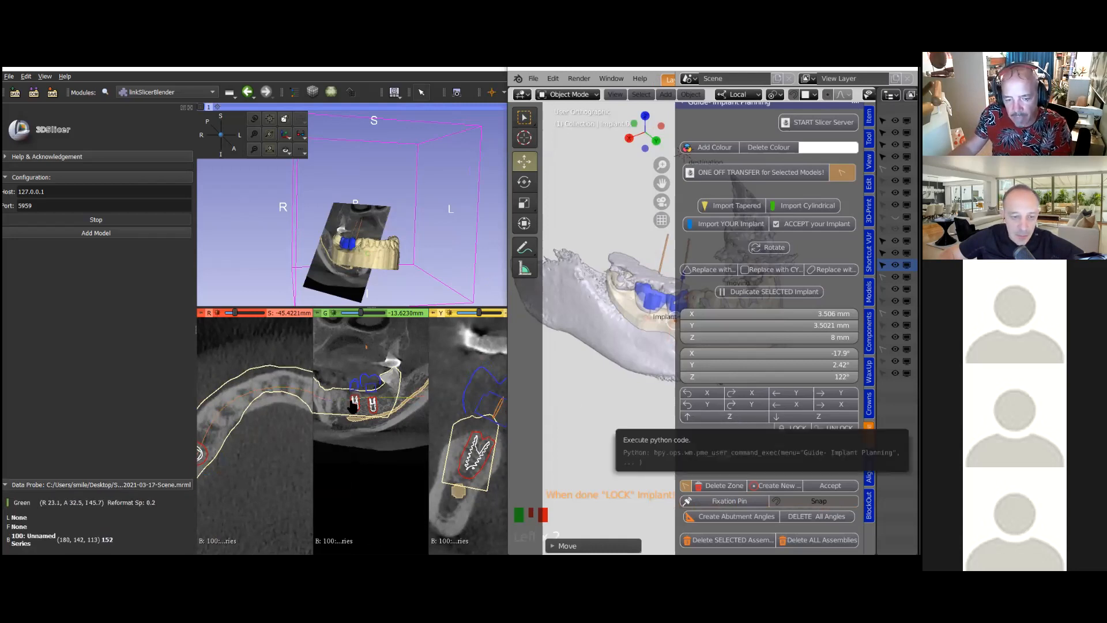
{"action": "key", "text": "shift"}
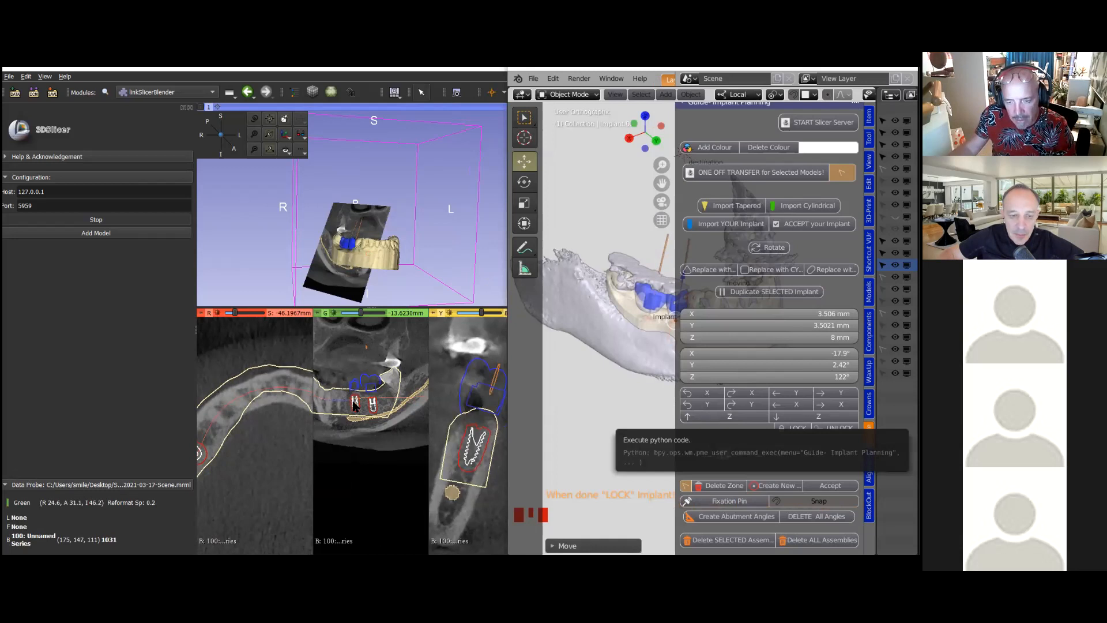
{"action": "left_click", "coordinate": [715, 418]}
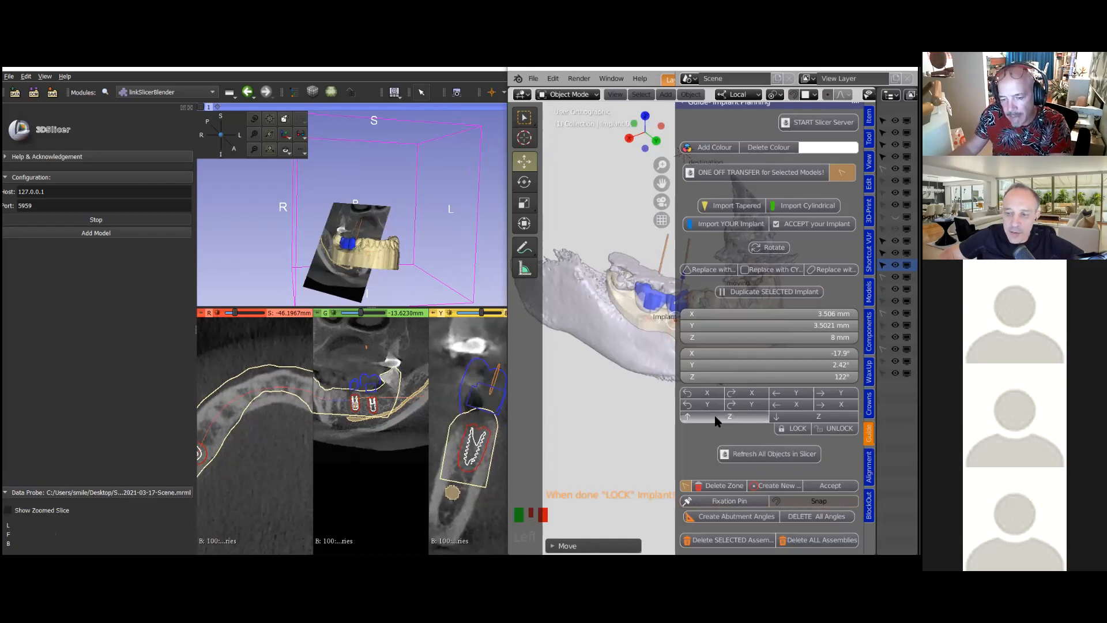
{"action": "left_click", "coordinate": [715, 418]}
{"action": "left_click", "coordinate": [715, 417]}
{"action": "left_click", "coordinate": [715, 418]}
{"action": "left_click", "coordinate": [714, 418]}
{"action": "left_click", "coordinate": [715, 417]}
{"action": "left_click", "coordinate": [714, 417]}
{"action": "left_click", "coordinate": [715, 417]}
{"action": "left_click", "coordinate": [714, 417]}
{"action": "left_click", "coordinate": [715, 416]}
{"action": "left_click", "coordinate": [715, 416]}
{"action": "left_click", "coordinate": [715, 416]}
{"action": "left_click", "coordinate": [715, 416]}
{"action": "left_click", "coordinate": [715, 416]}
{"action": "left_click", "coordinate": [715, 417]}
{"action": "left_click", "coordinate": [715, 416]}
{"action": "left_click", "coordinate": [714, 416]}
{"action": "left_click", "coordinate": [715, 416]}
Fine-tune the position of Implant.001 in the bone with small shifts in both directions along its X and Y axes
{"action": "left_click", "coordinate": [792, 406]}
{"action": "left_click", "coordinate": [792, 405]}
{"action": "left_click", "coordinate": [791, 405]}
{"action": "left_click", "coordinate": [791, 405]}
{"action": "left_click", "coordinate": [836, 405]}
{"action": "left_click", "coordinate": [836, 405]}
{"action": "left_click", "coordinate": [836, 405]}
{"action": "left_click", "coordinate": [836, 405]}
{"action": "left_click", "coordinate": [792, 392]}
{"action": "left_click", "coordinate": [792, 393]}
{"action": "left_click", "coordinate": [836, 393]}
{"action": "left_click", "coordinate": [836, 393]}
{"action": "left_click", "coordinate": [836, 393]}
{"action": "left_click", "coordinate": [836, 393]}
{"action": "left_click", "coordinate": [836, 393]}
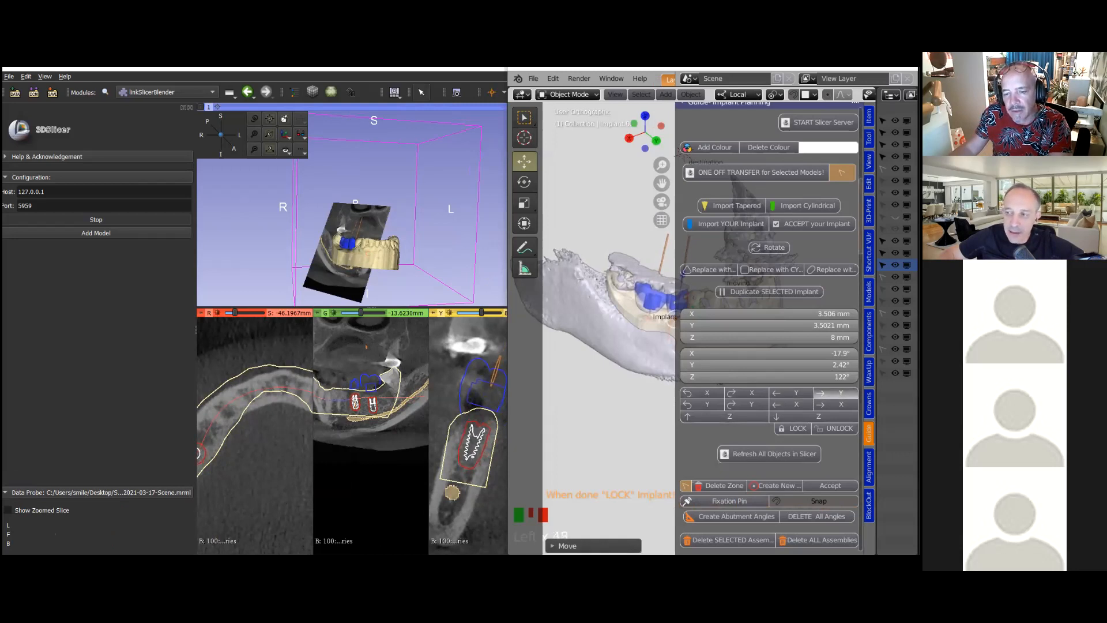
{"action": "left_click", "coordinate": [792, 392]}
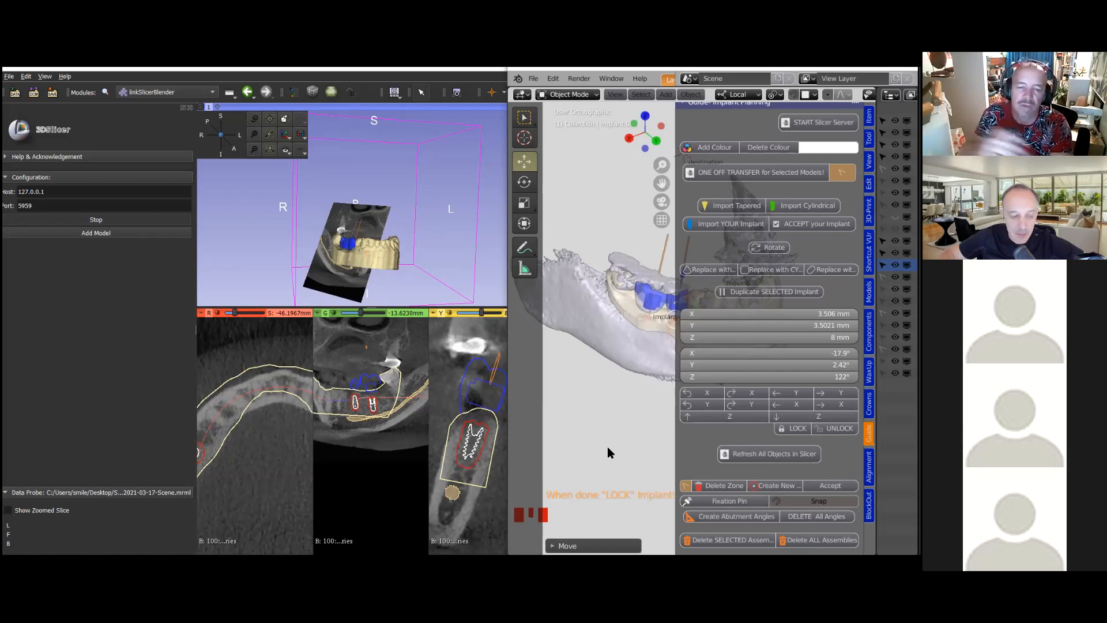
Adjust the tilt of Implant.001 about its Y and X axes, finishing with an X rotation of about -16.2°
{"action": "left_click", "coordinate": [707, 404]}
{"action": "left_click", "coordinate": [742, 404]}
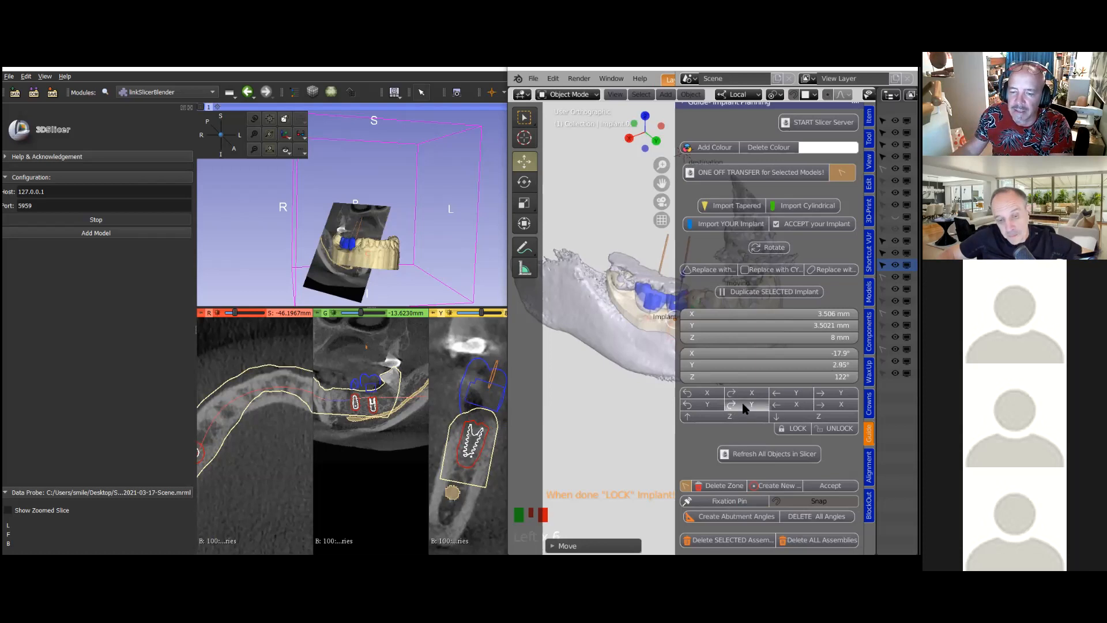
{"action": "left_click", "coordinate": [706, 395]}
{"action": "left_click", "coordinate": [712, 396]}
{"action": "left_click", "coordinate": [718, 398]}
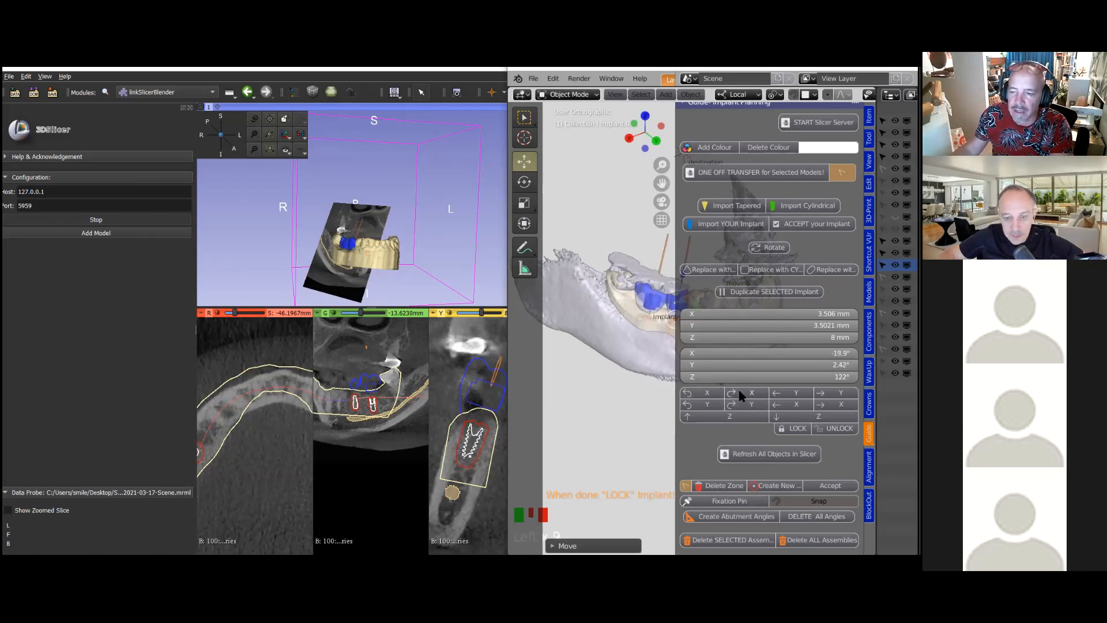
{"action": "left_click", "coordinate": [739, 388]}
{"action": "left_click", "coordinate": [704, 395]}
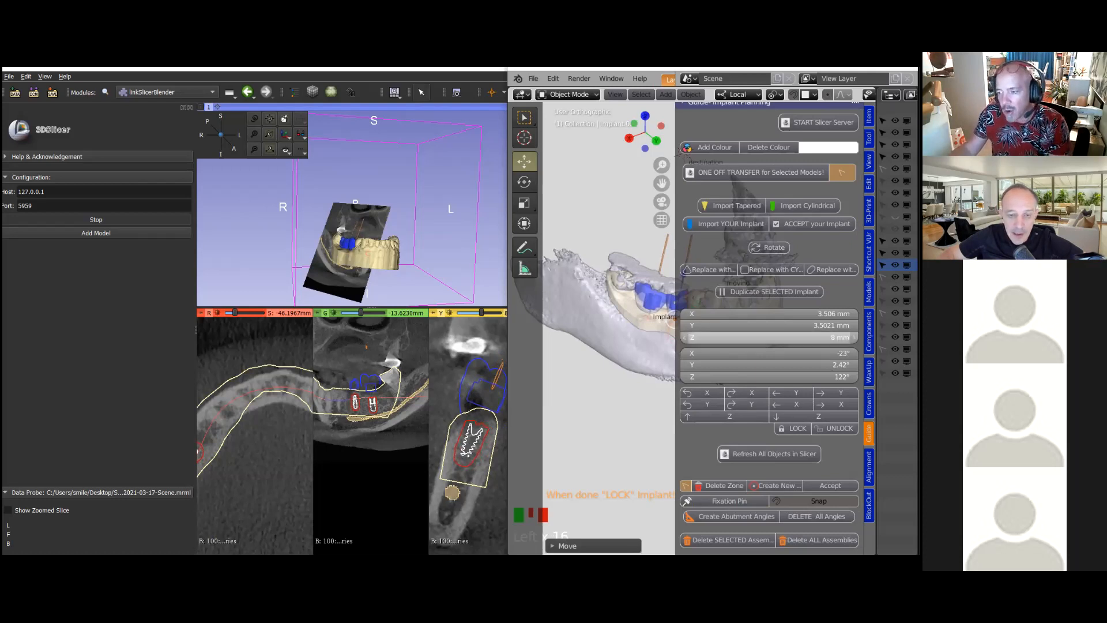
{"action": "left_click_drag", "start_coordinate": [807, 353], "coordinate": [841, 353]}
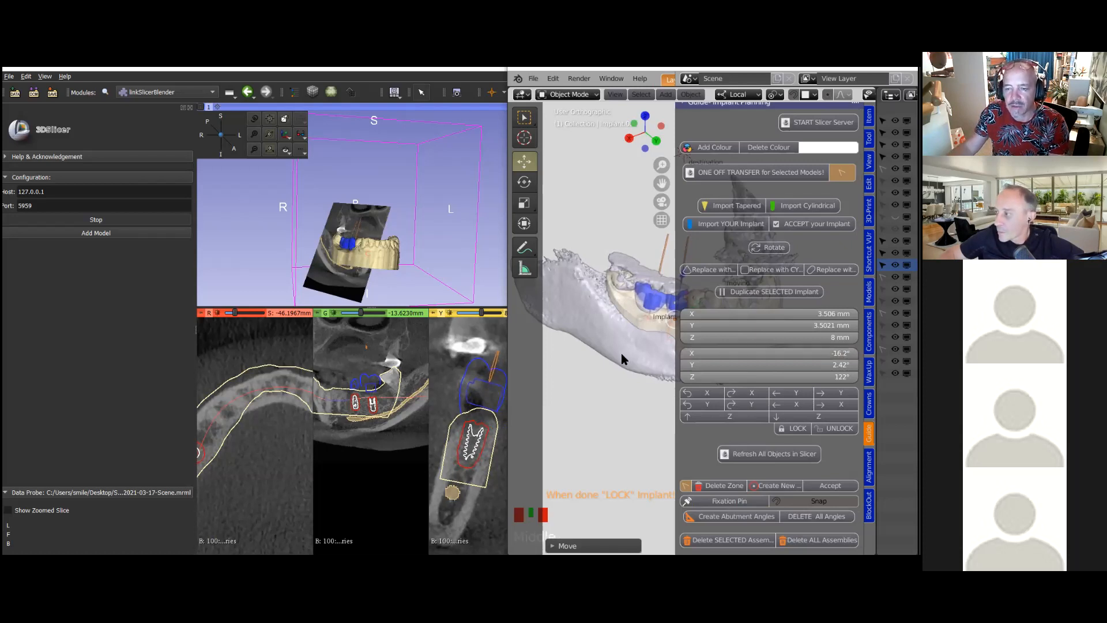
Enlarge the Blender window and its outliner, and hide the ICP collection to expose the jaw model, nerve and implants
{"action": "scroll", "coordinate": [618, 371], "scroll_direction": "up", "scroll_amount": 2}
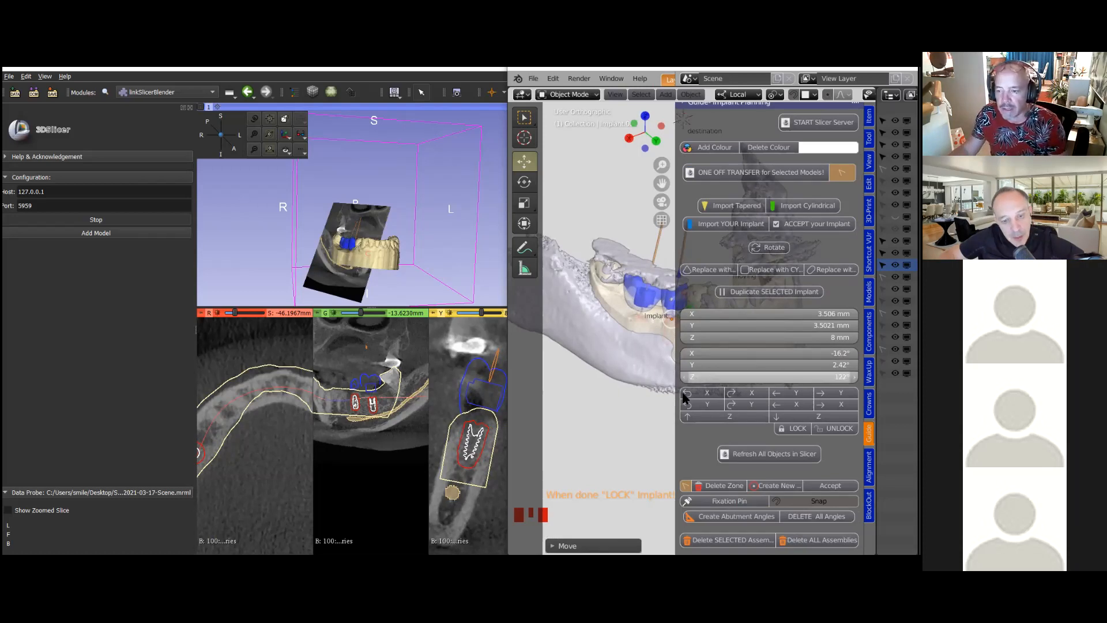
{"action": "left_click_drag", "start_coordinate": [674, 402], "coordinate": [741, 401]}
{"action": "middle_click_drag", "start_coordinate": [659, 395], "coordinate": [607, 390]}
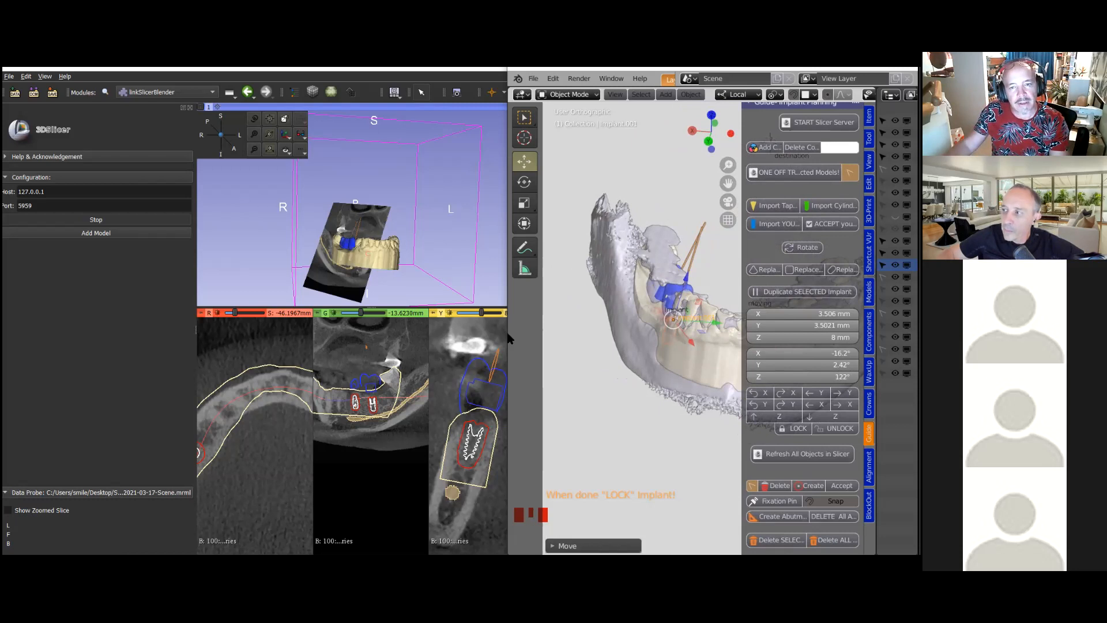
{"action": "key", "text": "super+Left"}
{"action": "scroll", "coordinate": [441, 385], "scroll_direction": "down", "scroll_amount": 1}
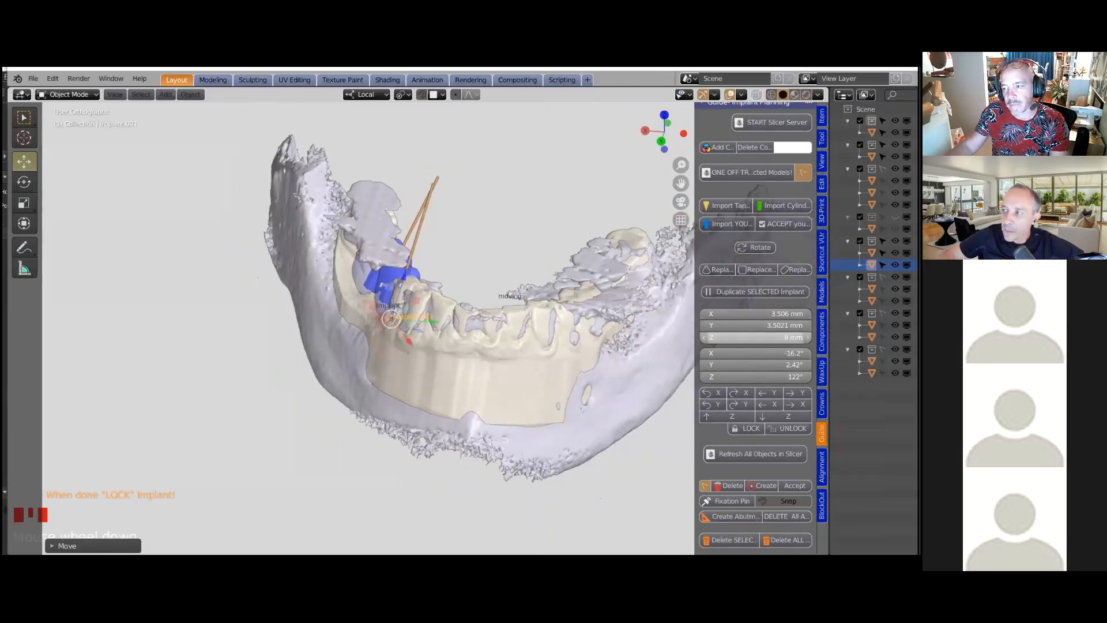
{"action": "left_click_drag", "start_coordinate": [829, 328], "coordinate": [716, 340]}
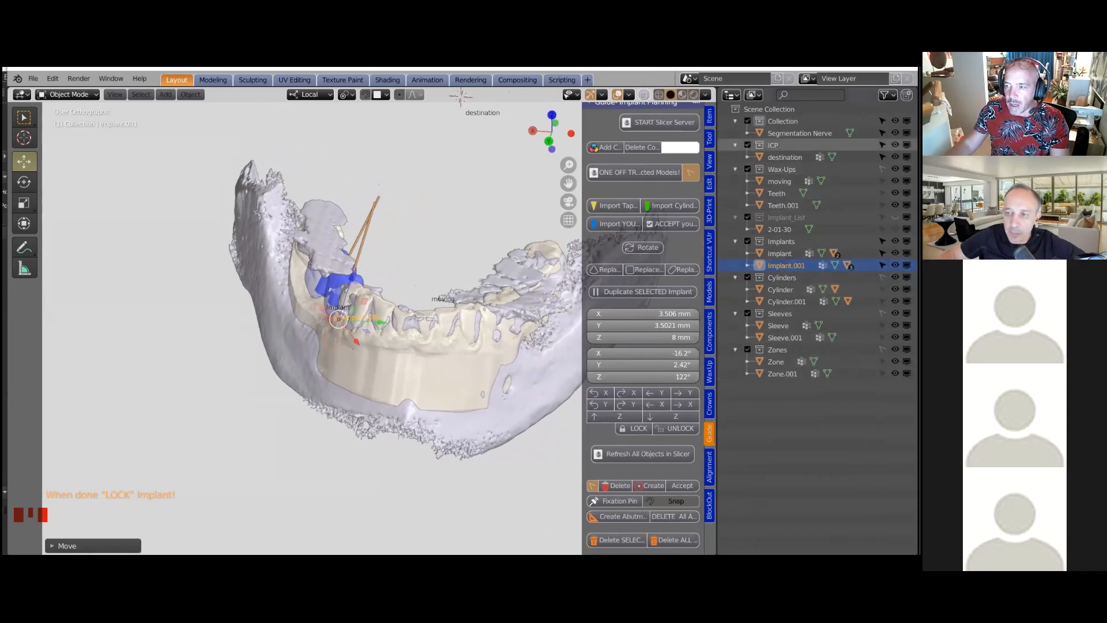
{"action": "left_click", "coordinate": [895, 145]}
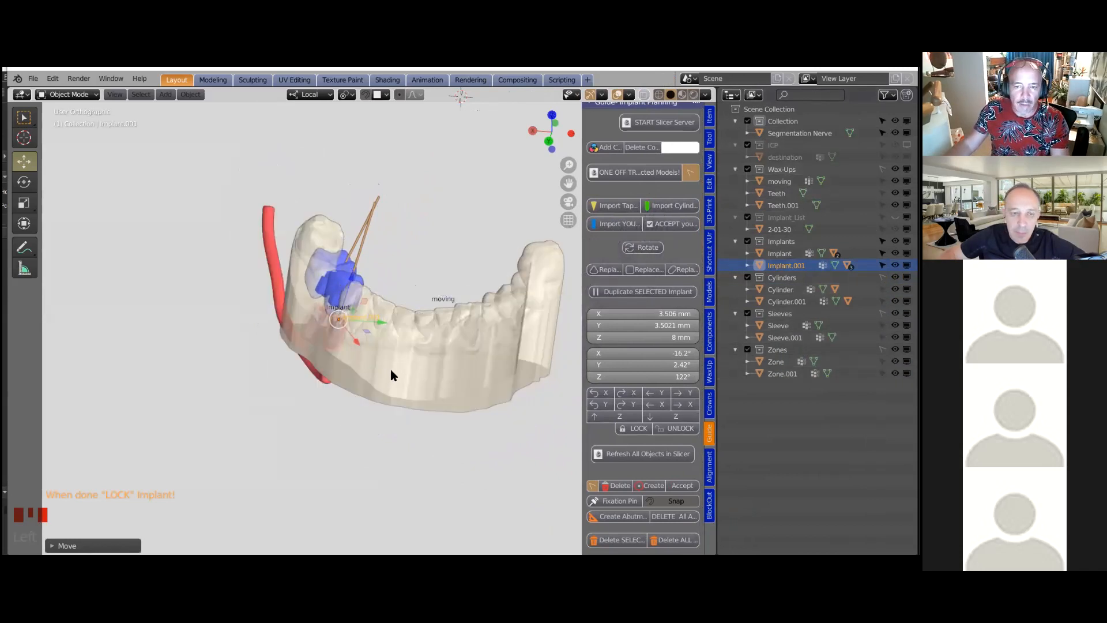
Create an abutment angle for the selected Implant.001
{"action": "middle_click_drag", "start_coordinate": [390, 369], "coordinate": [444, 374]}
{"action": "middle_click_drag", "start_coordinate": [450, 416], "coordinate": [455, 385], "text": "shift"}
{"action": "scroll", "coordinate": [455, 435], "scroll_direction": "up", "scroll_amount": 3}
{"action": "scroll", "coordinate": [454, 385], "scroll_direction": "down", "scroll_amount": 2}
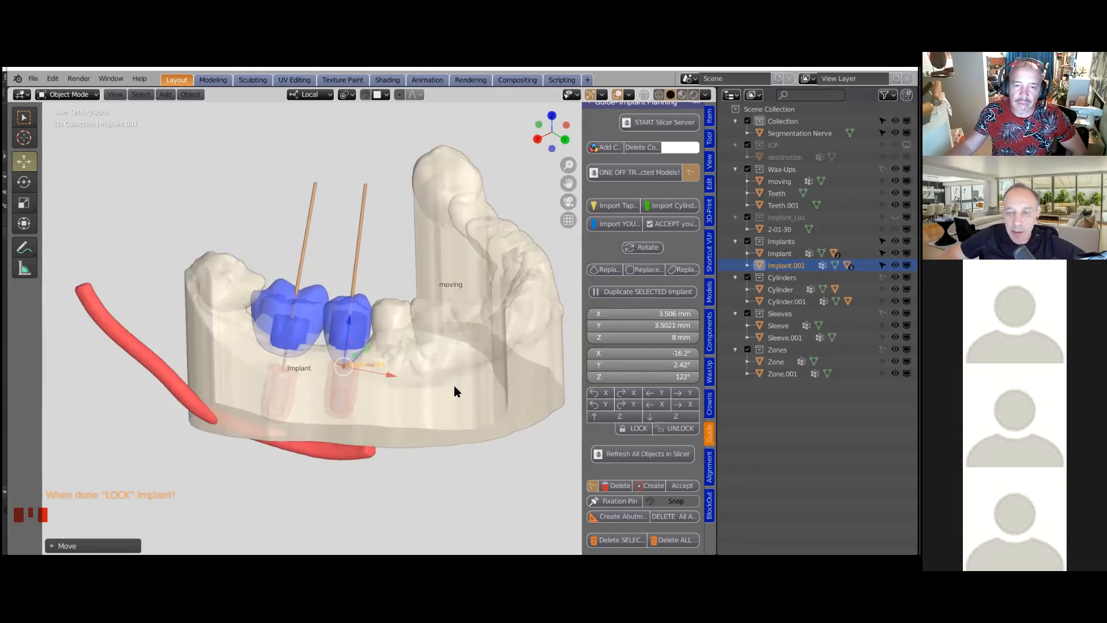
{"action": "middle_click_drag", "start_coordinate": [475, 380], "coordinate": [441, 381]}
{"action": "scroll", "coordinate": [379, 396], "scroll_direction": "up", "scroll_amount": 2}
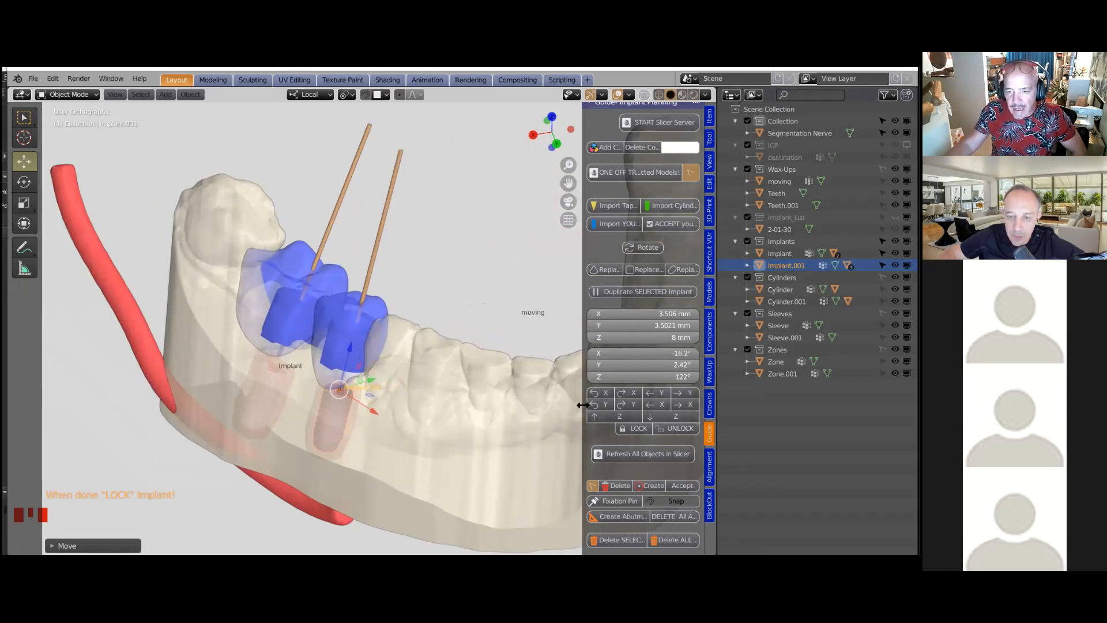
{"action": "left_click_drag", "start_coordinate": [578, 403], "coordinate": [525, 410]}
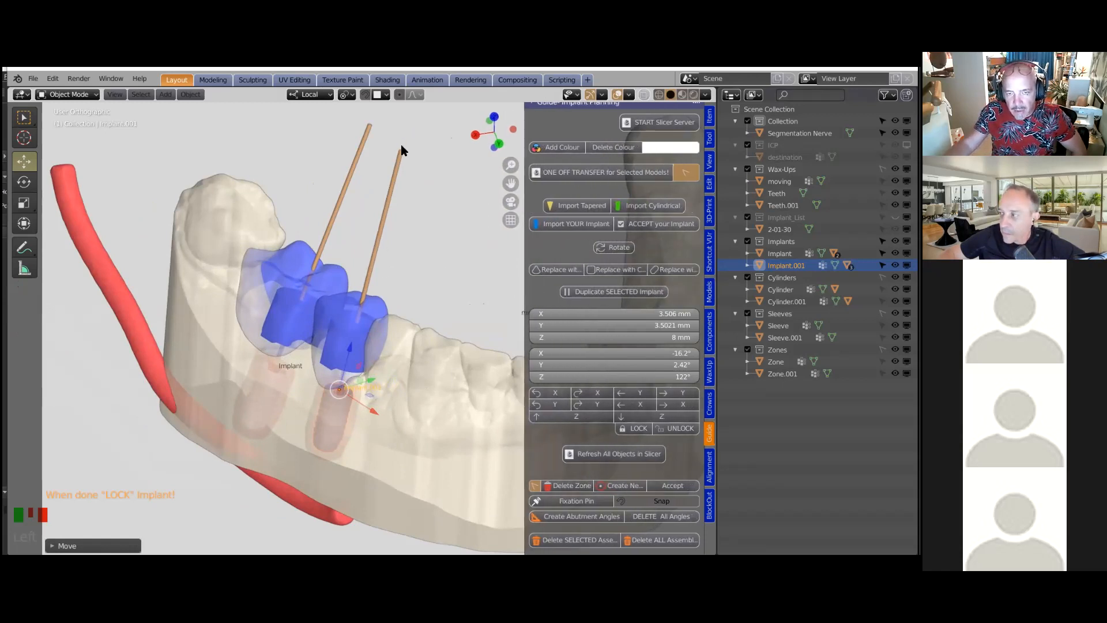
{"action": "scroll", "coordinate": [636, 435], "scroll_direction": "down", "scroll_amount": 5}
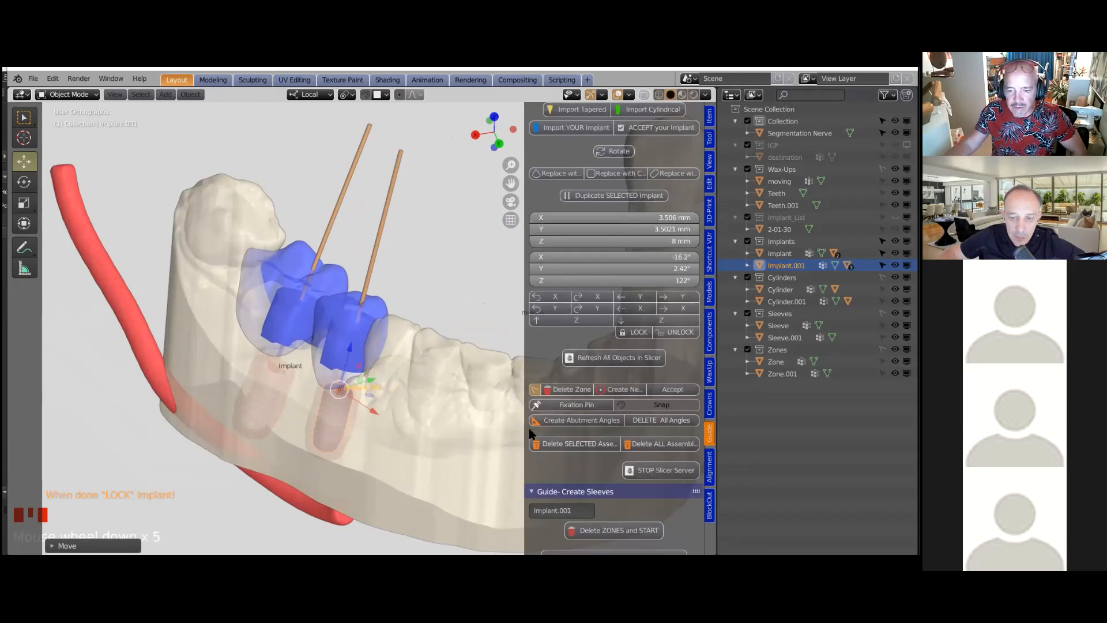
{"action": "left_click", "coordinate": [594, 425]}
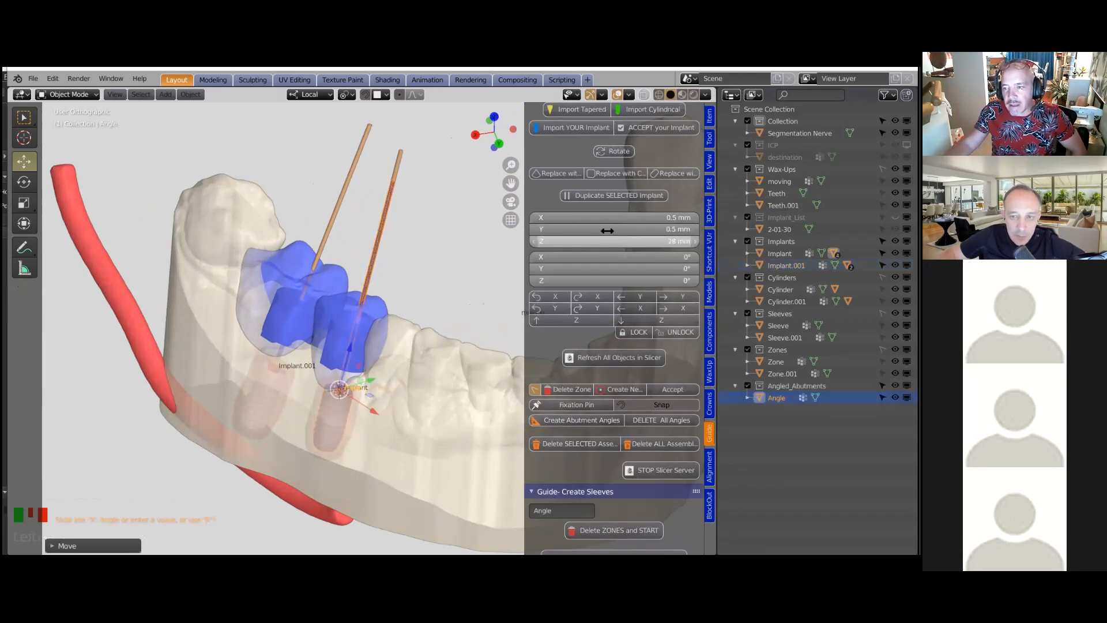
Set the abutment angle's rotation to 7° about X and 0° about Y
{"action": "left_click_drag", "start_coordinate": [630, 271], "coordinate": [445, 311]}
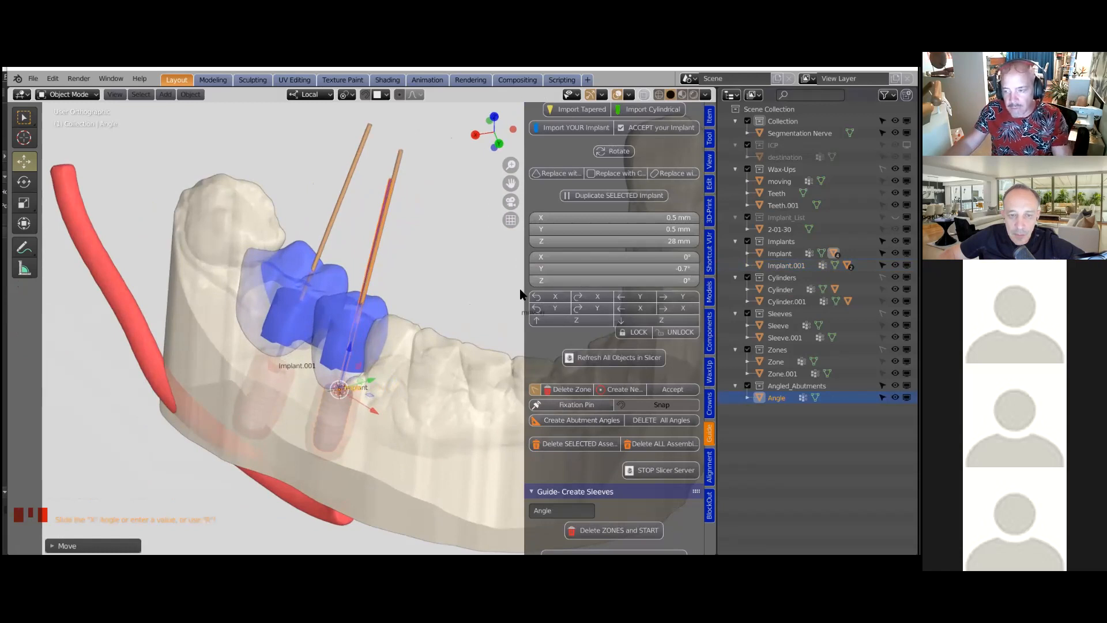
{"action": "left_click_drag", "start_coordinate": [605, 257], "coordinate": [638, 257]}
{"action": "middle_click_drag", "start_coordinate": [356, 313], "coordinate": [280, 319]}
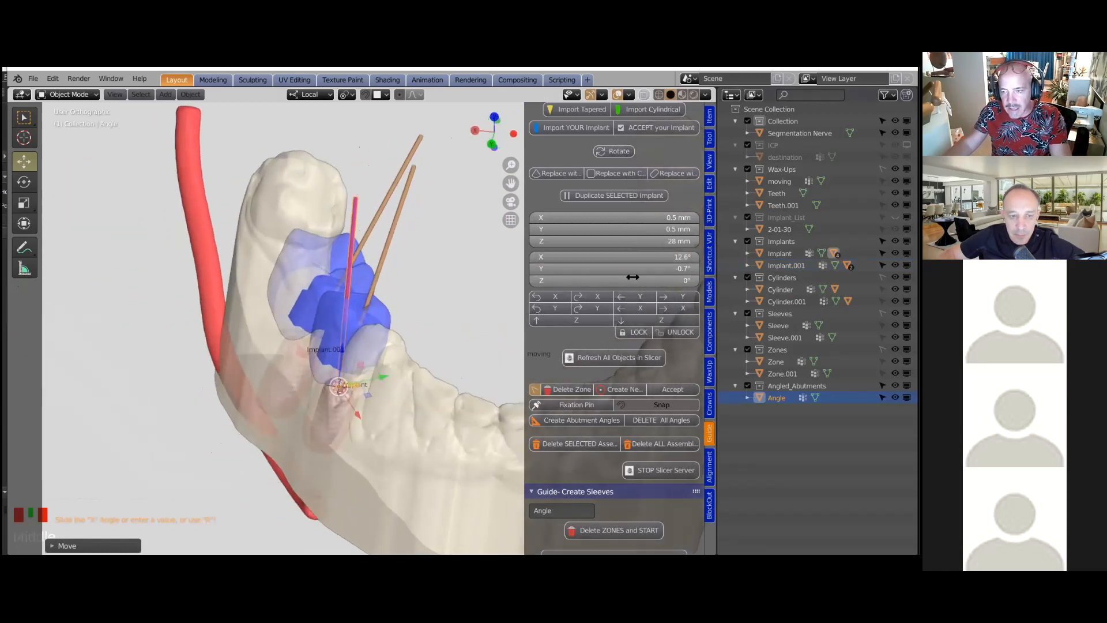
{"action": "left_click_drag", "start_coordinate": [637, 257], "coordinate": [616, 256]}
{"action": "left_click", "coordinate": [640, 261]}
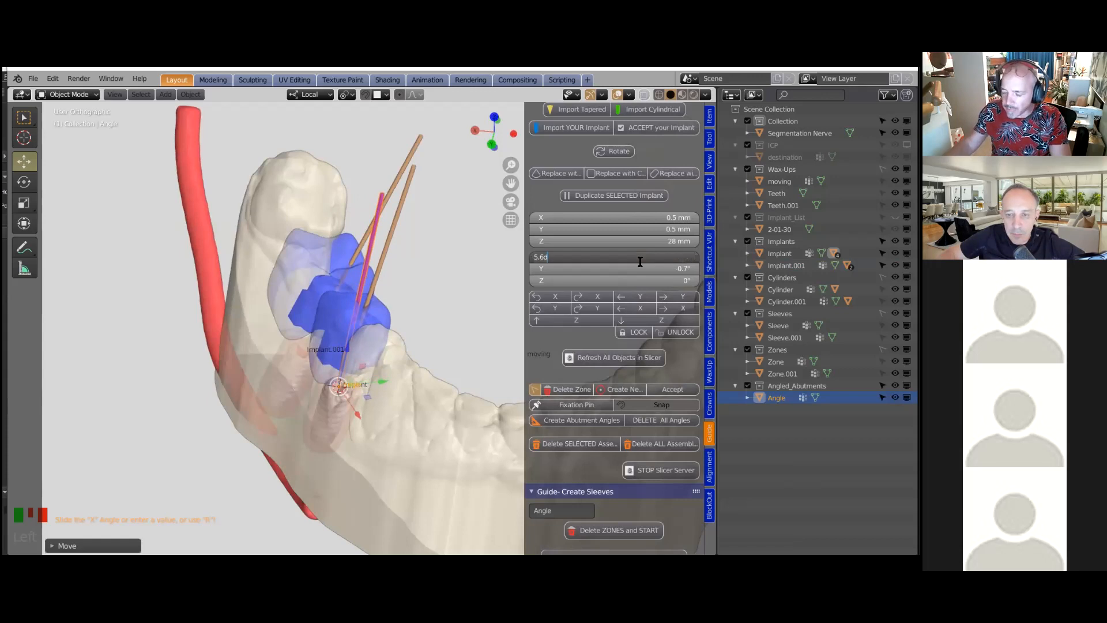
{"action": "type", "text": "7"}
{"action": "key", "text": "Return"}
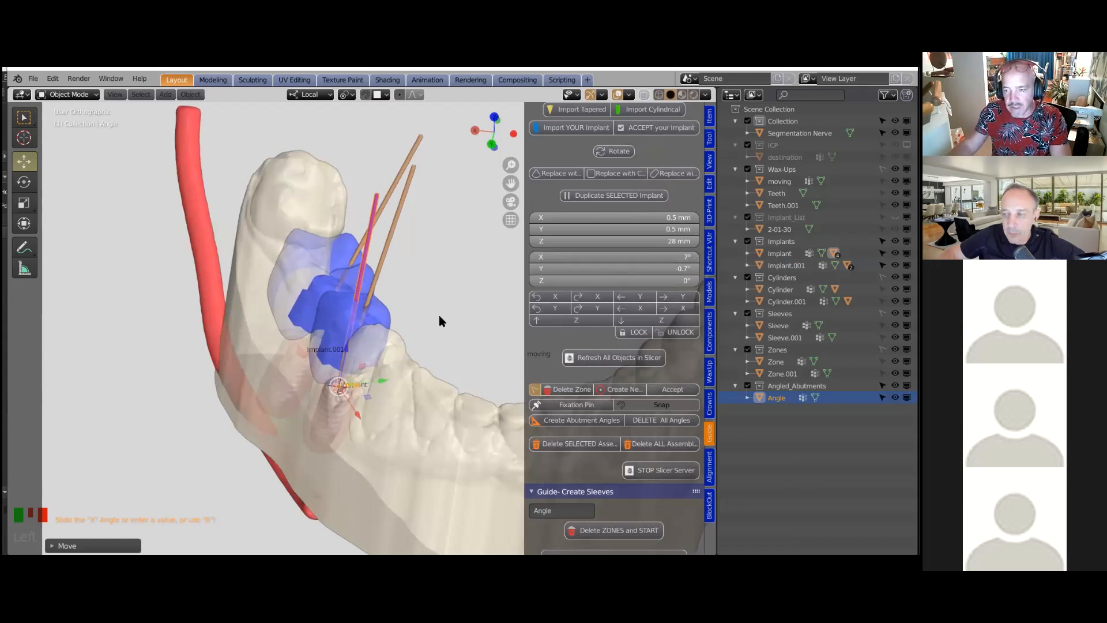
{"action": "left_click", "coordinate": [632, 269]}
{"action": "type", "text": "0"}
{"action": "key", "text": "Return"}
Delete all abutment angles
{"action": "middle_click_drag", "start_coordinate": [348, 289], "coordinate": [402, 315]}
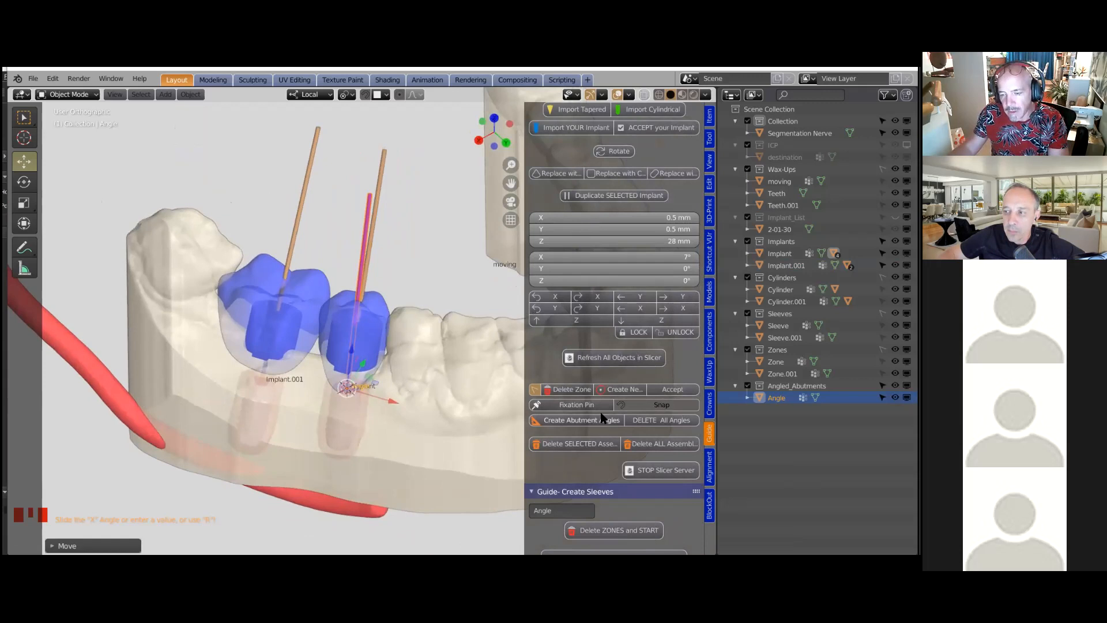
{"action": "left_click", "coordinate": [664, 420]}
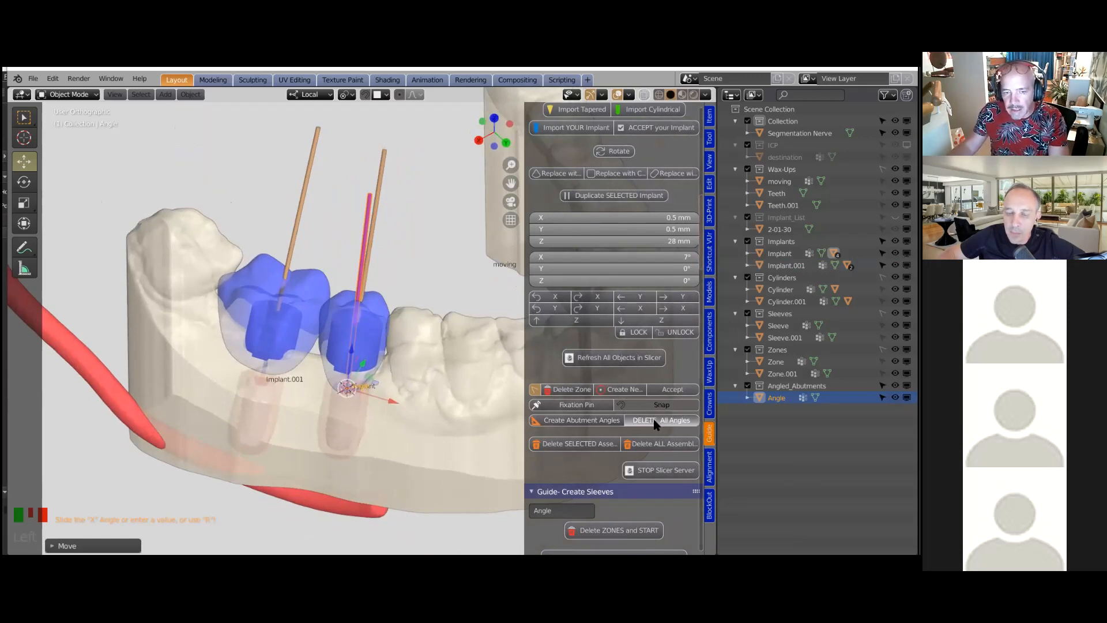
{"action": "mouse_move", "coordinate": [411, 308]}
{"action": "middle_mouse_down"}
{"action": "mouse_move", "coordinate": [420, 339]}
{"action": "mouse_move", "coordinate": [413, 316]}
{"action": "middle_mouse_up"}
Isolate the Guide- Create Sleeves section, delete the implant zones and start the sleeve creation
{"action": "left_click_drag", "start_coordinate": [717, 330], "coordinate": [748, 329]}
{"action": "scroll", "coordinate": [460, 357], "scroll_direction": "down", "scroll_amount": 3}
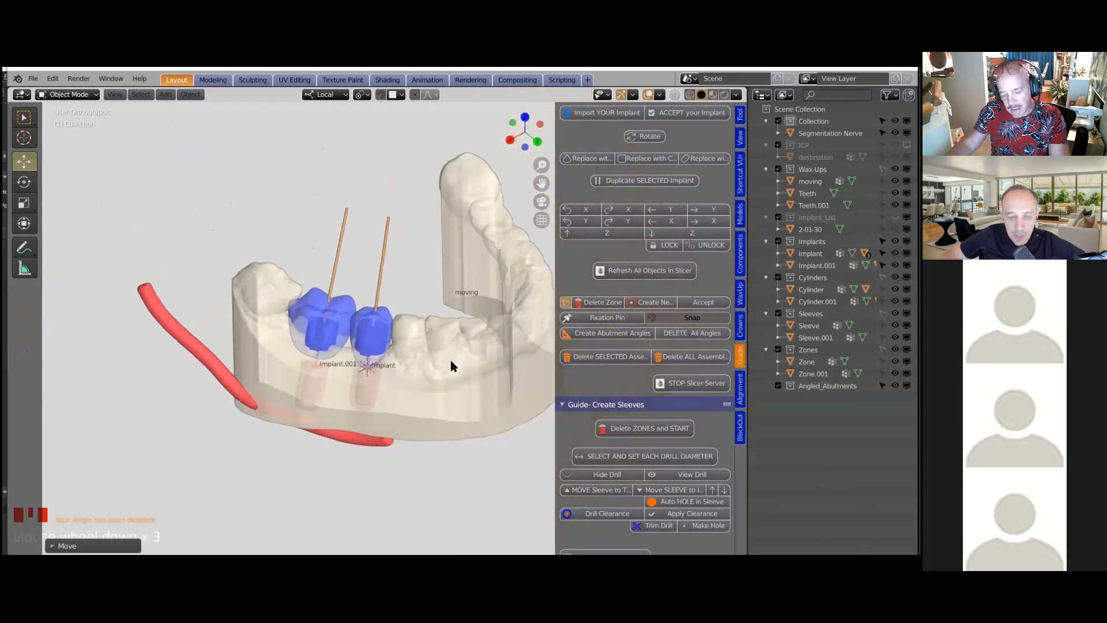
{"action": "scroll", "coordinate": [448, 366], "scroll_direction": "up", "scroll_amount": 2}
{"action": "middle_click_drag", "start_coordinate": [447, 366], "coordinate": [455, 320], "text": "shift"}
{"action": "left_click_drag", "start_coordinate": [748, 330], "coordinate": [838, 330]}
{"action": "scroll", "coordinate": [727, 323], "scroll_direction": "down", "scroll_amount": 6}
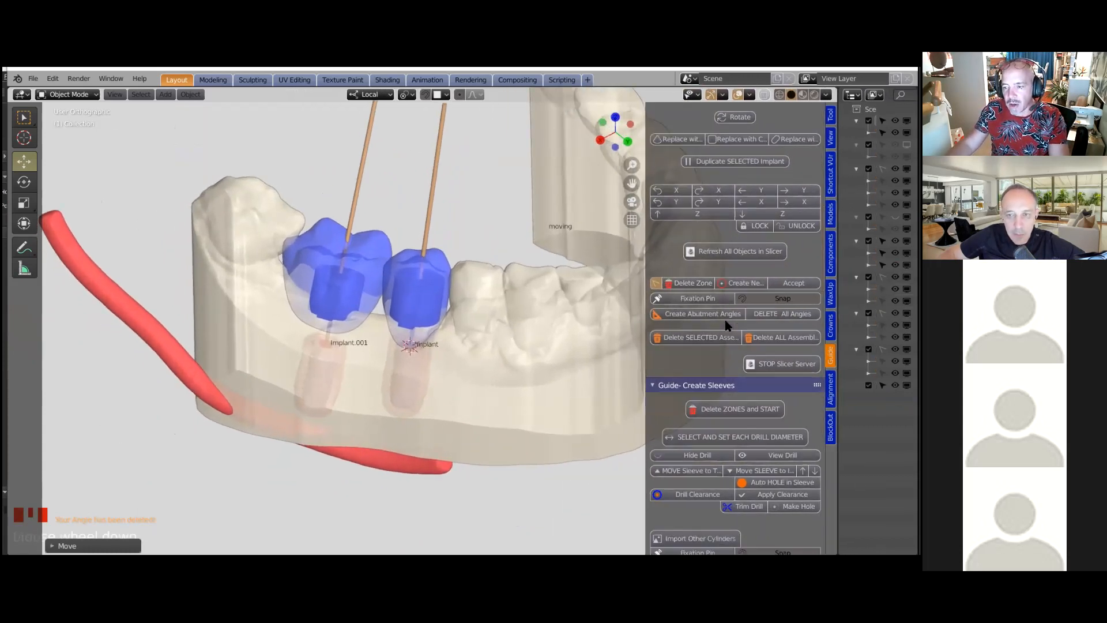
{"action": "scroll", "coordinate": [729, 317], "scroll_direction": "down", "scroll_amount": 3}
{"action": "left_click", "coordinate": [742, 231], "text": "ctrl"}
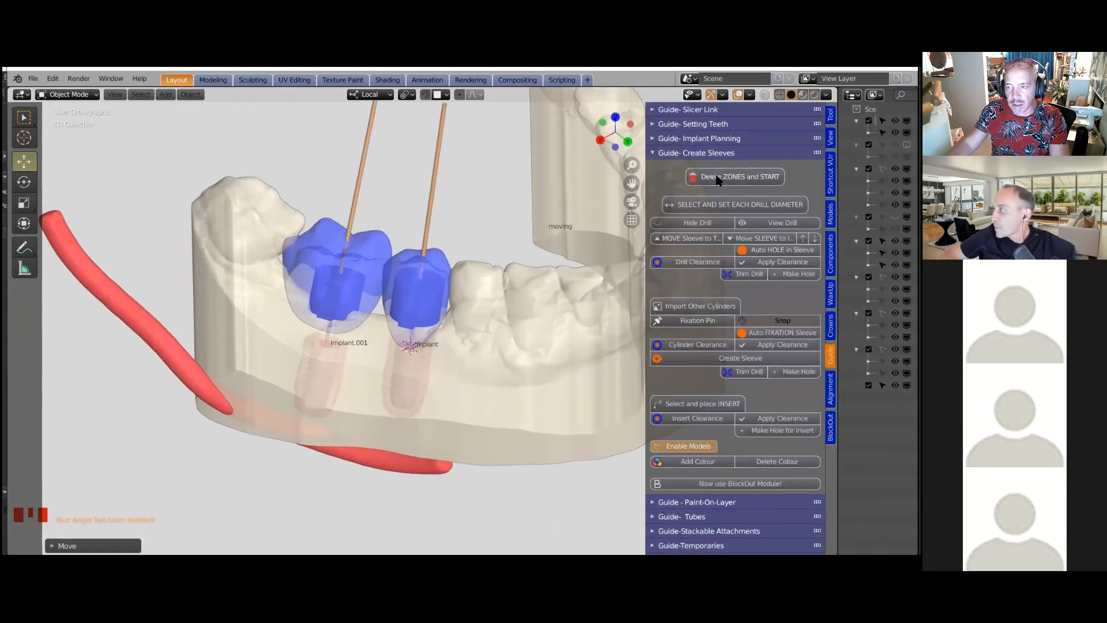
{"action": "left_click", "coordinate": [721, 175]}
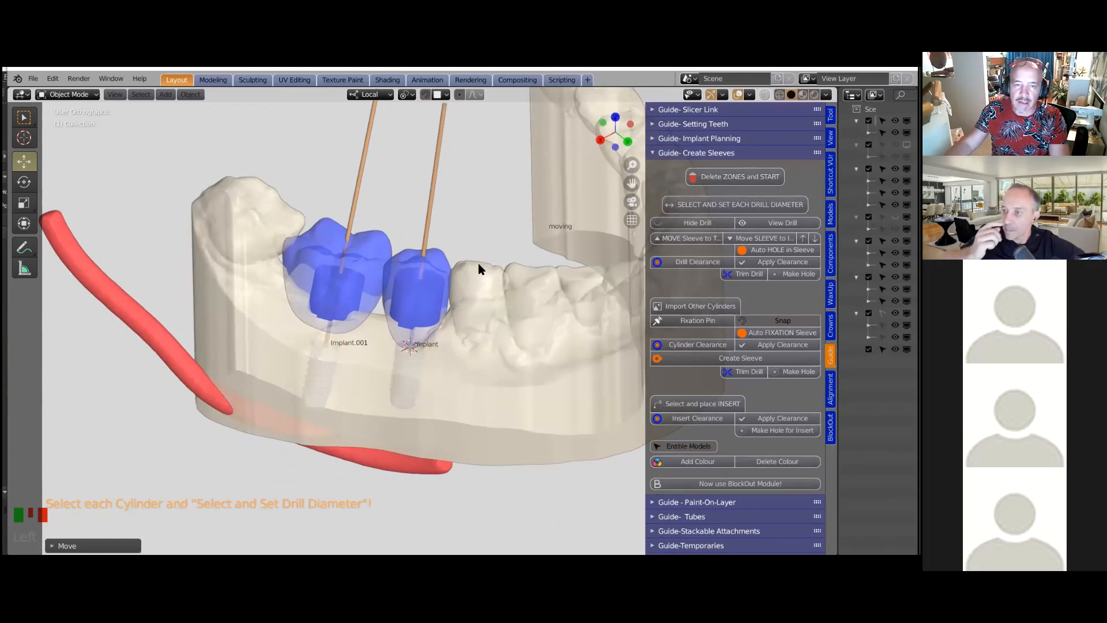
Hide the two blue wax-up teeth, Teeth and Teeth.001, so the sleeves and cylinders are exposed
{"action": "middle_click_drag", "start_coordinate": [479, 263], "coordinate": [480, 262]}
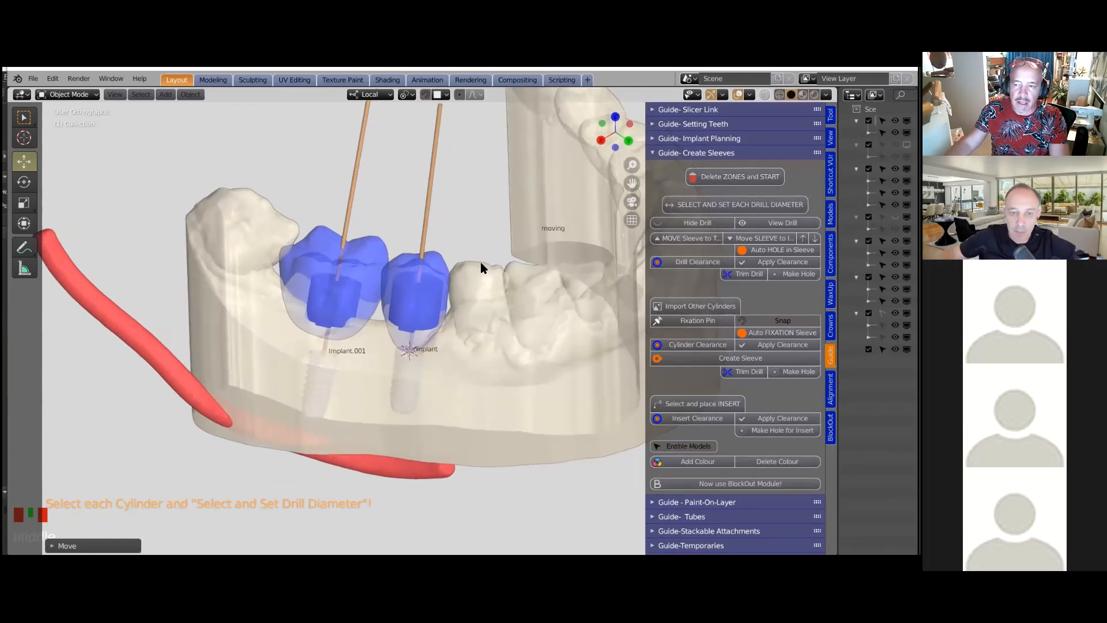
{"action": "left_click", "coordinate": [370, 255]}
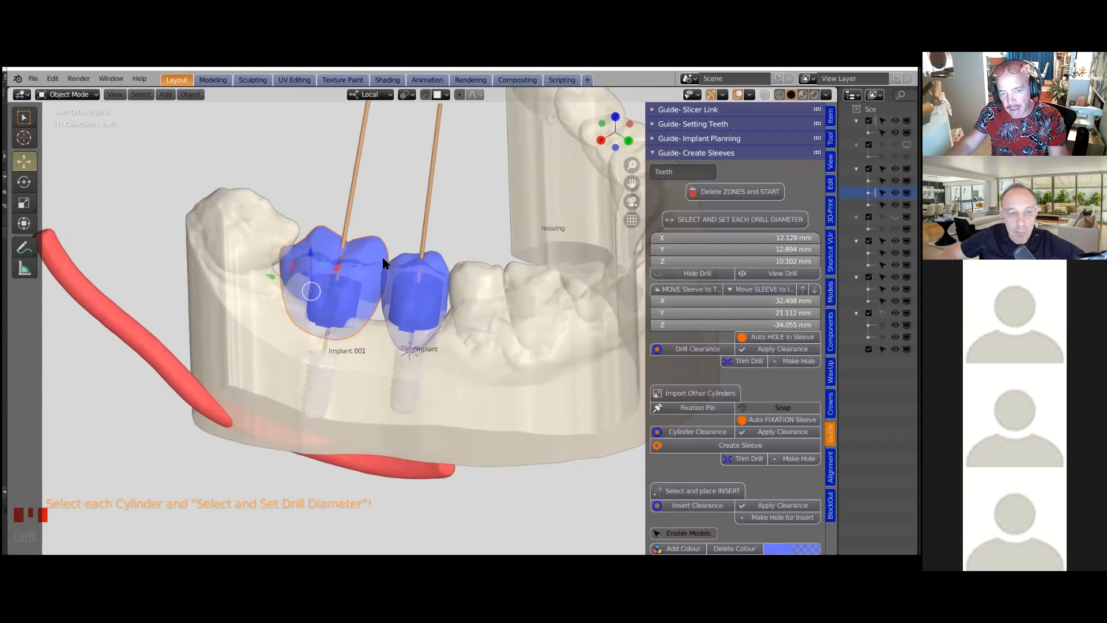
{"action": "key", "text": "h"}
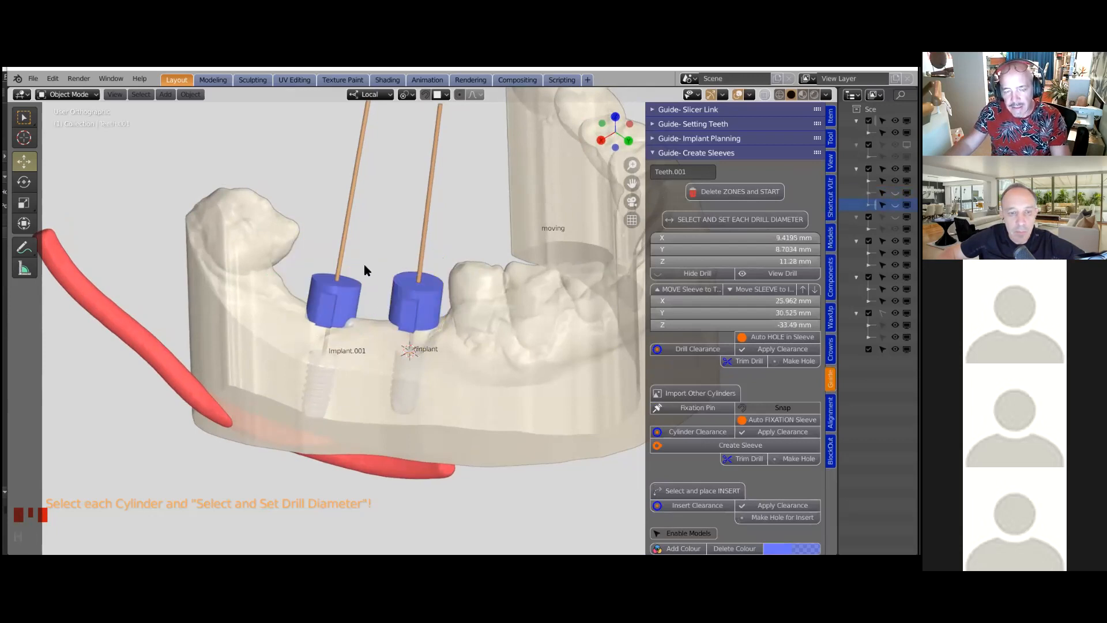
Select the drill cylinder of the implant beside the molars and start its drill diameter setup
{"action": "left_click", "coordinate": [347, 233]}
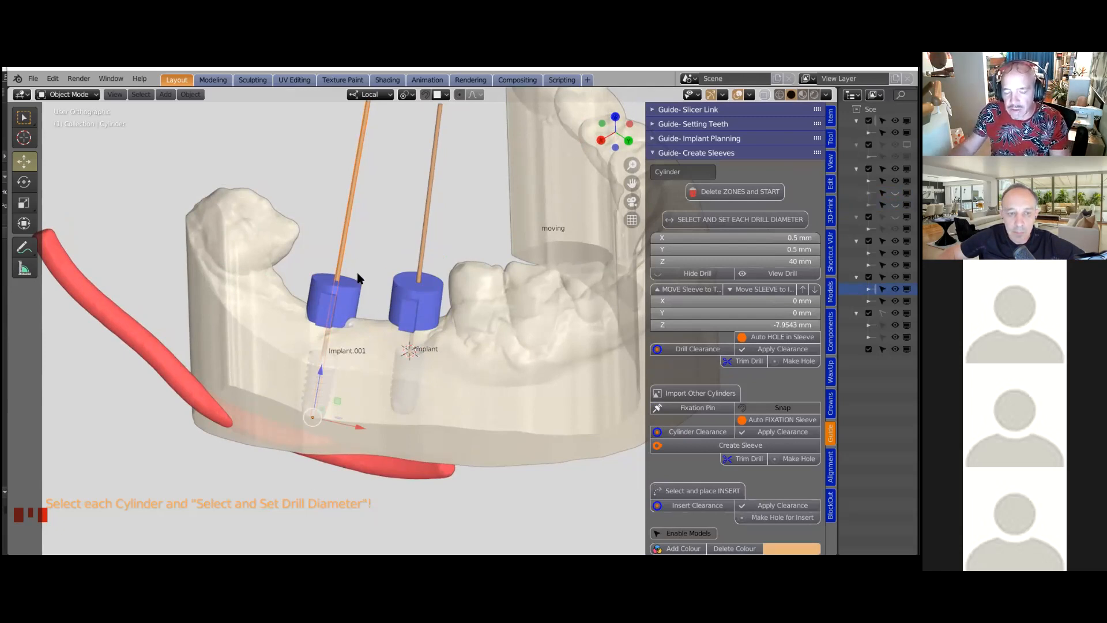
{"action": "scroll", "coordinate": [356, 304], "scroll_direction": "up", "scroll_amount": 2}
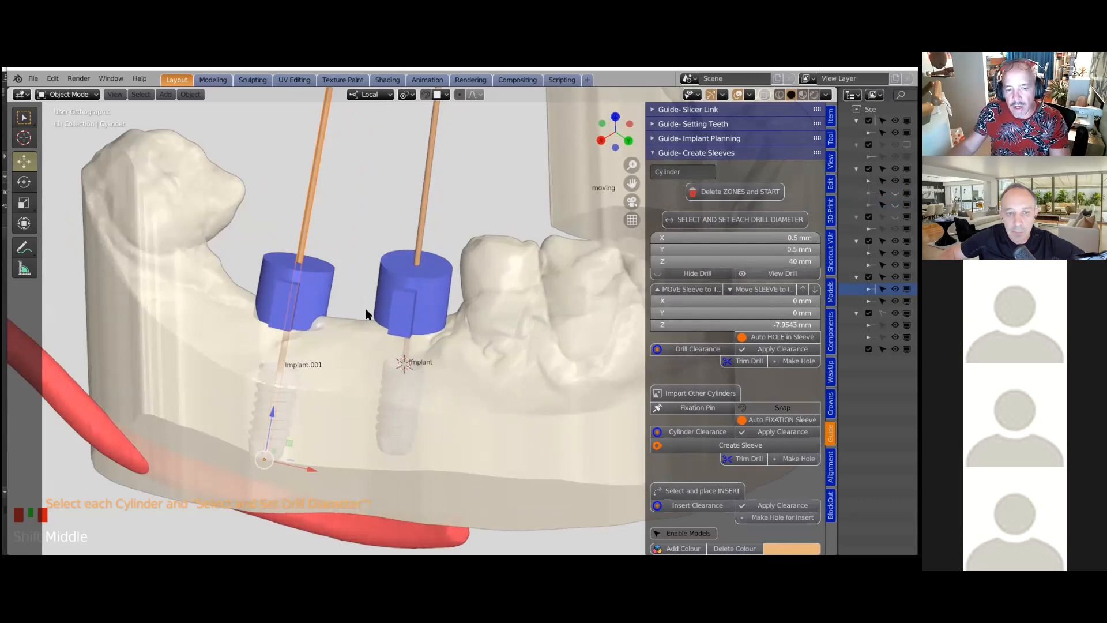
{"action": "scroll", "coordinate": [285, 425], "scroll_direction": "down", "scroll_amount": 1, "text": "shift"}
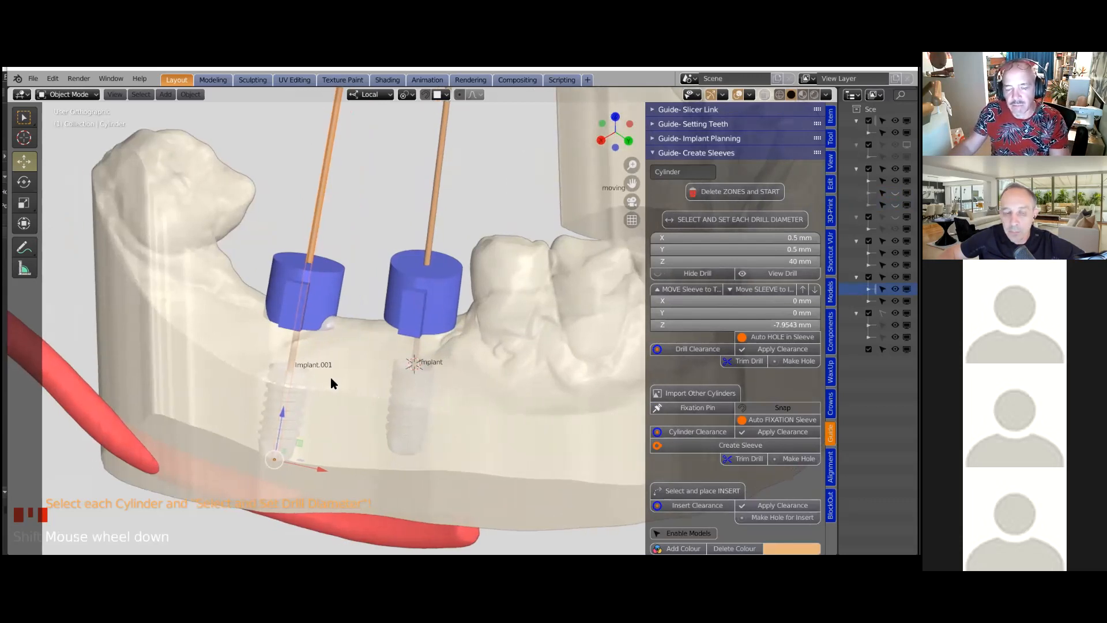
{"action": "left_click", "coordinate": [442, 262]}
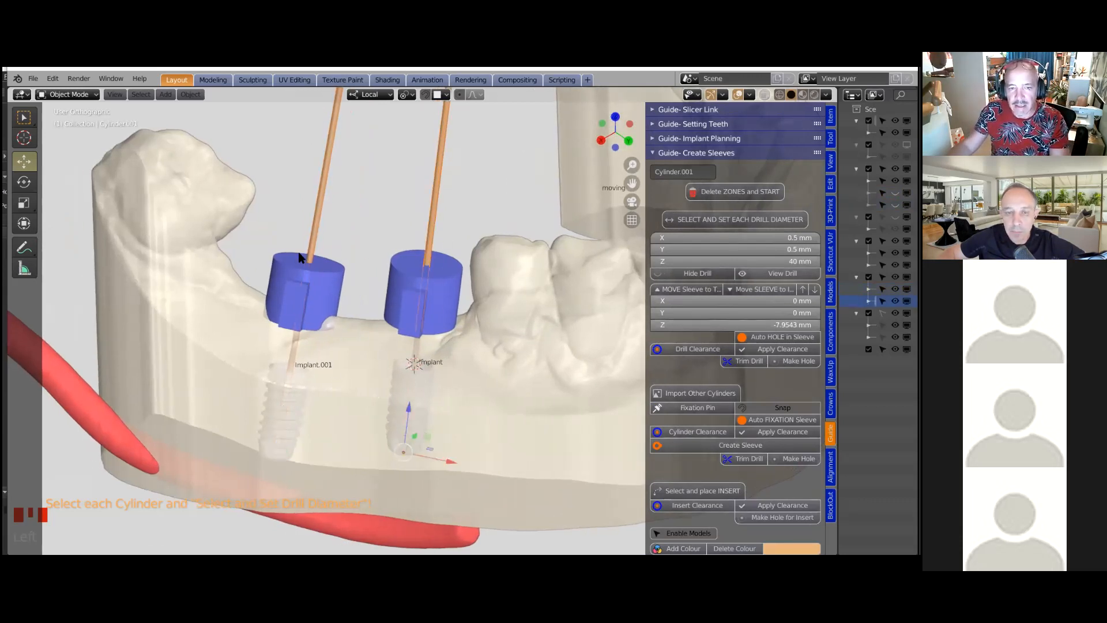
{"action": "middle_click_drag", "start_coordinate": [352, 268], "coordinate": [304, 239], "text": "shift"}
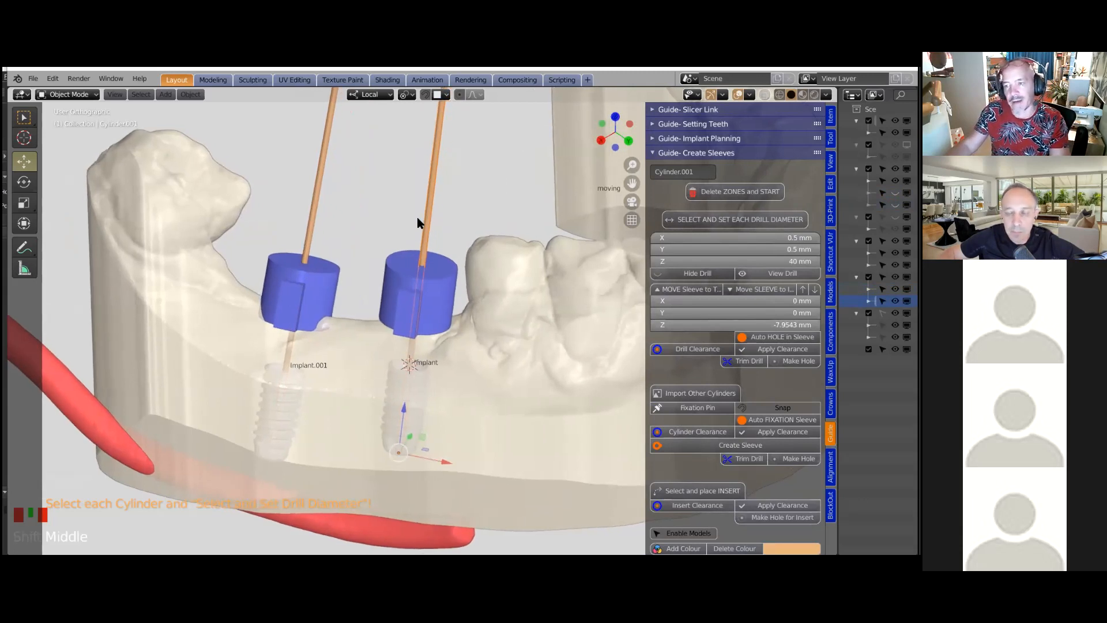
{"action": "left_click", "coordinate": [726, 222]}
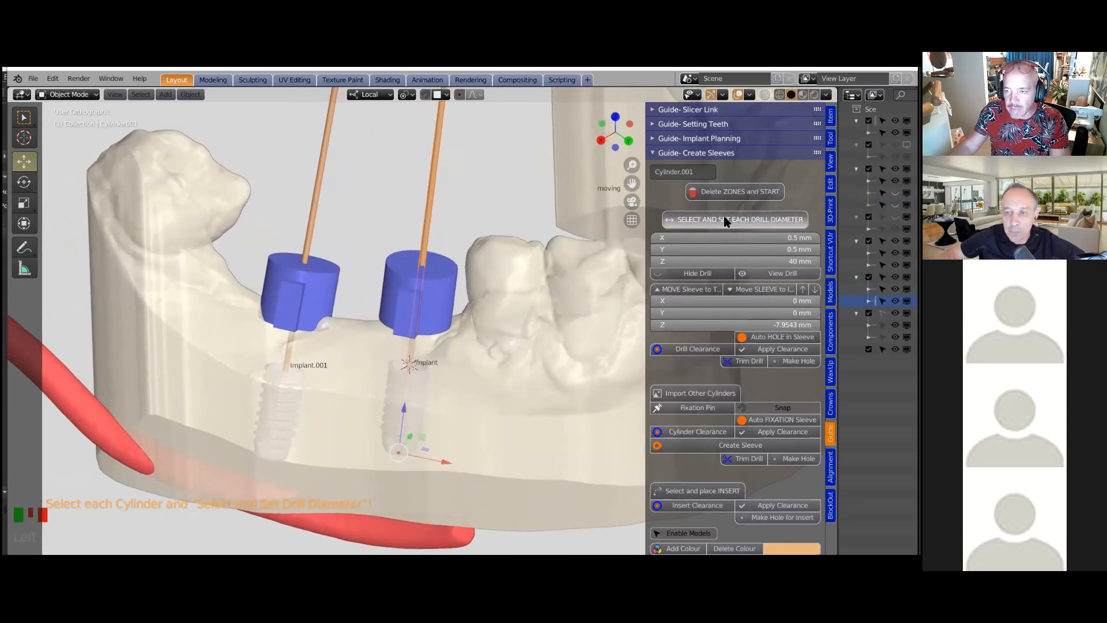
Set the drill's X and Y diameter to 4 mm
{"action": "middle_click_drag", "start_coordinate": [517, 261], "coordinate": [486, 233], "text": "shift"}
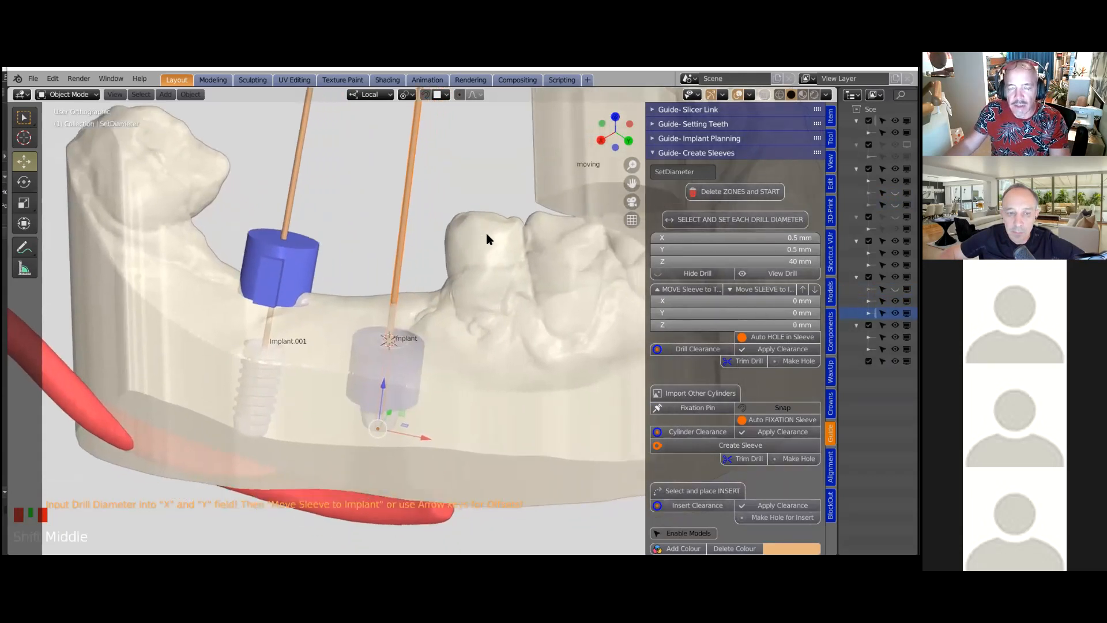
{"action": "scroll", "coordinate": [417, 316], "scroll_direction": "up", "scroll_amount": 5}
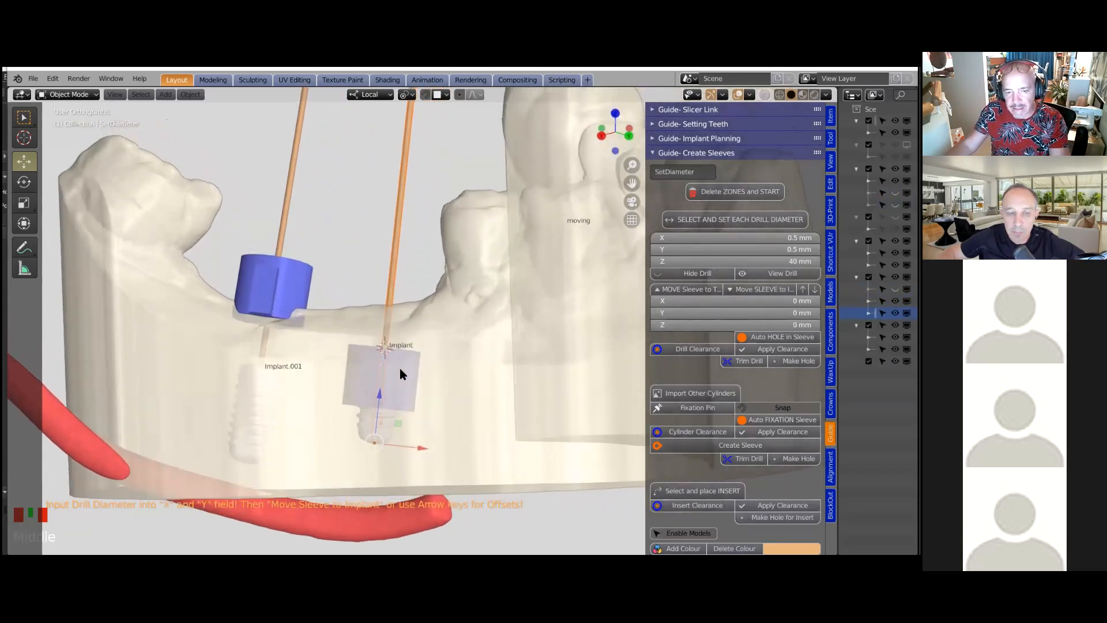
{"action": "scroll", "coordinate": [388, 390], "scroll_direction": "down", "scroll_amount": 3}
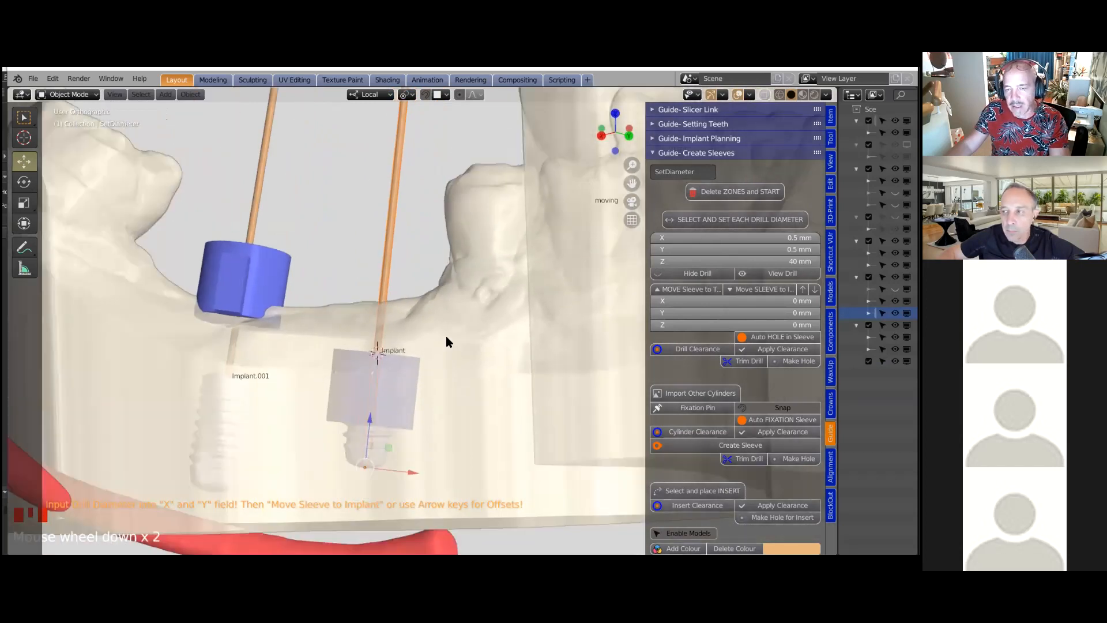
{"action": "middle_click_drag", "start_coordinate": [446, 347], "coordinate": [444, 356]}
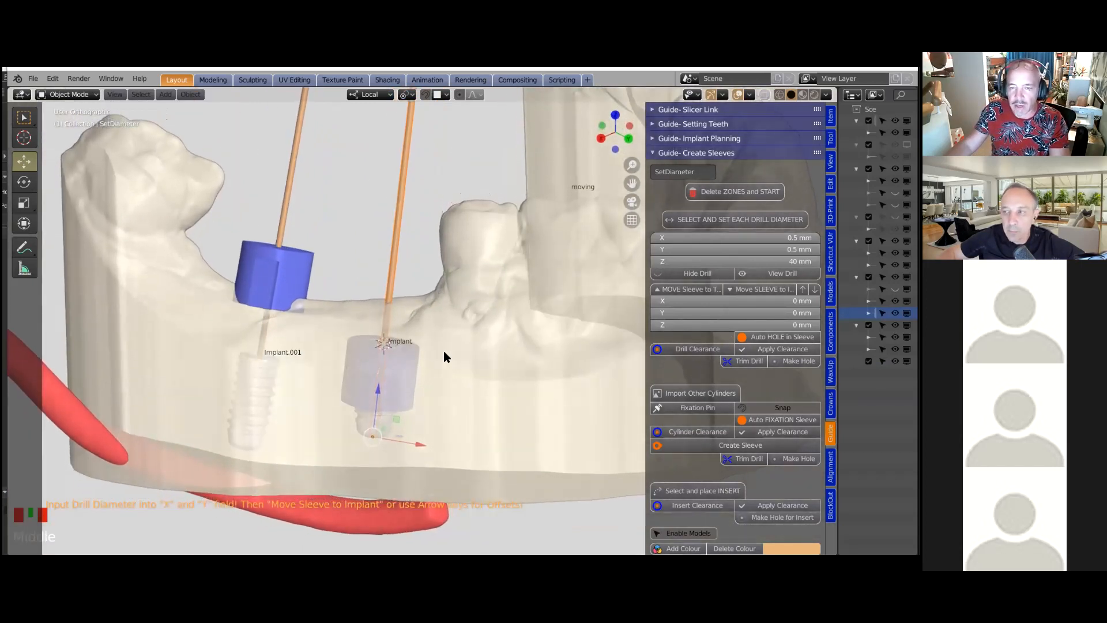
{"action": "left_click", "coordinate": [738, 238]}
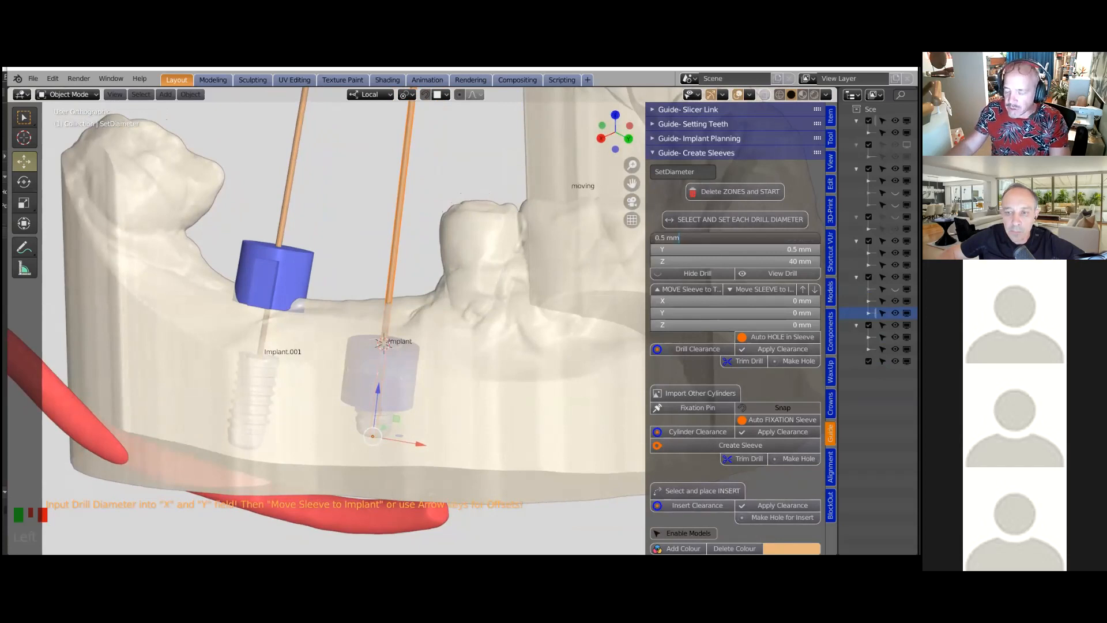
{"action": "type", "text": "4"}
{"action": "key", "text": "Return"}
{"action": "left_click", "coordinate": [738, 249]}
{"action": "type", "text": "4"}
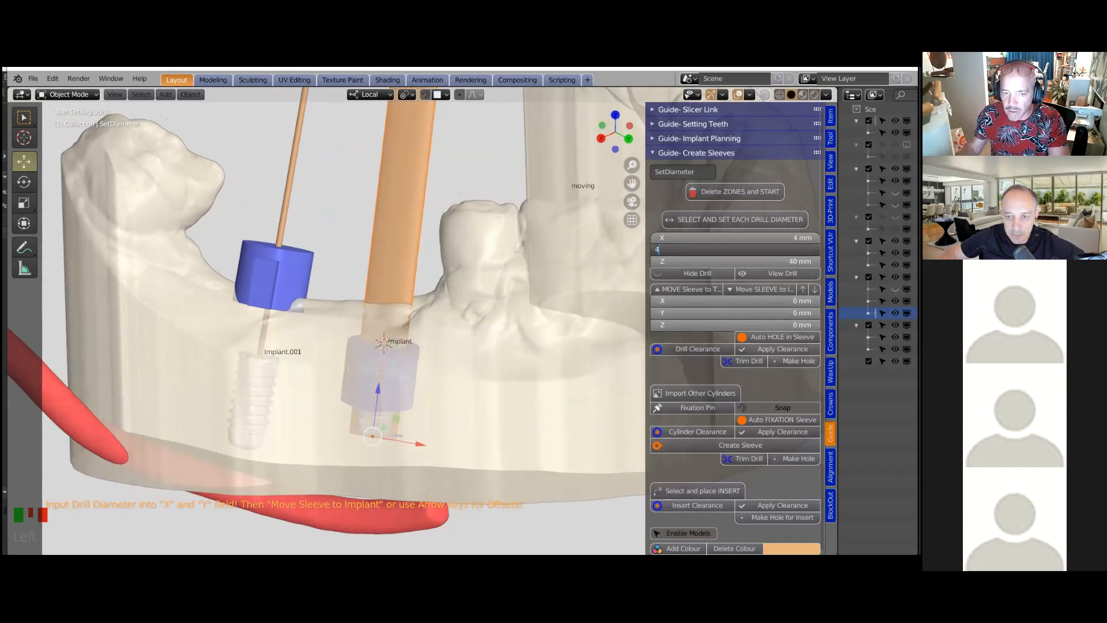
{"action": "key", "text": "Return"}
Set the drill's X and Y diameter to 3 mm and move its sleeve to the implant
{"action": "left_click", "coordinate": [738, 238]}
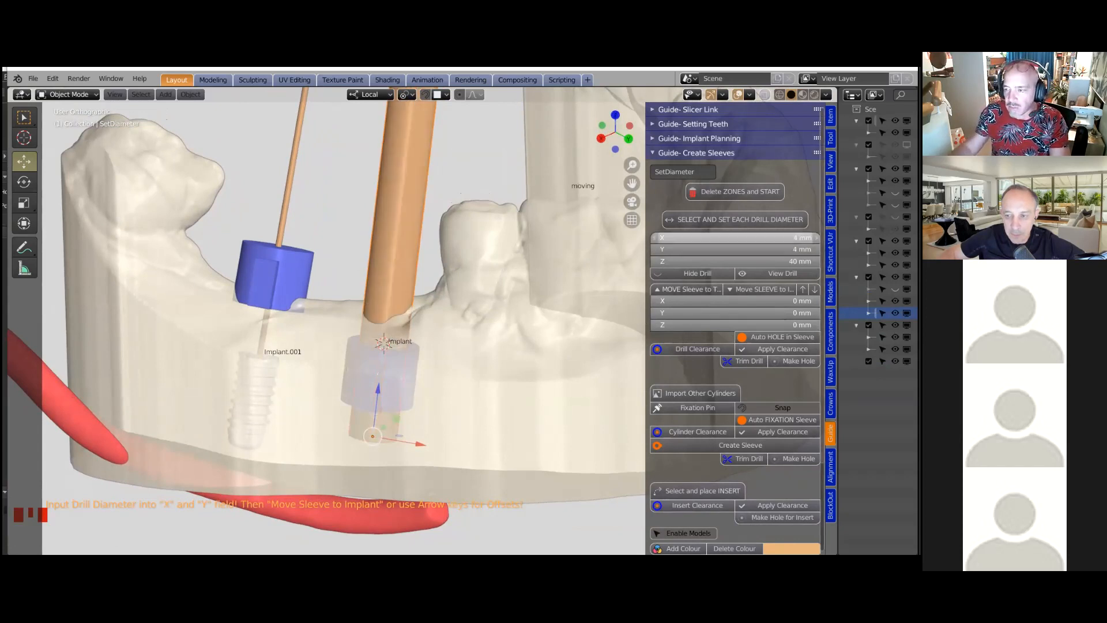
{"action": "key", "text": "Return"}
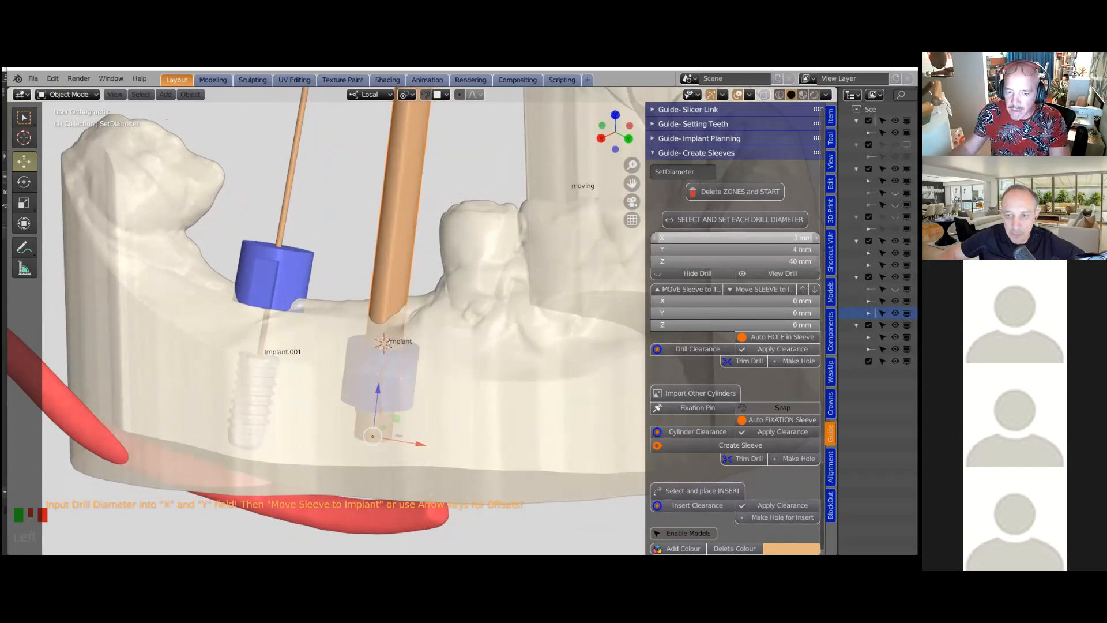
{"action": "left_click", "coordinate": [738, 249]}
{"action": "type", "text": "3"}
{"action": "key", "text": "Return"}
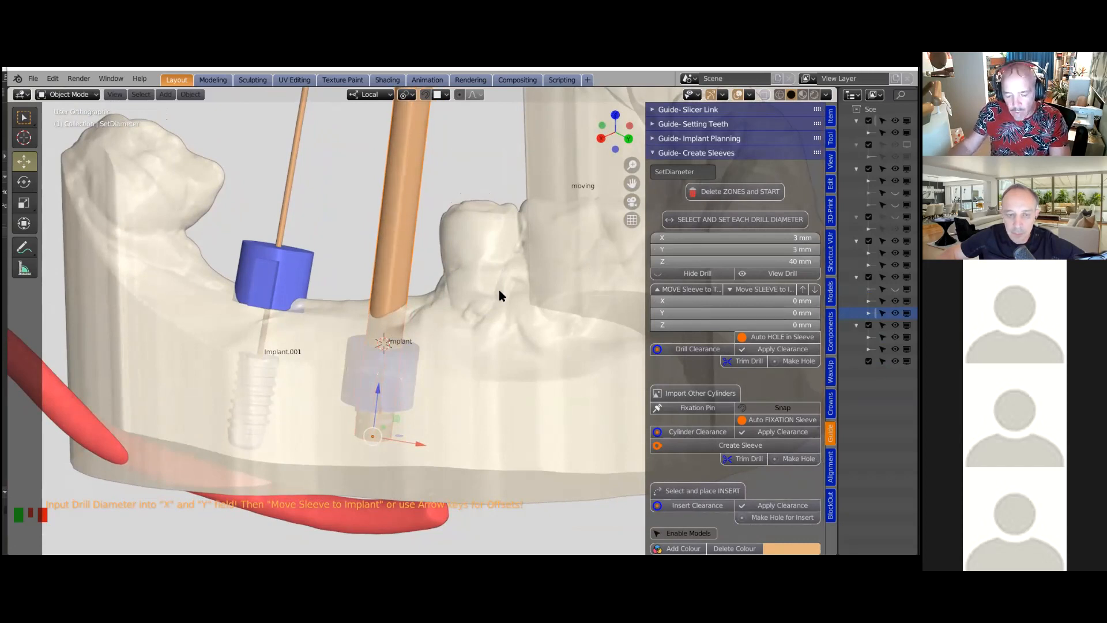
{"action": "middle_click_drag", "start_coordinate": [496, 289], "coordinate": [473, 302], "text": "shift"}
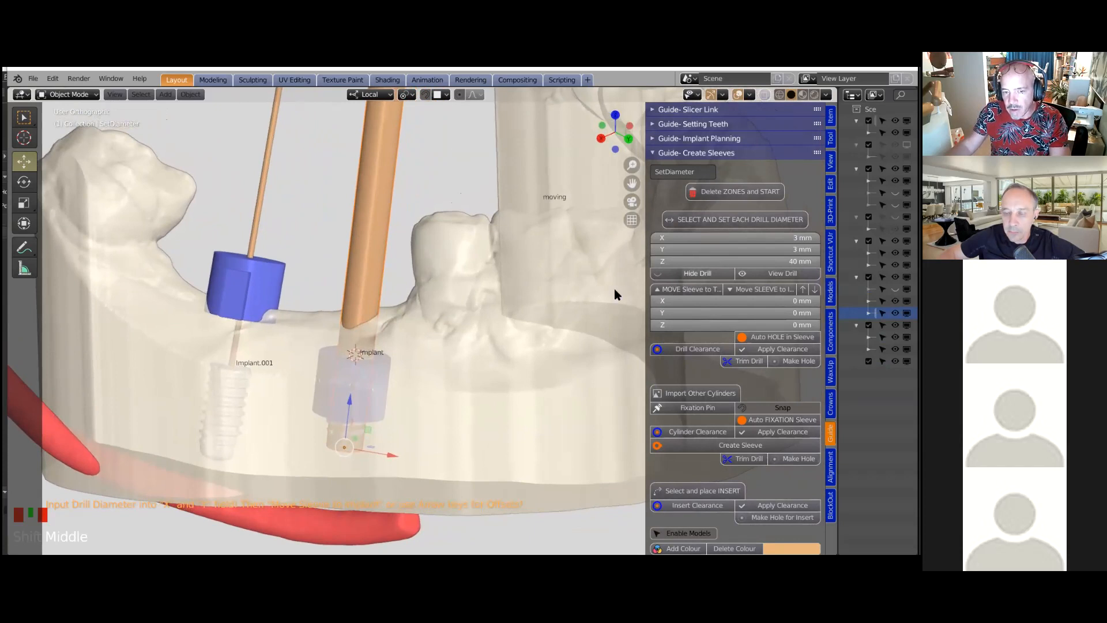
{"action": "left_click", "coordinate": [750, 290]}
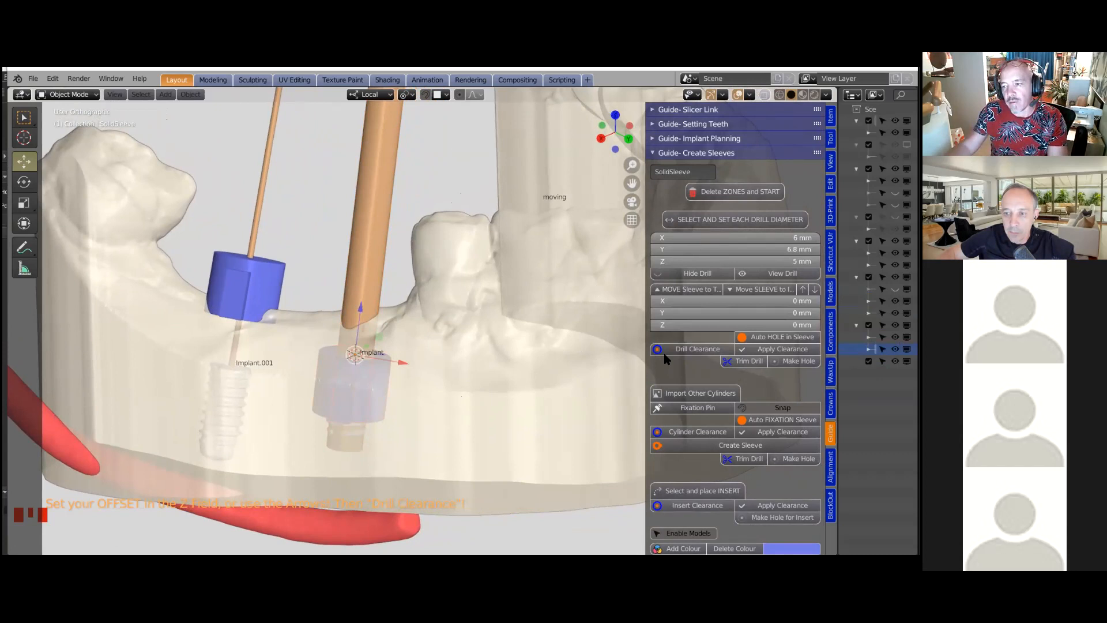
Raise the sleeve along the drill in 0.5 mm increments to a Z offset of 11.5 mm
{"action": "left_click", "coordinate": [803, 288]}
{"action": "left_click", "coordinate": [803, 289]}
{"action": "left_click", "coordinate": [802, 288]}
{"action": "left_click", "coordinate": [803, 289]}
{"action": "left_click", "coordinate": [802, 289]}
{"action": "left_click", "coordinate": [803, 289]}
{"action": "left_click", "coordinate": [802, 289]}
{"action": "left_click", "coordinate": [802, 289]}
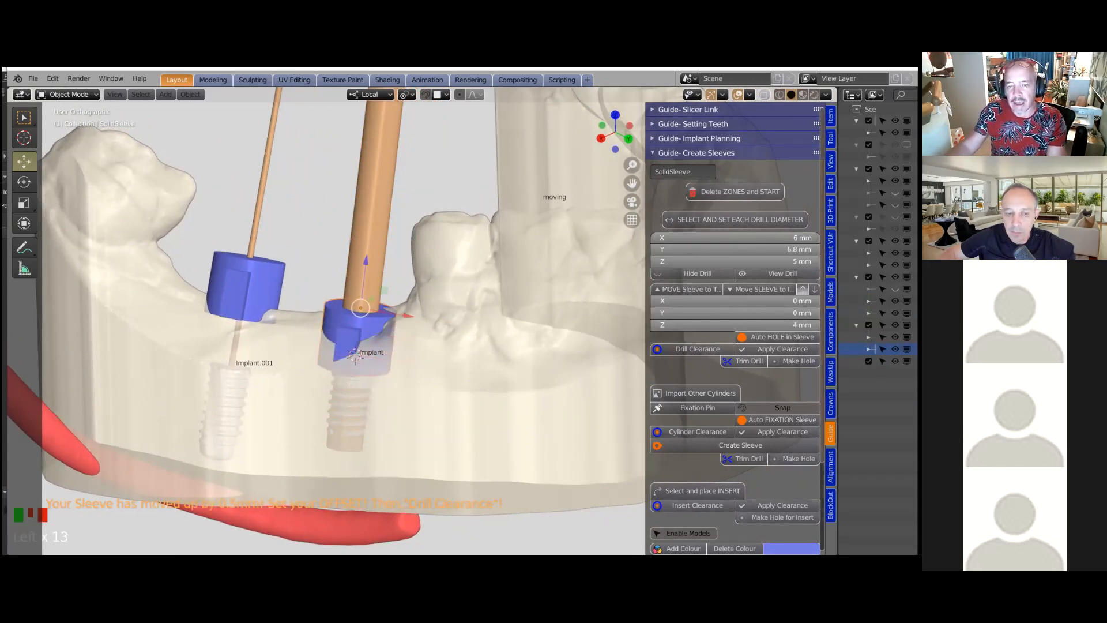
{"action": "left_click", "coordinate": [803, 289]}
{"action": "left_click", "coordinate": [803, 289]}
{"action": "left_click", "coordinate": [802, 289]}
{"action": "left_click", "coordinate": [802, 289]}
{"action": "left_click", "coordinate": [802, 289]}
{"action": "left_click", "coordinate": [803, 288]}
{"action": "left_click", "coordinate": [803, 289]}
{"action": "left_click", "coordinate": [803, 289]}
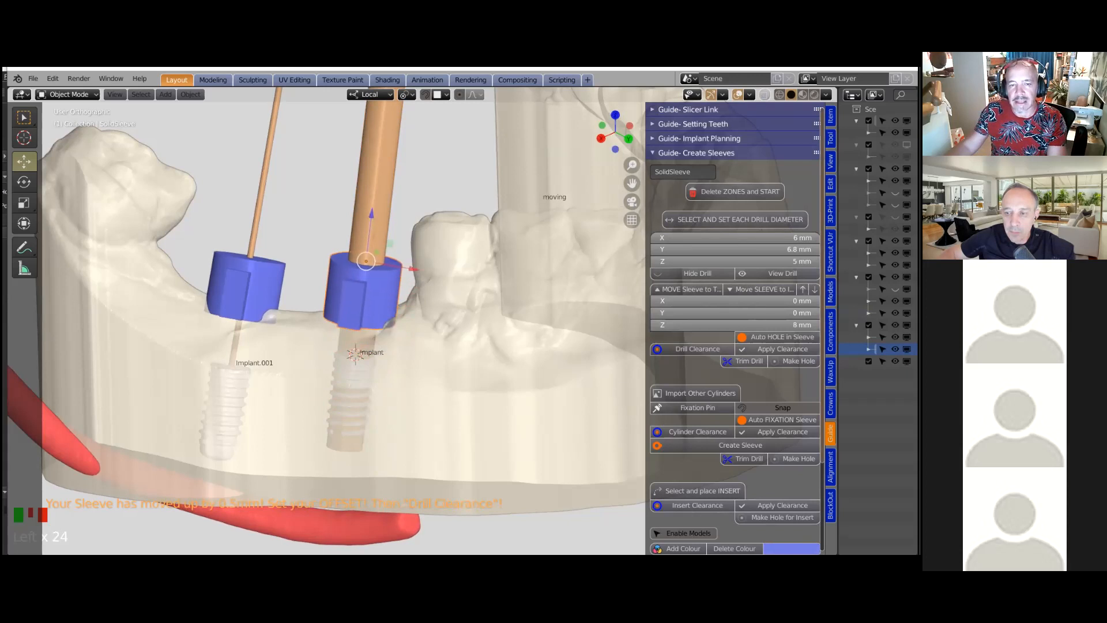
{"action": "left_click", "coordinate": [802, 289]}
{"action": "left_click", "coordinate": [803, 289]}
{"action": "left_click", "coordinate": [802, 289]}
{"action": "left_click", "coordinate": [802, 289]}
{"action": "left_click", "coordinate": [802, 289]}
{"action": "left_click", "coordinate": [802, 289]}
{"action": "left_click", "coordinate": [802, 288]}
{"action": "left_click", "coordinate": [803, 289]}
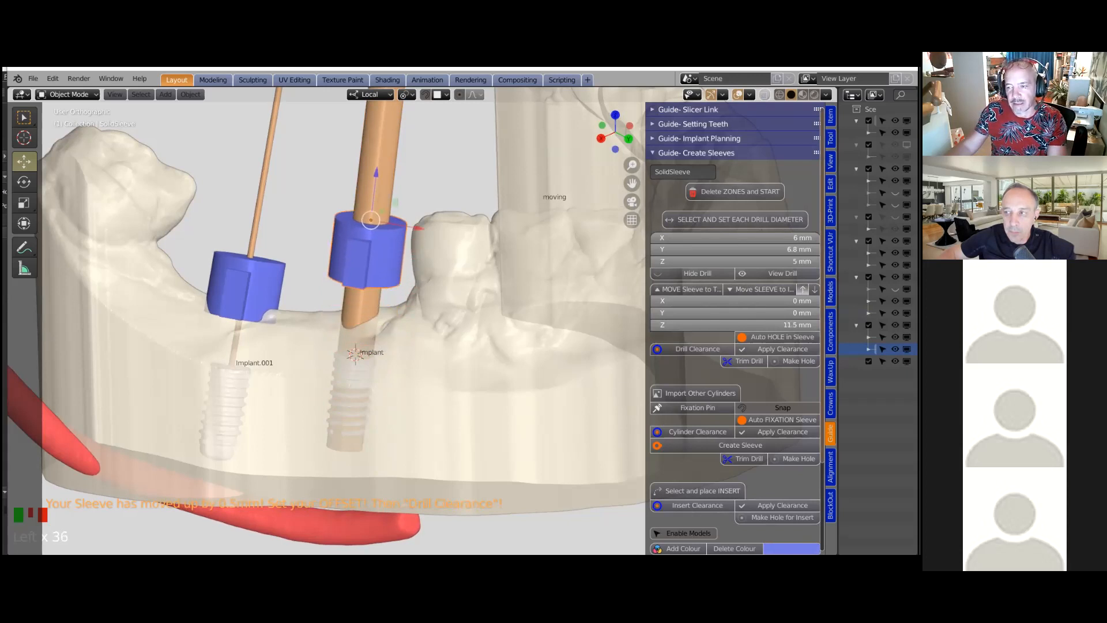
{"action": "left_click", "coordinate": [802, 289]}
{"action": "left_click", "coordinate": [802, 288]}
{"action": "left_click", "coordinate": [802, 288]}
{"action": "left_click", "coordinate": [802, 288]}
{"action": "left_click", "coordinate": [814, 290]}
{"action": "left_click", "coordinate": [814, 289]}
{"action": "left_click", "coordinate": [814, 290]}
{"action": "left_click", "coordinate": [814, 290]}
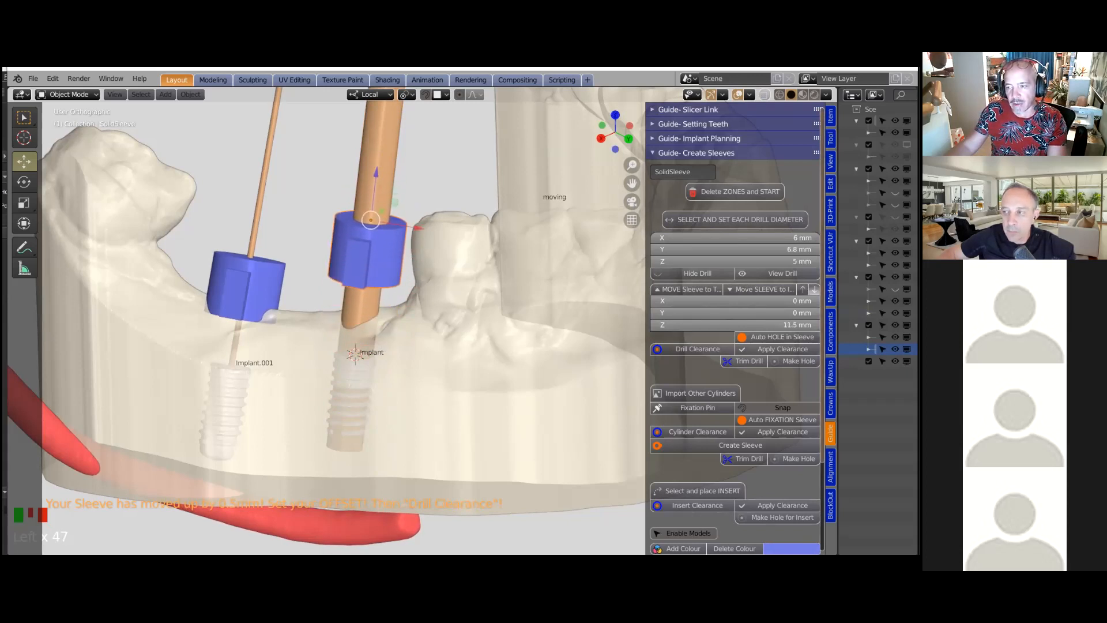
{"action": "left_click", "coordinate": [814, 290]}
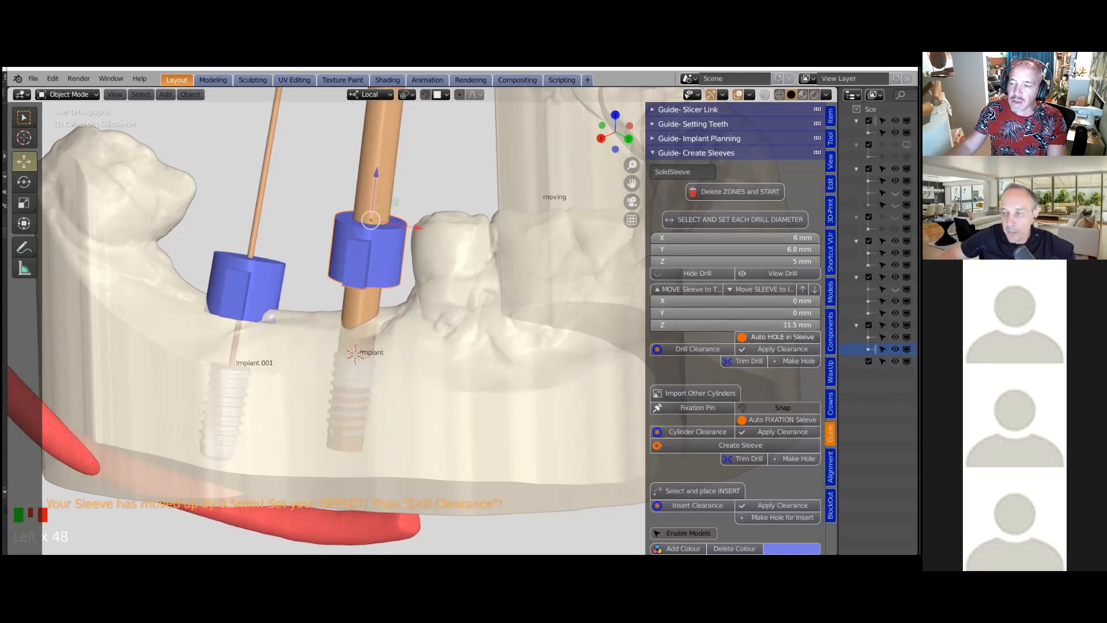
Set the sleeve's Z offset from the implant to 9 mm
{"action": "left_click", "coordinate": [735, 325]}
{"action": "type", "text": "9"}
{"action": "key", "text": "Return"}
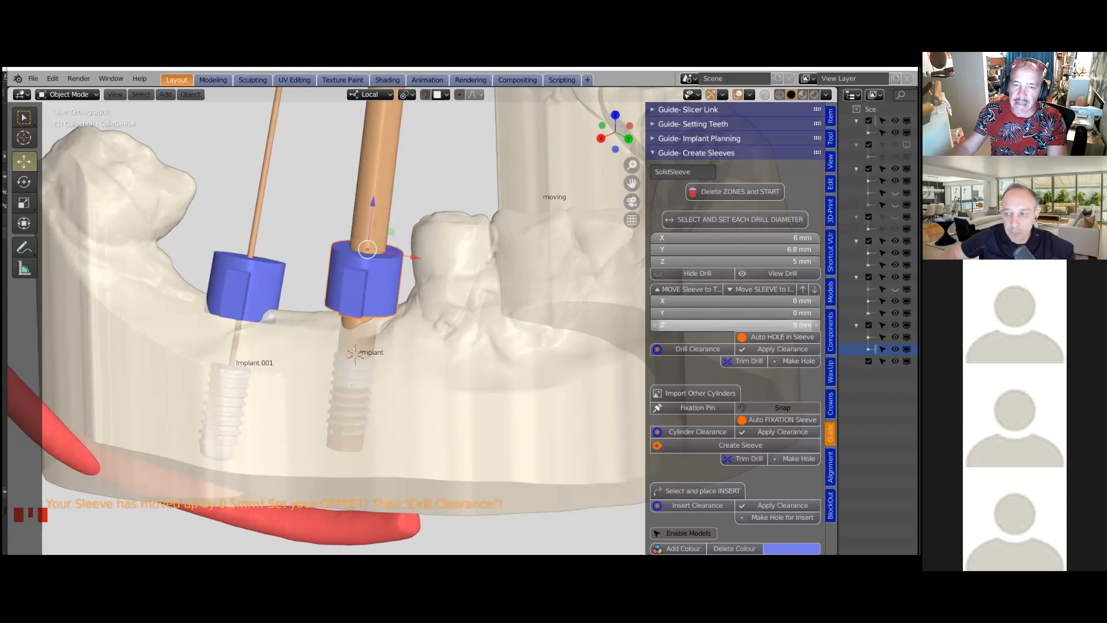
{"action": "middle_click_drag", "start_coordinate": [506, 351], "coordinate": [482, 350], "text": "shift"}
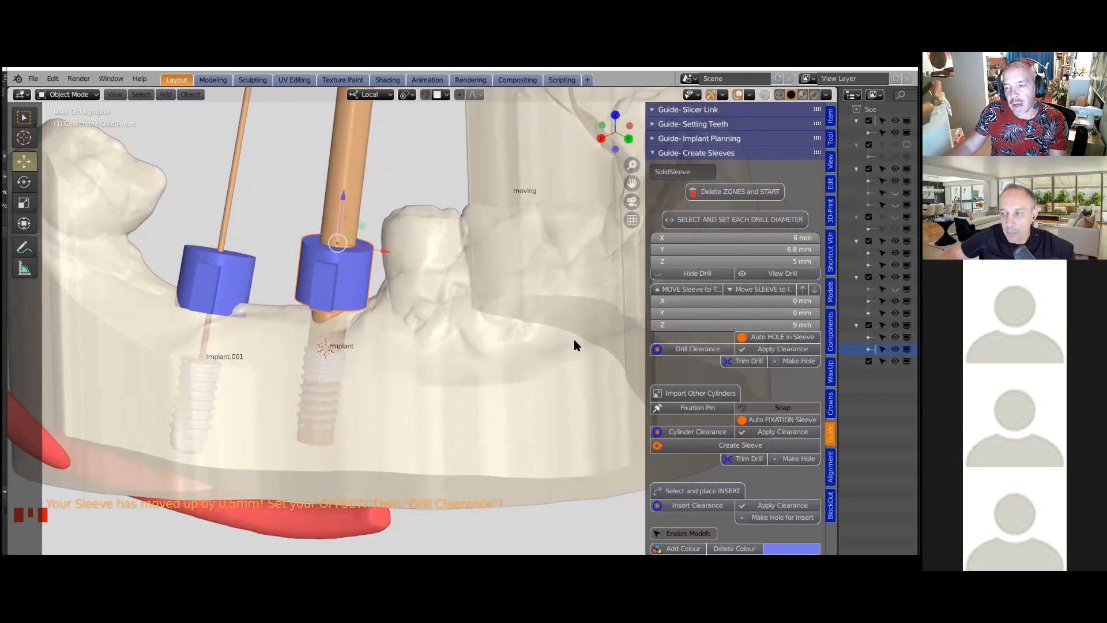
Widen the sidebar so the sleeve option names are fully readable, and save the project file
{"action": "left_click_drag", "start_coordinate": [646, 334], "coordinate": [595, 346]}
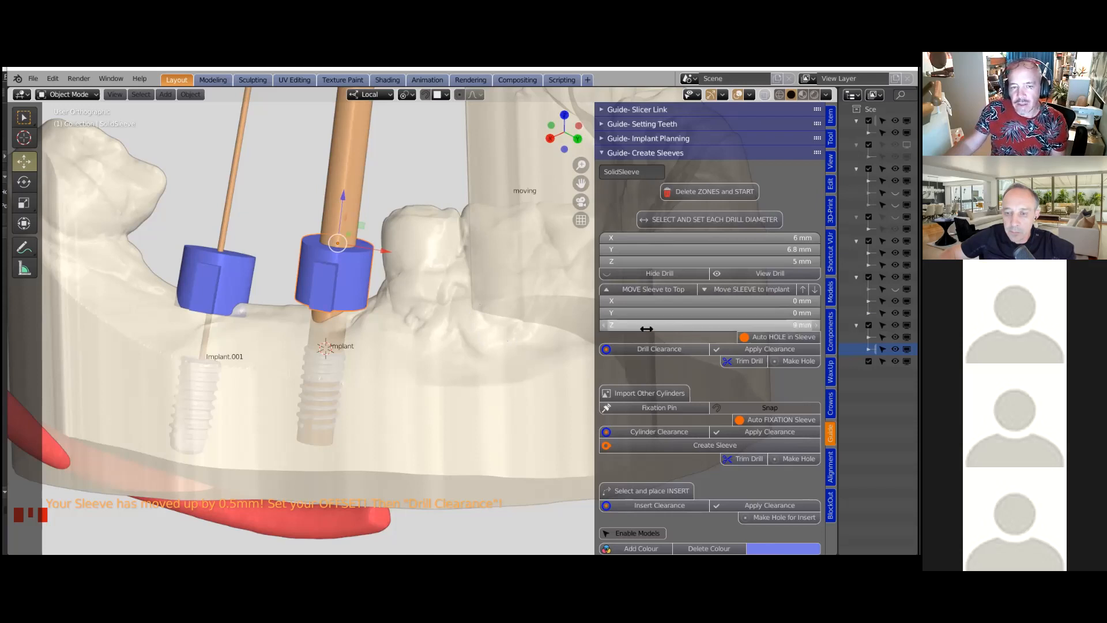
{"action": "middle_click", "coordinate": [455, 296]}
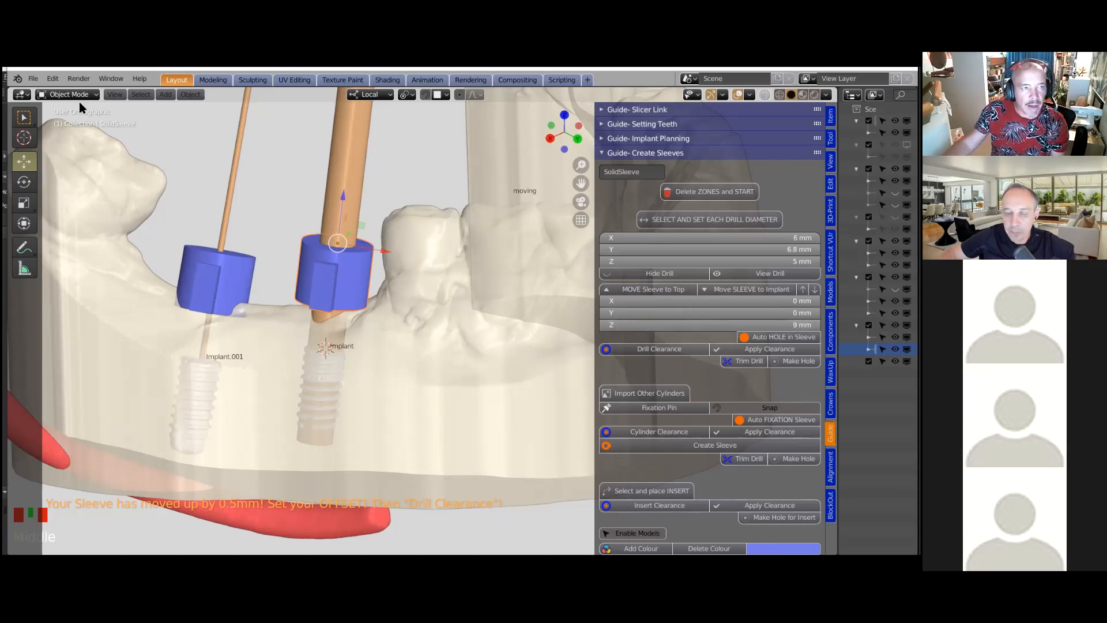
{"action": "left_click", "coordinate": [33, 79]}
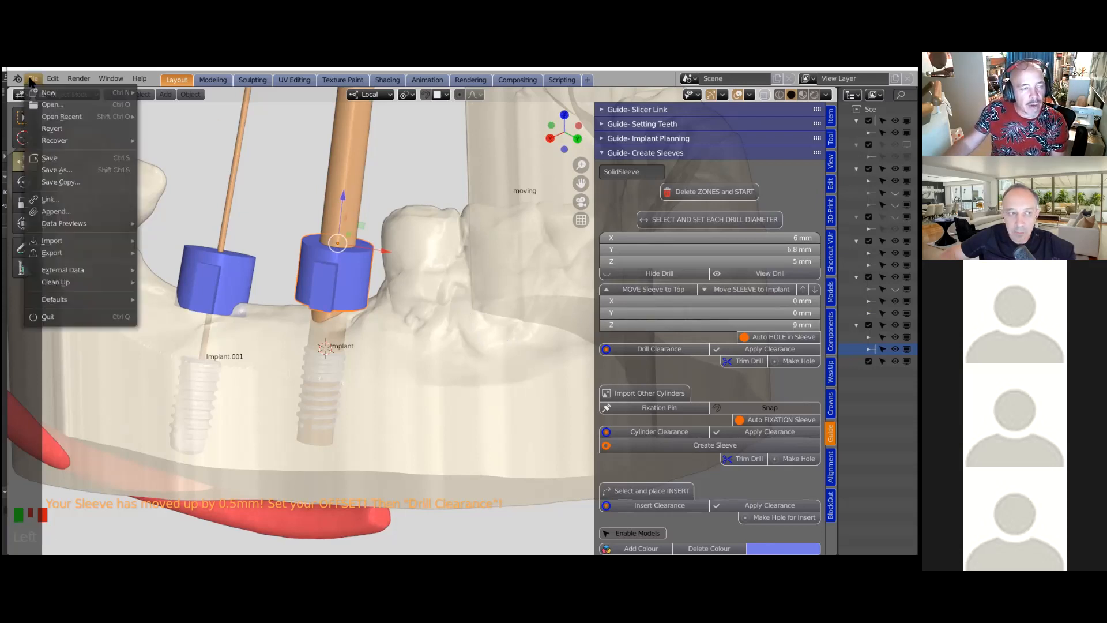
{"action": "left_click", "coordinate": [65, 158]}
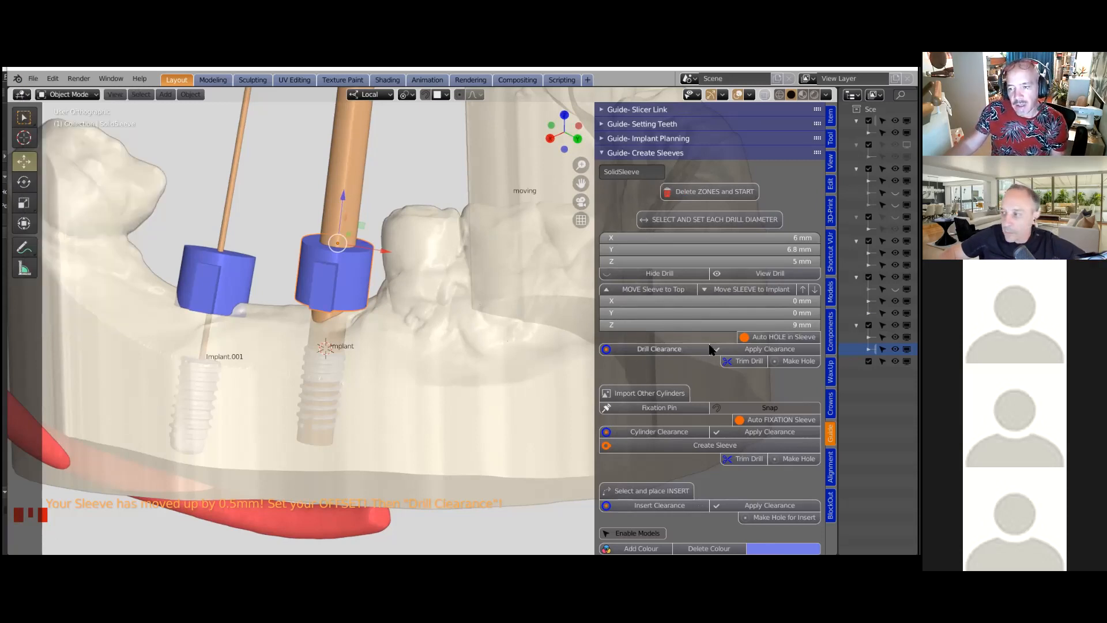
Apply a 0.1 mm drill clearance to the sleeve beside the molars and trim the drill
{"action": "left_click", "coordinate": [653, 351]}
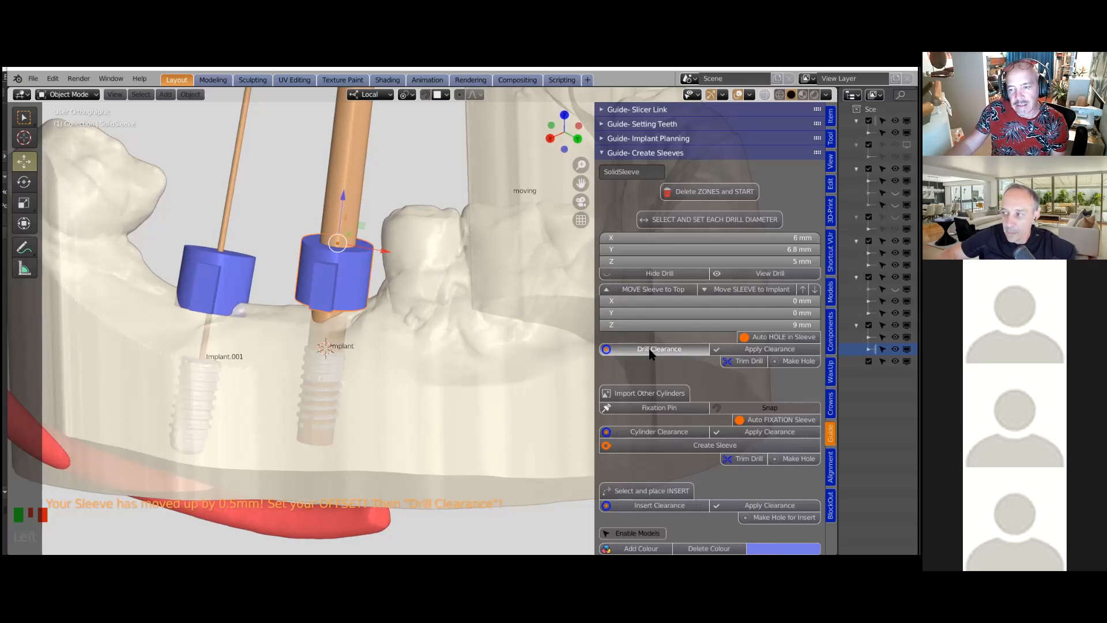
{"action": "middle_click_drag", "start_coordinate": [423, 235], "coordinate": [390, 319]}
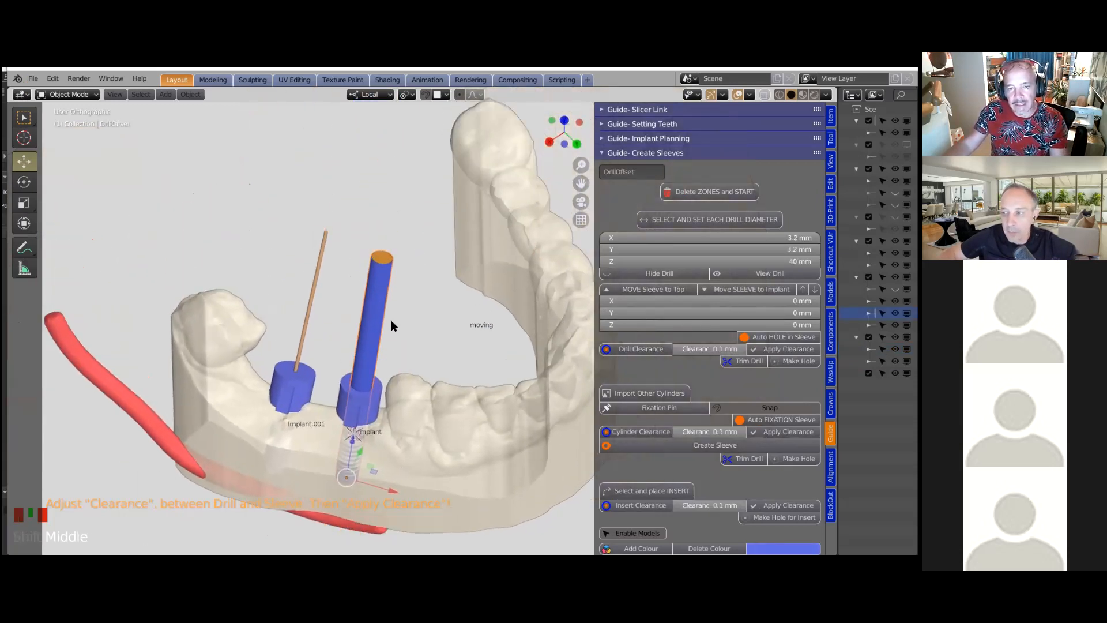
{"action": "scroll", "coordinate": [347, 219], "scroll_direction": "up", "scroll_amount": 4}
{"action": "scroll", "coordinate": [348, 254], "scroll_direction": "up", "scroll_amount": 1}
{"action": "scroll", "coordinate": [379, 329], "scroll_direction": "down", "scroll_amount": 2}
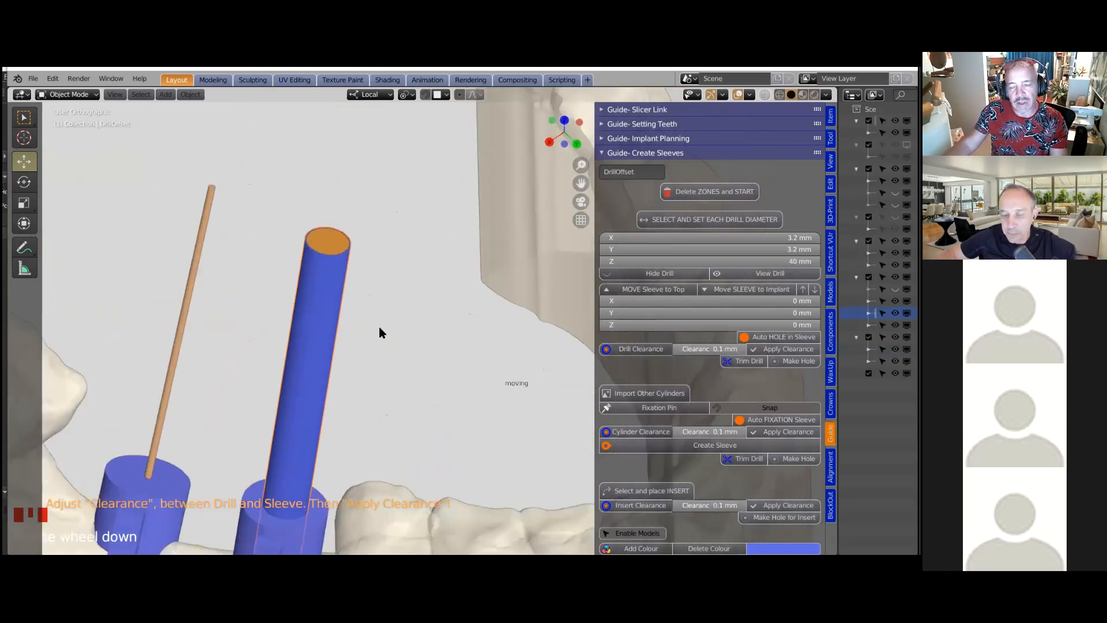
{"action": "middle_click_drag", "start_coordinate": [386, 339], "coordinate": [385, 306], "text": "shift"}
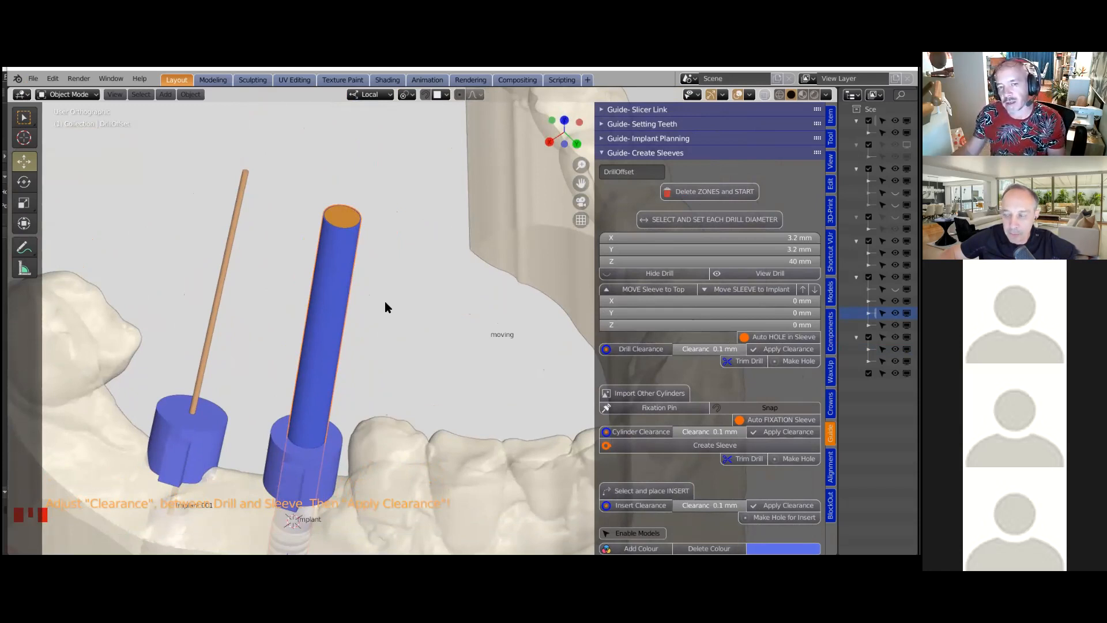
{"action": "scroll", "coordinate": [385, 302], "scroll_direction": "down", "scroll_amount": 1}
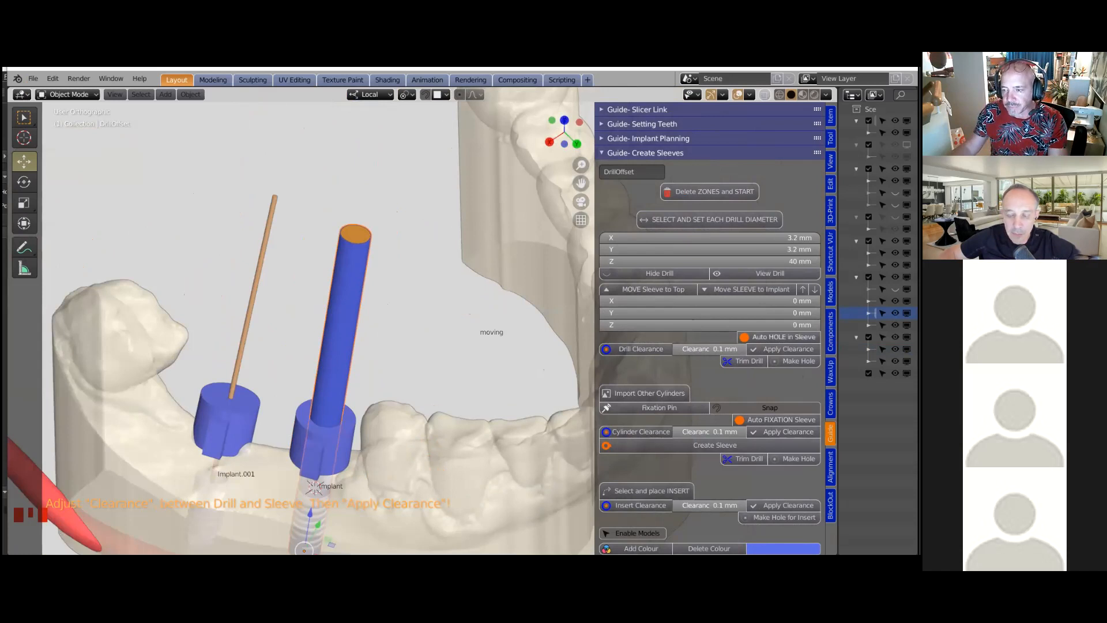
{"action": "left_click", "coordinate": [783, 350]}
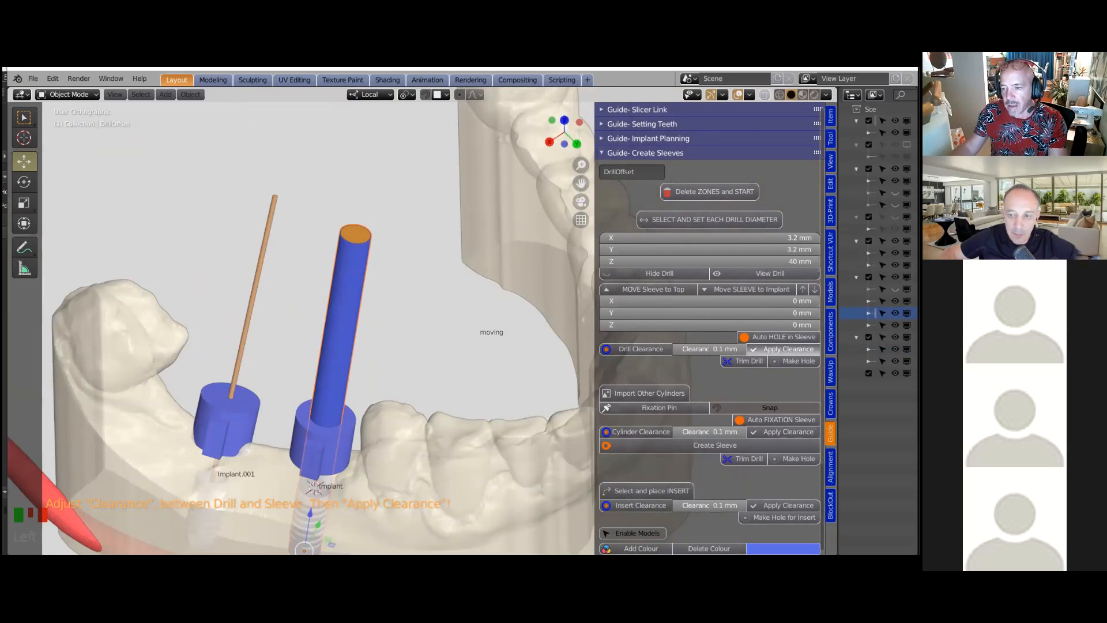
{"action": "mouse_move", "coordinate": [475, 347]}
{"action": "middle_mouse_down"}
{"action": "mouse_move", "coordinate": [479, 328]}
{"action": "mouse_move", "coordinate": [496, 346]}
{"action": "middle_mouse_up"}
{"action": "left_click", "coordinate": [741, 361]}
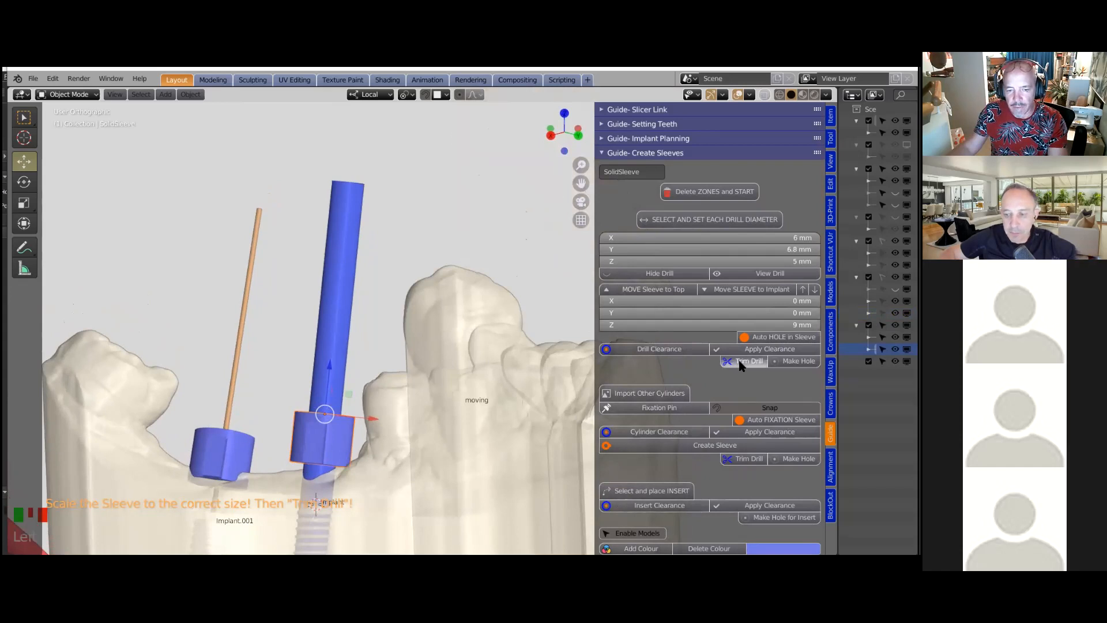
Cut the drill hole through the sleeve beside the molars with Make Hole
{"action": "middle_click_drag", "start_coordinate": [368, 455], "coordinate": [434, 294], "text": "shift"}
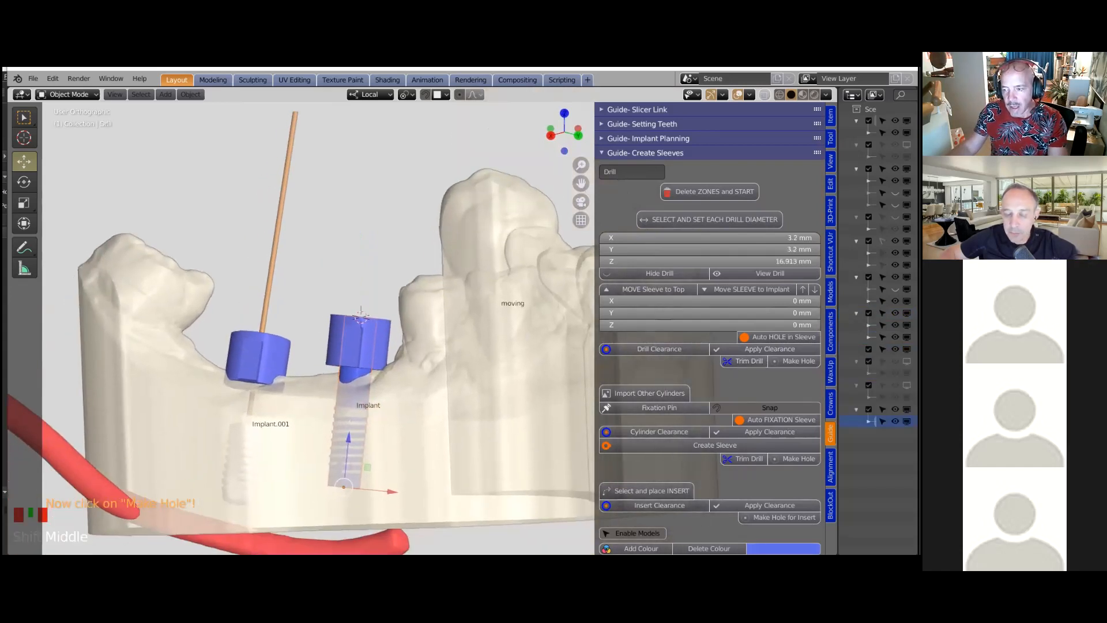
{"action": "left_click", "coordinate": [799, 361]}
{"action": "mouse_move", "coordinate": [403, 398]}
{"action": "middle_mouse_down"}
{"action": "mouse_move", "coordinate": [403, 467]}
{"action": "mouse_move", "coordinate": [421, 401]}
{"action": "middle_mouse_up"}
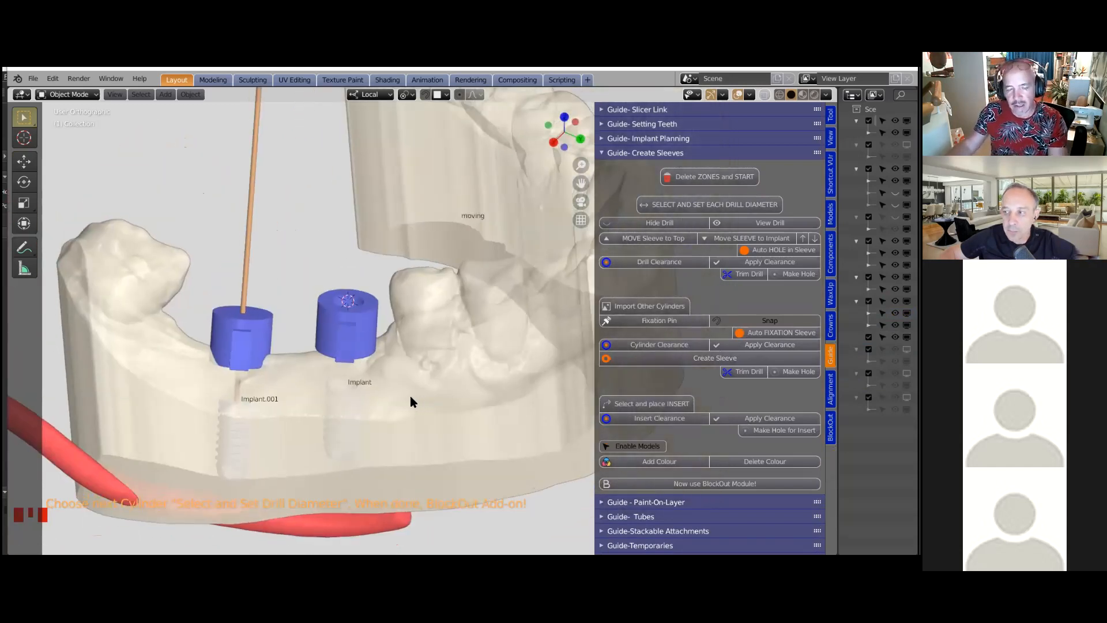
Start the drill setup for the remaining thin cylinder and set its diameter to 3 mm in X and Y
{"action": "middle_click_drag", "start_coordinate": [358, 394], "coordinate": [347, 264], "text": "shift"}
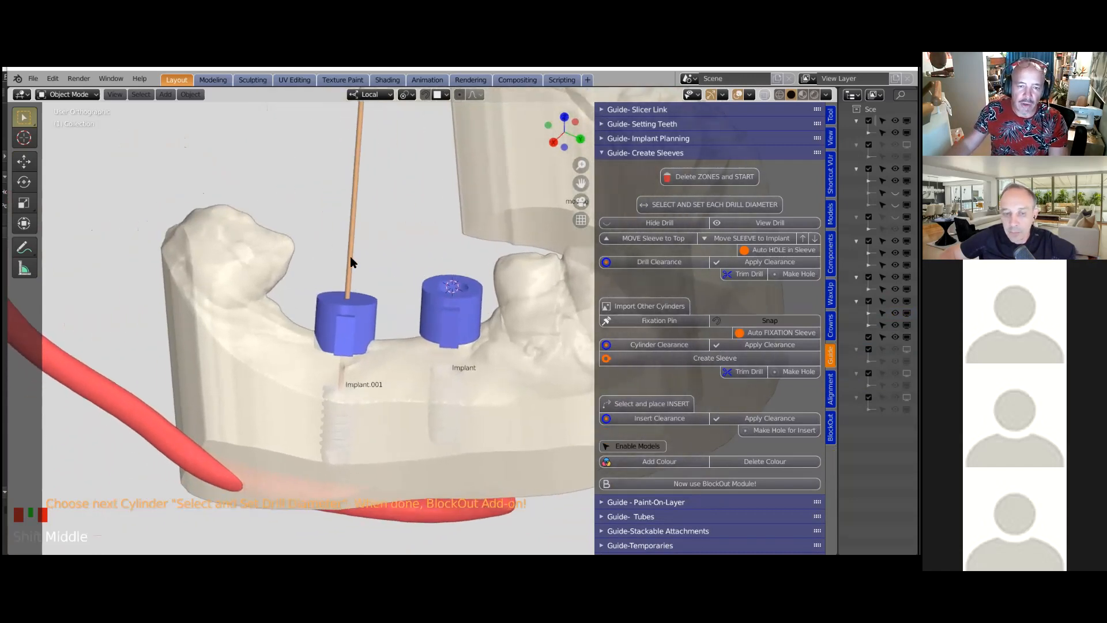
{"action": "left_click", "coordinate": [352, 261]}
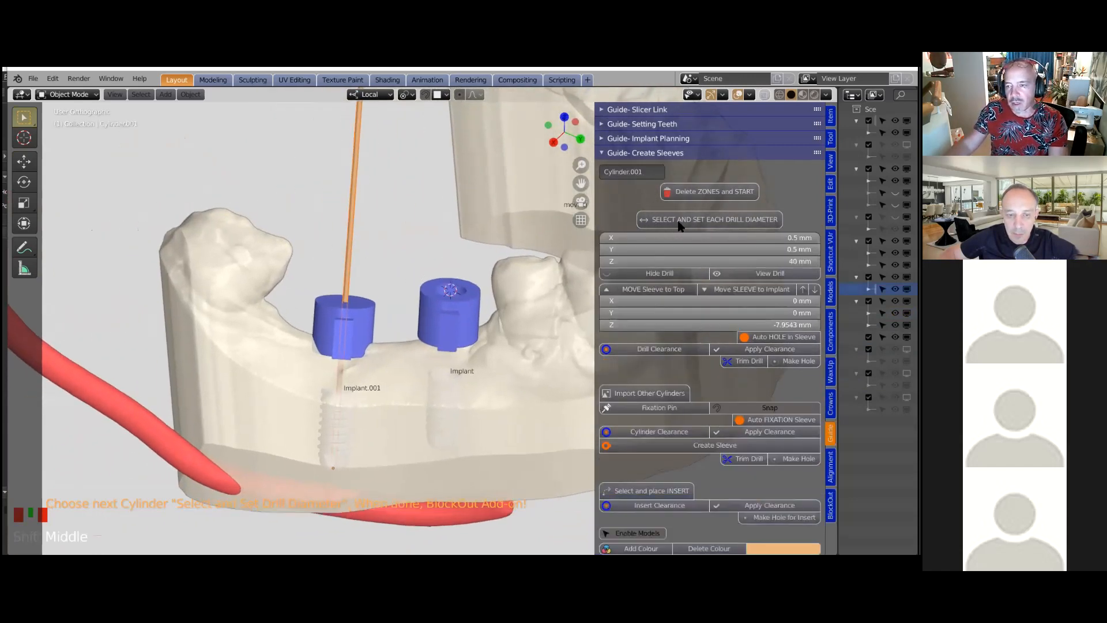
{"action": "left_click", "coordinate": [698, 222]}
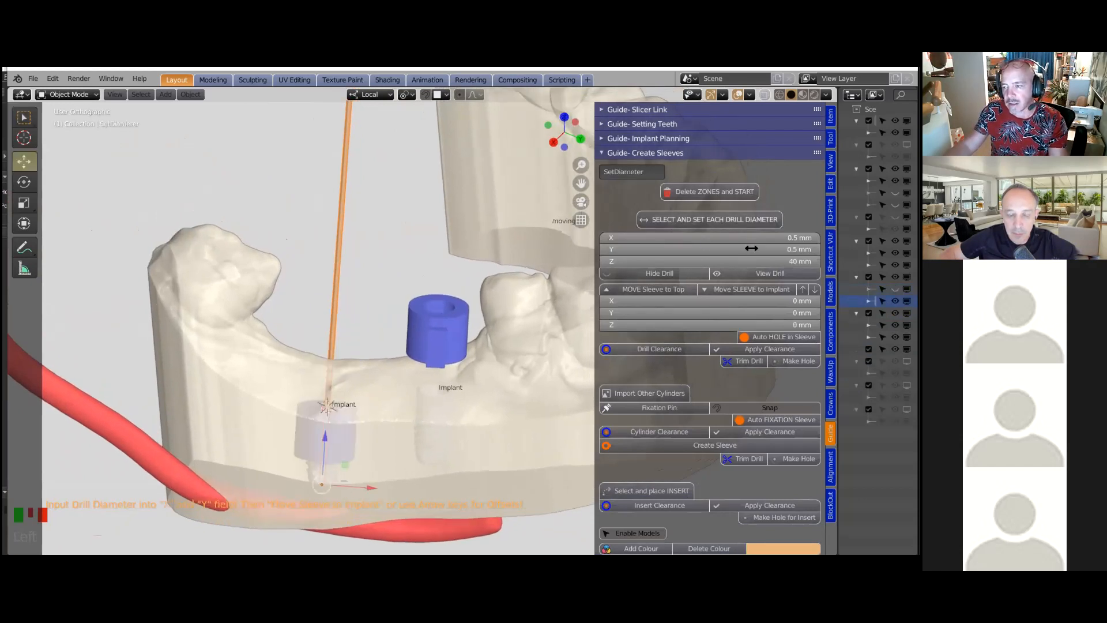
{"action": "double_click", "coordinate": [738, 238]}
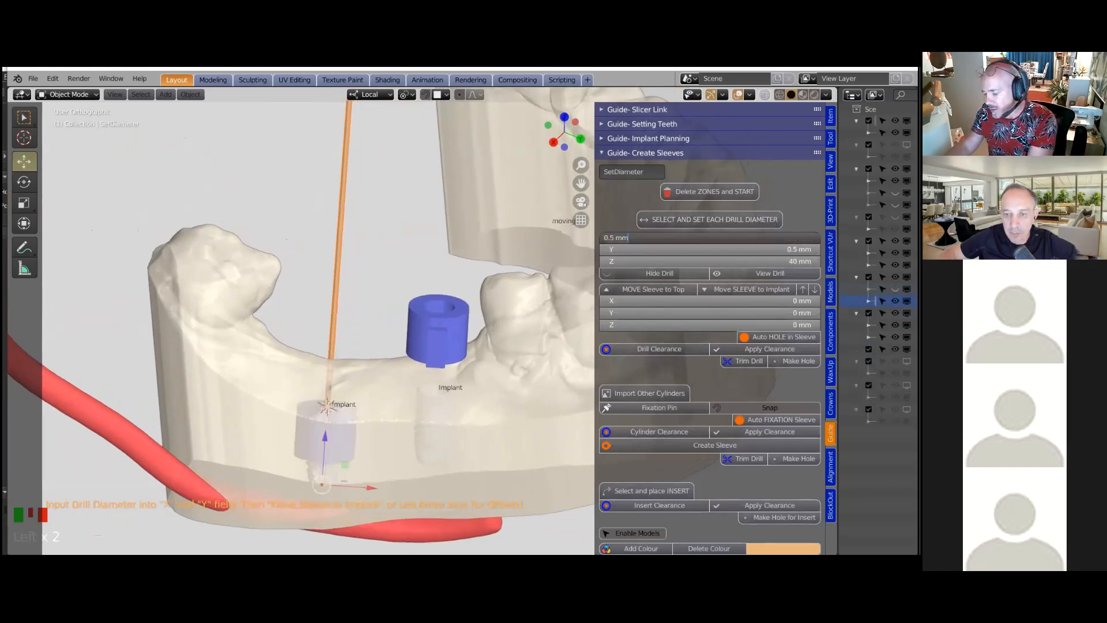
{"action": "type", "text": "3"}
{"action": "key", "text": "Return"}
{"action": "left_click", "coordinate": [738, 249]}
{"action": "type", "text": "2"}
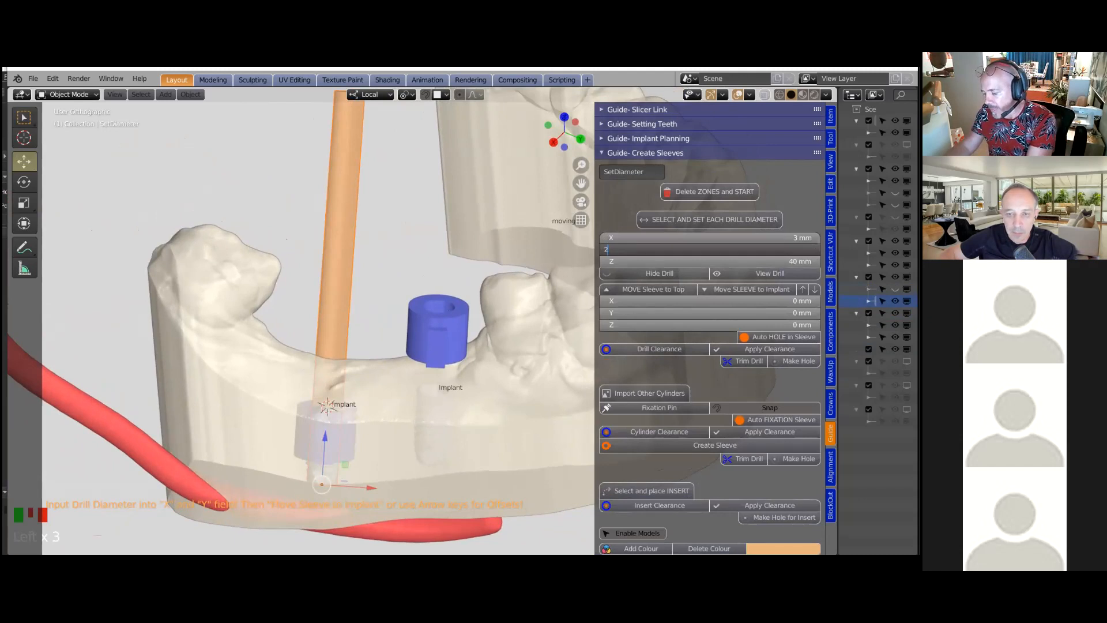
{"action": "key", "text": "Return"}
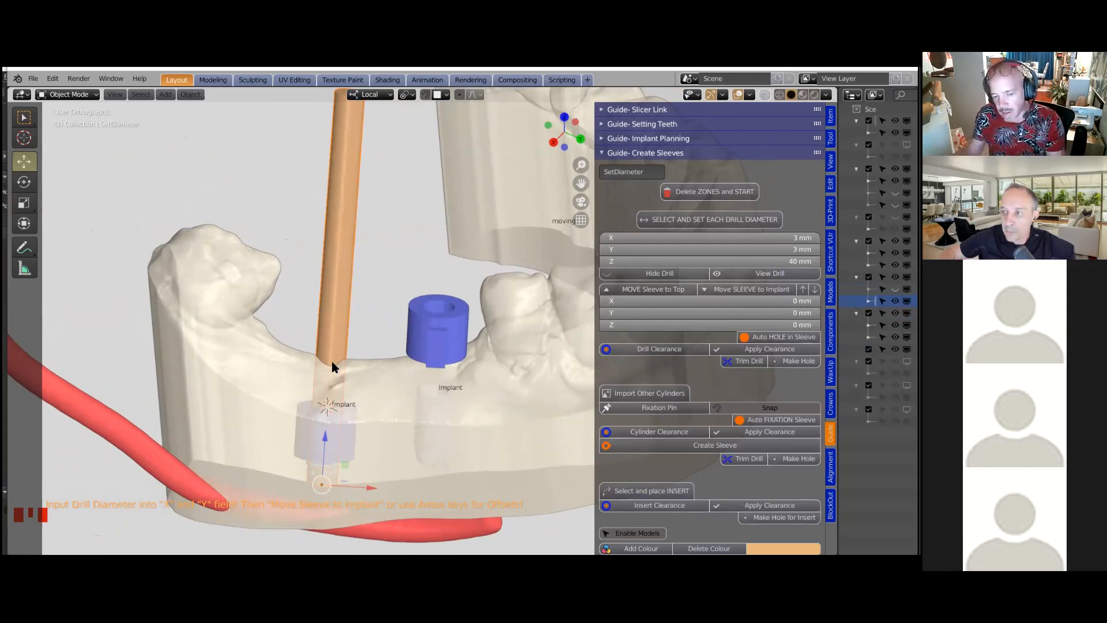
Move the sleeve to the implant with the 3 mm drill and set its Z offset to 9 mm
{"action": "scroll", "coordinate": [333, 364], "scroll_direction": "down", "scroll_amount": 2}
{"action": "mouse_move", "coordinate": [346, 368]}
{"action": "middle_mouse_down"}
{"action": "mouse_move", "coordinate": [352, 396]}
{"action": "mouse_move", "coordinate": [355, 387]}
{"action": "middle_mouse_up"}
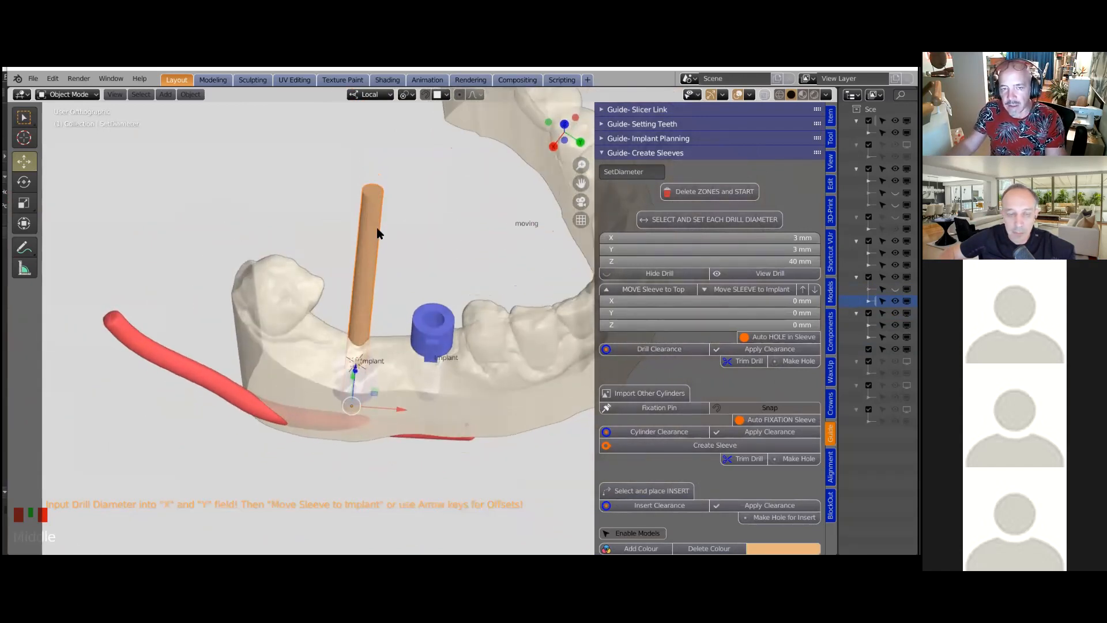
{"action": "scroll", "coordinate": [368, 374], "scroll_direction": "up", "scroll_amount": 5}
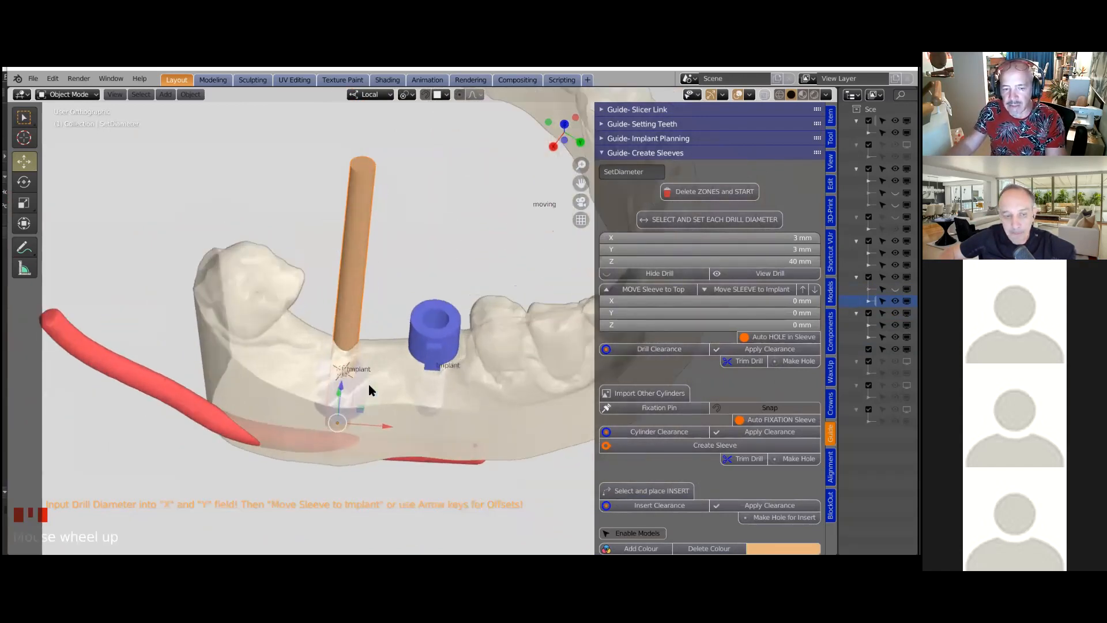
{"action": "middle_click_drag", "start_coordinate": [369, 340], "coordinate": [710, 346]}
{"action": "scroll", "coordinate": [369, 339], "scroll_direction": "down", "scroll_amount": 3}
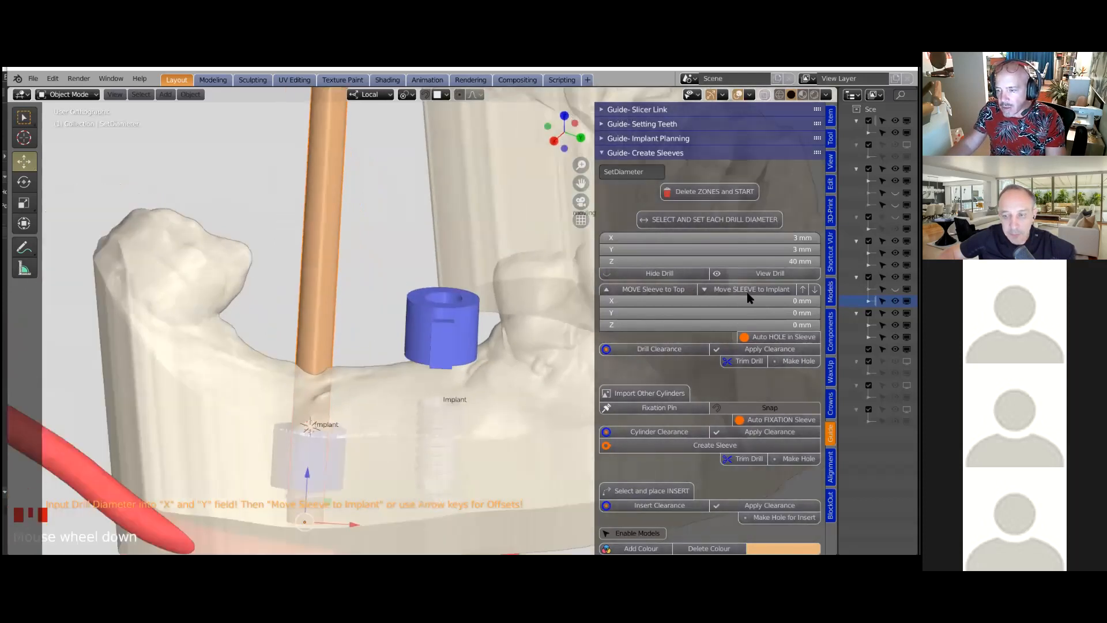
{"action": "left_click", "coordinate": [749, 291]}
{"action": "double_click", "coordinate": [709, 324]}
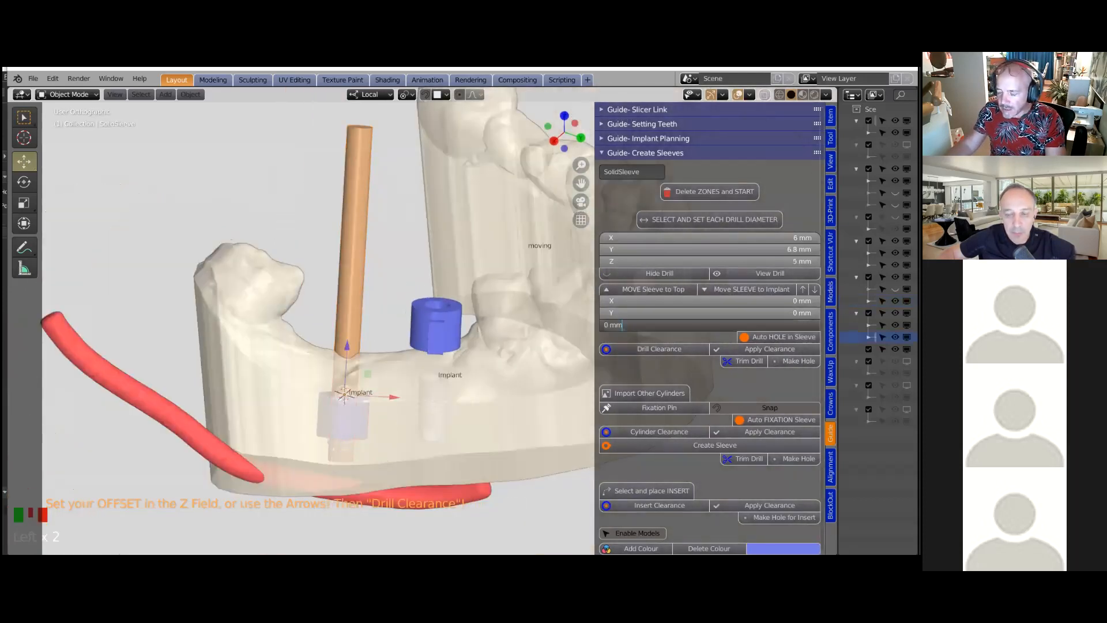
{"action": "type", "text": "9"}
{"action": "key", "text": "Return"}
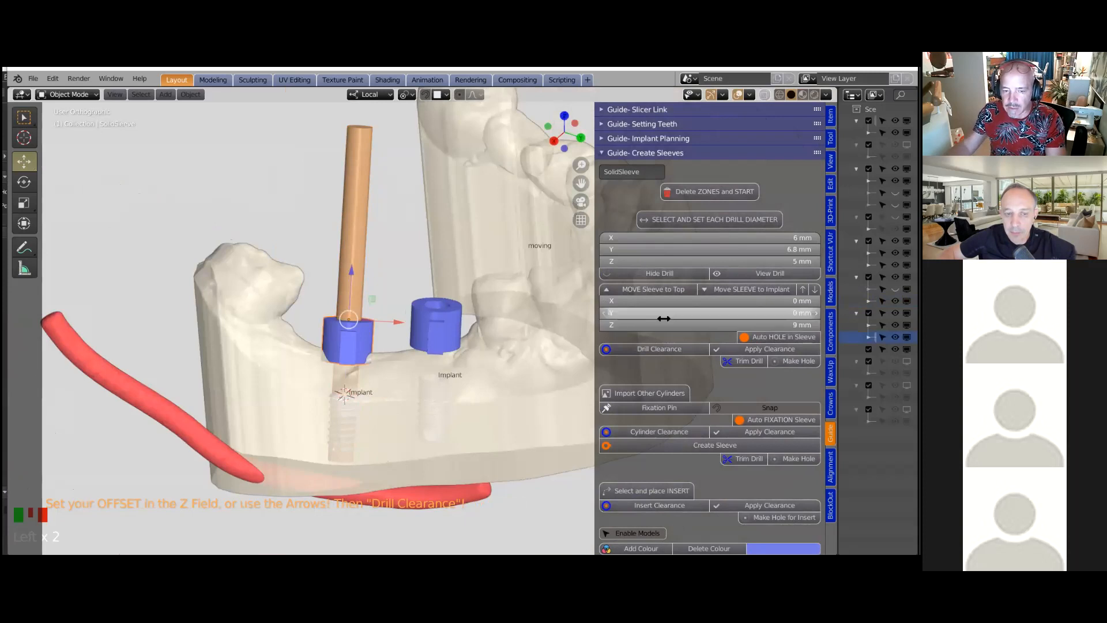
Shorten the sleeve on the 3 mm drill along its local Z axis to about 3 mm
{"action": "scroll", "coordinate": [369, 358], "scroll_direction": "up", "scroll_amount": 2}
{"action": "middle_click_drag", "start_coordinate": [378, 327], "coordinate": [454, 334], "text": "shift"}
{"action": "scroll", "coordinate": [376, 318], "scroll_direction": "up", "scroll_amount": 3}
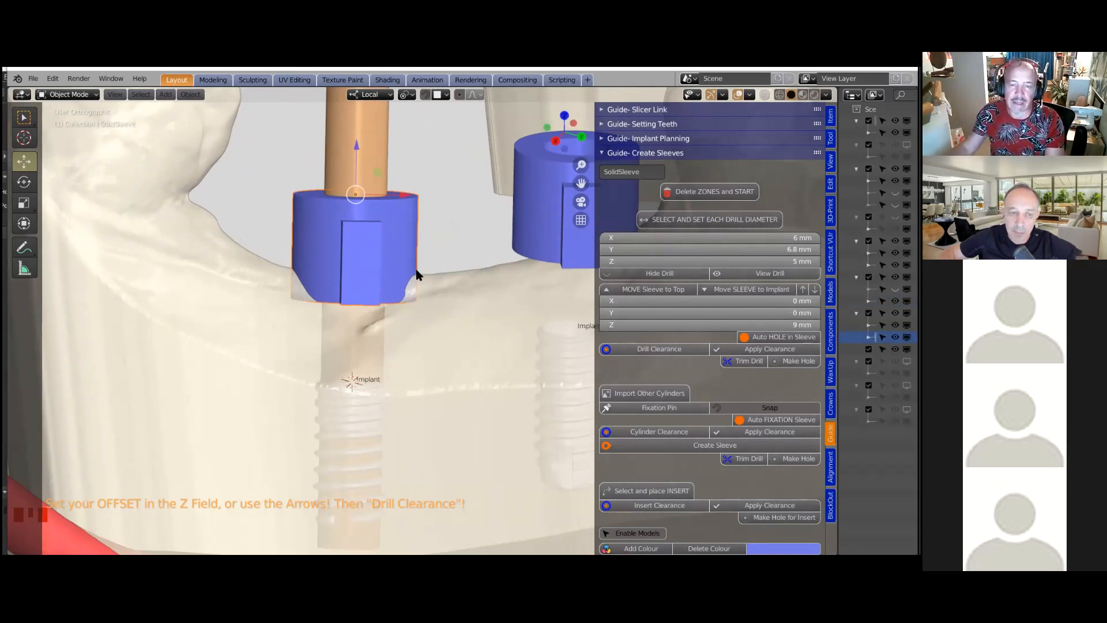
{"action": "scroll", "coordinate": [455, 265], "scroll_direction": "down", "scroll_amount": 2}
{"action": "scroll", "coordinate": [469, 261], "scroll_direction": "up", "scroll_amount": 2}
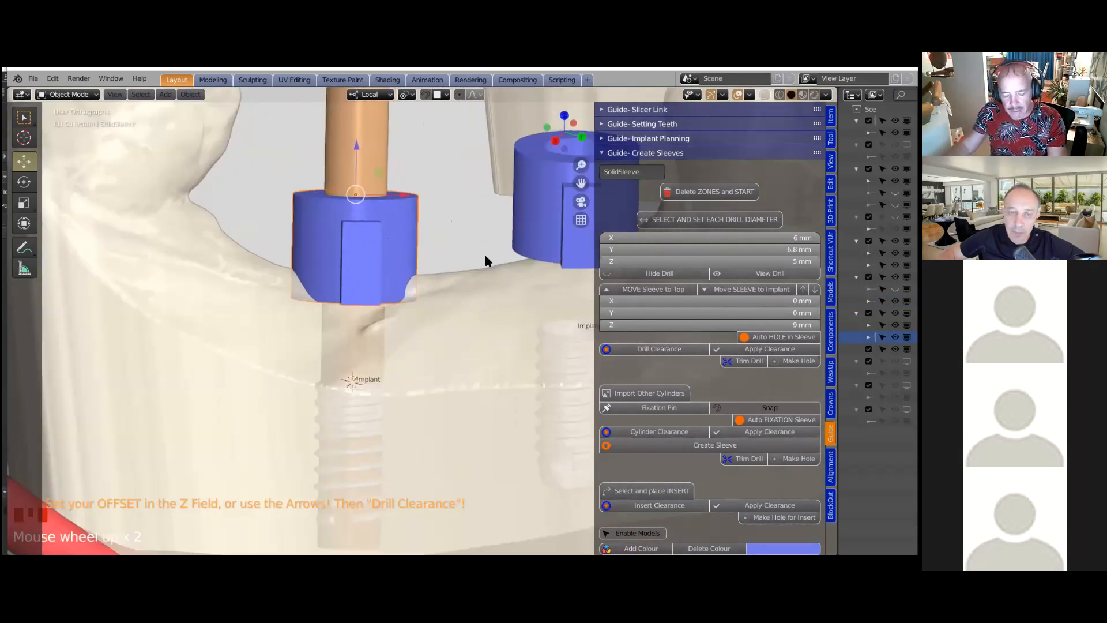
{"action": "key", "text": "s"}
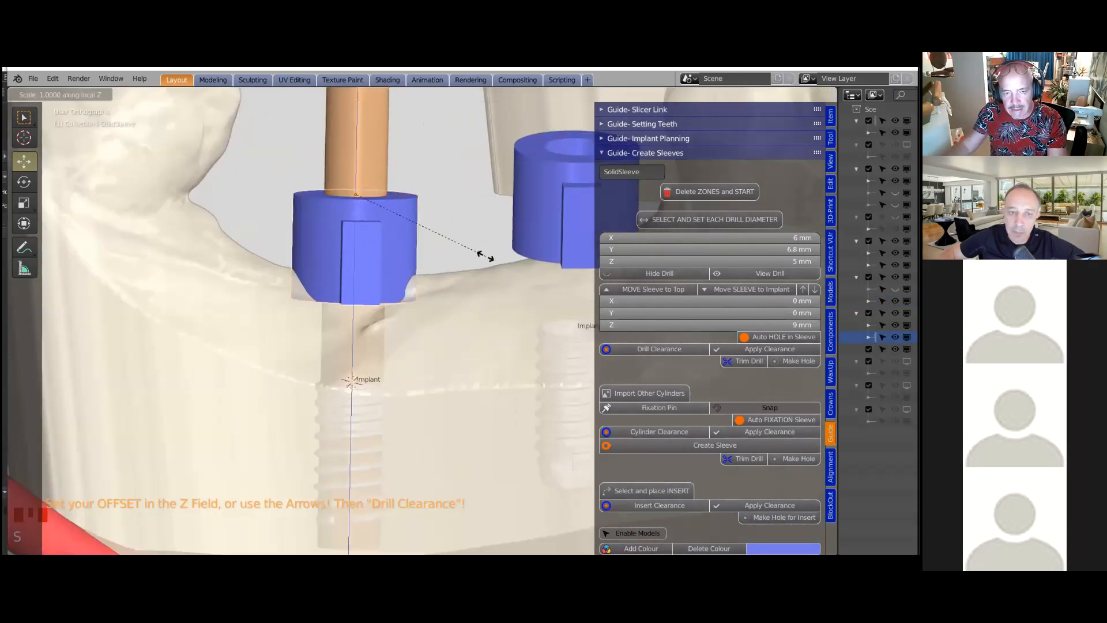
{"action": "left_click", "coordinate": [430, 234]}
{"action": "middle_click_drag", "start_coordinate": [430, 233], "coordinate": [483, 242]}
Scale the shortened sleeve up slightly in all directions to about 6.07 × 6.88 × 3.01 mm
{"action": "key", "text": "s"}
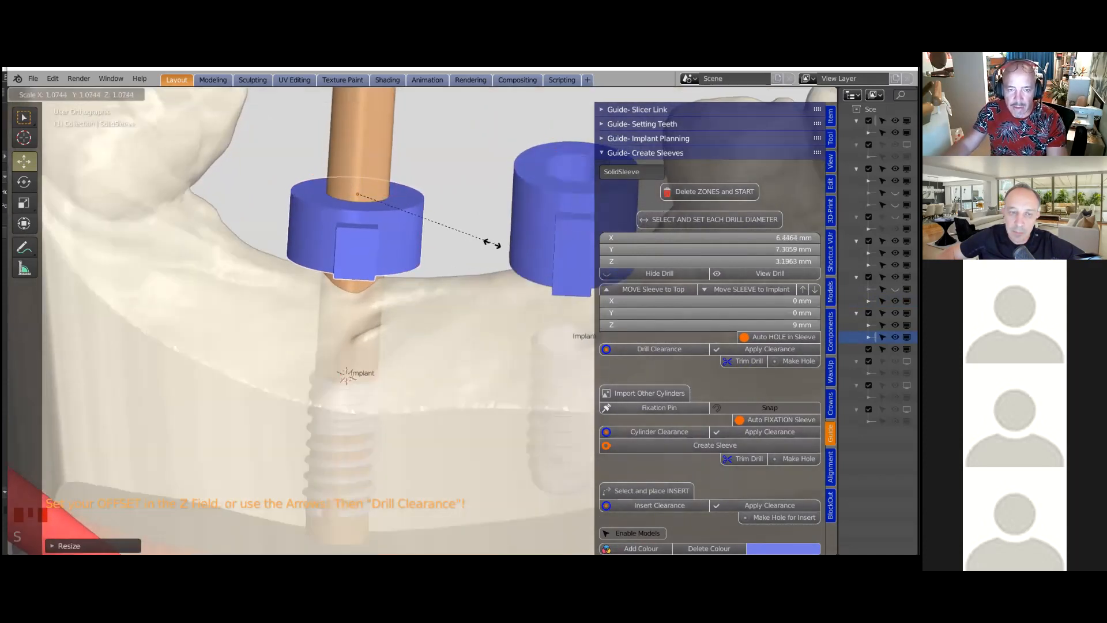
{"action": "left_click", "coordinate": [468, 256]}
{"action": "middle_click_drag", "start_coordinate": [441, 256], "coordinate": [404, 228]}
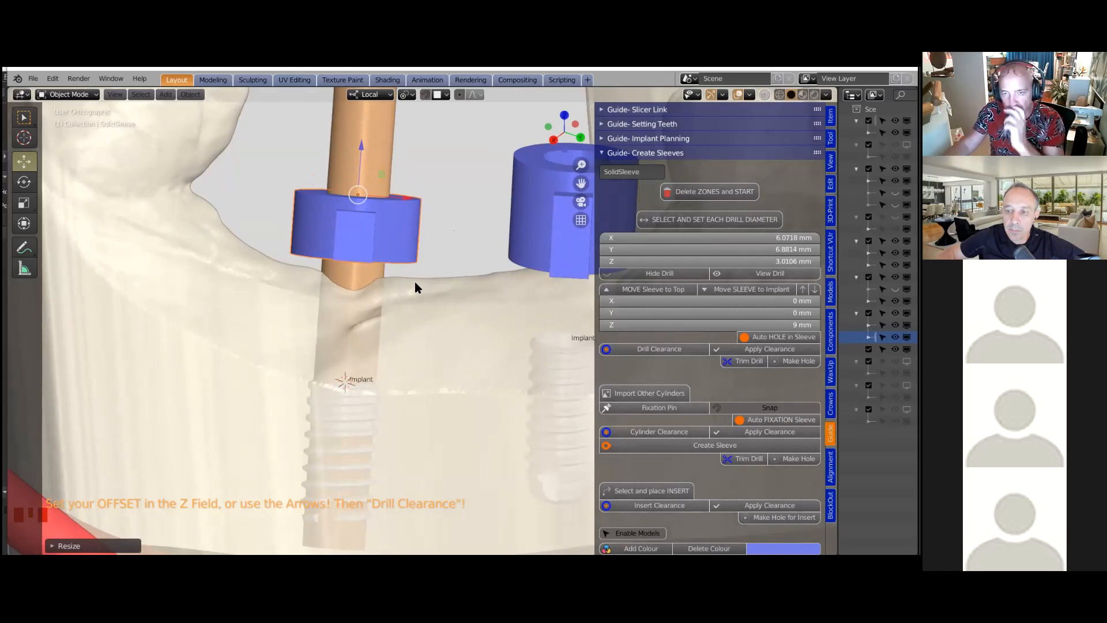
{"action": "middle_click_drag", "start_coordinate": [416, 284], "coordinate": [419, 297]}
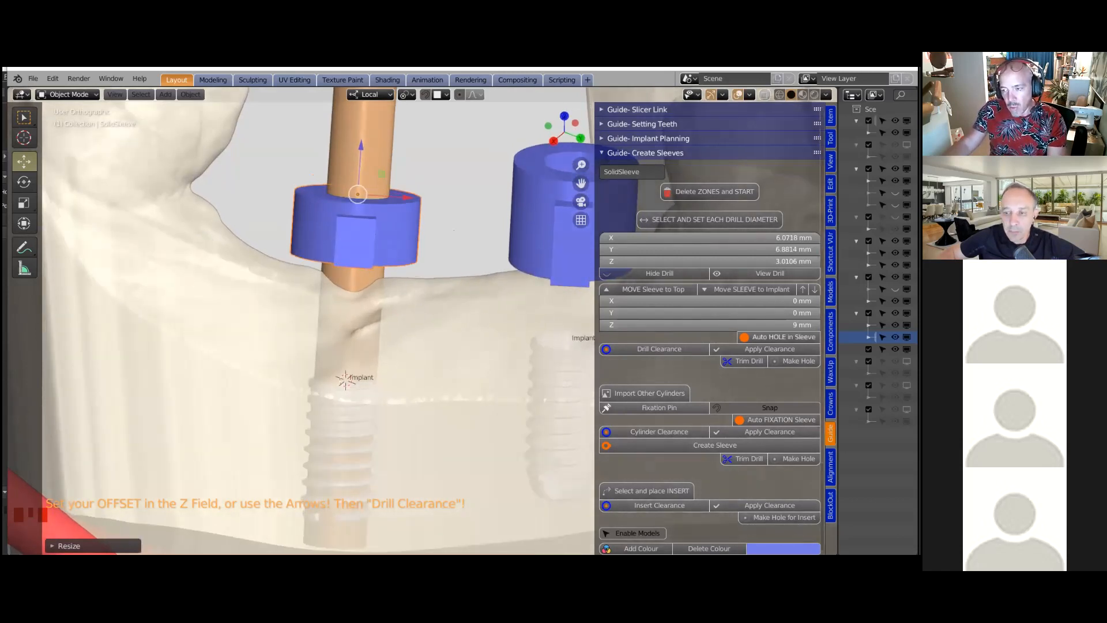
Cut the drill hole in the shortened sleeve with Auto HOLE in Sleeve, and save the project file
{"action": "left_click", "coordinate": [778, 337]}
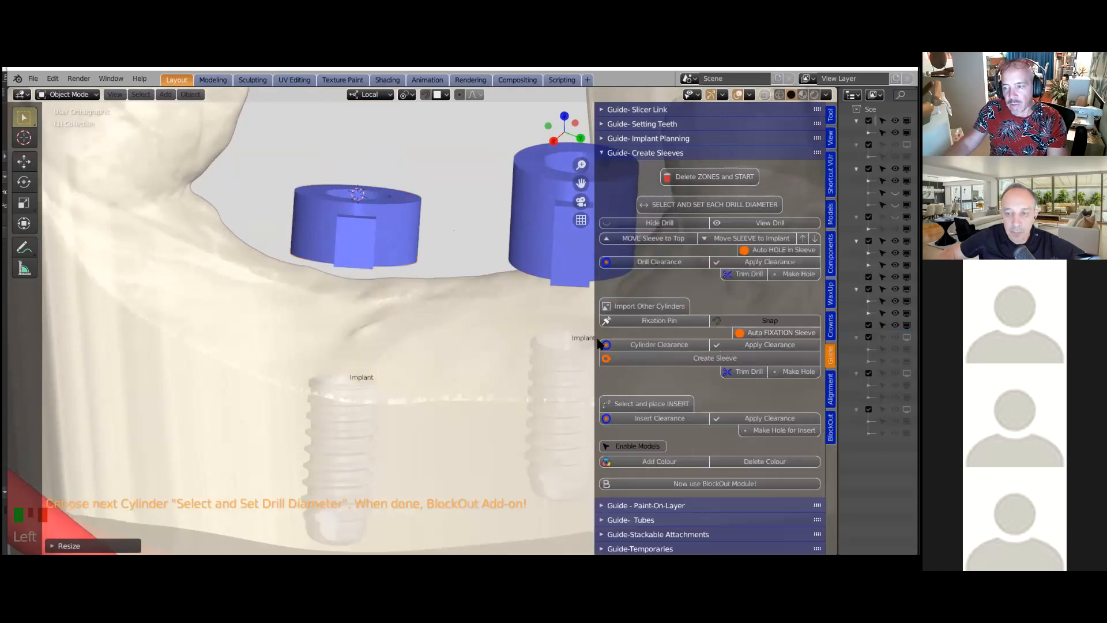
{"action": "scroll", "coordinate": [424, 257], "scroll_direction": "down", "scroll_amount": 5}
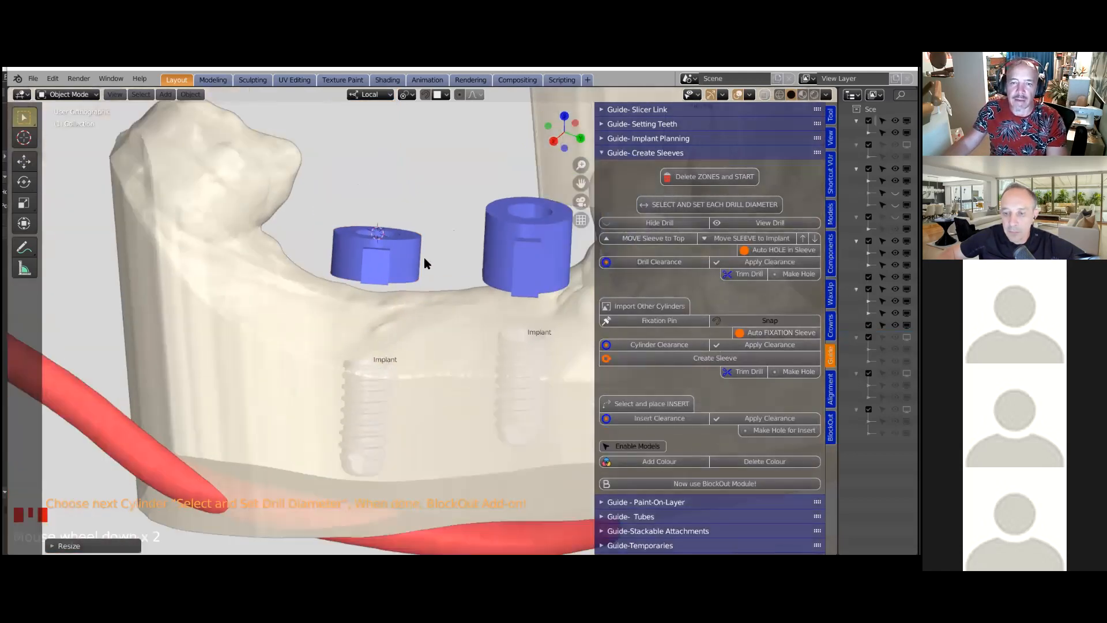
{"action": "middle_click_drag", "start_coordinate": [417, 309], "coordinate": [416, 316]}
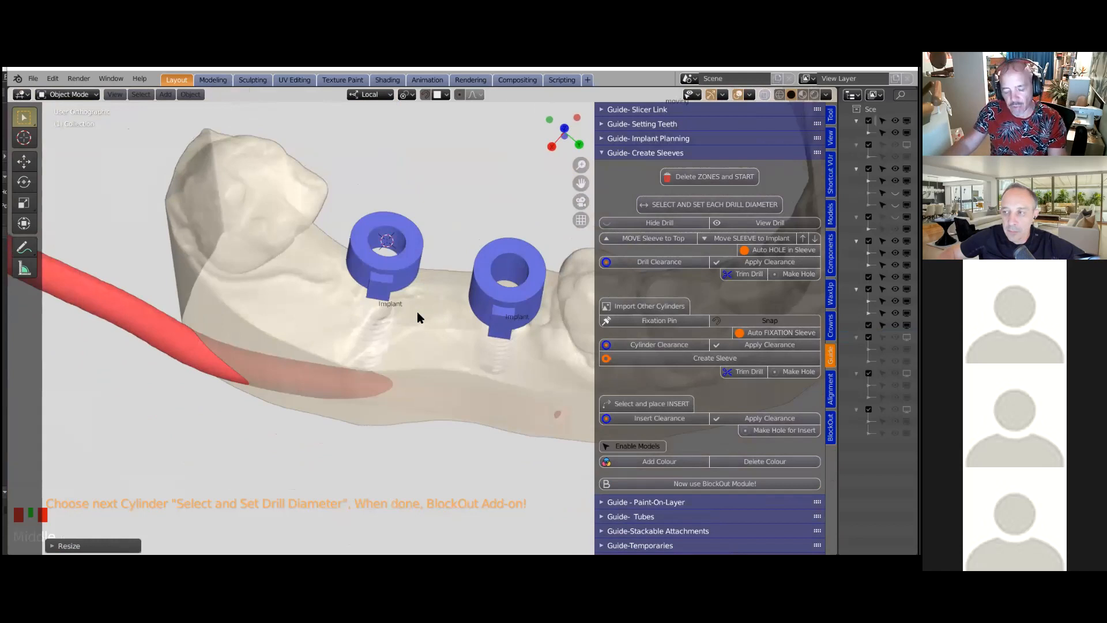
{"action": "scroll", "coordinate": [417, 311], "scroll_direction": "up", "scroll_amount": 2}
{"action": "middle_click_drag", "start_coordinate": [382, 377], "coordinate": [372, 320], "text": "shift"}
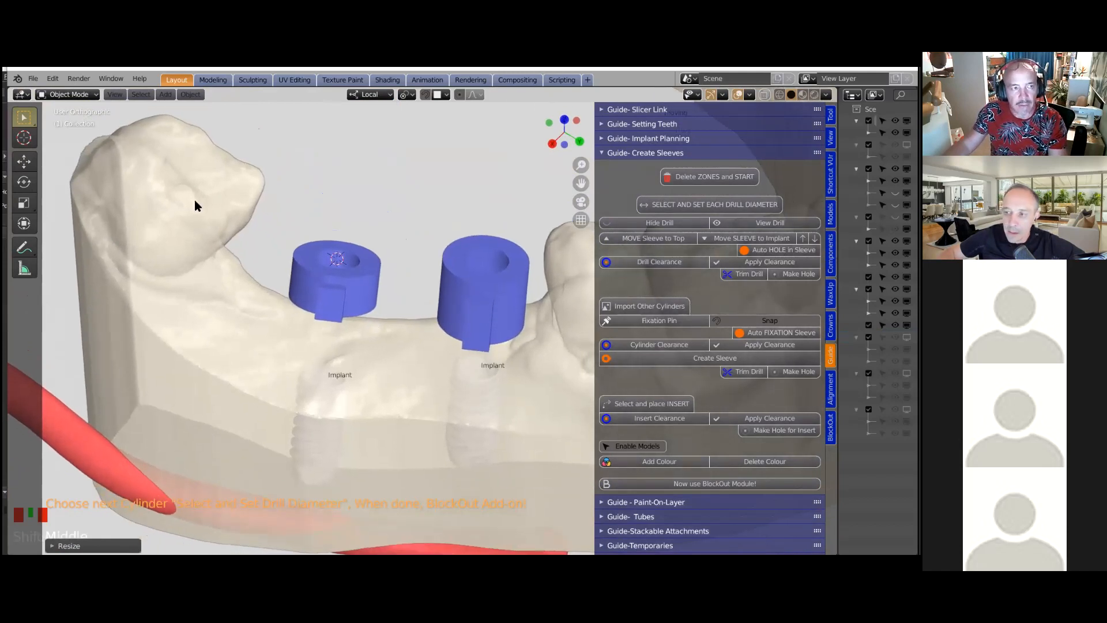
{"action": "left_click", "coordinate": [33, 78]}
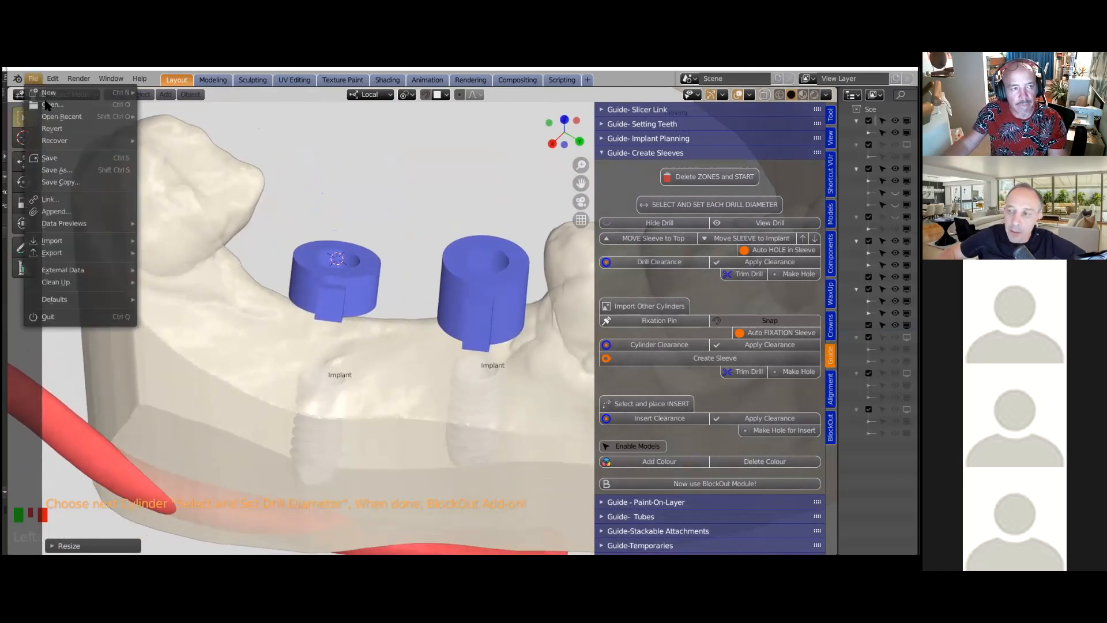
{"action": "left_click", "coordinate": [70, 161]}
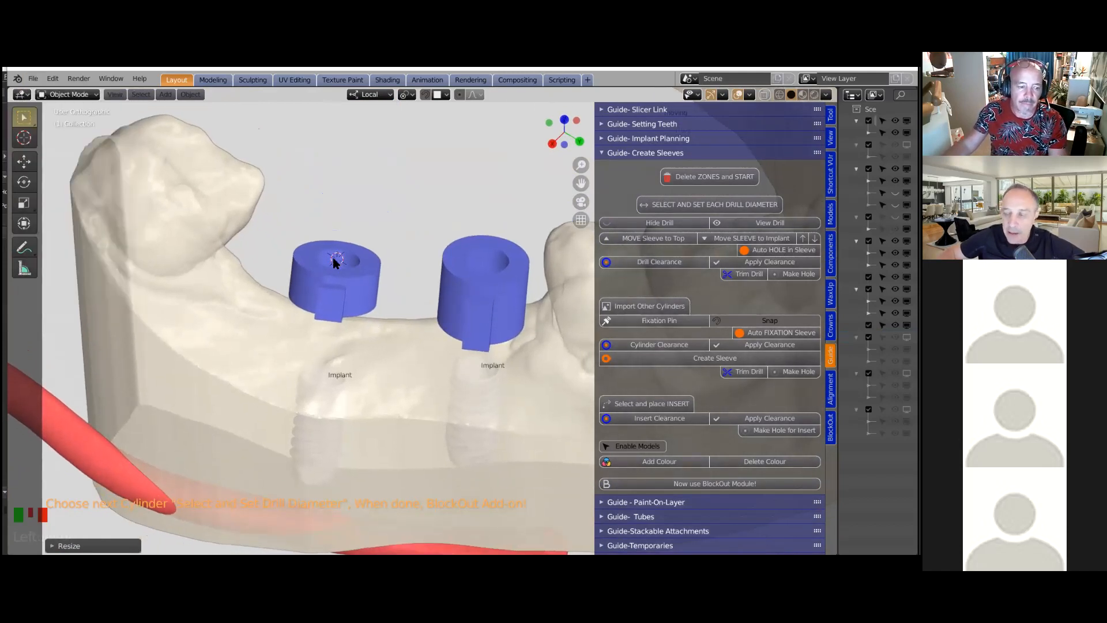
Choose the STECO Guide Sleeve Cutters library in the component asset manager with the category Mis - Standard, Narrow
{"action": "middle_click_drag", "start_coordinate": [335, 257], "coordinate": [370, 316]}
{"action": "middle_click_drag", "start_coordinate": [385, 252], "coordinate": [372, 274]}
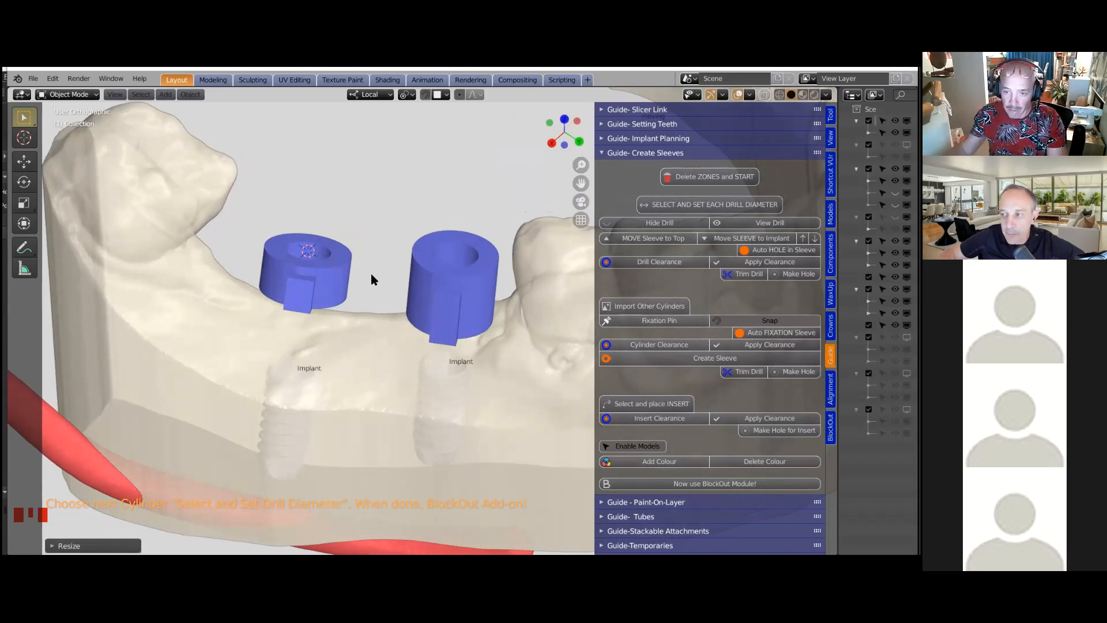
{"action": "middle_click_drag", "start_coordinate": [371, 274], "coordinate": [369, 276], "text": "shift"}
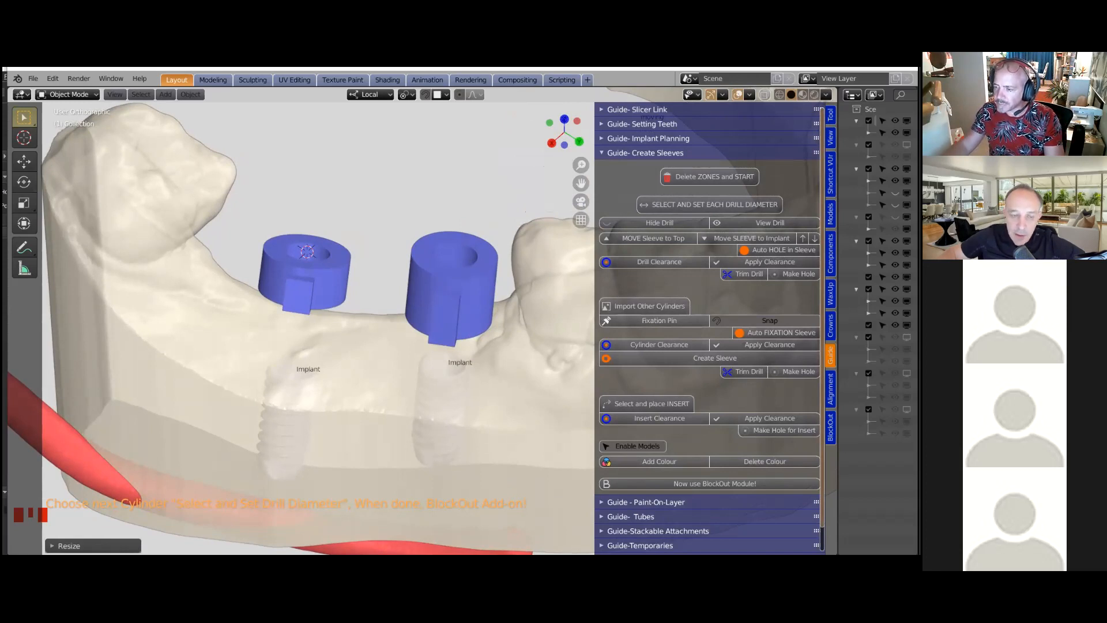
{"action": "left_click", "coordinate": [830, 253]}
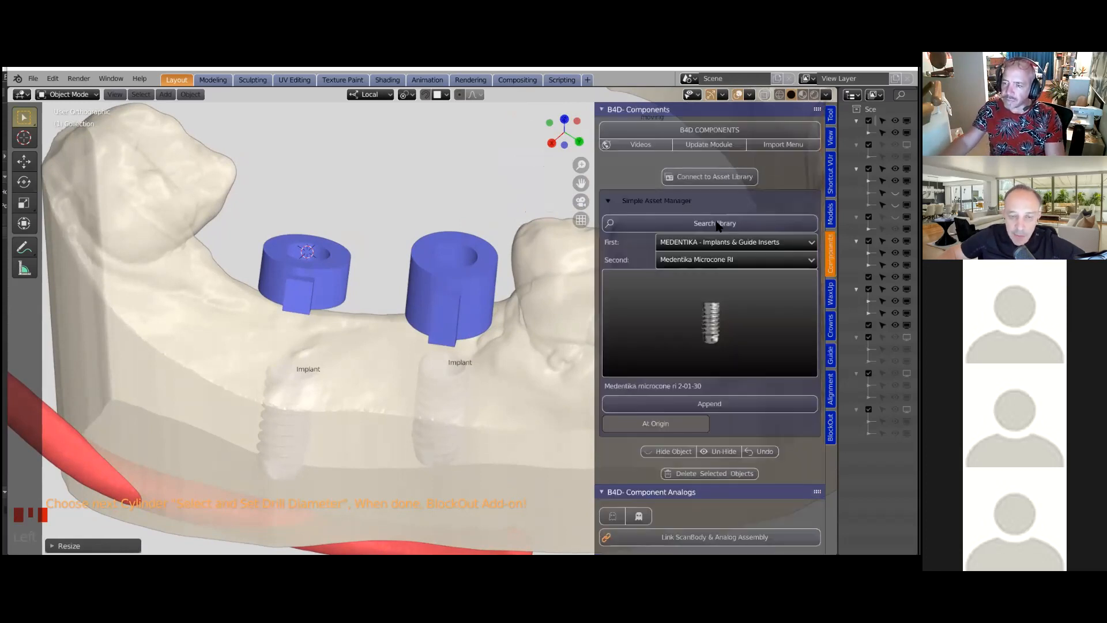
{"action": "left_click", "coordinate": [719, 243]}
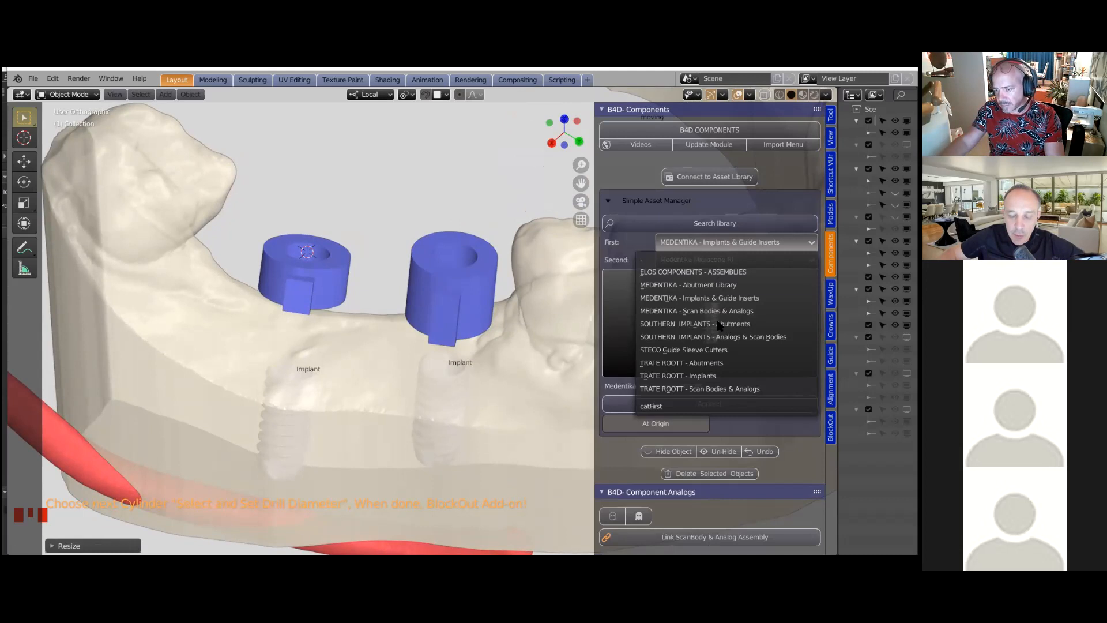
{"action": "left_click", "coordinate": [719, 350]}
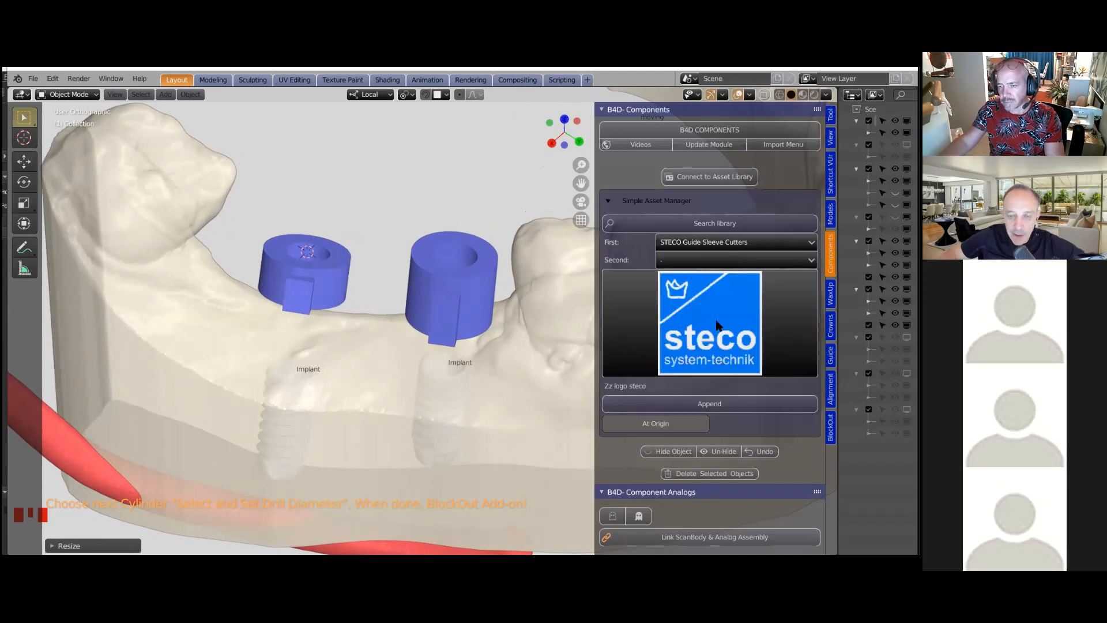
{"action": "left_click", "coordinate": [722, 261]}
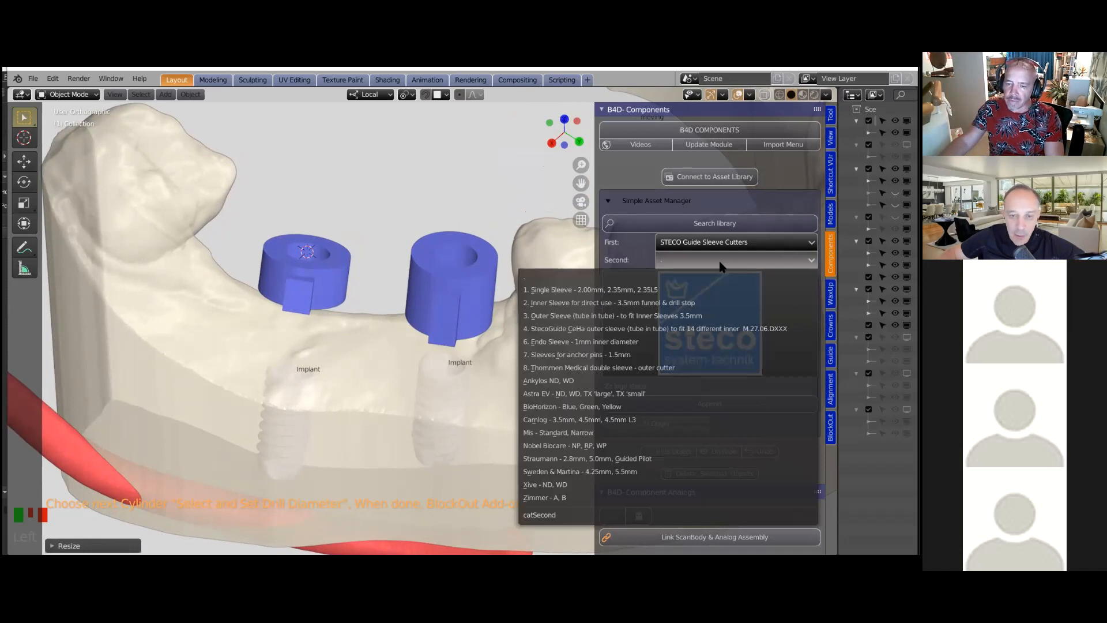
{"action": "left_click", "coordinate": [624, 433]}
{"action": "scroll", "coordinate": [416, 320], "scroll_direction": "down", "scroll_amount": 6}
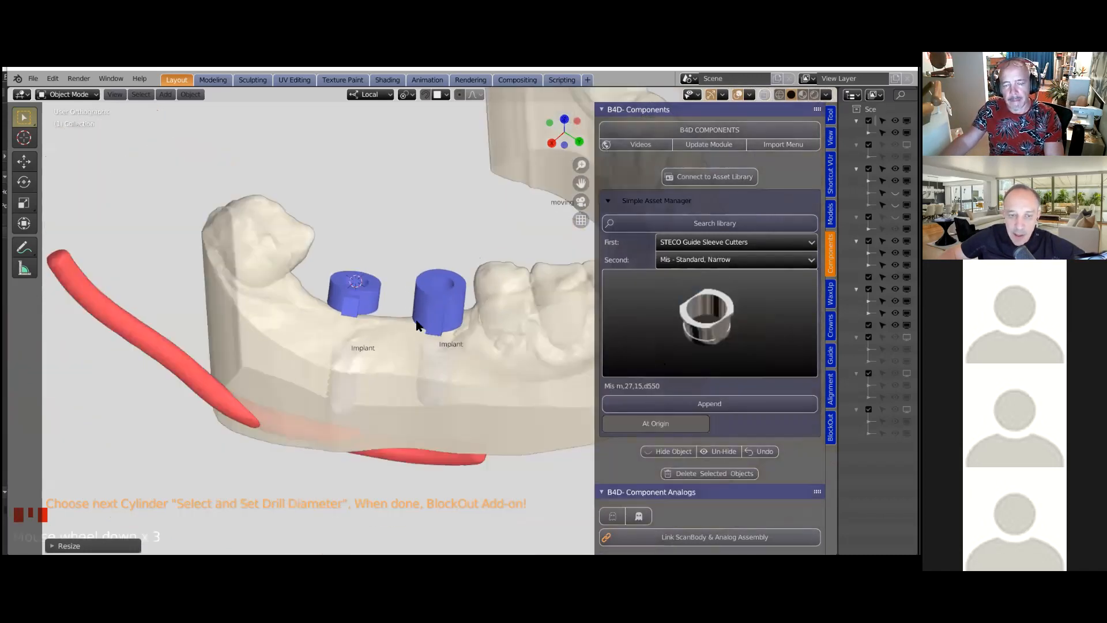
{"action": "middle_click_drag", "start_coordinate": [389, 319], "coordinate": [382, 391]}
{"action": "scroll", "coordinate": [419, 332], "scroll_direction": "up", "scroll_amount": 6}
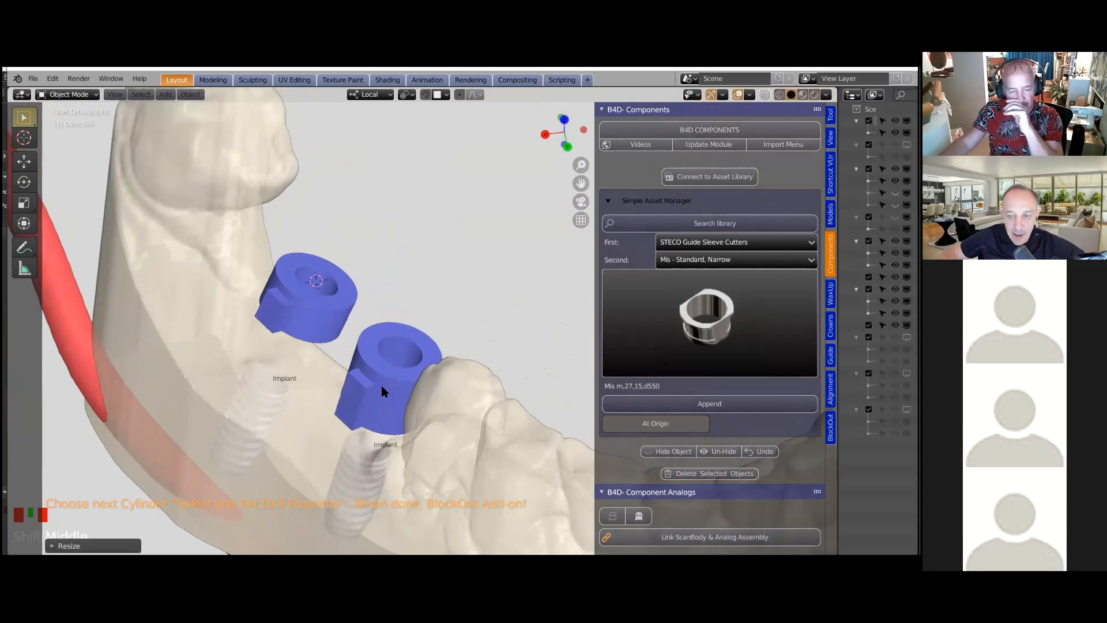
{"action": "scroll", "coordinate": [381, 391], "scroll_direction": "down", "scroll_amount": 2}
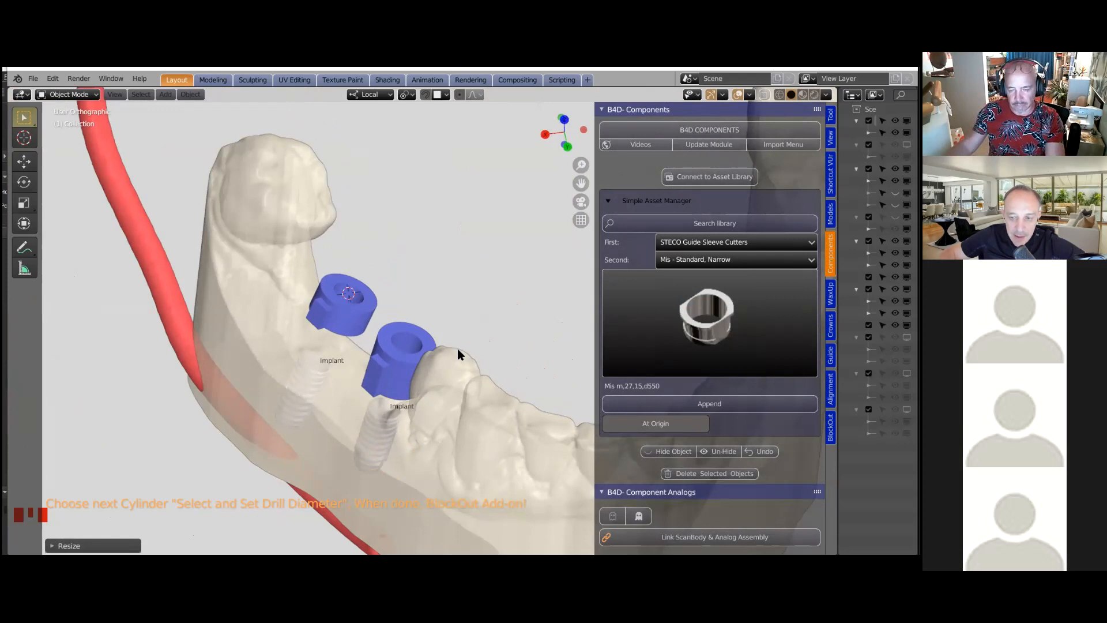
{"action": "scroll", "coordinate": [458, 348], "scroll_direction": "up", "scroll_amount": 2}
{"action": "scroll", "coordinate": [458, 348], "scroll_direction": "down", "scroll_amount": 2}
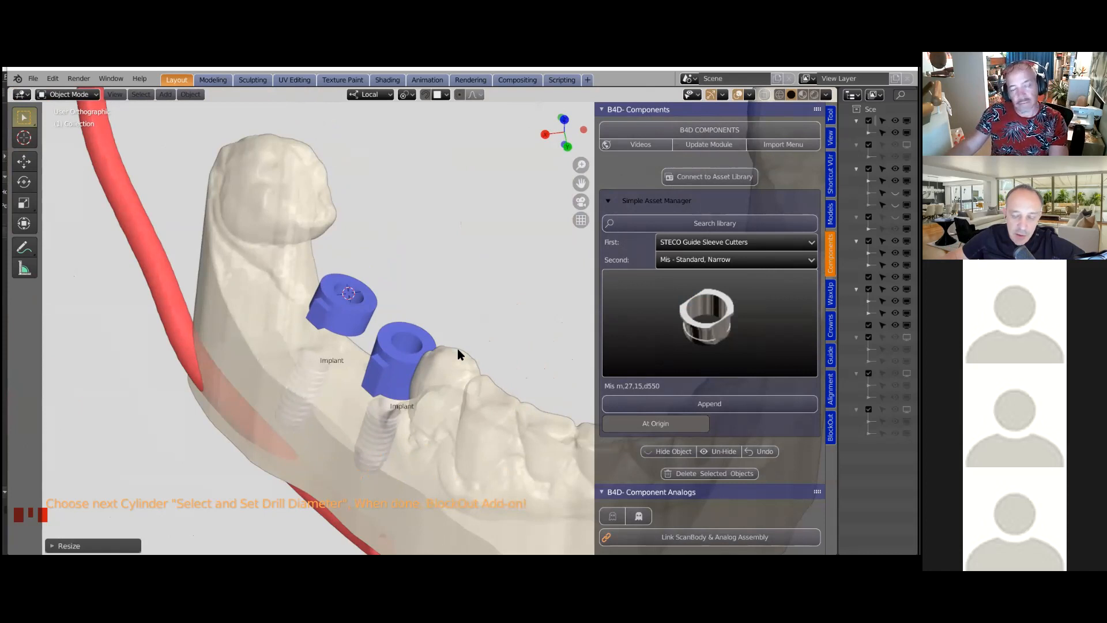
Pick the cutter Mis narrow m,27,15,d400 from the STECO library and append it to the scene
{"action": "scroll", "coordinate": [458, 349], "scroll_direction": "down", "scroll_amount": 3}
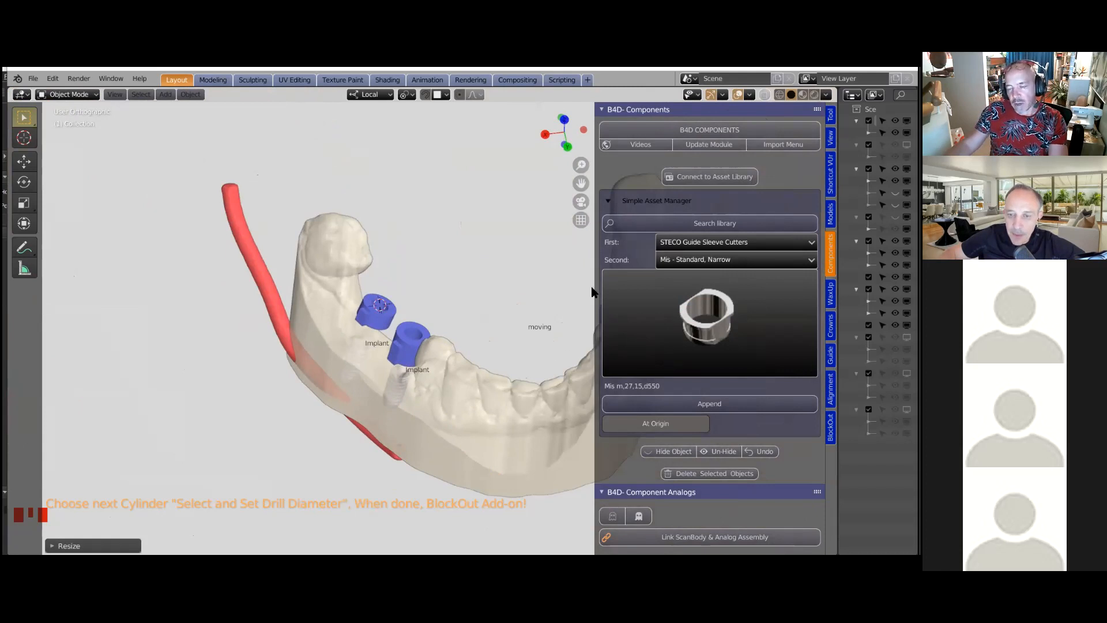
{"action": "scroll", "coordinate": [448, 331], "scroll_direction": "up", "scroll_amount": 2}
{"action": "scroll", "coordinate": [448, 331], "scroll_direction": "down", "scroll_amount": 2}
{"action": "middle_click_drag", "start_coordinate": [540, 329], "coordinate": [466, 322], "text": "shift"}
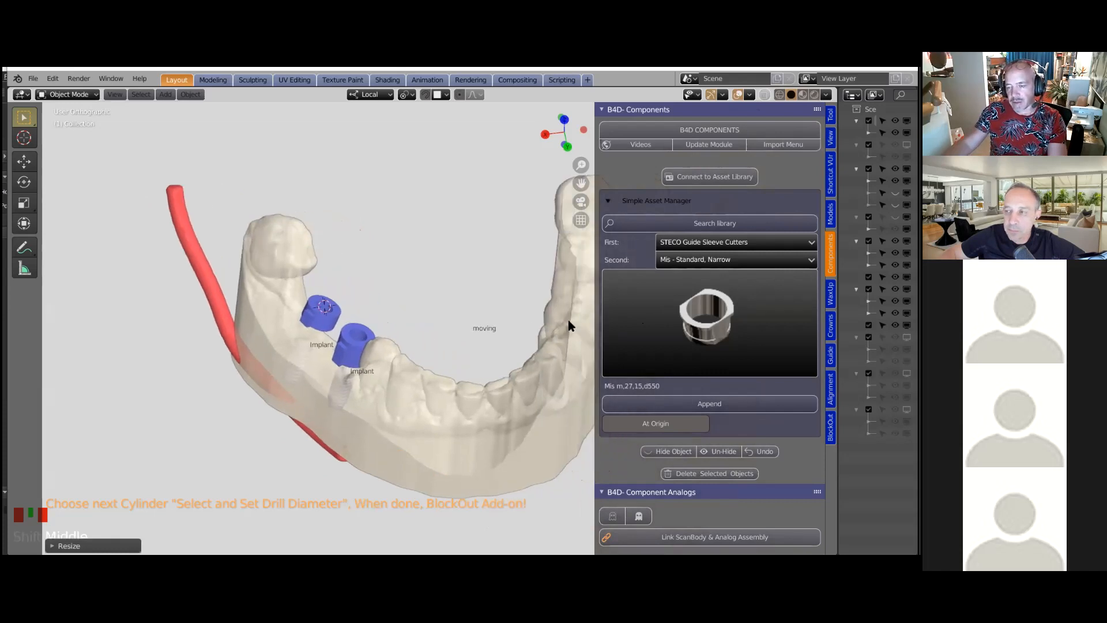
{"action": "left_click", "coordinate": [705, 311]}
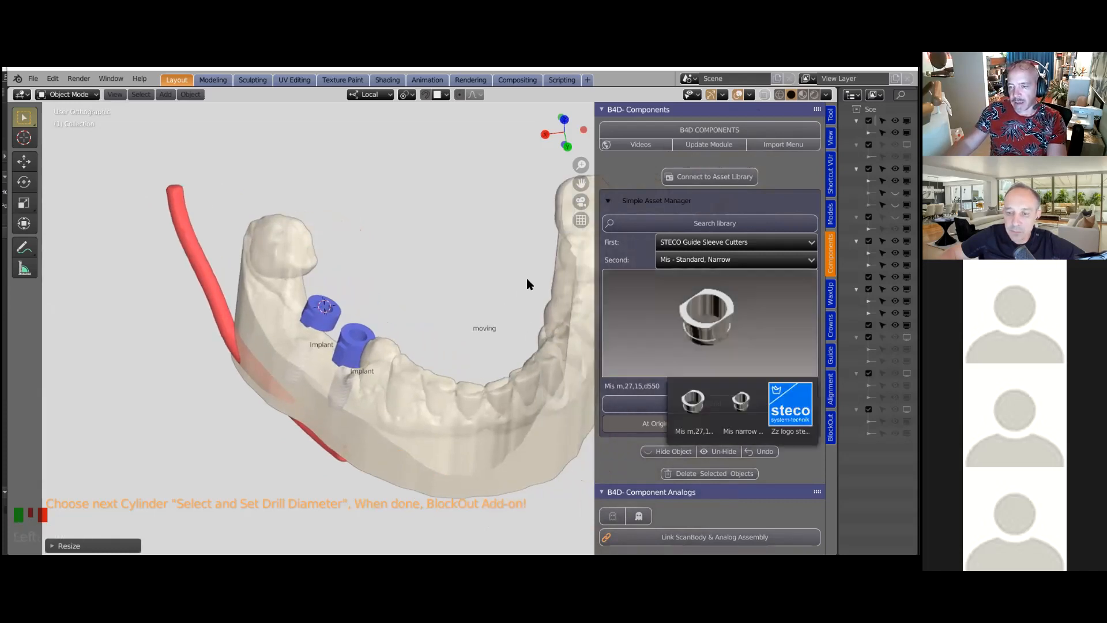
{"action": "left_click", "coordinate": [707, 320]}
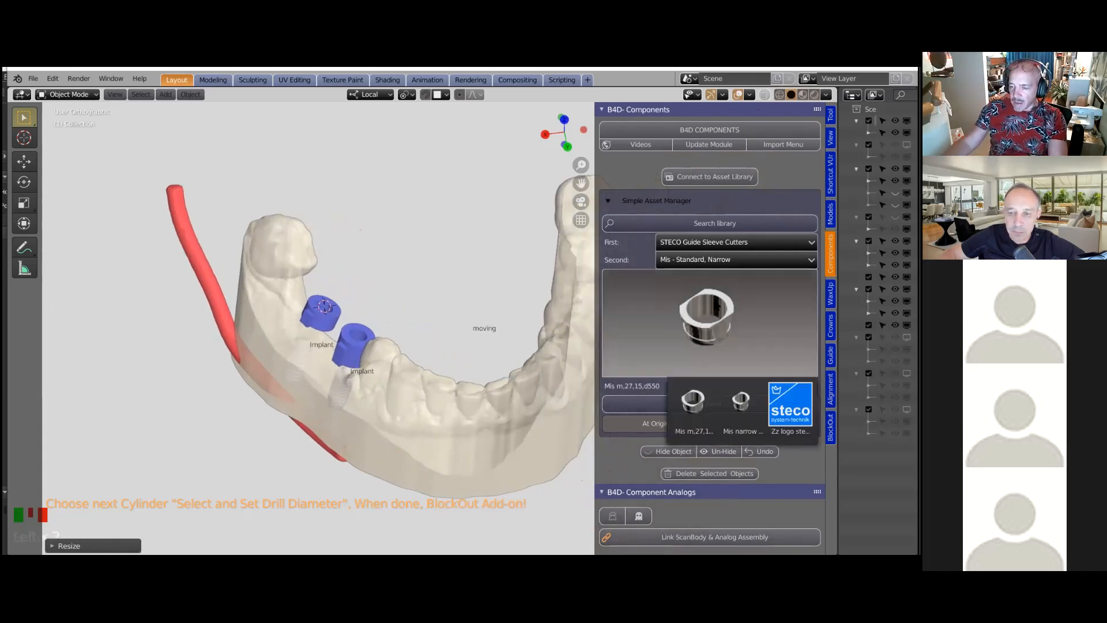
{"action": "left_click", "coordinate": [746, 399]}
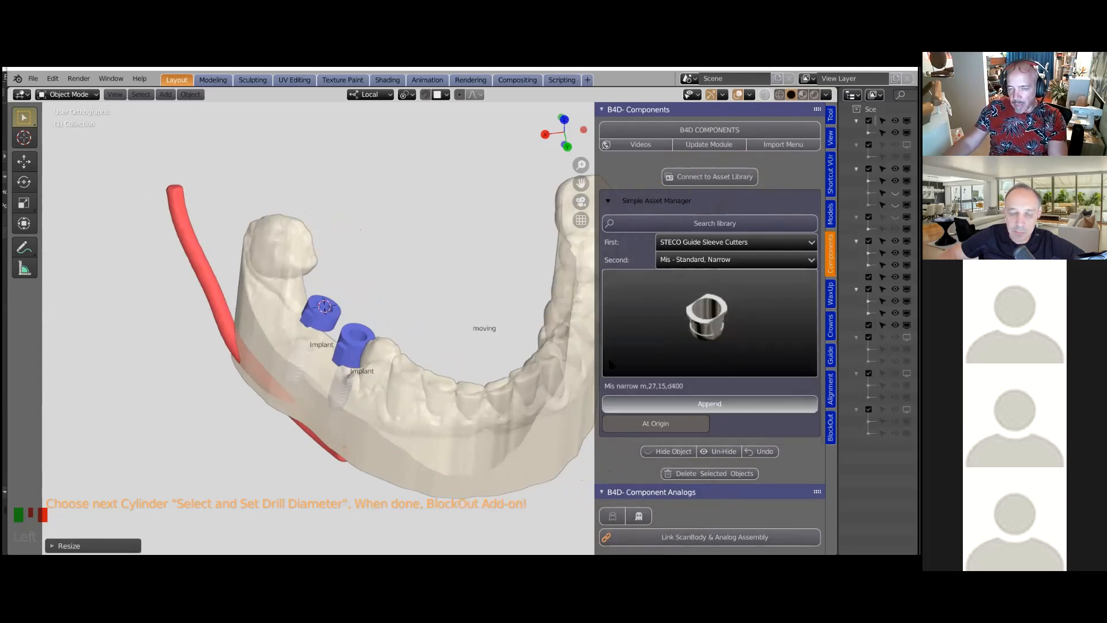
{"action": "scroll", "coordinate": [463, 327], "scroll_direction": "up", "scroll_amount": 3}
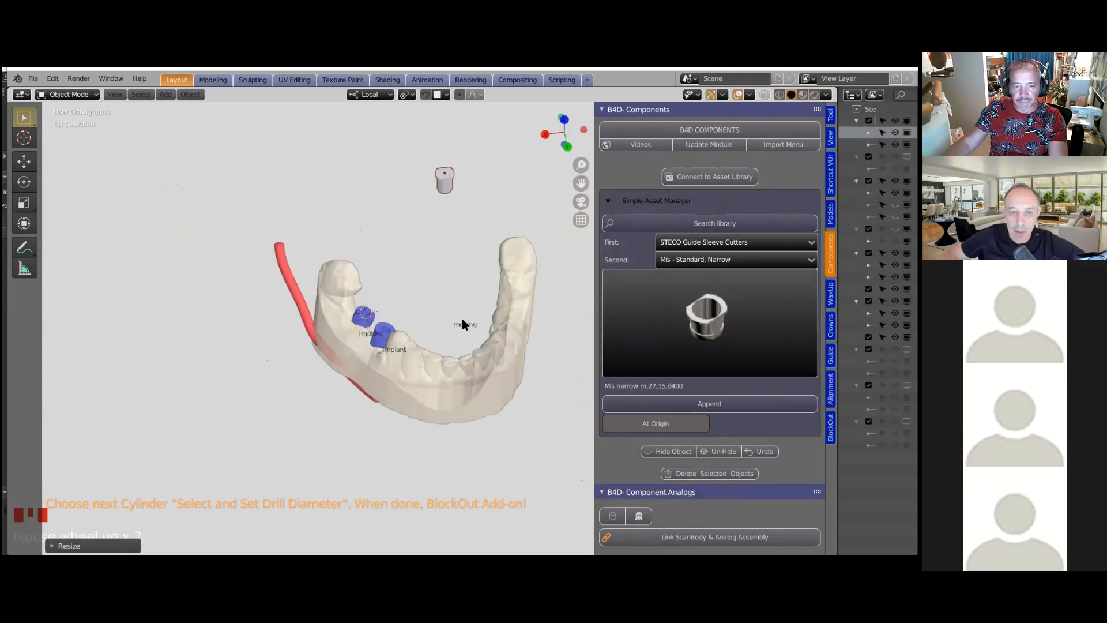
Place the appended narrow cutter as an insert in the short sleeve over the rear implant
{"action": "scroll", "coordinate": [463, 324], "scroll_direction": "up", "scroll_amount": 2}
{"action": "mouse_move", "coordinate": [452, 331]}
{"action": "middle_mouse_down", "text": "shift"}
{"action": "mouse_move", "coordinate": [440, 386]}
{"action": "mouse_move", "coordinate": [452, 312]}
{"action": "middle_mouse_up", "text": "shift"}
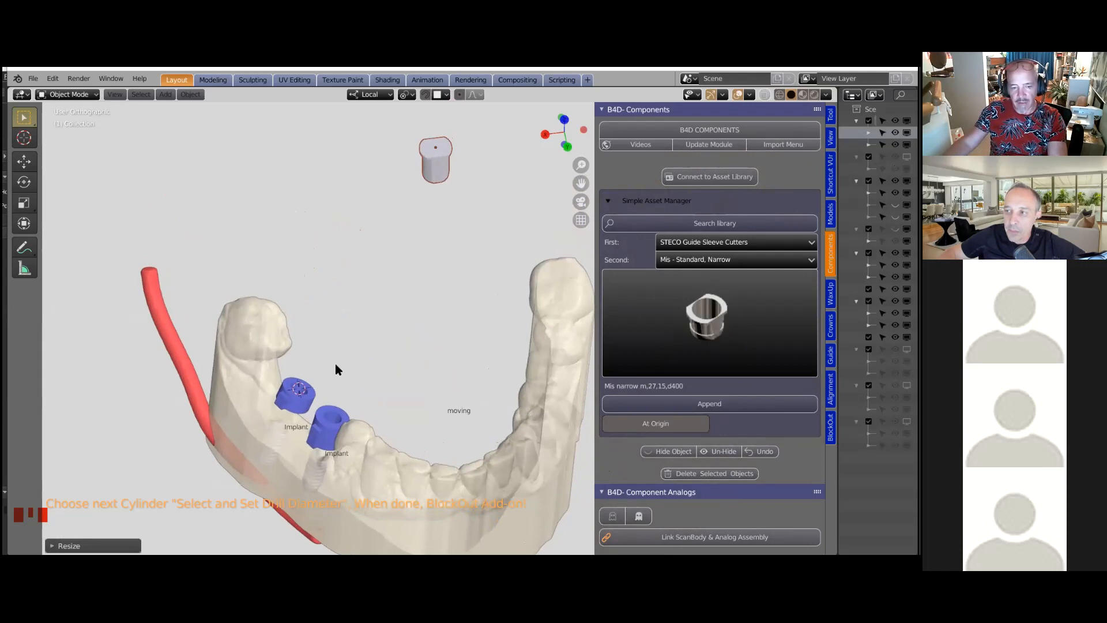
{"action": "left_click", "coordinate": [434, 151]}
{"action": "left_click", "coordinate": [306, 406]}
{"action": "middle_click_drag", "start_coordinate": [369, 392], "coordinate": [371, 365], "text": "shift"}
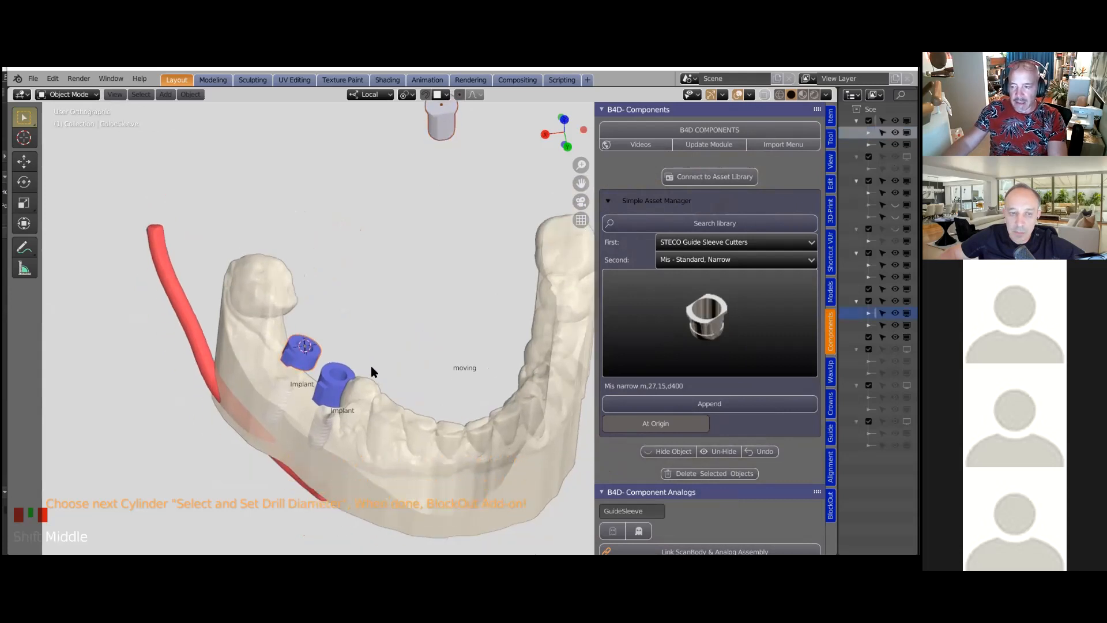
{"action": "left_click", "coordinate": [831, 432]}
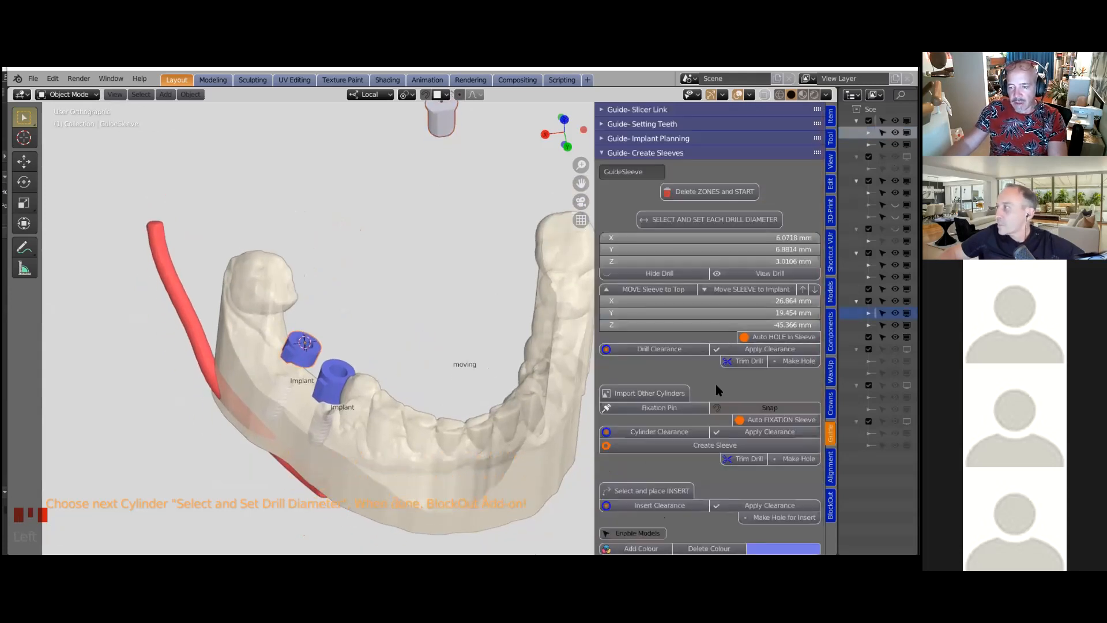
{"action": "scroll", "coordinate": [718, 391], "scroll_direction": "down", "scroll_amount": 7}
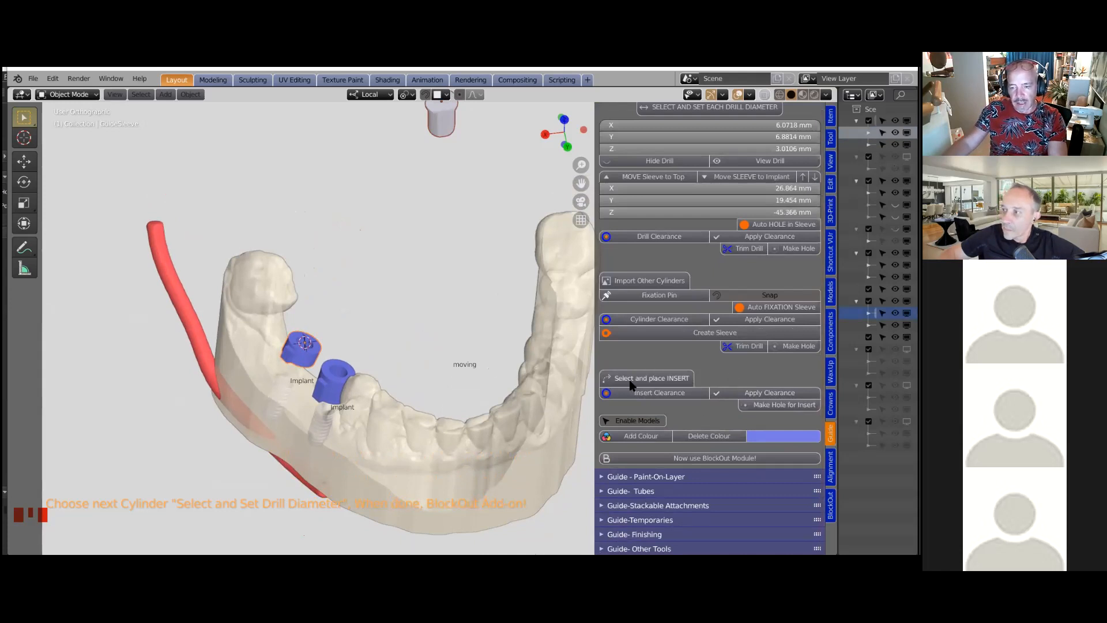
{"action": "left_click", "coordinate": [648, 382]}
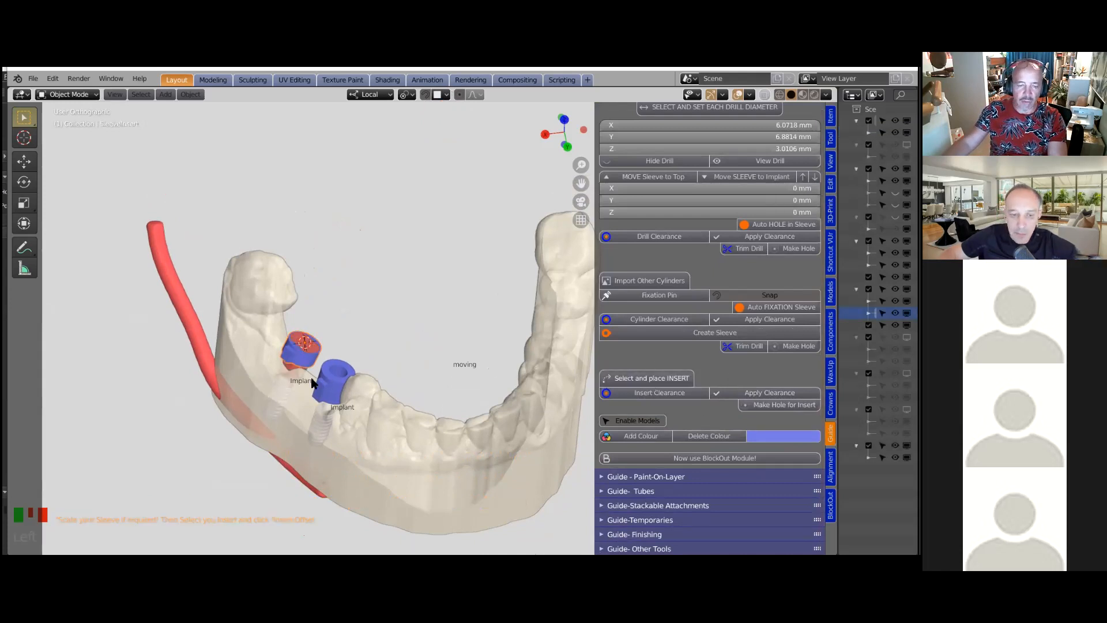
Examine how the insert fits inside the short sleeve and how much sleeve wall surrounds it
{"action": "scroll", "coordinate": [312, 383], "scroll_direction": "up", "scroll_amount": 2}
{"action": "middle_click_drag", "start_coordinate": [343, 373], "coordinate": [350, 433], "text": "shift"}
{"action": "scroll", "coordinate": [342, 398], "scroll_direction": "up", "scroll_amount": 4}
{"action": "middle_click", "coordinate": [348, 418]}
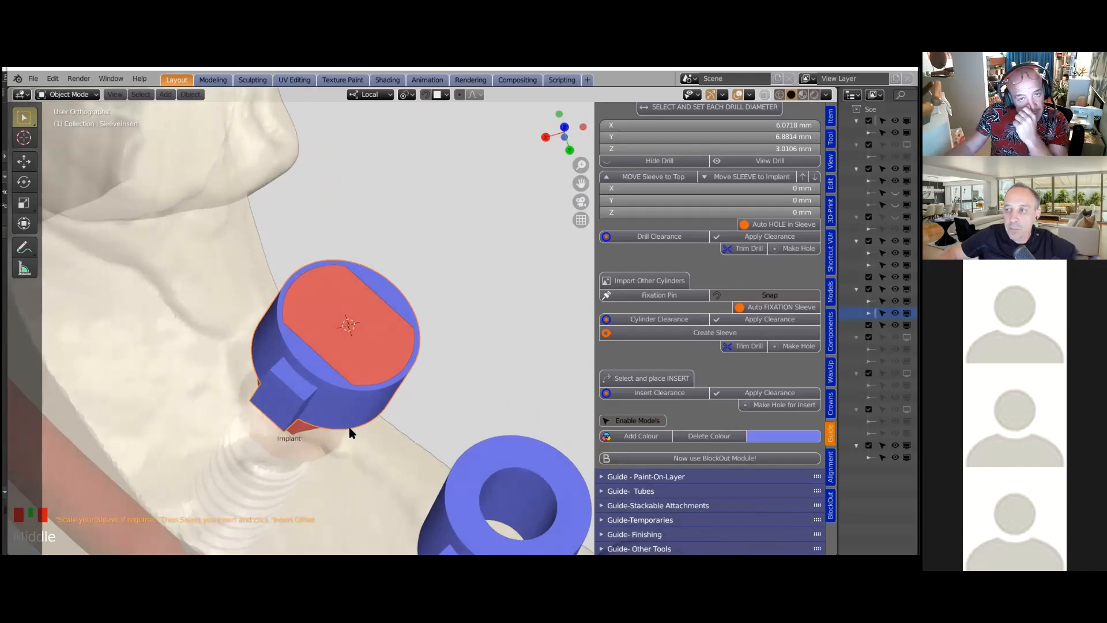
{"action": "scroll", "coordinate": [410, 395], "scroll_direction": "up", "scroll_amount": 3}
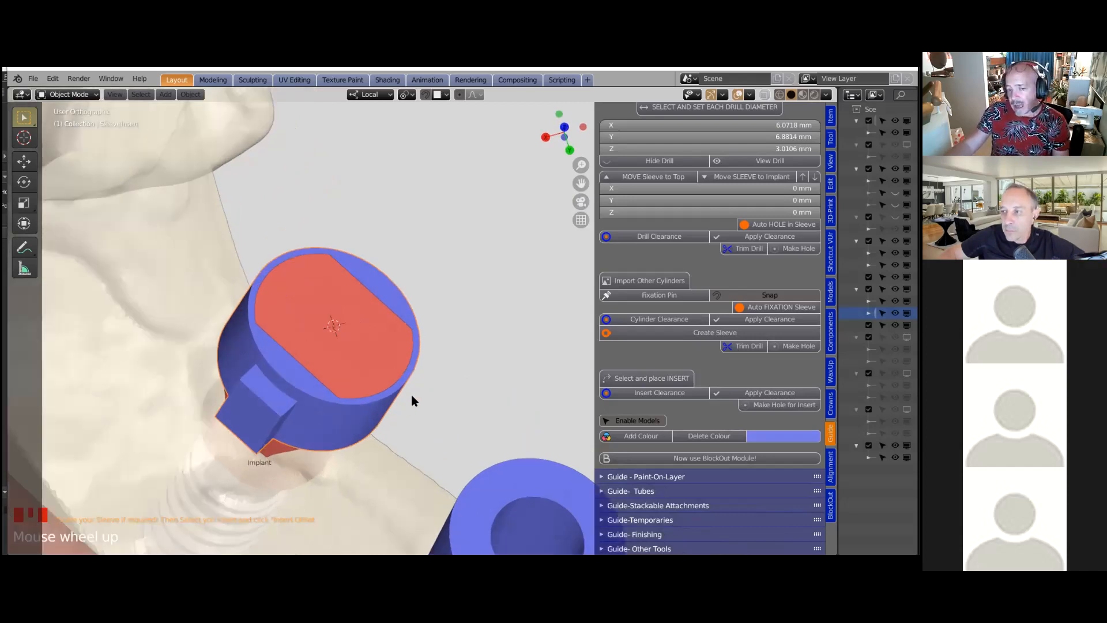
{"action": "scroll", "coordinate": [403, 402], "scroll_direction": "up", "scroll_amount": 4}
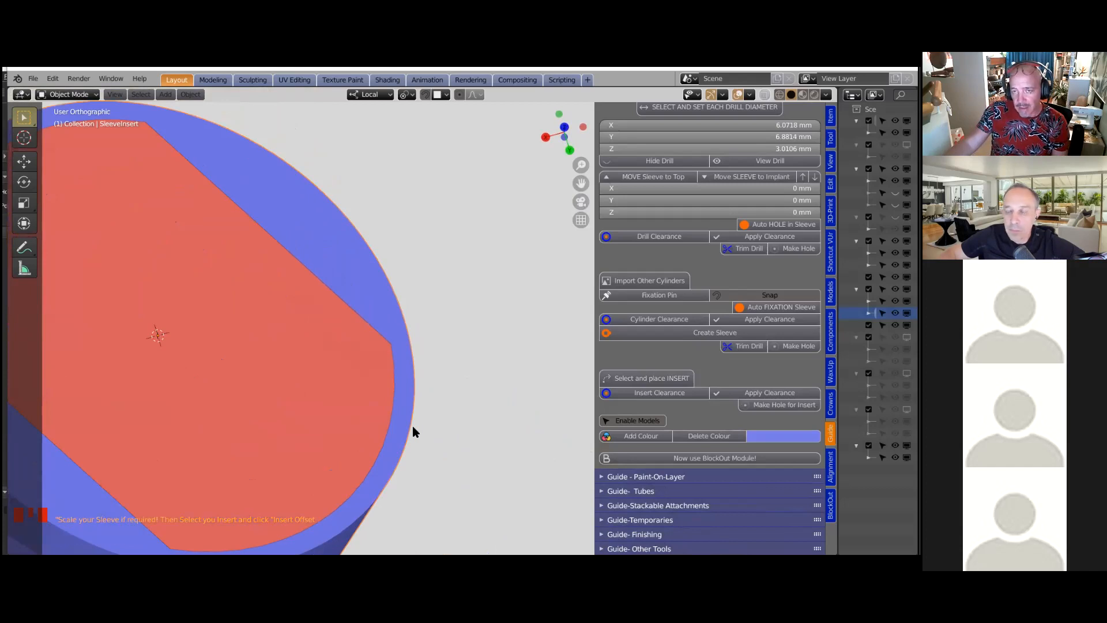
{"action": "scroll", "coordinate": [413, 430], "scroll_direction": "down", "scroll_amount": 3}
{"action": "scroll", "coordinate": [413, 431], "scroll_direction": "down", "scroll_amount": 2}
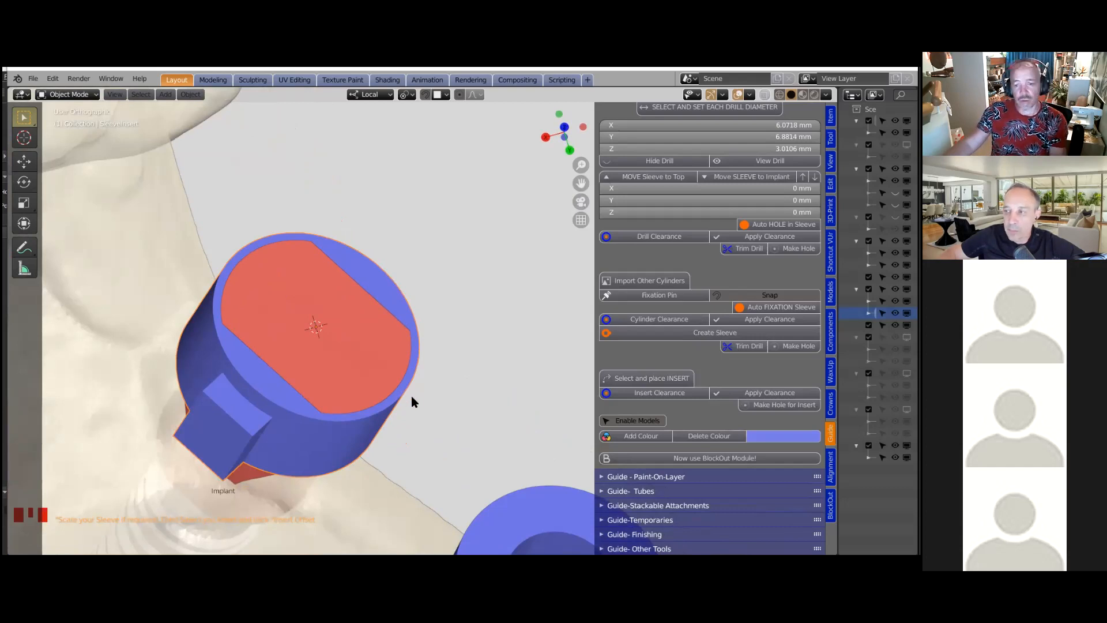
Scale the sleeve around the insert up in all directions to about 7.92 × 8.98 × 3.93 mm
{"action": "scroll", "coordinate": [411, 397], "scroll_direction": "down", "scroll_amount": 2}
{"action": "middle_click_drag", "start_coordinate": [436, 366], "coordinate": [441, 369]}
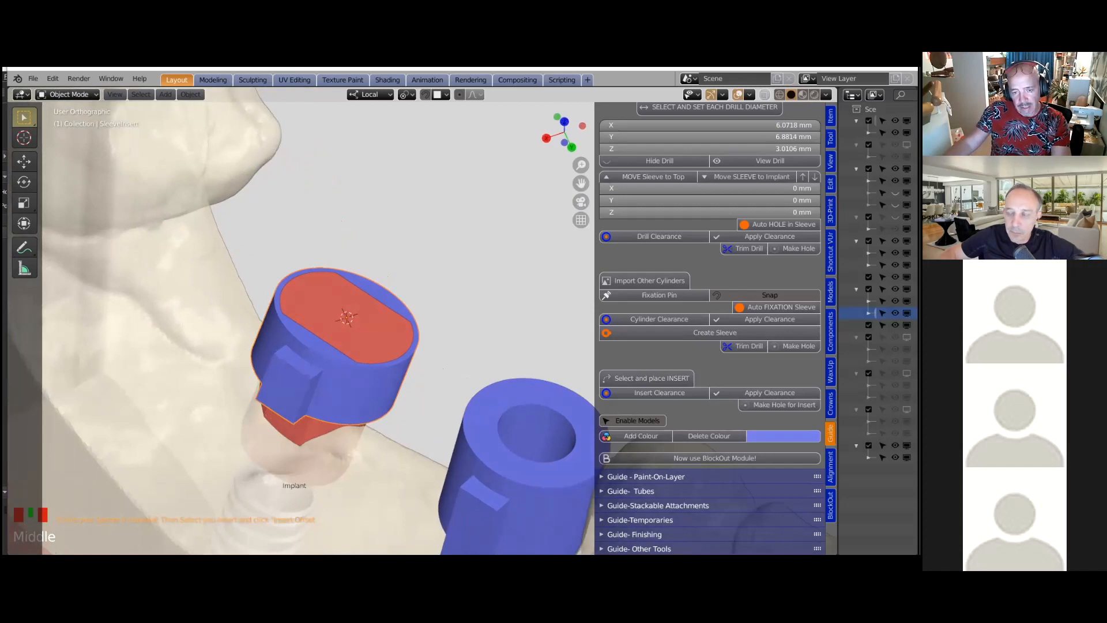
{"action": "key", "text": "s"}
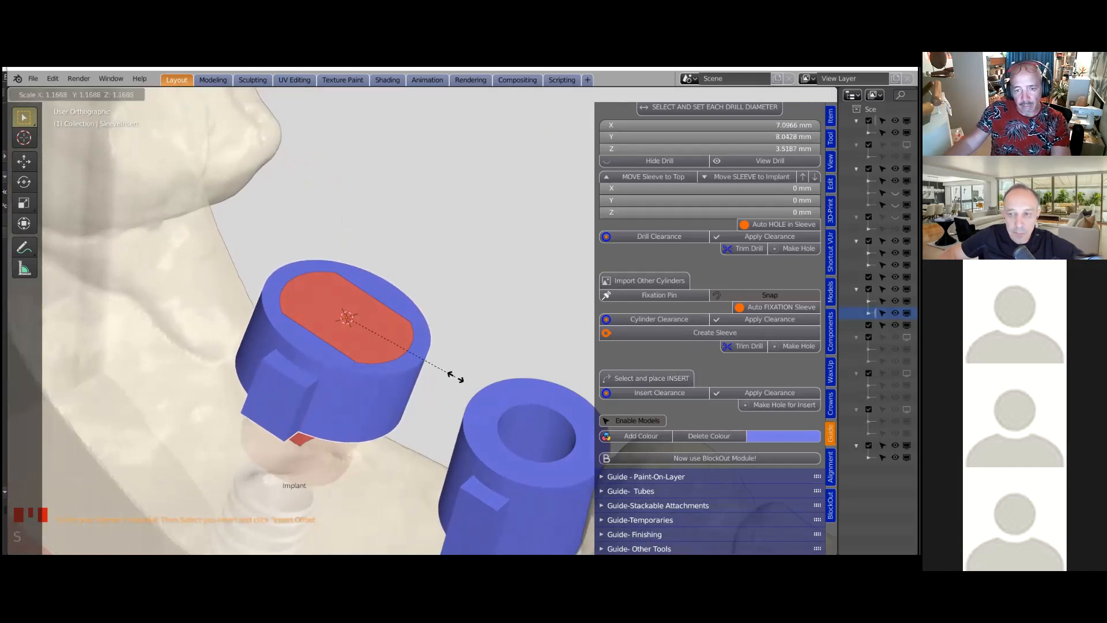
{"action": "left_click", "coordinate": [464, 383]}
{"action": "mouse_move", "coordinate": [419, 385]}
{"action": "middle_mouse_down"}
{"action": "mouse_move", "coordinate": [439, 361]}
{"action": "mouse_move", "coordinate": [427, 395]}
{"action": "middle_mouse_up"}
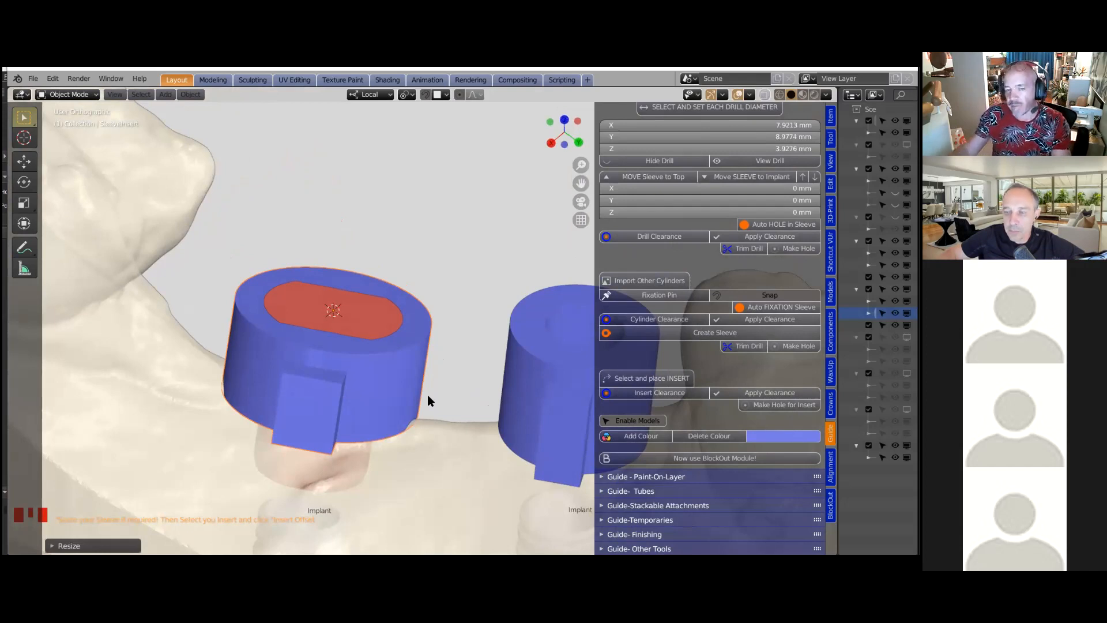
Shorten the enlarged sleeve along its local Z axis to about 3.04 mm
{"action": "middle_click_drag", "start_coordinate": [414, 316], "coordinate": [464, 385]}
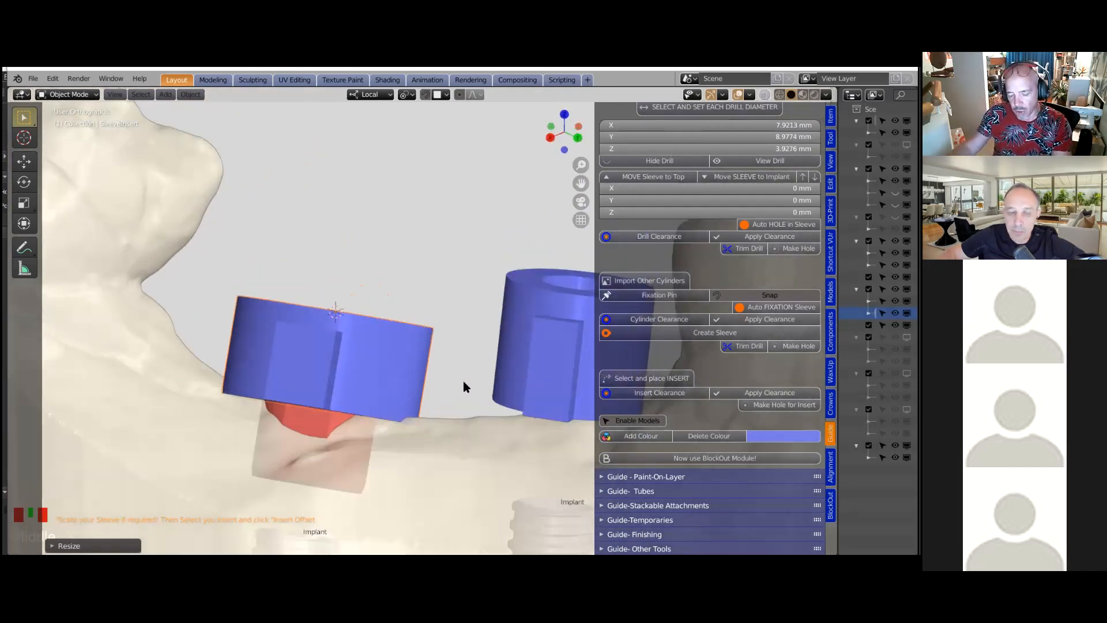
{"action": "key", "text": "s"}
{"action": "key", "text": "z"}
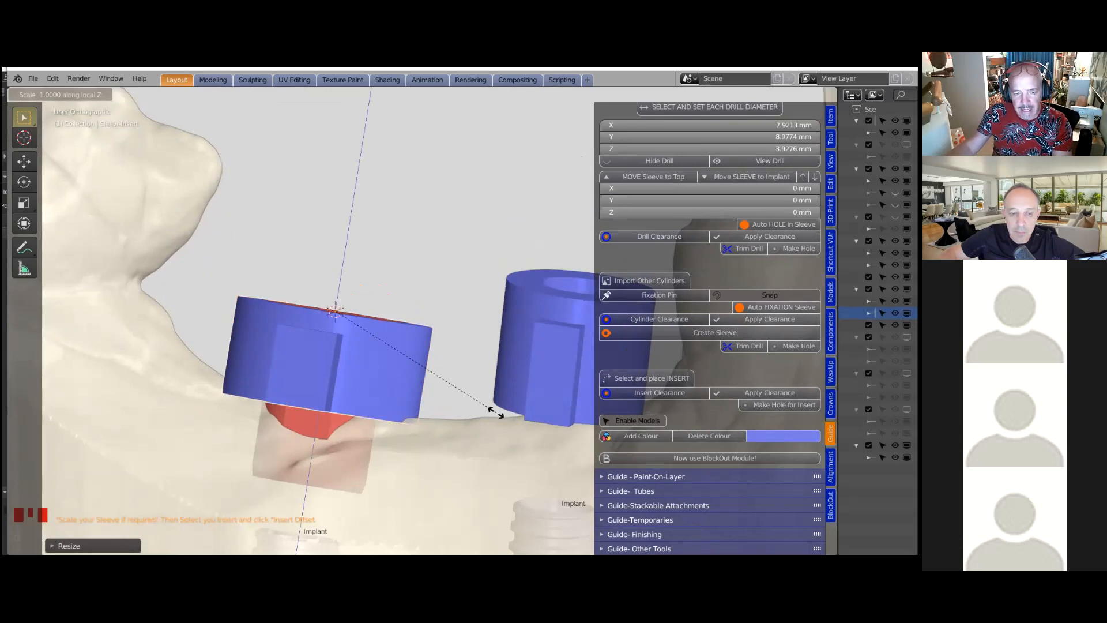
{"action": "left_click", "coordinate": [437, 390]}
Create an insert clearance of 0.1 mm around the narrow cutter, and widen the guide tools sidebar
{"action": "middle_click_drag", "start_coordinate": [437, 391], "coordinate": [389, 357]}
{"action": "left_click", "coordinate": [363, 319]}
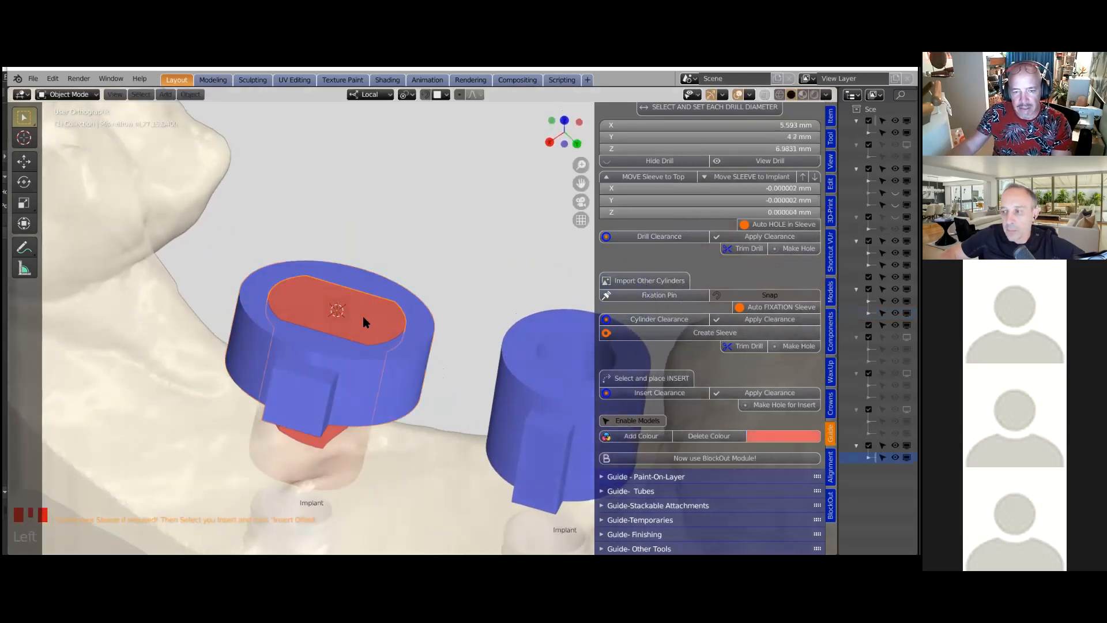
{"action": "scroll", "coordinate": [637, 364], "scroll_direction": "down", "scroll_amount": 2}
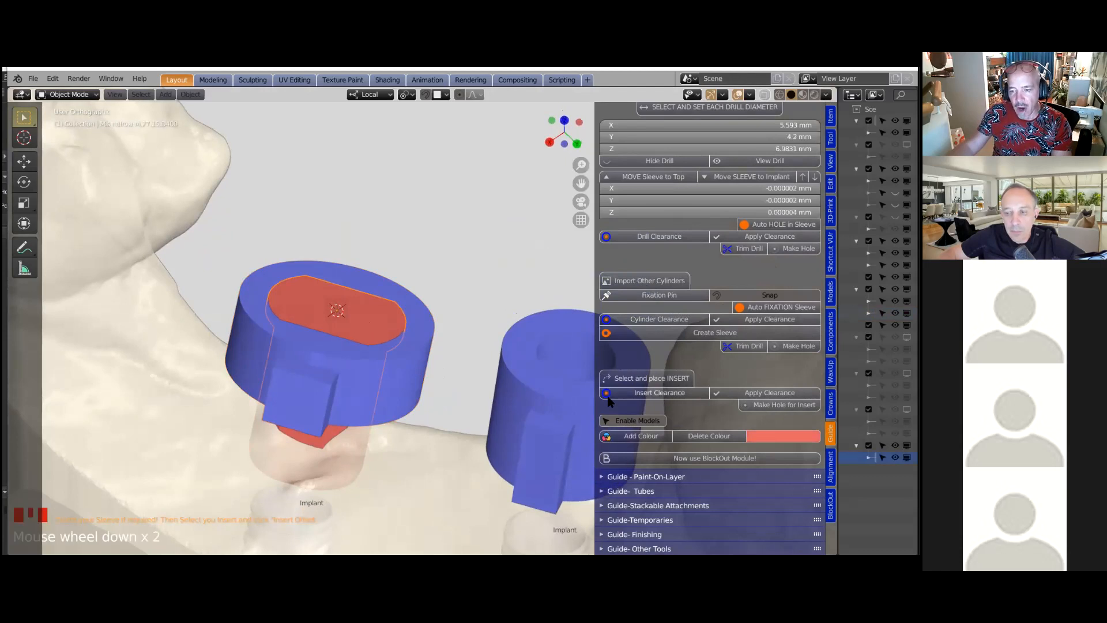
{"action": "left_click", "coordinate": [659, 395]}
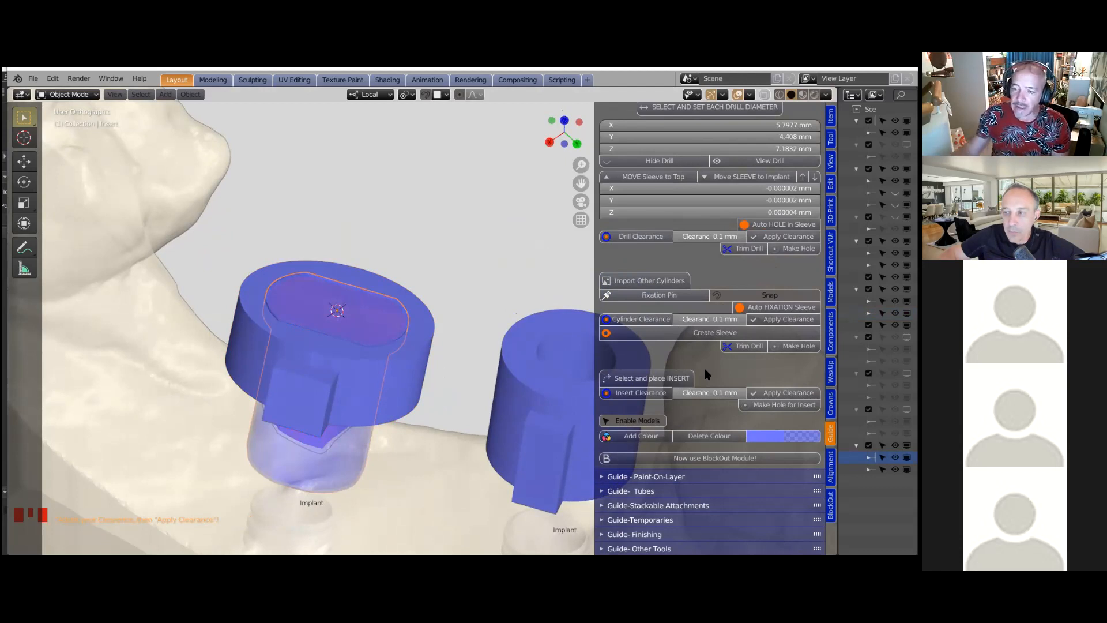
{"action": "left_click_drag", "start_coordinate": [594, 345], "coordinate": [555, 346]}
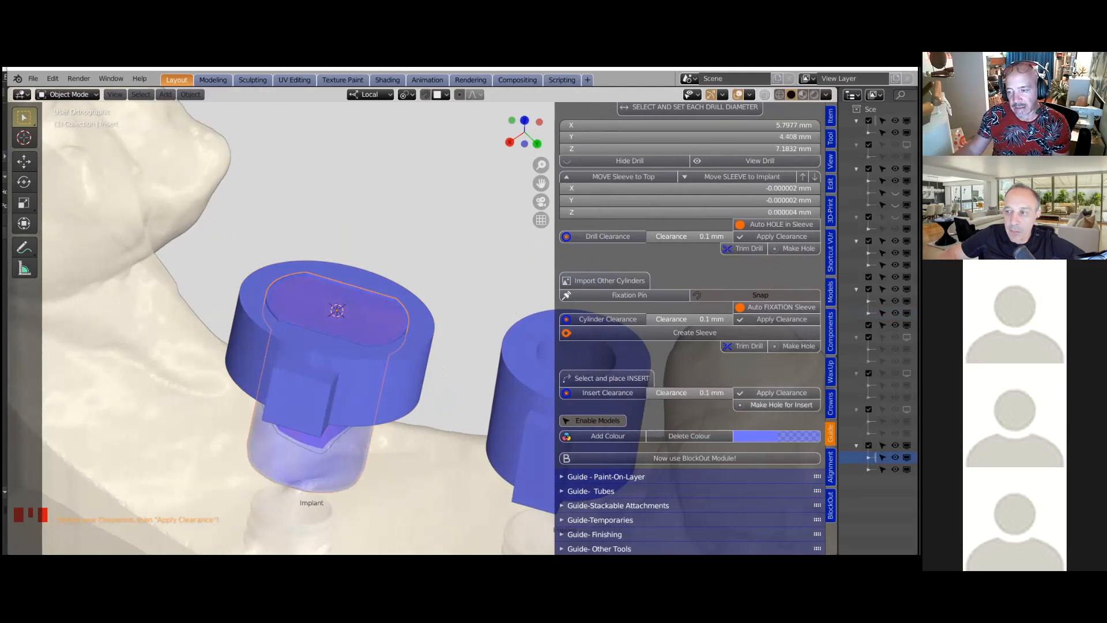
Apply the insert clearance and cut the insert hole in the sleeve with a voxel size of 0.03 mm
{"action": "left_click", "coordinate": [778, 392]}
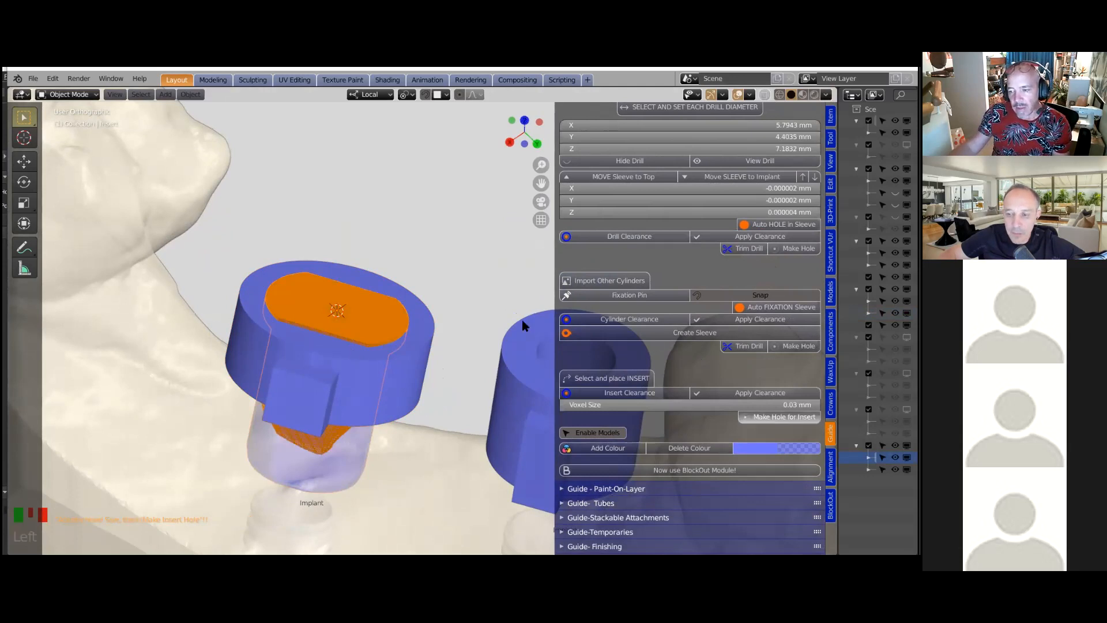
{"action": "left_click", "coordinate": [378, 335]}
{"action": "scroll", "coordinate": [364, 370], "scroll_direction": "up", "scroll_amount": 2}
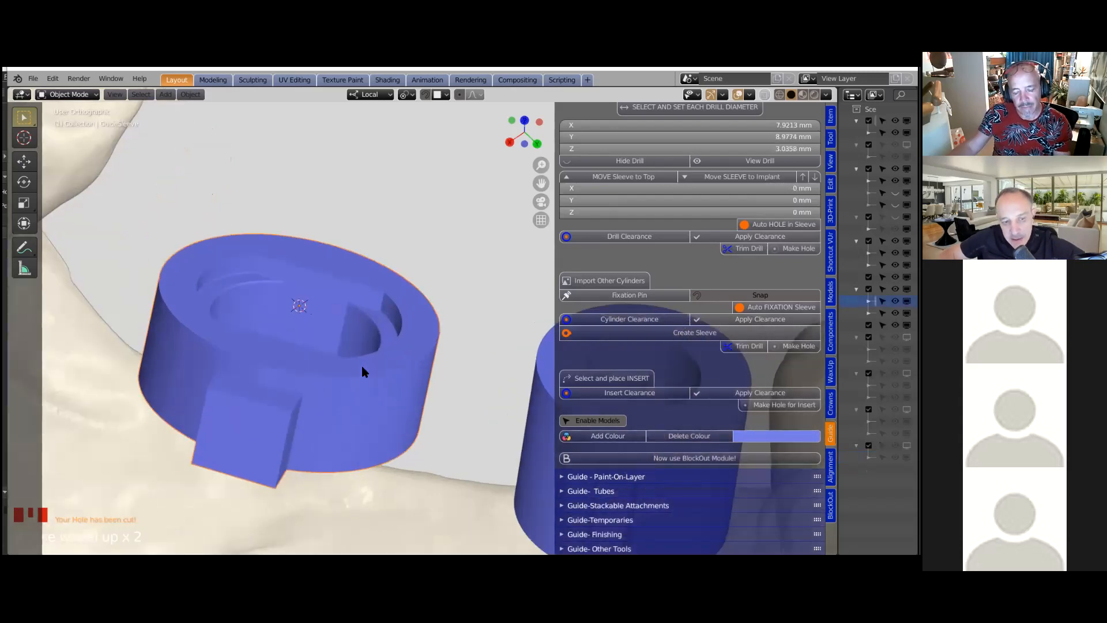
Examine the cut insert opening and the inner edges of the sleeve from several angles
{"action": "middle_click_drag", "start_coordinate": [361, 365], "coordinate": [400, 360]}
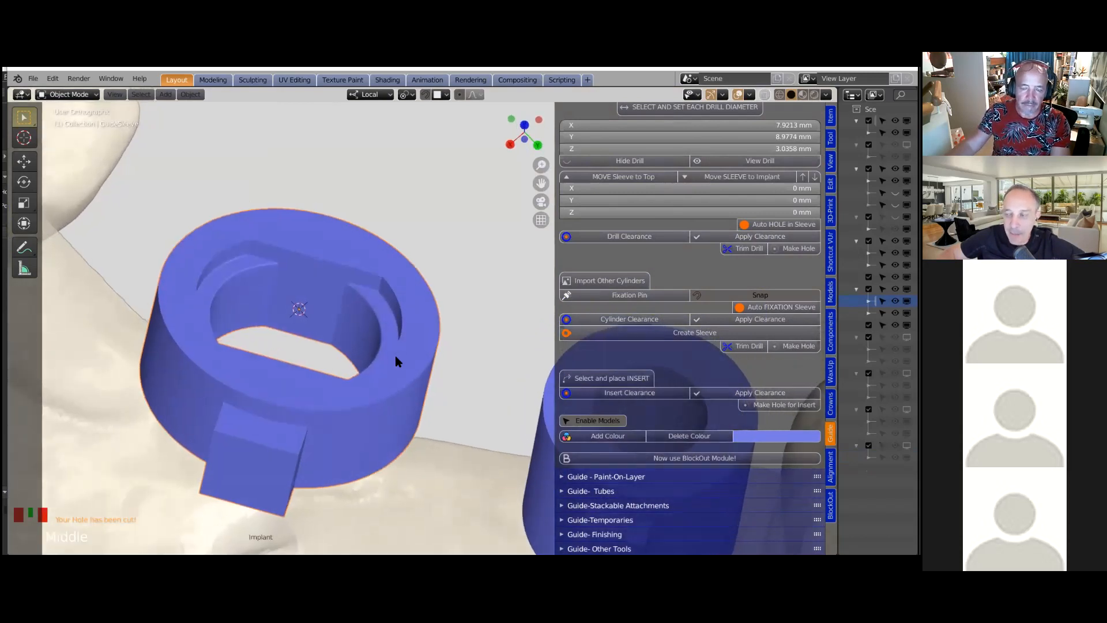
{"action": "scroll", "coordinate": [397, 356], "scroll_direction": "down", "scroll_amount": 2}
{"action": "scroll", "coordinate": [407, 329], "scroll_direction": "up", "scroll_amount": 3}
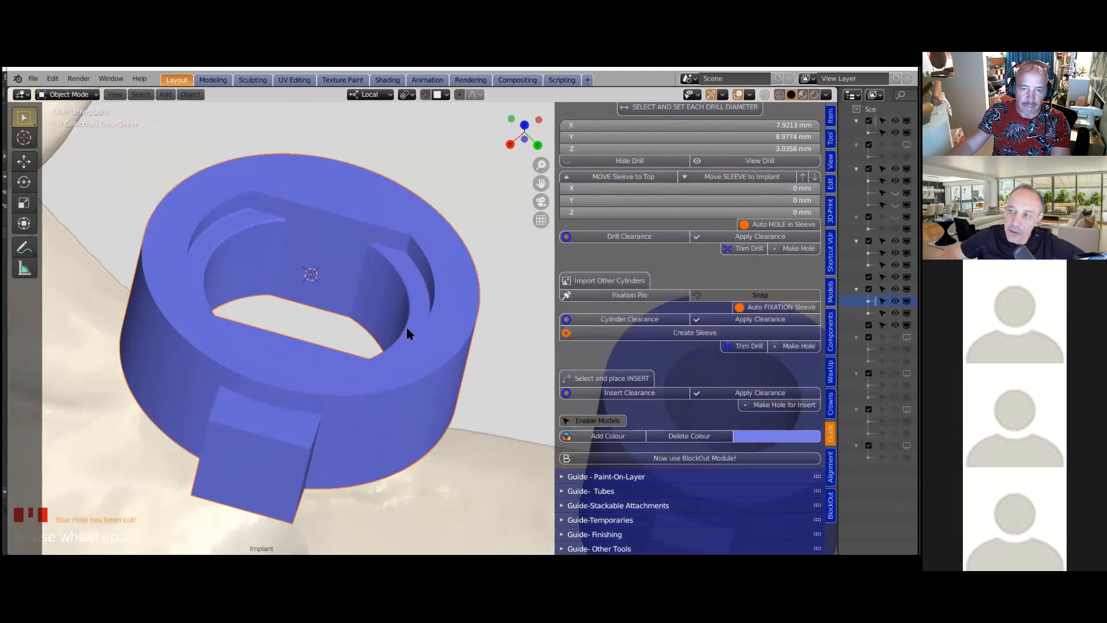
{"action": "middle_click_drag", "start_coordinate": [350, 349], "coordinate": [351, 348]}
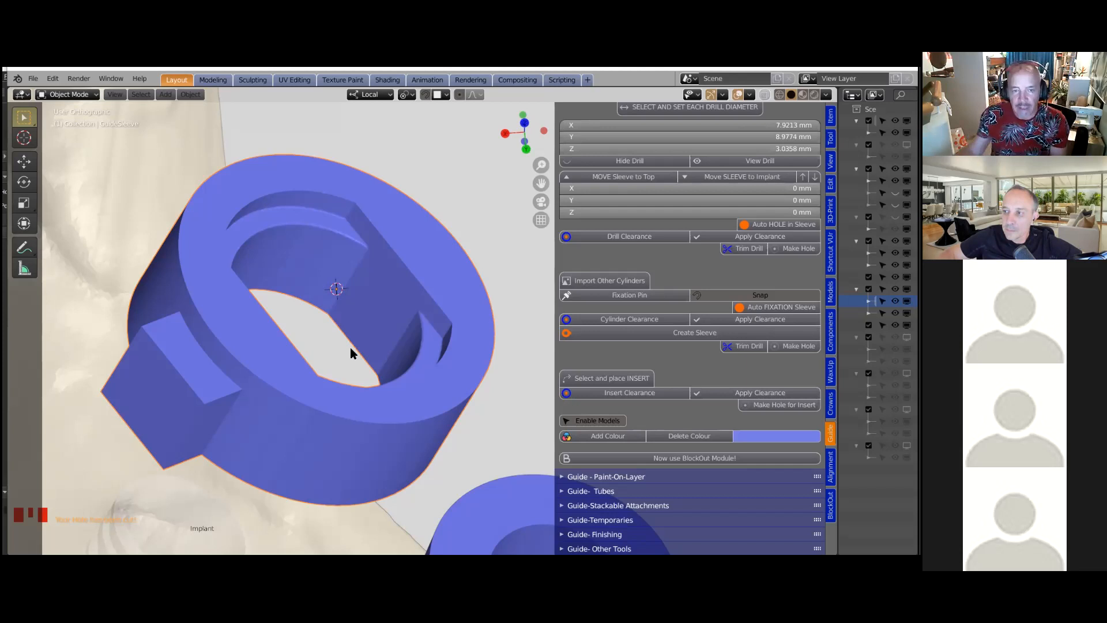
{"action": "scroll", "coordinate": [350, 347], "scroll_direction": "up", "scroll_amount": 3}
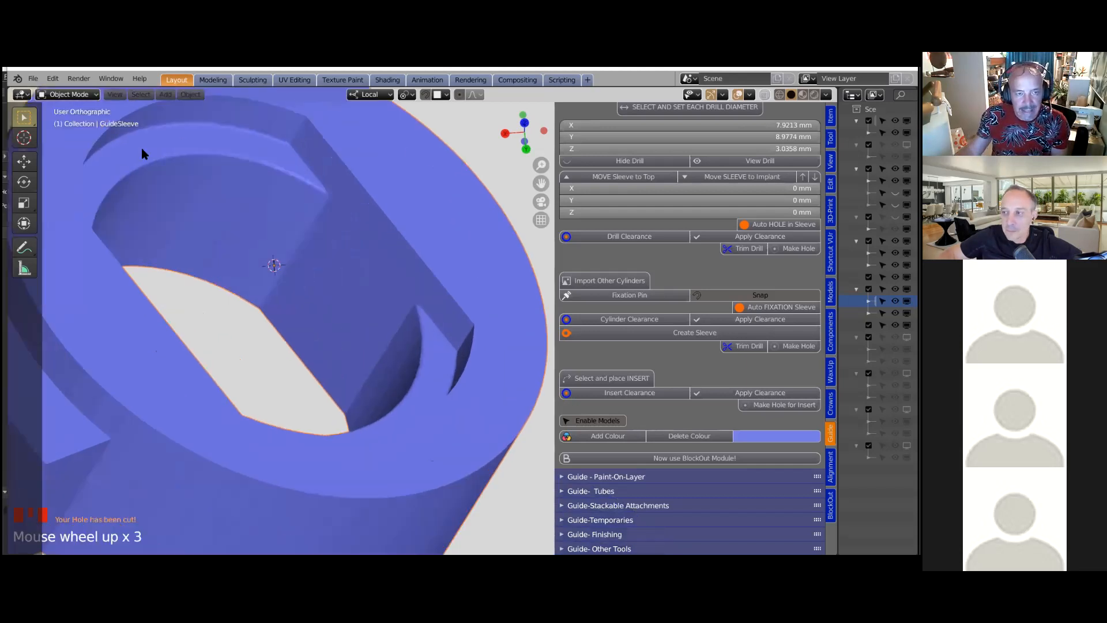
{"action": "scroll", "coordinate": [447, 328], "scroll_direction": "down", "scroll_amount": 4}
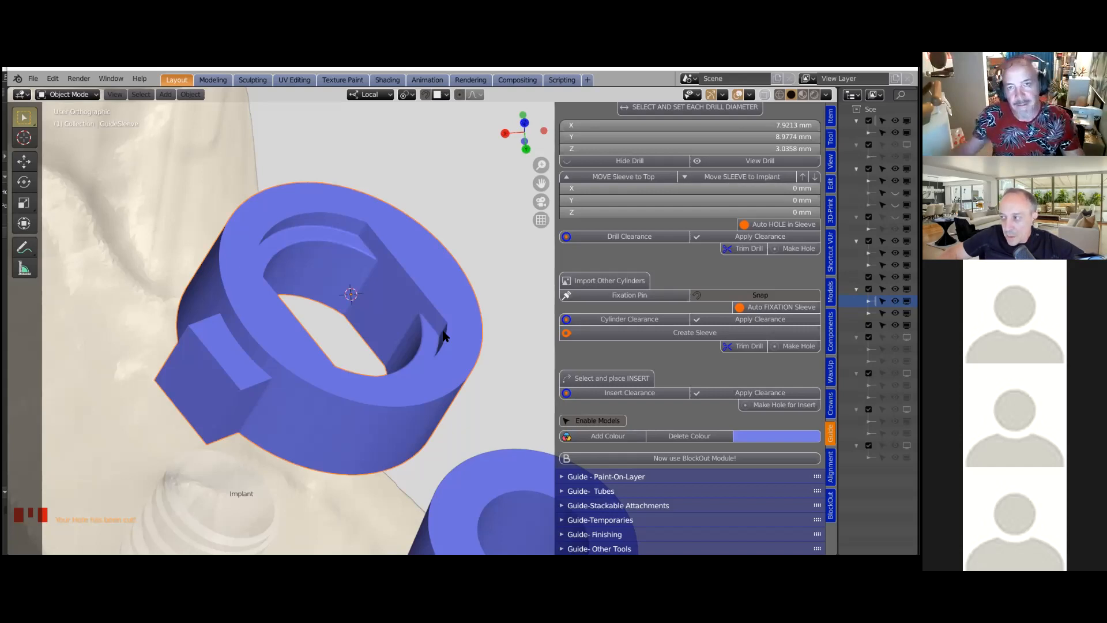
{"action": "scroll", "coordinate": [404, 339], "scroll_direction": "down", "scroll_amount": 3}
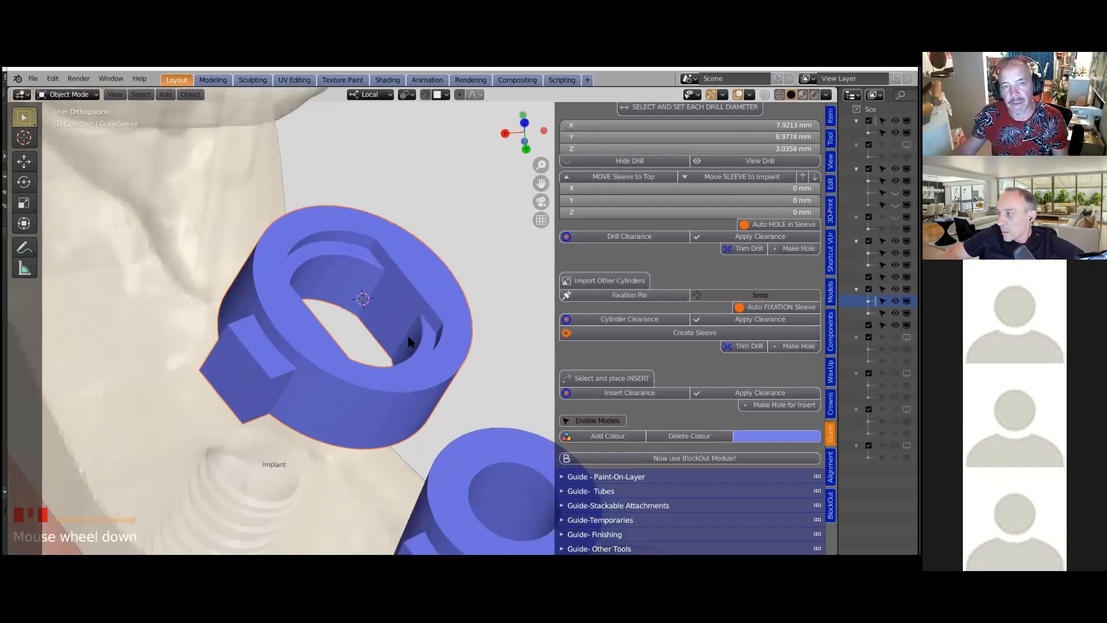
{"action": "middle_click_drag", "start_coordinate": [362, 353], "coordinate": [392, 319]}
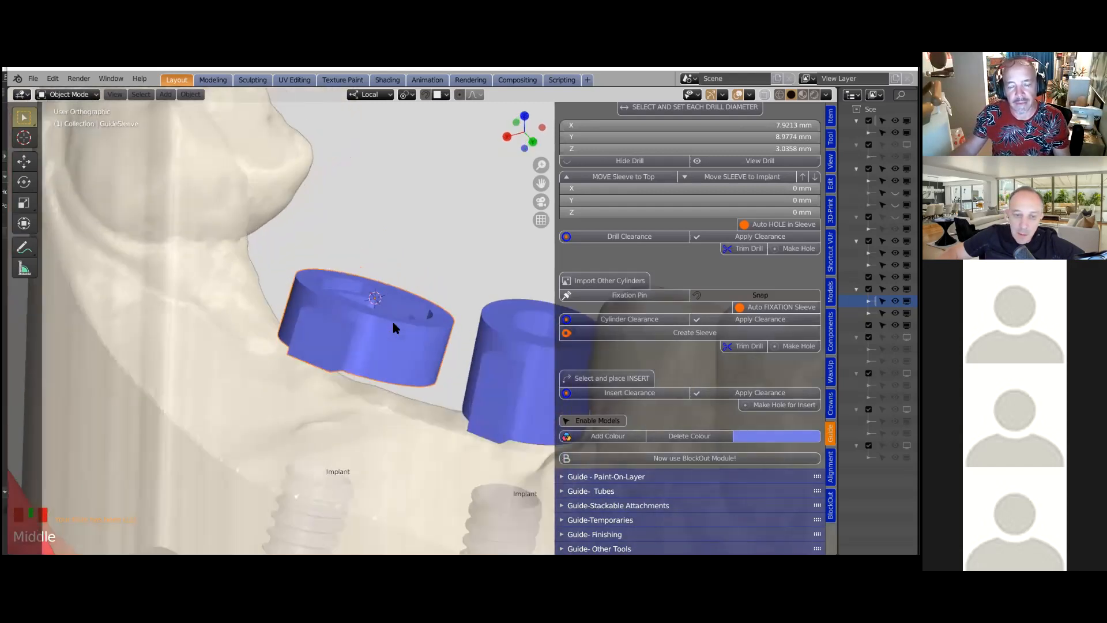
Narrow the outliner to enlarge the 3D viewport, and bring both sleeves on the jaw into view
{"action": "scroll", "coordinate": [392, 324], "scroll_direction": "down", "scroll_amount": 2}
{"action": "scroll", "coordinate": [451, 350], "scroll_direction": "down", "scroll_amount": 1}
{"action": "middle_click_drag", "start_coordinate": [444, 349], "coordinate": [322, 336], "text": "shift"}
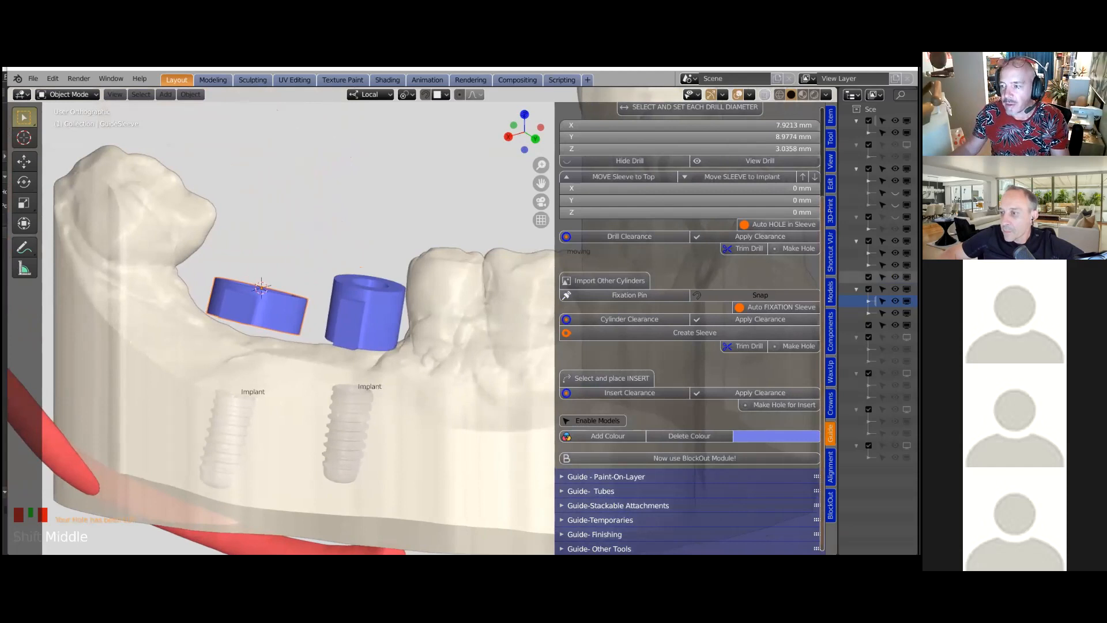
{"action": "left_click_drag", "start_coordinate": [838, 266], "coordinate": [866, 265]}
{"action": "scroll", "coordinate": [465, 325], "scroll_direction": "down", "scroll_amount": 2}
{"action": "middle_click_drag", "start_coordinate": [464, 325], "coordinate": [462, 345]}
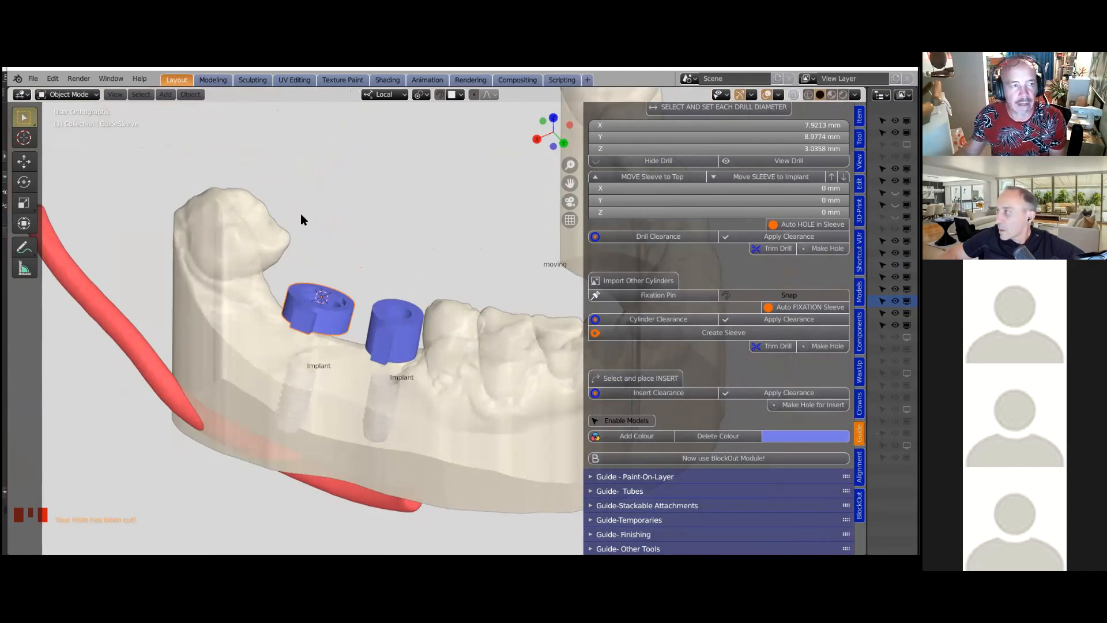
Save the surgical guide project file
{"action": "left_click", "coordinate": [30, 80]}
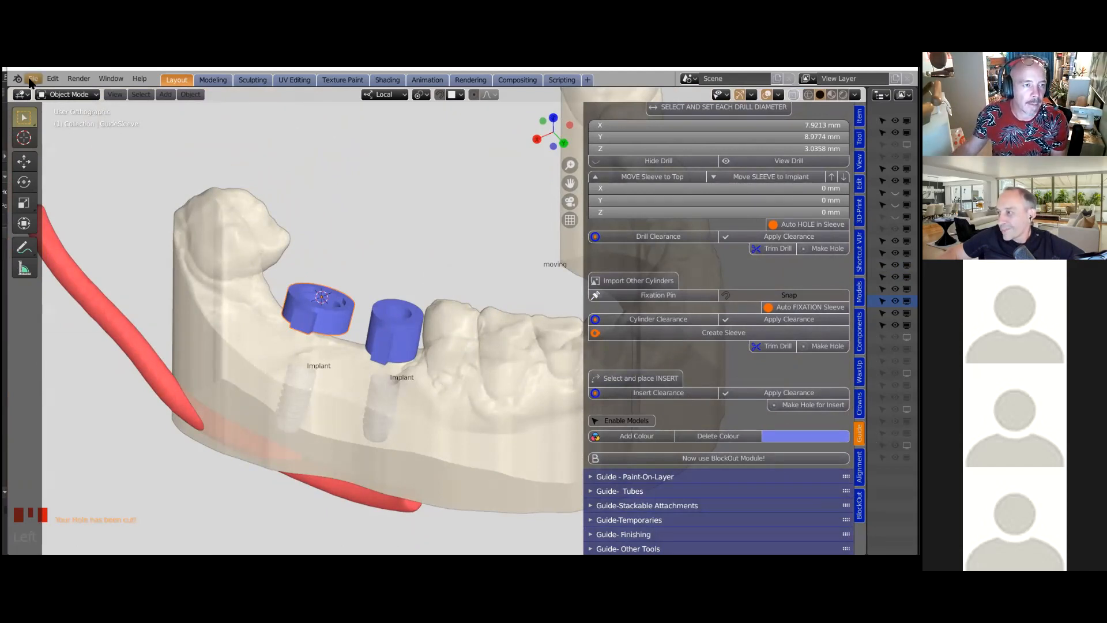
{"action": "left_click", "coordinate": [63, 159]}
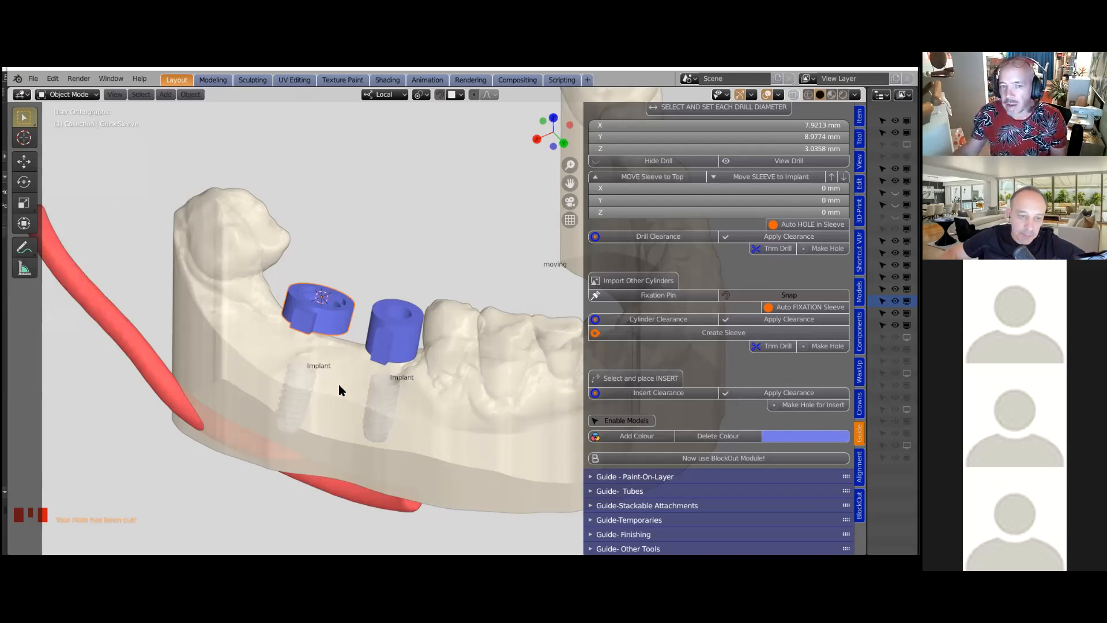
Make the lower jaw model fully opaque by setting its colour alpha to 1.000
{"action": "left_click", "coordinate": [524, 404]}
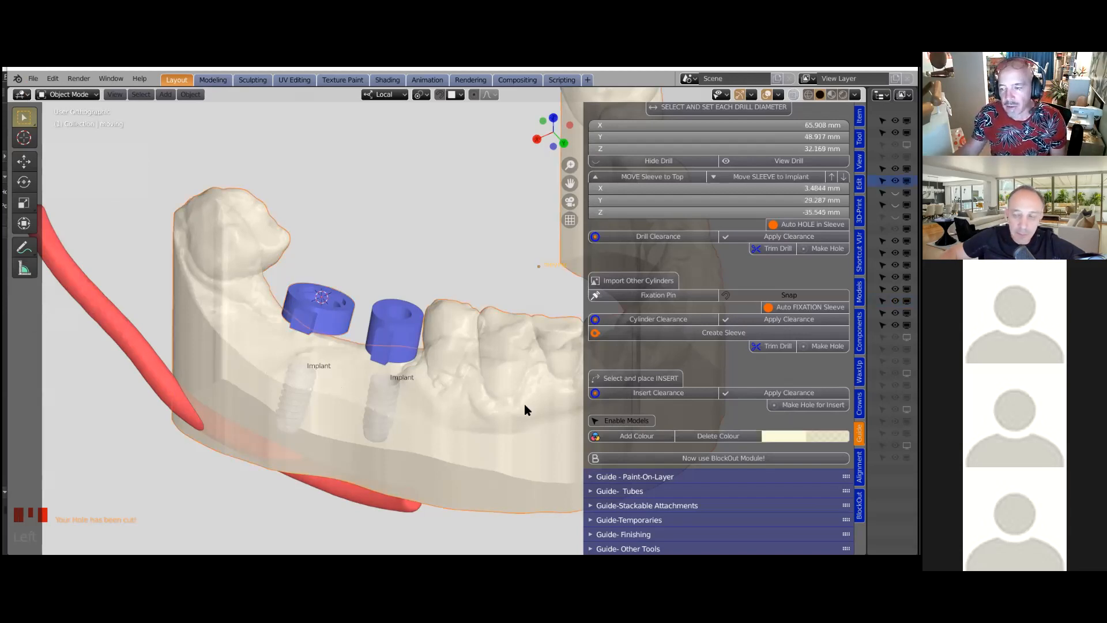
{"action": "left_click", "coordinate": [784, 436]}
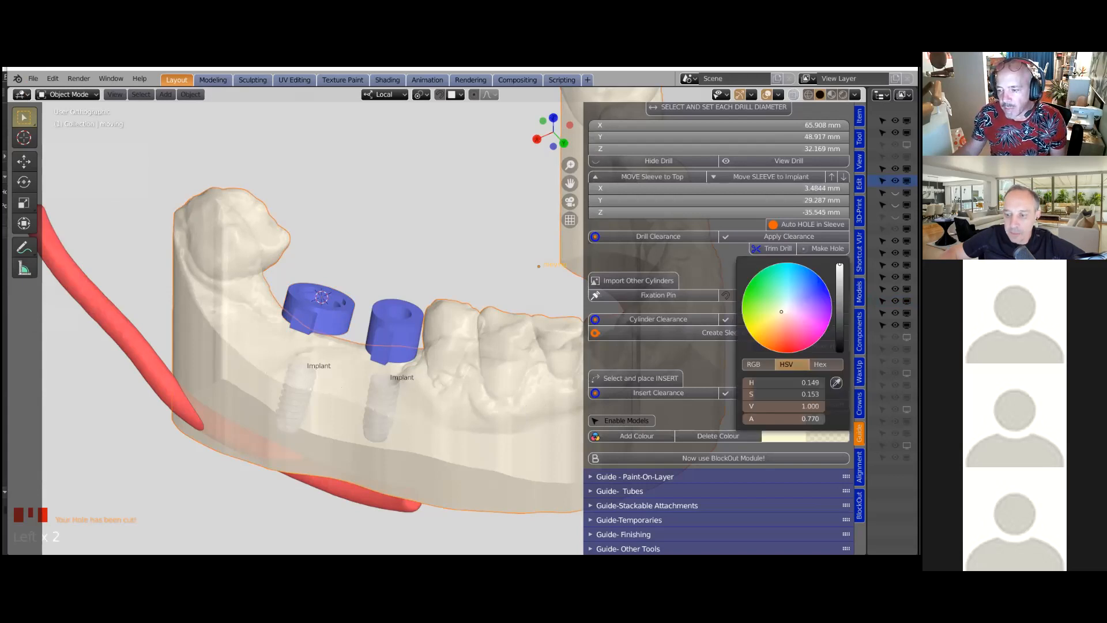
{"action": "left_click_drag", "start_coordinate": [804, 418], "coordinate": [828, 418]}
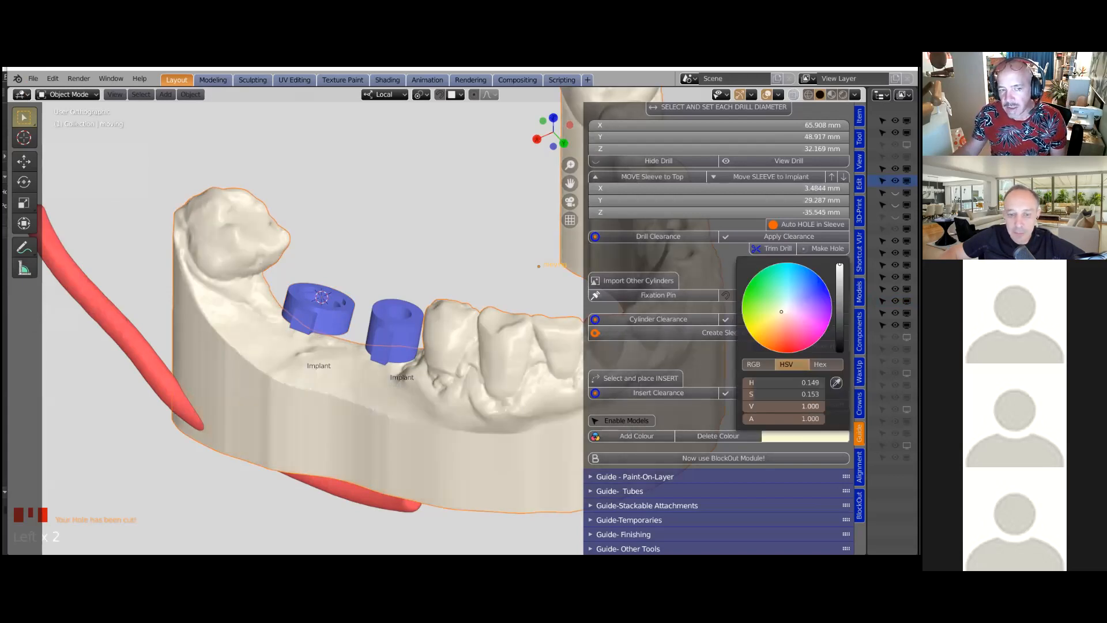
{"action": "left_click", "coordinate": [851, 420]}
In the BlockOut module, name the jaw as the lower model and create its offset model, finished with a 0.2 mm voxel size
{"action": "left_click", "coordinate": [723, 458]}
{"action": "scroll", "coordinate": [682, 194], "scroll_direction": "up", "scroll_amount": 7}
{"action": "left_click", "coordinate": [784, 186]}
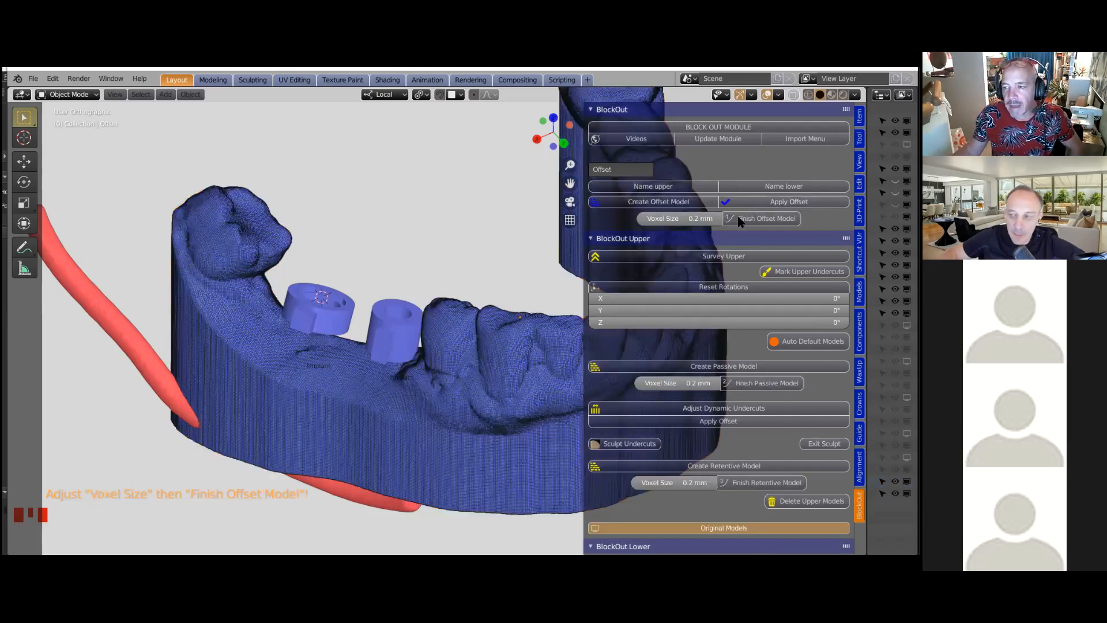
{"action": "left_click", "coordinate": [743, 220]}
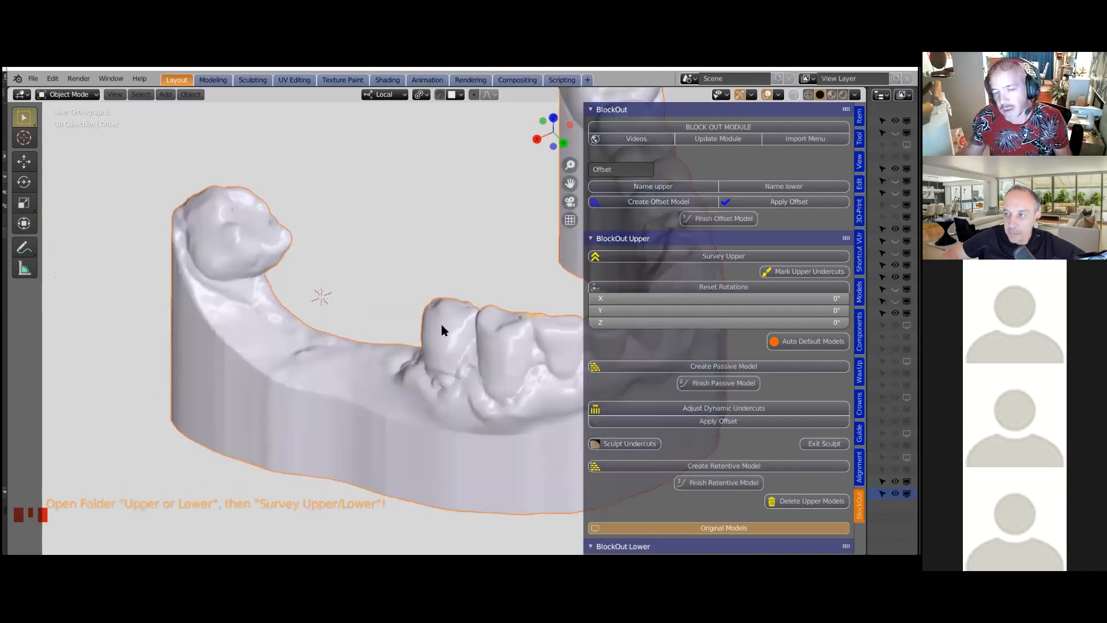
Survey the lower offset model and rotate it to about X 15.1° and Y -19.3° for the path of insertion
{"action": "scroll", "coordinate": [406, 343], "scroll_direction": "down", "scroll_amount": 2}
{"action": "middle_click_drag", "start_coordinate": [407, 342], "coordinate": [427, 339]}
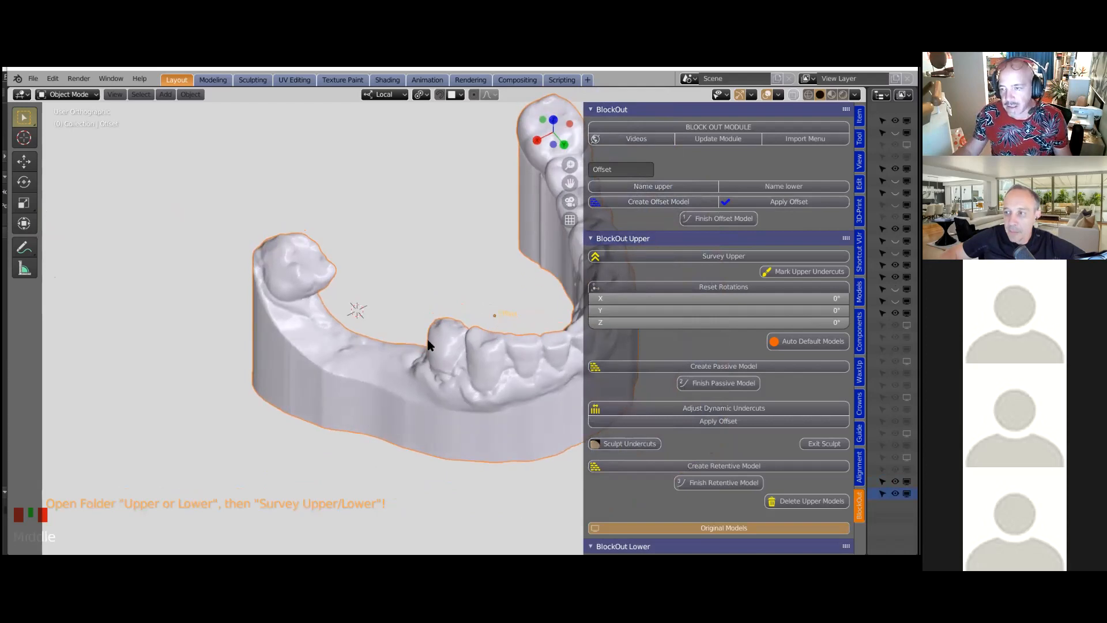
{"action": "scroll", "coordinate": [685, 314], "scroll_direction": "down", "scroll_amount": 15}
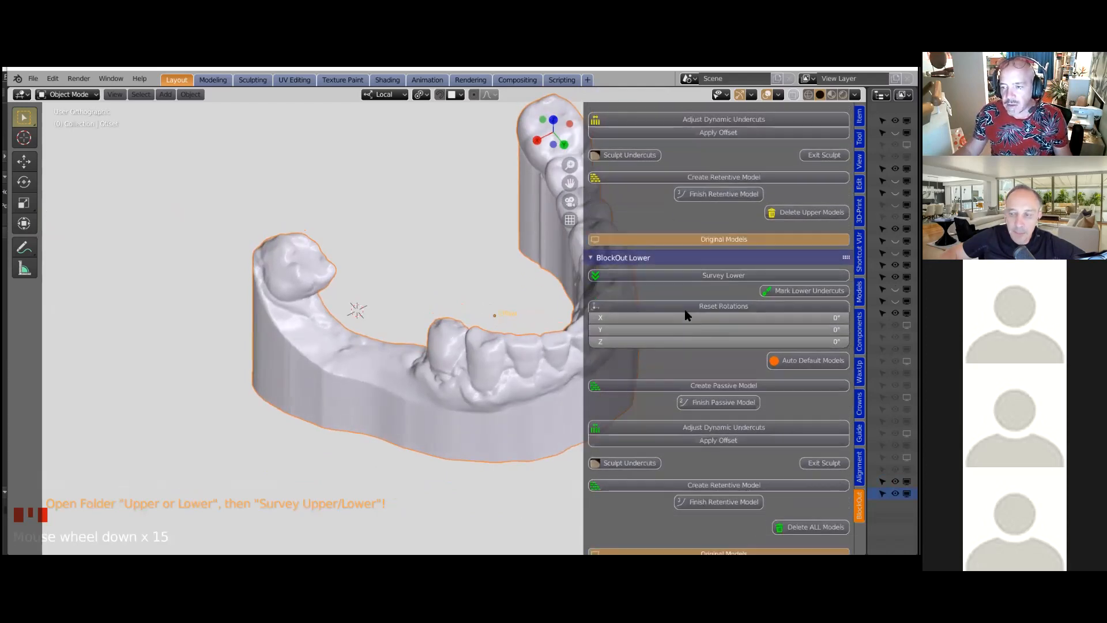
{"action": "left_click", "coordinate": [708, 276]}
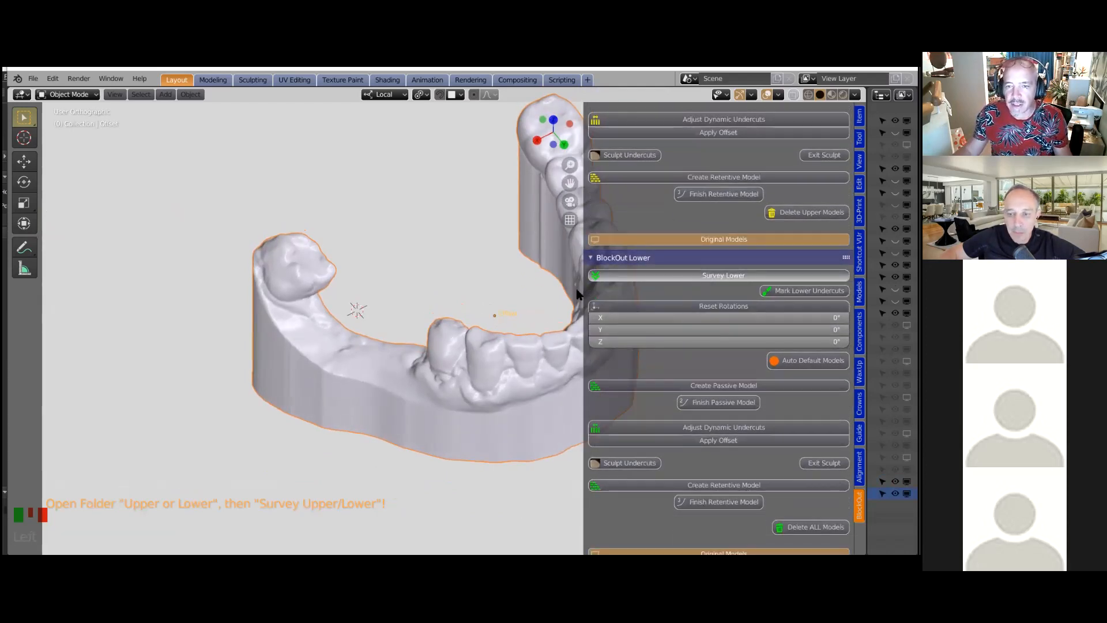
{"action": "scroll", "coordinate": [482, 296], "scroll_direction": "down", "scroll_amount": 2}
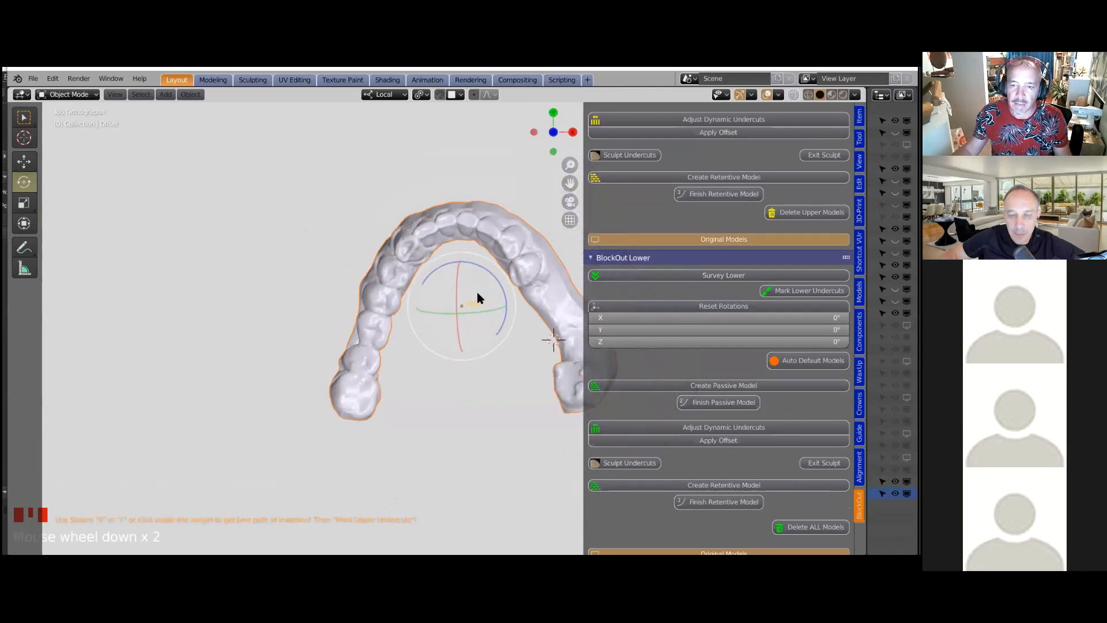
{"action": "left_click_drag", "start_coordinate": [475, 289], "coordinate": [513, 346]}
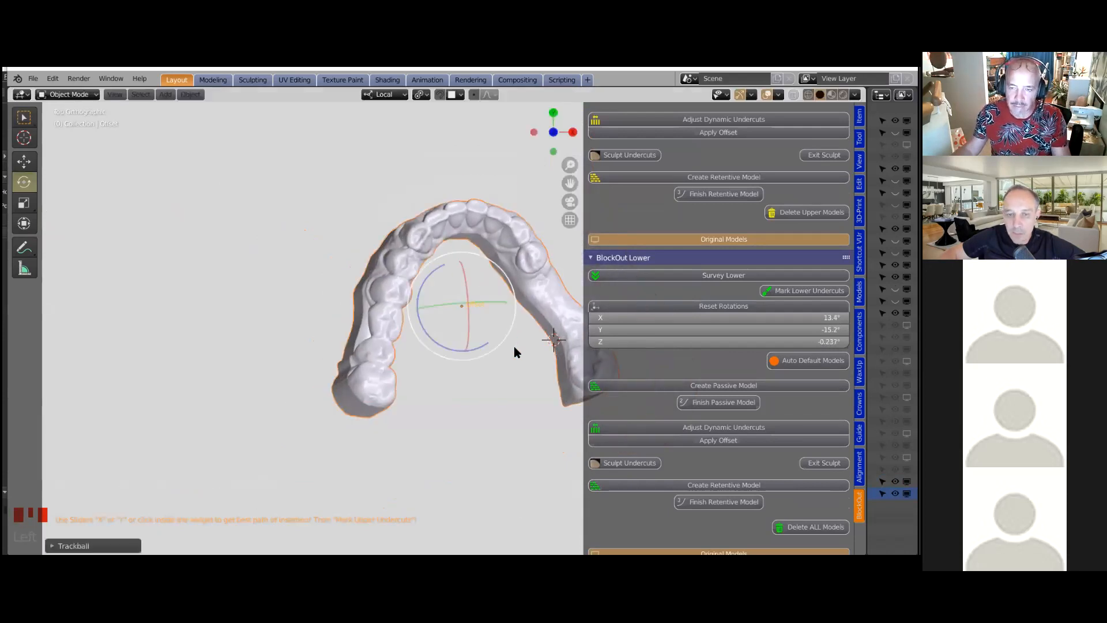
{"action": "scroll", "coordinate": [334, 382], "scroll_direction": "up", "scroll_amount": 3}
{"action": "left_click_drag", "start_coordinate": [302, 315], "coordinate": [490, 334]}
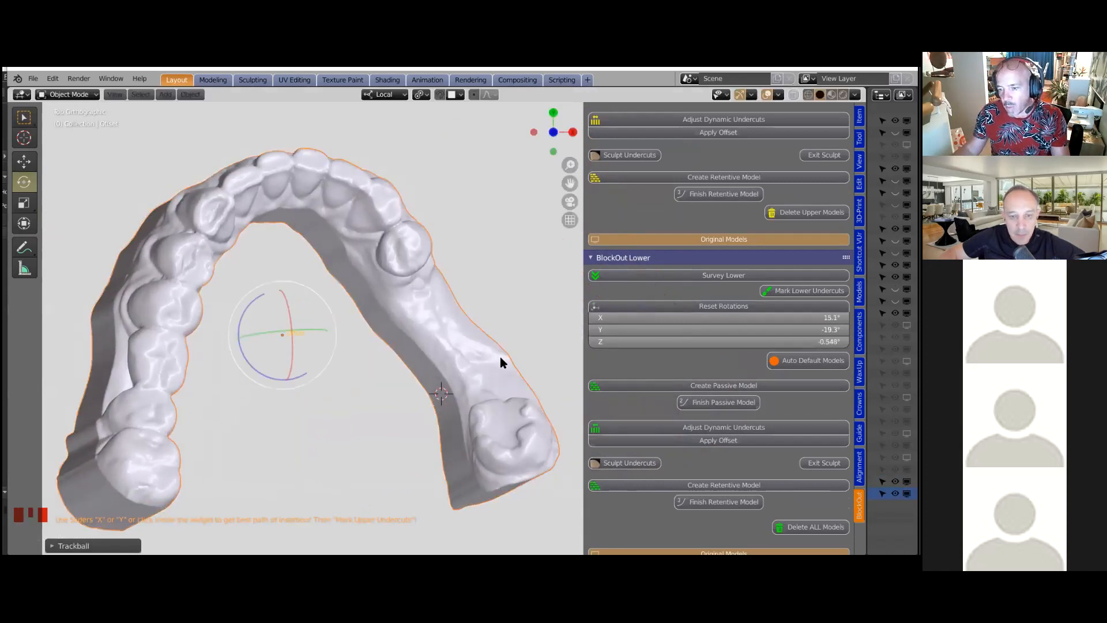
{"action": "scroll", "coordinate": [500, 356], "scroll_direction": "down", "scroll_amount": 2}
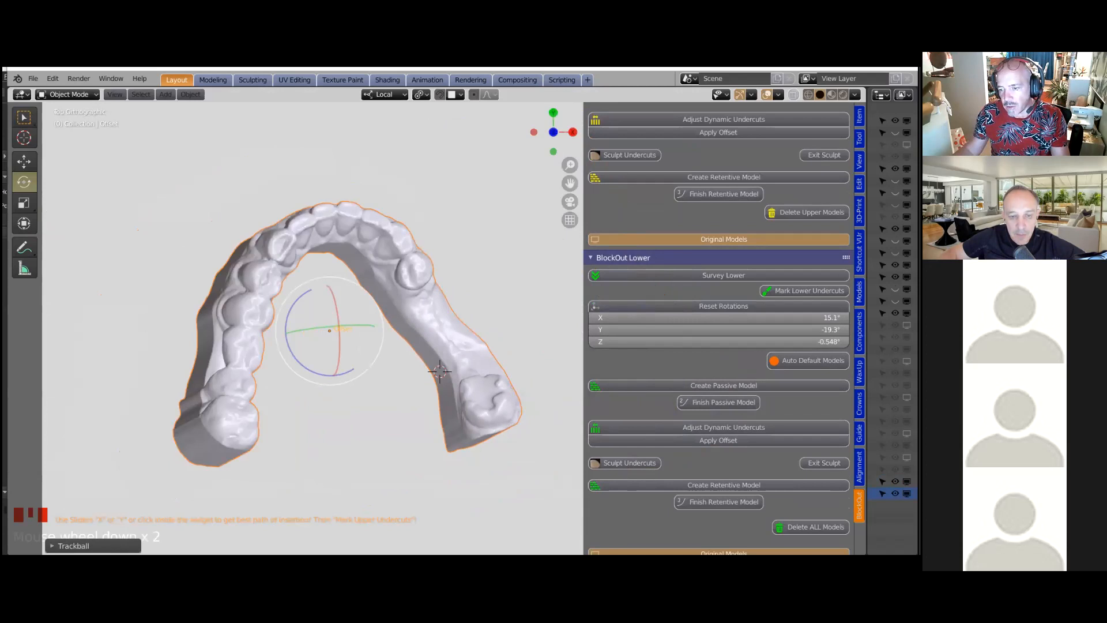
Create the passive lower model with undercuts blocked out and finish it with a 0.2 mm voxel size
{"action": "left_click", "coordinate": [648, 387]}
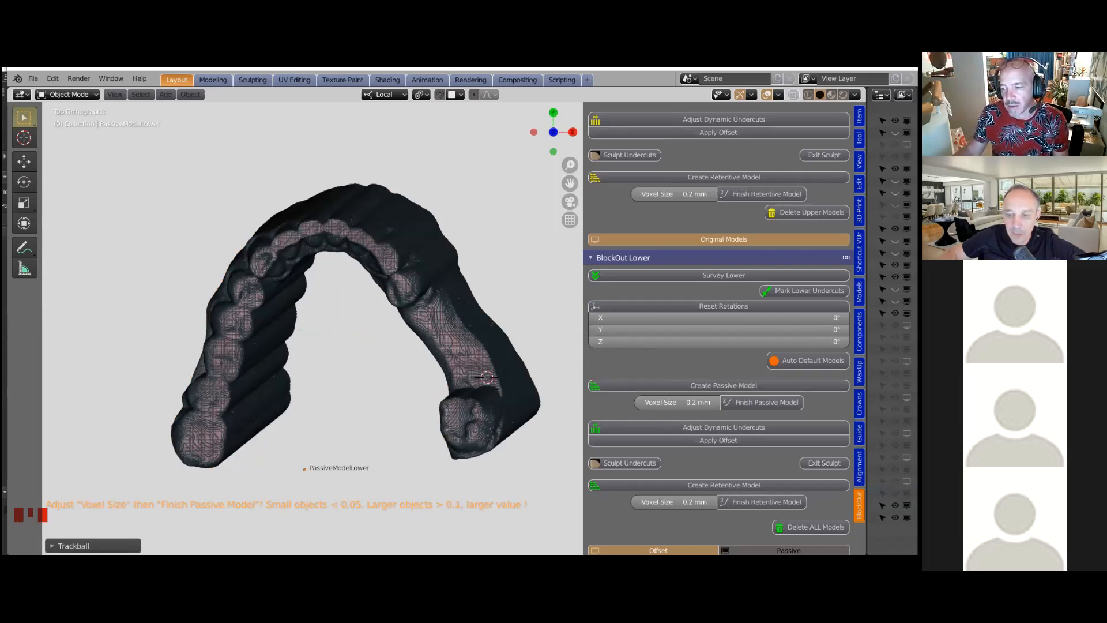
{"action": "left_click", "coordinate": [762, 402]}
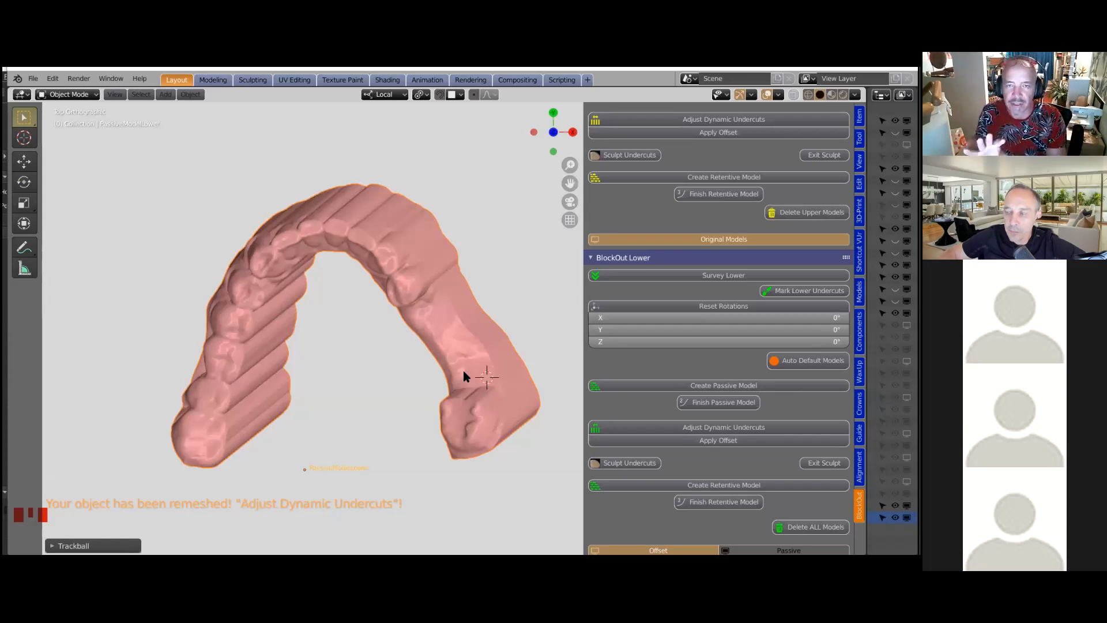
{"action": "middle_click_drag", "start_coordinate": [378, 378], "coordinate": [319, 328]}
{"action": "scroll", "coordinate": [296, 396], "scroll_direction": "up", "scroll_amount": 4}
{"action": "middle_click_drag", "start_coordinate": [296, 396], "coordinate": [335, 353]}
{"action": "scroll", "coordinate": [331, 374], "scroll_direction": "down", "scroll_amount": 3}
Unhide all objects and hide the two planned teeth again so that only the sleeves stand on the passive model
{"action": "key", "text": "alt+h"}
{"action": "scroll", "coordinate": [334, 354], "scroll_direction": "up", "scroll_amount": 3}
{"action": "middle_click_drag", "start_coordinate": [490, 386], "coordinate": [395, 303]}
{"action": "left_click", "coordinate": [439, 330]}
{"action": "left_click_drag", "start_coordinate": [415, 307], "coordinate": [402, 288]}
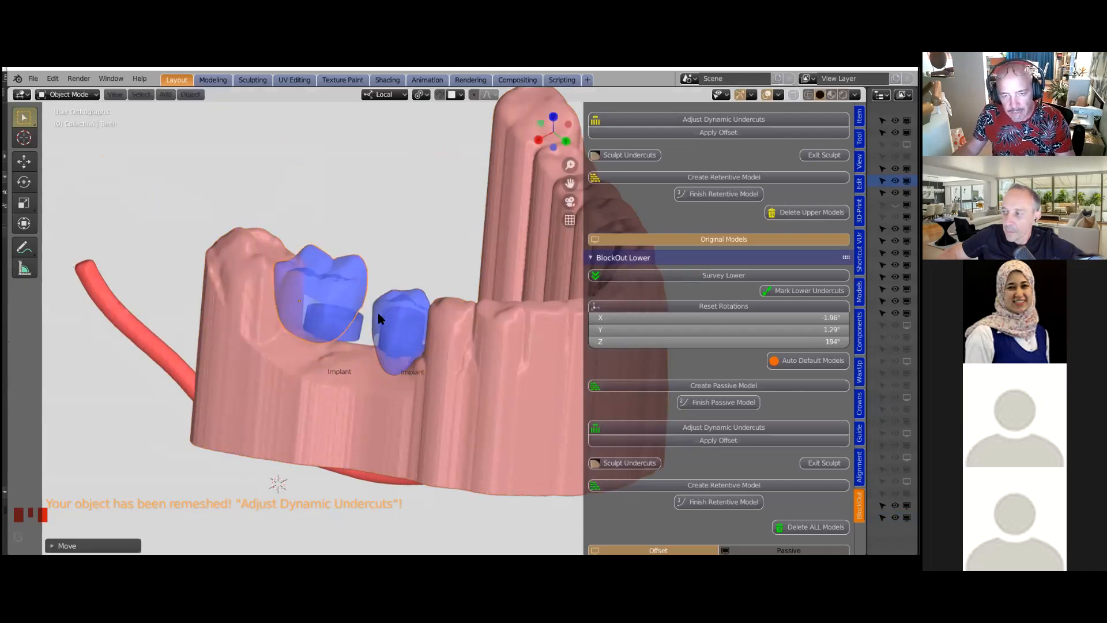
{"action": "key", "text": "ctrl+z"}
{"action": "left_click", "coordinate": [423, 296]}
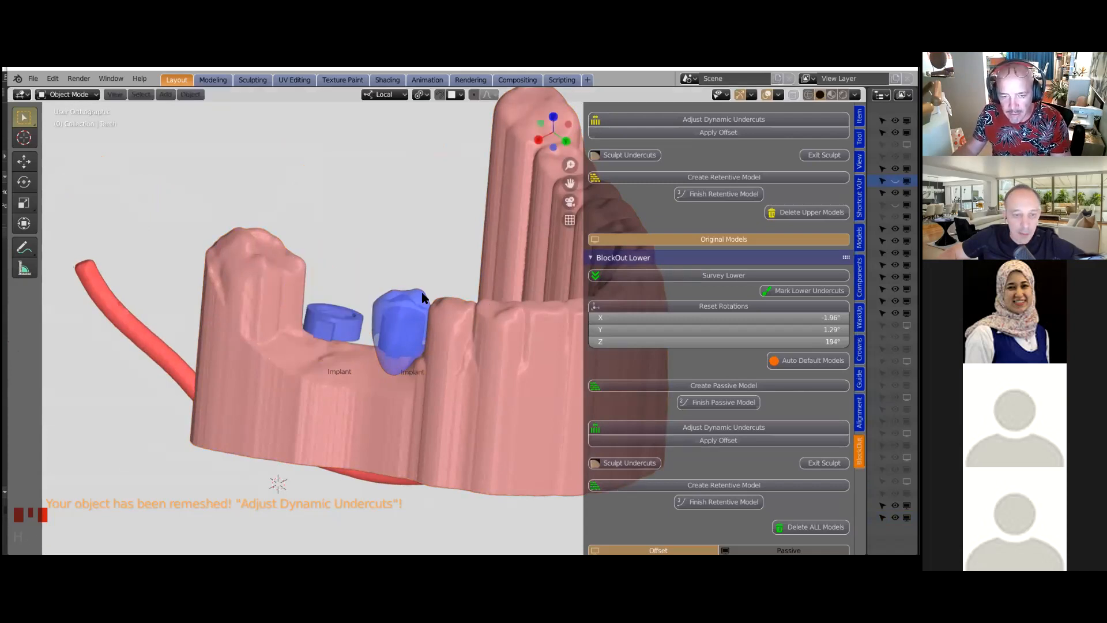
{"action": "key", "text": "h"}
{"action": "middle_click_drag", "start_coordinate": [425, 300], "coordinate": [224, 256]}
Name the passive lower model as the tube target model, and start Draw Tubes with the 3D cursor on the rearmost molar
{"action": "left_click", "coordinate": [224, 256]}
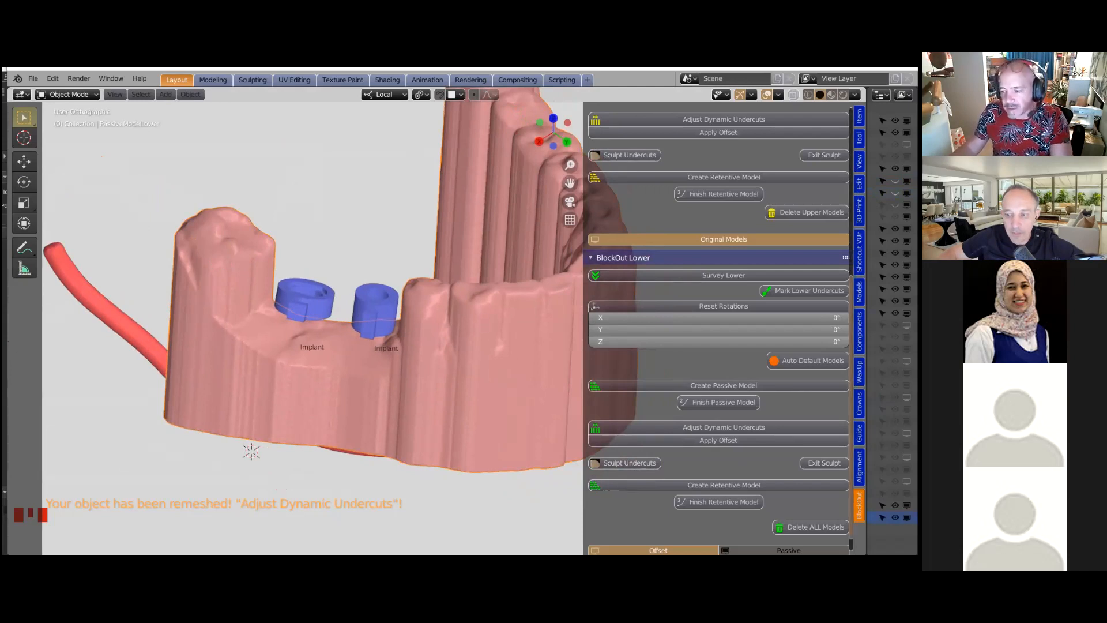
{"action": "left_click", "coordinate": [859, 432]}
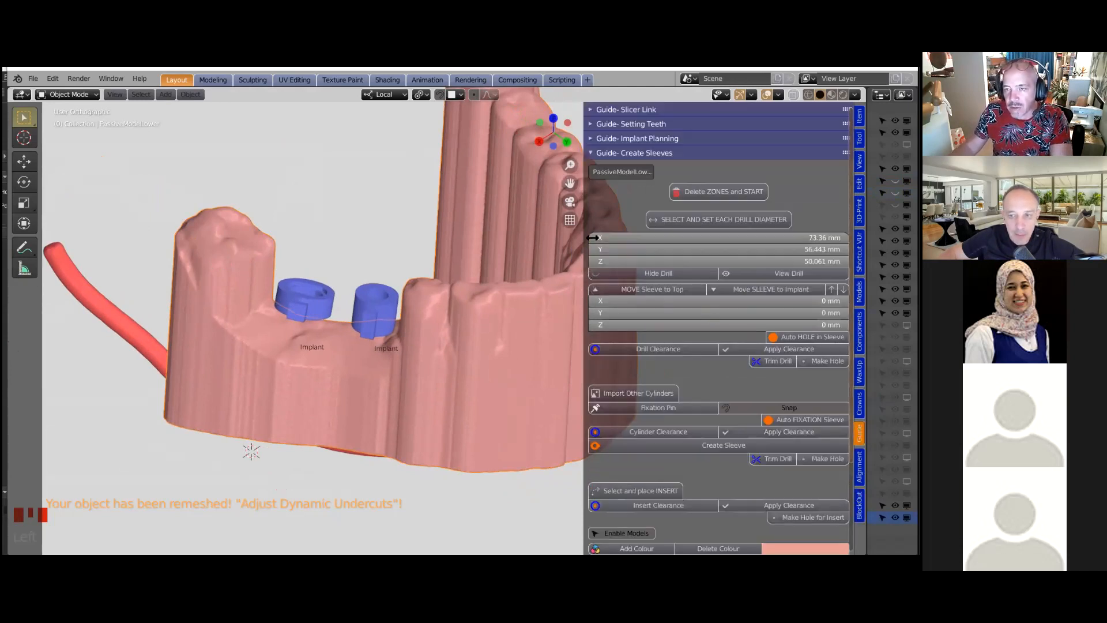
{"action": "scroll", "coordinate": [635, 475], "scroll_direction": "down", "scroll_amount": 15}
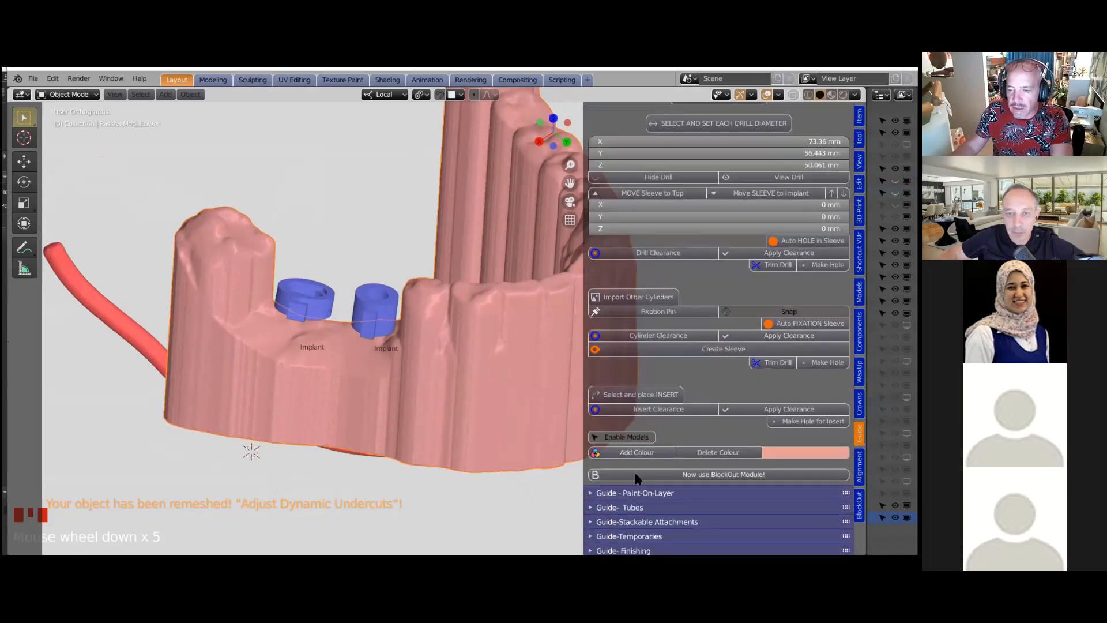
{"action": "scroll", "coordinate": [617, 488], "scroll_direction": "down", "scroll_amount": 1}
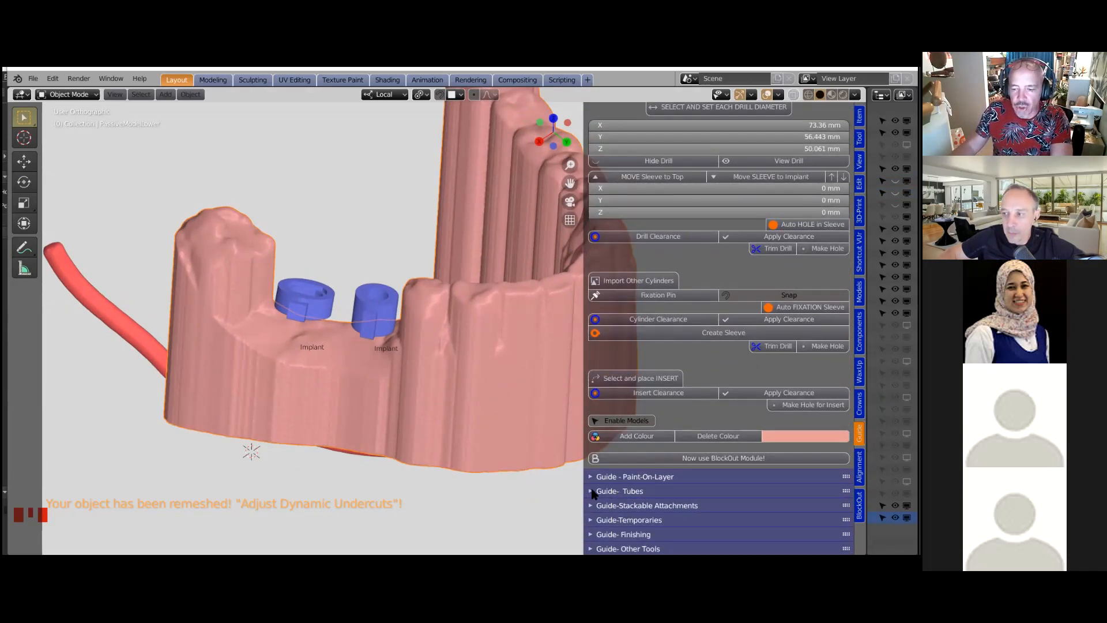
{"action": "left_click", "coordinate": [592, 491]}
{"action": "scroll", "coordinate": [731, 447], "scroll_direction": "down", "scroll_amount": 6}
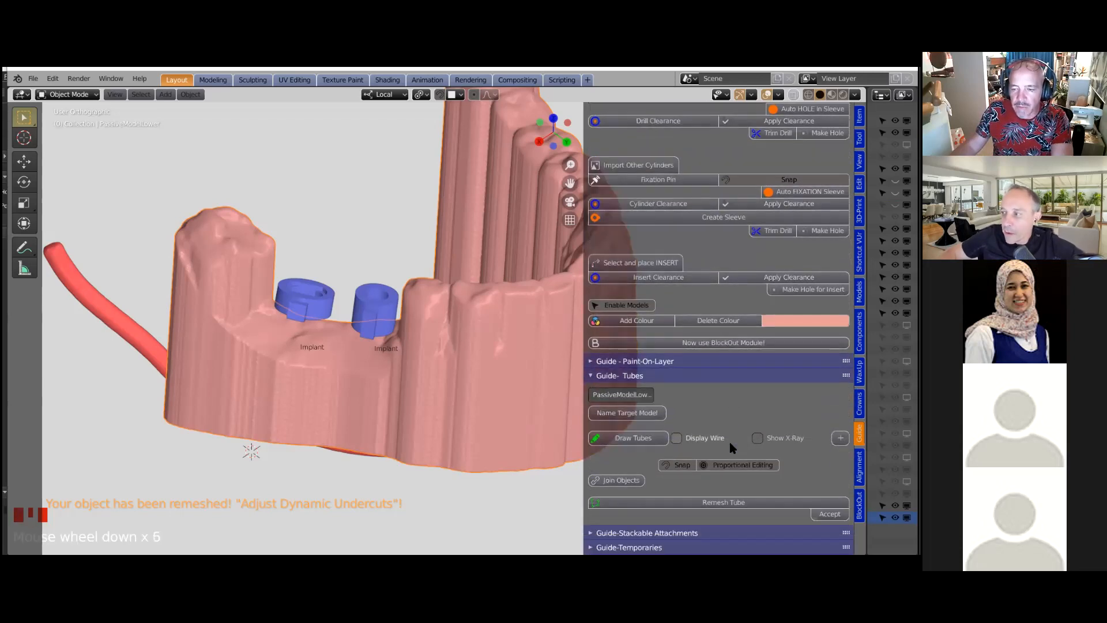
{"action": "scroll", "coordinate": [731, 447], "scroll_direction": "down", "scroll_amount": 8}
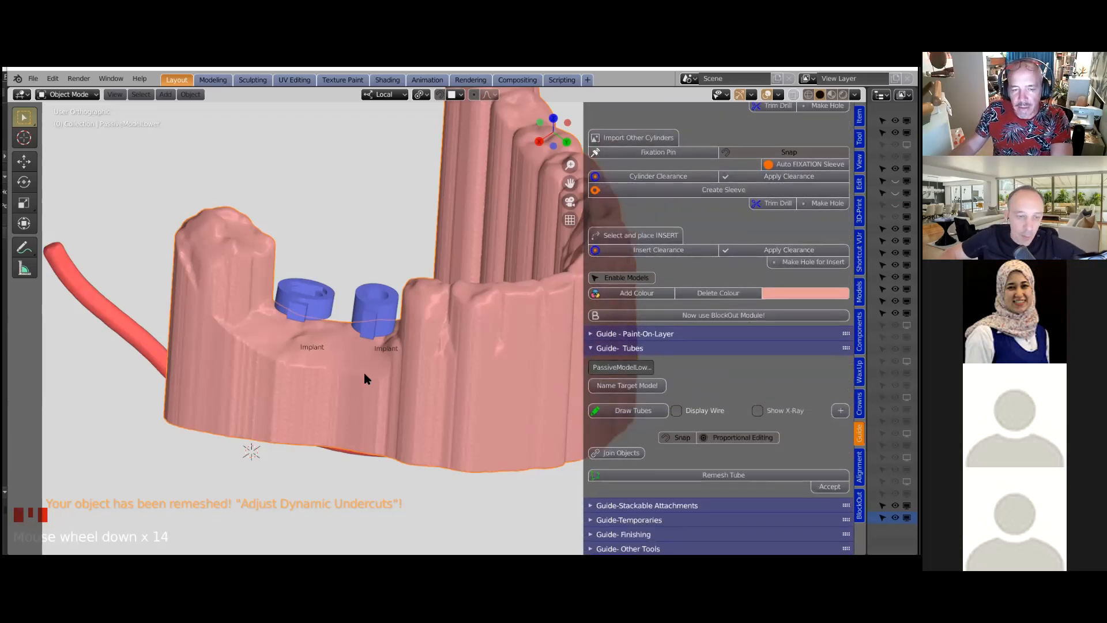
{"action": "middle_click_drag", "start_coordinate": [374, 352], "coordinate": [373, 378]}
{"action": "middle_click_drag", "start_coordinate": [370, 385], "coordinate": [443, 396]}
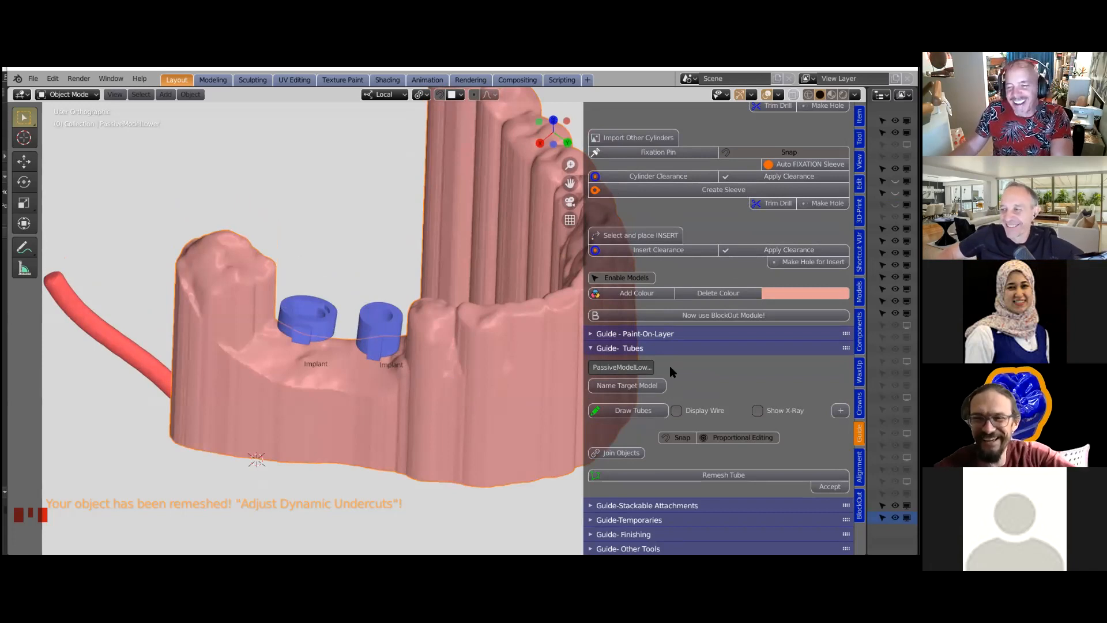
{"action": "left_click", "coordinate": [634, 388]}
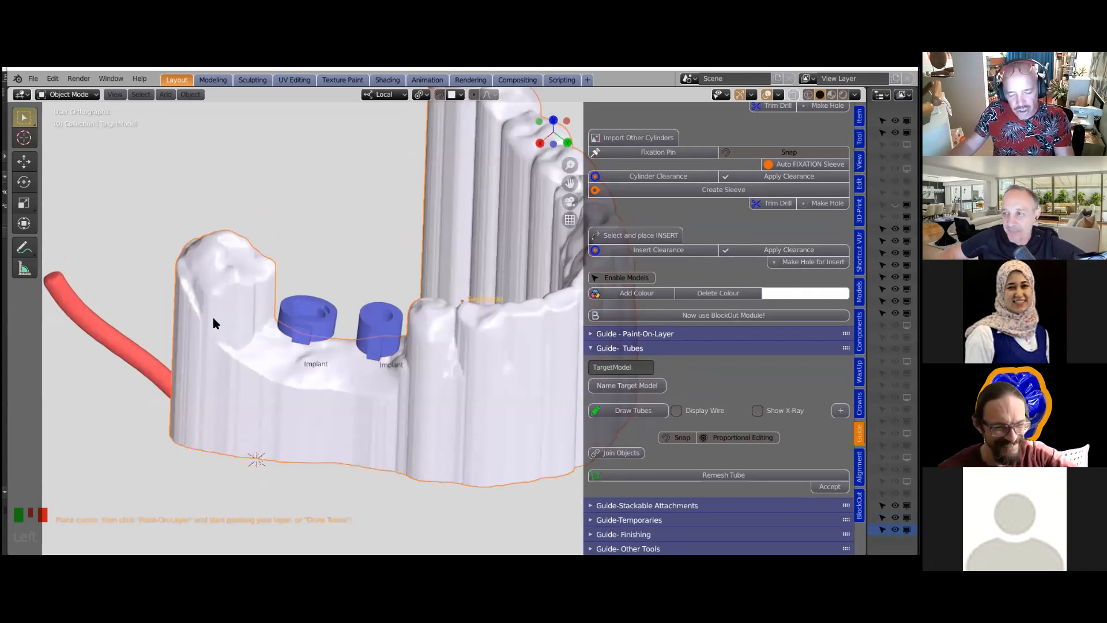
{"action": "right_click", "coordinate": [209, 296], "text": "shift"}
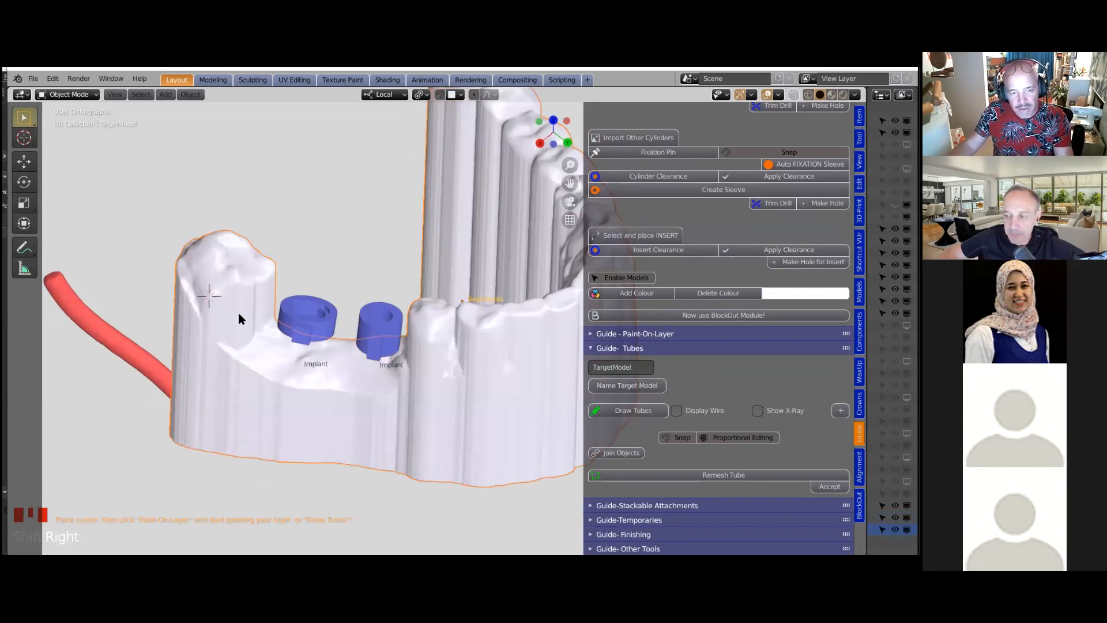
{"action": "left_click", "coordinate": [615, 413]}
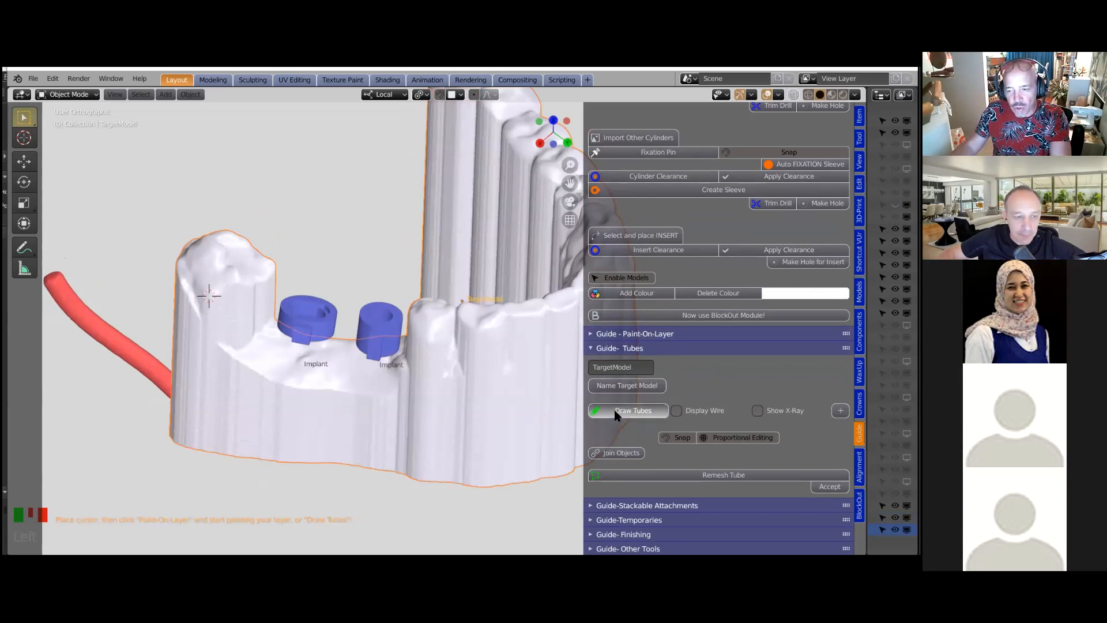
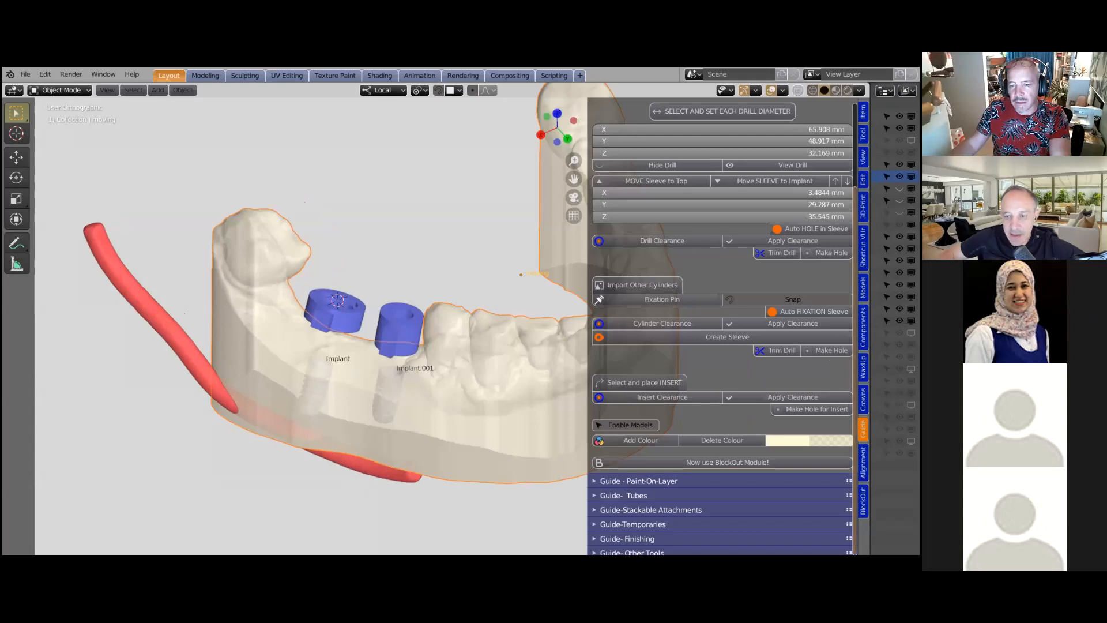
Name the translucent jaw as the lower model and create its offset model with a 0.2 mm offset and 0.2 mm voxel size
{"action": "left_click", "coordinate": [863, 501]}
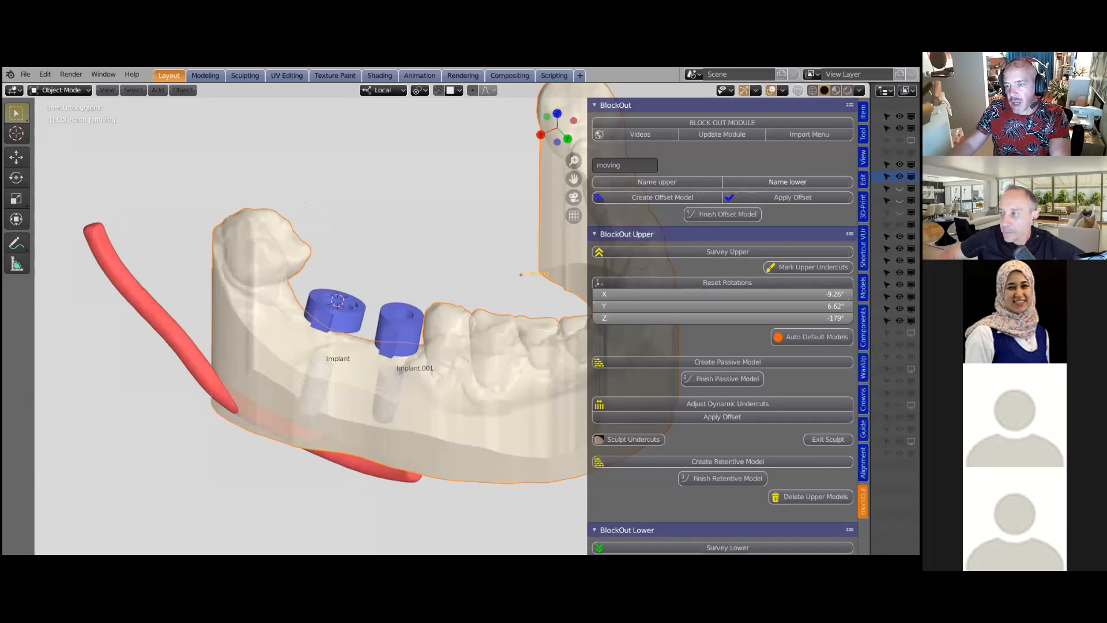
{"action": "left_click", "coordinate": [813, 182]}
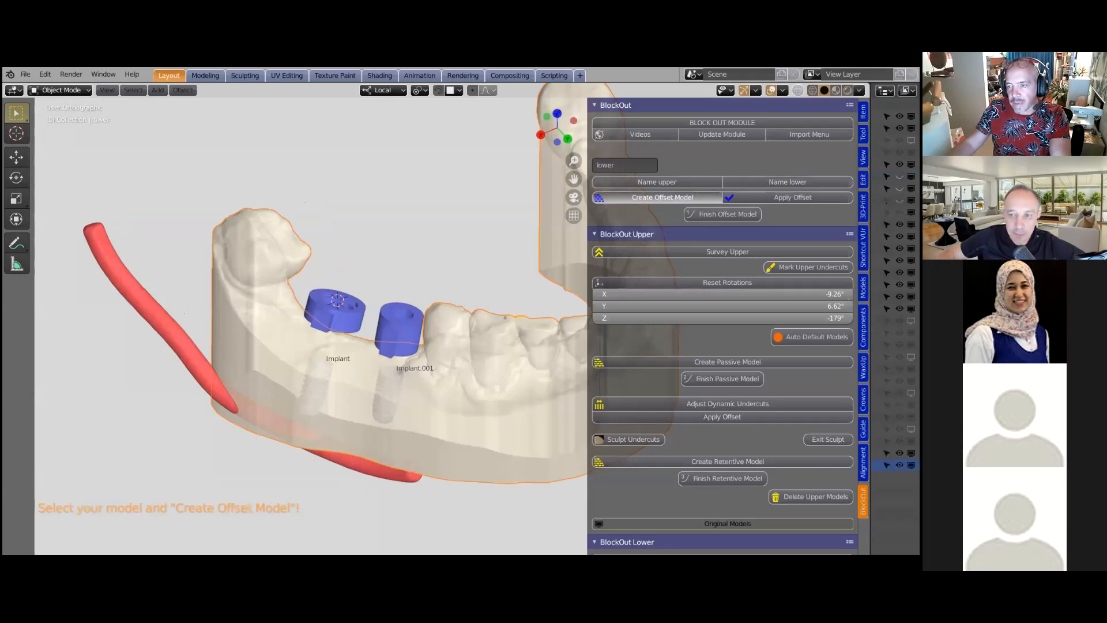
{"action": "left_click", "coordinate": [663, 197]}
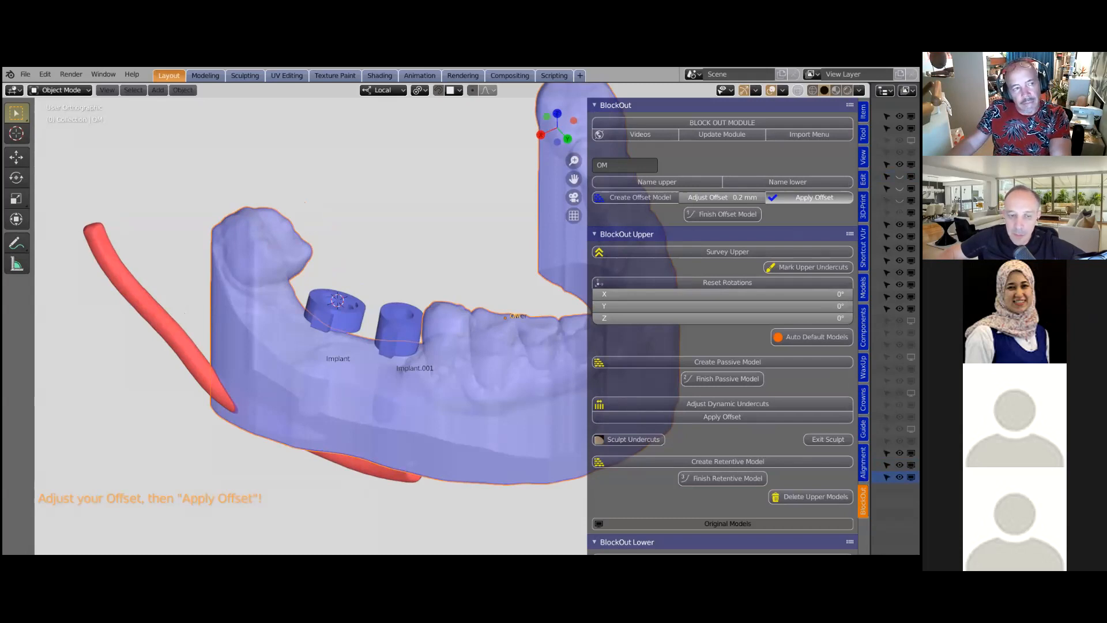
{"action": "left_click", "coordinate": [814, 198]}
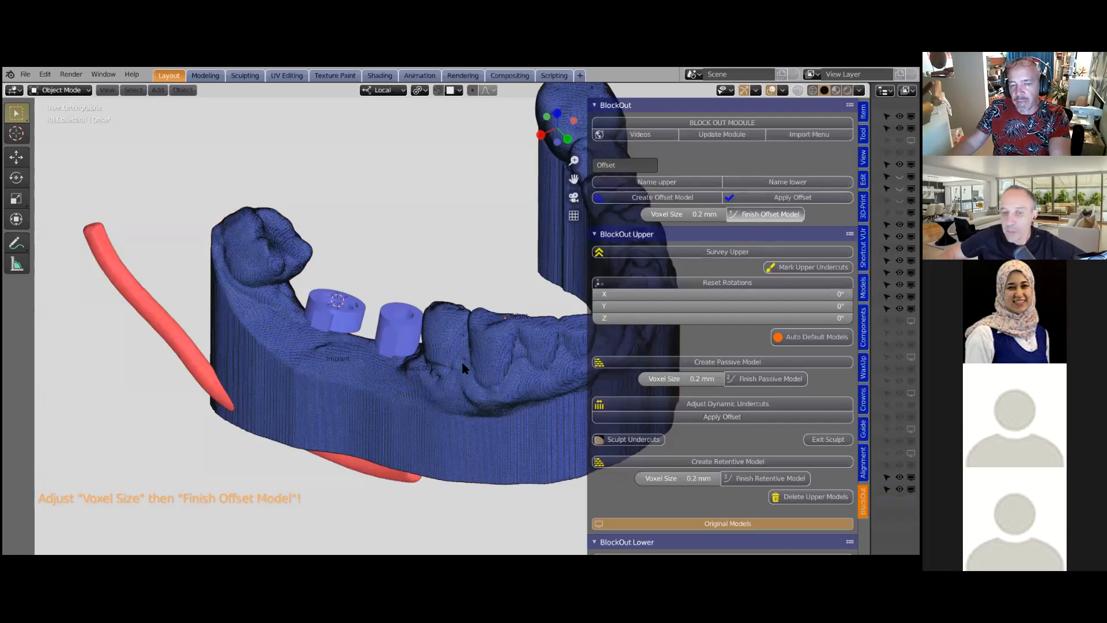
{"action": "scroll", "coordinate": [720, 323], "scroll_direction": "down", "scroll_amount": 2}
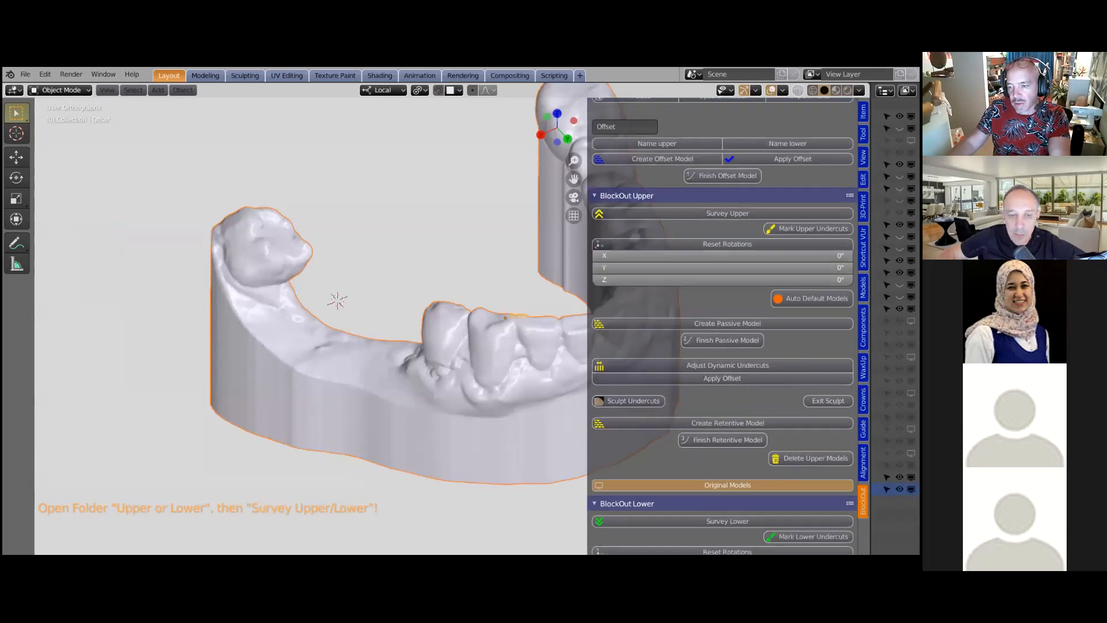
{"action": "scroll", "coordinate": [738, 332], "scroll_direction": "down", "scroll_amount": 8}
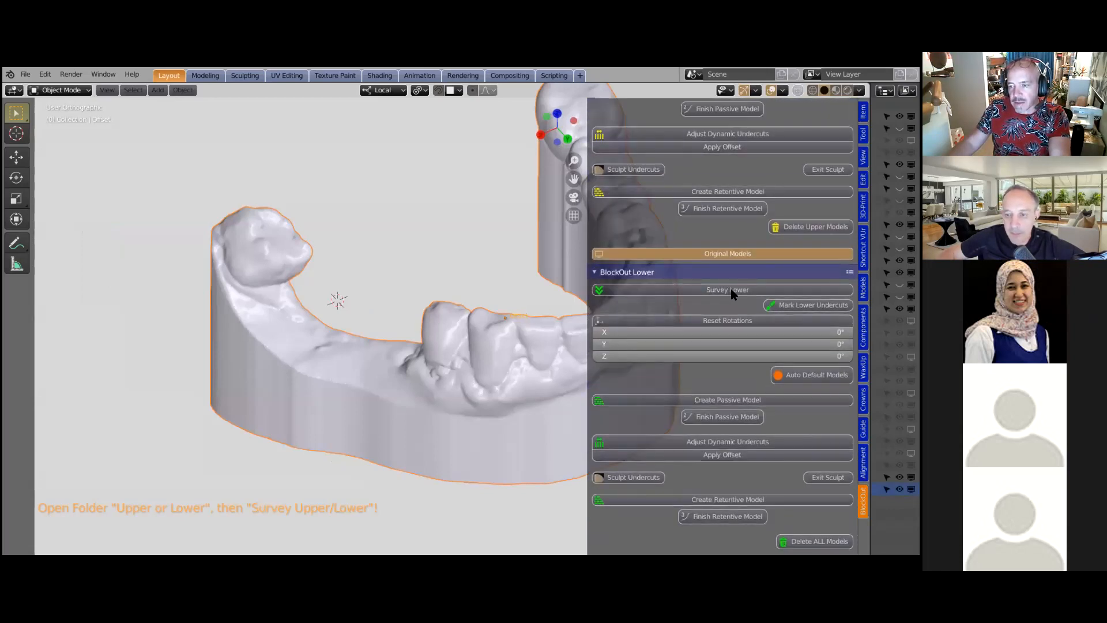
Survey the lower jaw, tilt it for its path of insertion and create its passive model with blocked-out undercuts
{"action": "left_click", "coordinate": [731, 290]}
{"action": "left_click_drag", "start_coordinate": [479, 294], "coordinate": [502, 264]}
{"action": "scroll", "coordinate": [716, 395], "scroll_direction": "down", "scroll_amount": 1}
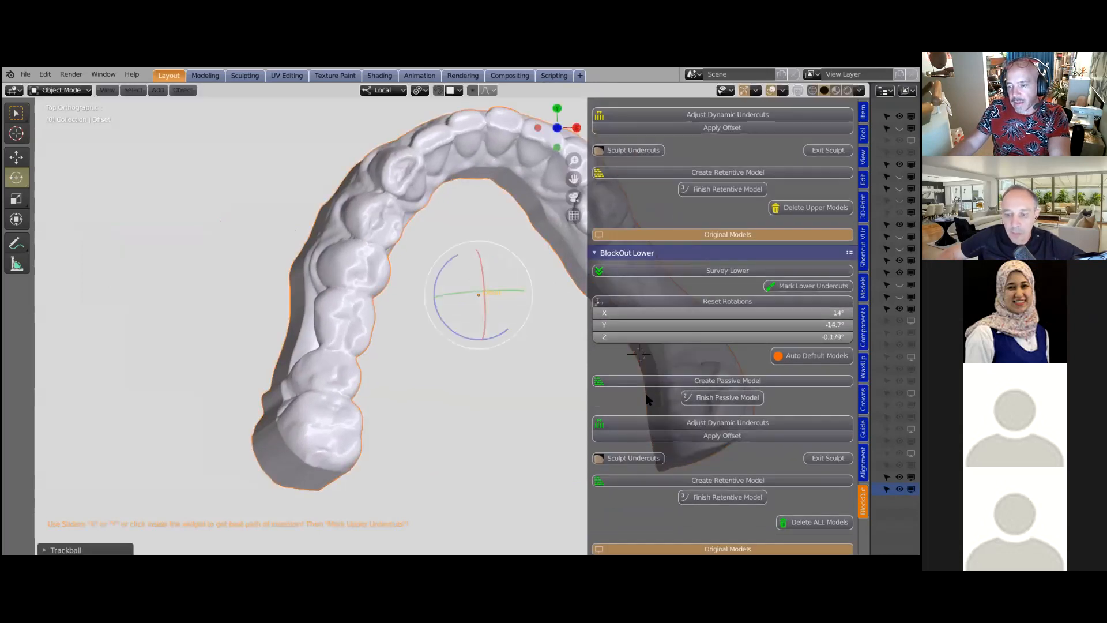
{"action": "left_click", "coordinate": [731, 381]}
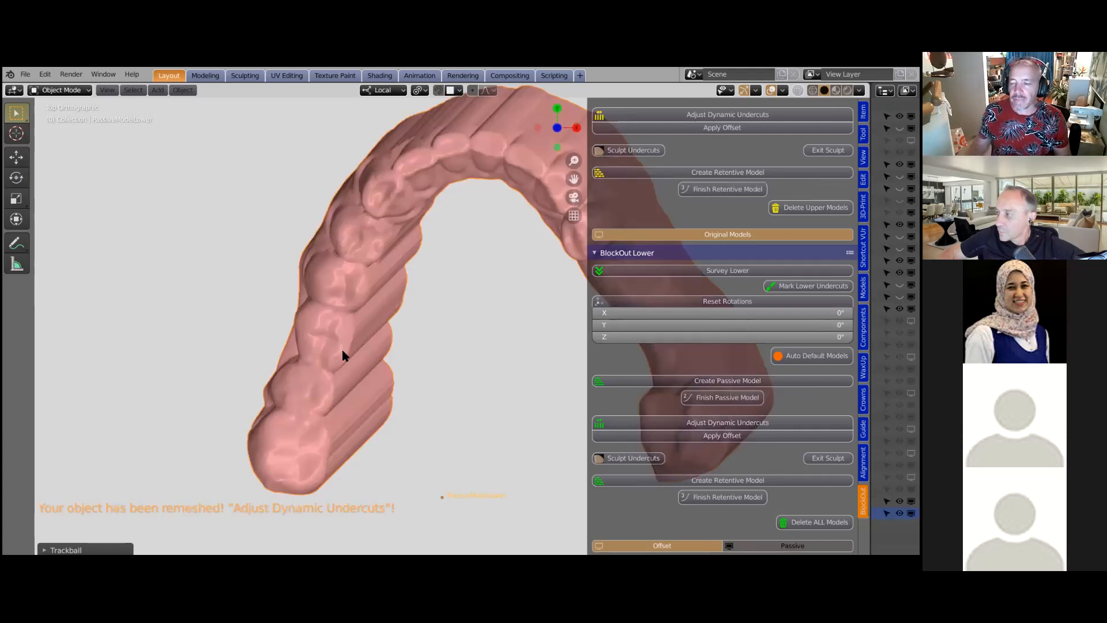
Unhide all objects and hide the two planned teeth so that only the drill sleeves stand on the passive model
{"action": "middle_click_drag", "start_coordinate": [332, 350], "coordinate": [314, 304]}
{"action": "key", "text": "alt+h"}
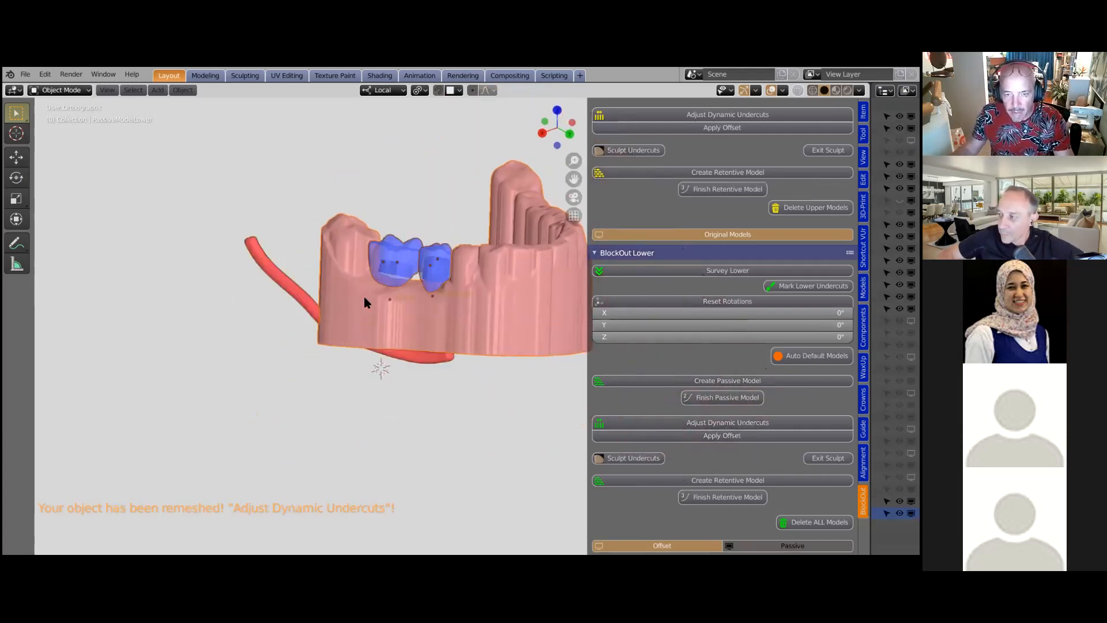
{"action": "scroll", "coordinate": [369, 271], "scroll_direction": "up", "scroll_amount": 2}
{"action": "left_click", "coordinate": [378, 241]}
{"action": "scroll", "coordinate": [370, 230], "scroll_direction": "up", "scroll_amount": 2}
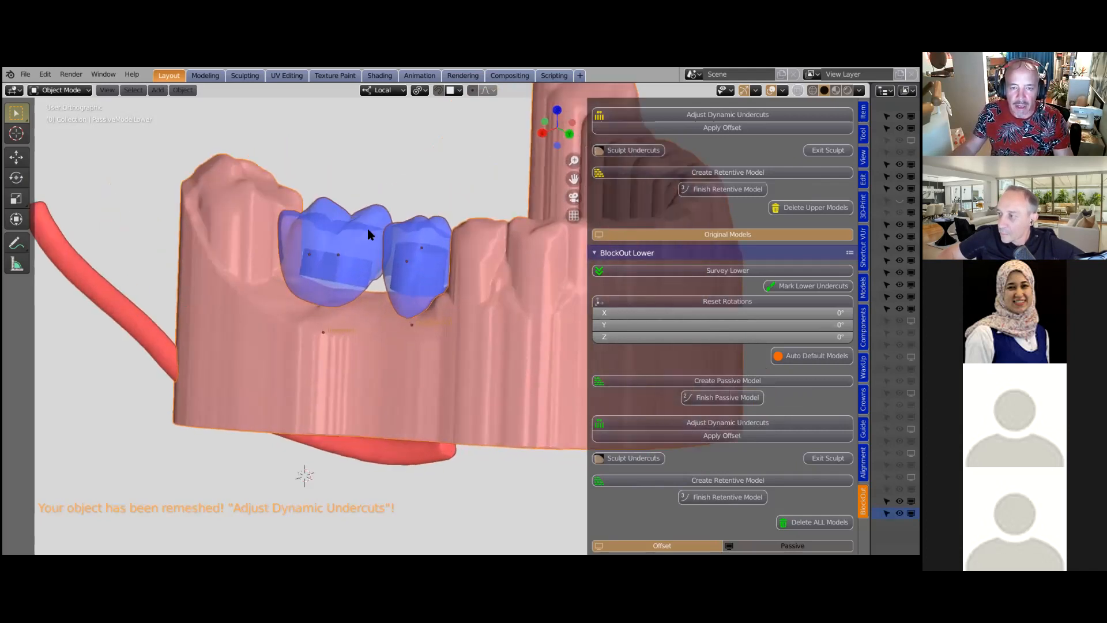
{"action": "key", "text": "h"}
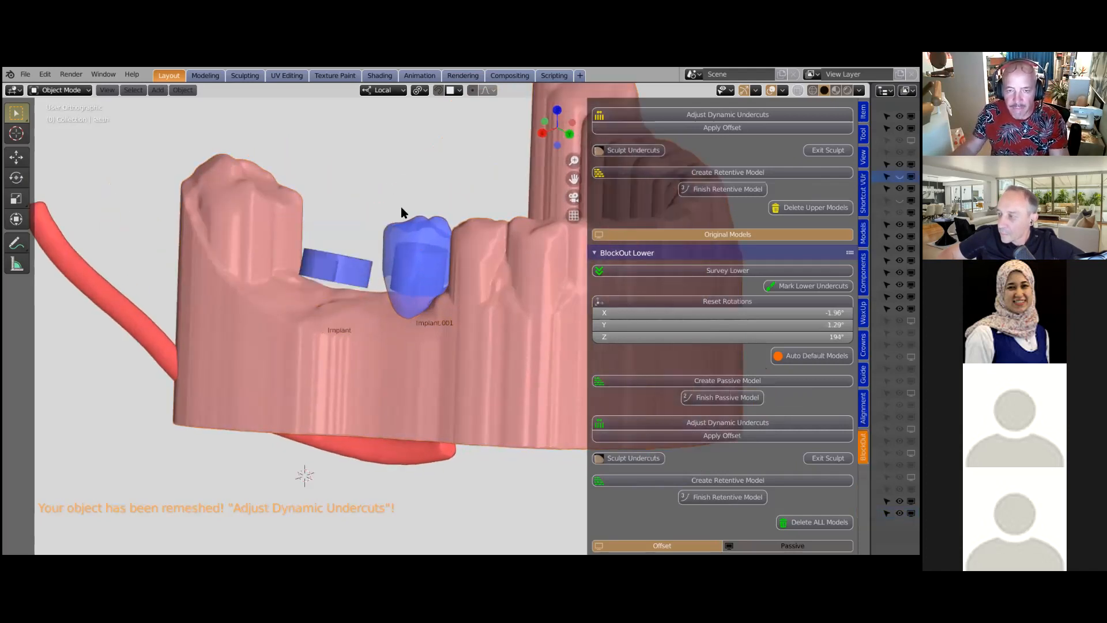
{"action": "left_click", "coordinate": [420, 232]}
{"action": "key", "text": "h"}
{"action": "middle_click_drag", "start_coordinate": [355, 237], "coordinate": [258, 268]}
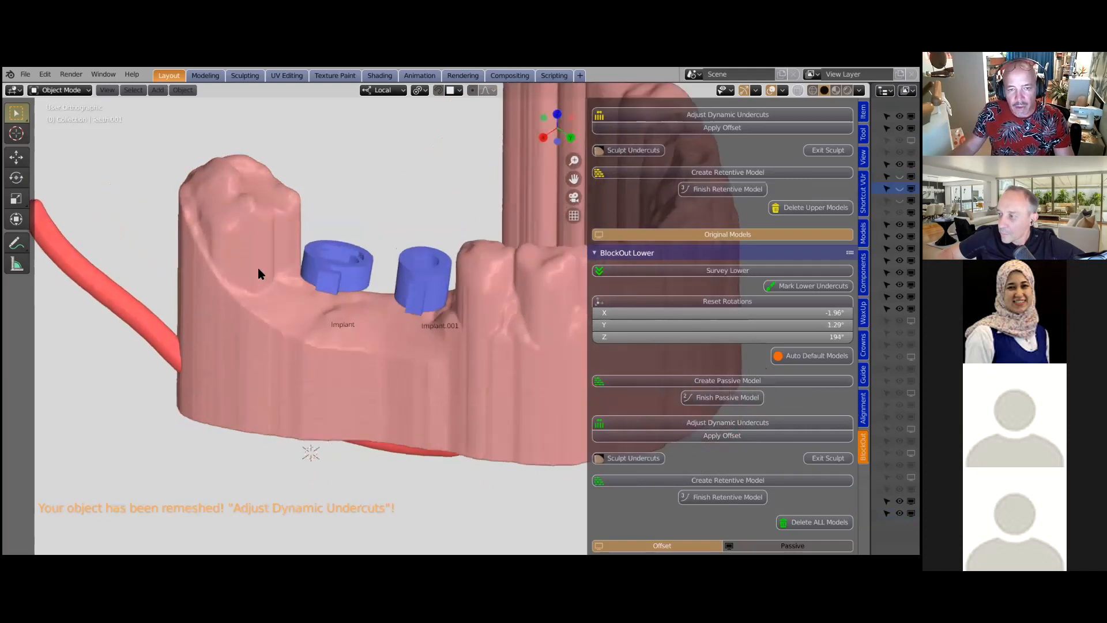
Name the passive lower model as the target model for the guide tubes and save the file
{"action": "left_click", "coordinate": [285, 282]}
{"action": "middle_click_drag", "start_coordinate": [433, 349], "coordinate": [410, 351], "text": "shift"}
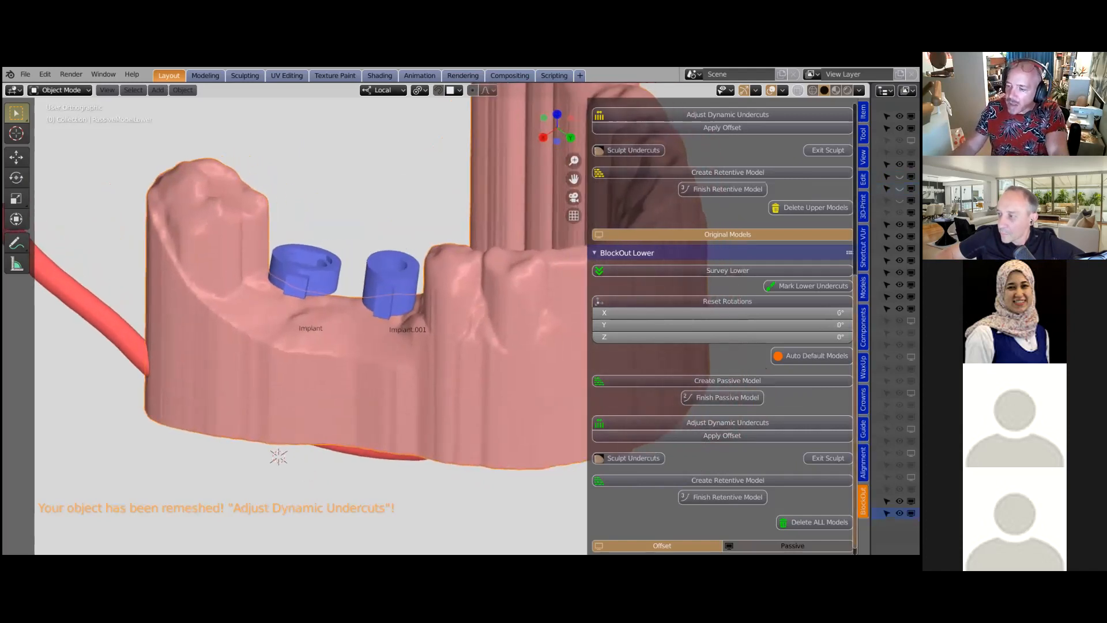
{"action": "left_click", "coordinate": [863, 429]}
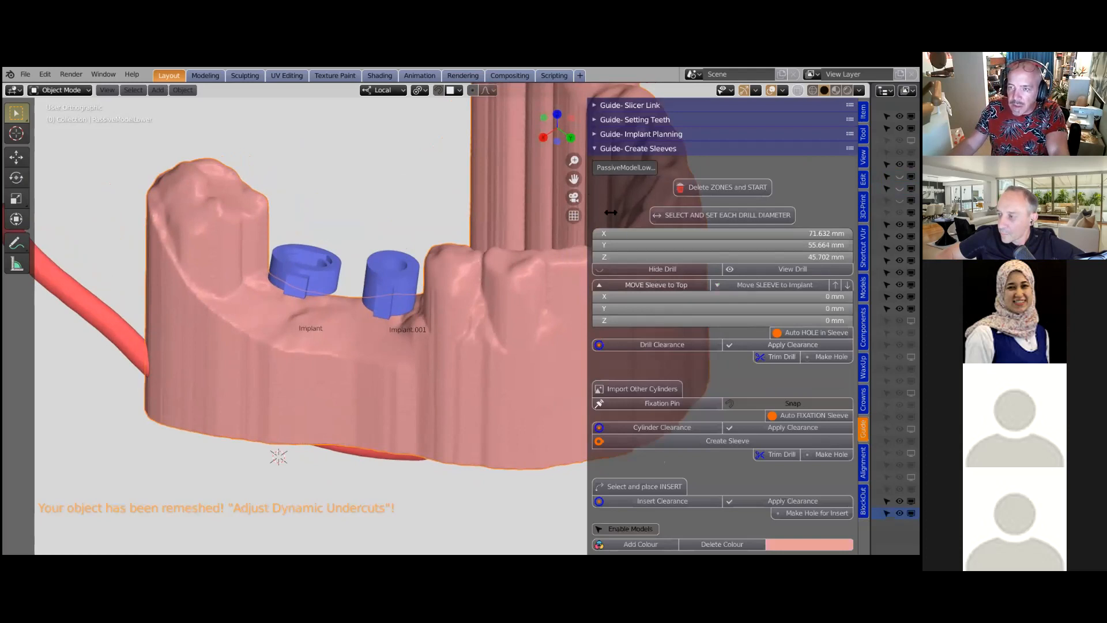
{"action": "scroll", "coordinate": [627, 303], "scroll_direction": "down", "scroll_amount": 3}
{"action": "scroll", "coordinate": [628, 403], "scroll_direction": "down", "scroll_amount": 1}
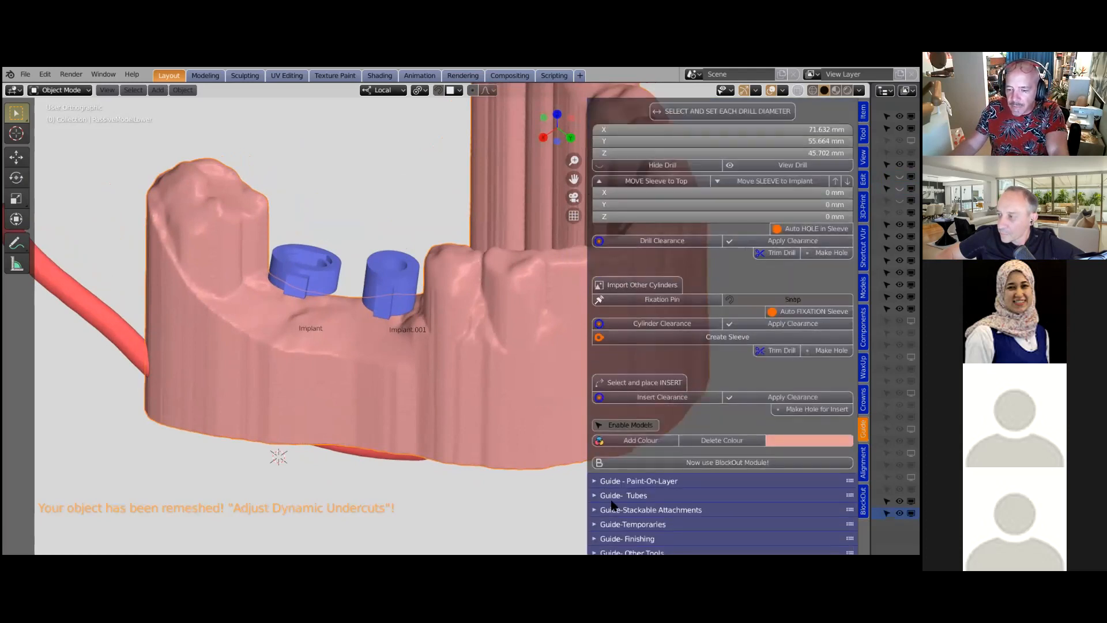
{"action": "left_click", "coordinate": [623, 495]}
{"action": "scroll", "coordinate": [646, 404], "scroll_direction": "down", "scroll_amount": 5}
{"action": "left_click", "coordinate": [647, 399]}
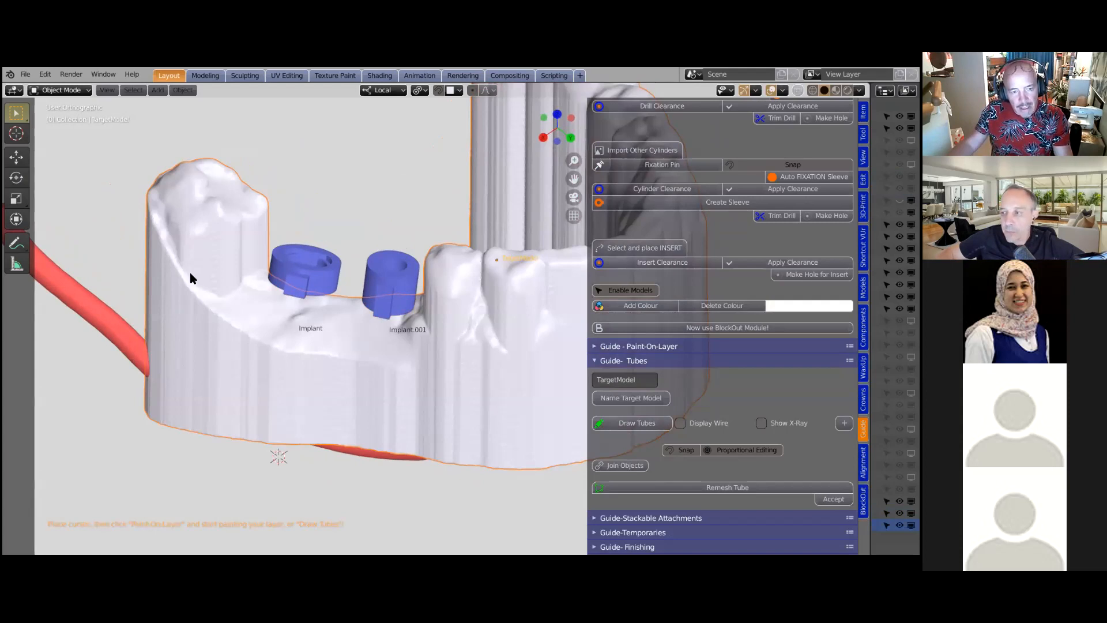
{"action": "left_click", "coordinate": [25, 73]}
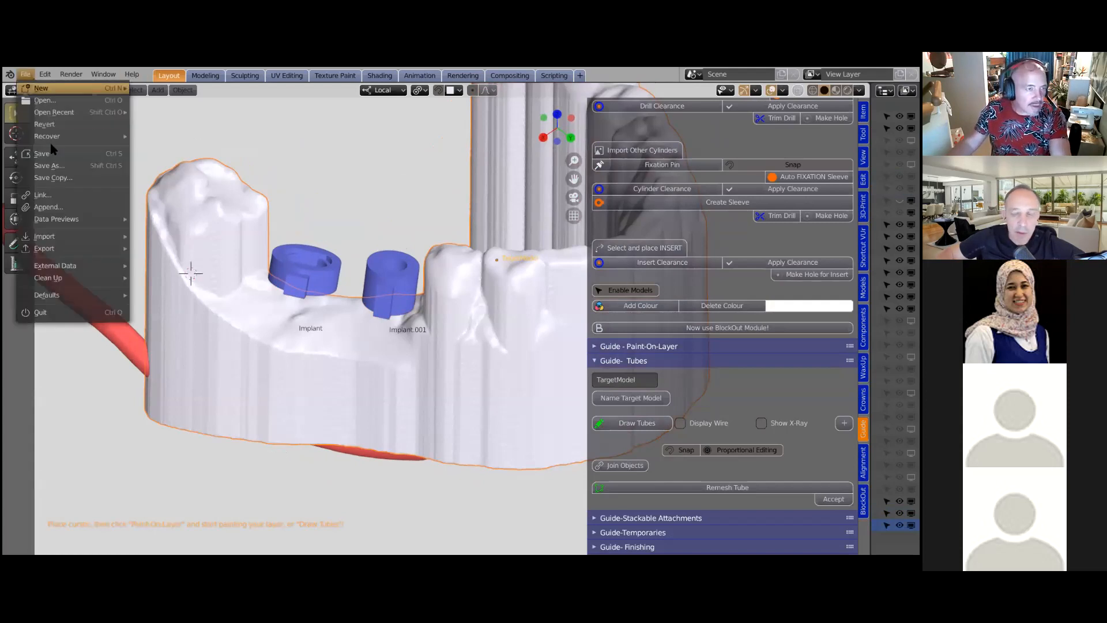
{"action": "left_click", "coordinate": [55, 153]}
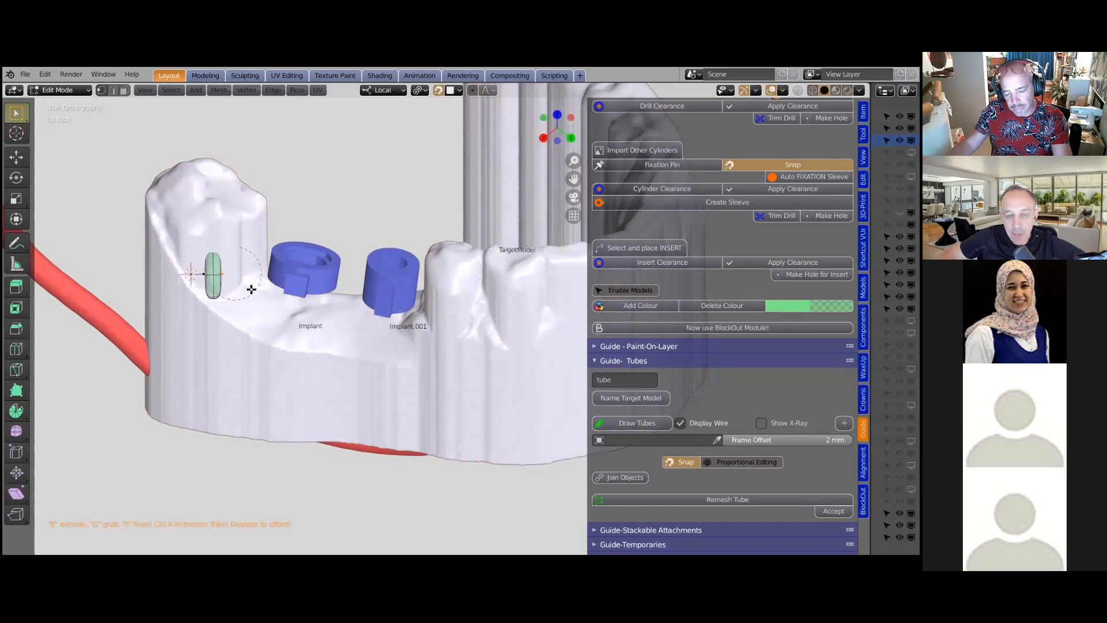
Place the first tube section beside the rearmost molar and pick the target model as the tube's frame offset object
{"action": "left_click", "coordinate": [259, 308]}
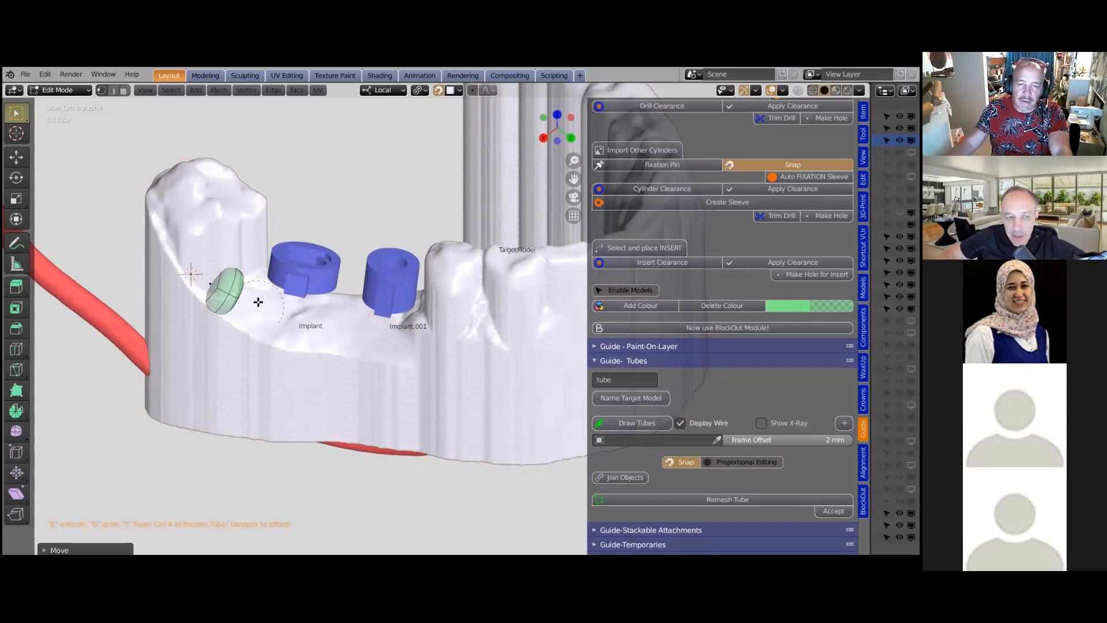
{"action": "left_click", "coordinate": [719, 438]}
{"action": "left_click", "coordinate": [387, 365]}
Extrude the tube along the outer side of the jaw, past both sleeves and the neighbouring teeth, towards the front teeth
{"action": "middle_click_drag", "start_coordinate": [287, 294], "coordinate": [282, 289]}
{"action": "key", "text": "e"}
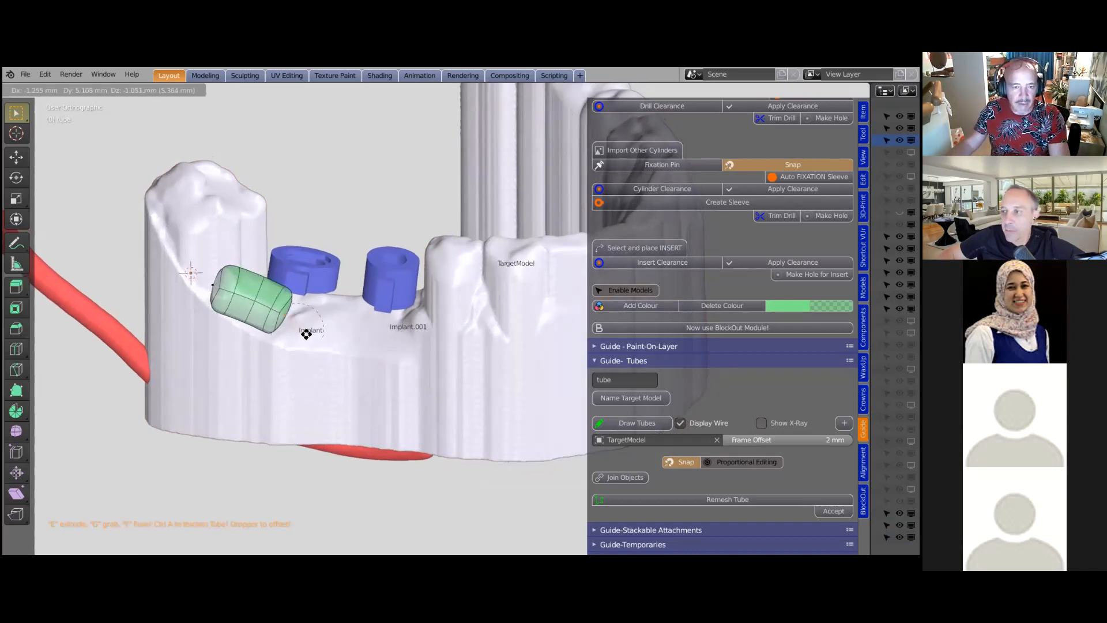
{"action": "left_click", "coordinate": [308, 331]}
{"action": "middle_click_drag", "start_coordinate": [309, 331], "coordinate": [376, 333]}
{"action": "key", "text": "e"}
{"action": "left_click", "coordinate": [433, 343]}
{"action": "key", "text": "e"}
{"action": "left_click", "coordinate": [473, 309]}
{"action": "key", "text": "Caps_Lock"}
{"action": "middle_click_drag", "start_coordinate": [433, 302], "coordinate": [383, 321]}
{"action": "key", "text": "e"}
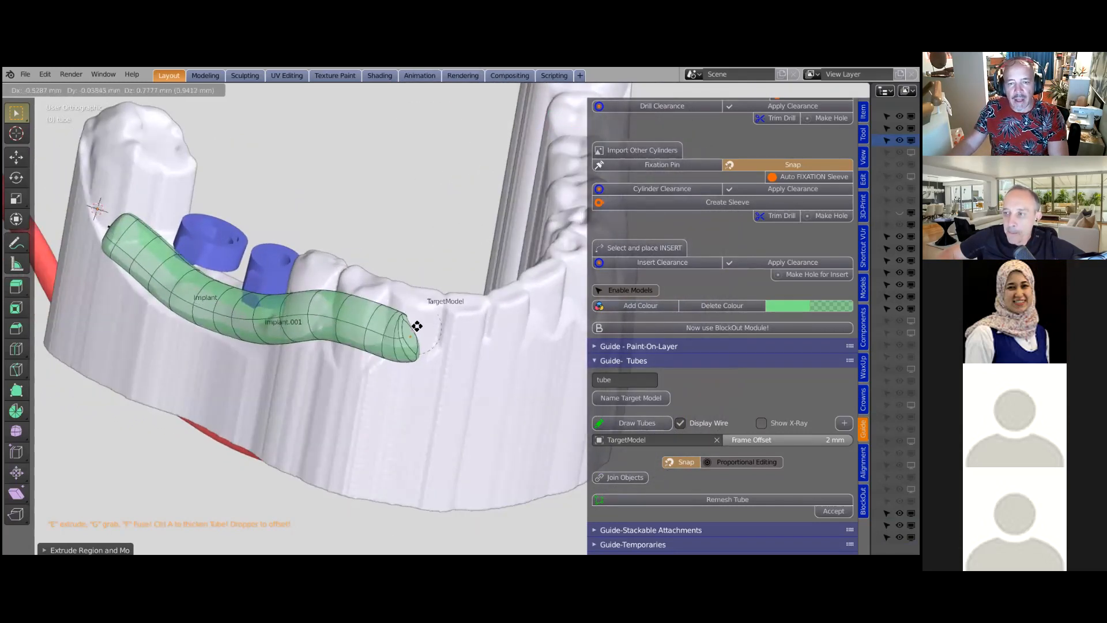
{"action": "left_click", "coordinate": [451, 296]}
Extrude the tube over the front teeth to the inner side of the arch
{"action": "mouse_move", "coordinate": [450, 297]}
{"action": "middle_mouse_down"}
{"action": "mouse_move", "coordinate": [452, 309]}
{"action": "mouse_move", "coordinate": [388, 326]}
{"action": "mouse_move", "coordinate": [306, 309]}
{"action": "mouse_move", "coordinate": [454, 290]}
{"action": "middle_mouse_up"}
{"action": "key", "text": "e"}
{"action": "left_click", "coordinate": [456, 298]}
{"action": "key", "text": "e"}
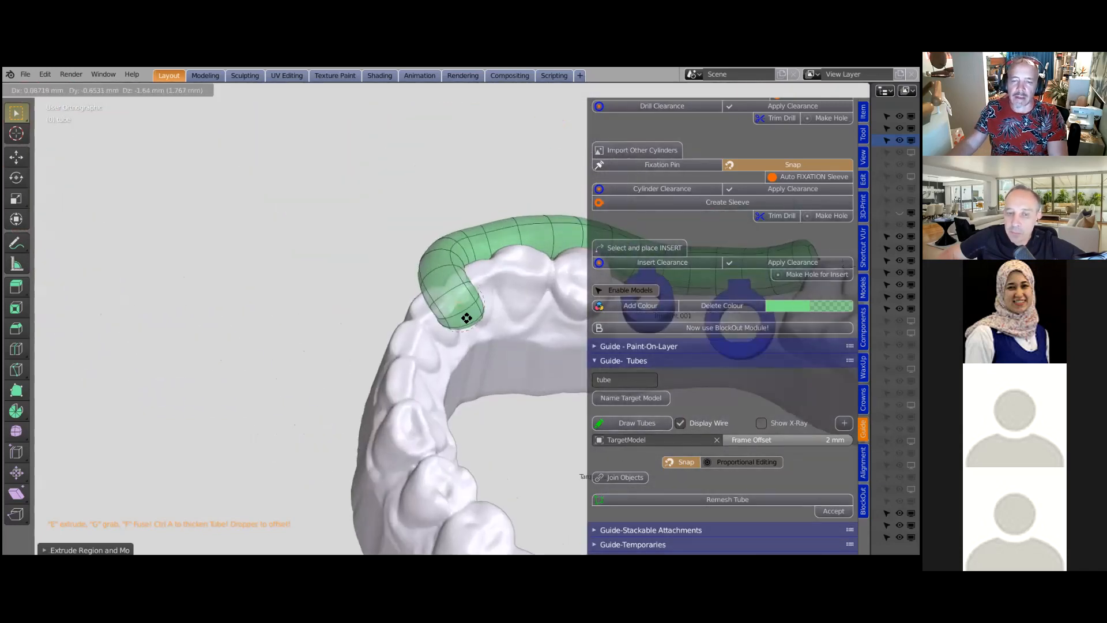
{"action": "left_click", "coordinate": [477, 326]}
{"action": "middle_click_drag", "start_coordinate": [425, 302], "coordinate": [294, 294]}
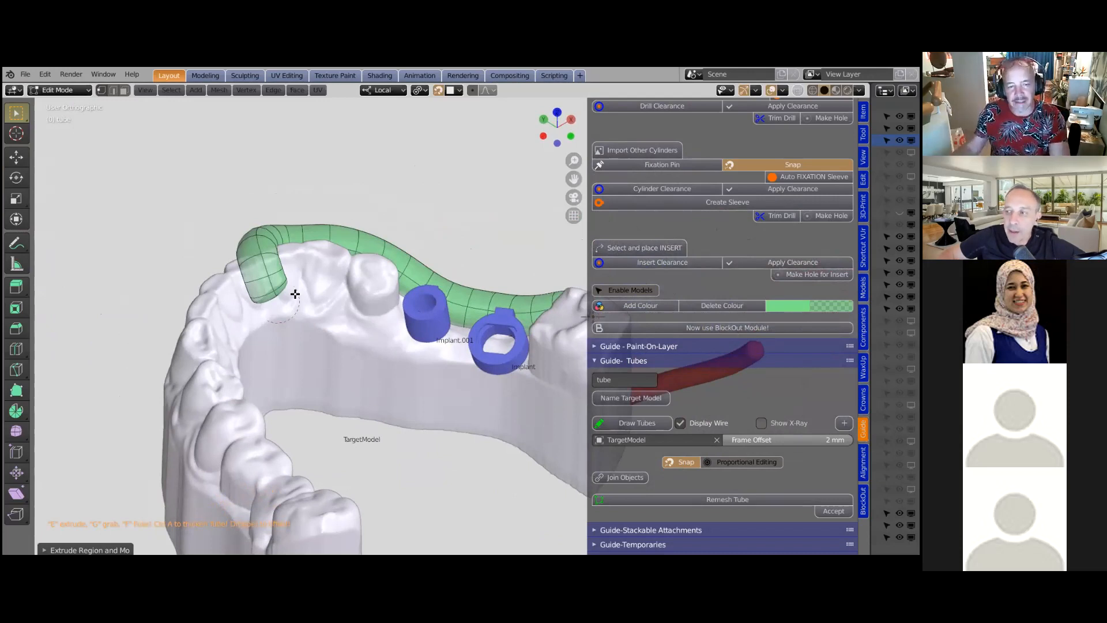
Extrude the tube back along the inner side of the jaw, past both sleeves, to the rearmost molar
{"action": "middle_click_drag", "start_coordinate": [283, 302], "coordinate": [287, 302]}
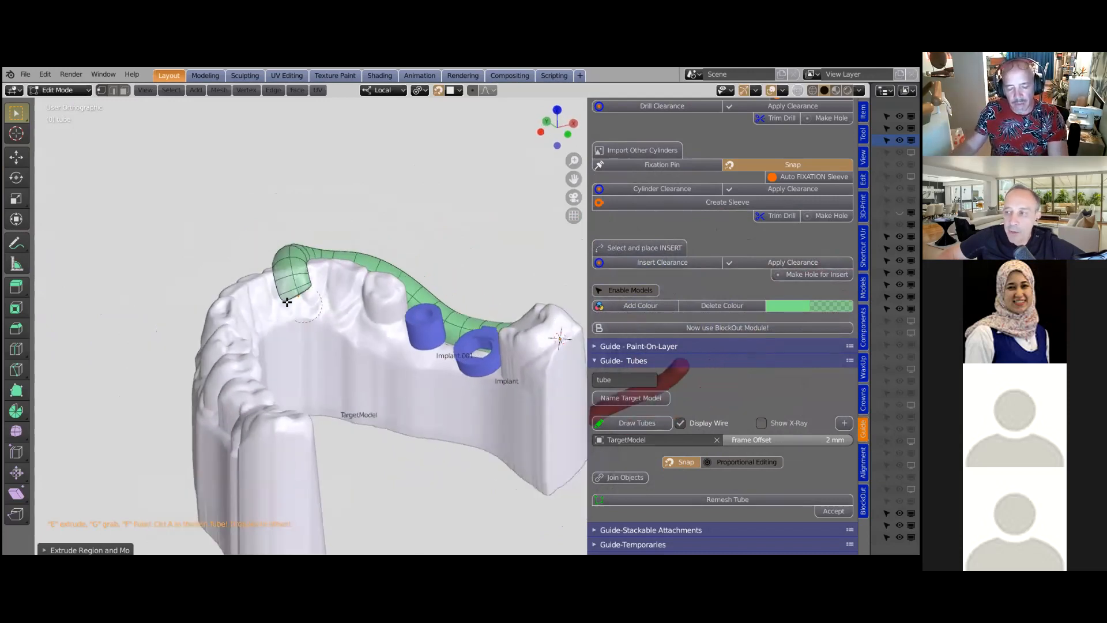
{"action": "key", "text": "e"}
{"action": "left_click", "coordinate": [383, 328]}
{"action": "key", "text": "e"}
{"action": "left_click", "coordinate": [407, 344]}
{"action": "mouse_move", "coordinate": [407, 345]}
{"action": "middle_mouse_down"}
{"action": "mouse_move", "coordinate": [459, 345]}
{"action": "mouse_move", "coordinate": [403, 343]}
{"action": "middle_mouse_up"}
{"action": "key", "text": "e"}
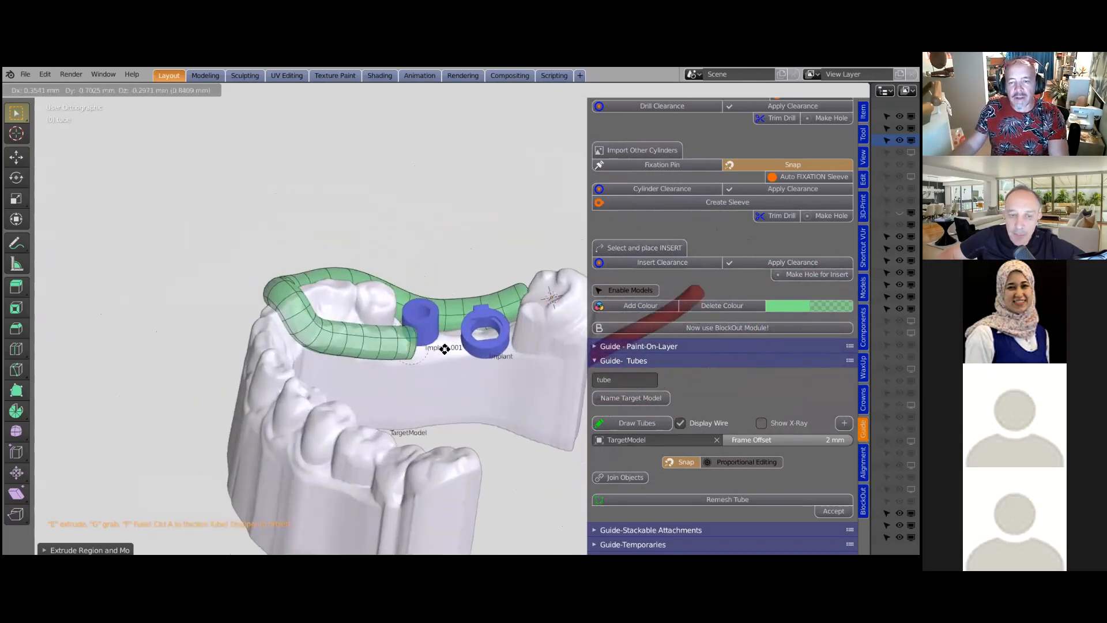
{"action": "left_click", "coordinate": [553, 334]}
{"action": "key", "text": "e"}
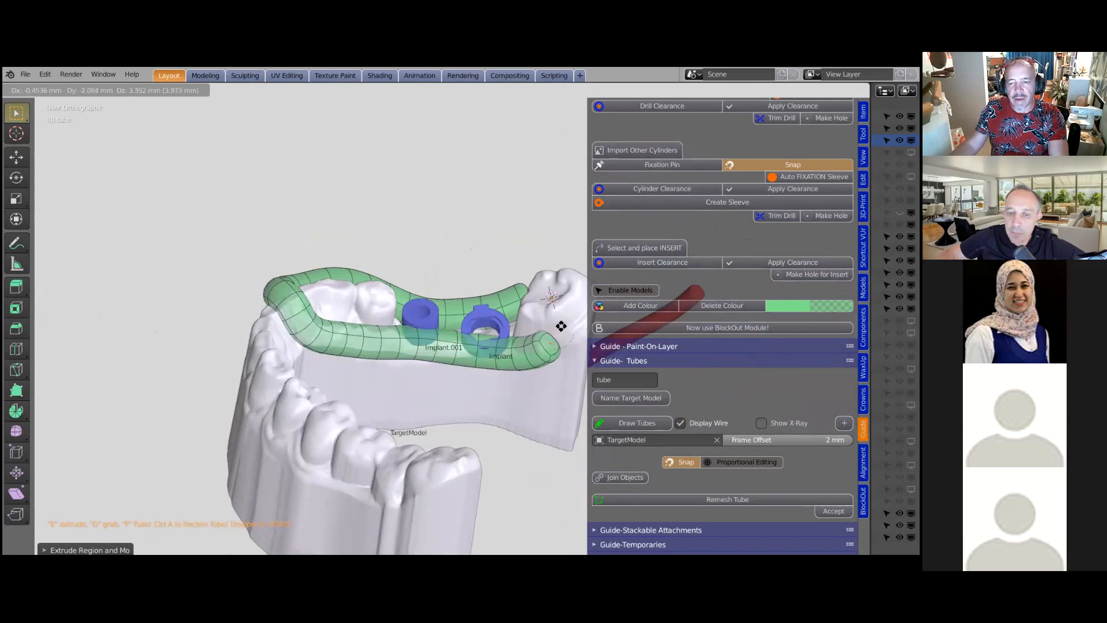
{"action": "left_click", "coordinate": [570, 312]}
Continue the tube around the back of the rearmost molar and join it to its start as a closed loop
{"action": "middle_click_drag", "start_coordinate": [545, 306], "coordinate": [323, 291]}
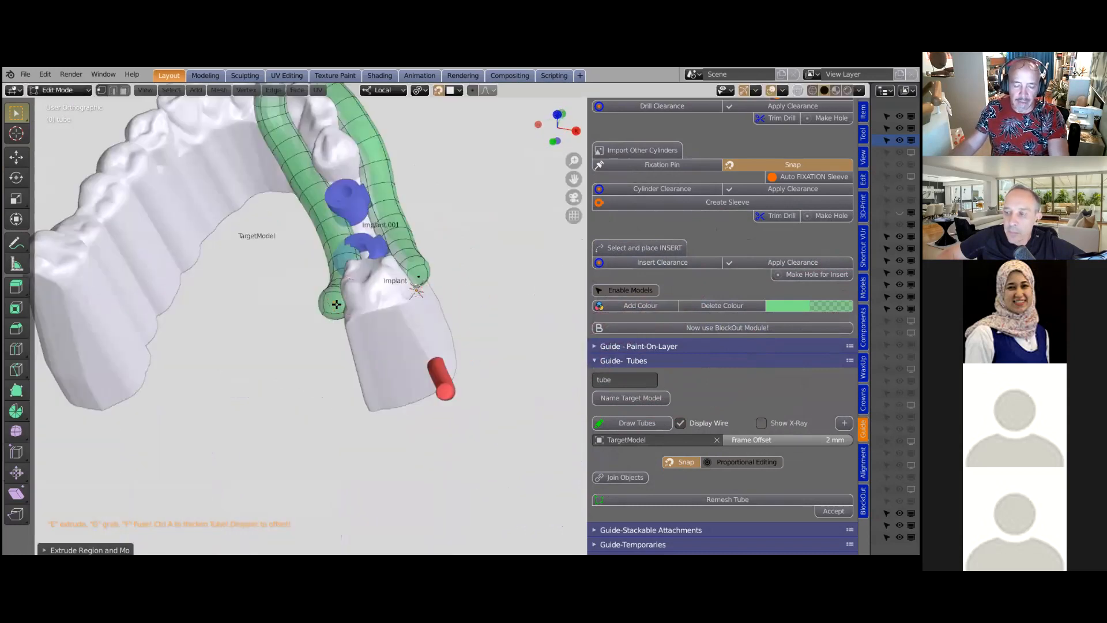
{"action": "scroll", "coordinate": [323, 288], "scroll_direction": "up", "scroll_amount": 4}
{"action": "scroll", "coordinate": [364, 261], "scroll_direction": "down", "scroll_amount": 3}
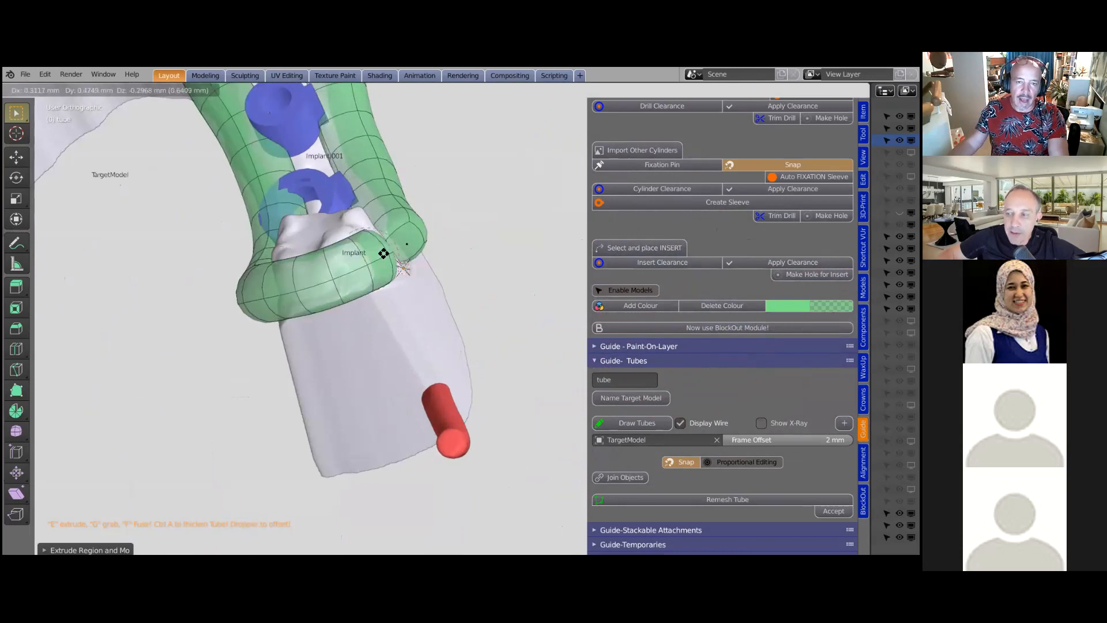
{"action": "middle_click_drag", "start_coordinate": [462, 250], "coordinate": [276, 242]}
{"action": "scroll", "coordinate": [445, 310], "scroll_direction": "down", "scroll_amount": 2}
{"action": "scroll", "coordinate": [403, 290], "scroll_direction": "up", "scroll_amount": 3}
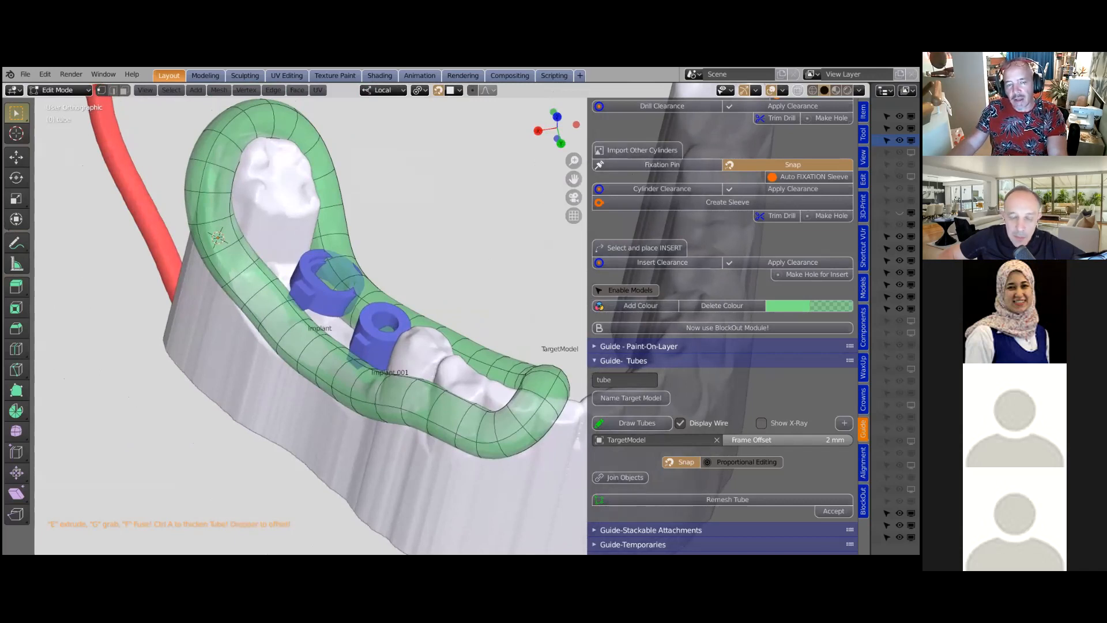
Select the whole tube in X-ray display, scale its thickness, and return to solid display
{"action": "key", "text": "alt+z"}
{"action": "key", "text": "a"}
{"action": "key", "text": "s"}
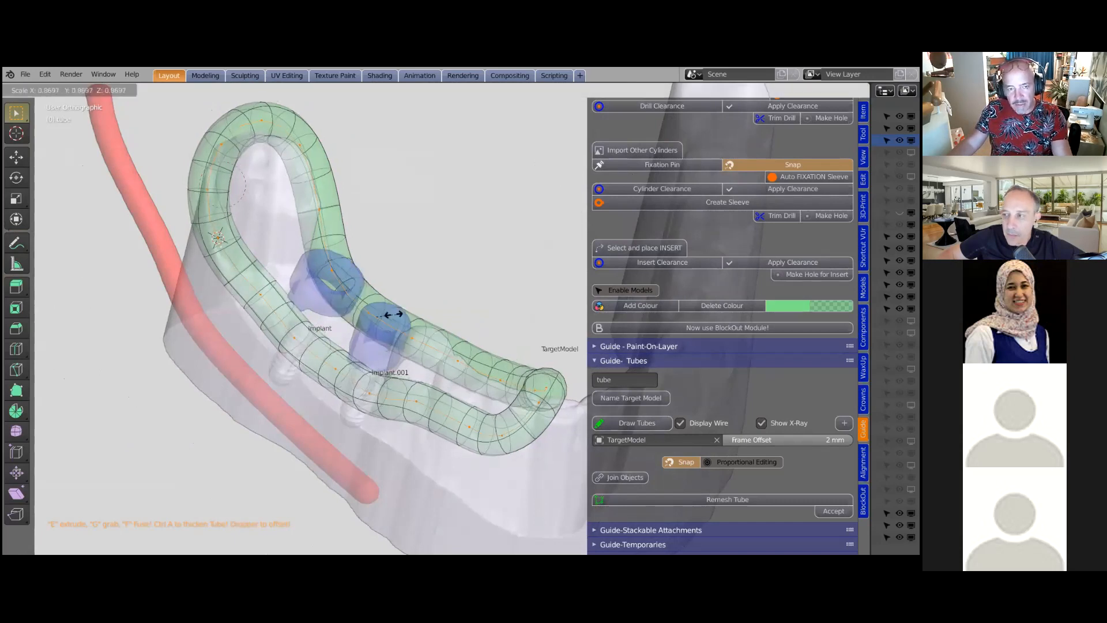
{"action": "key", "text": "Caps_Lock"}
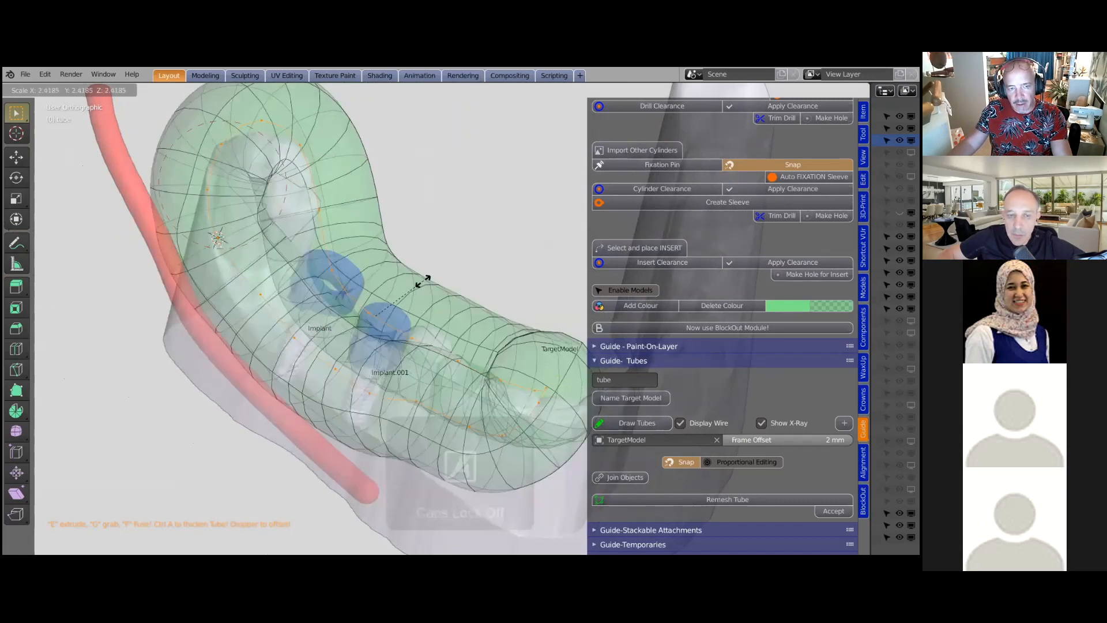
{"action": "left_click", "coordinate": [449, 250]}
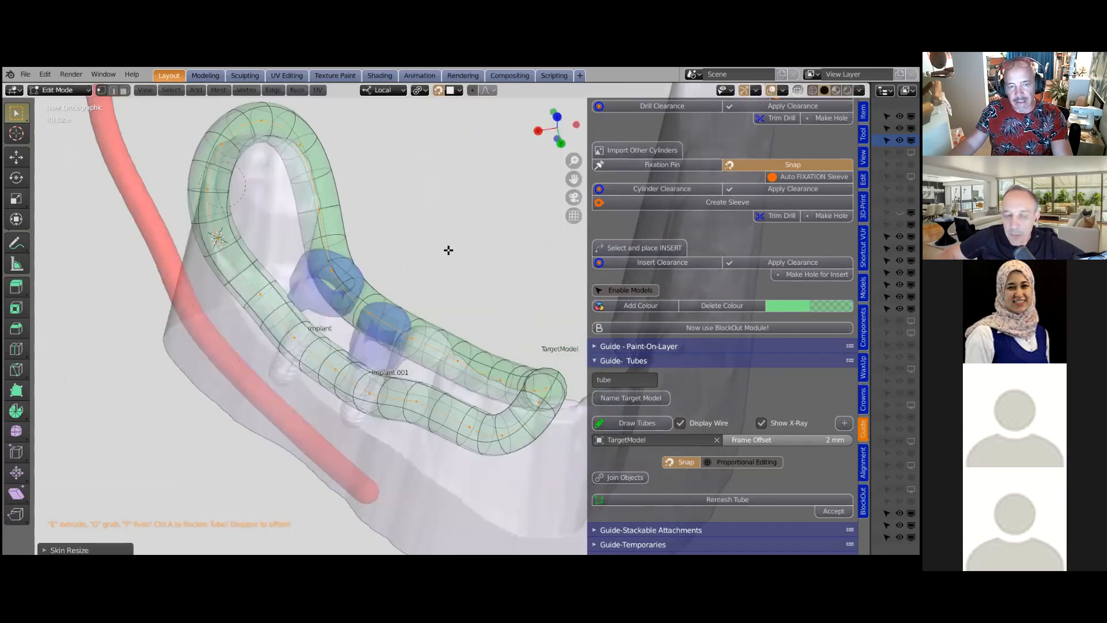
{"action": "middle_click_drag", "start_coordinate": [449, 250], "coordinate": [683, 119]}
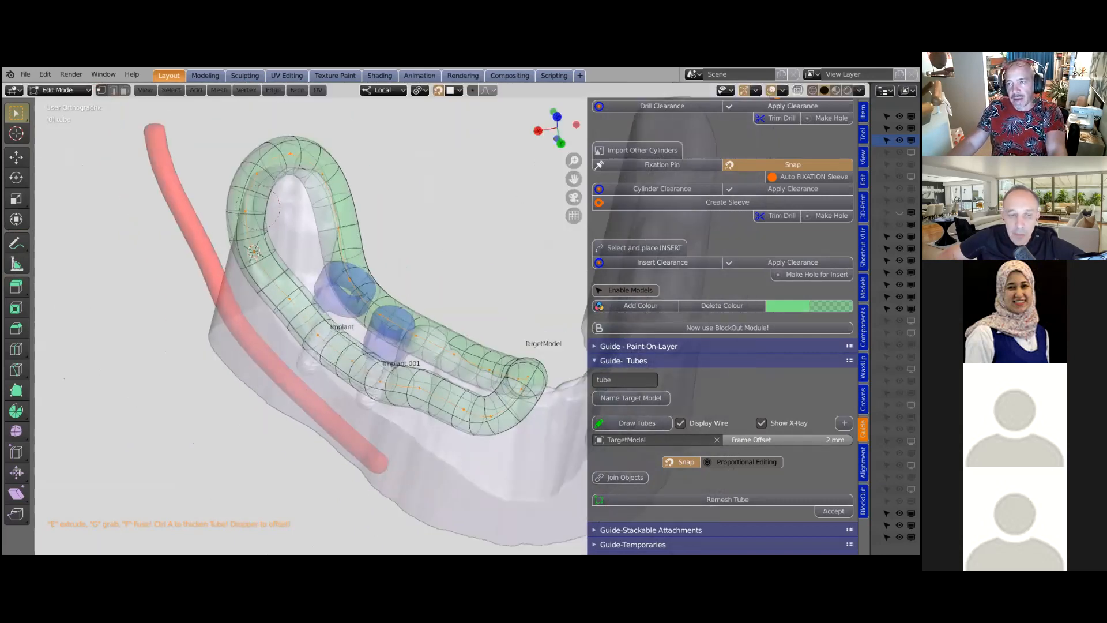
{"action": "key", "text": "alt+z"}
{"action": "middle_click_drag", "start_coordinate": [364, 387], "coordinate": [405, 379]}
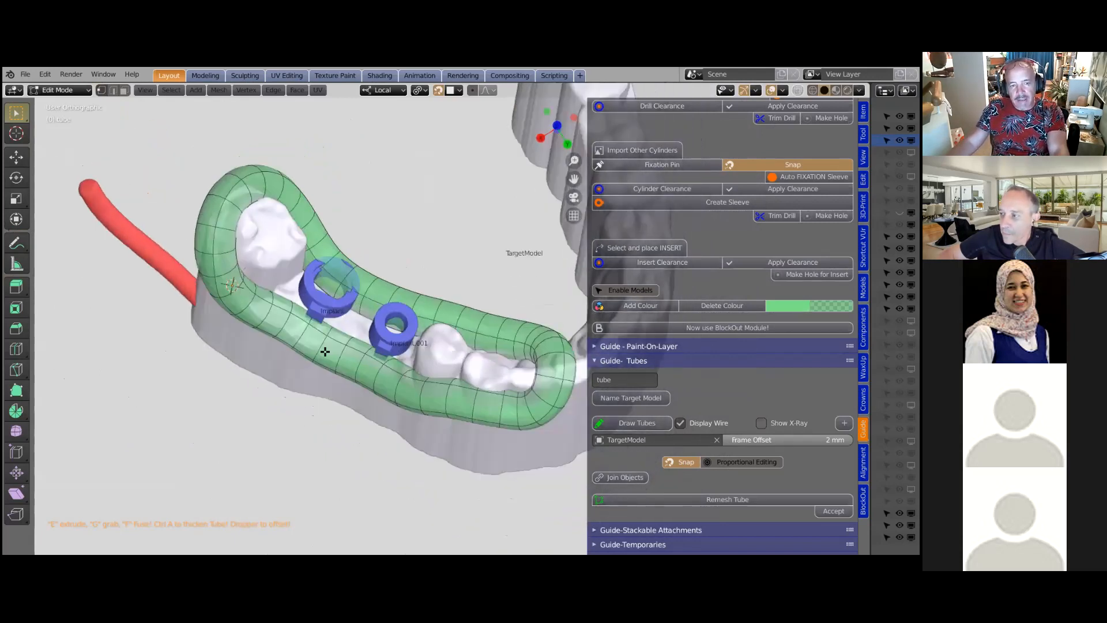
{"action": "middle_click_drag", "start_coordinate": [325, 351], "coordinate": [382, 367], "text": "shift"}
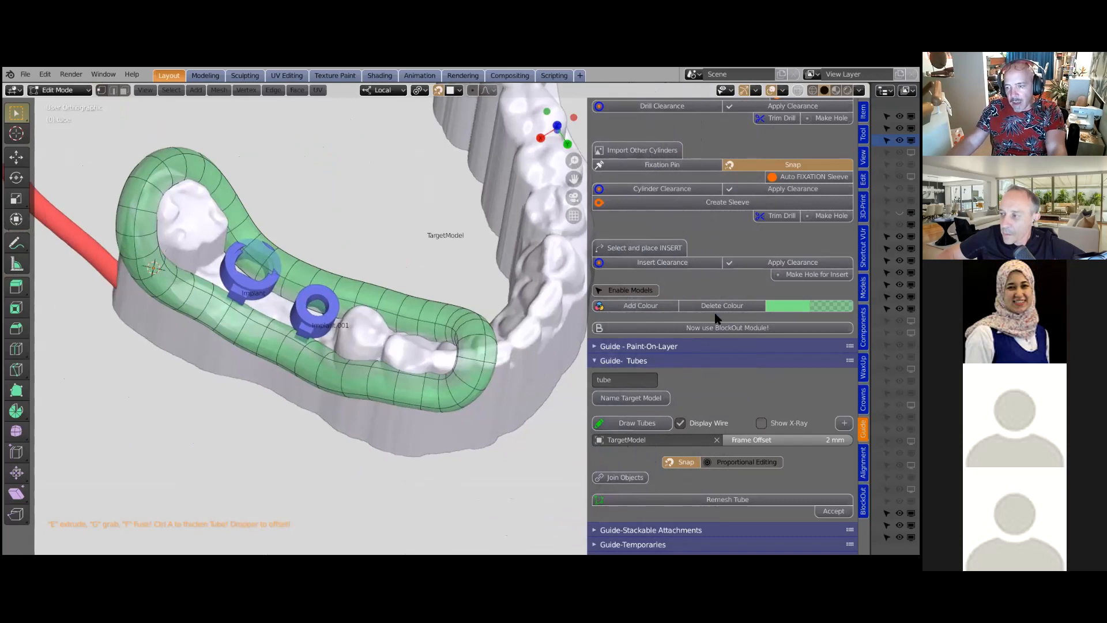
Remesh the tube with a 0.3 mm voxel size and accept the result
{"action": "scroll", "coordinate": [670, 386], "scroll_direction": "down", "scroll_amount": 1}
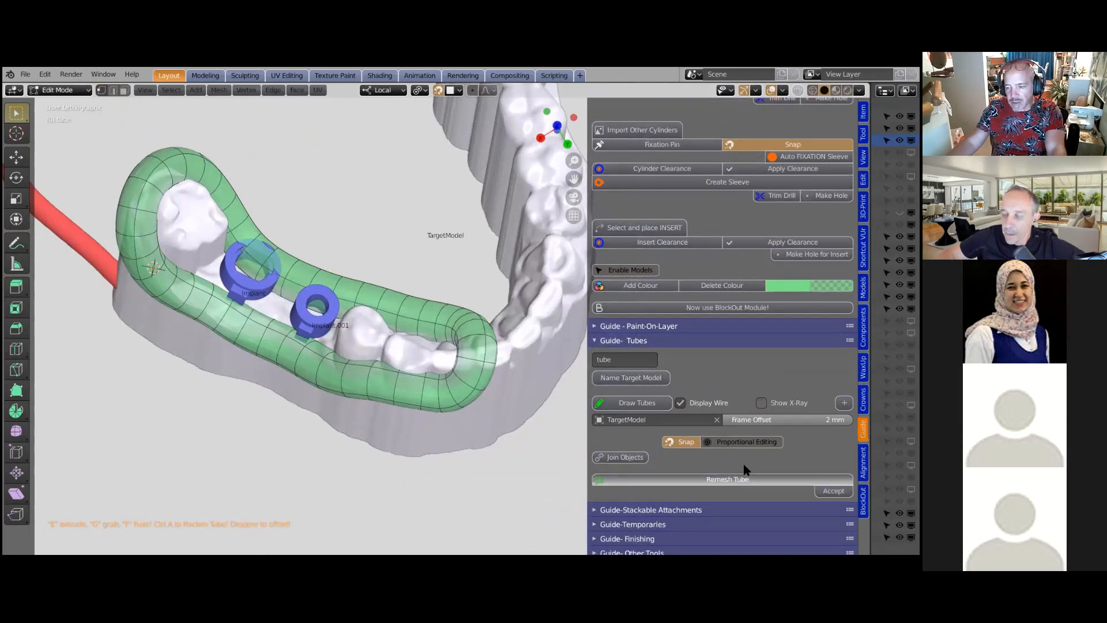
{"action": "left_click", "coordinate": [744, 478]}
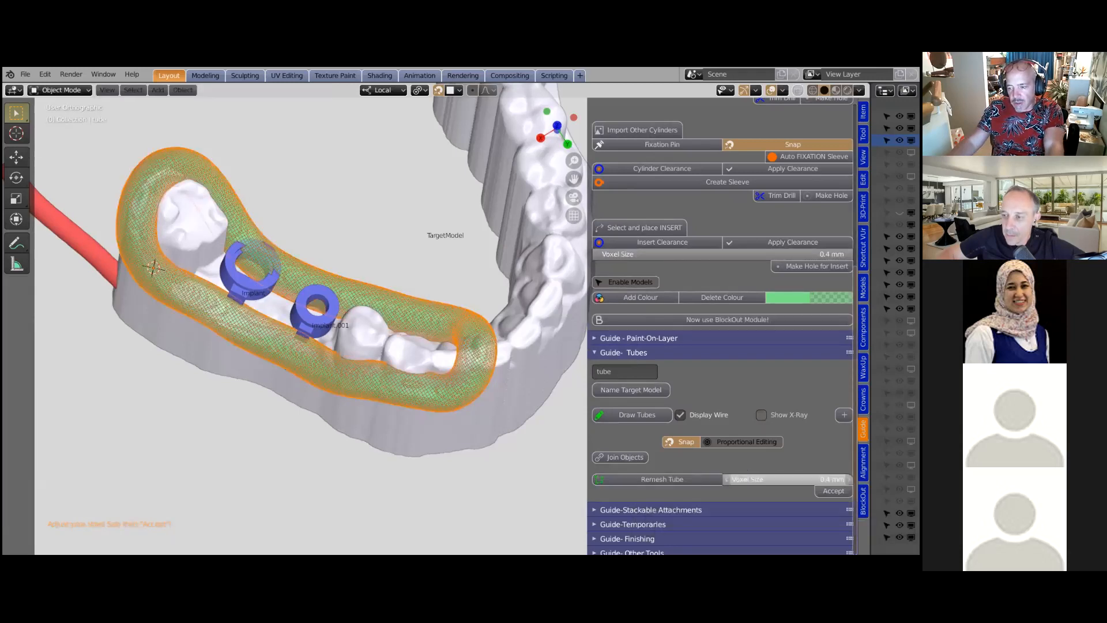
{"action": "left_click", "coordinate": [749, 478]}
{"action": "type", "text": "0.3"}
{"action": "key", "text": "Return"}
{"action": "left_click", "coordinate": [833, 491]}
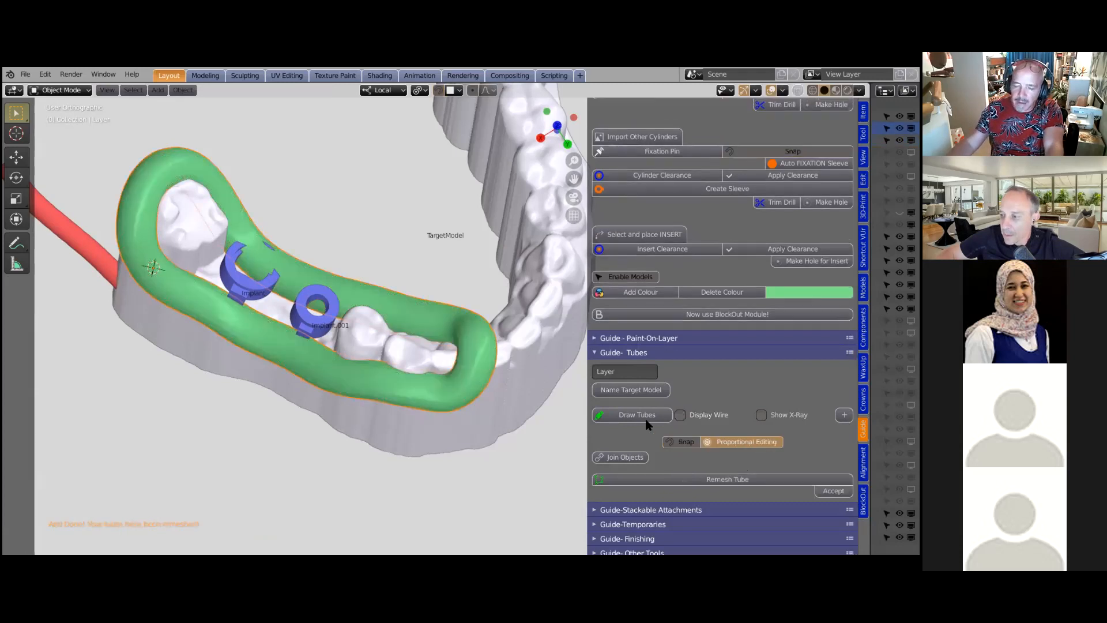
Select the lower jaw target model and start a paint-on layer on it with 4 mm layer thickness
{"action": "middle_click_drag", "start_coordinate": [344, 350], "coordinate": [358, 351]}
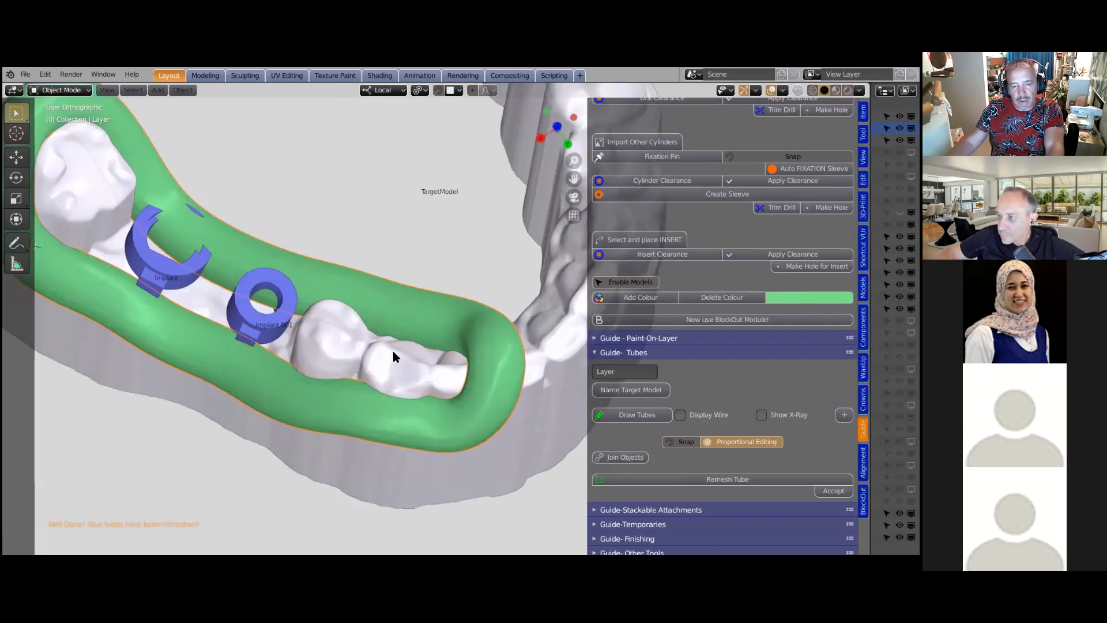
{"action": "left_click", "coordinate": [406, 355]}
{"action": "middle_click_drag", "start_coordinate": [409, 361], "coordinate": [507, 326]}
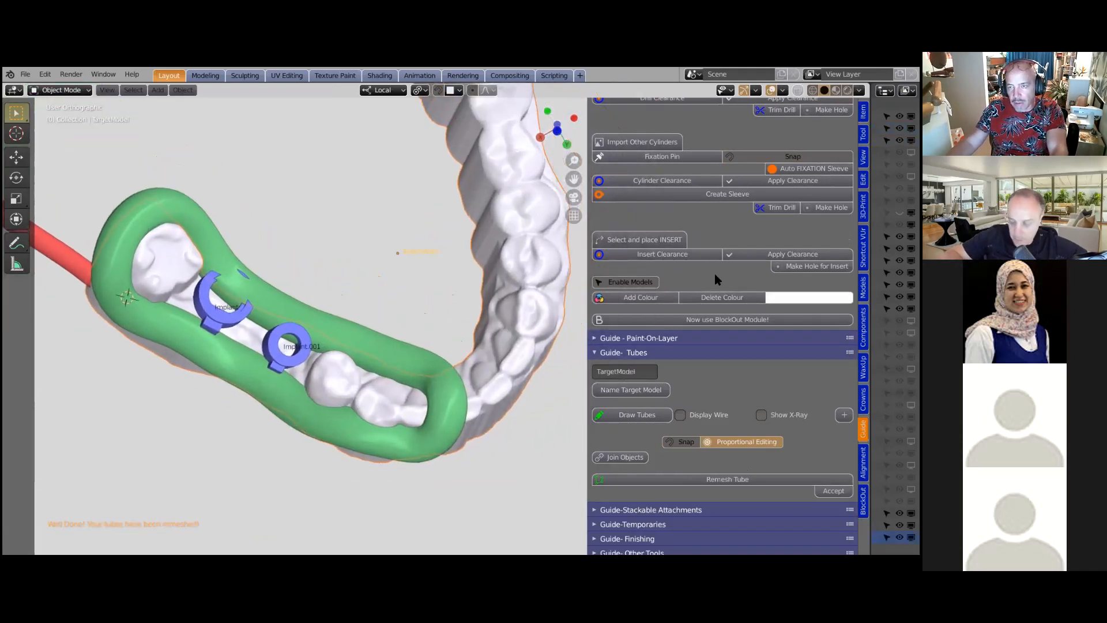
{"action": "scroll", "coordinate": [717, 274], "scroll_direction": "up", "scroll_amount": 1}
{"action": "scroll", "coordinate": [718, 275], "scroll_direction": "up", "scroll_amount": 6}
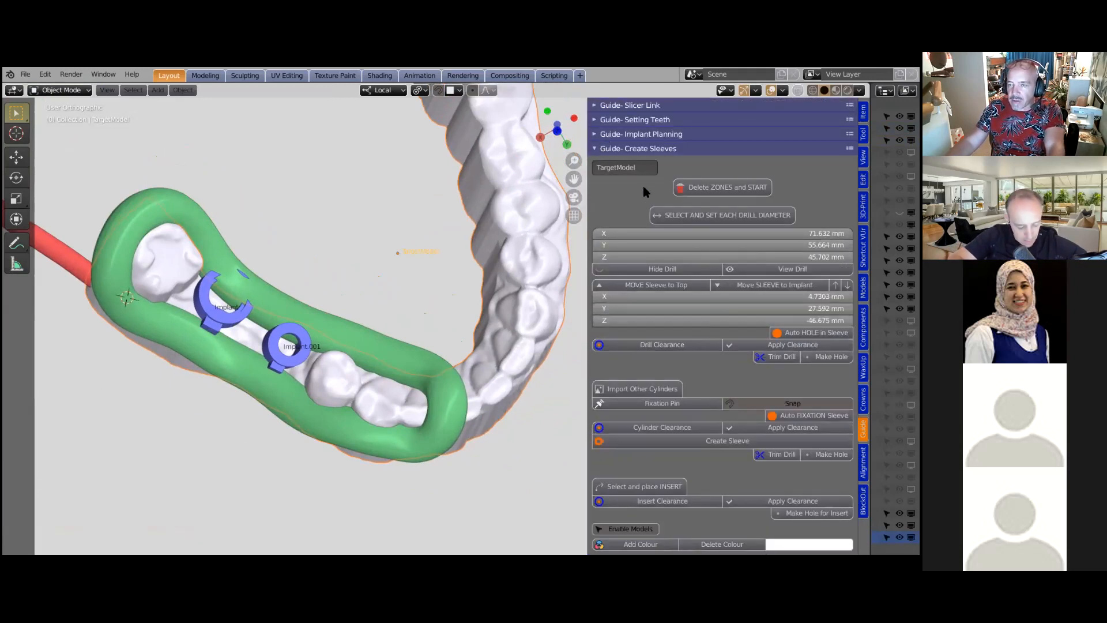
{"action": "scroll", "coordinate": [646, 198], "scroll_direction": "down", "scroll_amount": 5}
{"action": "scroll", "coordinate": [646, 248], "scroll_direction": "down", "scroll_amount": 2}
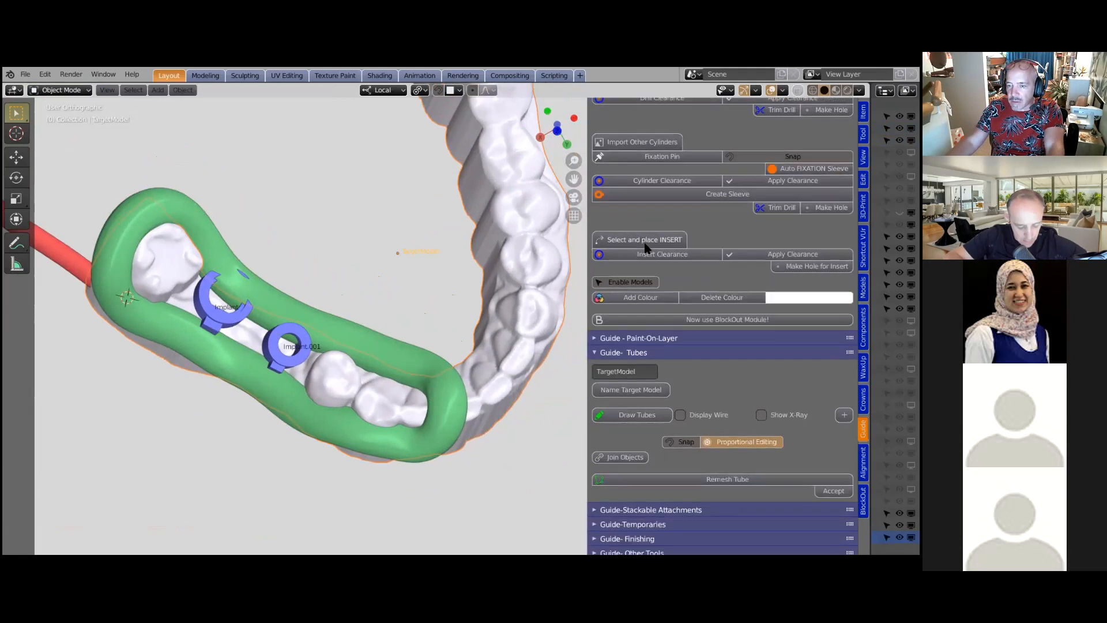
{"action": "left_click", "coordinate": [603, 340]}
{"action": "left_click", "coordinate": [676, 399]}
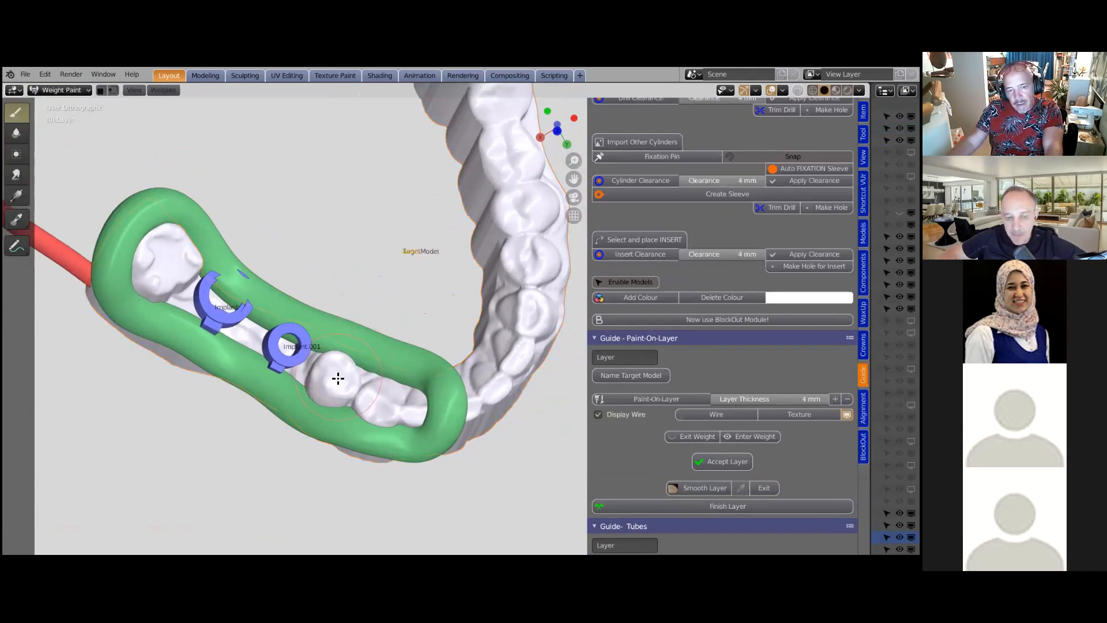
Paint the layer over the teeth in front of the sleeves and onto the adjacent teeth beyond the tube's front end
{"action": "mouse_move", "coordinate": [351, 385]}
{"action": "left_mouse_down"}
{"action": "mouse_move", "coordinate": [424, 406]}
{"action": "mouse_move", "coordinate": [375, 429]}
{"action": "mouse_move", "coordinate": [335, 383]}
{"action": "mouse_move", "coordinate": [372, 369]}
{"action": "mouse_move", "coordinate": [422, 383]}
{"action": "left_mouse_up"}
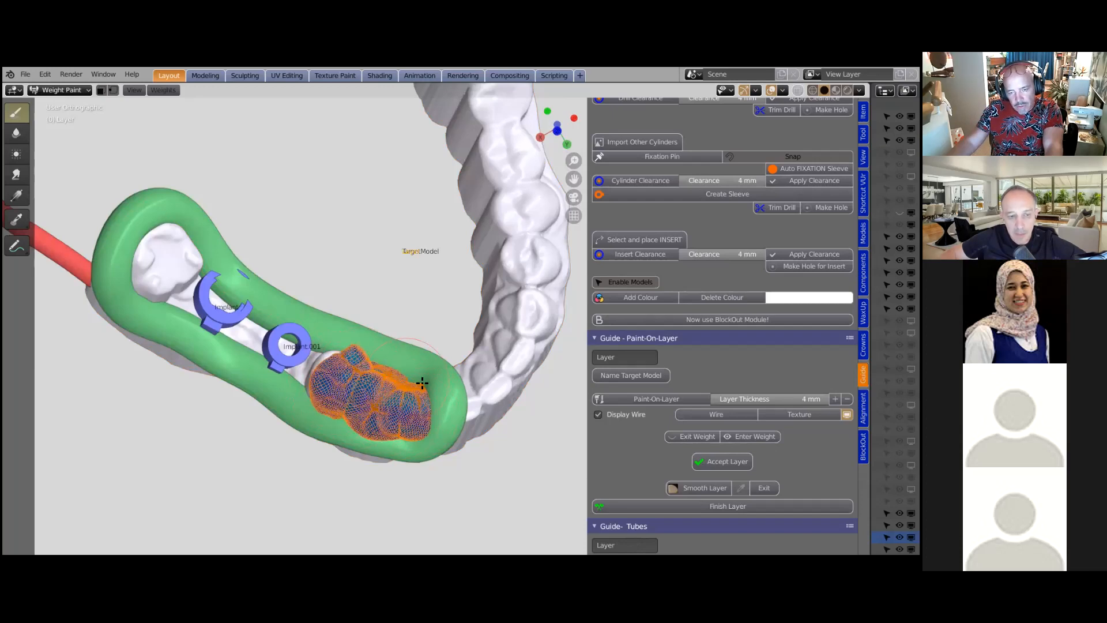
{"action": "mouse_move", "coordinate": [384, 392]}
{"action": "middle_mouse_down"}
{"action": "mouse_move", "coordinate": [388, 330]}
{"action": "mouse_move", "coordinate": [369, 401]}
{"action": "mouse_move", "coordinate": [423, 430]}
{"action": "middle_mouse_up"}
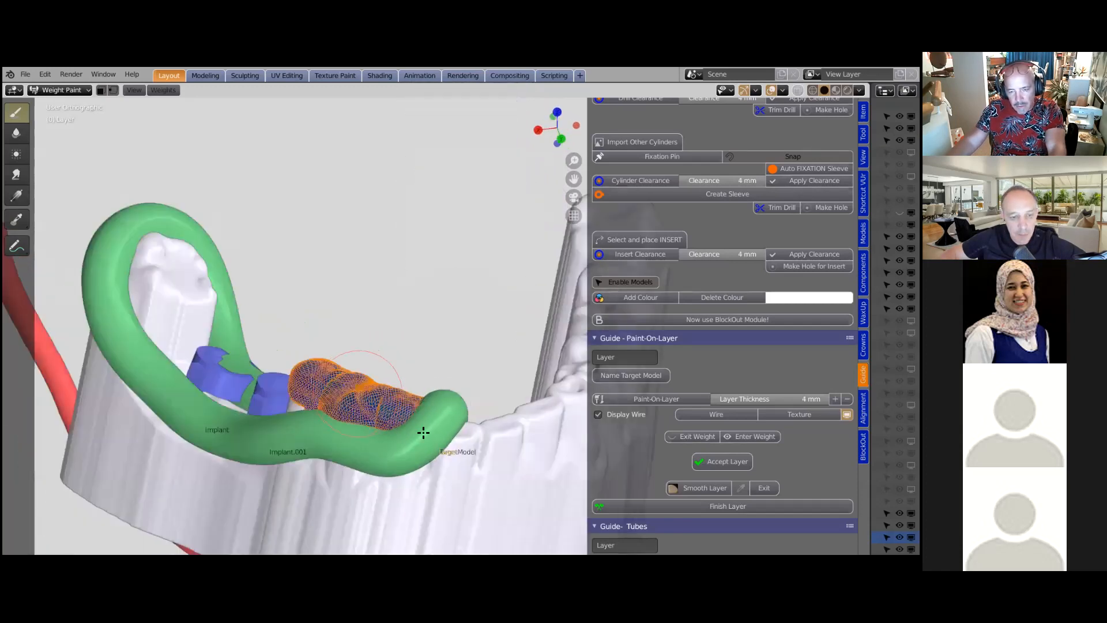
{"action": "mouse_move", "coordinate": [497, 444]}
{"action": "left_mouse_down"}
{"action": "mouse_move", "coordinate": [552, 410]}
{"action": "mouse_move", "coordinate": [422, 371]}
{"action": "mouse_move", "coordinate": [365, 385]}
{"action": "left_mouse_up"}
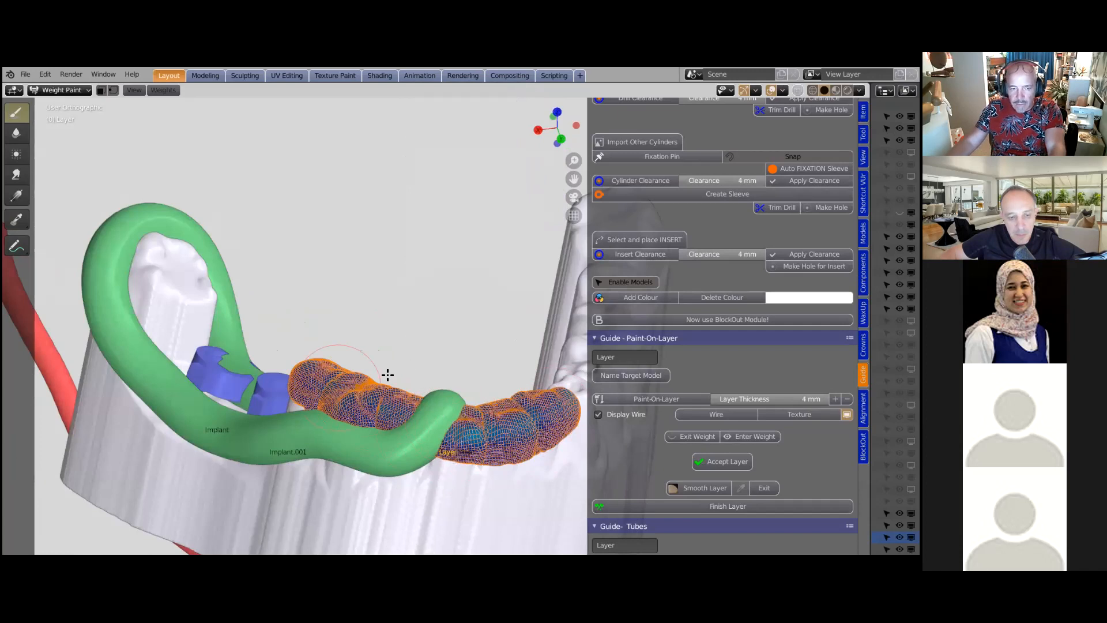
Extend the painted layer down the inner surfaces of the front teeth on both sides of the tube
{"action": "scroll", "coordinate": [313, 382], "scroll_direction": "up", "scroll_amount": 1}
{"action": "middle_click_drag", "start_coordinate": [242, 358], "coordinate": [313, 372]}
{"action": "scroll", "coordinate": [314, 372], "scroll_direction": "up", "scroll_amount": 3}
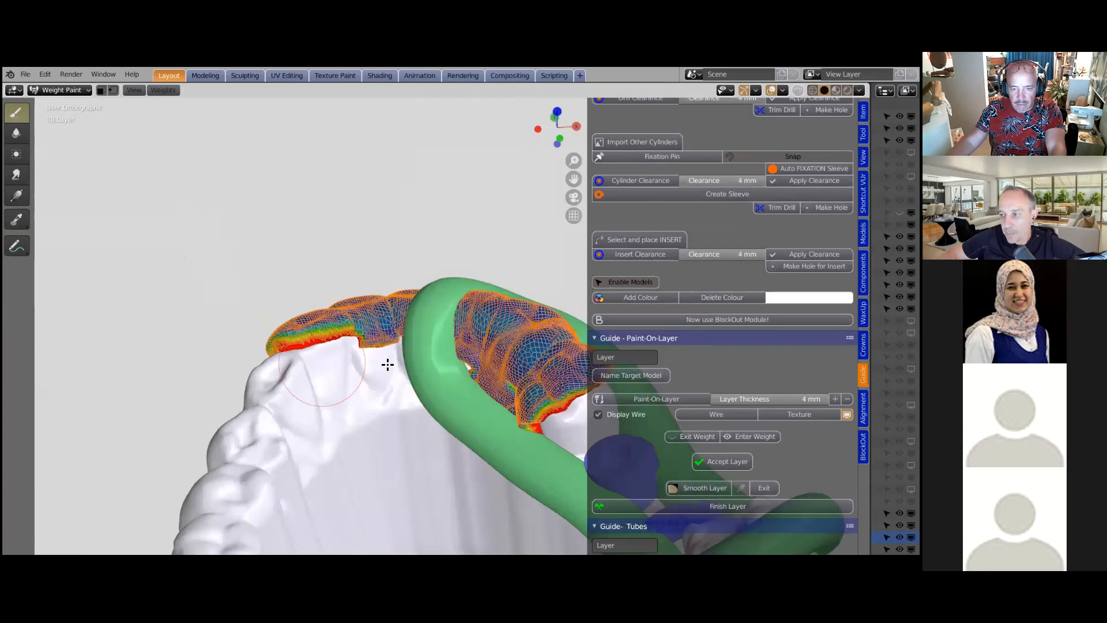
{"action": "mouse_move", "coordinate": [331, 338]}
{"action": "left_mouse_down"}
{"action": "mouse_move", "coordinate": [363, 388]}
{"action": "mouse_move", "coordinate": [526, 371]}
{"action": "left_mouse_up"}
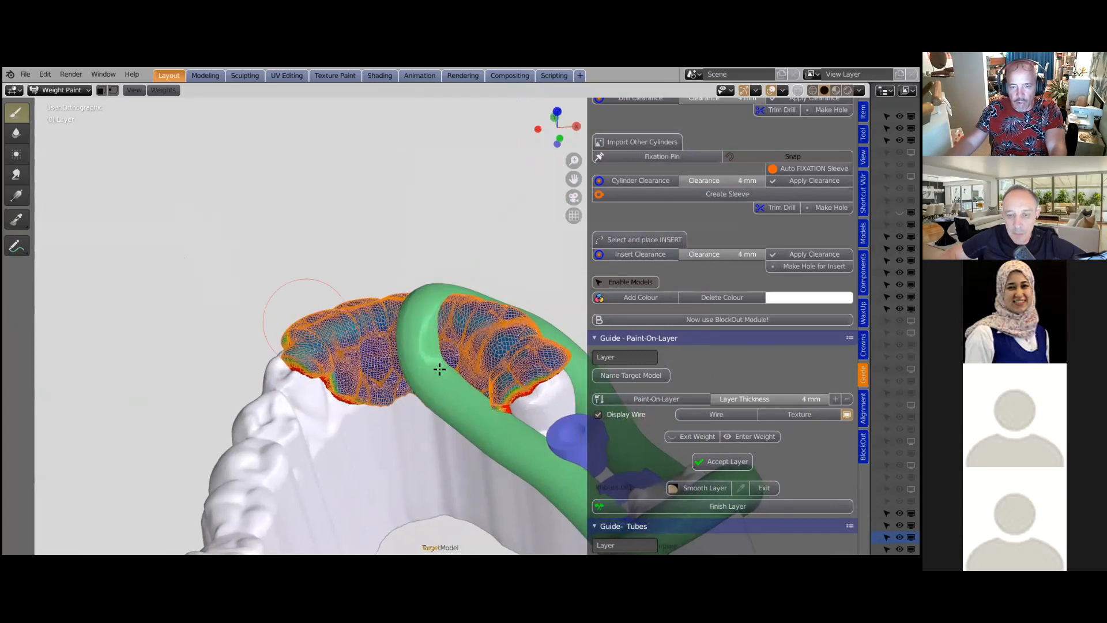
{"action": "scroll", "coordinate": [188, 289], "scroll_direction": "down", "scroll_amount": 2}
{"action": "scroll", "coordinate": [309, 381], "scroll_direction": "up", "scroll_amount": 2}
Paint the layer over the chewing surface of the rearmost molar inside the tube loop
{"action": "middle_click_drag", "start_coordinate": [309, 380], "coordinate": [429, 357]}
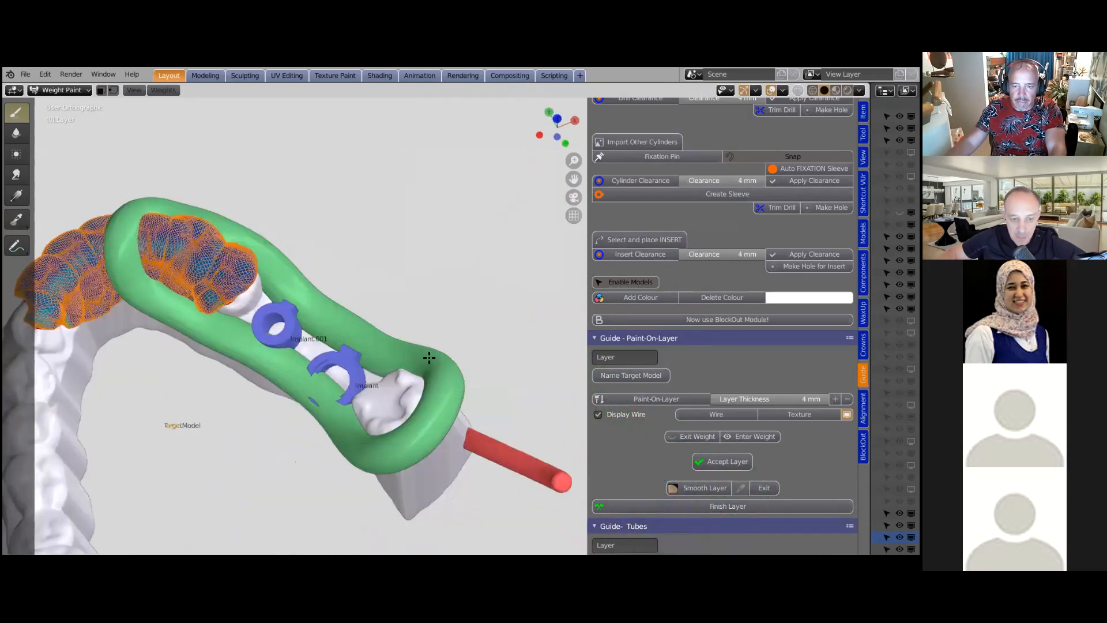
{"action": "middle_click_drag", "start_coordinate": [445, 315], "coordinate": [438, 301]}
{"action": "mouse_move", "coordinate": [438, 301]}
{"action": "left_mouse_down"}
{"action": "mouse_move", "coordinate": [409, 346]}
{"action": "mouse_move", "coordinate": [396, 329]}
{"action": "mouse_move", "coordinate": [415, 326]}
{"action": "mouse_move", "coordinate": [345, 352]}
{"action": "left_mouse_up"}
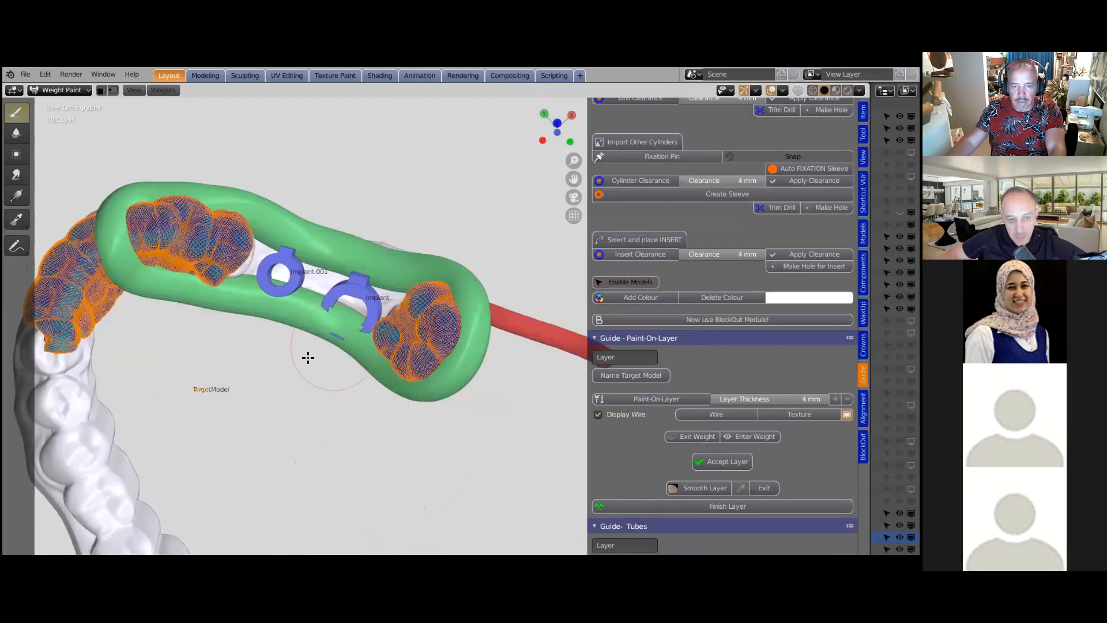
{"action": "scroll", "coordinate": [413, 318], "scroll_direction": "up", "scroll_amount": 2}
{"action": "middle_click_drag", "start_coordinate": [361, 224], "coordinate": [404, 255]}
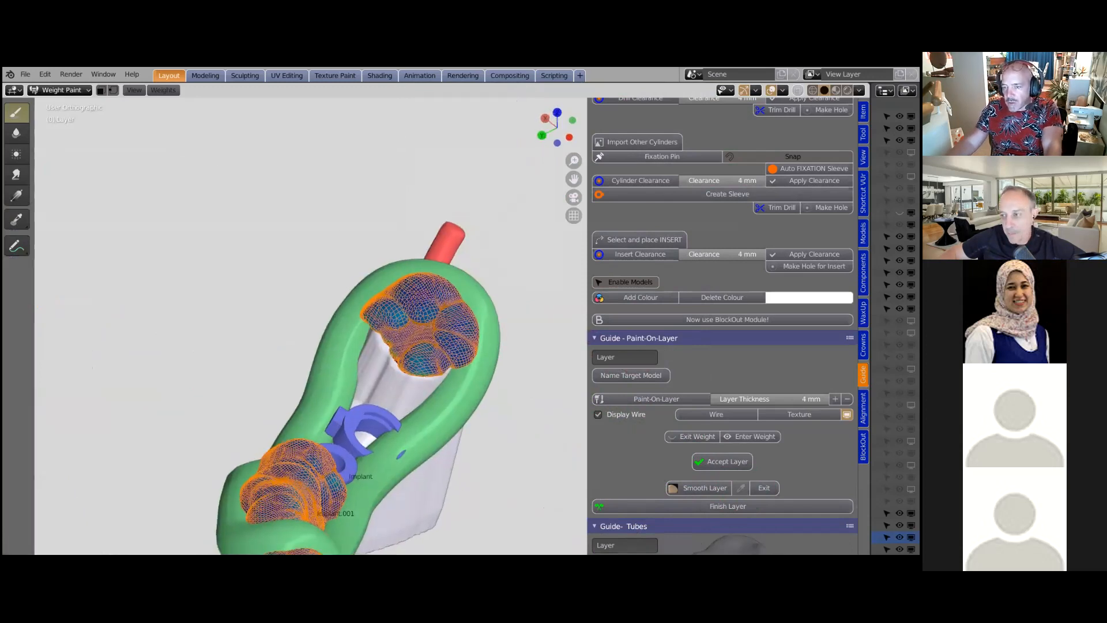
Accept the painted layer, smooth its surface and leave smoothing
{"action": "middle_click_drag", "start_coordinate": [392, 400], "coordinate": [342, 306], "text": "shift"}
{"action": "scroll", "coordinate": [342, 305], "scroll_direction": "down", "scroll_amount": 2}
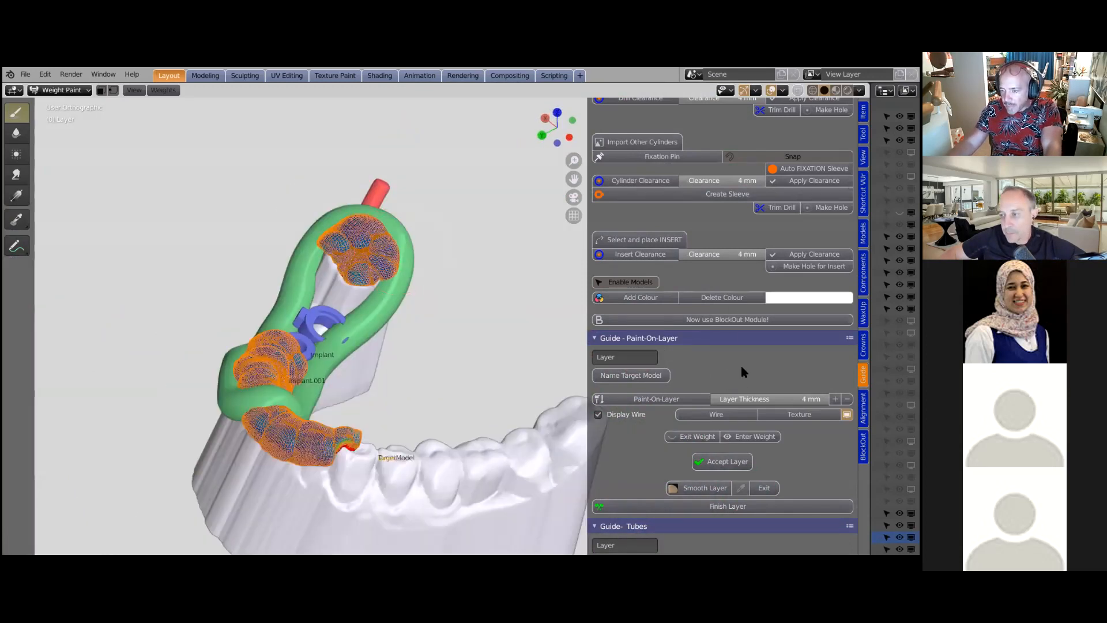
{"action": "scroll", "coordinate": [720, 389], "scroll_direction": "down", "scroll_amount": 2}
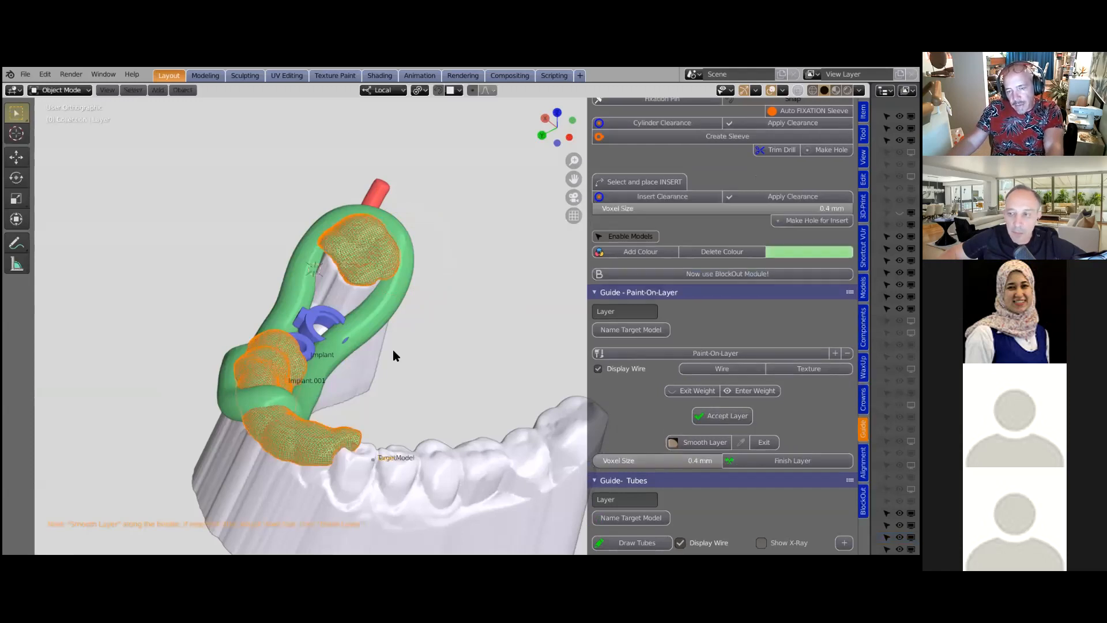
{"action": "left_click", "coordinate": [710, 445]}
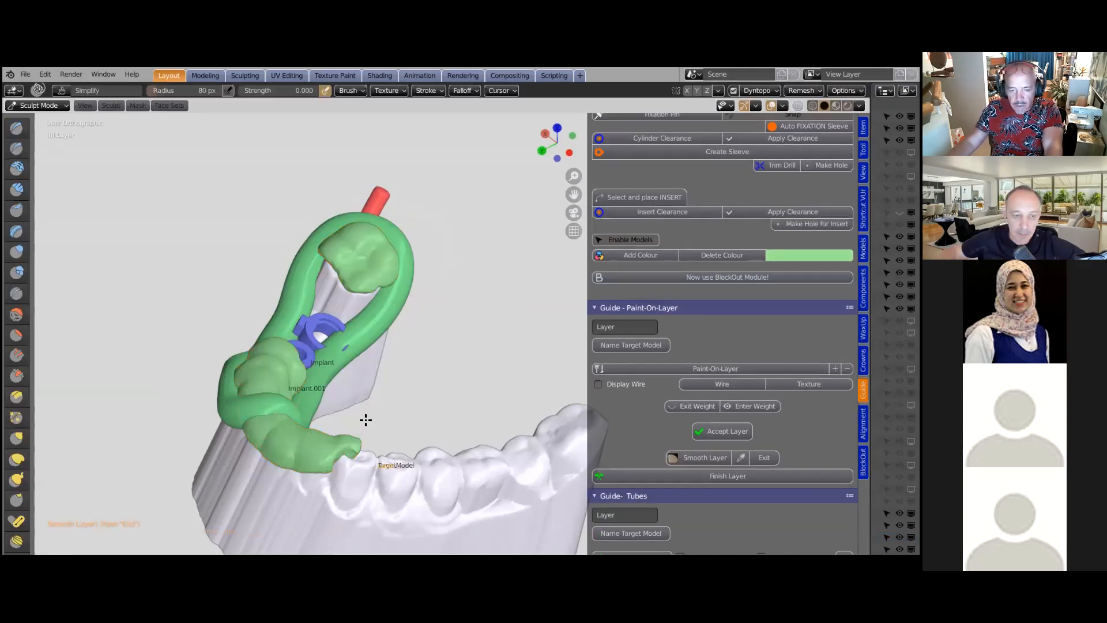
{"action": "middle_click_drag", "start_coordinate": [364, 403], "coordinate": [369, 441]}
{"action": "mouse_move", "coordinate": [324, 386]}
{"action": "middle_mouse_down"}
{"action": "mouse_move", "coordinate": [334, 455]}
{"action": "mouse_move", "coordinate": [320, 427]}
{"action": "mouse_move", "coordinate": [499, 358]}
{"action": "middle_mouse_up"}
{"action": "middle_click_drag", "start_coordinate": [294, 402], "coordinate": [255, 421]}
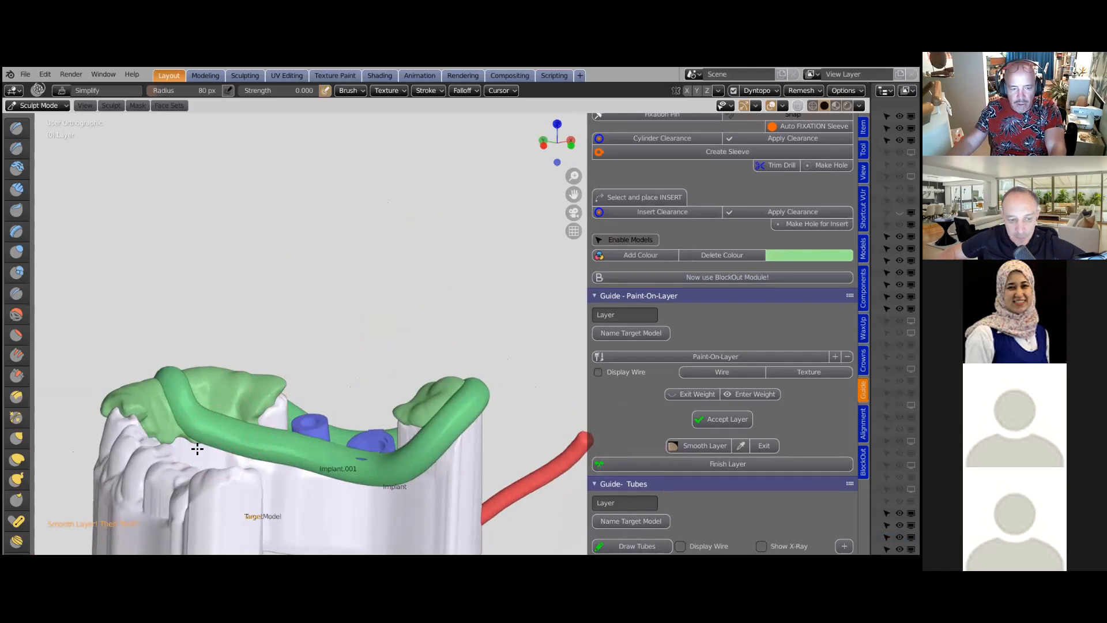
{"action": "mouse_move", "coordinate": [396, 420]}
{"action": "middle_mouse_down"}
{"action": "mouse_move", "coordinate": [477, 413]}
{"action": "mouse_move", "coordinate": [239, 340]}
{"action": "middle_mouse_up"}
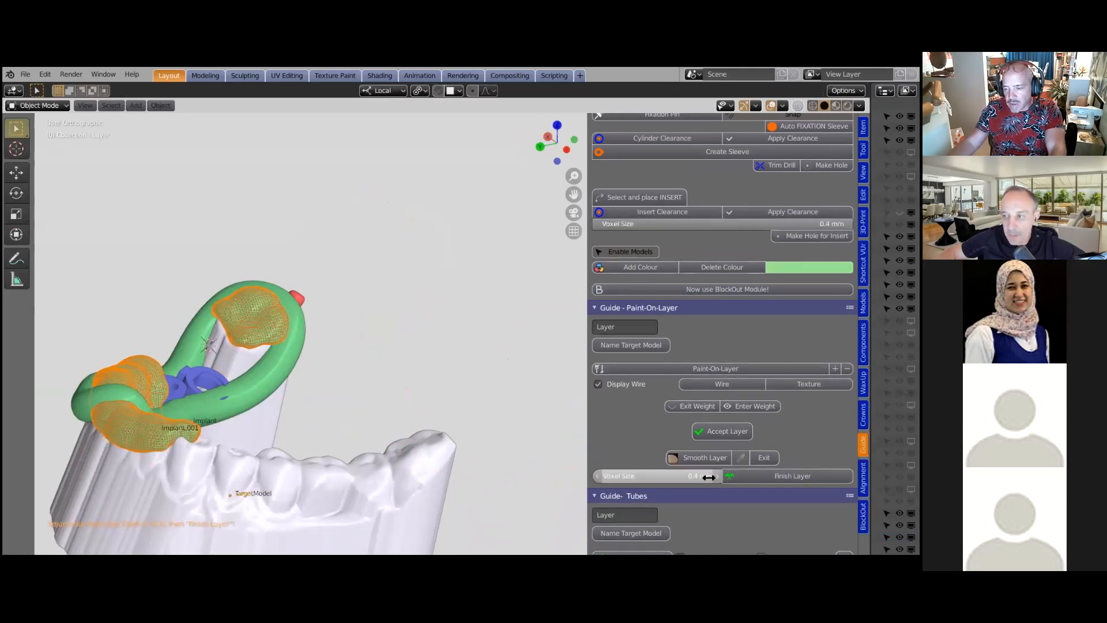
Finish the painted layer with a voxel size of 0.3 mm
{"action": "left_click", "coordinate": [677, 479]}
{"action": "type", "text": "0"}
{"action": "key", "text": "Return"}
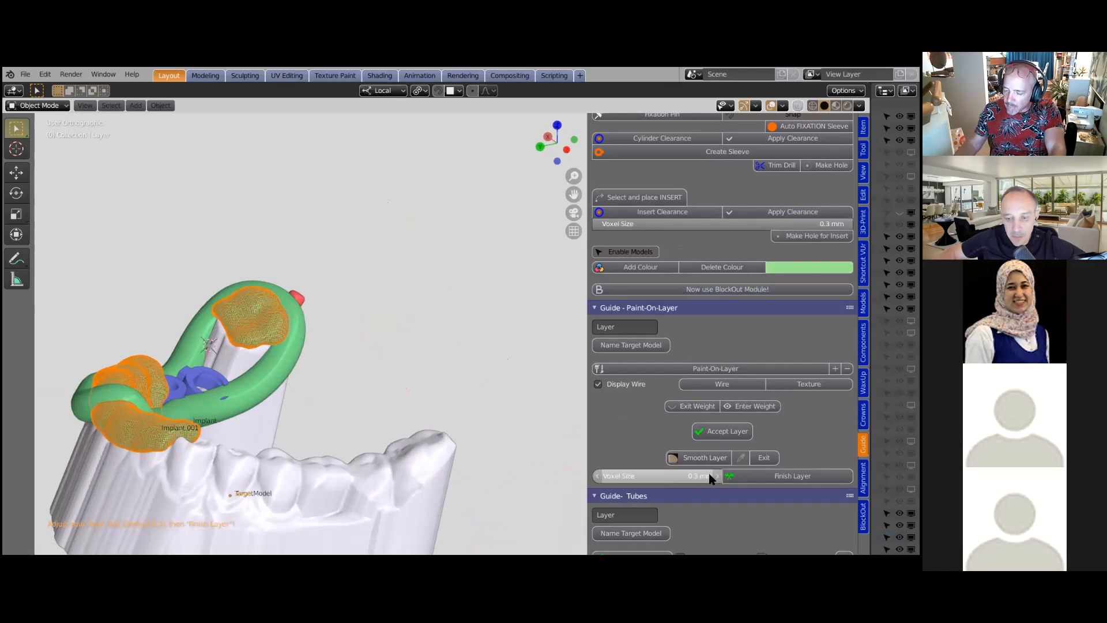
{"action": "middle_click_drag", "start_coordinate": [254, 398], "coordinate": [277, 415]}
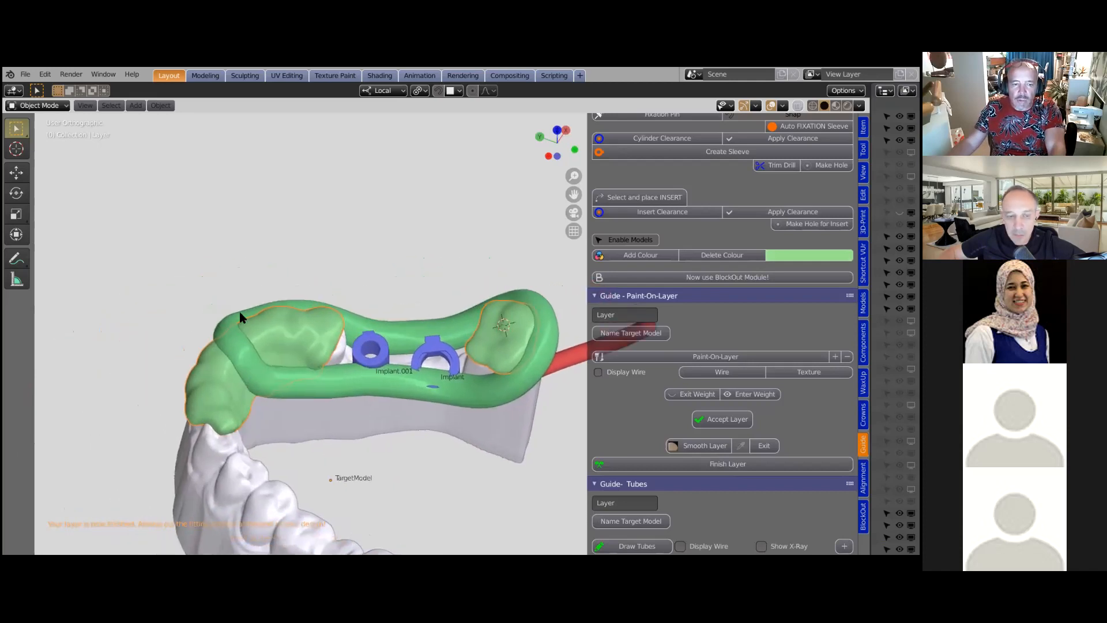
Add the tube frame to the selection and join it with the painted layer into one object
{"action": "left_click", "coordinate": [506, 380]}
{"action": "middle_click_drag", "start_coordinate": [469, 332], "coordinate": [436, 297], "text": "shift"}
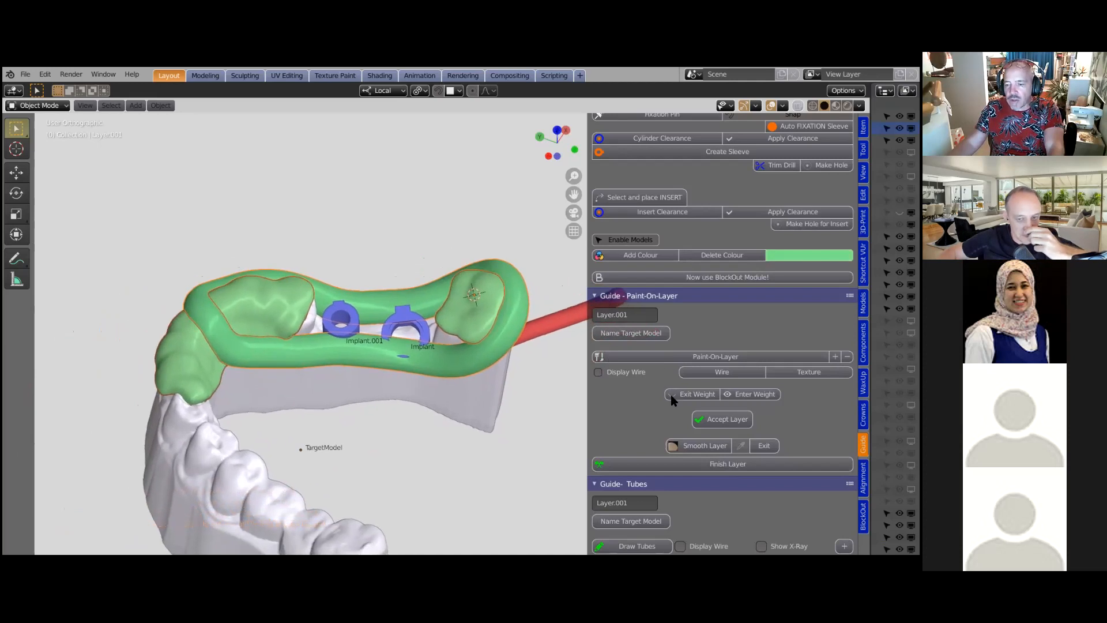
{"action": "scroll", "coordinate": [671, 398], "scroll_direction": "down", "scroll_amount": 5}
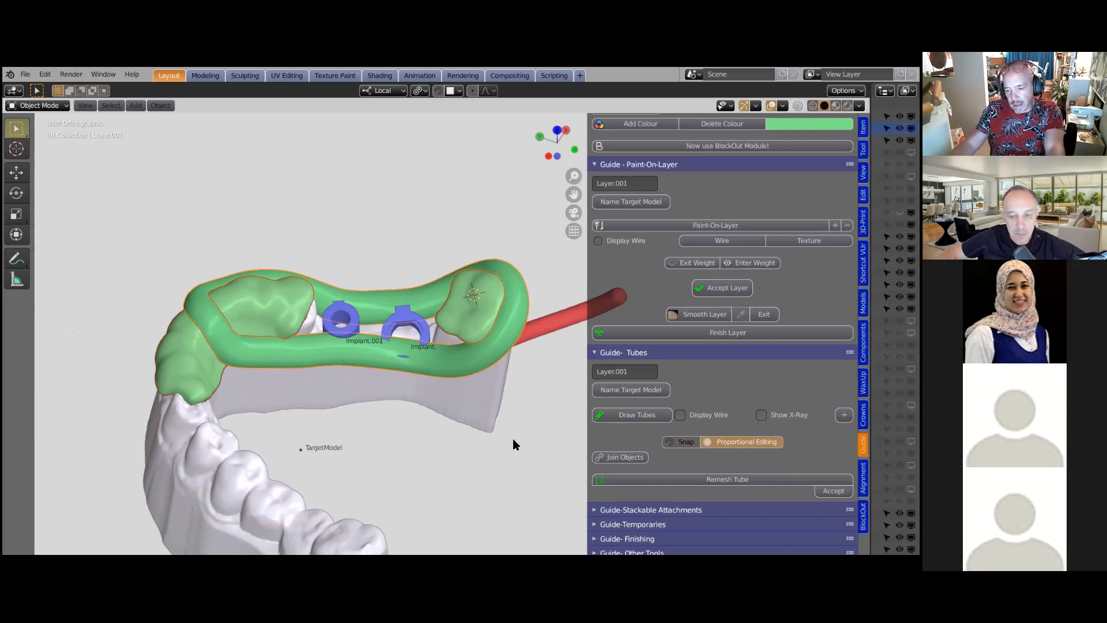
{"action": "left_click", "coordinate": [629, 458]}
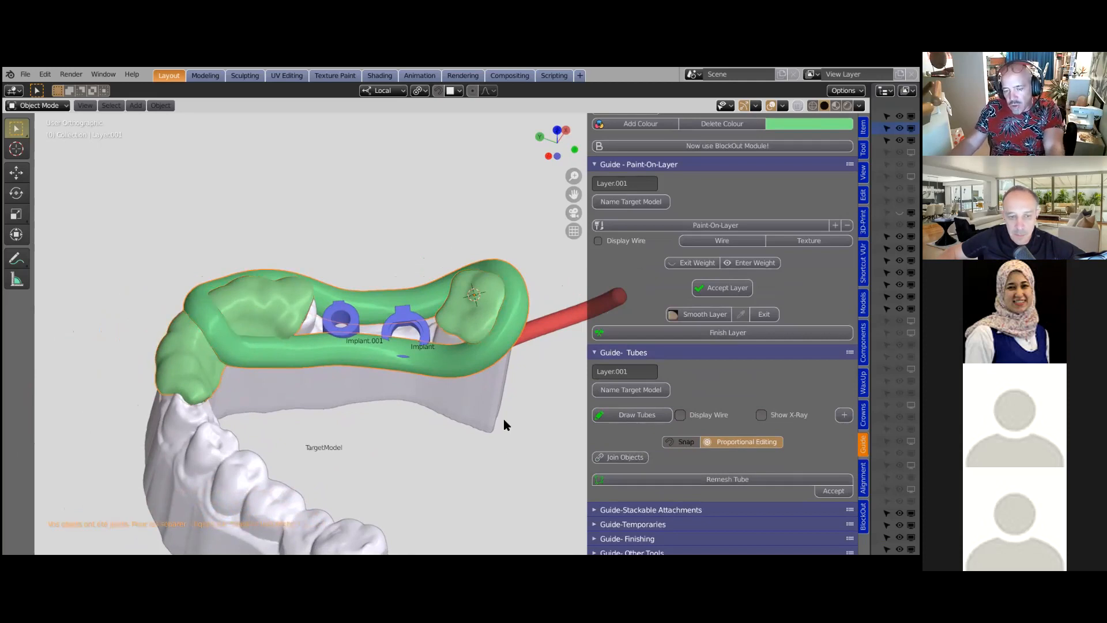
{"action": "middle_click_drag", "start_coordinate": [456, 306], "coordinate": [455, 305]}
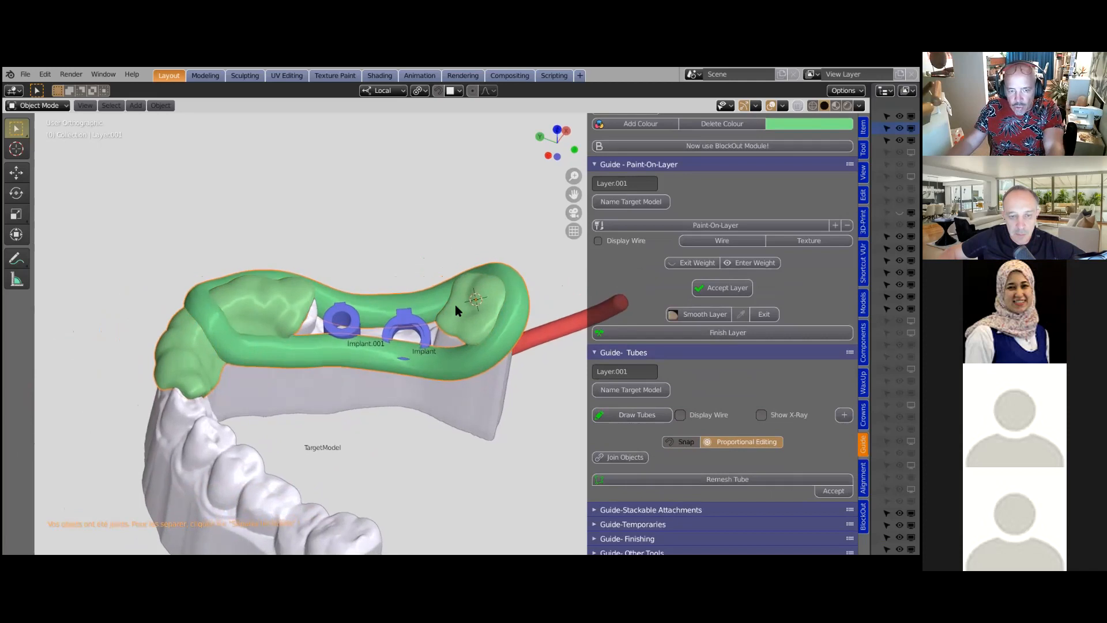
Remesh the joined guide body, accept the result and examine the gaps around both sleeves
{"action": "left_click", "coordinate": [728, 484]}
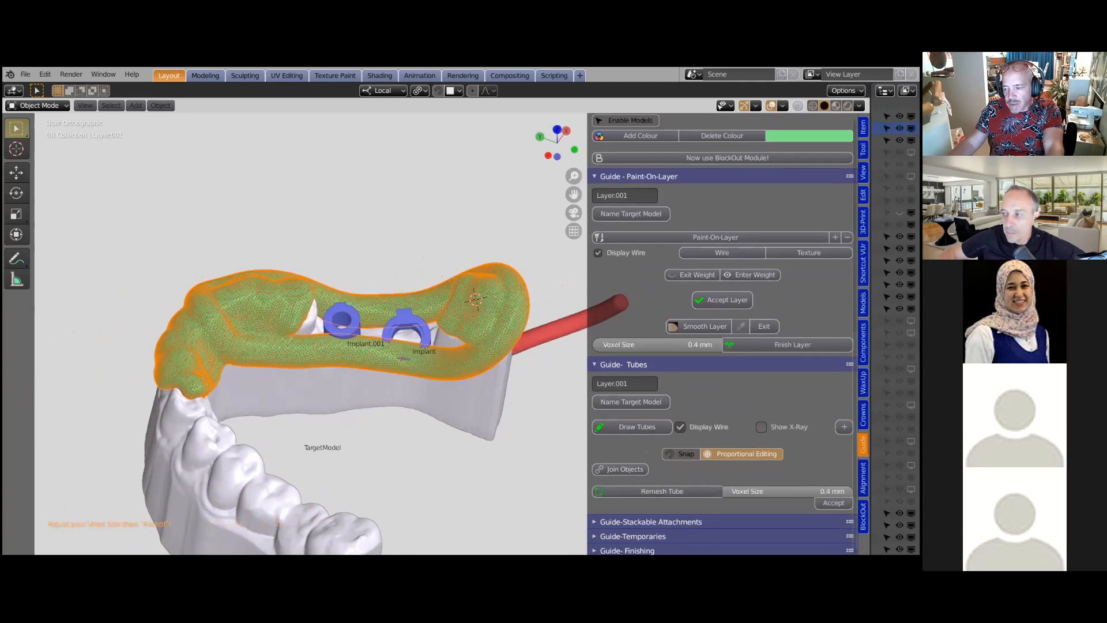
{"action": "middle_click_drag", "start_coordinate": [265, 366], "coordinate": [394, 399]}
{"action": "scroll", "coordinate": [393, 399], "scroll_direction": "up", "scroll_amount": 4}
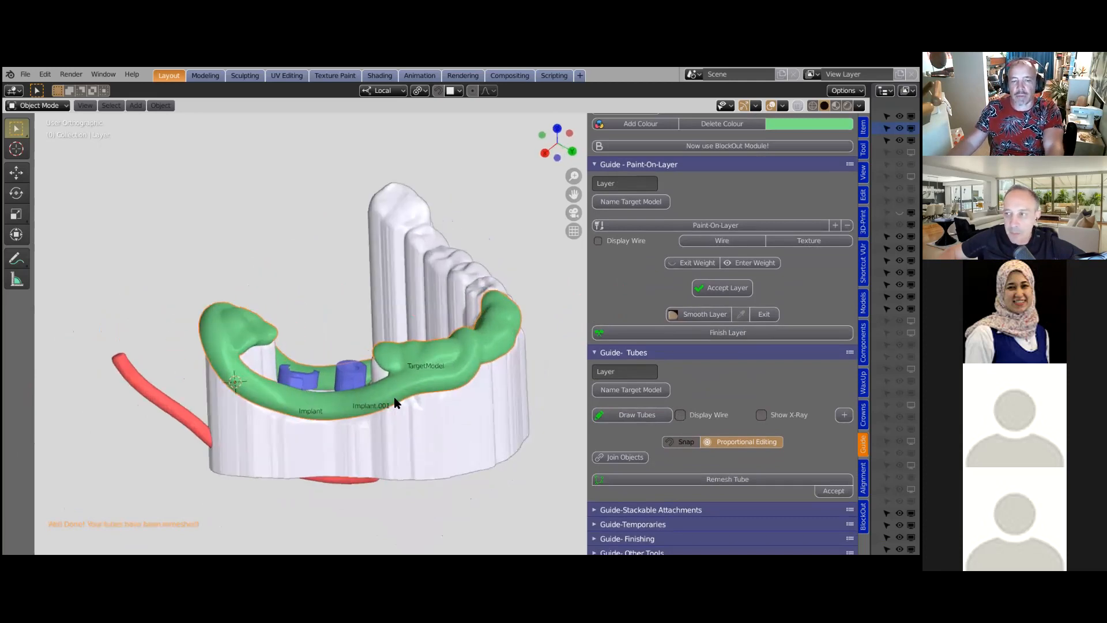
{"action": "middle_click_drag", "start_coordinate": [332, 425], "coordinate": [338, 330]}
{"action": "scroll", "coordinate": [336, 358], "scroll_direction": "up", "scroll_amount": 3}
{"action": "scroll", "coordinate": [338, 331], "scroll_direction": "up", "scroll_amount": 3}
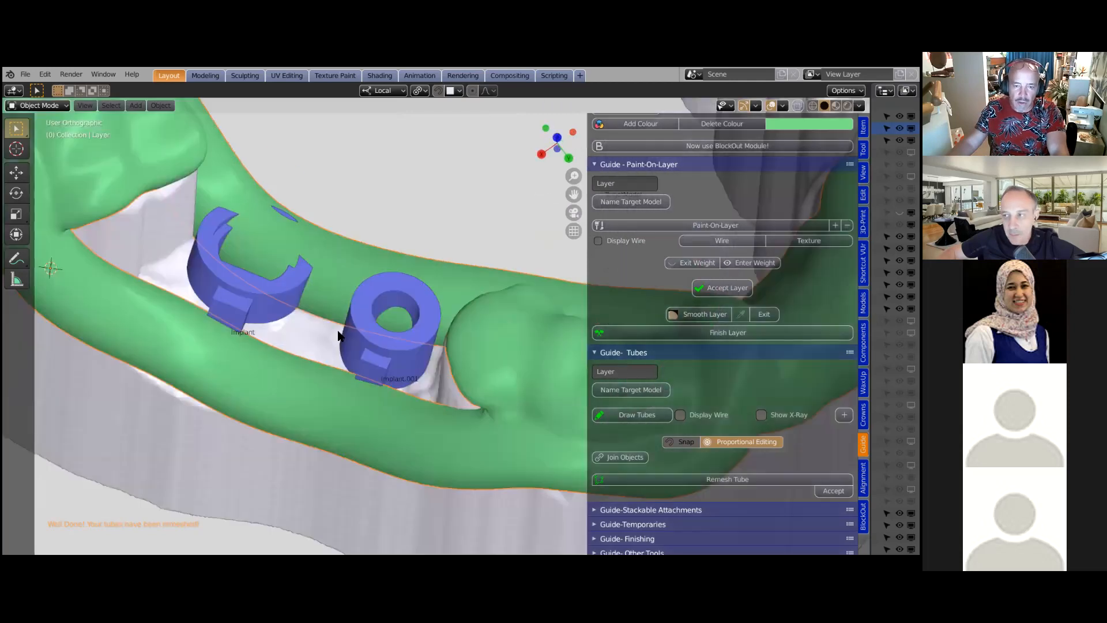
{"action": "scroll", "coordinate": [339, 335], "scroll_direction": "down", "scroll_amount": 5}
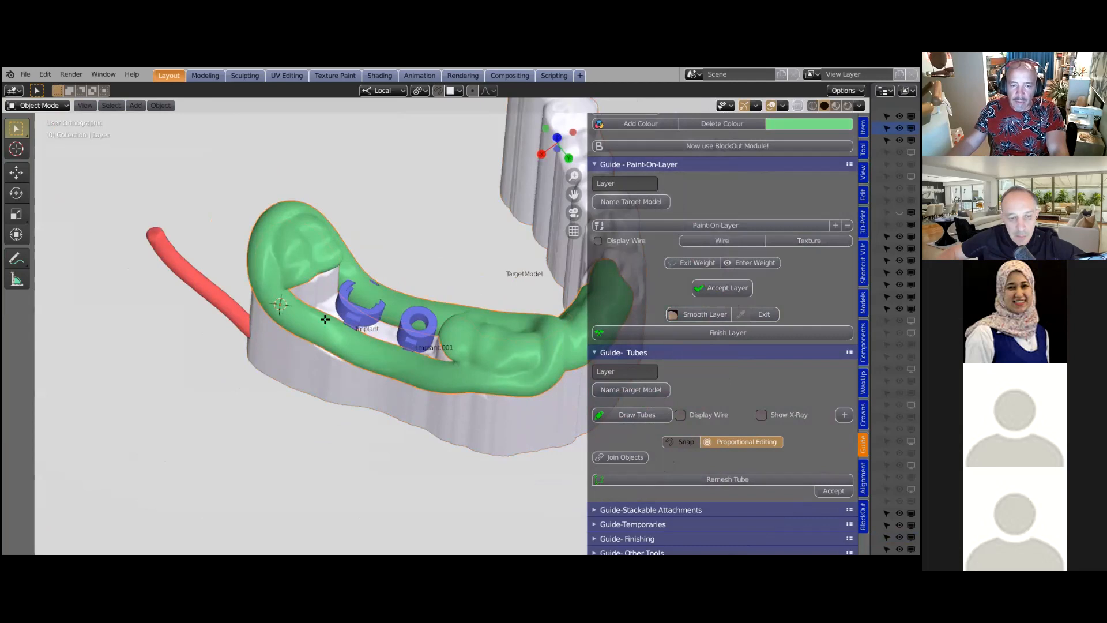
Pull the outer tube section beside the rear sleeve about 3 mm toward that sleeve with proportional editing, using an influence size of about 9.65
{"action": "key", "text": "Tab"}
{"action": "middle_click_drag", "start_coordinate": [323, 357], "coordinate": [330, 346]}
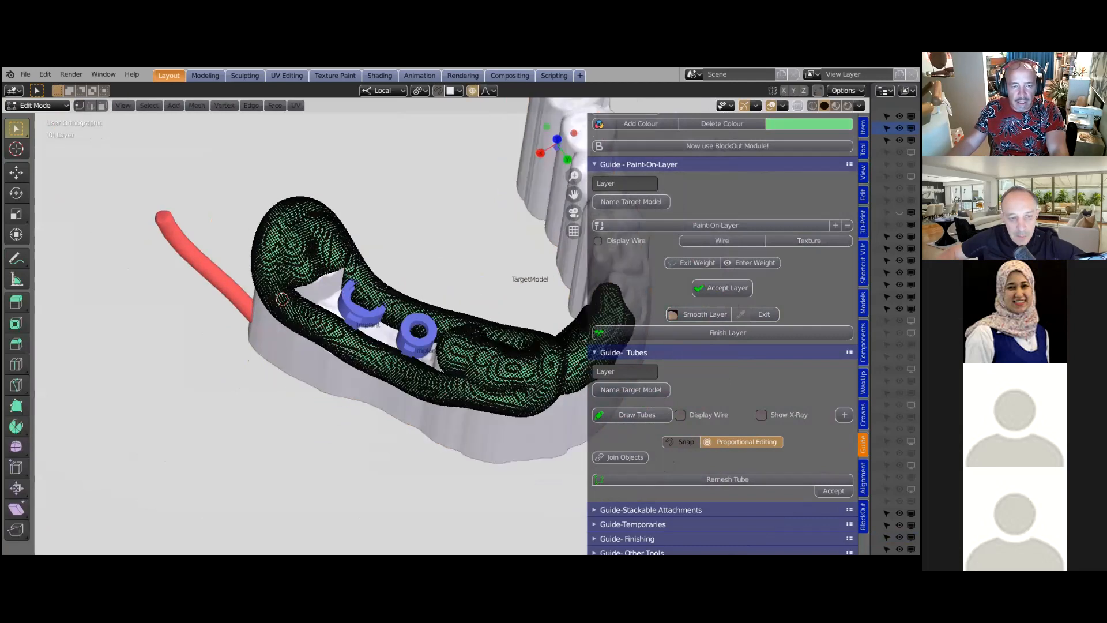
{"action": "middle_click_drag", "start_coordinate": [435, 152], "coordinate": [475, 102]}
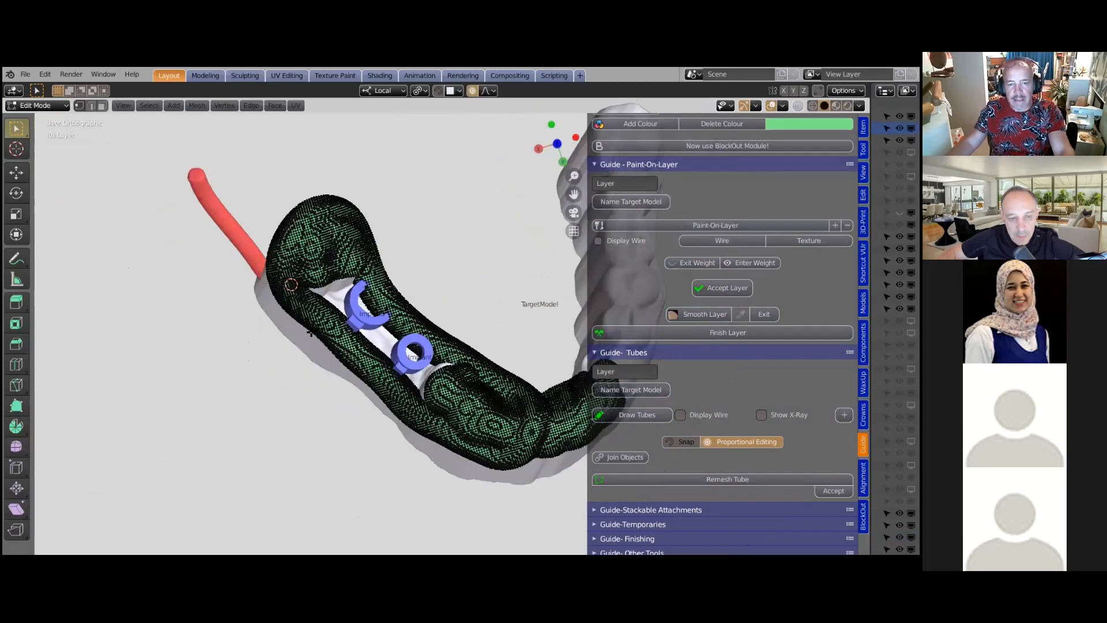
{"action": "middle_click_drag", "start_coordinate": [289, 325], "coordinate": [283, 323]}
{"action": "scroll", "coordinate": [283, 322], "scroll_direction": "up", "scroll_amount": 3}
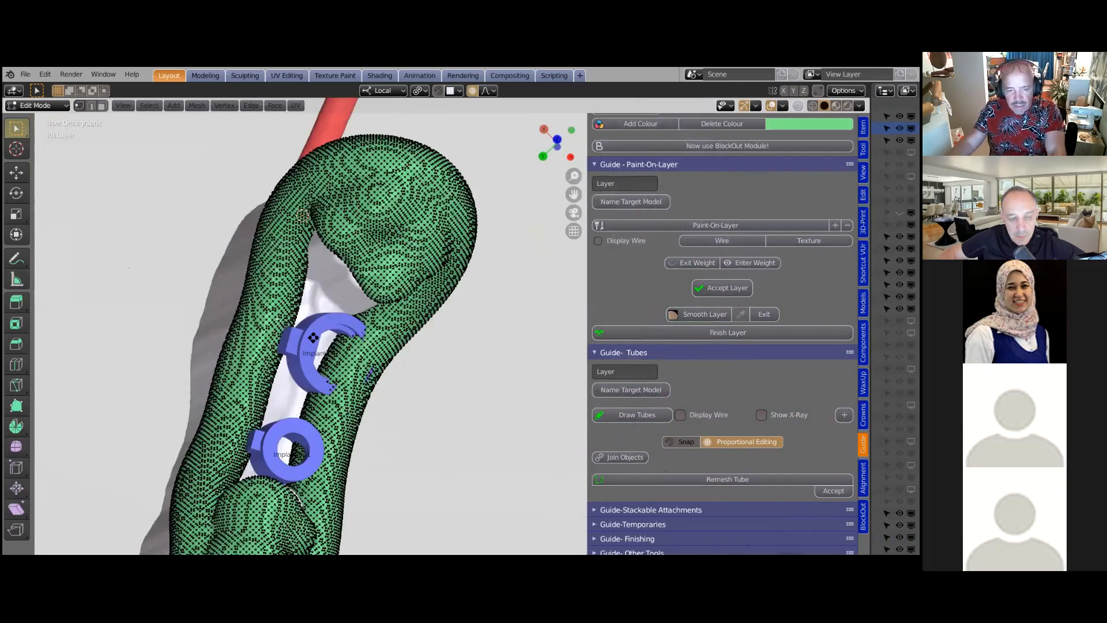
{"action": "scroll", "coordinate": [312, 337], "scroll_direction": "down", "scroll_amount": 1}
{"action": "middle_click_drag", "start_coordinate": [317, 347], "coordinate": [331, 364]}
{"action": "key", "text": "g"}
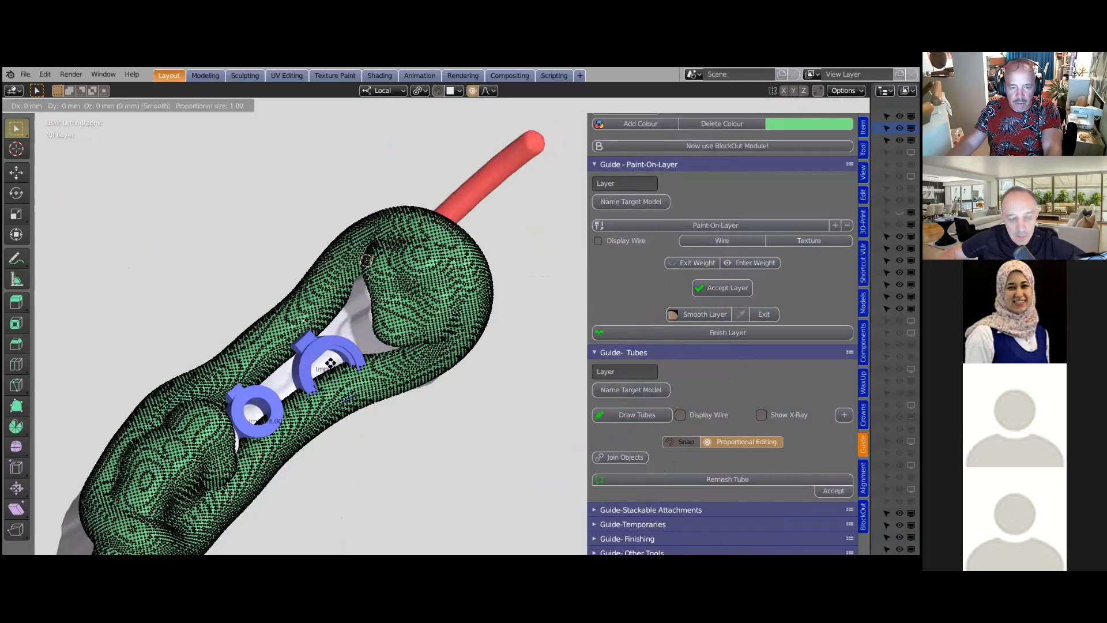
{"action": "scroll", "coordinate": [328, 363], "scroll_direction": "down", "scroll_amount": 7}
{"action": "scroll", "coordinate": [373, 345], "scroll_direction": "down", "scroll_amount": 9}
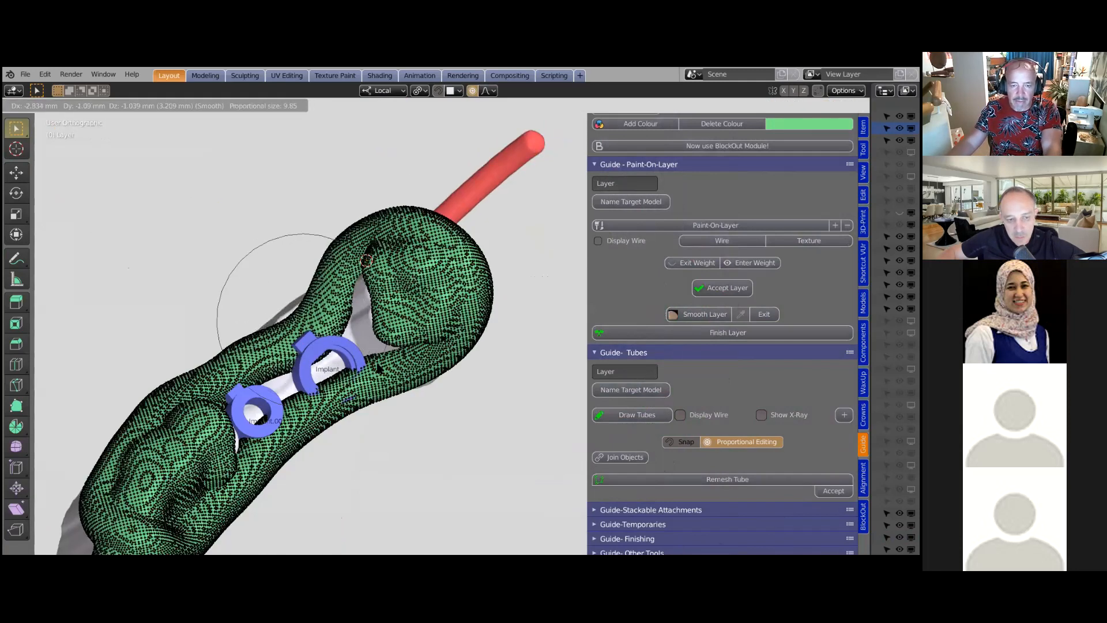
{"action": "left_click", "coordinate": [348, 353]}
{"action": "middle_click_drag", "start_coordinate": [348, 353], "coordinate": [398, 358]}
{"action": "key", "text": "Tab"}
Open the guide finishing tools for the guide layer
{"action": "scroll", "coordinate": [298, 350], "scroll_direction": "down", "scroll_amount": 1}
{"action": "scroll", "coordinate": [722, 377], "scroll_direction": "up", "scroll_amount": 3}
{"action": "middle_click_drag", "start_coordinate": [597, 536], "coordinate": [728, 351], "text": "shift"}
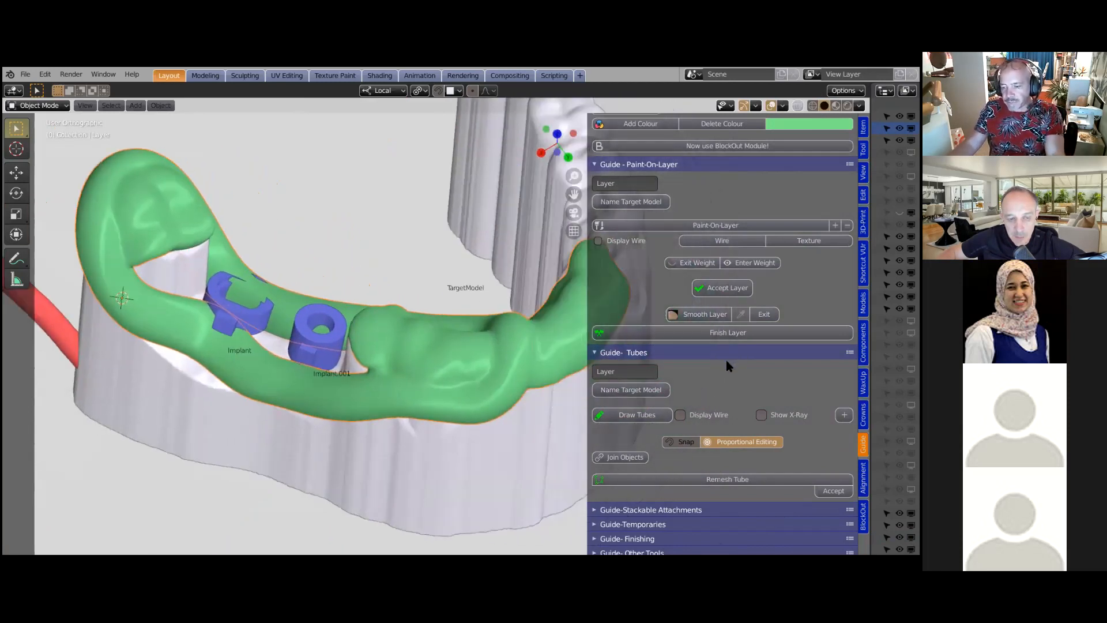
{"action": "left_click", "coordinate": [627, 538]}
{"action": "scroll", "coordinate": [680, 320], "scroll_direction": "down", "scroll_amount": 10}
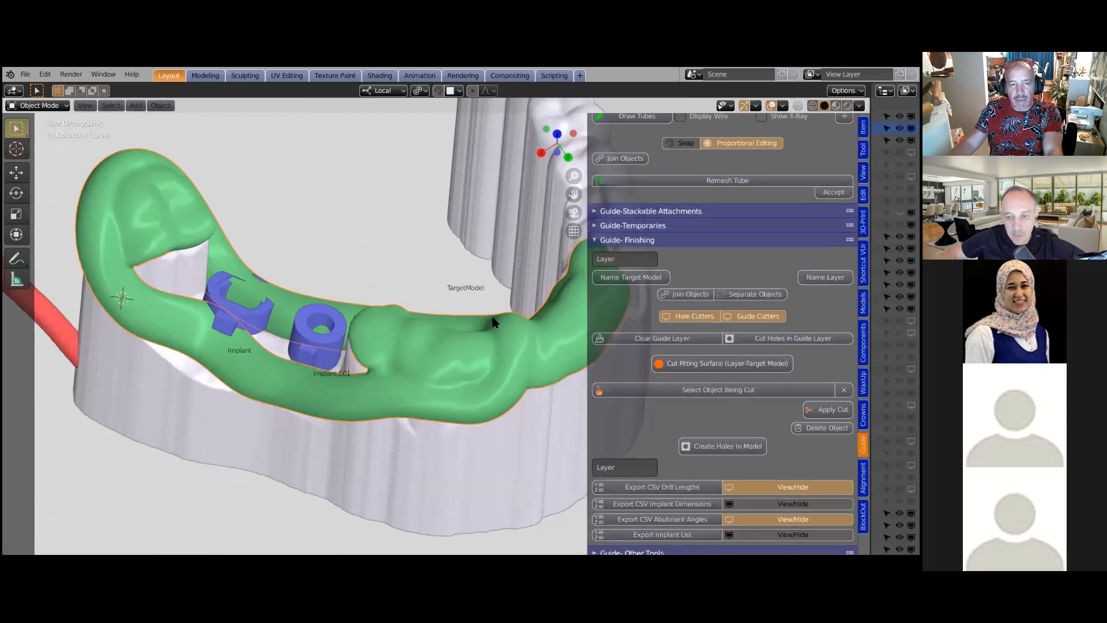
Display the hole cutters and enlarge the cutter in the rear sleeve to about twice its size
{"action": "left_click", "coordinate": [692, 317]}
{"action": "middle_click_drag", "start_coordinate": [257, 251], "coordinate": [254, 234]}
{"action": "left_click", "coordinate": [254, 230]}
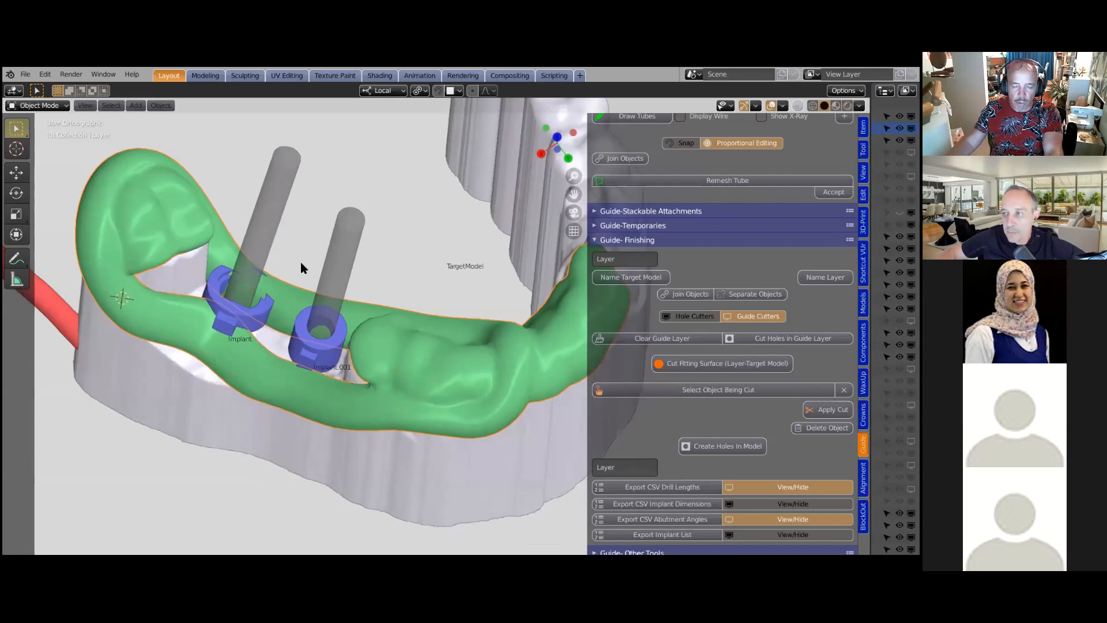
{"action": "middle_click_drag", "start_coordinate": [395, 306], "coordinate": [395, 345]}
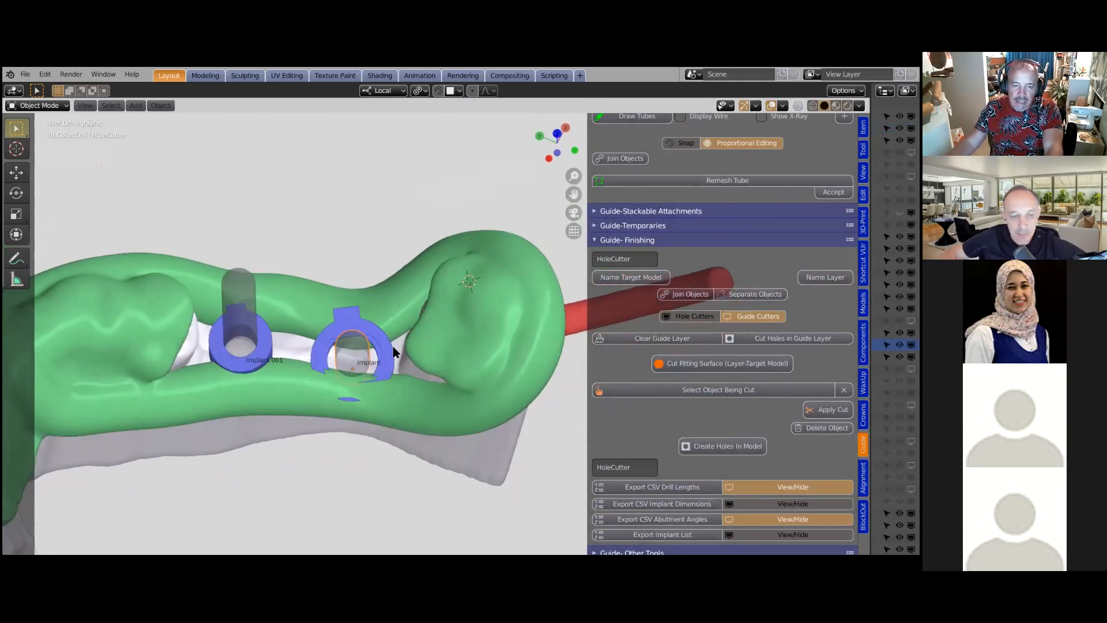
{"action": "scroll", "coordinate": [395, 351], "scroll_direction": "up", "scroll_amount": 3}
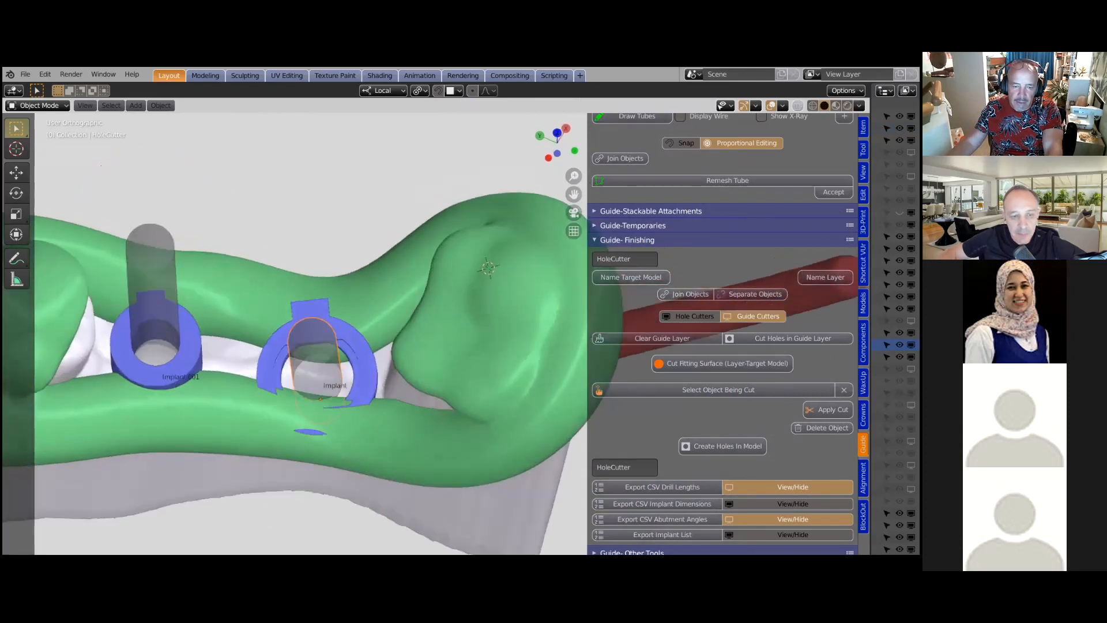
{"action": "key", "text": "s"}
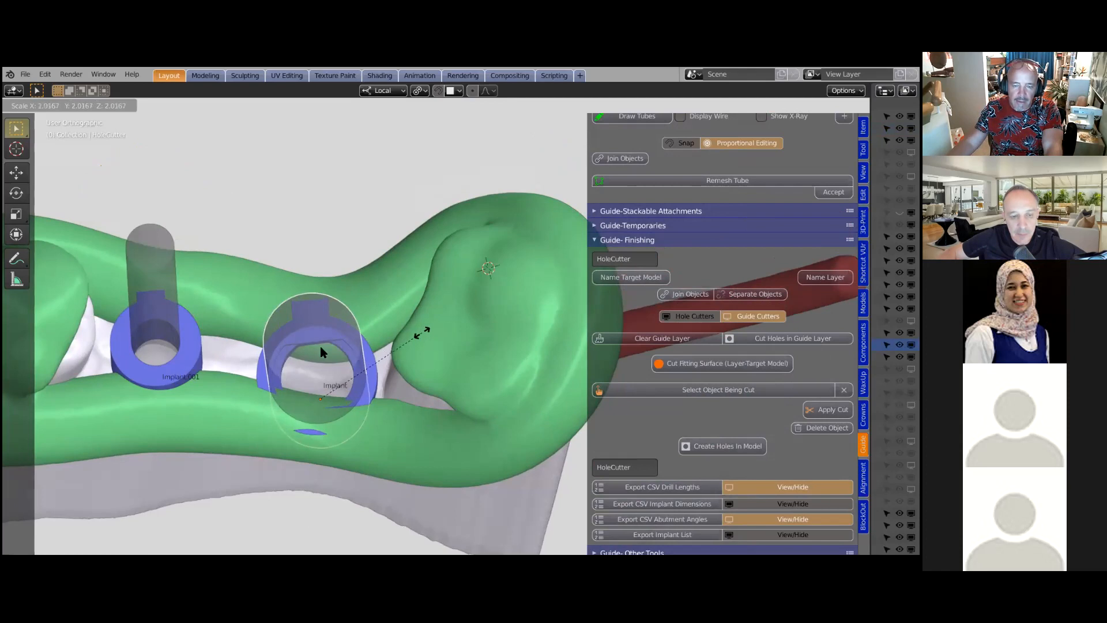
{"action": "left_click", "coordinate": [271, 341]}
Scale up the hole cutter in the front sleeve by a factor of about 1.22
{"action": "scroll", "coordinate": [273, 328], "scroll_direction": "down", "scroll_amount": 3}
{"action": "middle_click_drag", "start_coordinate": [275, 313], "coordinate": [298, 317]}
{"action": "left_click", "coordinate": [292, 333]}
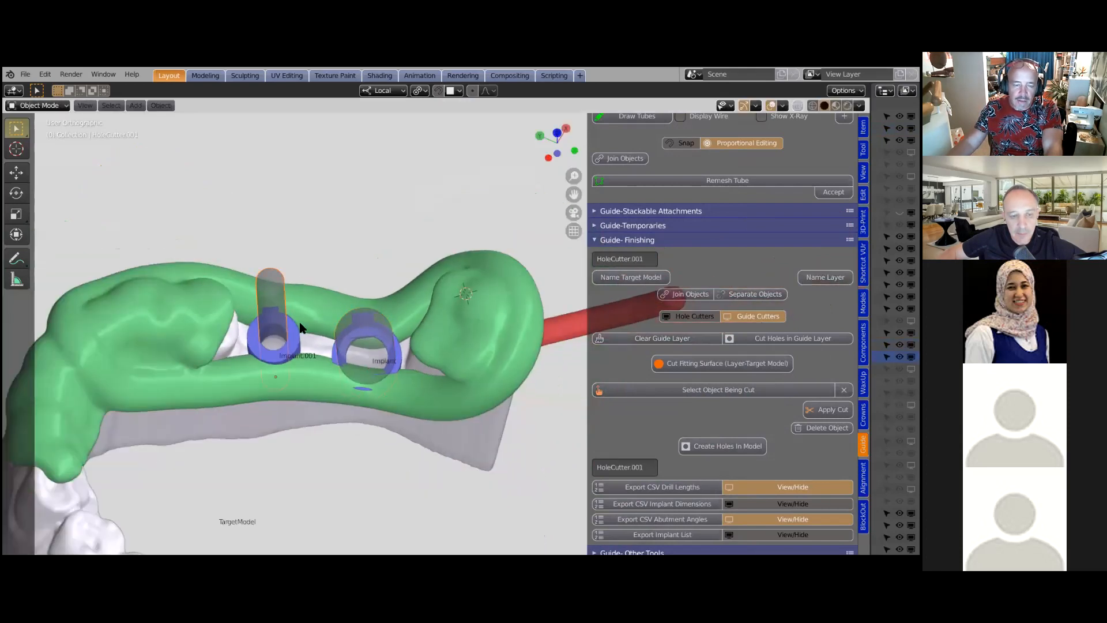
{"action": "scroll", "coordinate": [292, 333], "scroll_direction": "up", "scroll_amount": 2}
{"action": "key", "text": "s"}
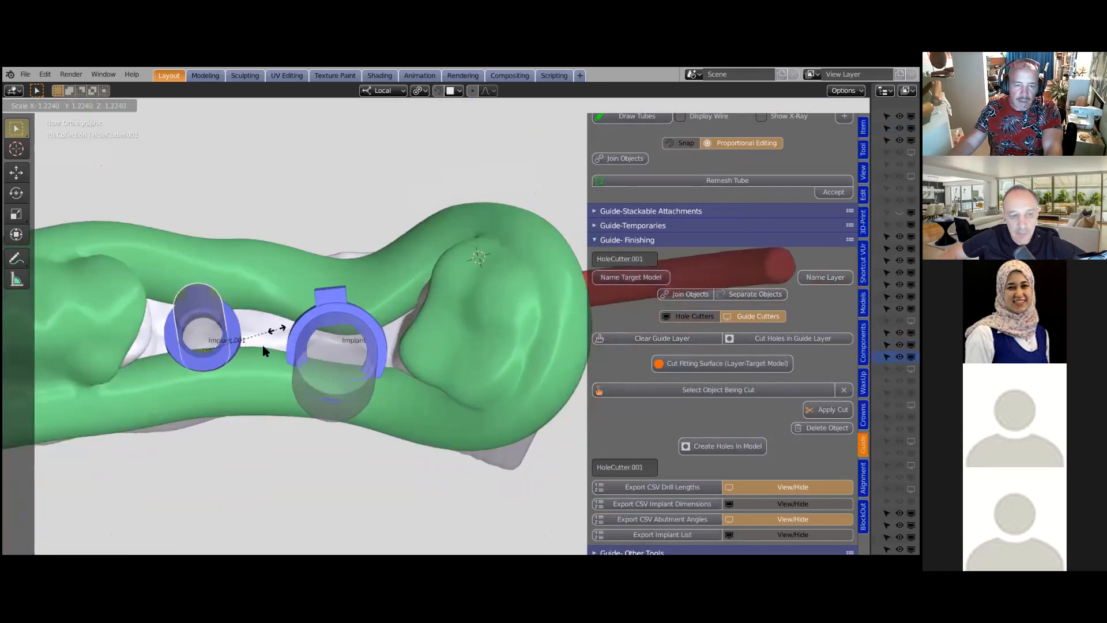
{"action": "left_click", "coordinate": [342, 340]}
Select both hole cutters together and save the project file
{"action": "middle_click_drag", "start_coordinate": [342, 344], "coordinate": [251, 258]}
{"action": "left_click", "coordinate": [251, 257]}
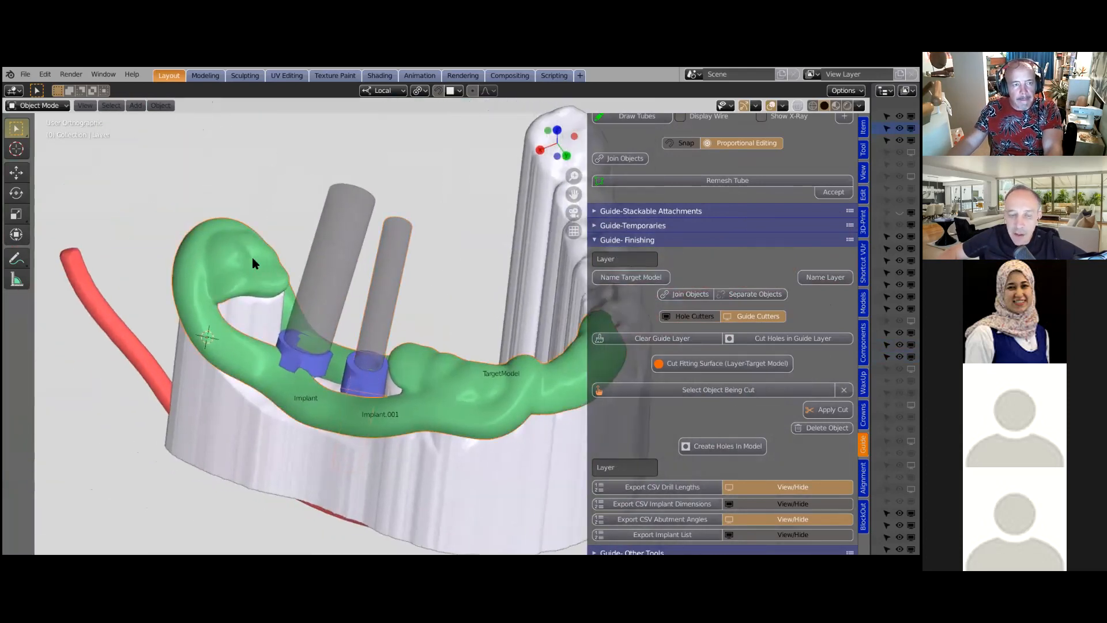
{"action": "left_click", "coordinate": [331, 260]}
{"action": "middle_click_drag", "start_coordinate": [417, 294], "coordinate": [427, 292]}
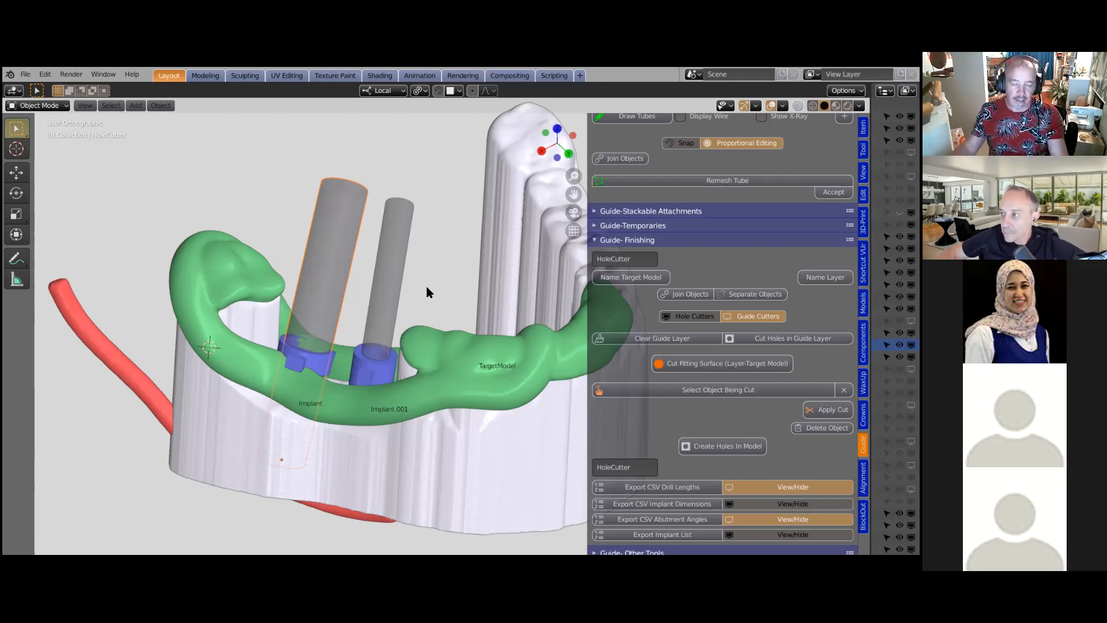
{"action": "left_click", "coordinate": [396, 237], "text": "shift"}
{"action": "middle_click_drag", "start_coordinate": [396, 237], "coordinate": [441, 286]}
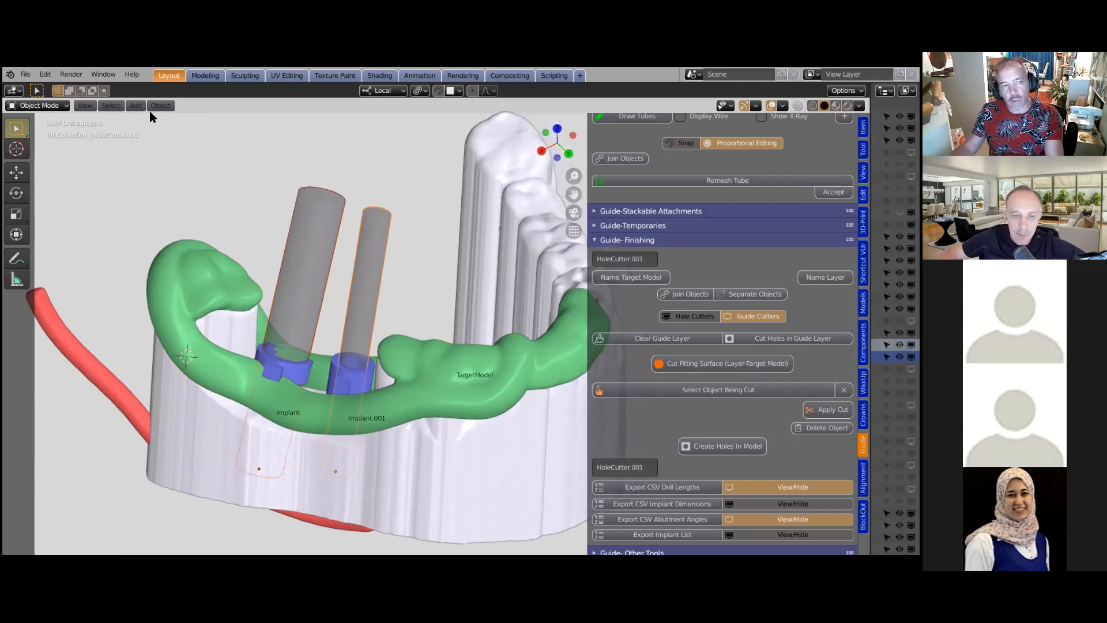
{"action": "left_click", "coordinate": [26, 75]}
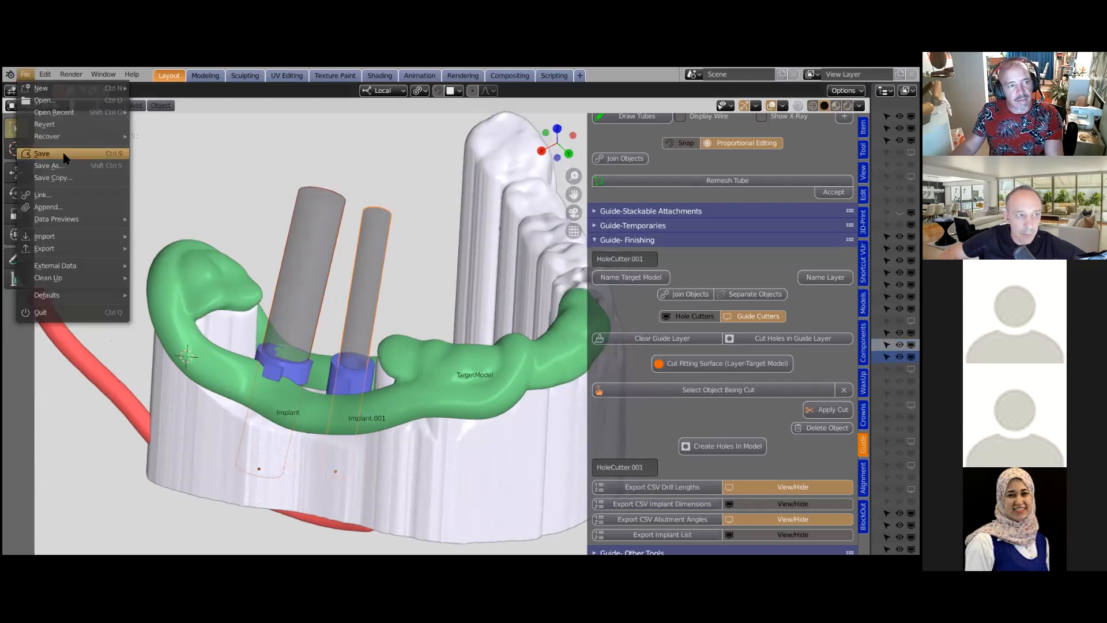
Reselect both hole cutters and cut their holes in the guide layer
{"action": "left_click", "coordinate": [430, 374]}
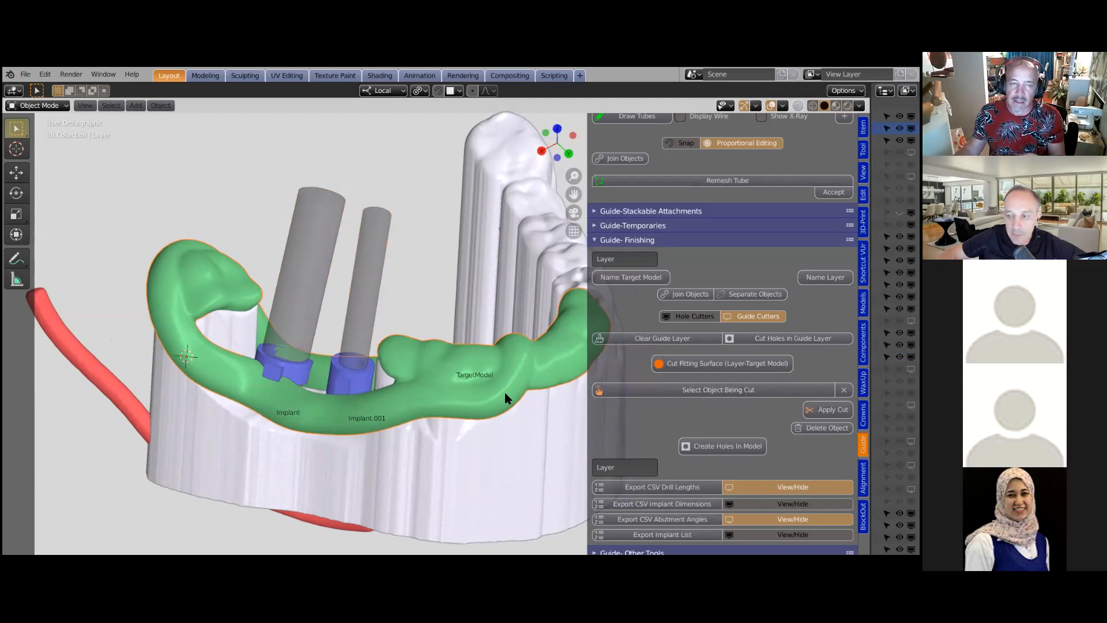
{"action": "left_click", "coordinate": [299, 281]}
{"action": "left_click", "coordinate": [364, 277], "text": "shift"}
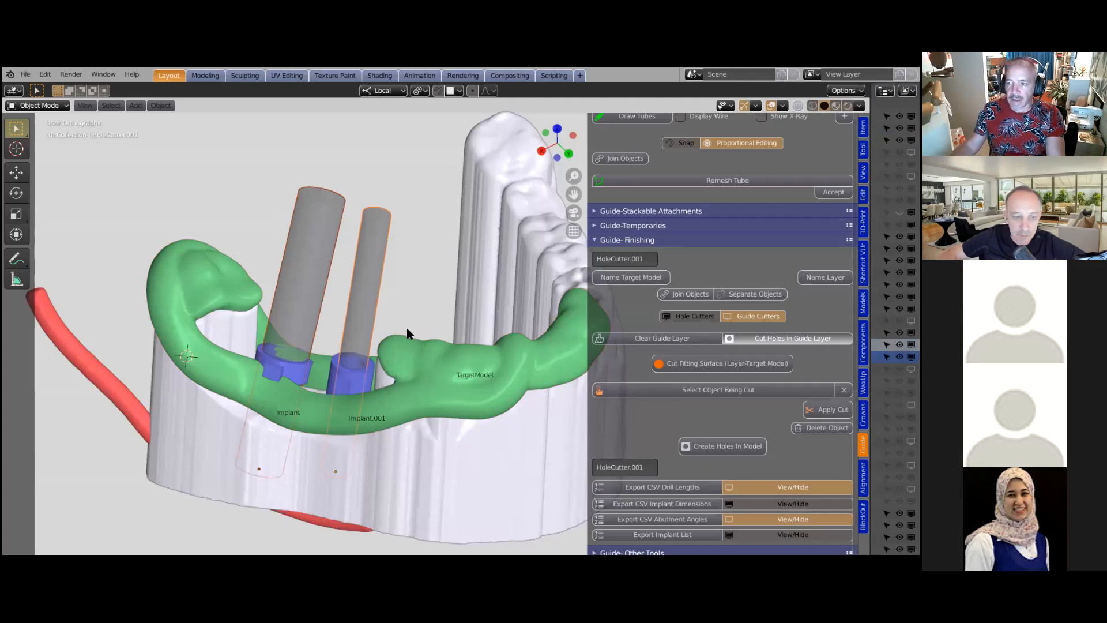
{"action": "middle_click_drag", "start_coordinate": [272, 375], "coordinate": [691, 327]}
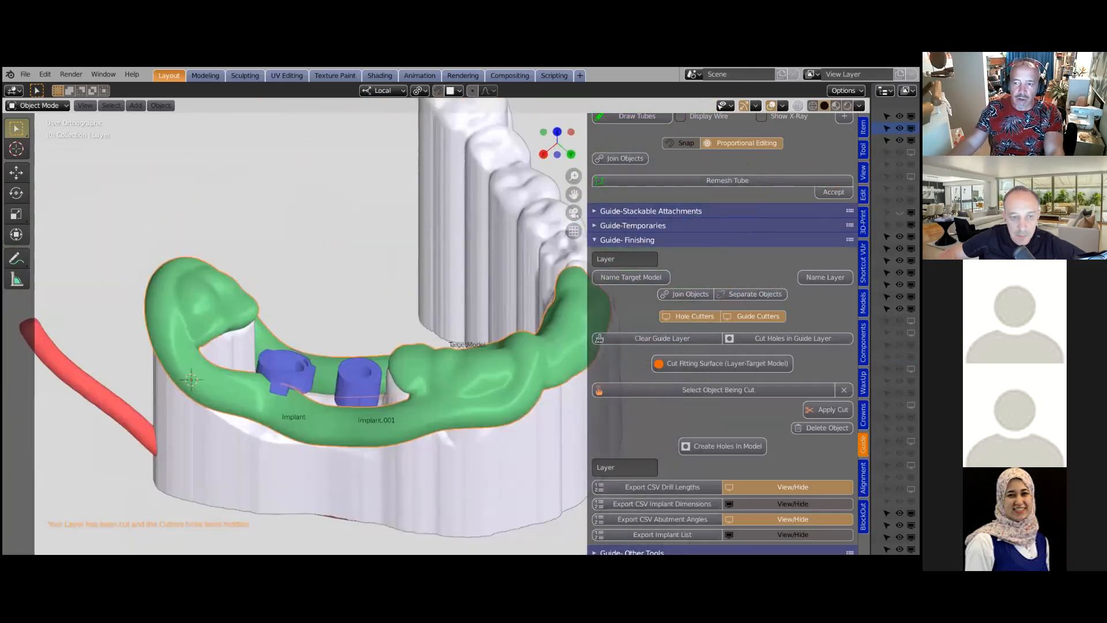
Display the guide cutters and enlarge the one at the rear sleeve until it is wider than the sleeve
{"action": "left_click", "coordinate": [757, 315]}
{"action": "mouse_move", "coordinate": [357, 331]}
{"action": "middle_mouse_down"}
{"action": "mouse_move", "coordinate": [348, 340]}
{"action": "mouse_move", "coordinate": [351, 327]}
{"action": "middle_mouse_up"}
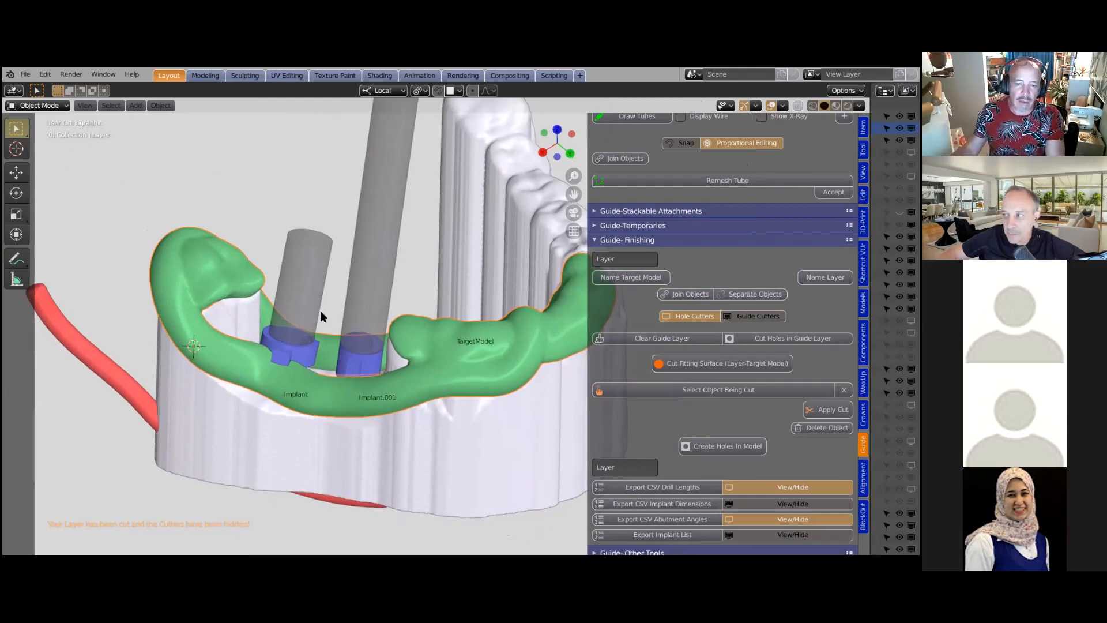
{"action": "middle_click_drag", "start_coordinate": [320, 316], "coordinate": [316, 327]}
{"action": "scroll", "coordinate": [316, 327], "scroll_direction": "down", "scroll_amount": 2}
{"action": "scroll", "coordinate": [273, 341], "scroll_direction": "up", "scroll_amount": 5}
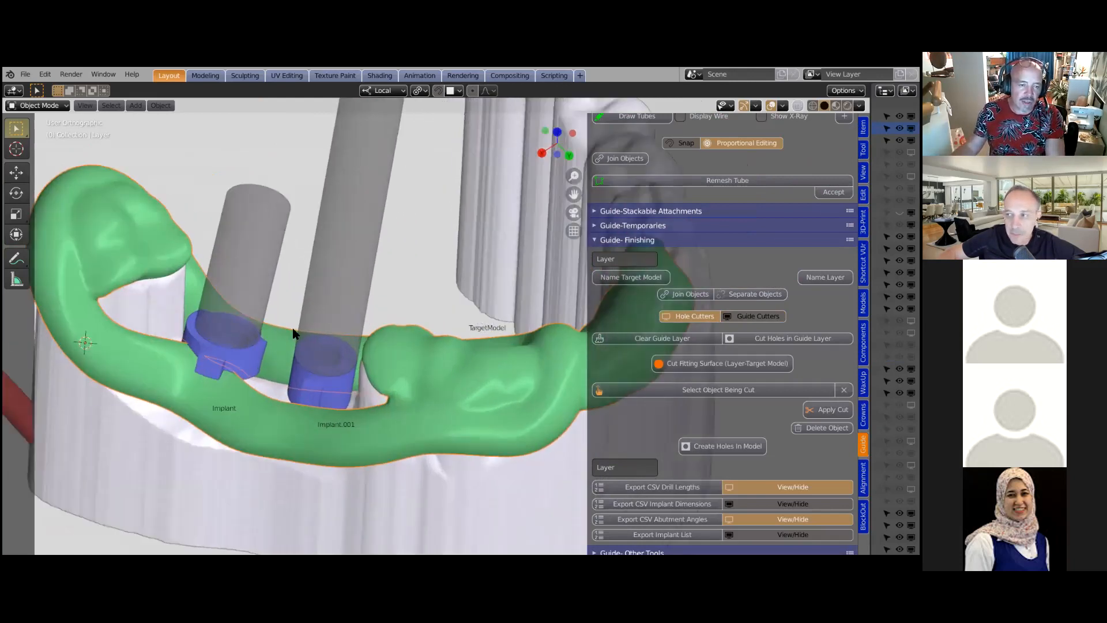
{"action": "scroll", "coordinate": [273, 340], "scroll_direction": "down", "scroll_amount": 3}
{"action": "middle_click_drag", "start_coordinate": [243, 310], "coordinate": [260, 286]}
{"action": "left_click", "coordinate": [287, 228]}
{"action": "key", "text": "s"}
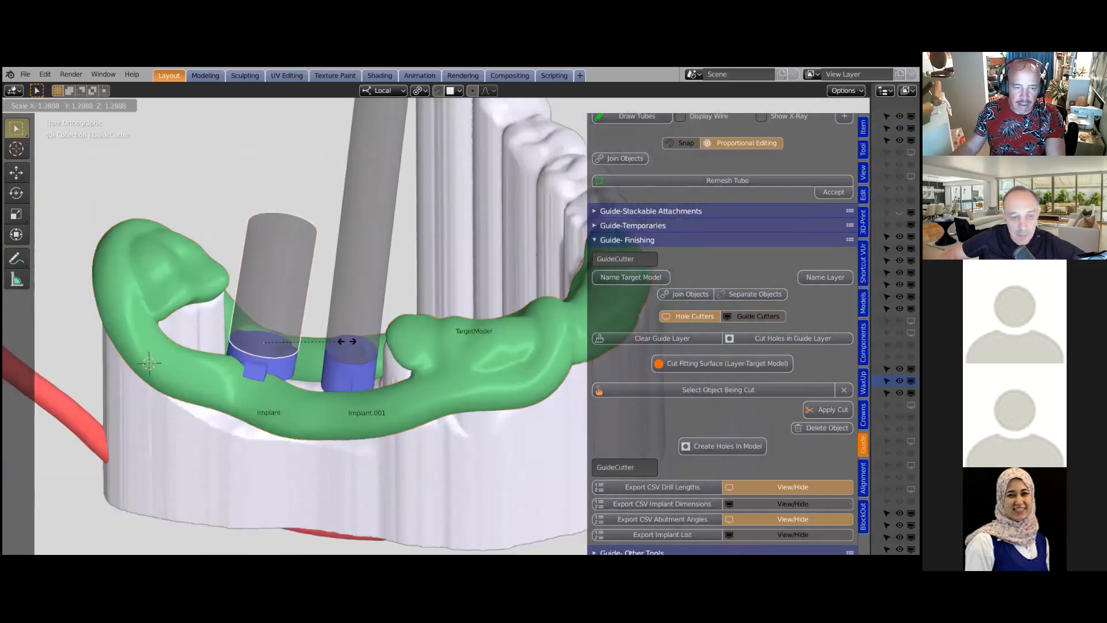
{"action": "left_click", "coordinate": [360, 341]}
{"action": "middle_click_drag", "start_coordinate": [257, 343], "coordinate": [277, 308]}
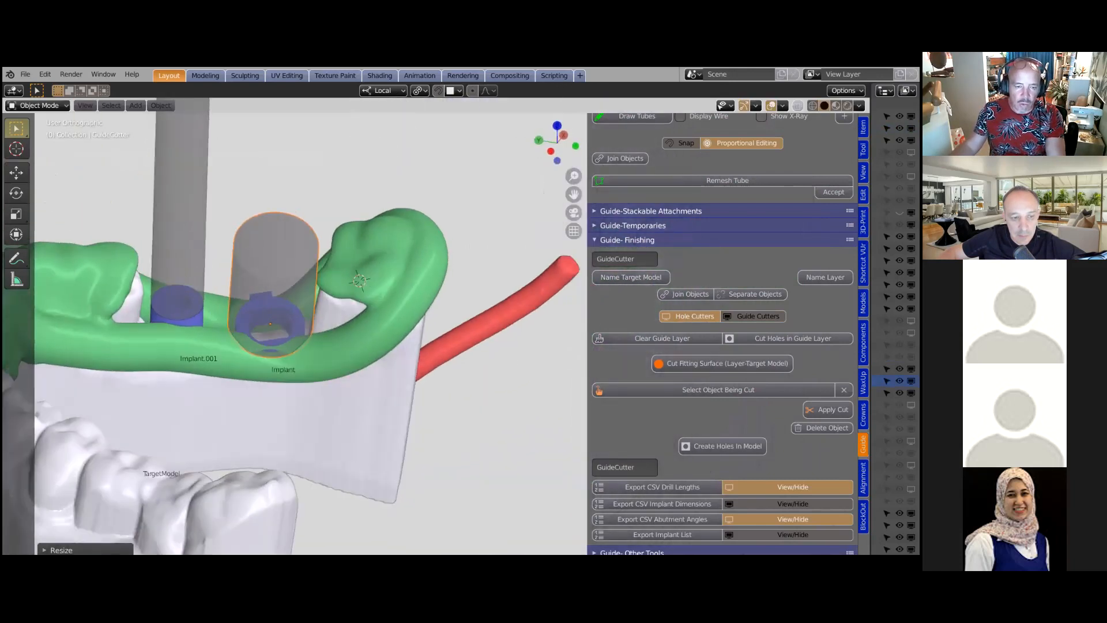
{"action": "key", "text": "s"}
{"action": "left_click", "coordinate": [302, 316]}
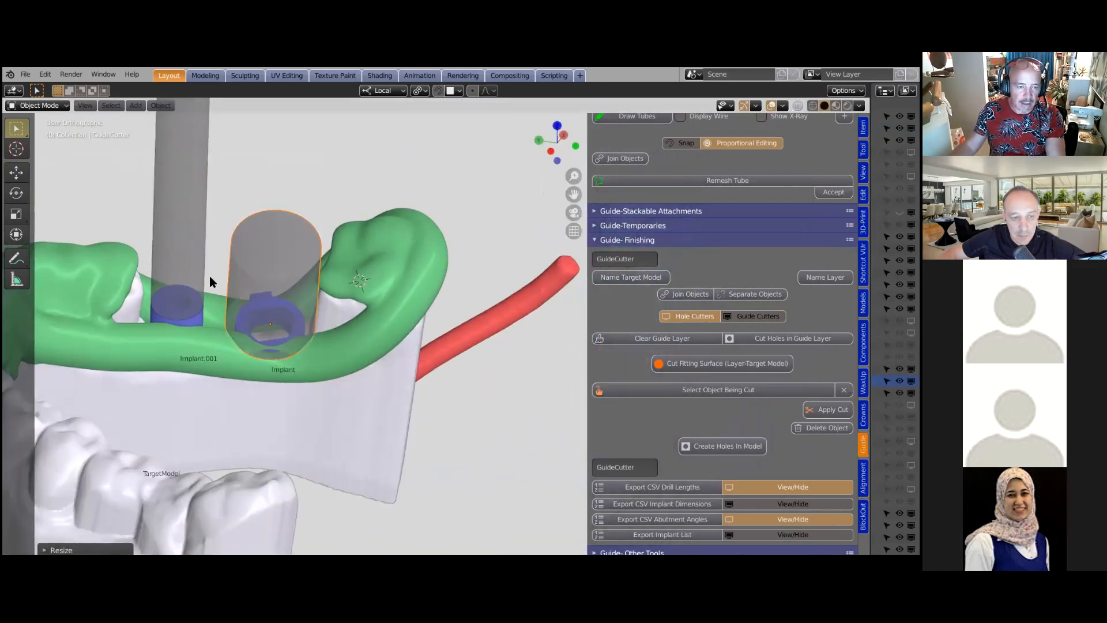
Select both guide cutters and clear the guide layer with them
{"action": "left_click", "coordinate": [192, 256]}
{"action": "middle_click_drag", "start_coordinate": [224, 283], "coordinate": [307, 282]}
{"action": "left_click", "coordinate": [319, 288]}
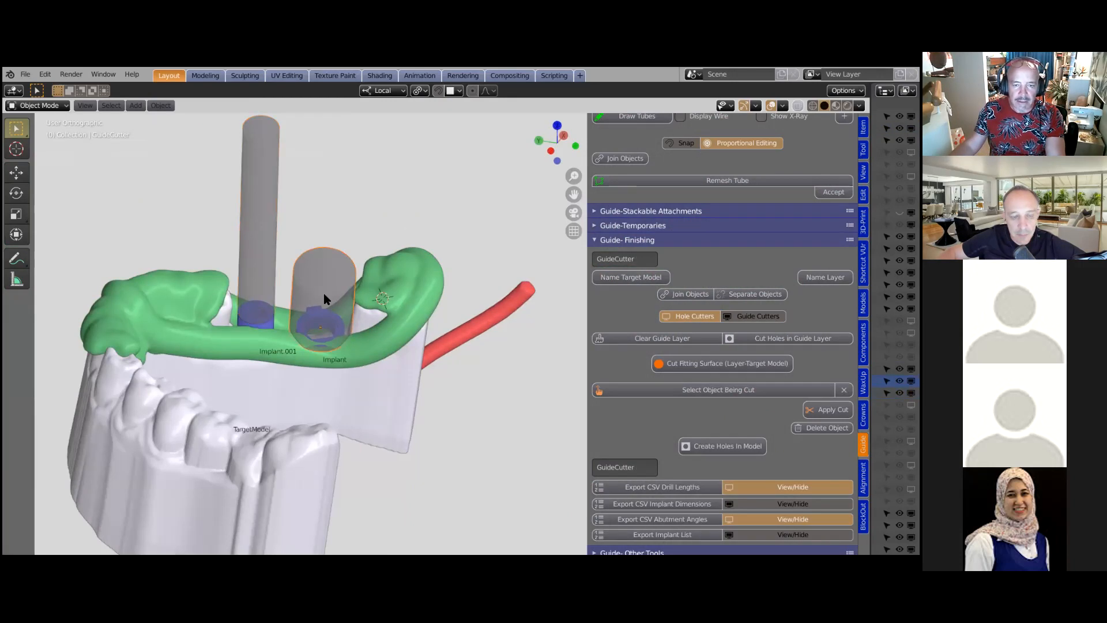
{"action": "left_click", "coordinate": [669, 339]}
Examine the cleared areas around both sleeves and the outer contour of the guide
{"action": "middle_click_drag", "start_coordinate": [324, 366], "coordinate": [244, 370]}
{"action": "scroll", "coordinate": [306, 374], "scroll_direction": "up", "scroll_amount": 6}
{"action": "scroll", "coordinate": [248, 372], "scroll_direction": "down", "scroll_amount": 2}
{"action": "middle_click_drag", "start_coordinate": [382, 345], "coordinate": [418, 352], "text": "shift"}
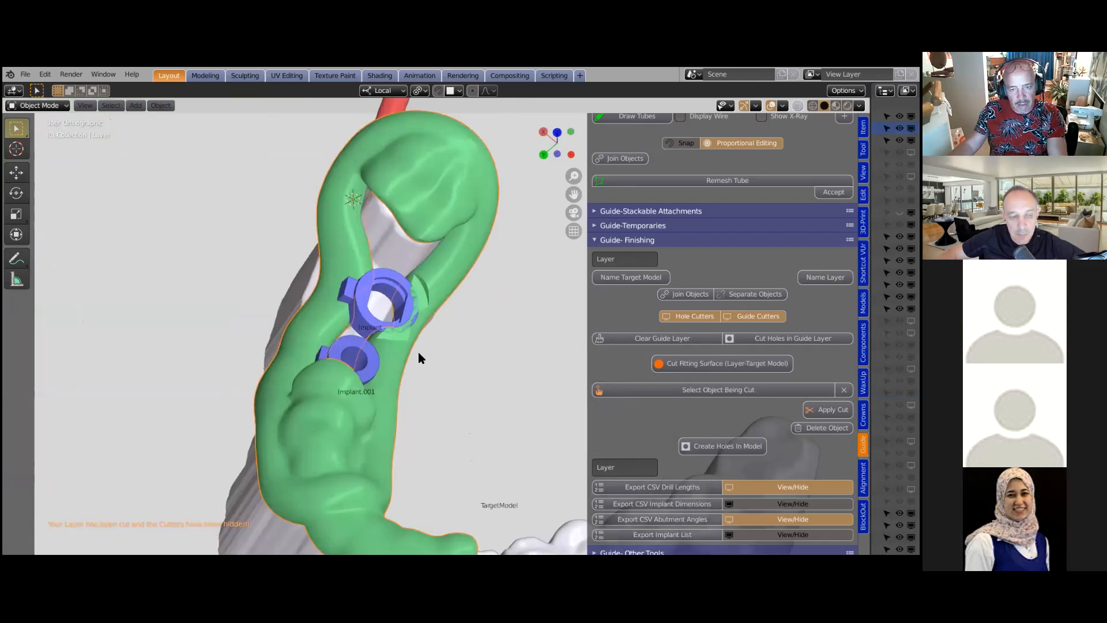
{"action": "scroll", "coordinate": [396, 329], "scroll_direction": "up", "scroll_amount": 2}
{"action": "middle_click_drag", "start_coordinate": [372, 299], "coordinate": [347, 340]}
{"action": "scroll", "coordinate": [257, 379], "scroll_direction": "down", "scroll_amount": 3}
{"action": "scroll", "coordinate": [347, 299], "scroll_direction": "up", "scroll_amount": 1}
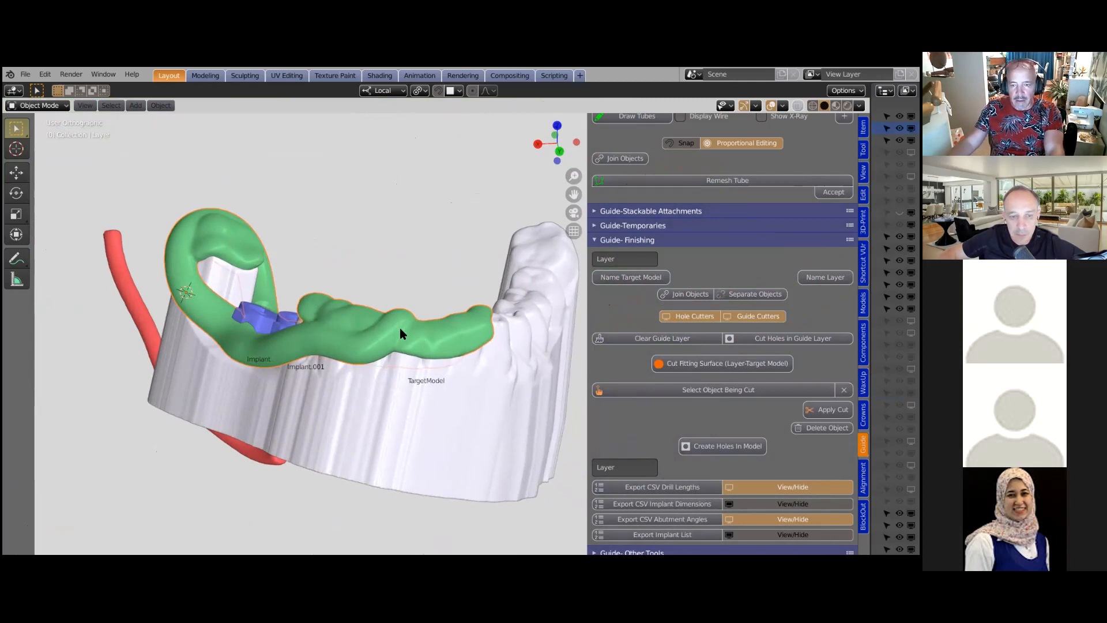
{"action": "scroll", "coordinate": [378, 321], "scroll_direction": "up", "scroll_amount": 2}
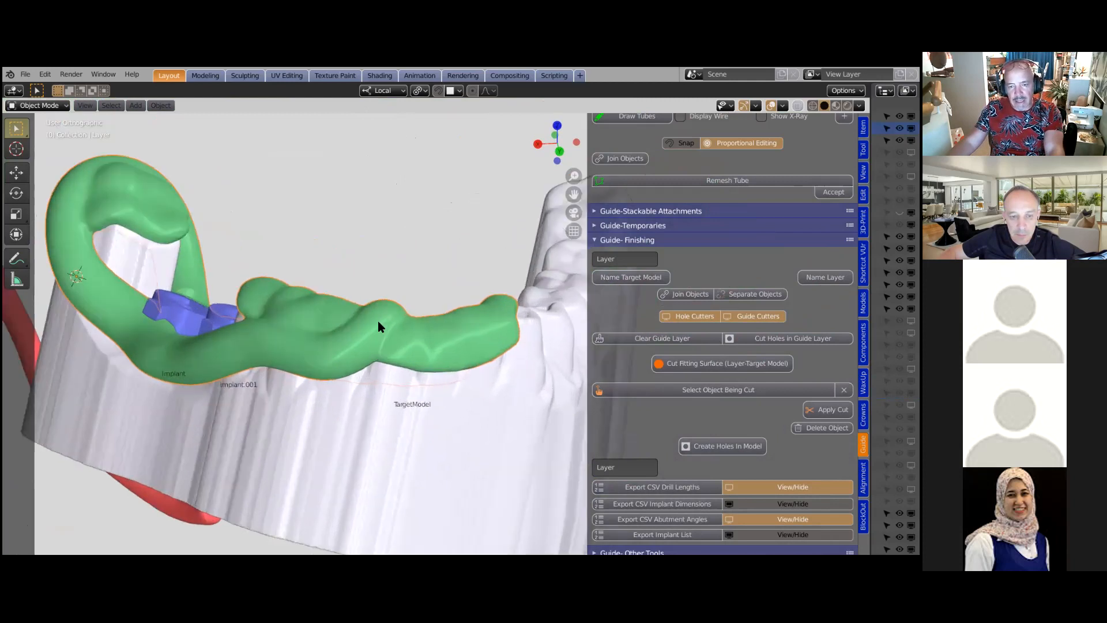
{"action": "scroll", "coordinate": [382, 317], "scroll_direction": "down", "scroll_amount": 2}
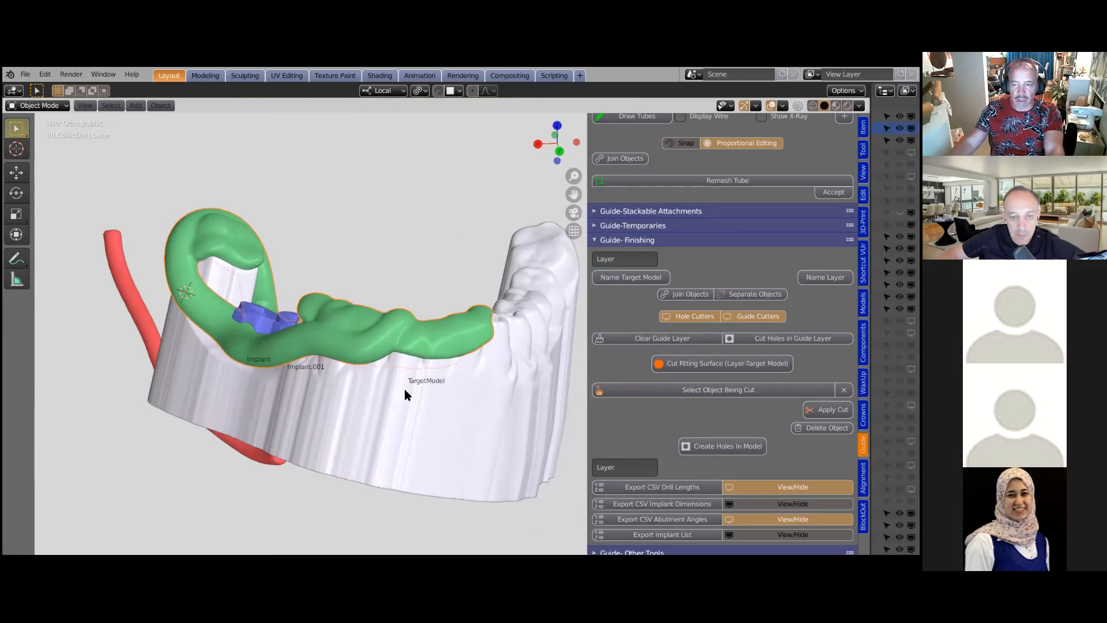
Cut the fitting surface of the layer against the target model and hide the lower model
{"action": "left_click", "coordinate": [705, 368]}
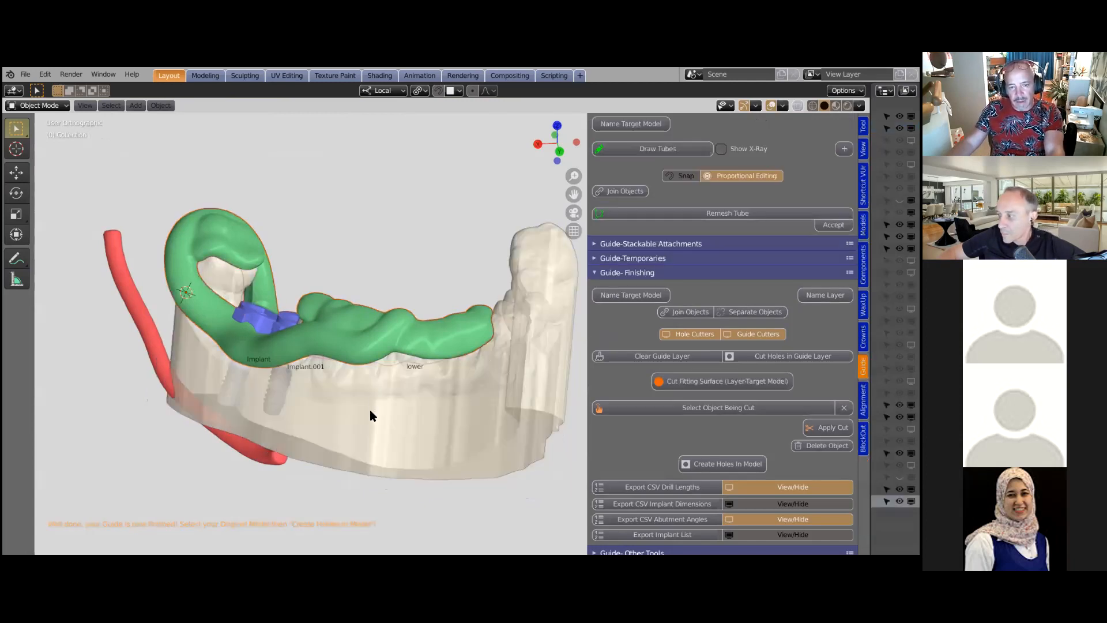
{"action": "key", "text": "h"}
{"action": "middle_click_drag", "start_coordinate": [371, 412], "coordinate": [406, 390]}
{"action": "scroll", "coordinate": [382, 464], "scroll_direction": "up", "scroll_amount": 3}
Select the finished implant guide and examine its sleeves and underside
{"action": "left_click", "coordinate": [400, 382]}
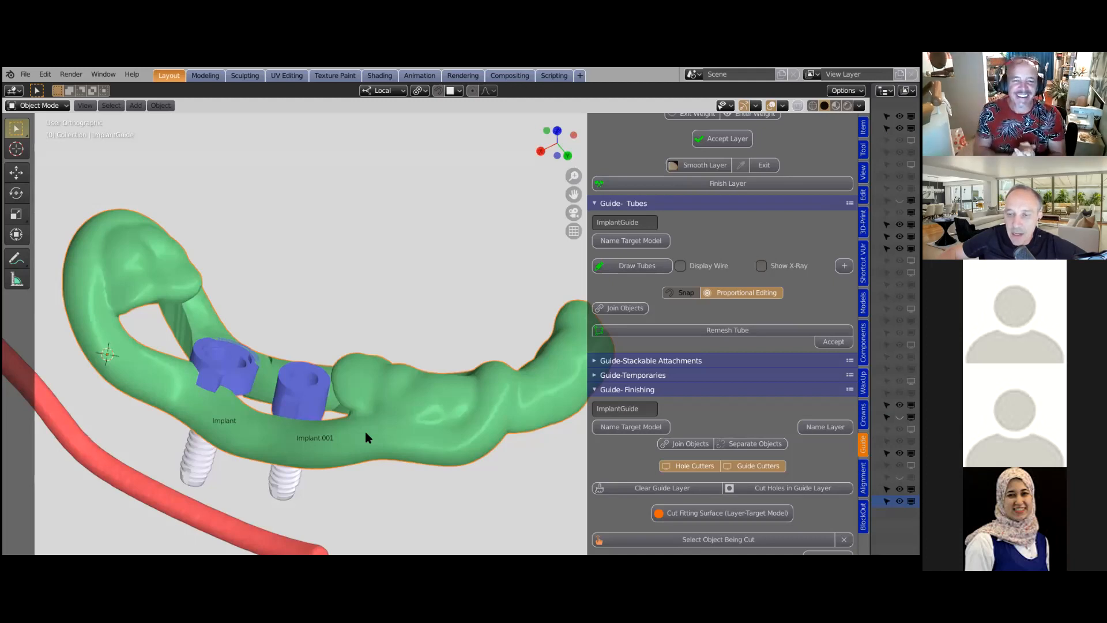
{"action": "scroll", "coordinate": [345, 409], "scroll_direction": "down", "scroll_amount": 2}
{"action": "middle_click_drag", "start_coordinate": [372, 416], "coordinate": [136, 321]}
{"action": "scroll", "coordinate": [136, 321], "scroll_direction": "up", "scroll_amount": 4}
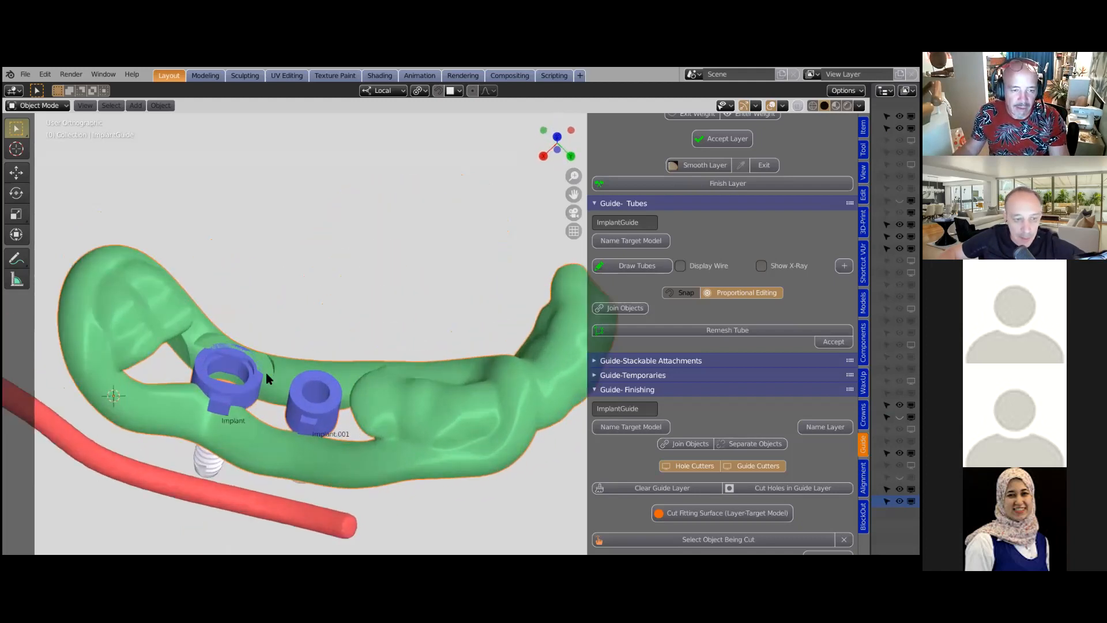
{"action": "middle_click_drag", "start_coordinate": [327, 403], "coordinate": [53, 142]}
View the STL export options for the selected guide, leaving them without exporting
{"action": "key", "text": "F4"}
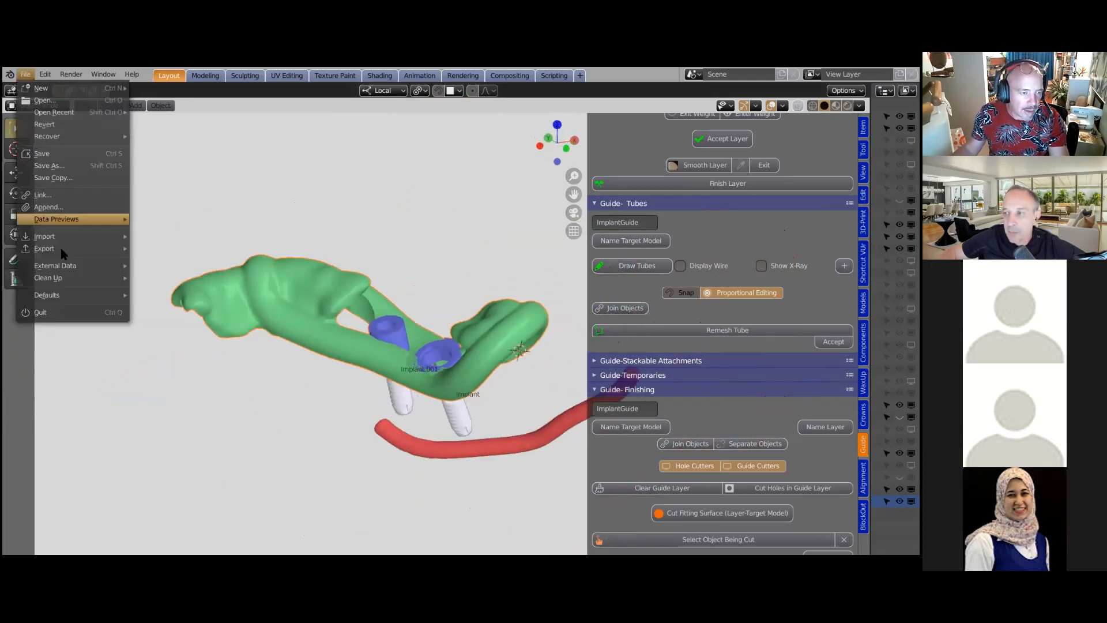
{"action": "mouse_move", "coordinate": [51, 247]}
{"action": "left_click", "coordinate": [182, 308]}
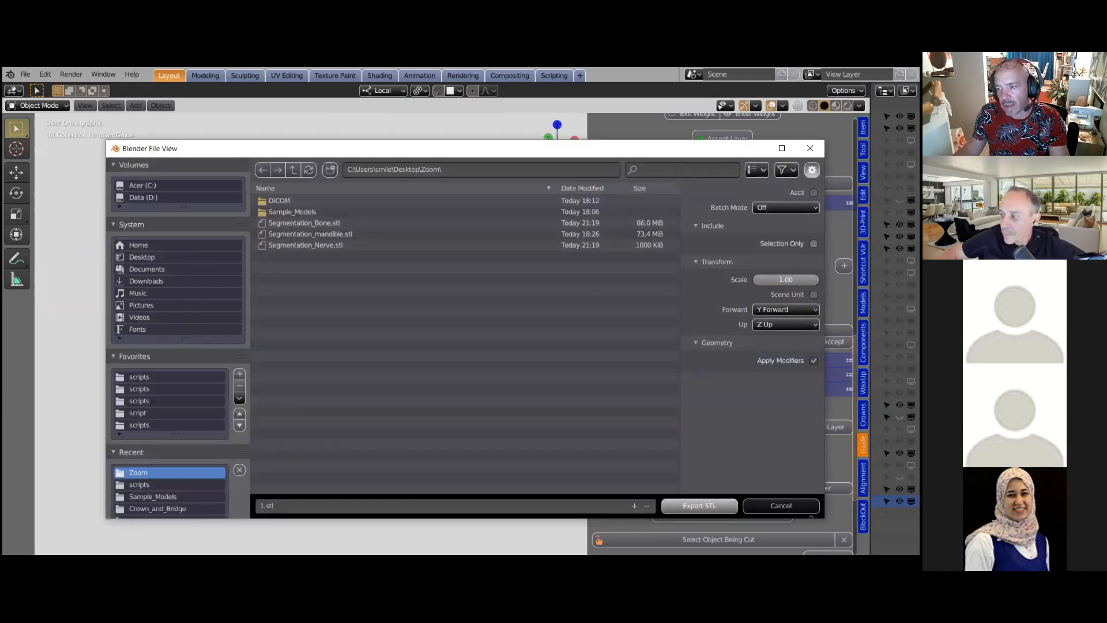
{"action": "left_click", "coordinate": [810, 148]}
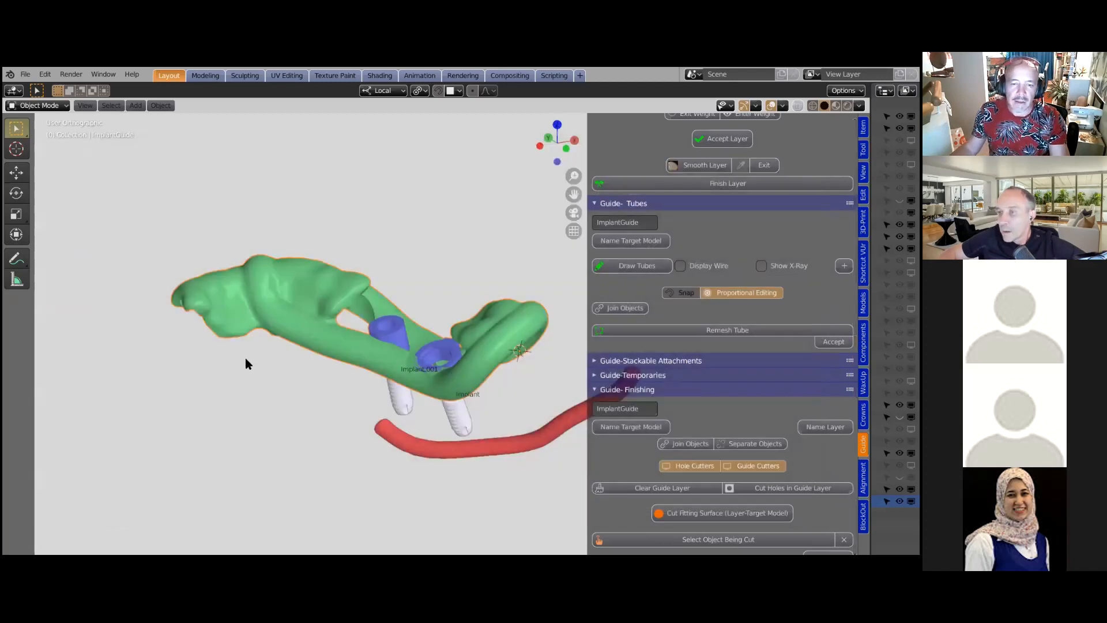
Bring back the lower model, select it and make its colour fully opaque
{"action": "middle_click_drag", "start_coordinate": [244, 363], "coordinate": [403, 402]}
{"action": "scroll", "coordinate": [402, 402], "scroll_direction": "up", "scroll_amount": 3}
{"action": "scroll", "coordinate": [402, 403], "scroll_direction": "down", "scroll_amount": 2}
{"action": "scroll", "coordinate": [402, 402], "scroll_direction": "up", "scroll_amount": 2}
{"action": "scroll", "coordinate": [402, 401], "scroll_direction": "up", "scroll_amount": 2}
{"action": "left_click", "coordinate": [443, 447]}
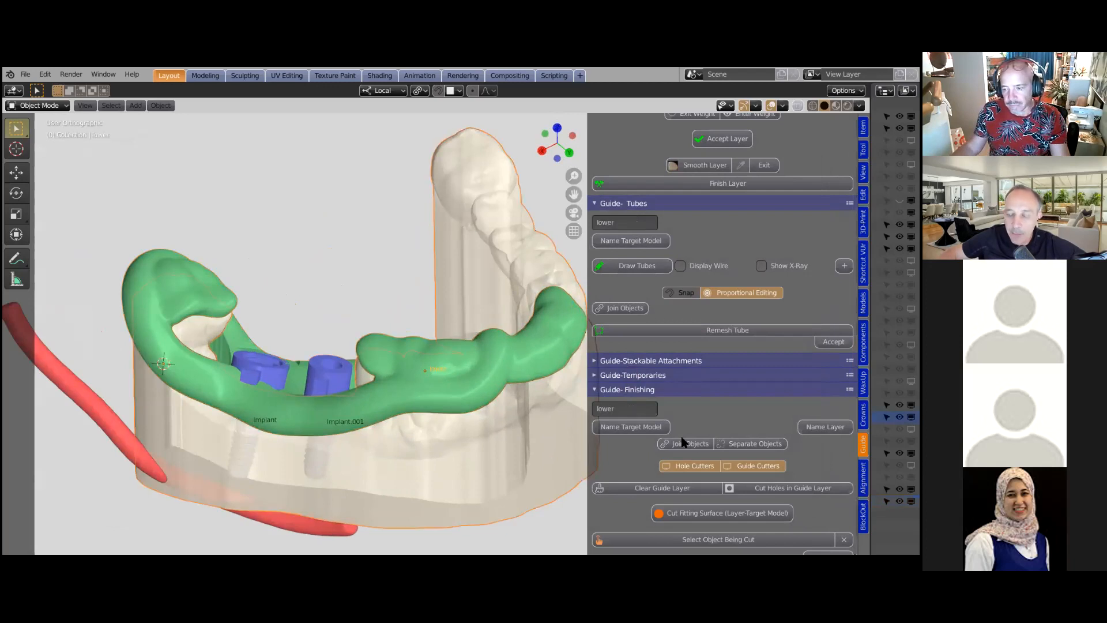
{"action": "scroll", "coordinate": [717, 479], "scroll_direction": "down", "scroll_amount": 4}
{"action": "scroll", "coordinate": [715, 474], "scroll_direction": "down", "scroll_amount": 2}
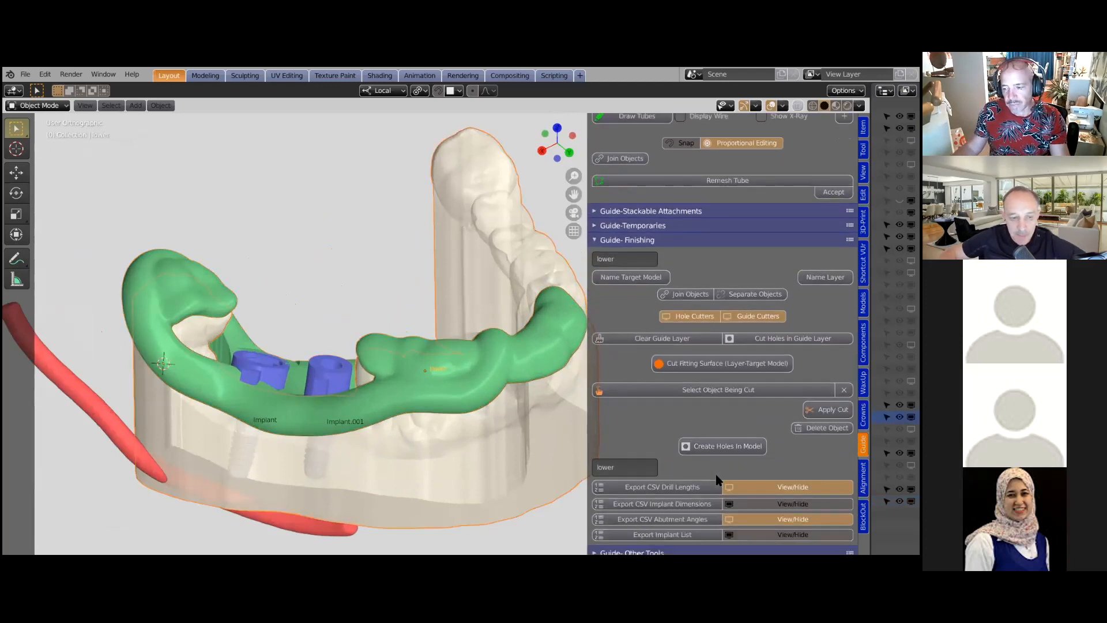
{"action": "scroll", "coordinate": [739, 430], "scroll_direction": "up", "scroll_amount": 18}
{"action": "scroll", "coordinate": [742, 435], "scroll_direction": "up", "scroll_amount": 5}
{"action": "left_click", "coordinate": [807, 386]}
{"action": "left_click_drag", "start_coordinate": [810, 369], "coordinate": [836, 369]}
Select the implant guide and hide it, leaving the lower model displayed
{"action": "middle_click_drag", "start_coordinate": [369, 395], "coordinate": [358, 448]}
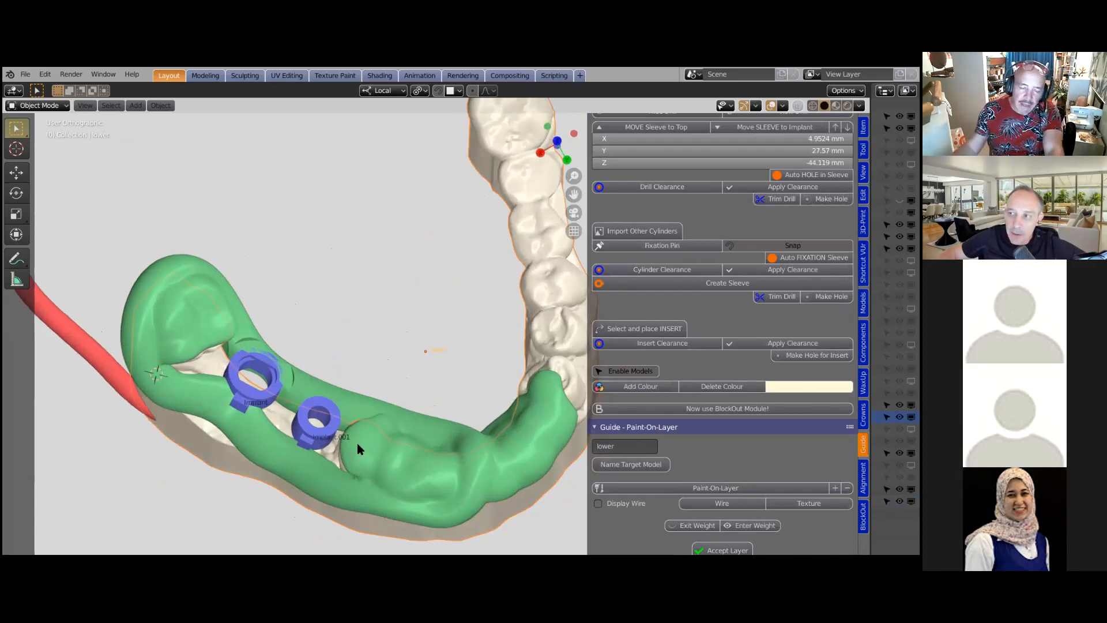
{"action": "scroll", "coordinate": [346, 427], "scroll_direction": "down", "scroll_amount": 2}
{"action": "middle_click_drag", "start_coordinate": [346, 427], "coordinate": [350, 380]}
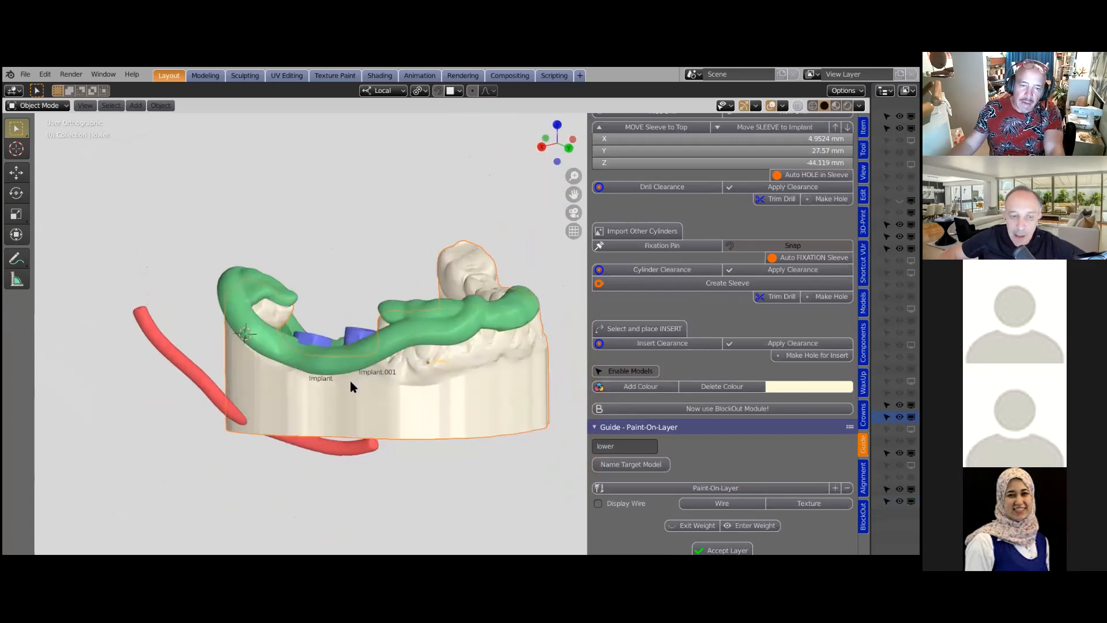
{"action": "left_click", "coordinate": [458, 320]}
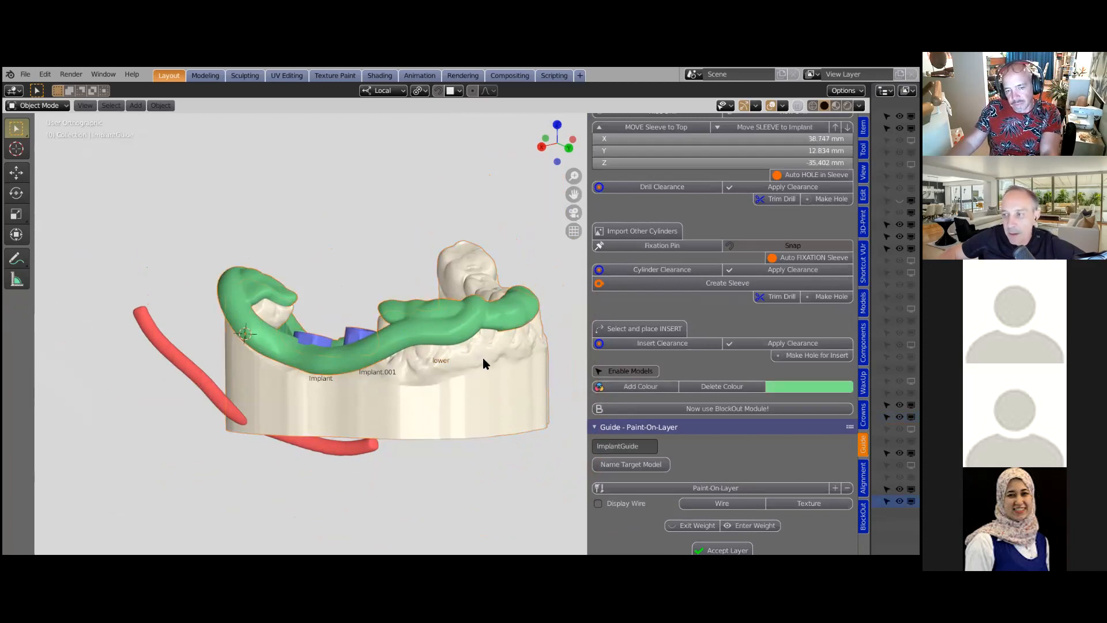
{"action": "key", "text": "h"}
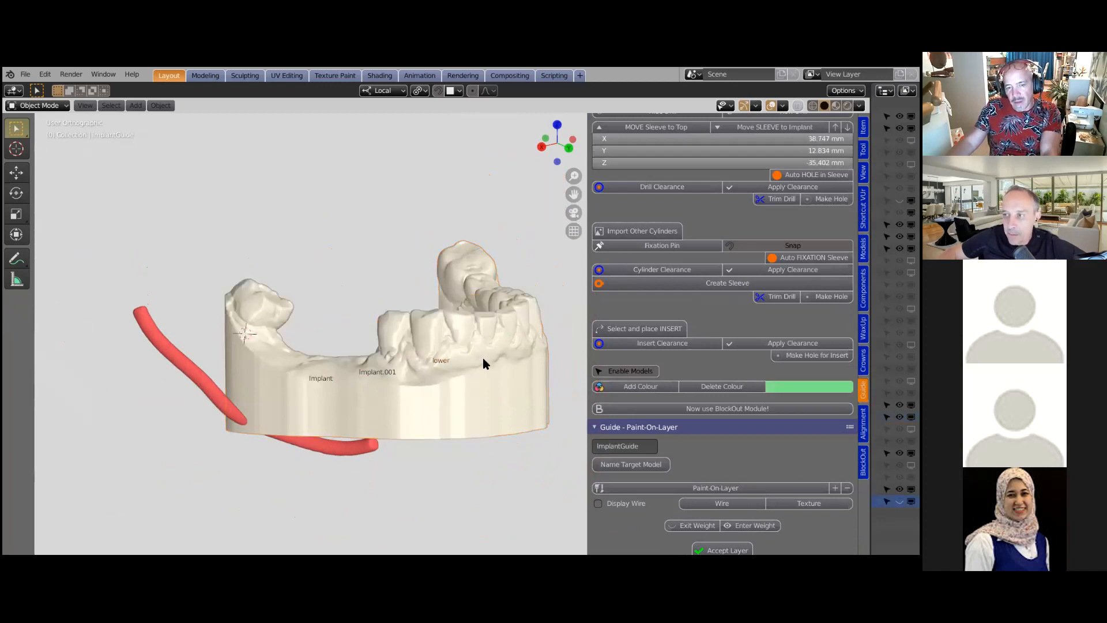
Hide the lower model, leaving the two implants and the nerve canal displayed
{"action": "left_click", "coordinate": [483, 357]}
{"action": "key", "text": "h"}
{"action": "middle_click_drag", "start_coordinate": [475, 358], "coordinate": [369, 389]}
{"action": "scroll", "coordinate": [369, 389], "scroll_direction": "up", "scroll_amount": 2}
Inspect the transform dimensions of the two implants, selecting each one in turn
{"action": "left_click", "coordinate": [285, 418]}
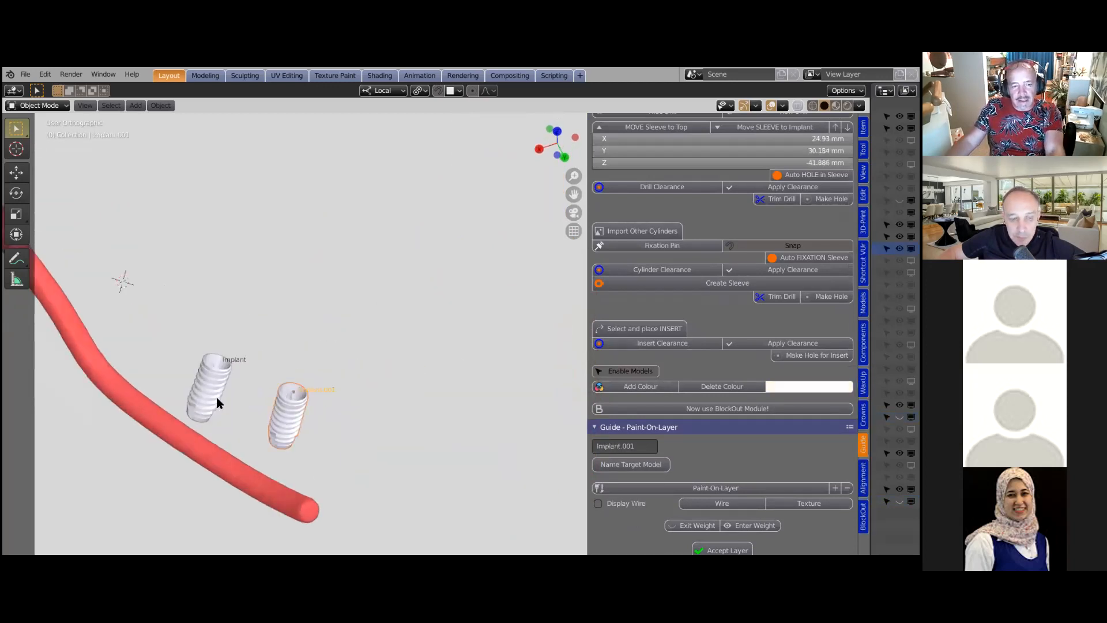
{"action": "left_click", "coordinate": [203, 386], "text": "shift"}
{"action": "middle_click_drag", "start_coordinate": [358, 349], "coordinate": [304, 371]}
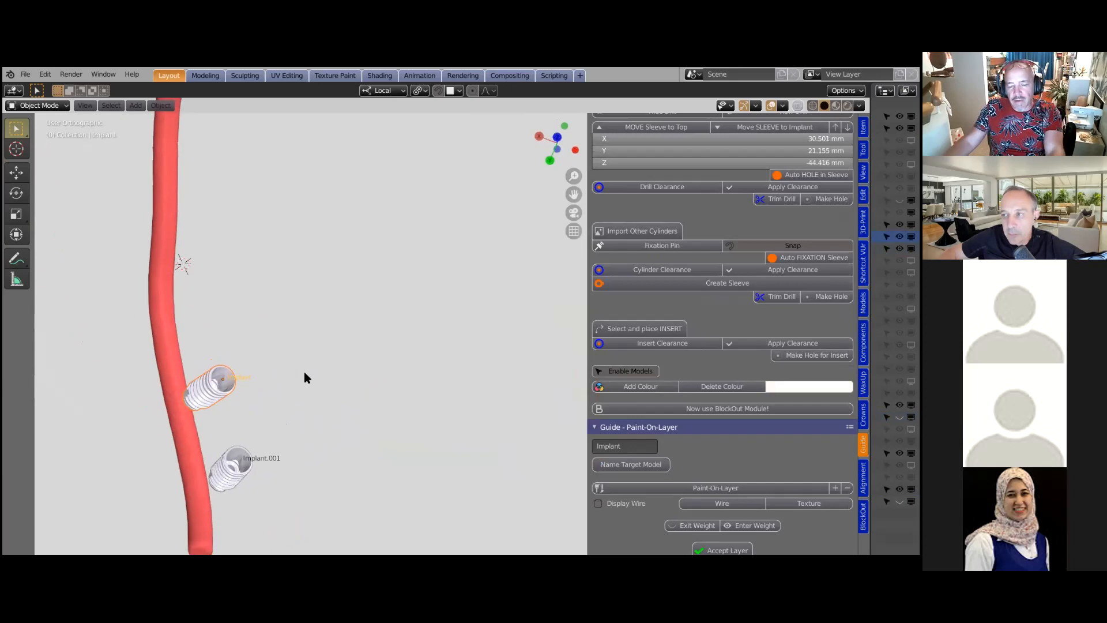
{"action": "left_click", "coordinate": [863, 127]}
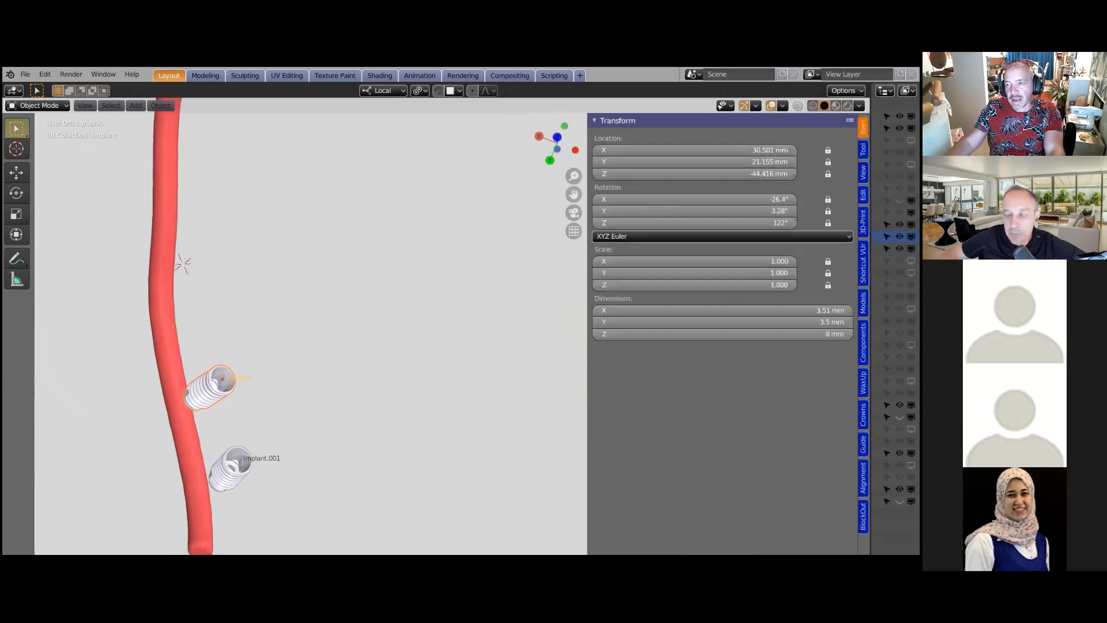
{"action": "middle_click_drag", "start_coordinate": [531, 337], "coordinate": [479, 324]}
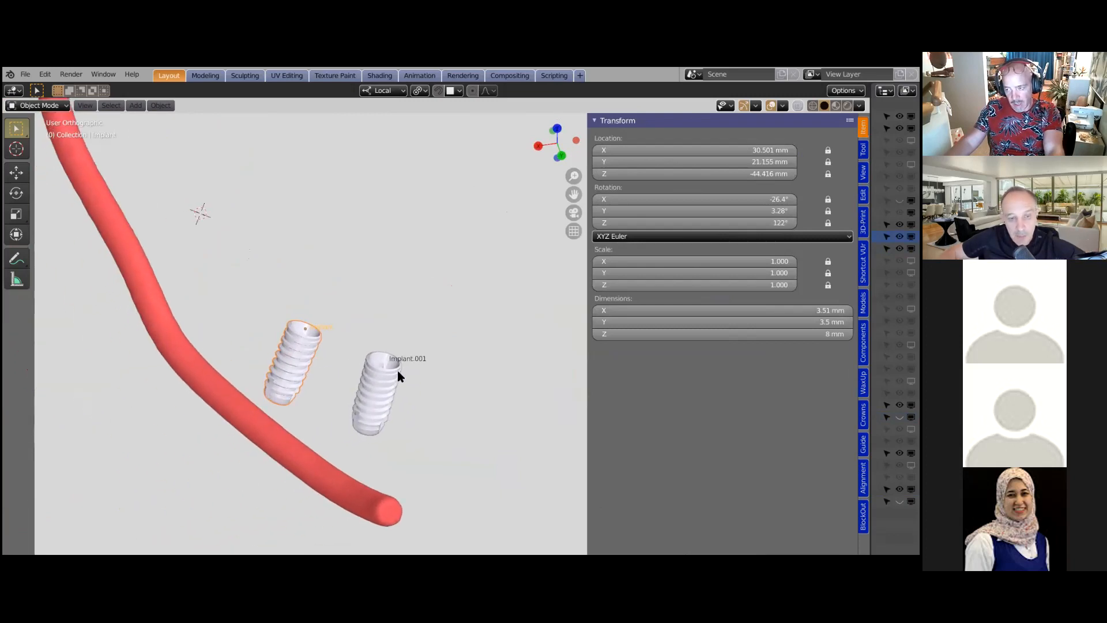
{"action": "left_click", "coordinate": [382, 398]}
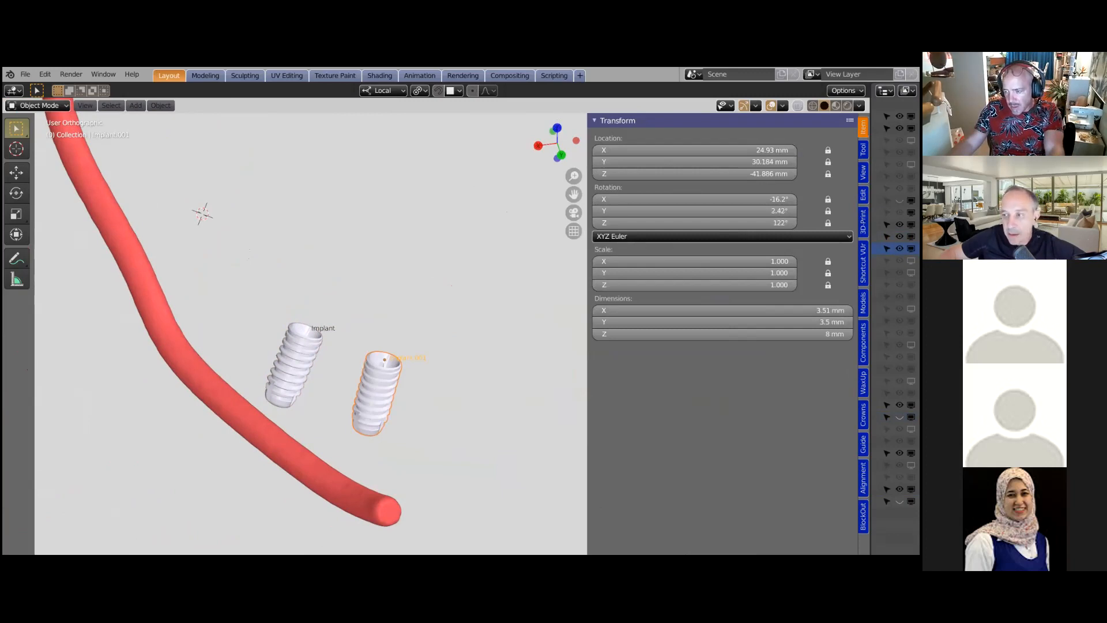
Open the component asset library and check the SOUTHERN IMPLANTS - Abutments category for a suitable part
{"action": "left_click", "coordinate": [863, 343]}
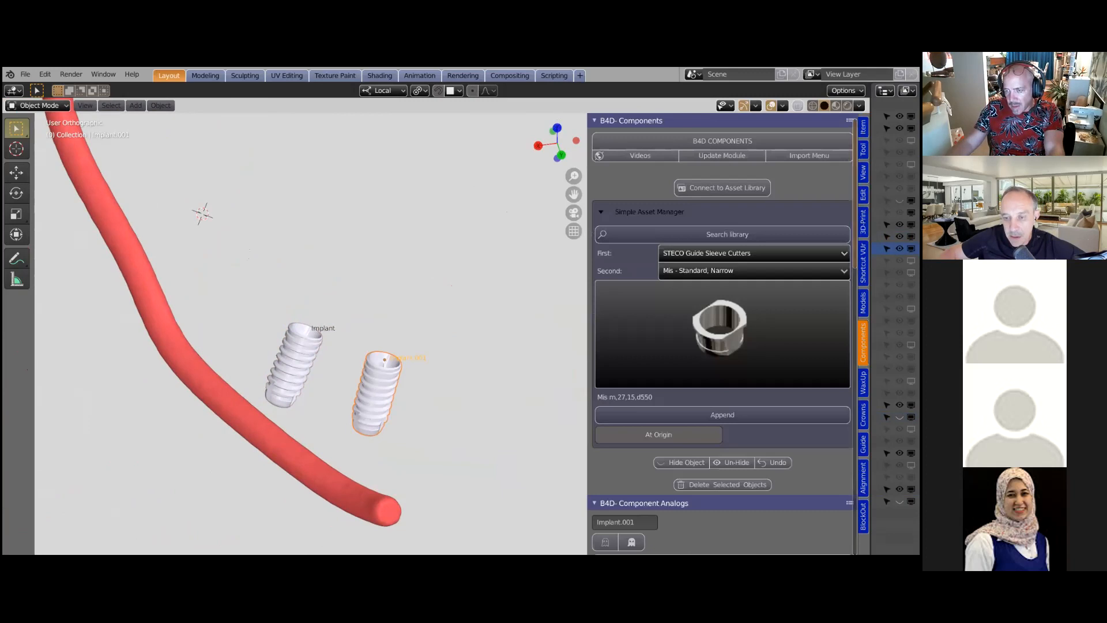
{"action": "left_click", "coordinate": [731, 256]}
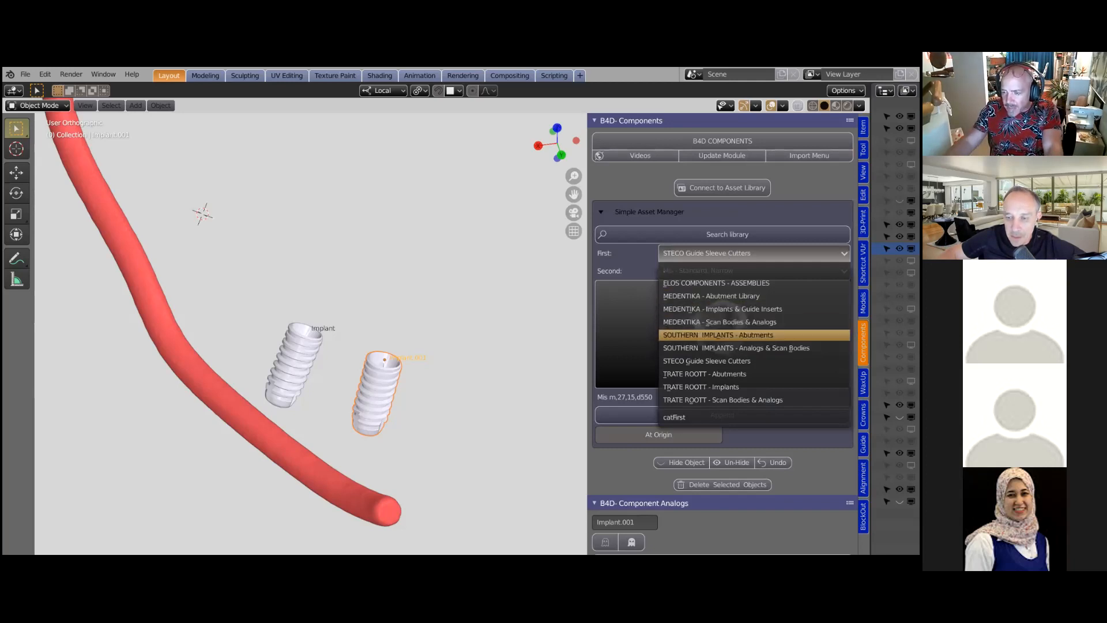
{"action": "left_click", "coordinate": [729, 335]}
{"action": "left_click", "coordinate": [739, 275]}
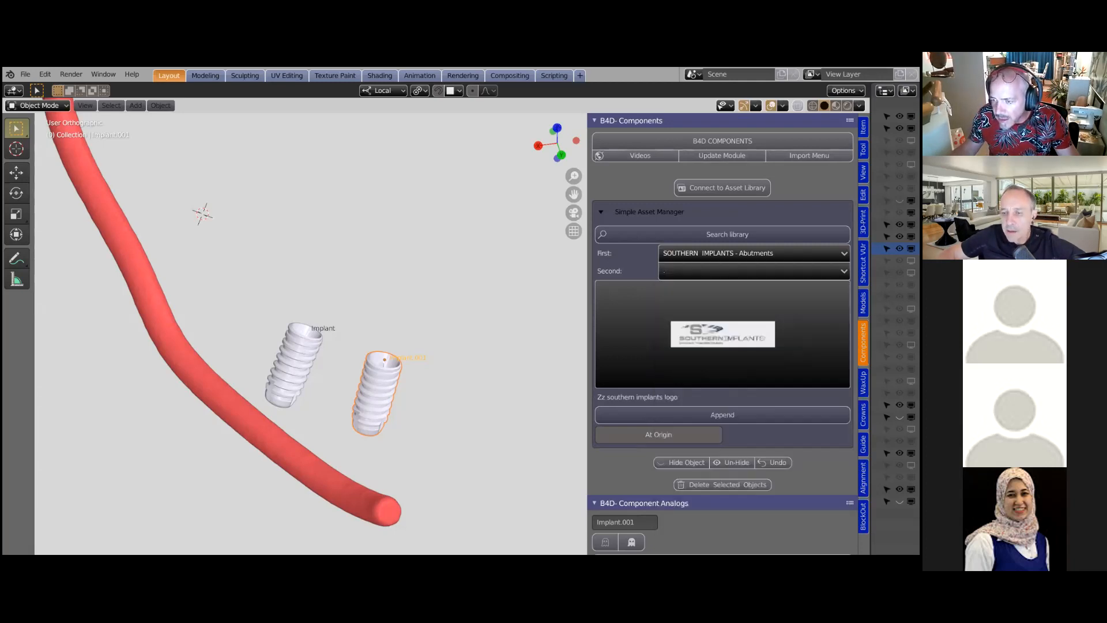
Set the component library to MEDENTIKA - Abutment Library, Medentika Quattrocone RI, CONNECTION - RI
{"action": "left_click", "coordinate": [749, 254]}
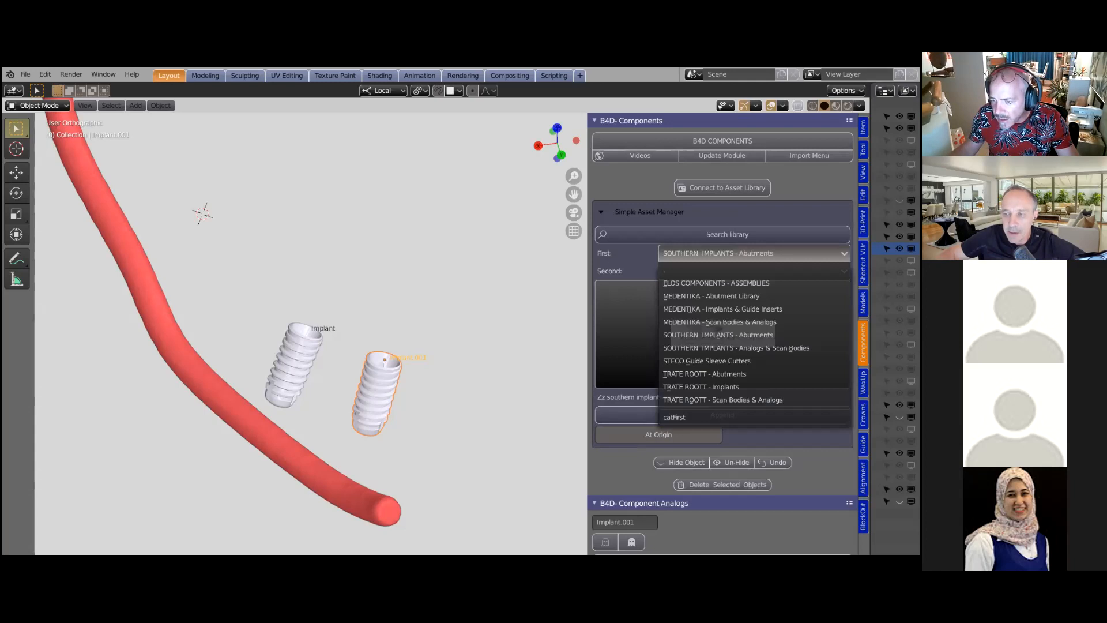
{"action": "left_click", "coordinate": [722, 297]}
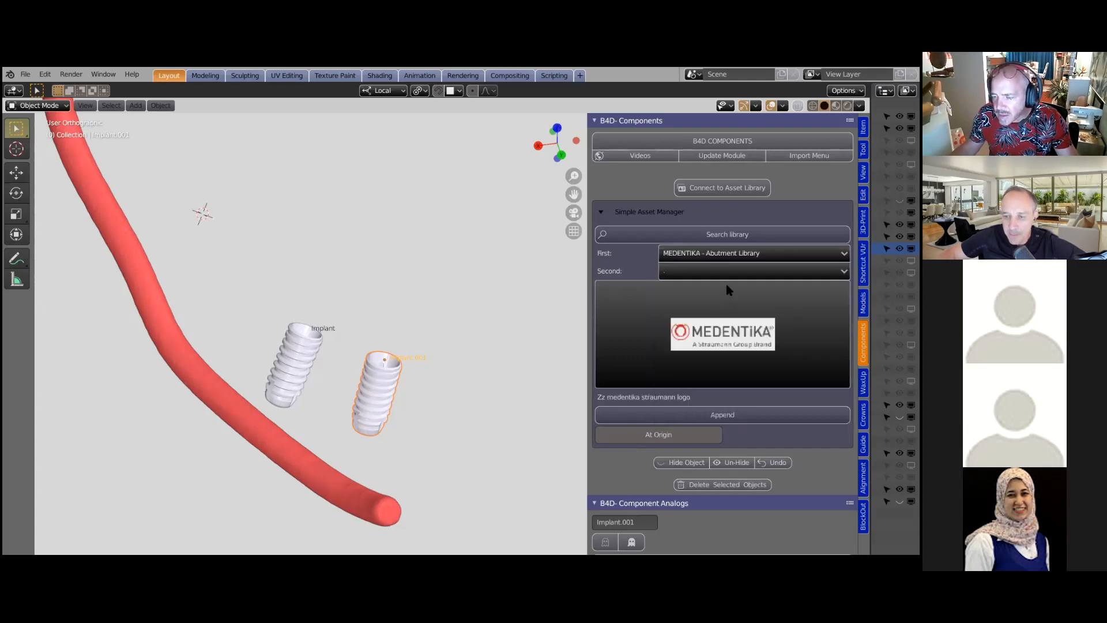
{"action": "left_click", "coordinate": [737, 271]}
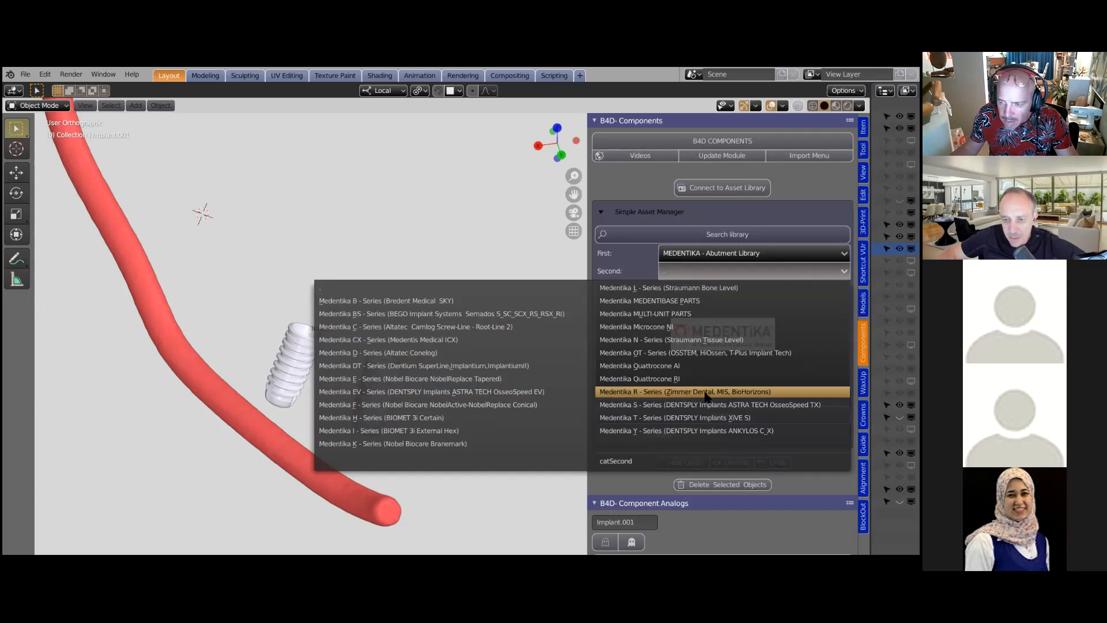
{"action": "left_click", "coordinate": [676, 383]}
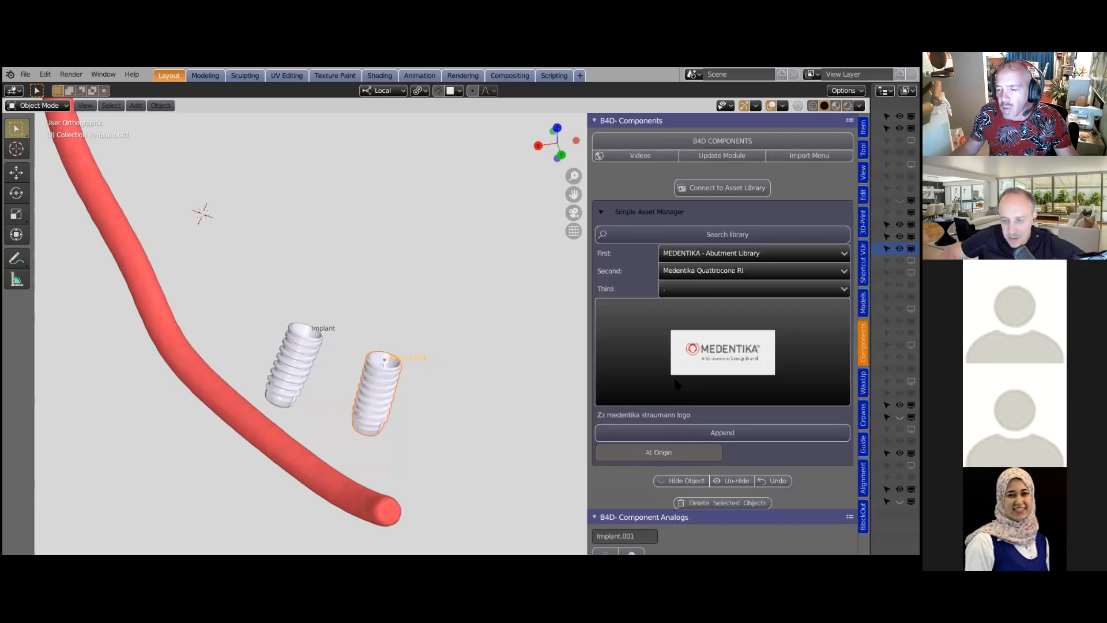
{"action": "left_click", "coordinate": [719, 289]}
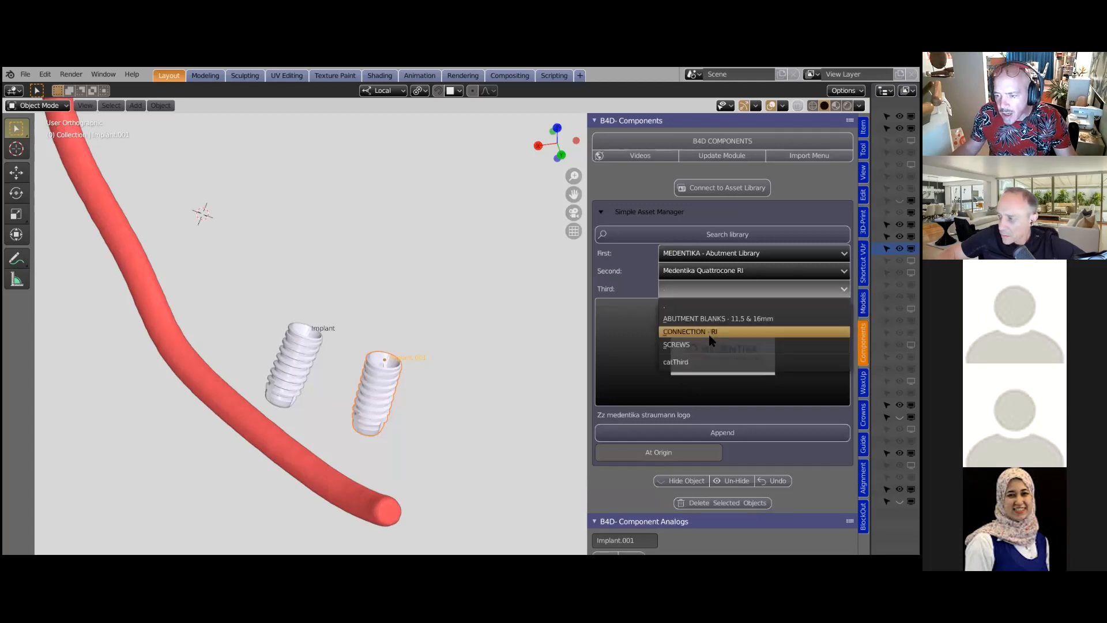
{"action": "left_click", "coordinate": [710, 332]}
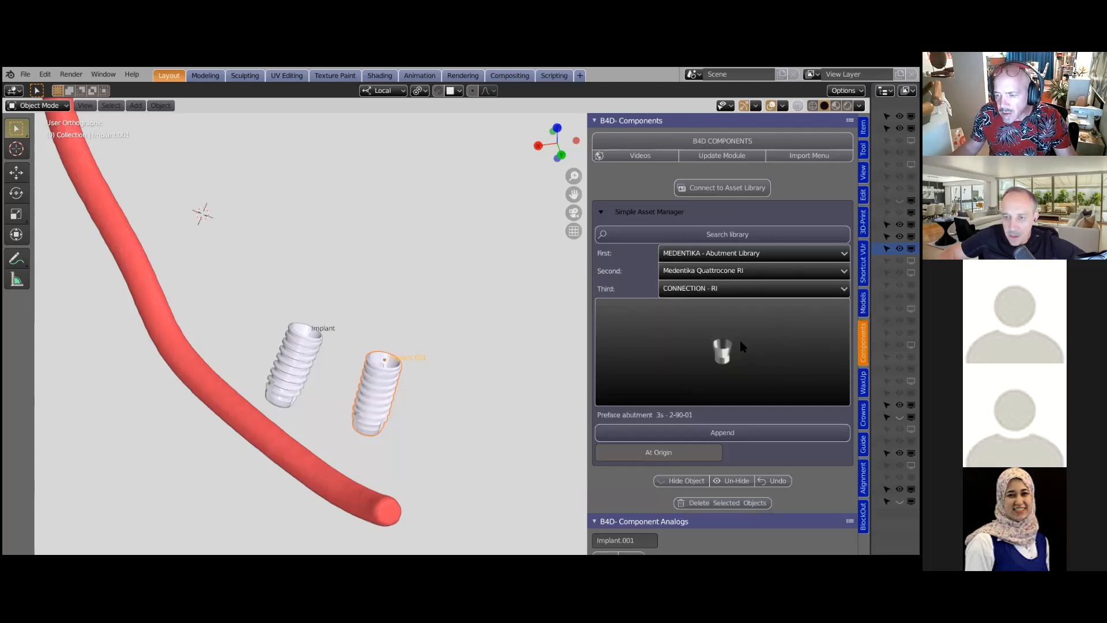
Append the component Tibase asc-flex 3,5mm - 2-09-22 to the scene from the library
{"action": "left_click", "coordinate": [709, 337]}
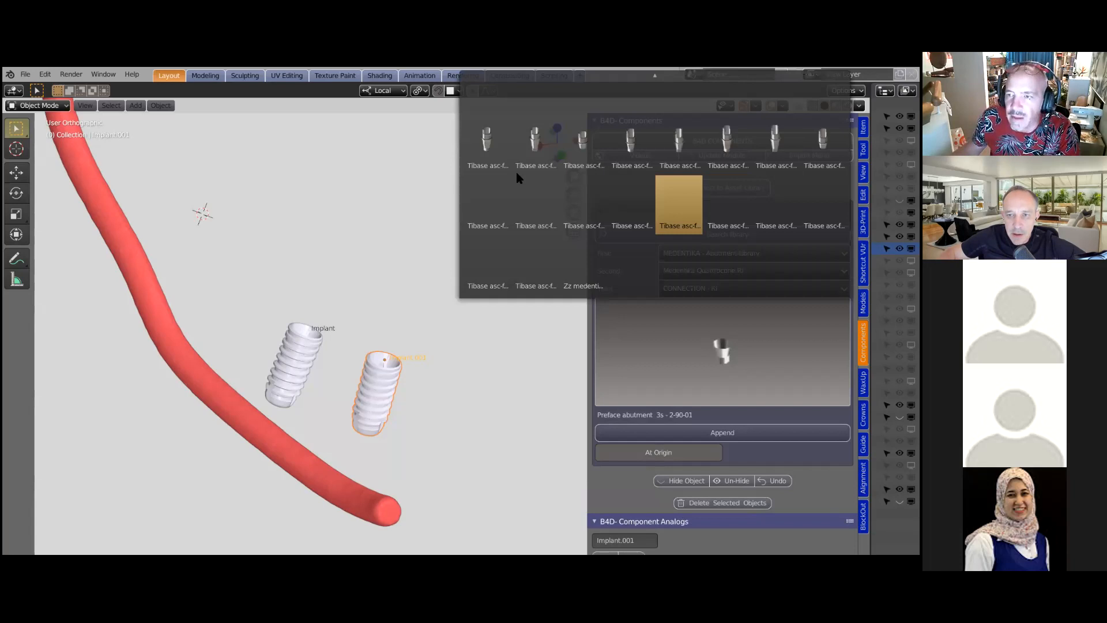
{"action": "left_click", "coordinate": [535, 136]}
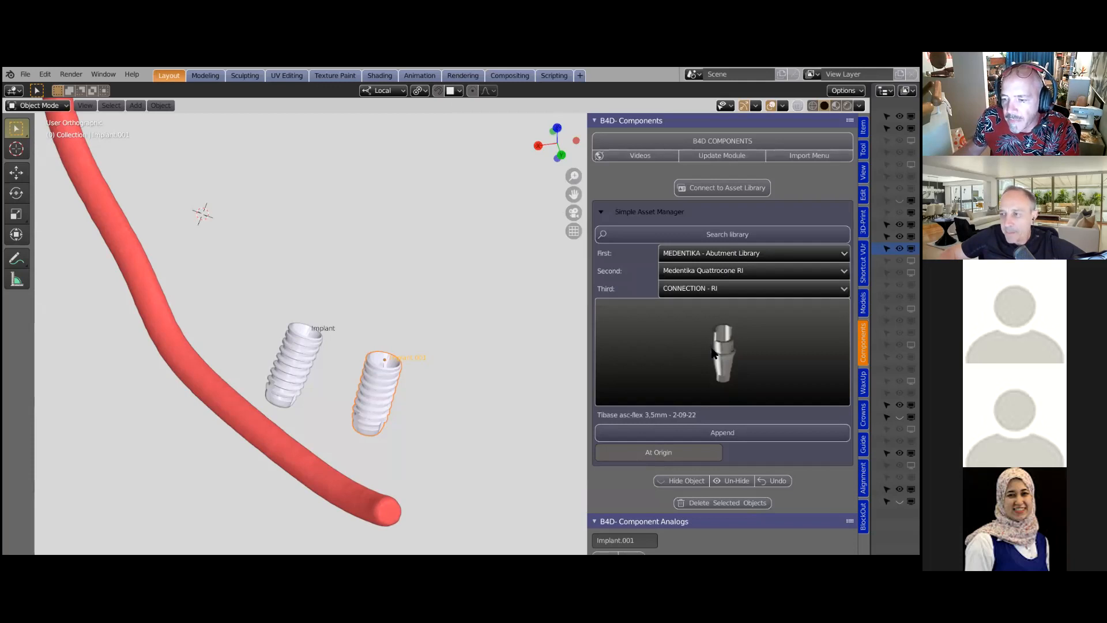
{"action": "left_click", "coordinate": [723, 432]}
{"action": "scroll", "coordinate": [484, 308], "scroll_direction": "down", "scroll_amount": 5}
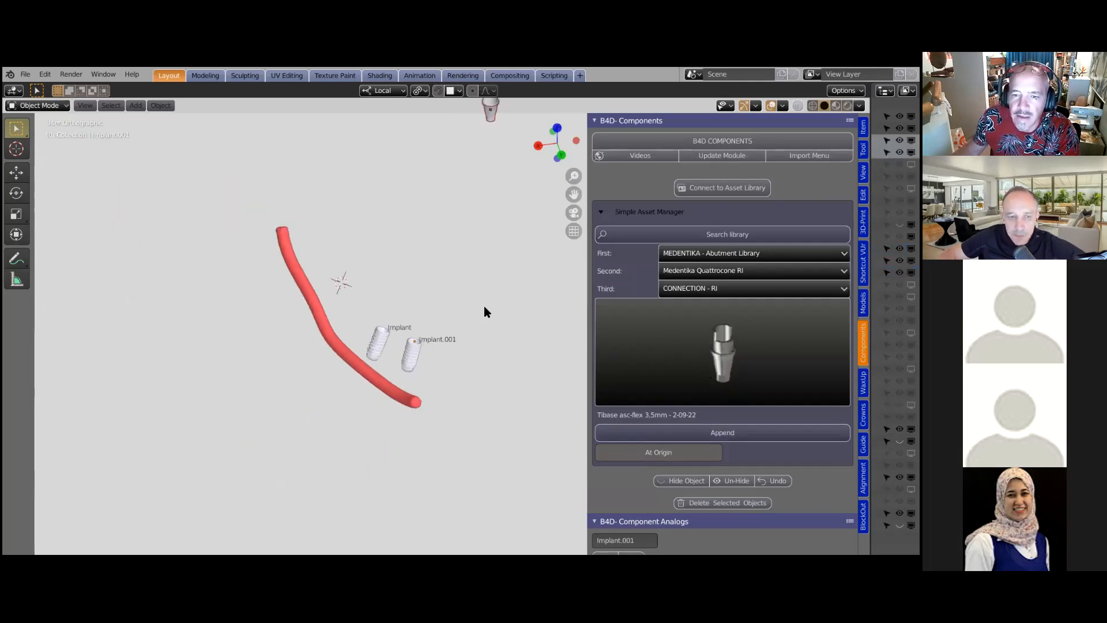
{"action": "middle_click_drag", "start_coordinate": [494, 242], "coordinate": [453, 387], "text": "shift"}
{"action": "scroll", "coordinate": [462, 294], "scroll_direction": "up", "scroll_amount": 3}
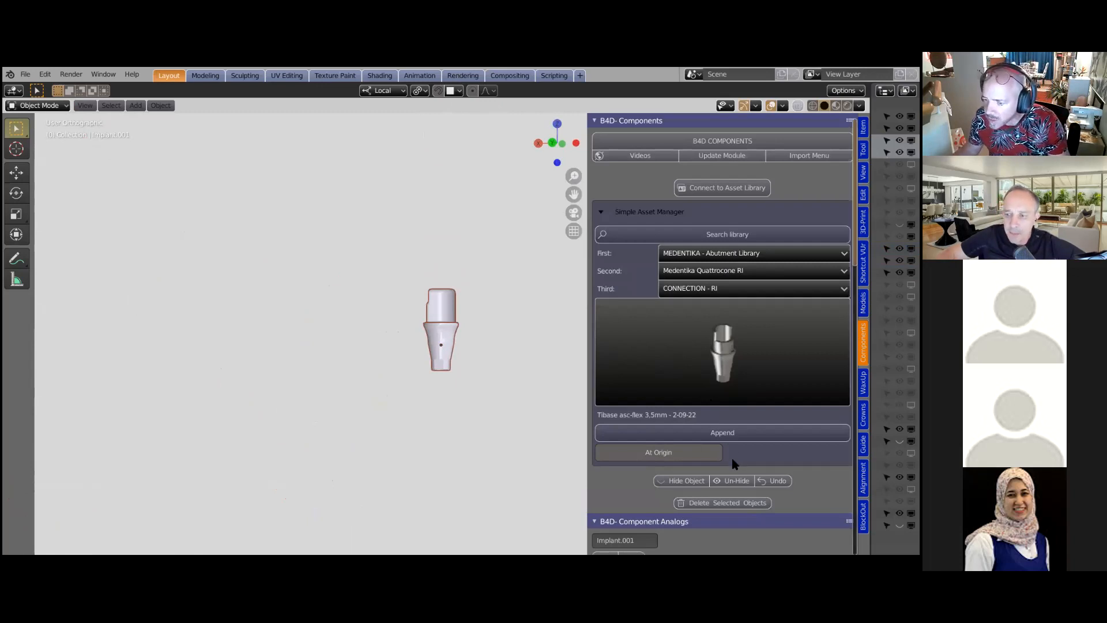
Link the Tibase parts into an abutment assembly with the upper sleeve as parent, and copy the assembly once
{"action": "scroll", "coordinate": [657, 500], "scroll_direction": "down", "scroll_amount": 8}
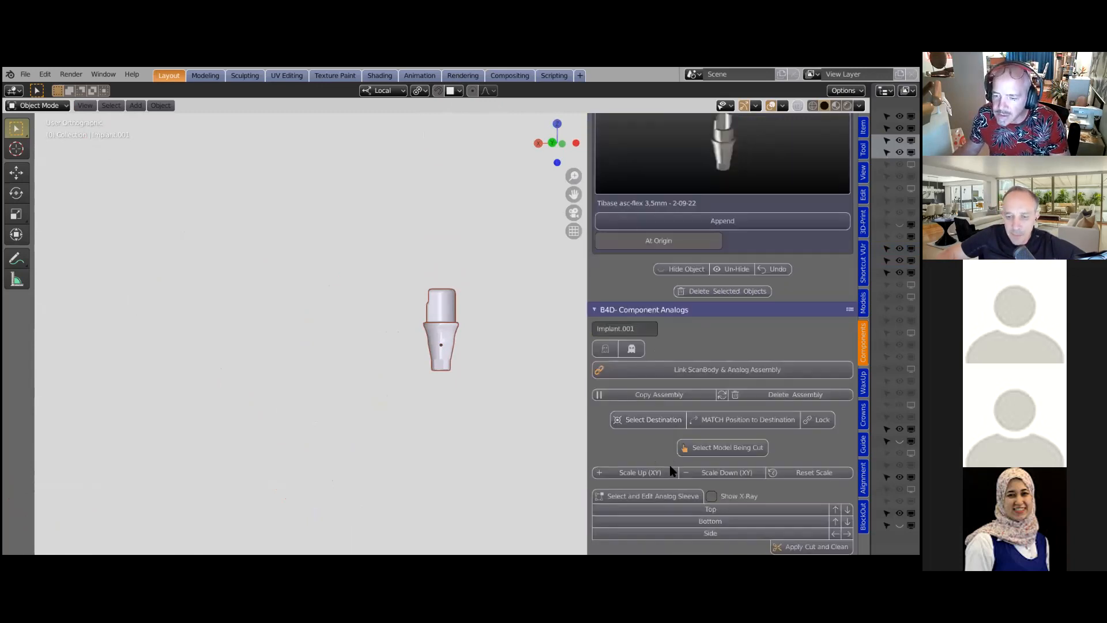
{"action": "scroll", "coordinate": [670, 478], "scroll_direction": "down", "scroll_amount": 20}
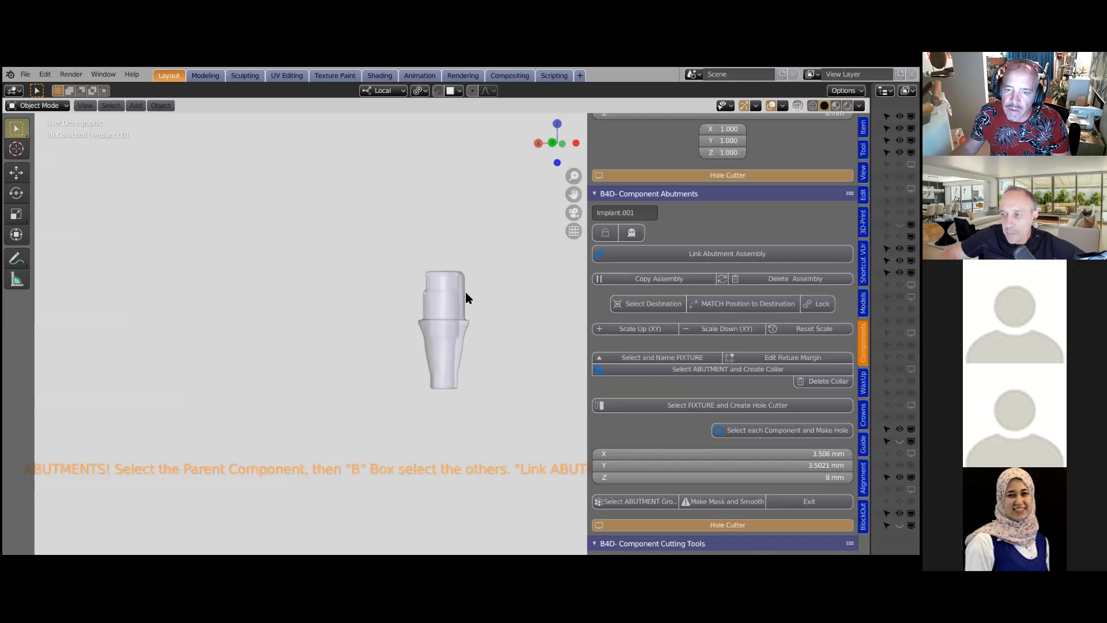
{"action": "left_click", "coordinate": [499, 261]}
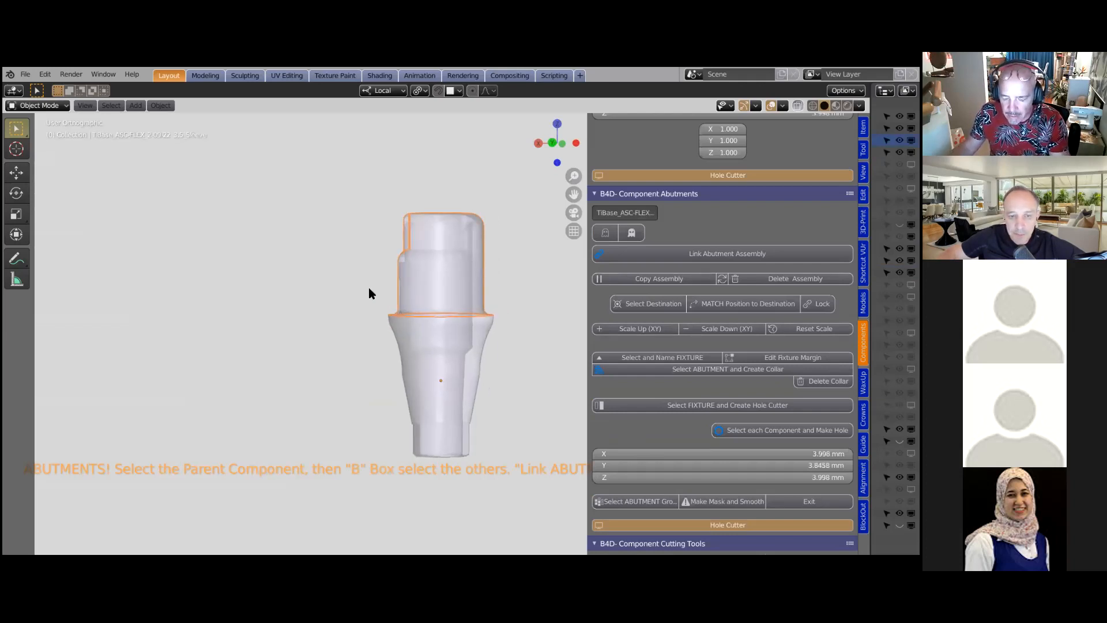
{"action": "left_click_drag", "start_coordinate": [347, 279], "coordinate": [530, 458]}
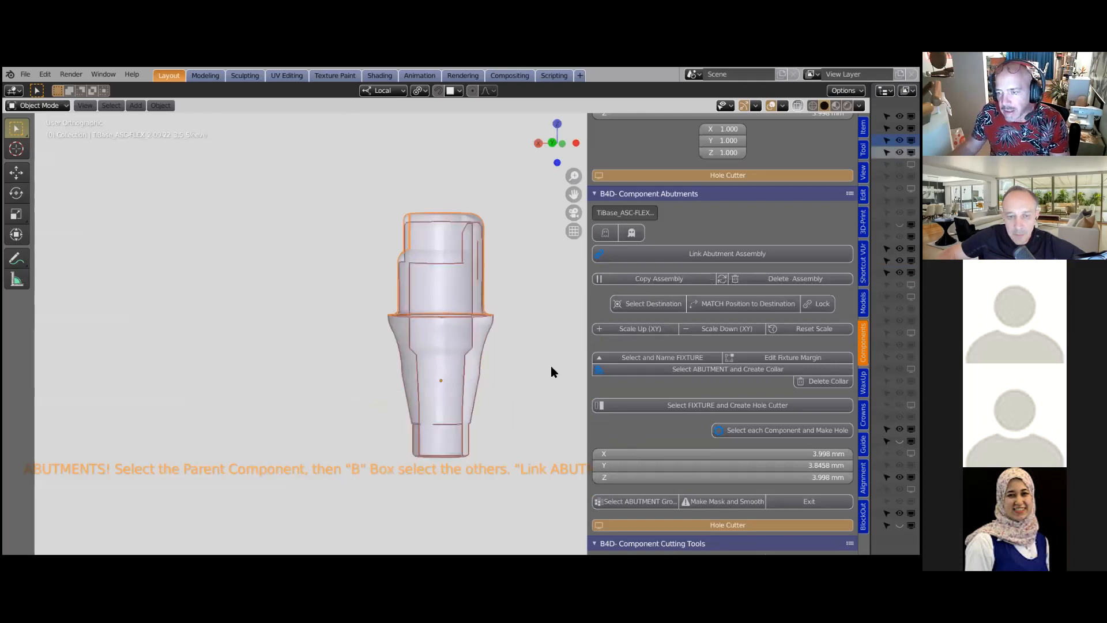
{"action": "left_click", "coordinate": [730, 255]}
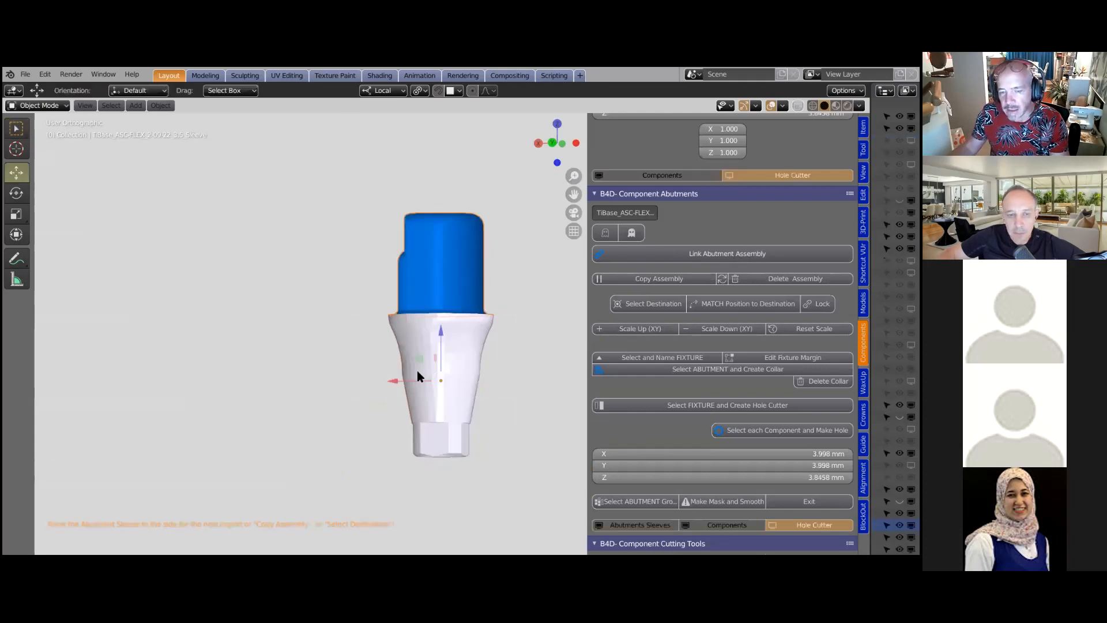
{"action": "middle_click_drag", "start_coordinate": [417, 374], "coordinate": [418, 391]}
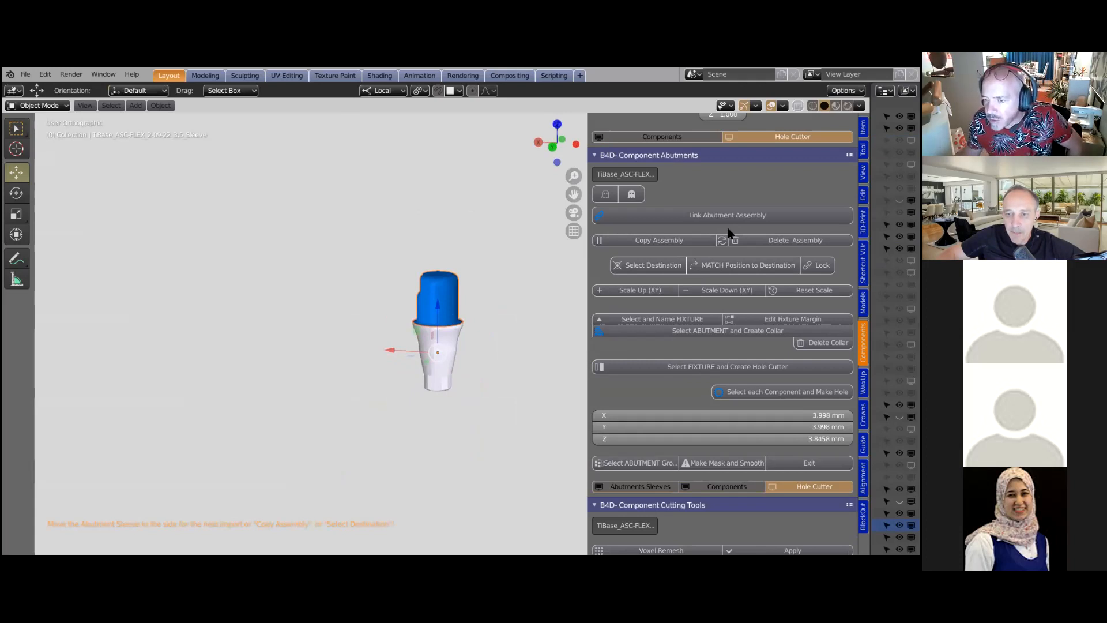
{"action": "left_click", "coordinate": [670, 241]}
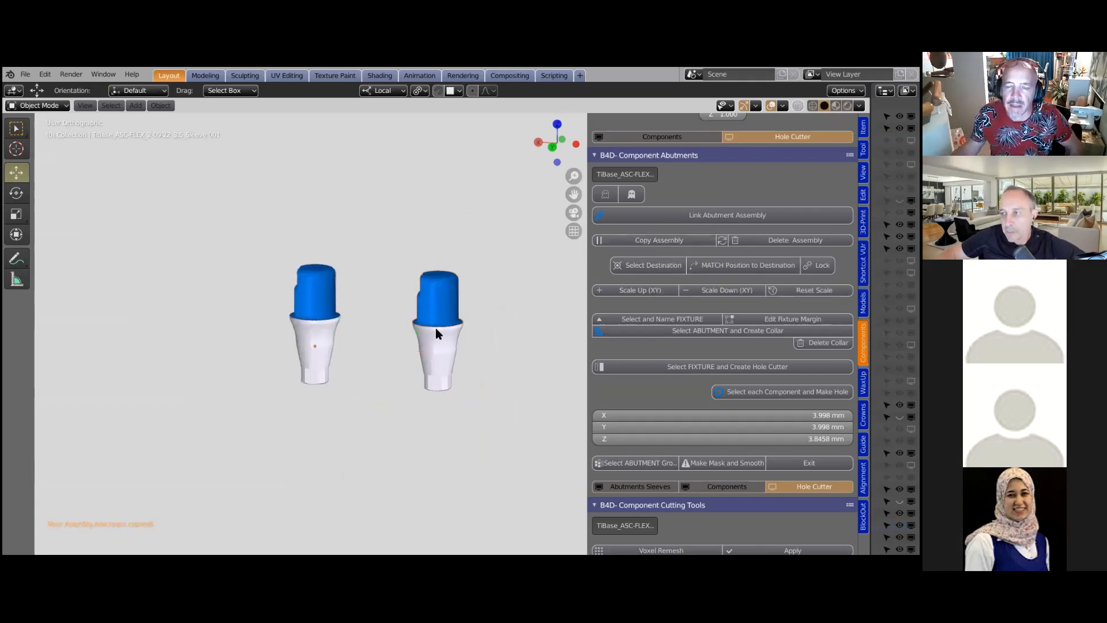
Set Implant.001 as the destination and match the original abutment assembly's position to it
{"action": "scroll", "coordinate": [438, 404], "scroll_direction": "down", "scroll_amount": 4}
{"action": "scroll", "coordinate": [434, 330], "scroll_direction": "down", "scroll_amount": 3}
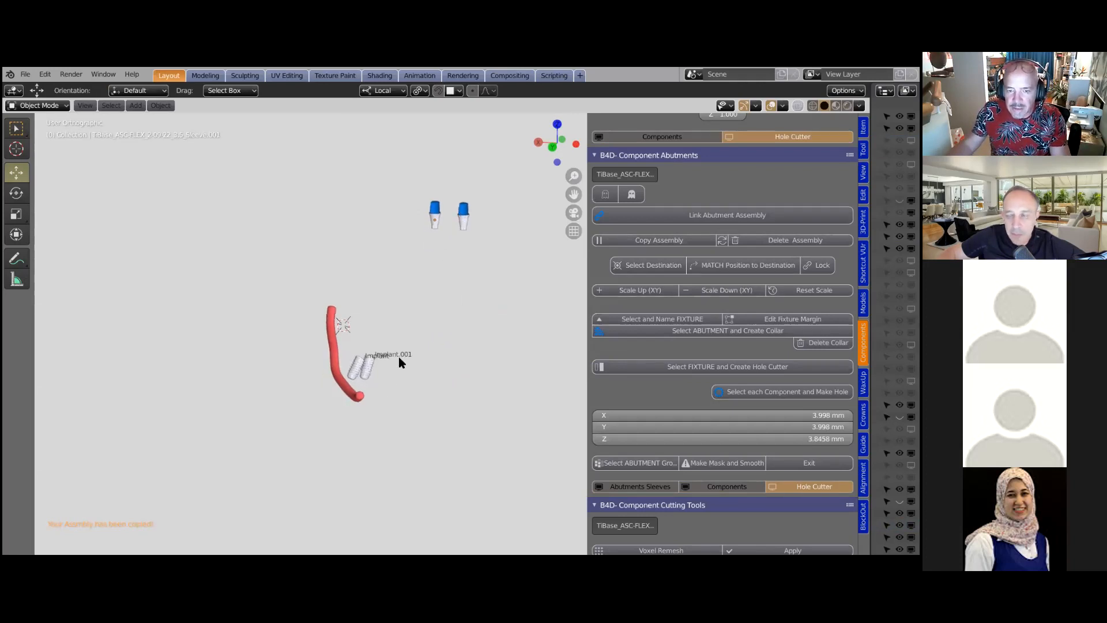
{"action": "middle_click_drag", "start_coordinate": [375, 423], "coordinate": [379, 419]}
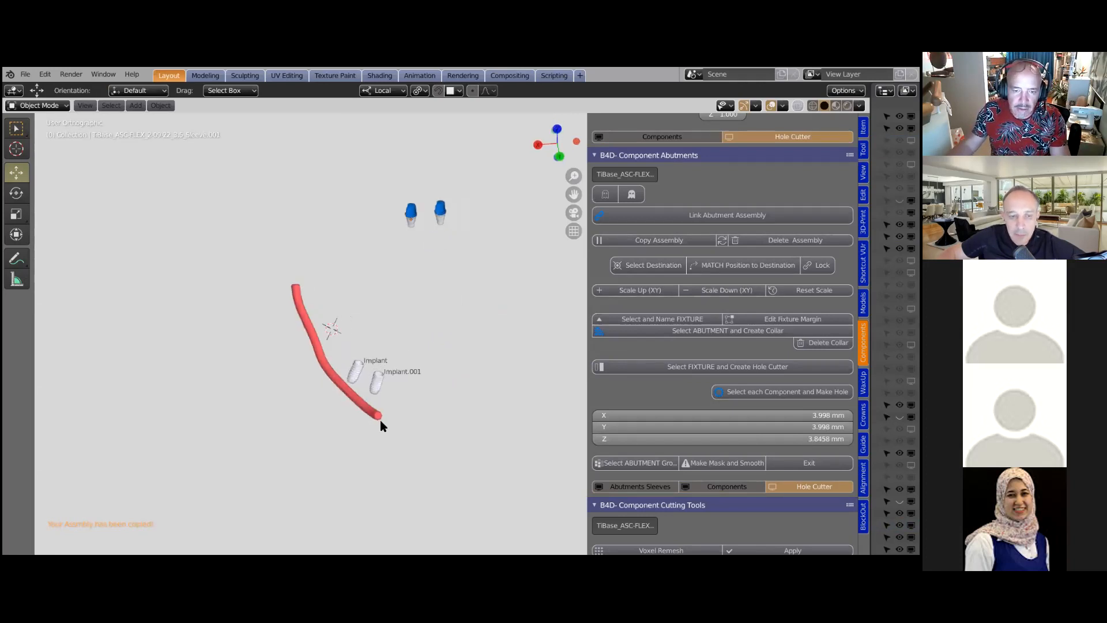
{"action": "left_click", "coordinate": [376, 382]}
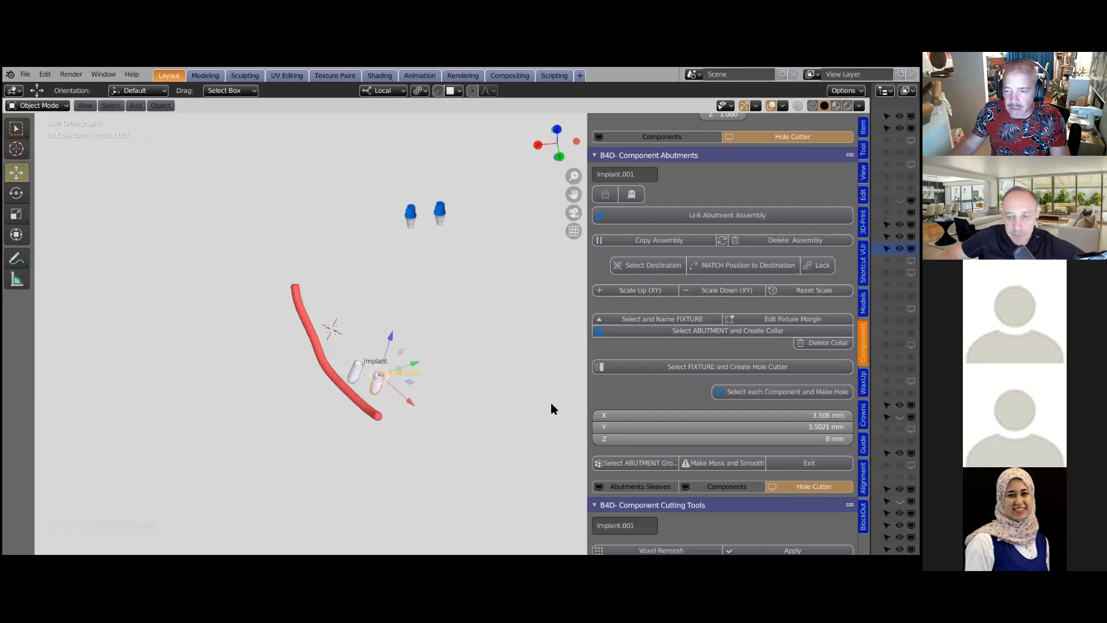
{"action": "left_click", "coordinate": [634, 267]}
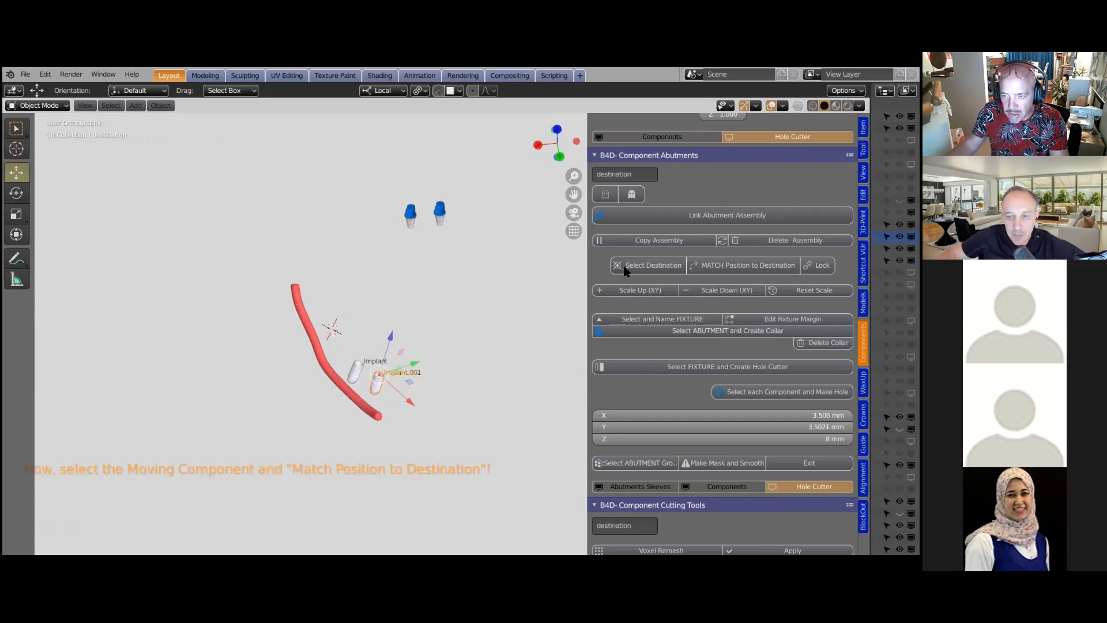
{"action": "left_click", "coordinate": [440, 203]}
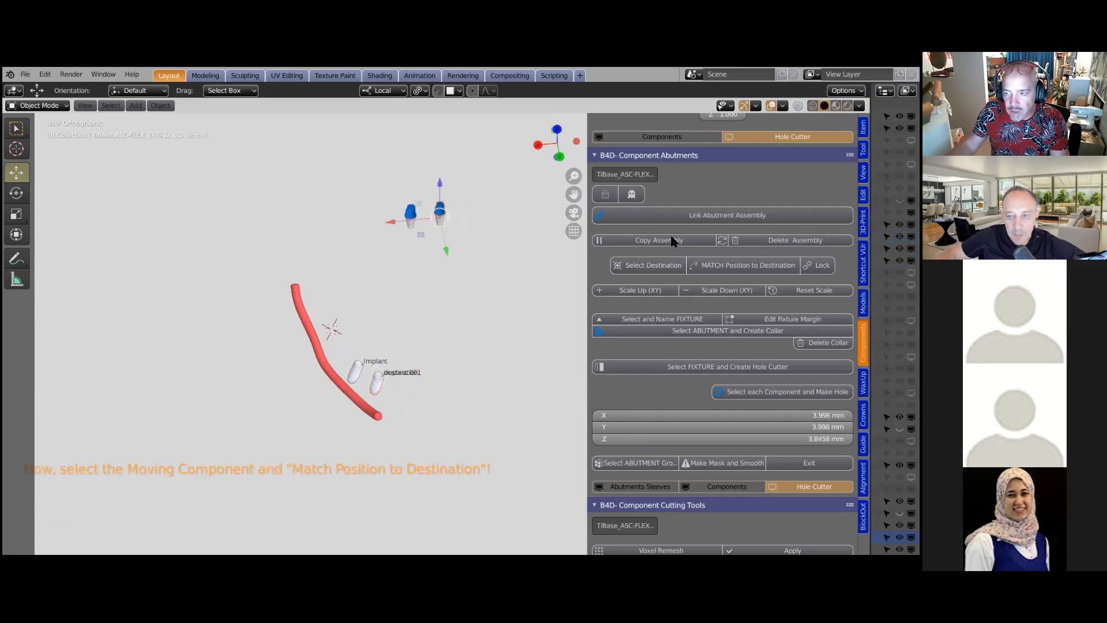
{"action": "left_click", "coordinate": [732, 265]}
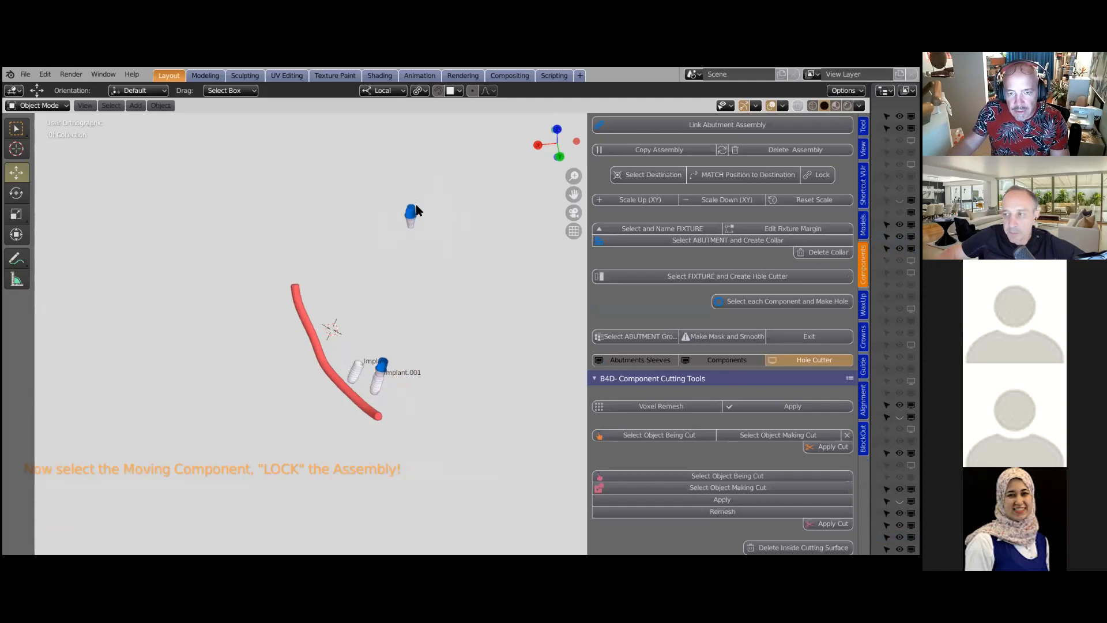
Set the implant named Implant as the destination and match the copied abutment assembly's position to it
{"action": "left_click", "coordinate": [355, 370]}
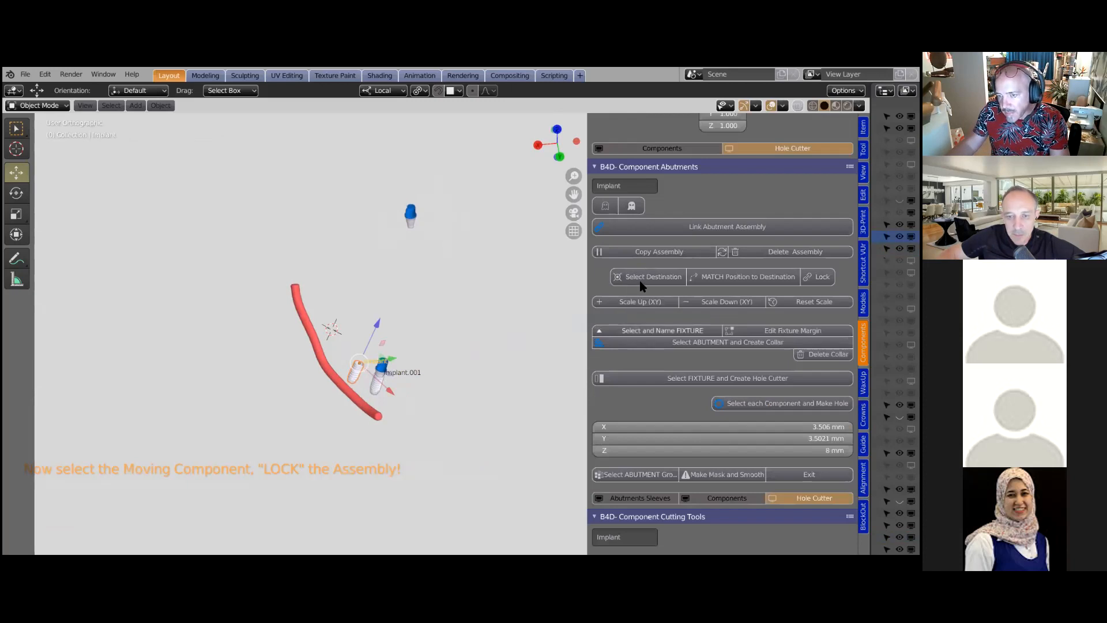
{"action": "left_click", "coordinate": [646, 278]}
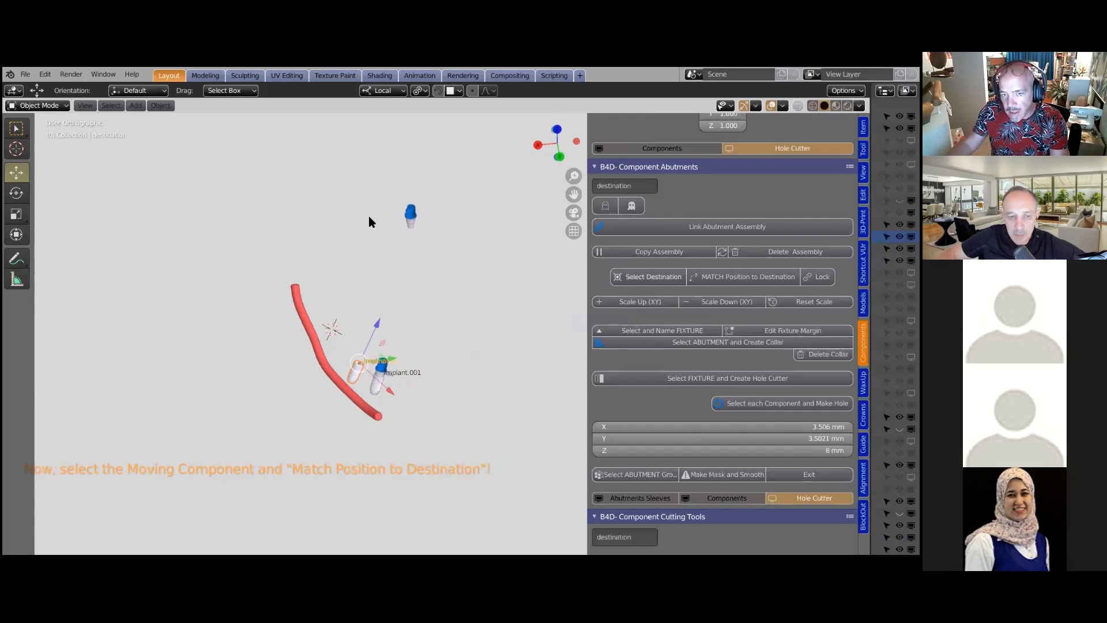
{"action": "left_click", "coordinate": [410, 215]}
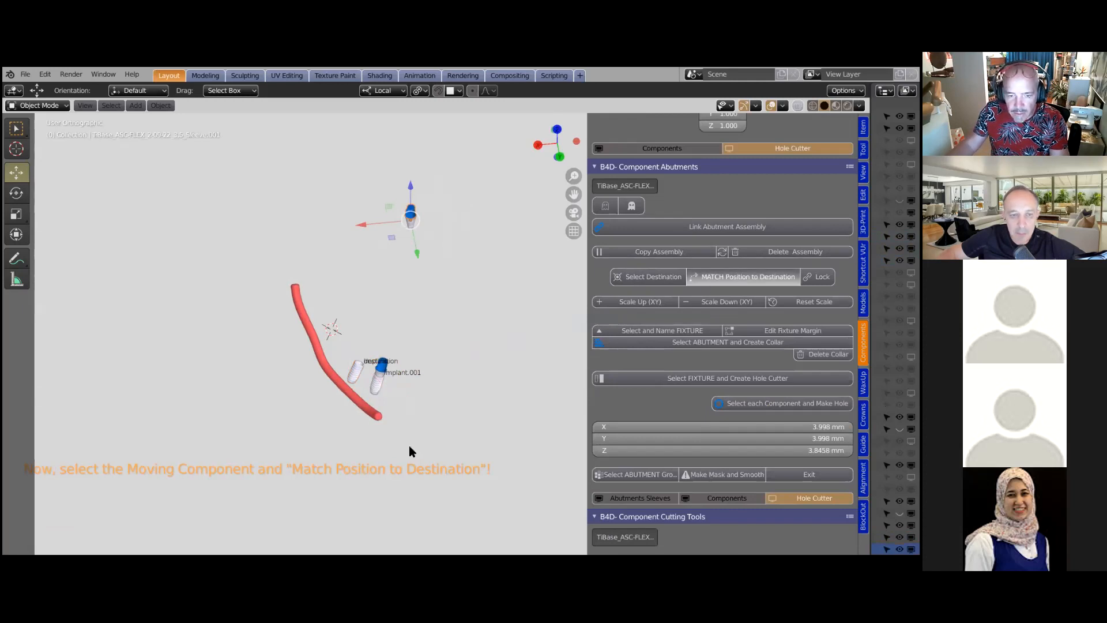
{"action": "scroll", "coordinate": [367, 450], "scroll_direction": "up", "scroll_amount": 3}
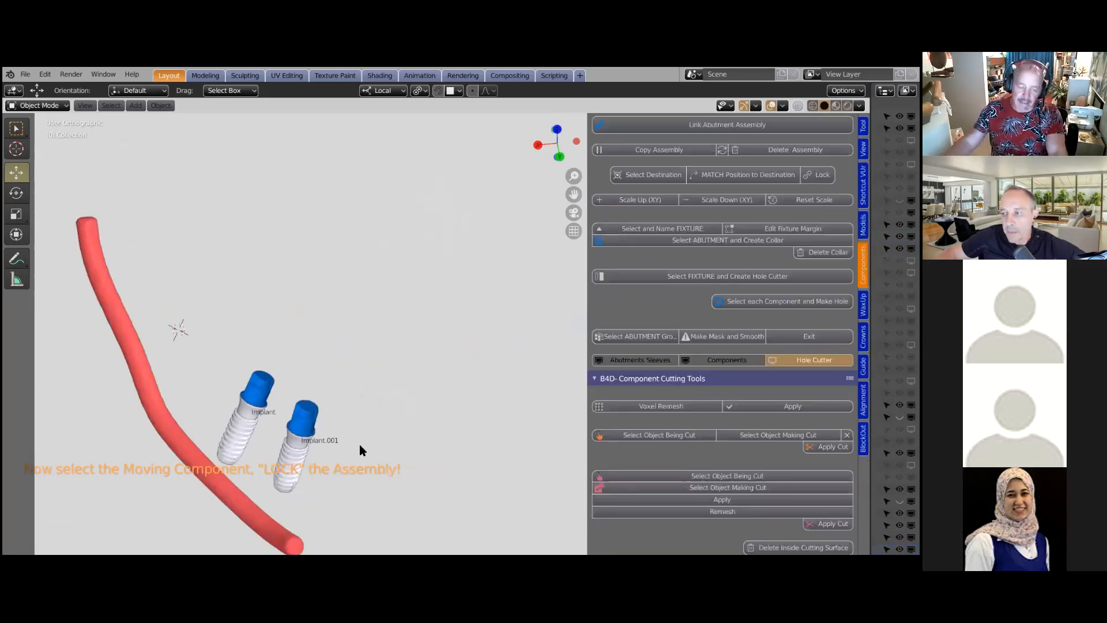
Unhide all hidden objects and turn on the Wax-Ups collection so both wax-up teeth display
{"action": "scroll", "coordinate": [433, 385], "scroll_direction": "down", "scroll_amount": 3, "text": "shift"}
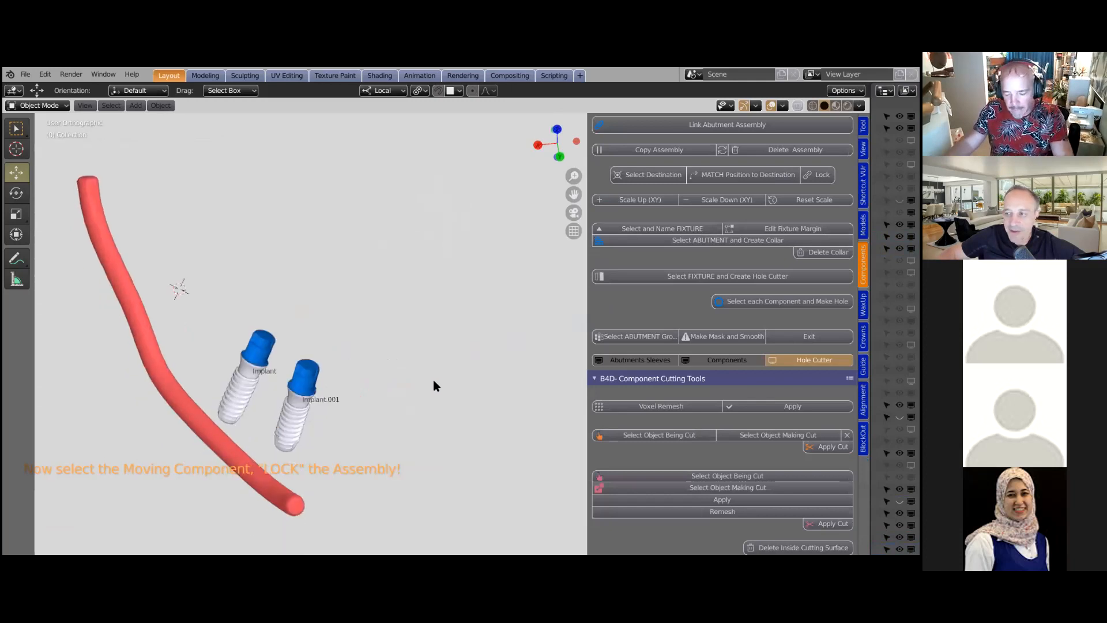
{"action": "key", "text": "alt+h"}
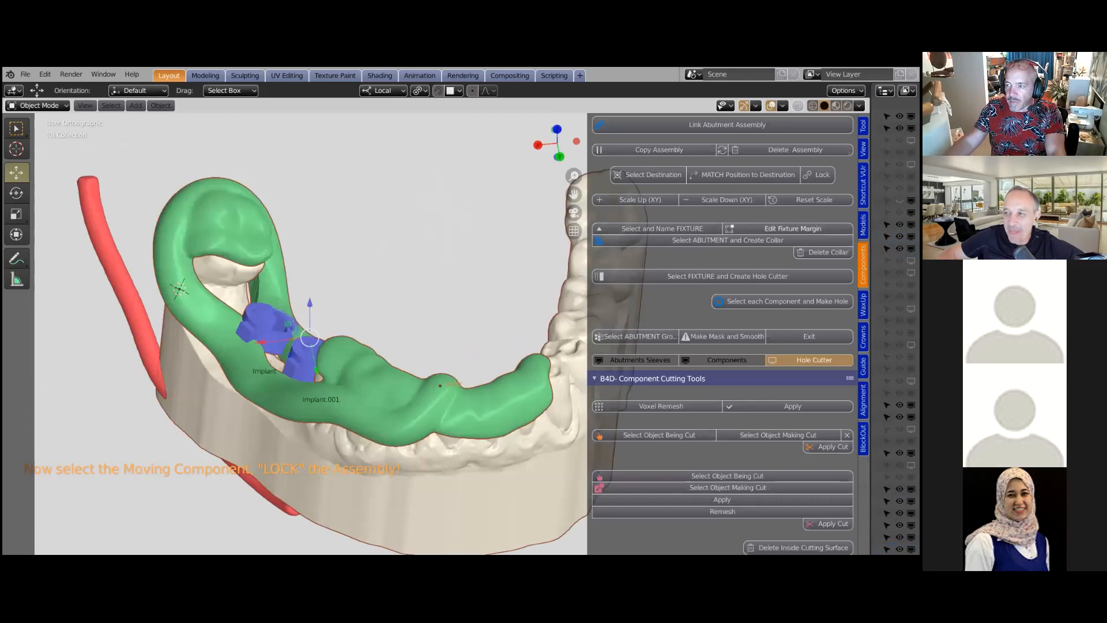
{"action": "left_click_drag", "start_coordinate": [871, 178], "coordinate": [684, 209]}
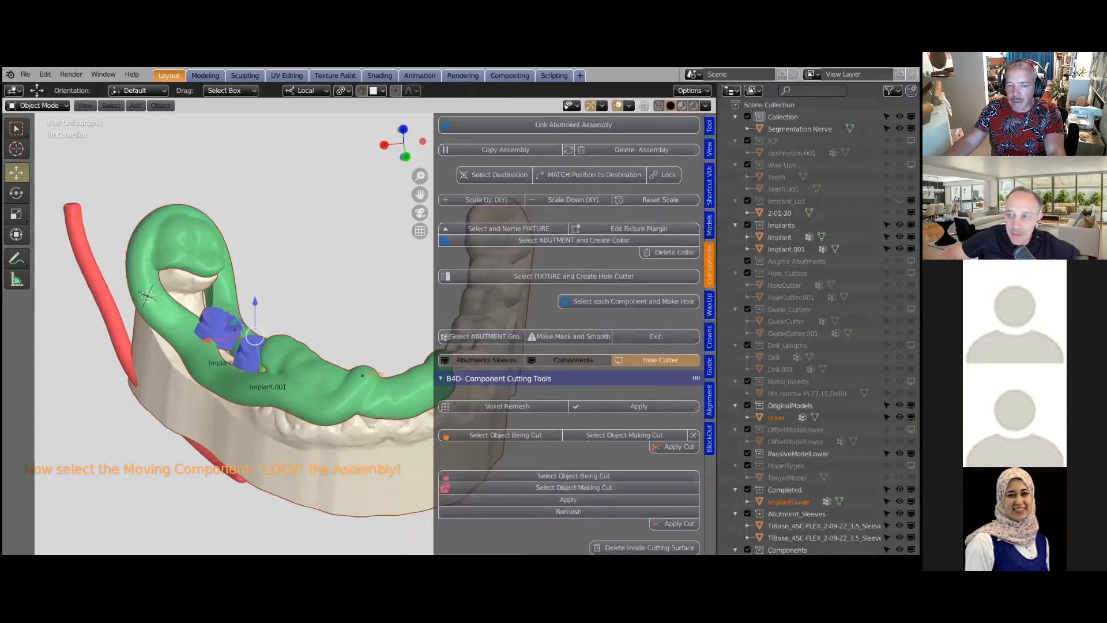
{"action": "left_click", "coordinate": [911, 165]}
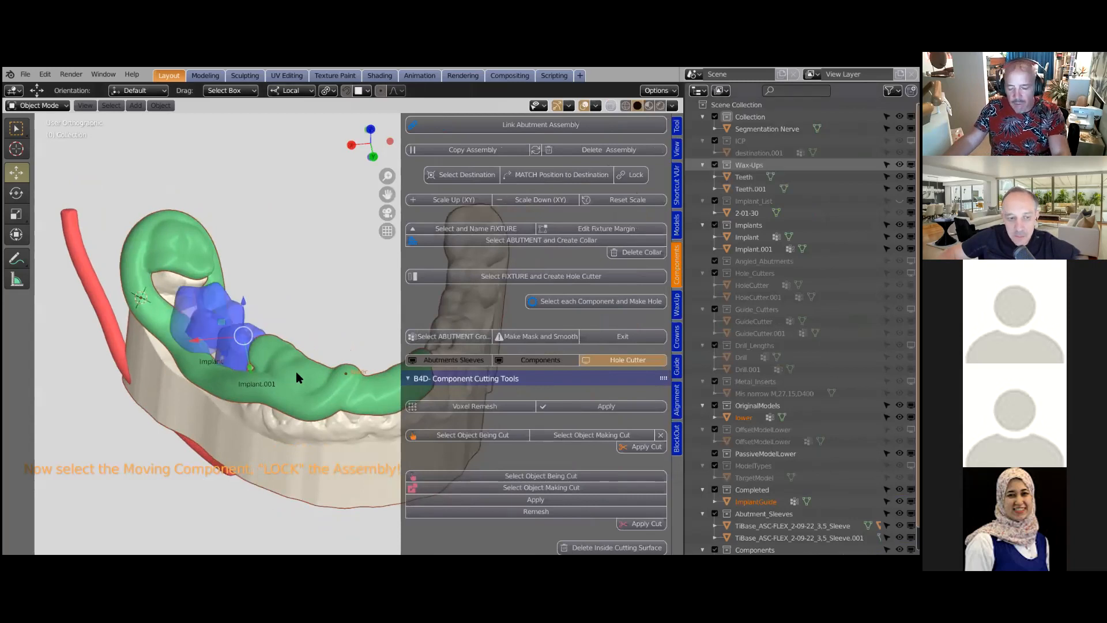
Hide the ImplantGuide and the lower model
{"action": "left_click", "coordinate": [291, 415]}
{"action": "key", "text": "h"}
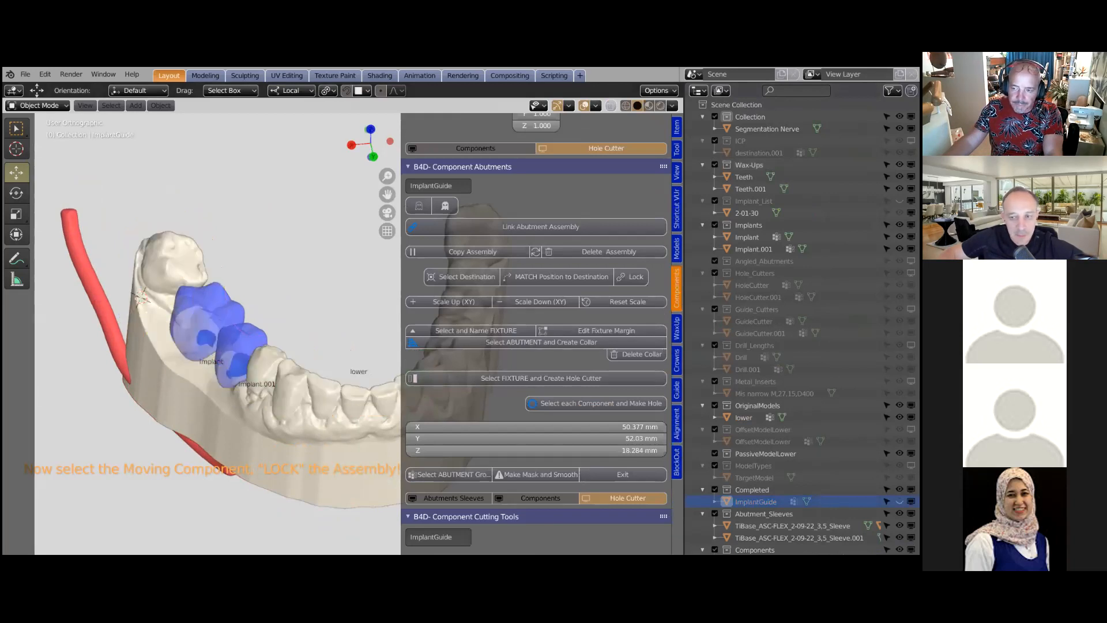
{"action": "left_click", "coordinate": [743, 416]}
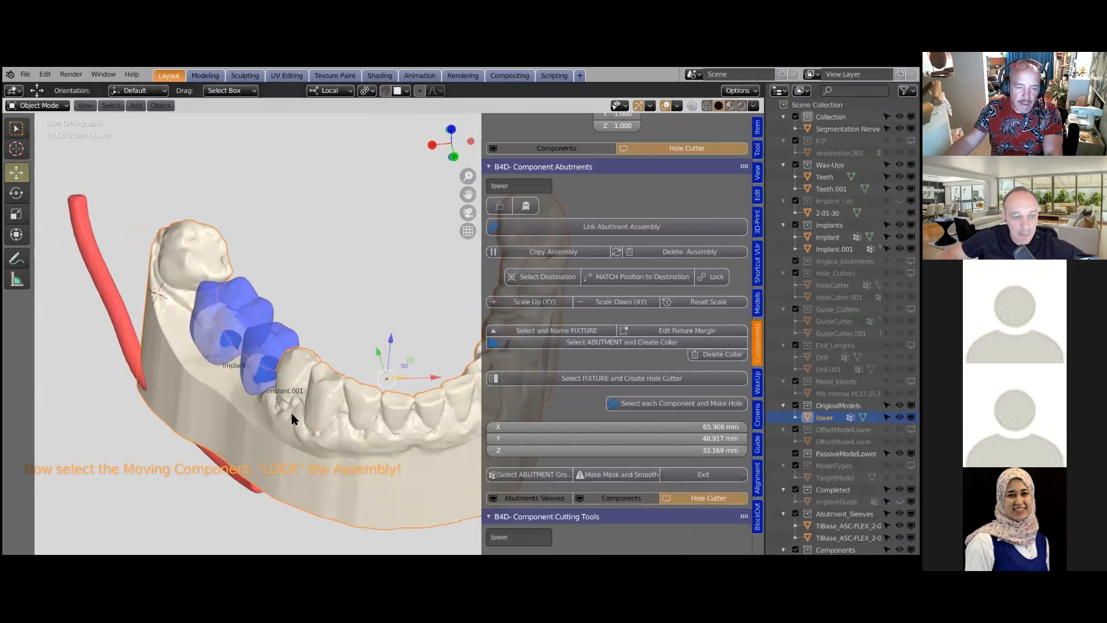
{"action": "key", "text": "h"}
Select the Teeth.001 wax-up over Implant.001 and open its fixture margin for editing
{"action": "left_click", "coordinate": [247, 381]}
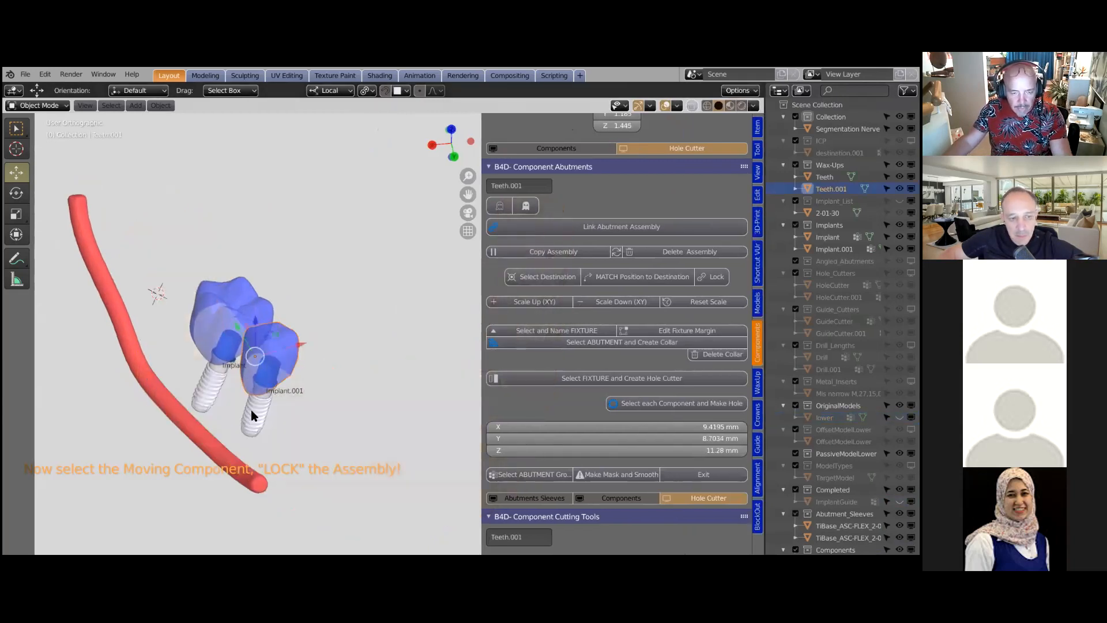
{"action": "middle_click_drag", "start_coordinate": [256, 423], "coordinate": [315, 382]}
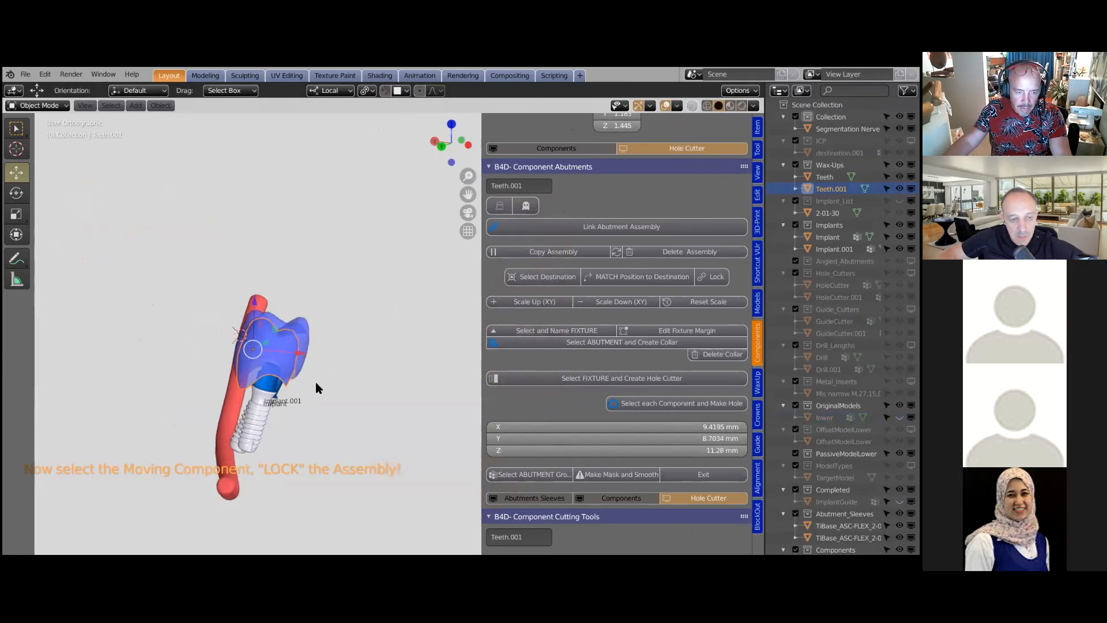
{"action": "scroll", "coordinate": [323, 379], "scroll_direction": "up", "scroll_amount": 5}
{"action": "middle_click_drag", "start_coordinate": [209, 413], "coordinate": [314, 353]}
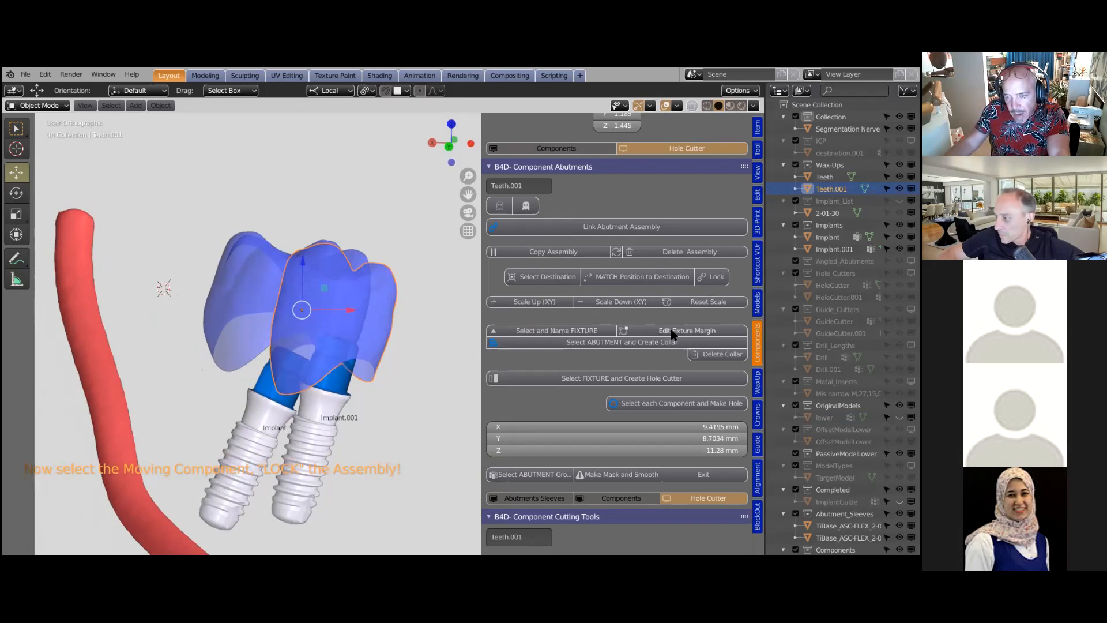
{"action": "left_click", "coordinate": [648, 333]}
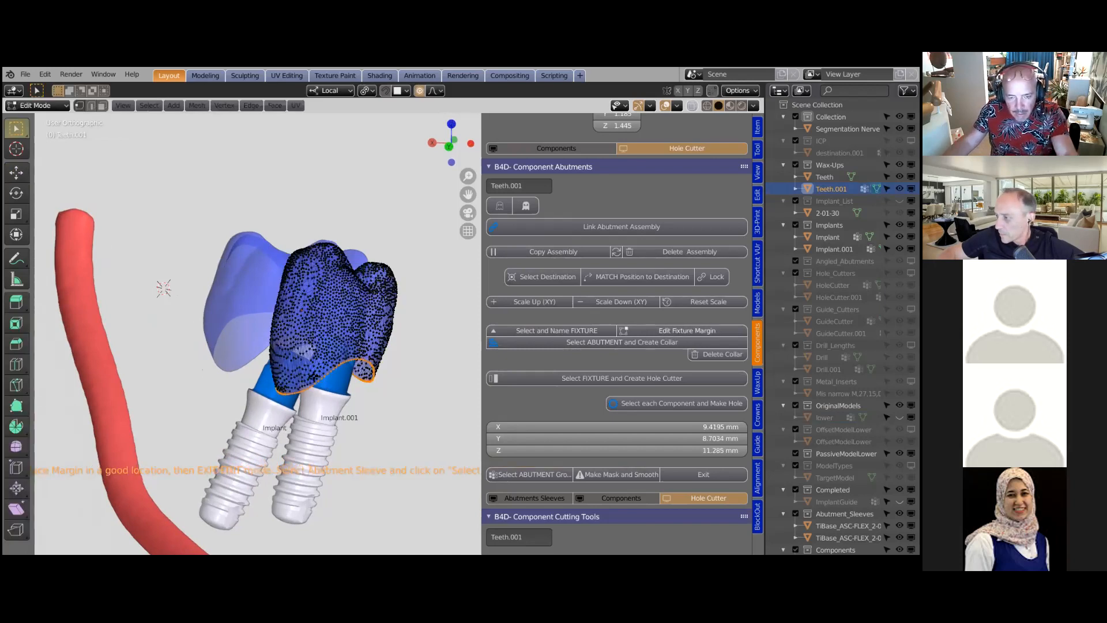
Raise the lower margin of Teeth.001 by about 1.2 mm with a proportional size of about 7.4, and leave Edit Mode
{"action": "middle_click_drag", "start_coordinate": [308, 371], "coordinate": [292, 372]}
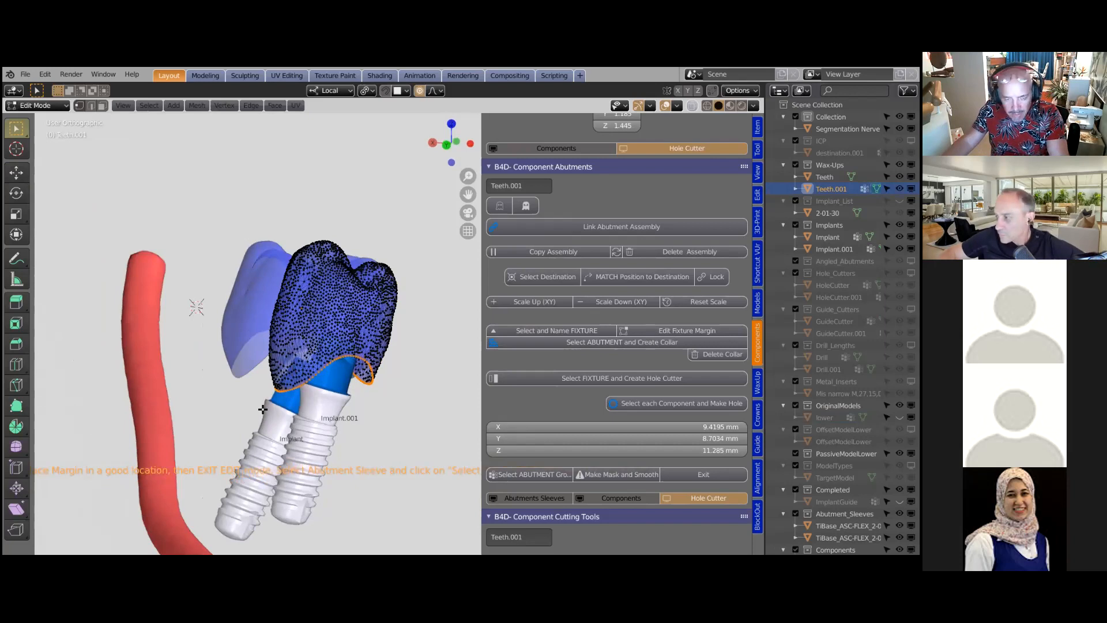
{"action": "middle_click_drag", "start_coordinate": [270, 411], "coordinate": [312, 413]}
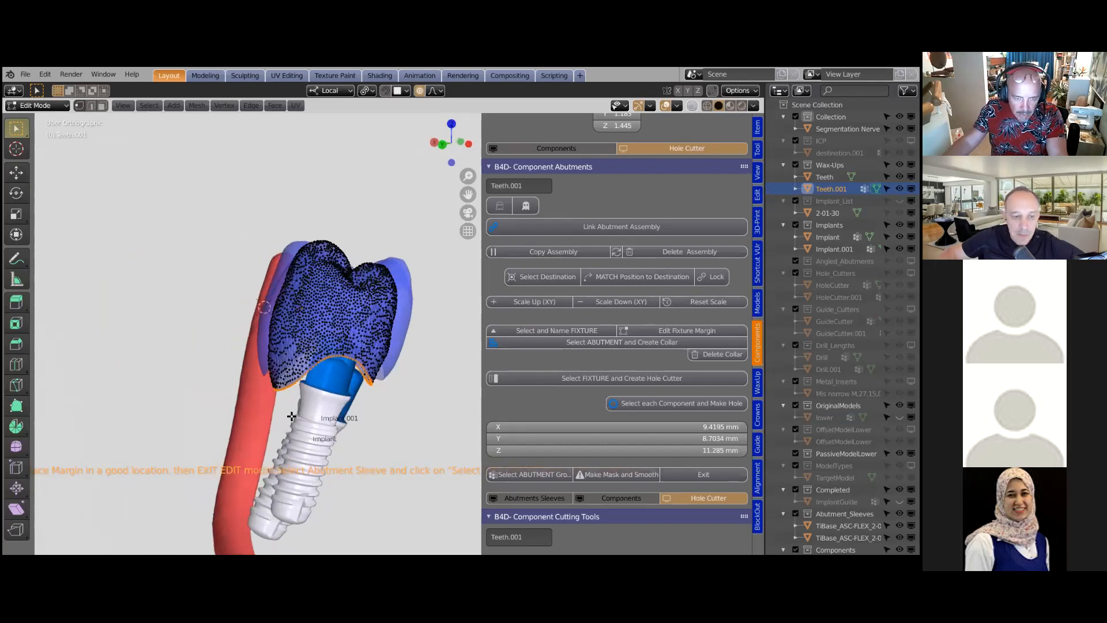
{"action": "middle_click_drag", "start_coordinate": [352, 341], "coordinate": [79, 297]}
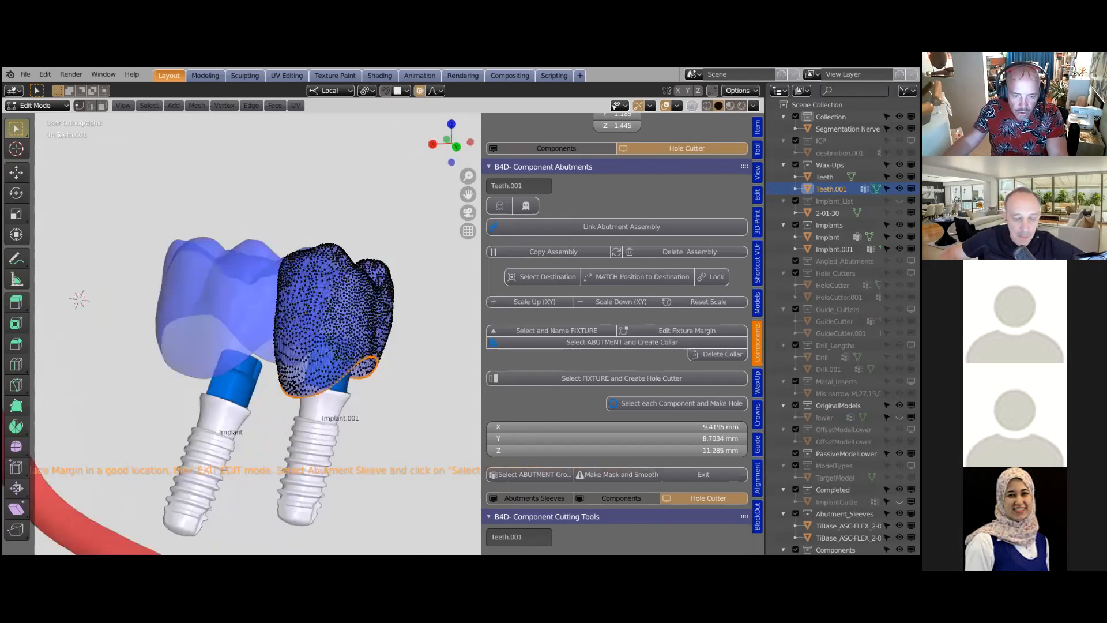
{"action": "key", "text": "alt+a"}
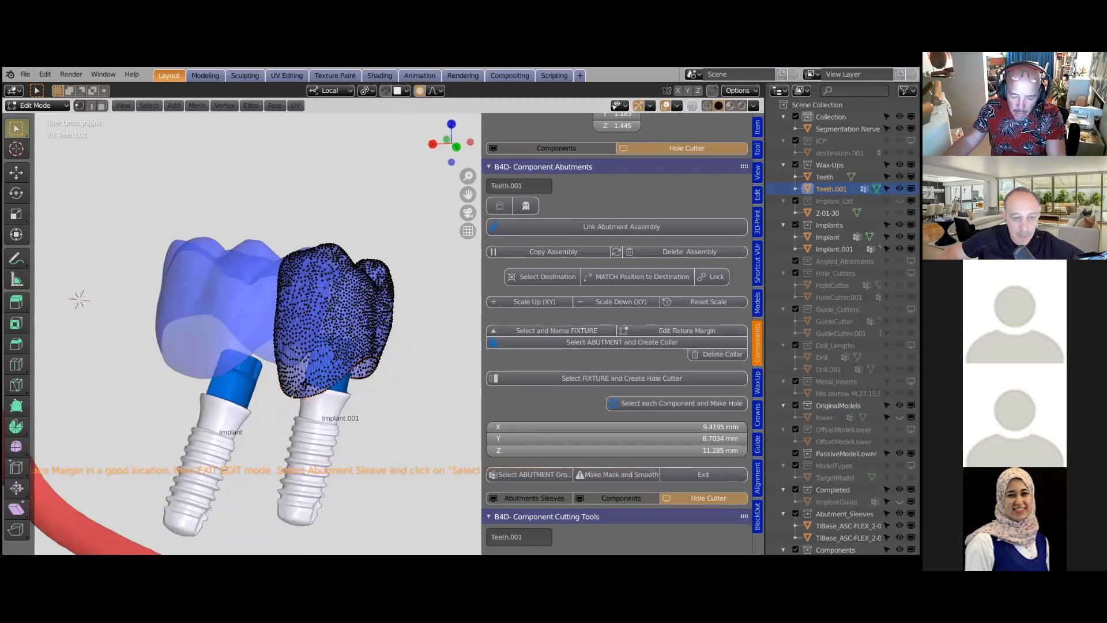
{"action": "middle_click_drag", "start_coordinate": [79, 299], "coordinate": [60, 304]}
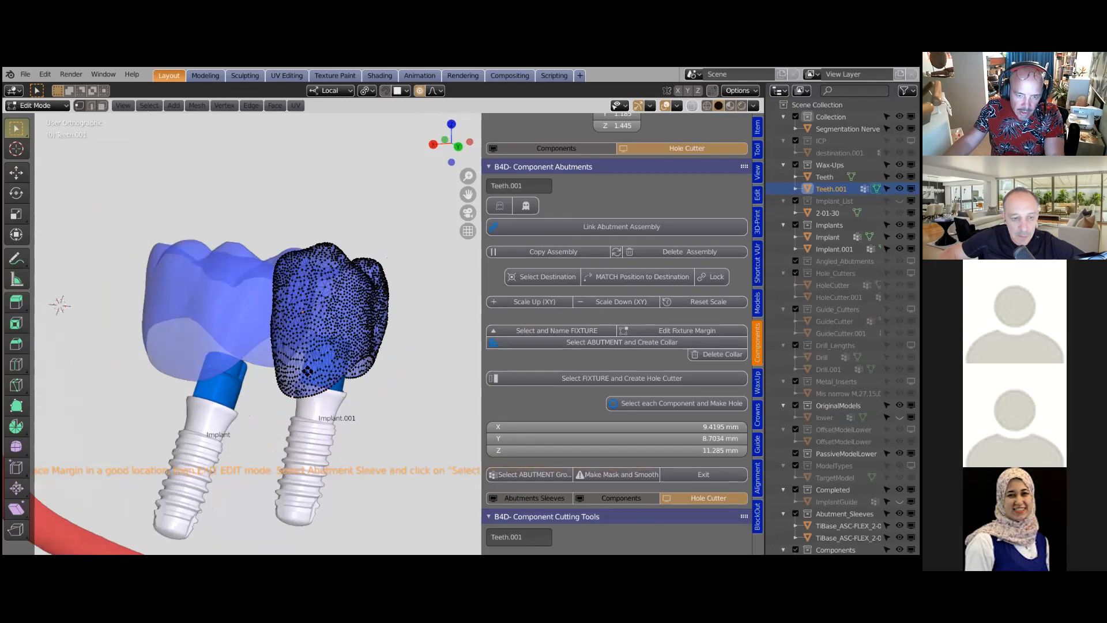
{"action": "key", "text": "g"}
{"action": "scroll", "coordinate": [307, 368], "scroll_direction": "up", "scroll_amount": 4}
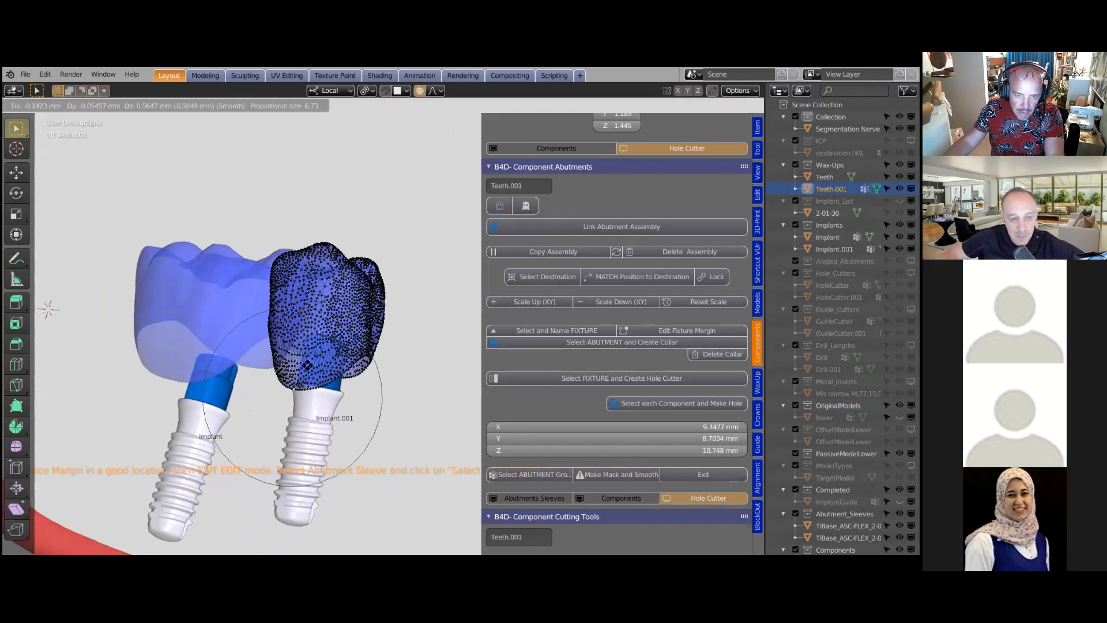
{"action": "scroll", "coordinate": [351, 388], "scroll_direction": "down", "scroll_amount": 1}
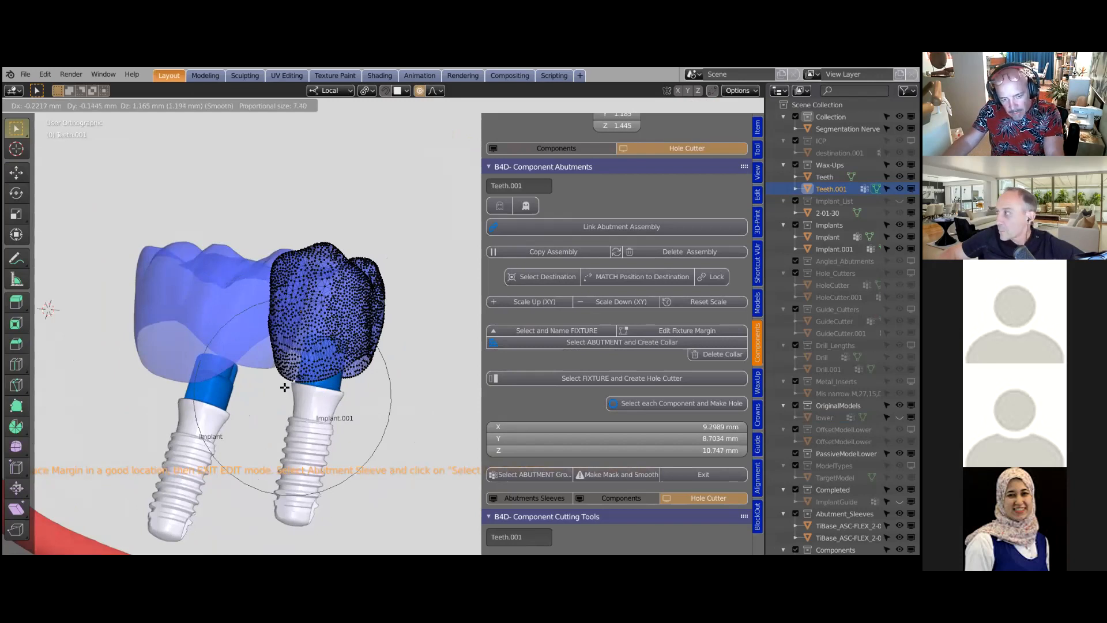
{"action": "left_click", "coordinate": [347, 381]}
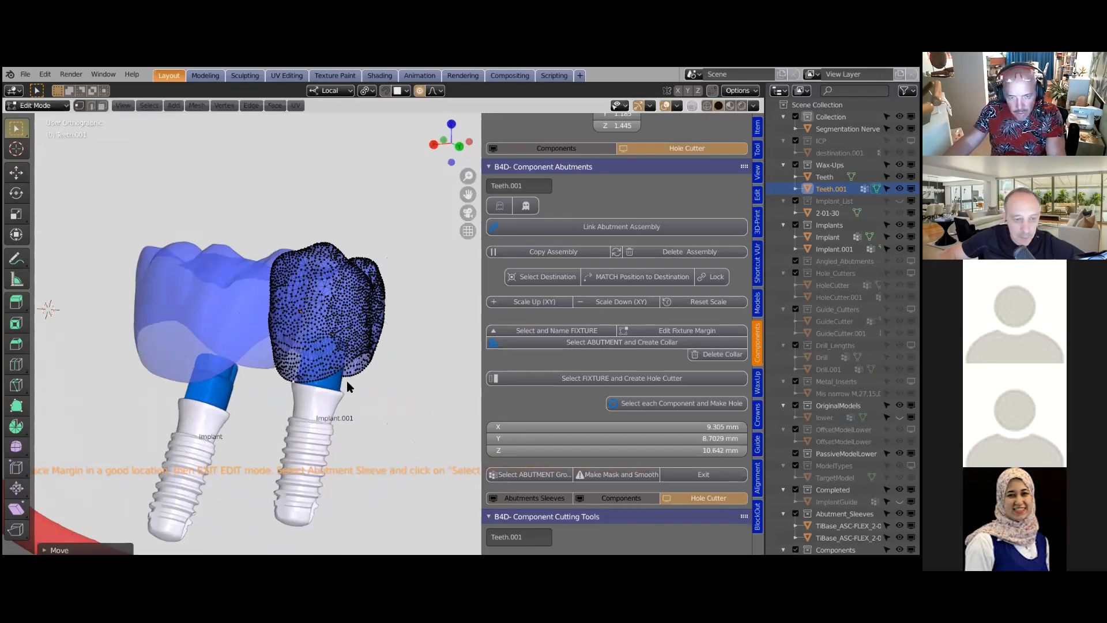
{"action": "middle_click_drag", "start_coordinate": [347, 380], "coordinate": [417, 334]}
{"action": "key", "text": "Tab"}
Name Teeth.001 as the fixture and create its abutment collar from the TiBase sleeve on Implant.001
{"action": "middle_click_drag", "start_coordinate": [553, 332], "coordinate": [549, 335]}
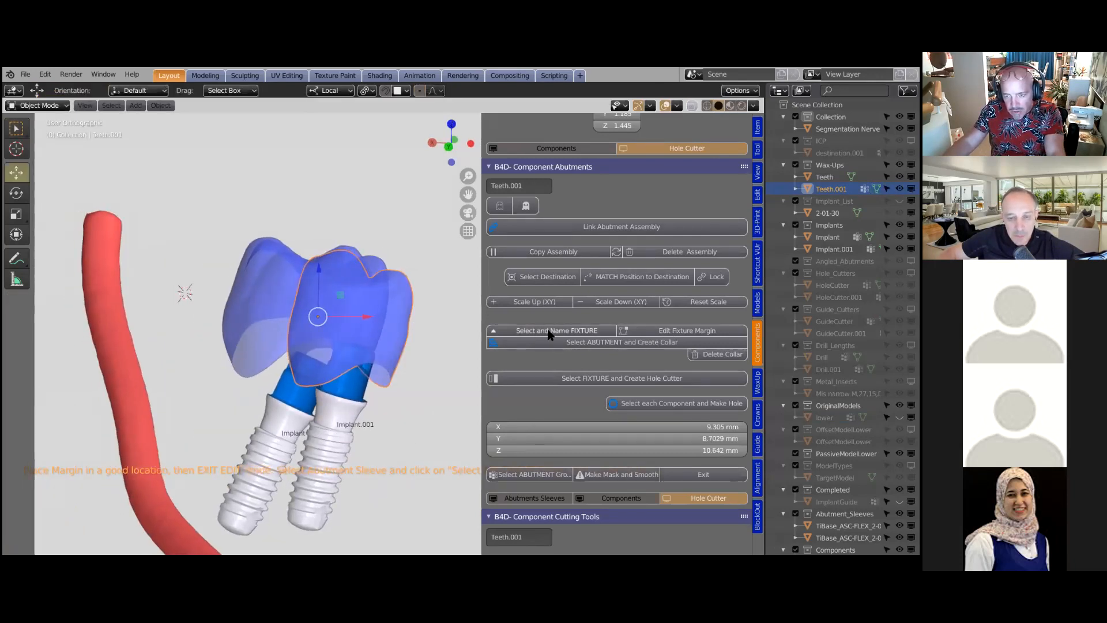
{"action": "left_click", "coordinate": [549, 335]}
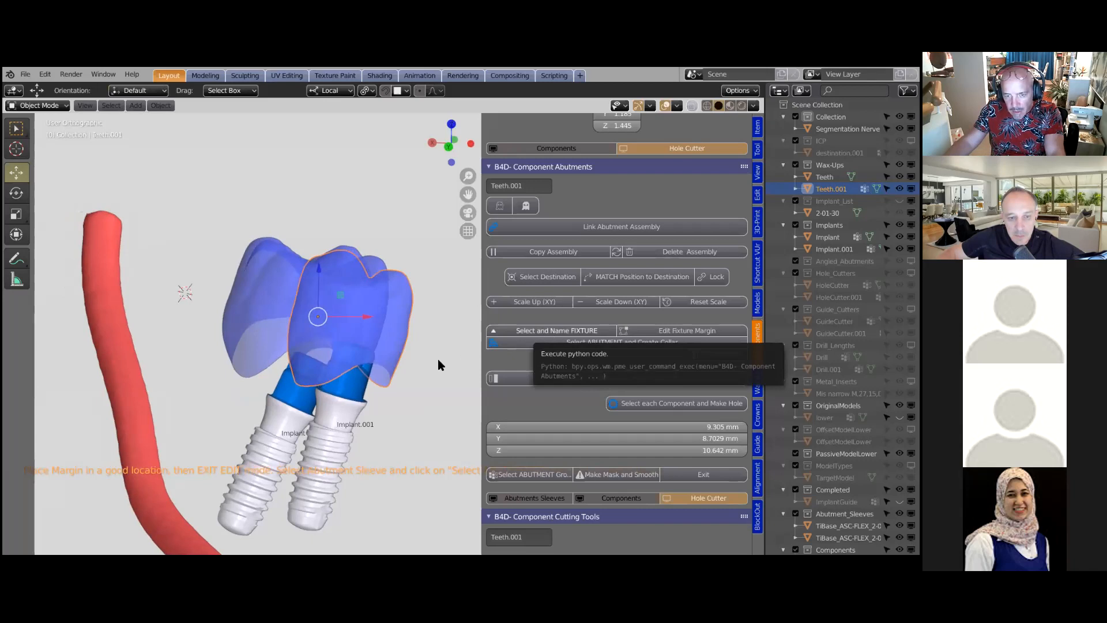
{"action": "left_click", "coordinate": [348, 391], "text": "shift"}
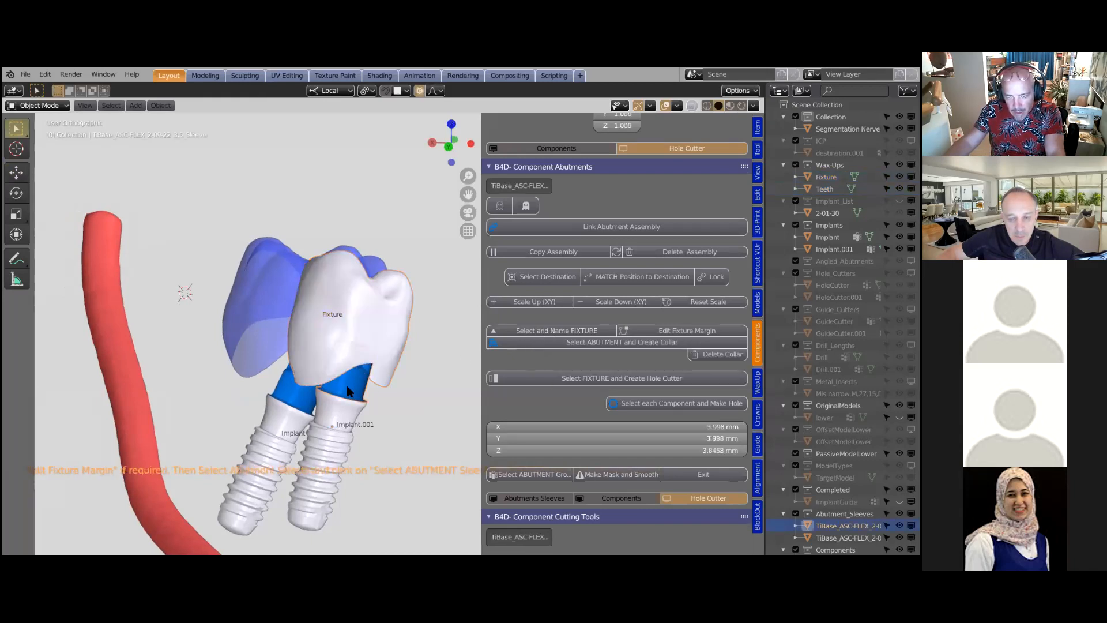
{"action": "left_click", "coordinate": [587, 343]}
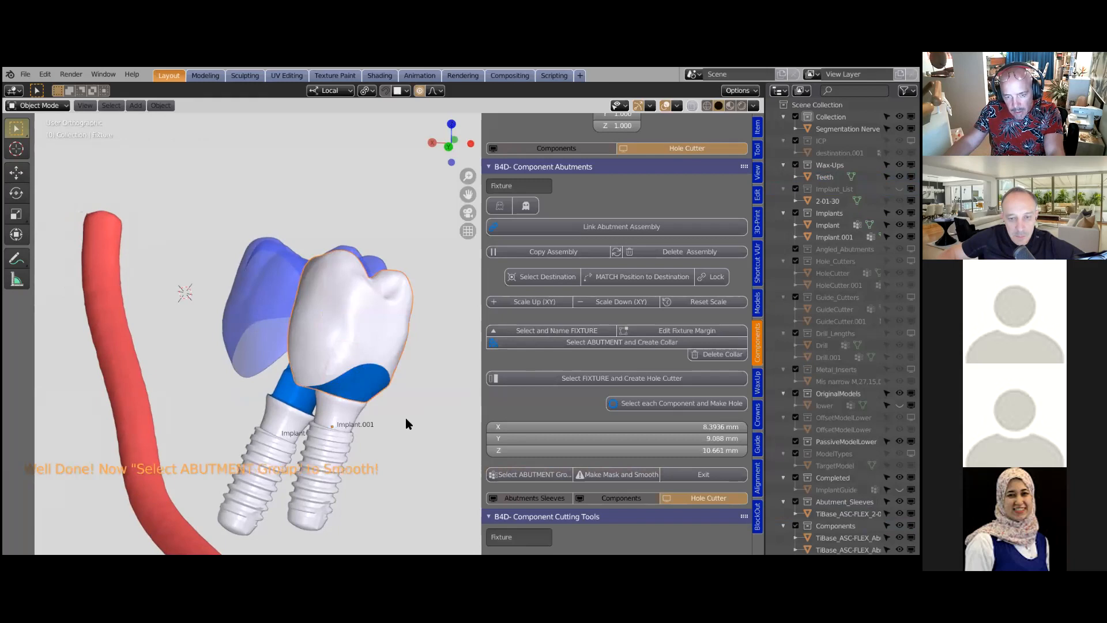
Create a hole cutter for the fixture crown and hide the longer HoleCutter.001 around it
{"action": "middle_click_drag", "start_coordinate": [358, 365], "coordinate": [382, 400]}
{"action": "middle_click_drag", "start_coordinate": [312, 402], "coordinate": [330, 293]}
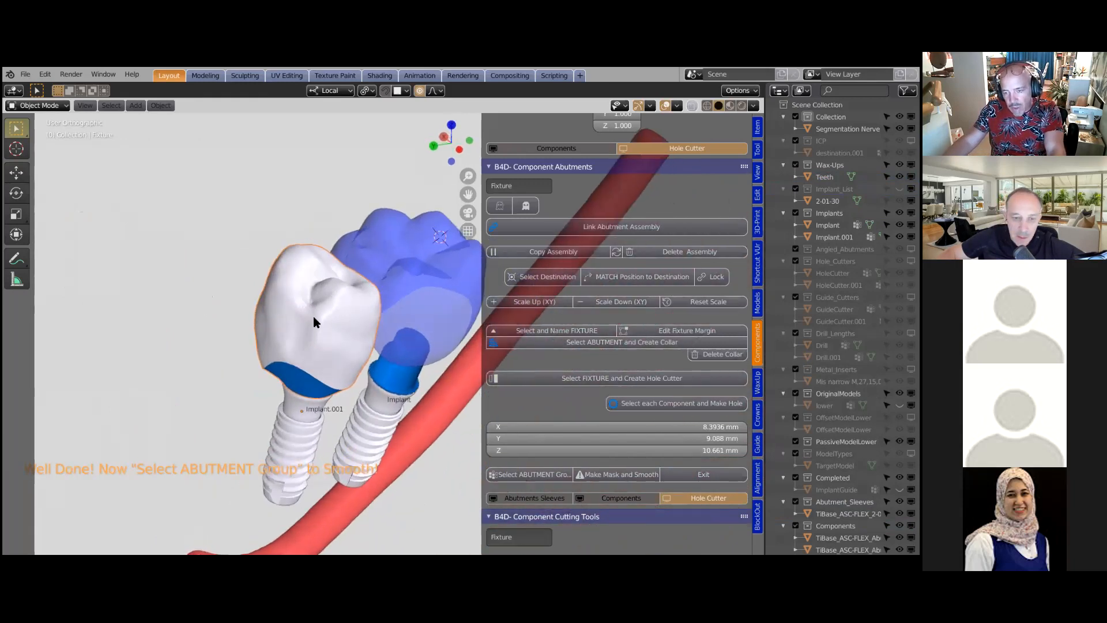
{"action": "left_click", "coordinate": [660, 379]}
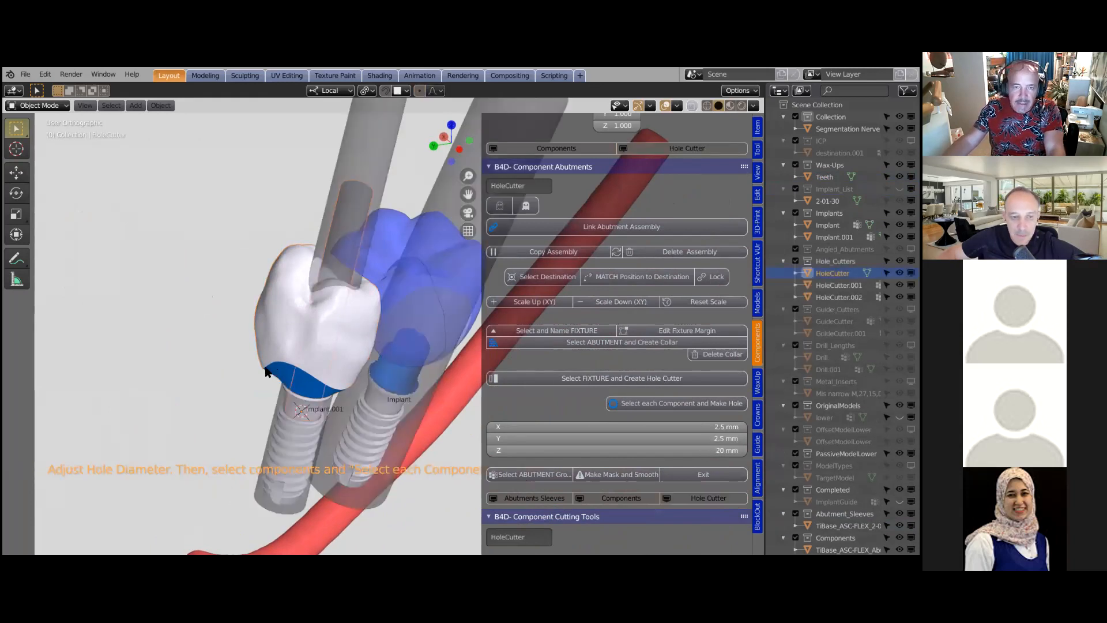
{"action": "middle_click_drag", "start_coordinate": [241, 383], "coordinate": [148, 440], "text": "shift"}
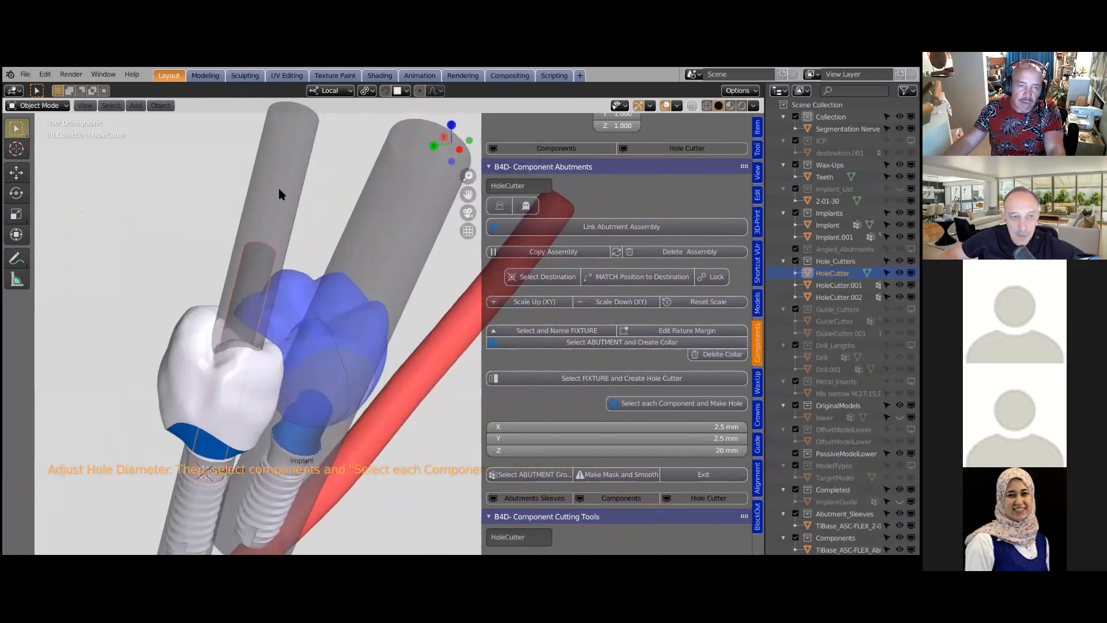
{"action": "left_click", "coordinate": [311, 220]}
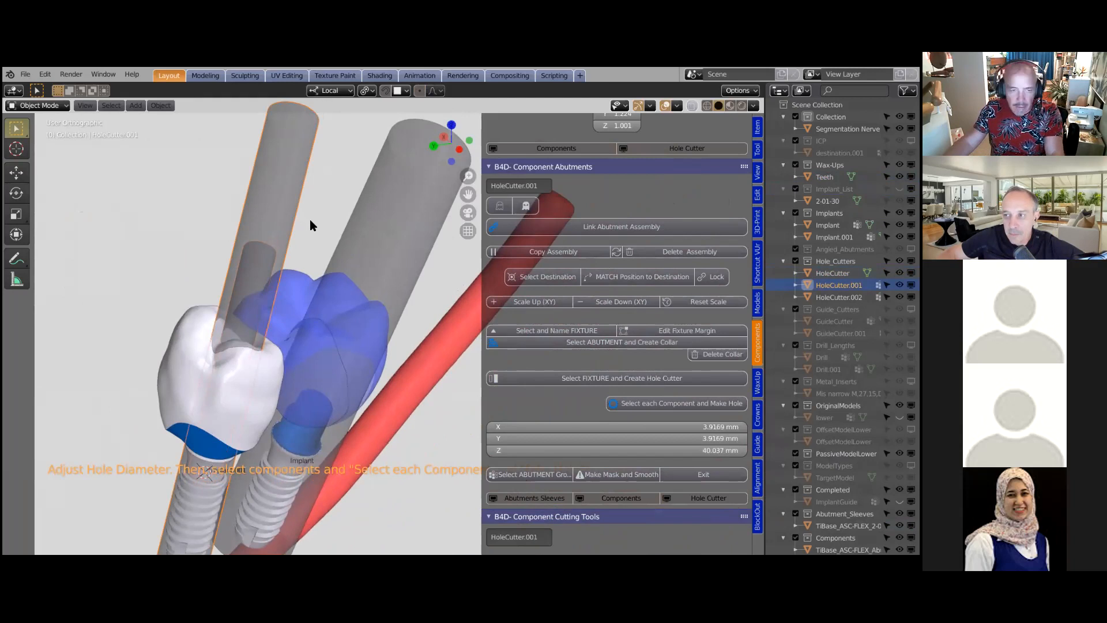
{"action": "key", "text": "h"}
Cut the screw access hole through the Fixture crown with the short HoleCutter
{"action": "left_click", "coordinate": [254, 265]}
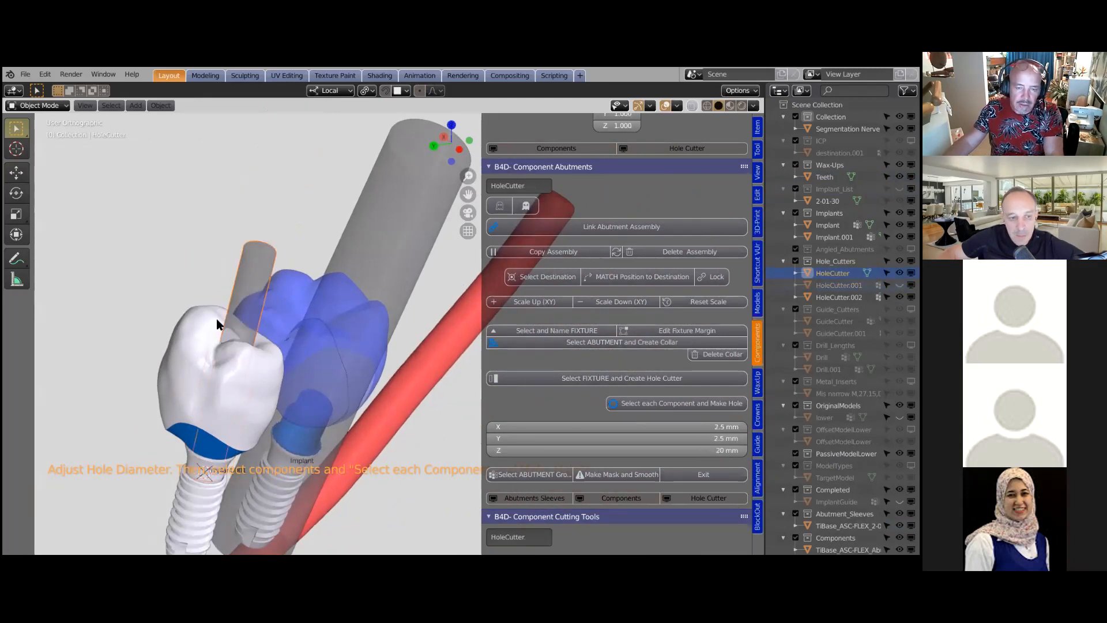
{"action": "left_click", "coordinate": [195, 311]}
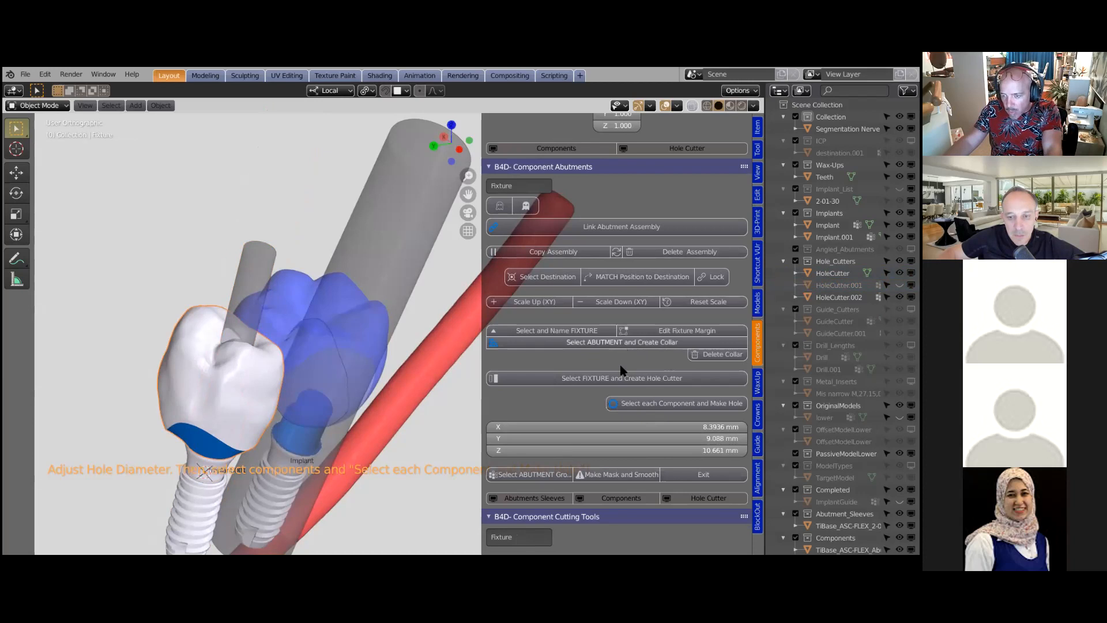
{"action": "left_click", "coordinate": [693, 406]}
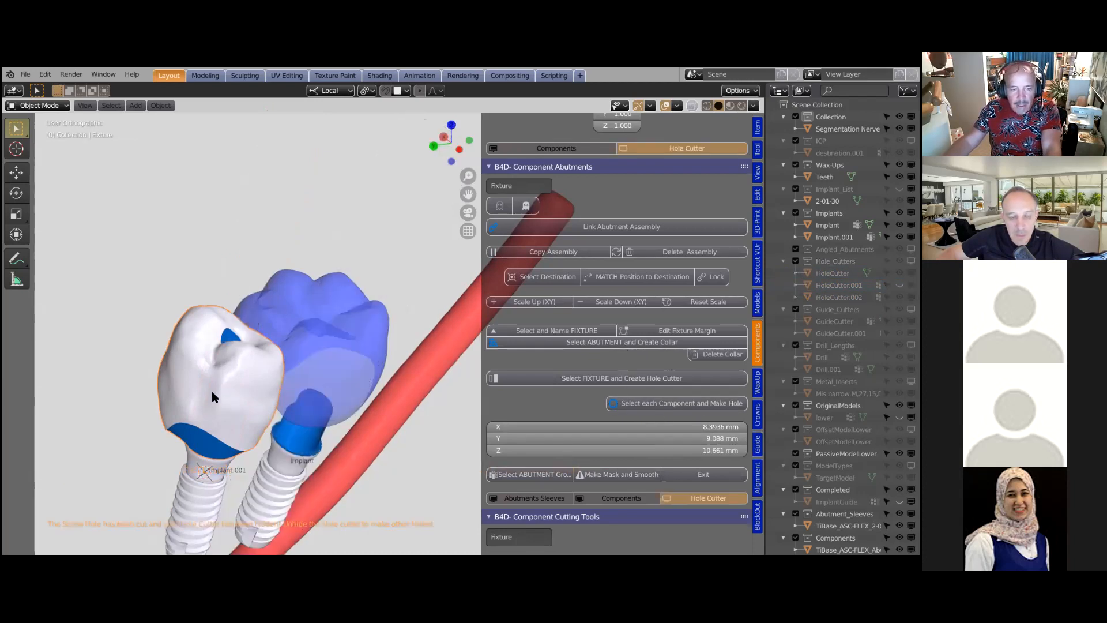
Hide the TiBase abutment under the Fixture crown and Implant.001, and inspect the crown with its collar and screw hole
{"action": "middle_click_drag", "start_coordinate": [177, 435], "coordinate": [259, 407]}
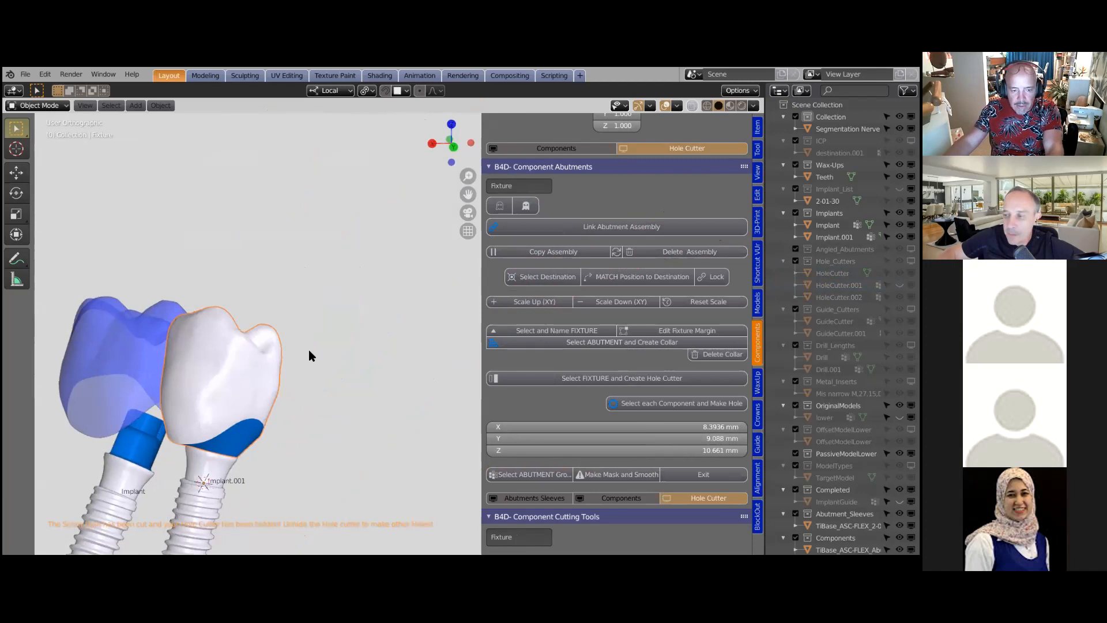
{"action": "middle_click_drag", "start_coordinate": [218, 460], "coordinate": [259, 429], "text": "shift"}
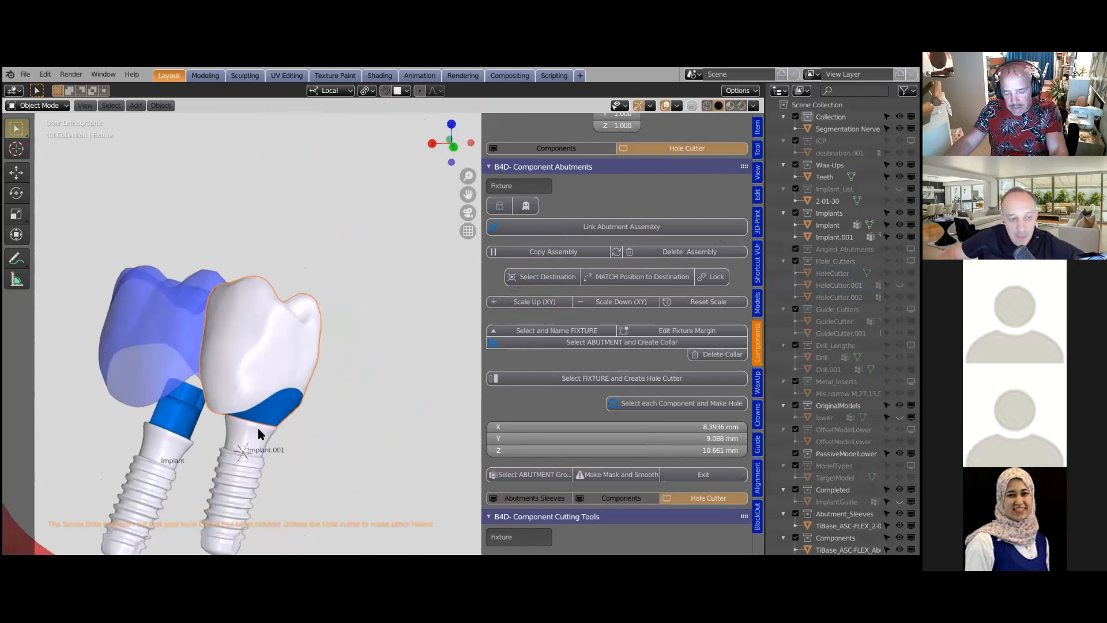
{"action": "key", "text": "h"}
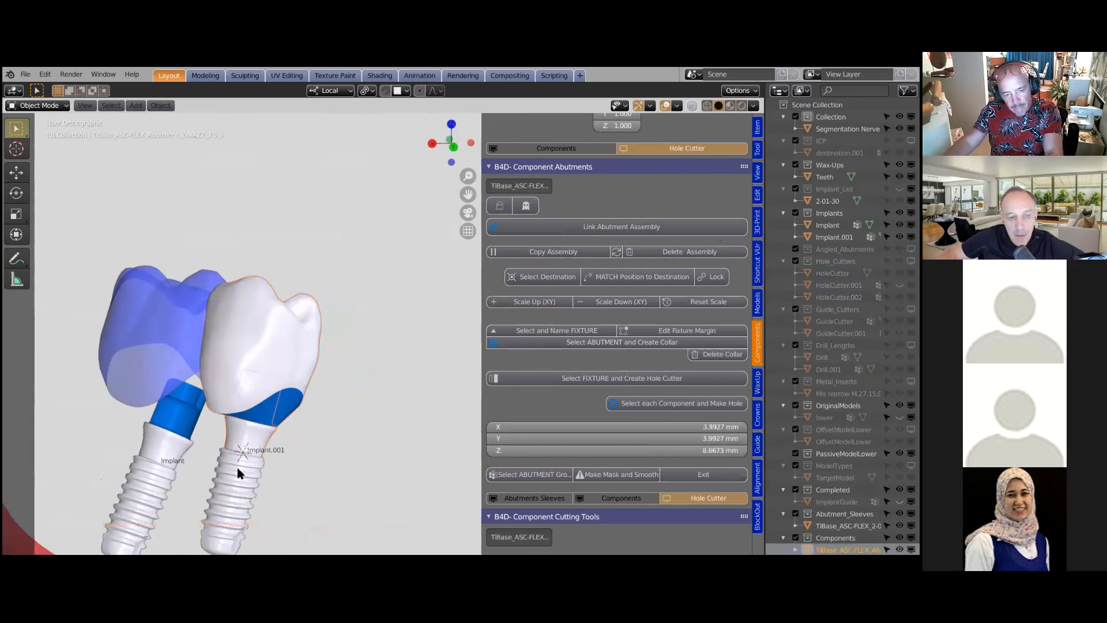
{"action": "left_click", "coordinate": [237, 468]}
{"action": "key", "text": "h"}
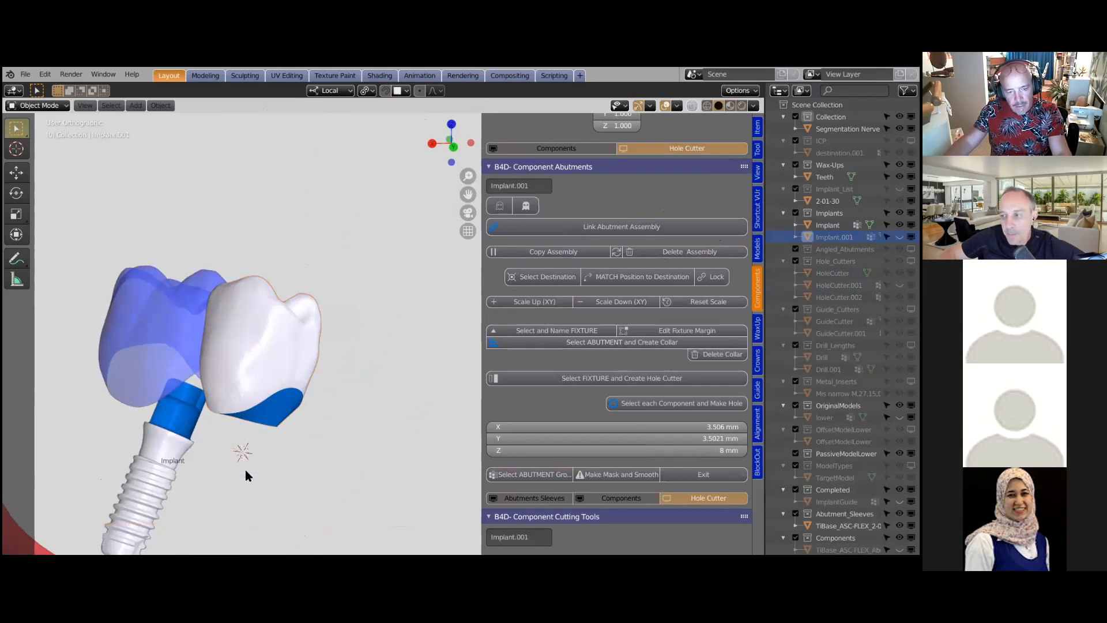
{"action": "middle_click_drag", "start_coordinate": [245, 470], "coordinate": [451, 402]}
{"action": "left_click", "coordinate": [451, 401]}
{"action": "middle_click_drag", "start_coordinate": [343, 430], "coordinate": [221, 422]}
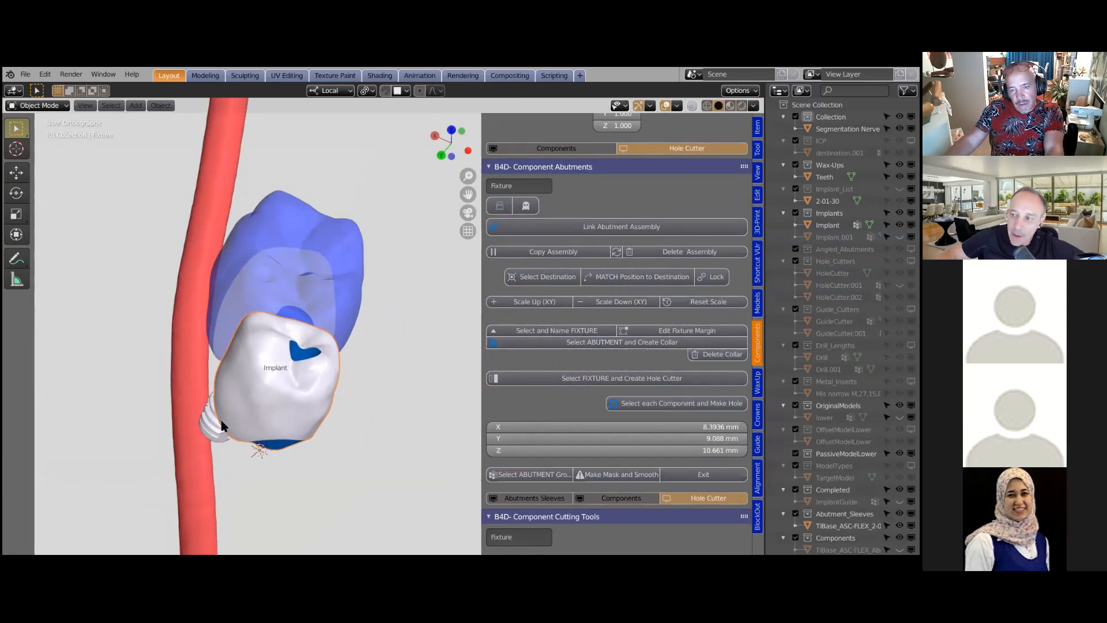
{"action": "scroll", "coordinate": [292, 406], "scroll_direction": "down", "scroll_amount": 2}
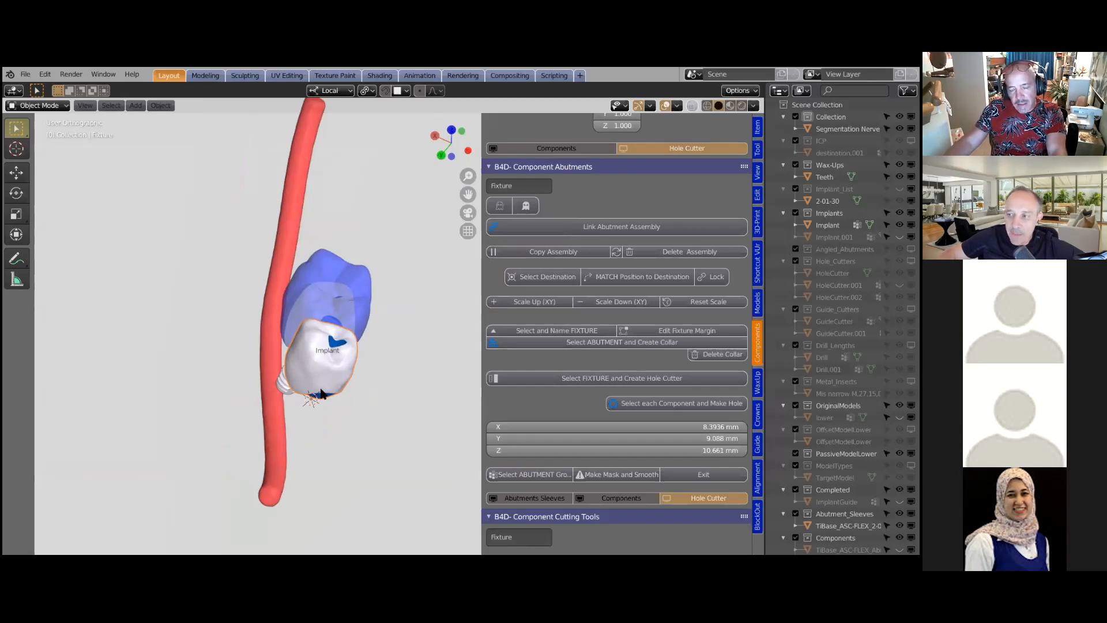
Hide the blue Teeth wax-up and select the TiBase sleeve on Implant
{"action": "middle_click_drag", "start_coordinate": [321, 394], "coordinate": [317, 397], "text": "shift"}
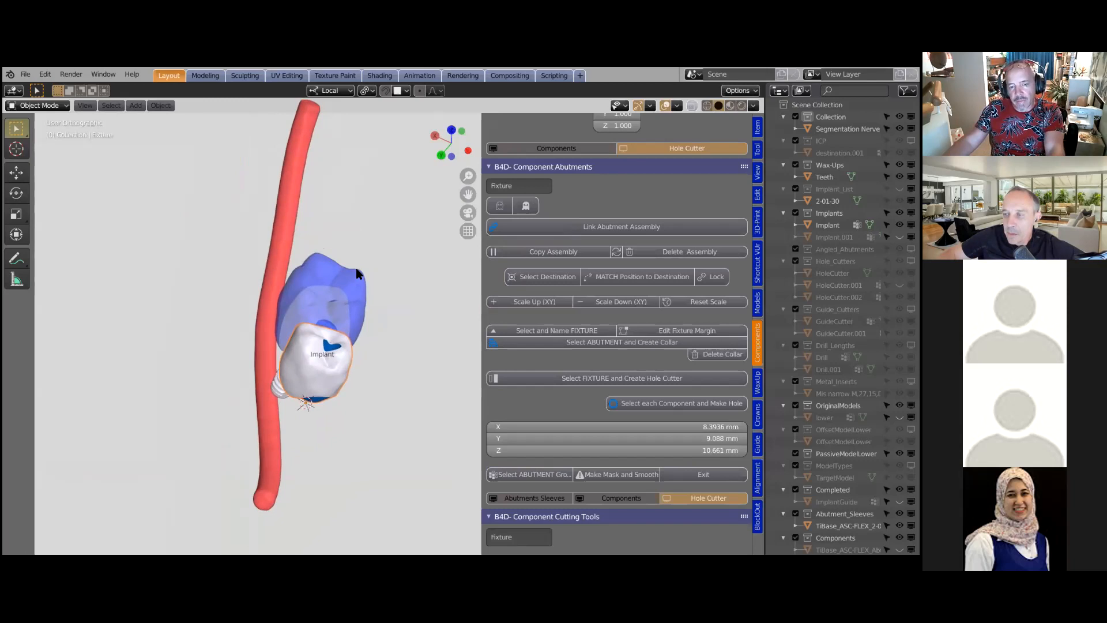
{"action": "left_click", "coordinate": [385, 312]}
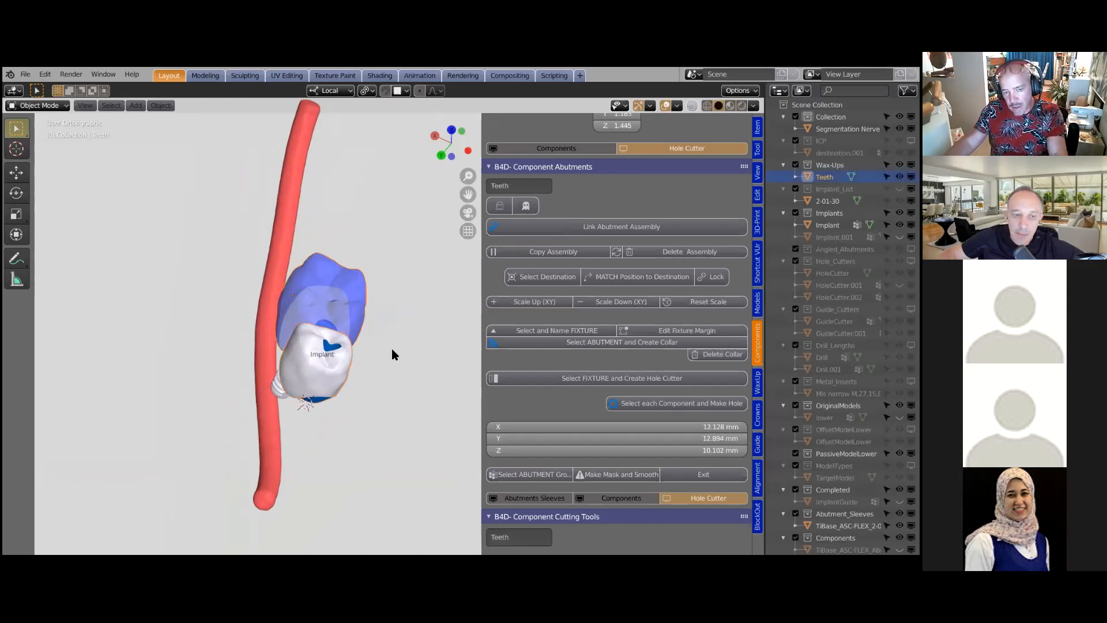
{"action": "key", "text": "h"}
{"action": "middle_click_drag", "start_coordinate": [388, 348], "coordinate": [227, 398]}
{"action": "scroll", "coordinate": [179, 418], "scroll_direction": "up", "scroll_amount": 5}
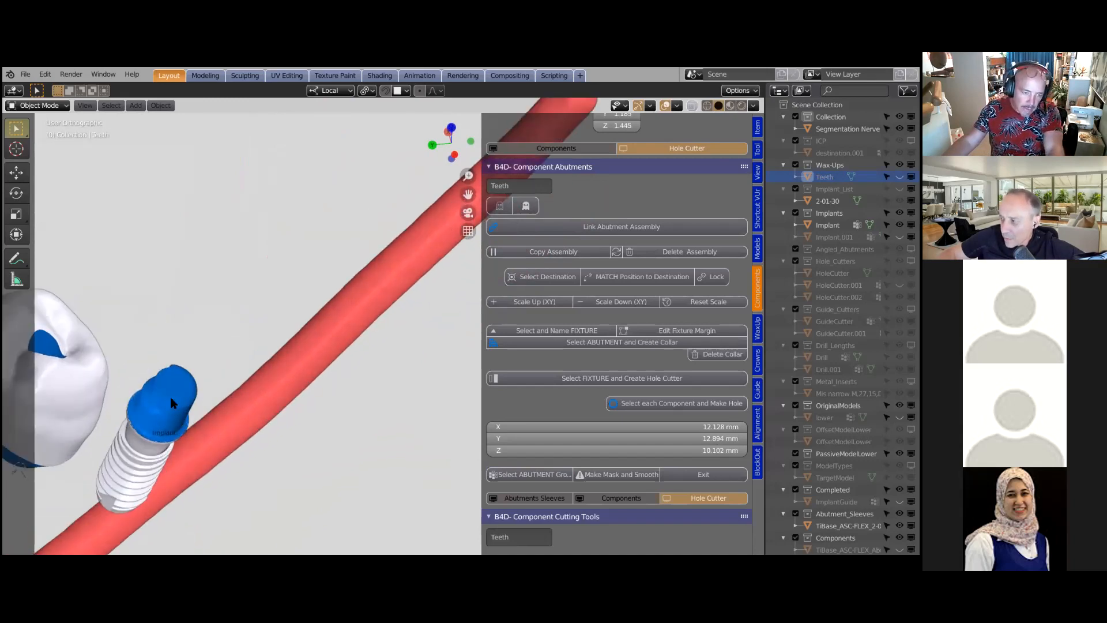
{"action": "left_click", "coordinate": [190, 401]}
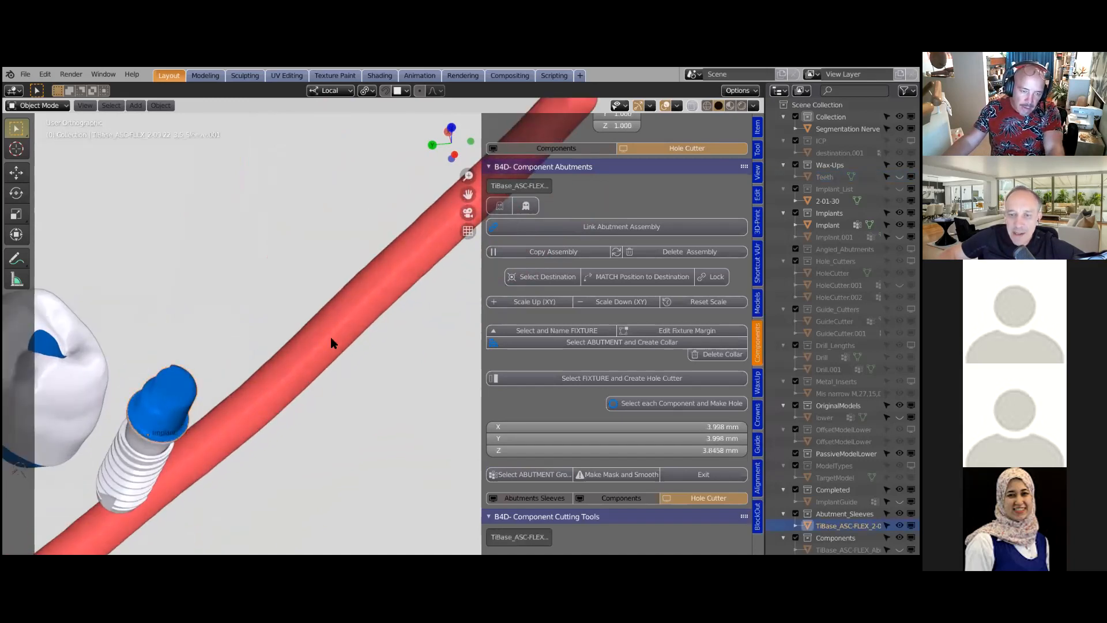
Examine the TiBase sleeve's seating on Implant and compare it with the finished Fixture crown and its collar
{"action": "middle_click_drag", "start_coordinate": [330, 336], "coordinate": [369, 320], "text": "shift"}
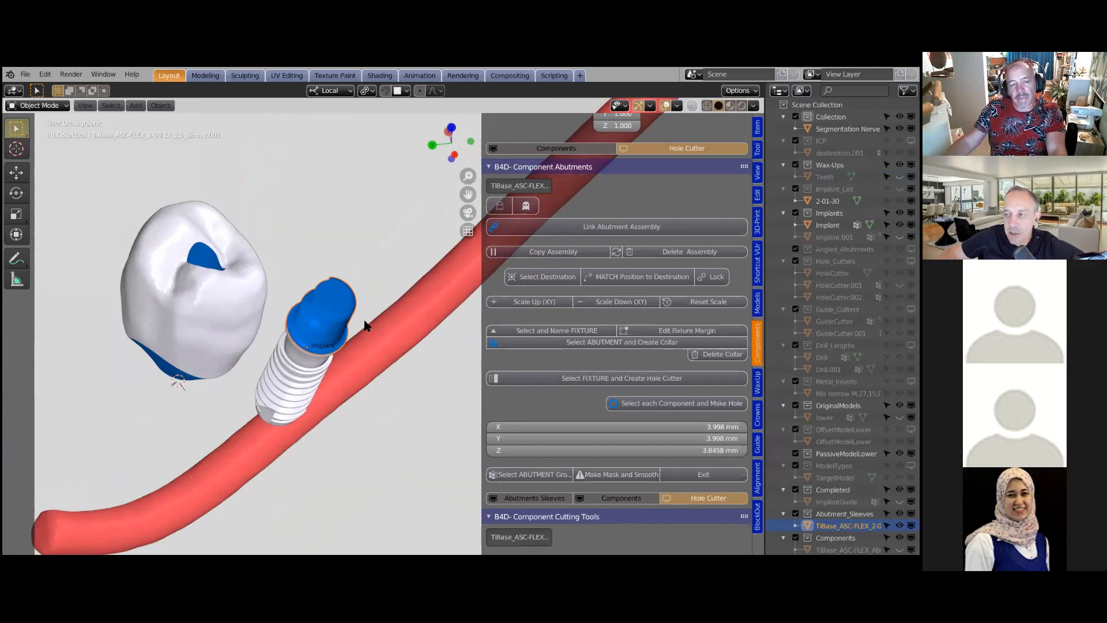
{"action": "middle_click_drag", "start_coordinate": [278, 242], "coordinate": [205, 270]}
{"action": "scroll", "coordinate": [255, 280], "scroll_direction": "down", "scroll_amount": 3}
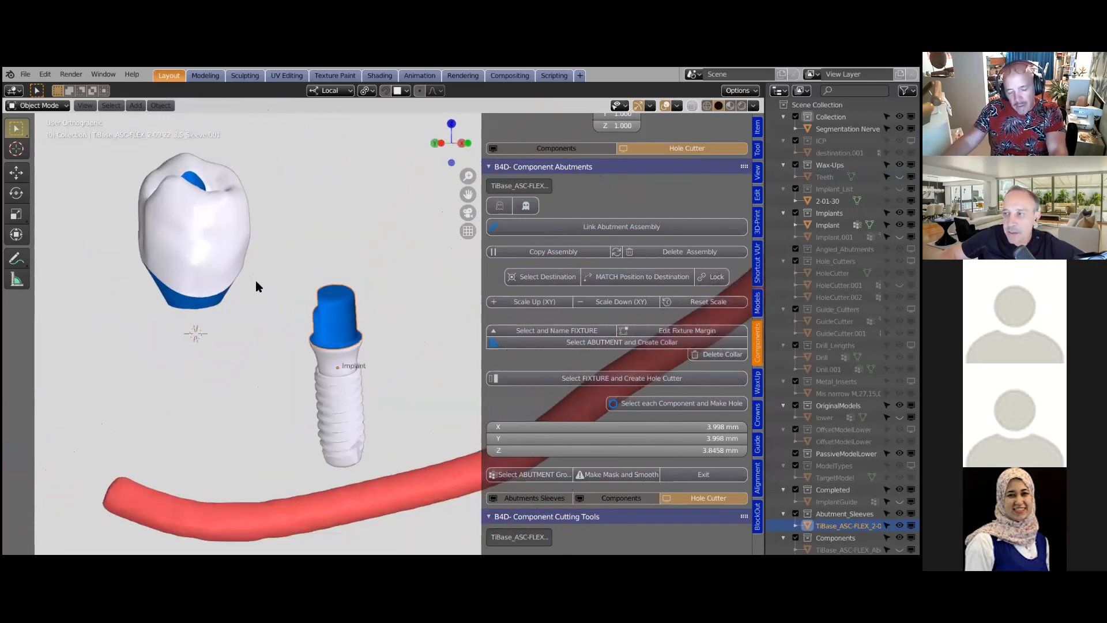
{"action": "middle_click_drag", "start_coordinate": [279, 302], "coordinate": [254, 312], "text": "shift"}
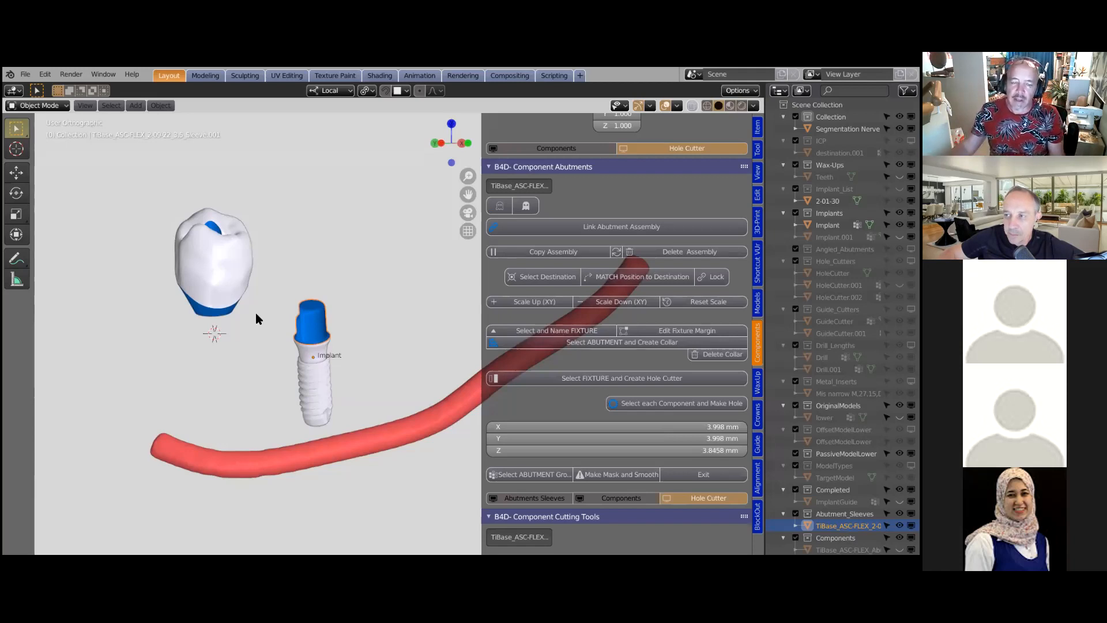
{"action": "scroll", "coordinate": [340, 395], "scroll_direction": "up", "scroll_amount": 2}
{"action": "scroll", "coordinate": [340, 397], "scroll_direction": "up", "scroll_amount": 2}
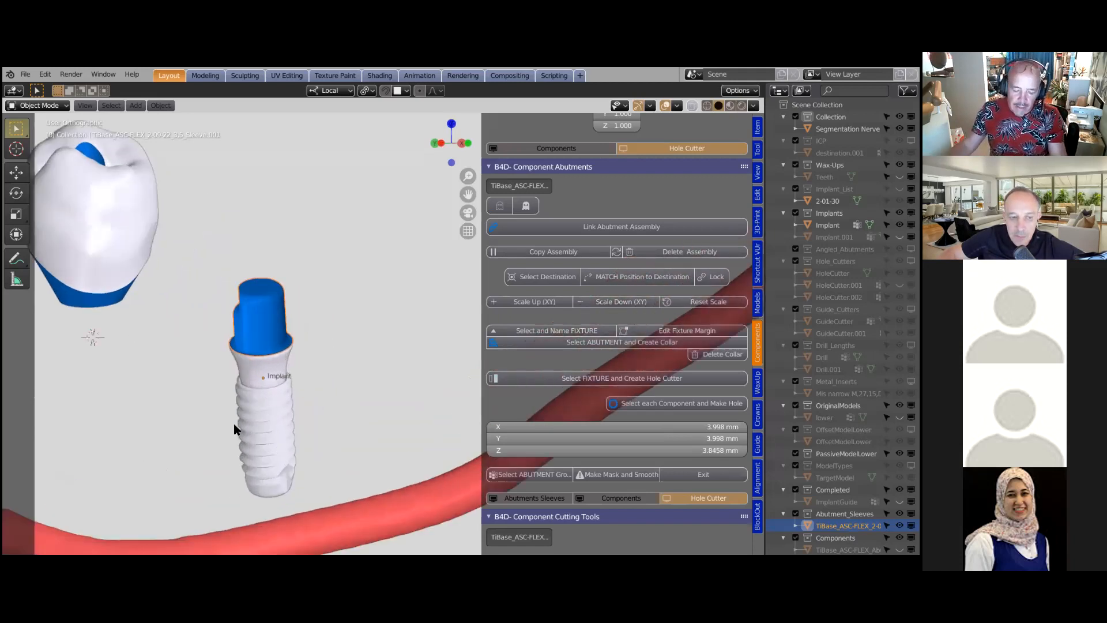
{"action": "scroll", "coordinate": [235, 429], "scroll_direction": "up", "scroll_amount": 2}
{"action": "middle_click_drag", "start_coordinate": [154, 445], "coordinate": [299, 355], "text": "shift"}
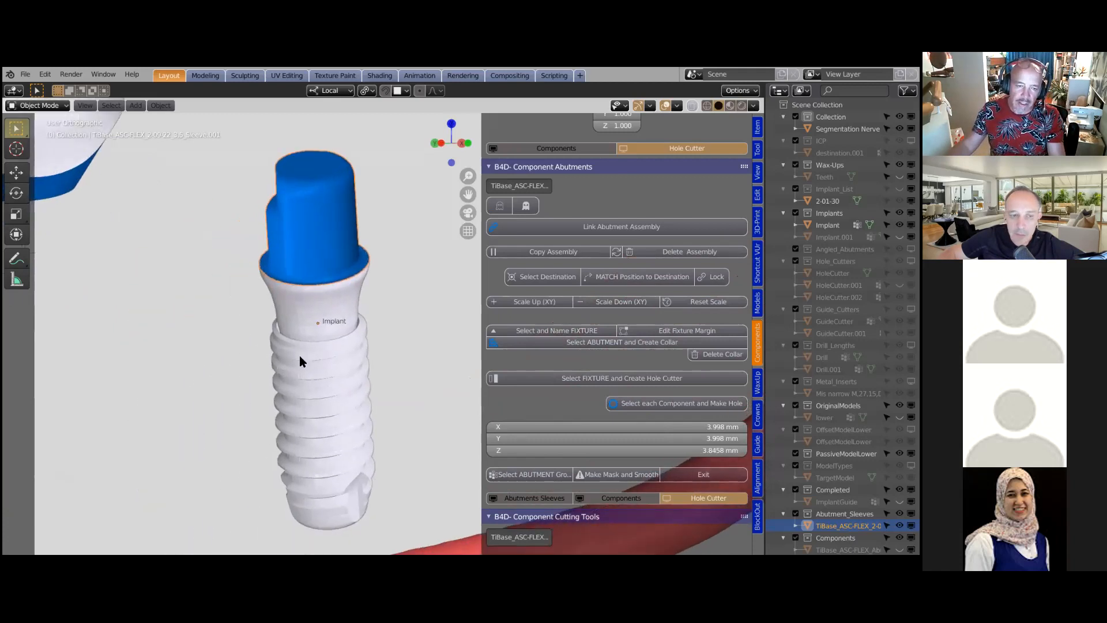
{"action": "scroll", "coordinate": [299, 355], "scroll_direction": "up", "scroll_amount": 5}
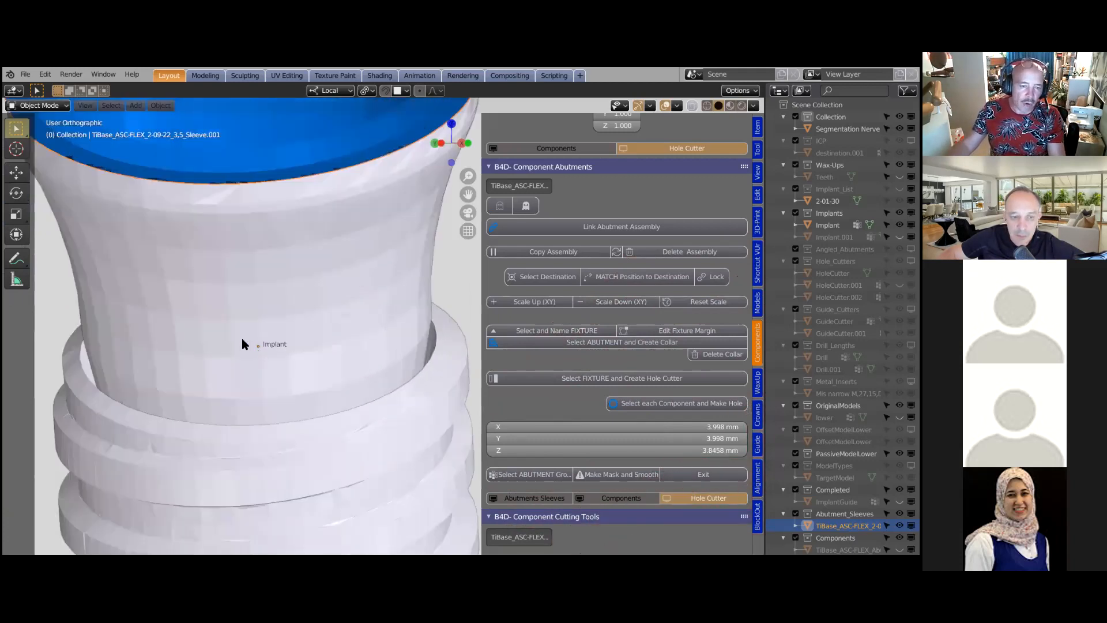
{"action": "scroll", "coordinate": [242, 344], "scroll_direction": "up", "scroll_amount": 2}
{"action": "scroll", "coordinate": [253, 358], "scroll_direction": "down", "scroll_amount": 8}
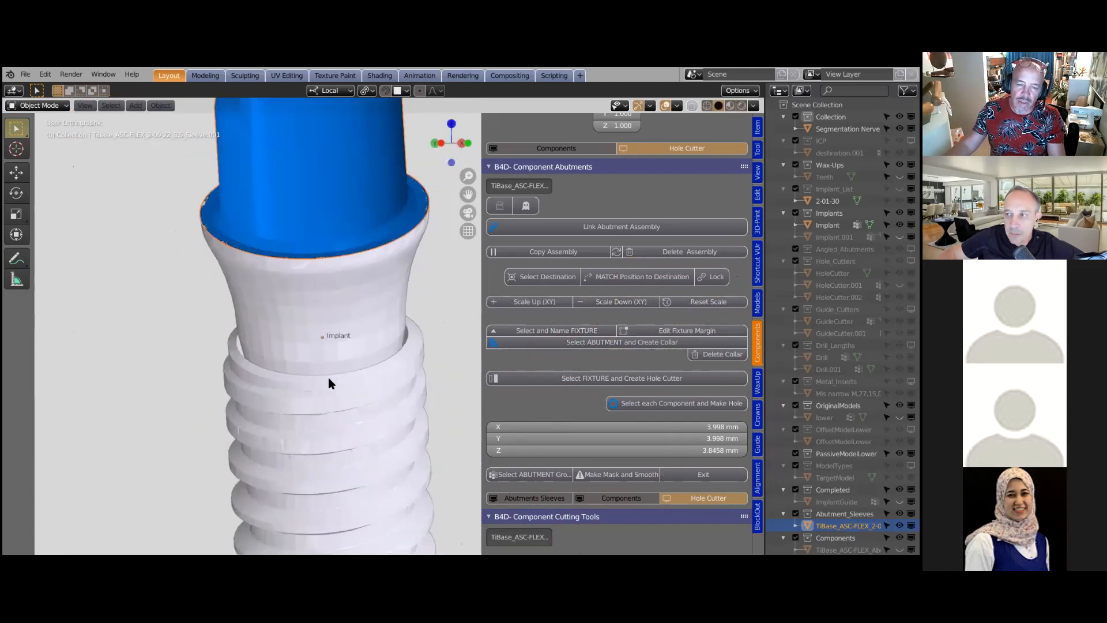
{"action": "middle_click_drag", "start_coordinate": [331, 394], "coordinate": [336, 393]}
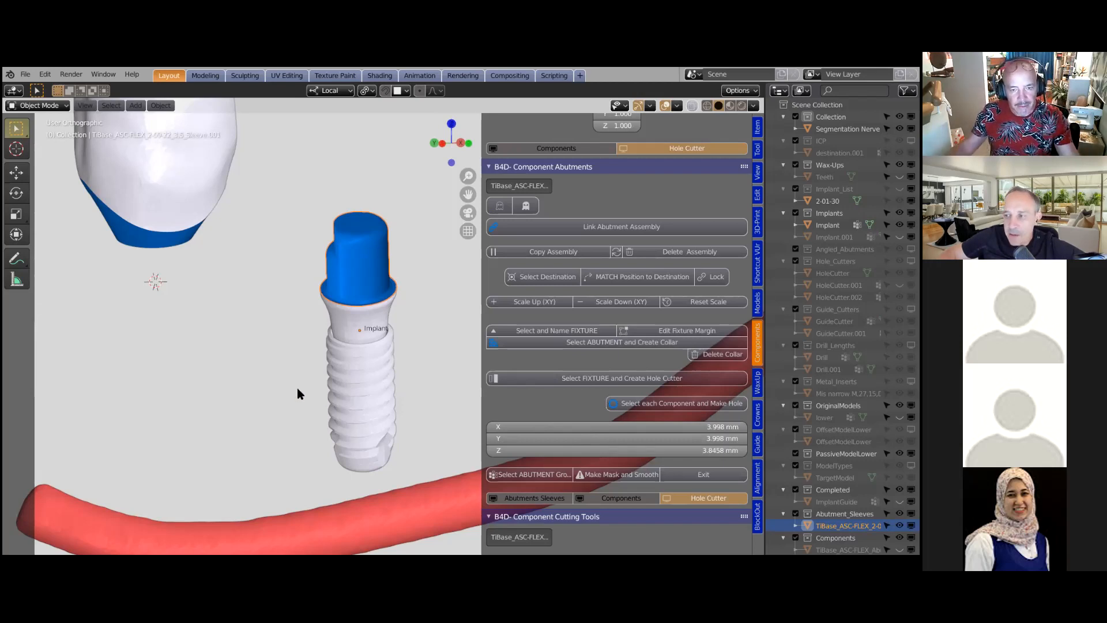
{"action": "scroll", "coordinate": [265, 344], "scroll_direction": "down", "scroll_amount": 3}
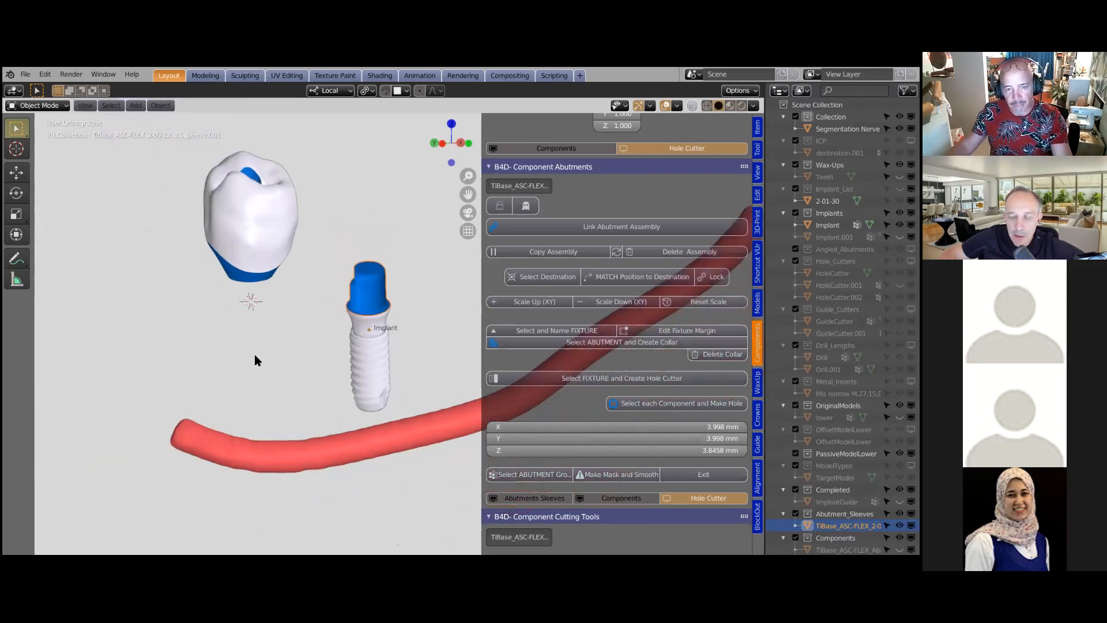
Unhide all hidden objects, then hide the green ImplantGuide covering the lower model
{"action": "key", "text": "alt+h"}
{"action": "middle_click_drag", "start_coordinate": [296, 379], "coordinate": [371, 279]}
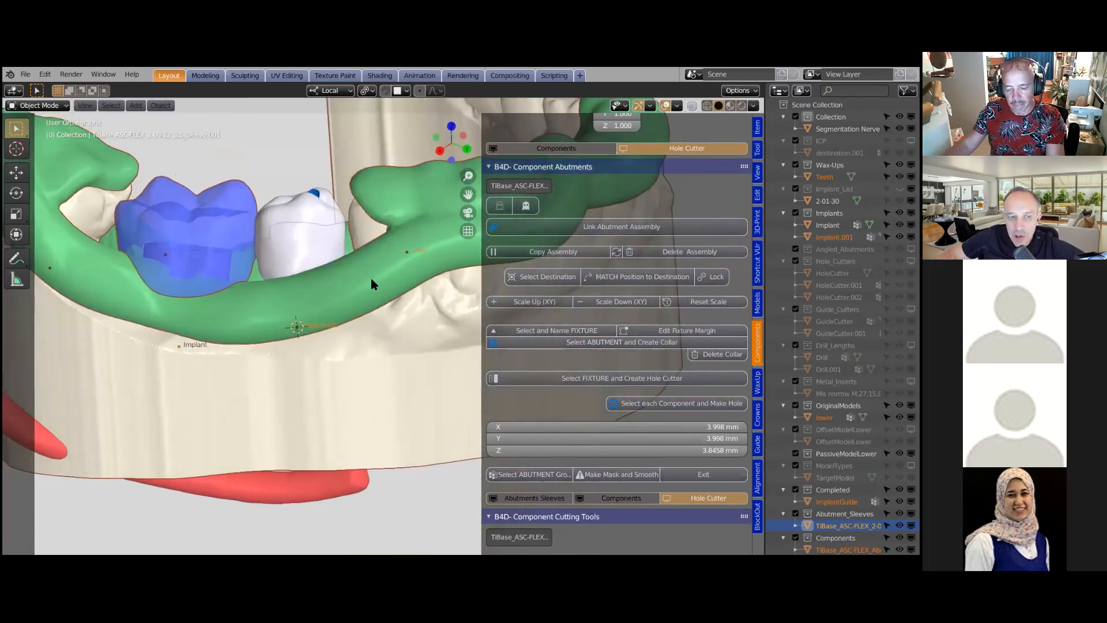
{"action": "left_click", "coordinate": [372, 281]}
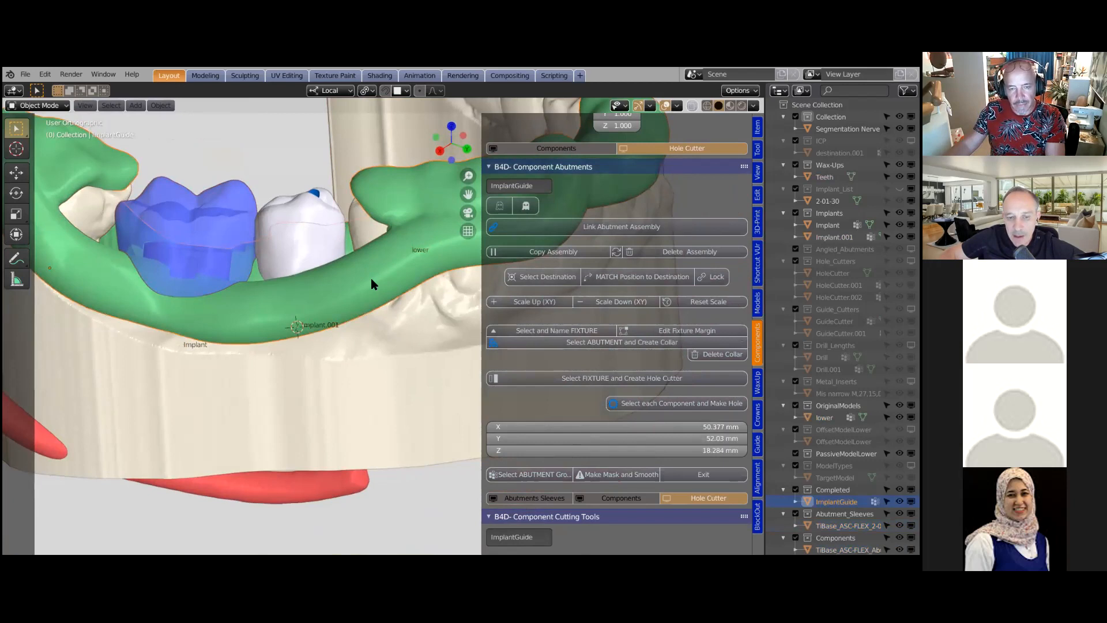
{"action": "key", "text": "h"}
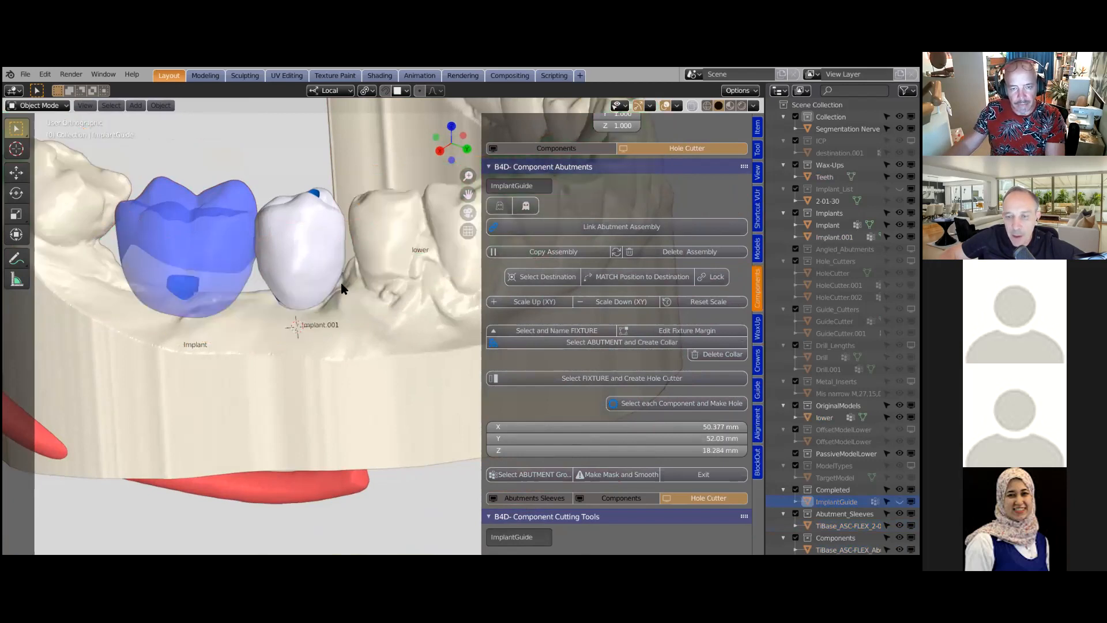
Hide the Teeth wax-up and the Fixture crown to expose both abutments on the lower model, and inspect them
{"action": "left_click", "coordinate": [203, 264]}
{"action": "key", "text": "h"}
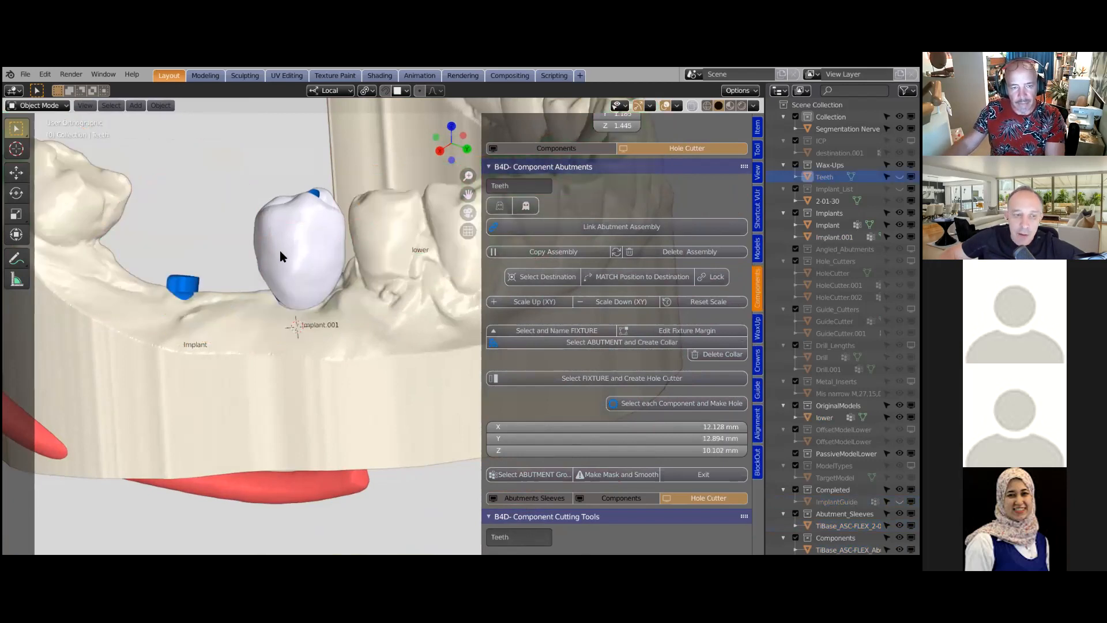
{"action": "key", "text": "h"}
{"action": "left_click", "coordinate": [282, 256]}
{"action": "middle_click_drag", "start_coordinate": [282, 256], "coordinate": [294, 344]}
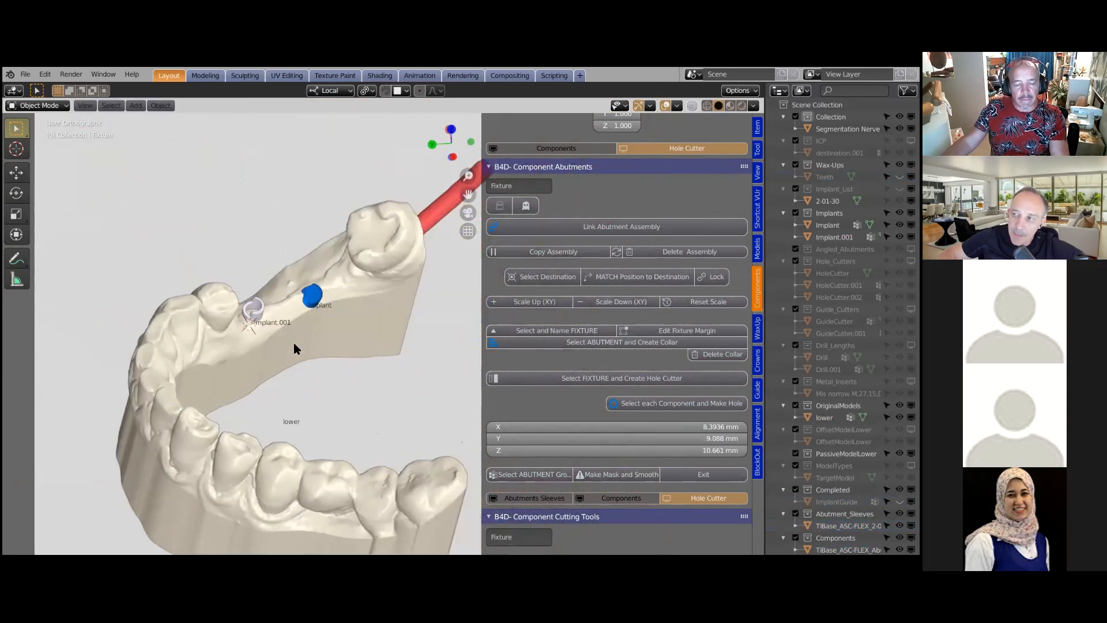
{"action": "scroll", "coordinate": [316, 352], "scroll_direction": "up", "scroll_amount": 5}
{"action": "middle_click_drag", "start_coordinate": [396, 369], "coordinate": [323, 234]}
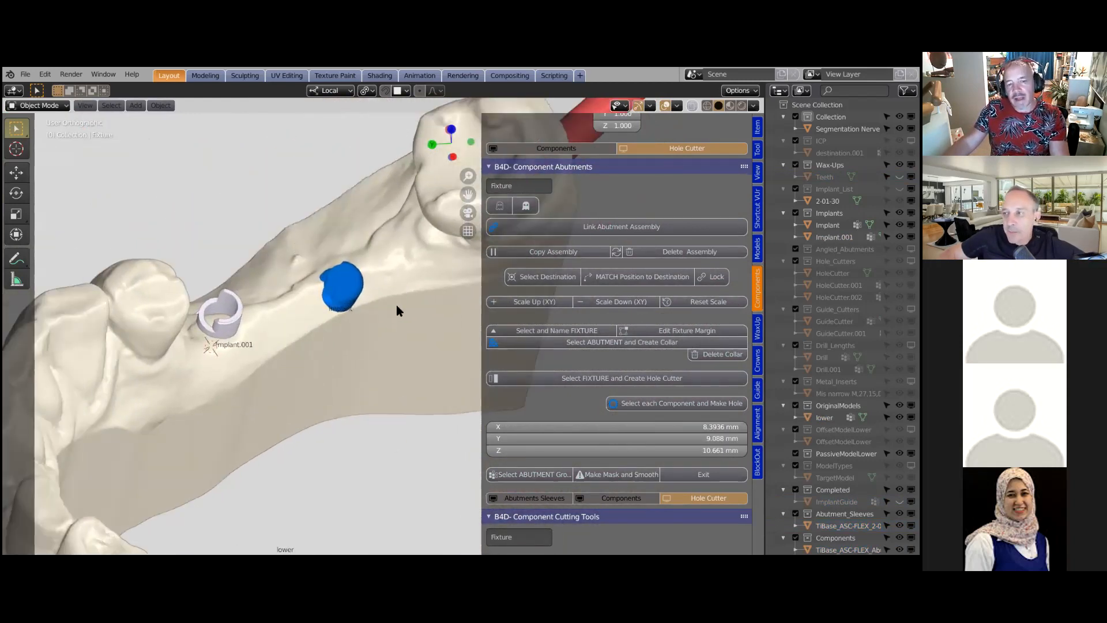